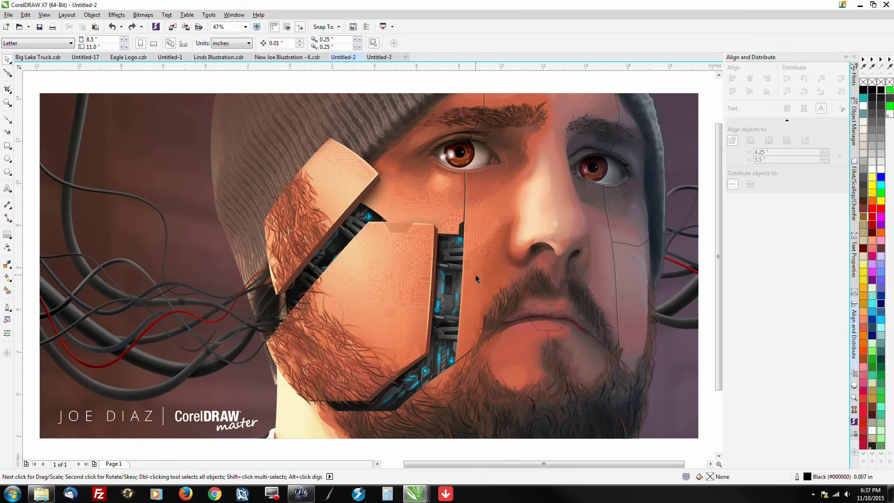
Create a Letter-size document with the default settings and place the portrait photo near the middle of its page.
{"action": "left_click", "coordinate": [407, 60]}
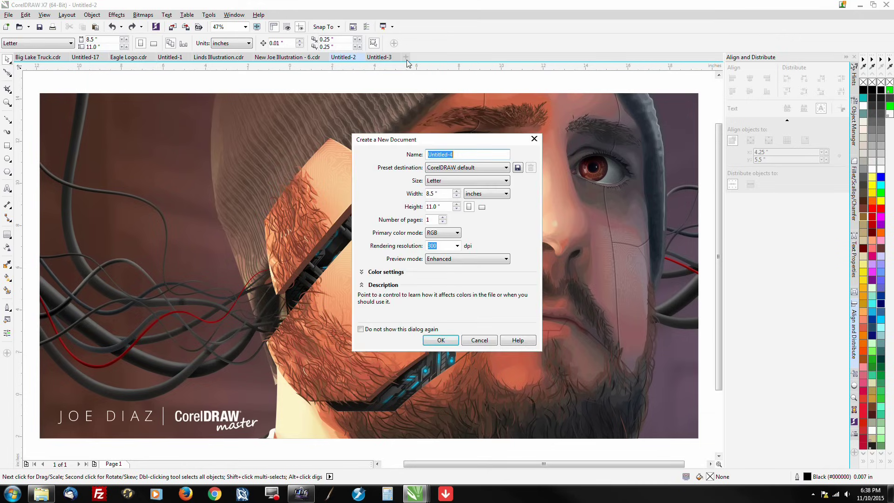
{"action": "left_click", "coordinate": [442, 340]}
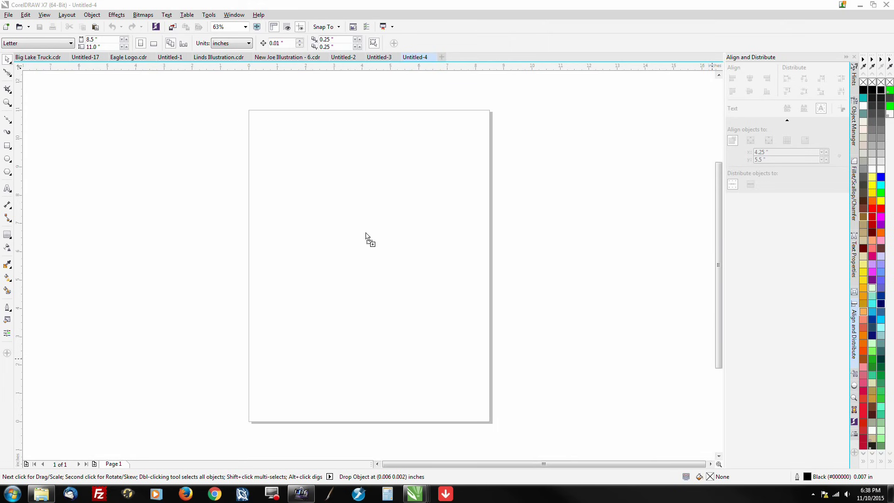
{"action": "left_click", "coordinate": [332, 229]}
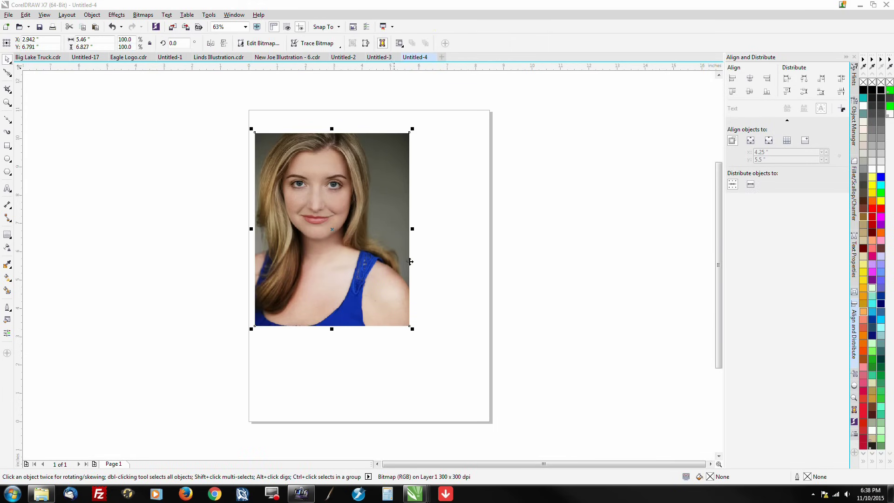
{"action": "left_click_drag", "start_coordinate": [330, 276], "coordinate": [369, 295]}
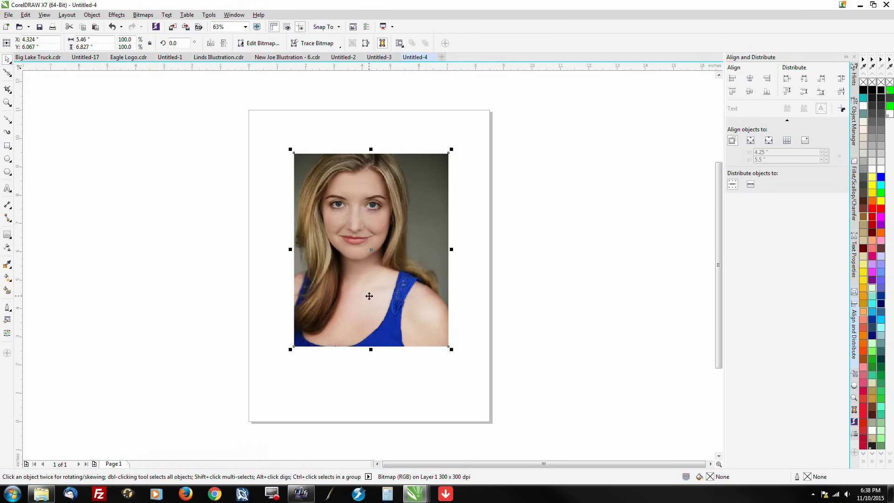
{"action": "left_click", "coordinate": [534, 288]}
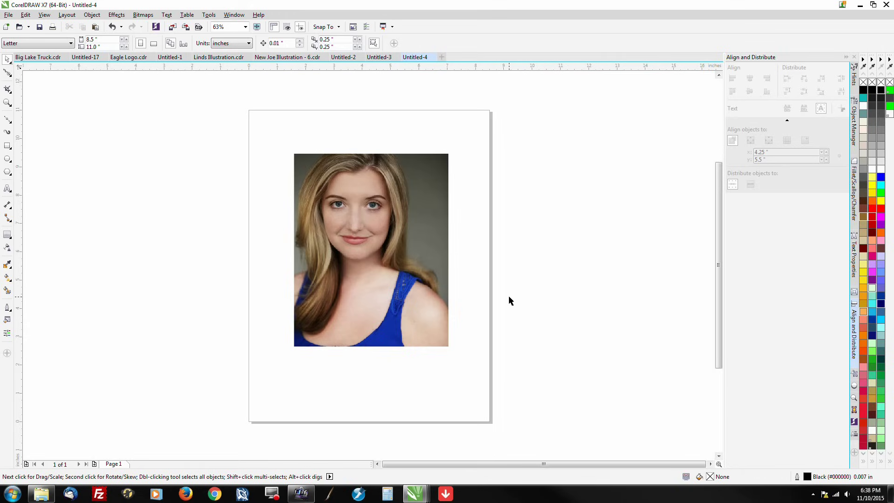
Enlarge the portrait proportionally to about 6.9 by 8.6 inches so it fills most of the page.
{"action": "scroll", "coordinate": [509, 300], "scroll_direction": "down", "scroll_amount": 2}
{"action": "scroll", "coordinate": [489, 277], "scroll_direction": "up", "scroll_amount": 2}
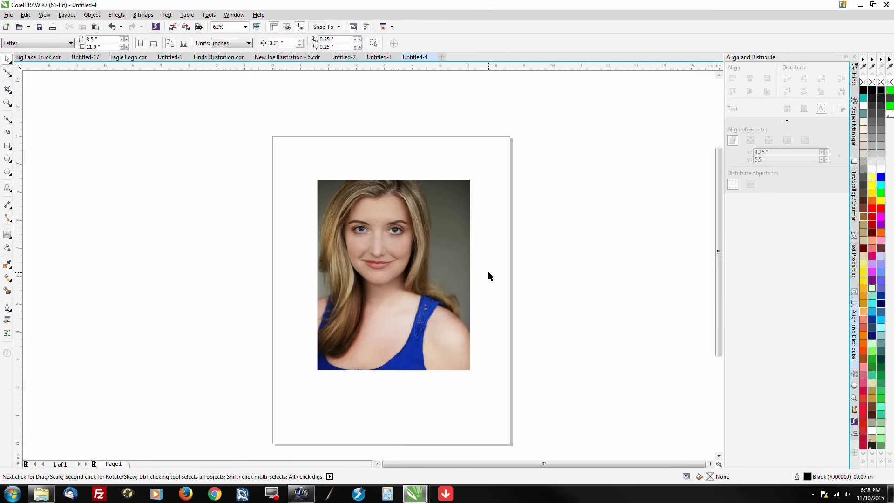
{"action": "left_click_drag", "start_coordinate": [423, 272], "coordinate": [431, 282]}
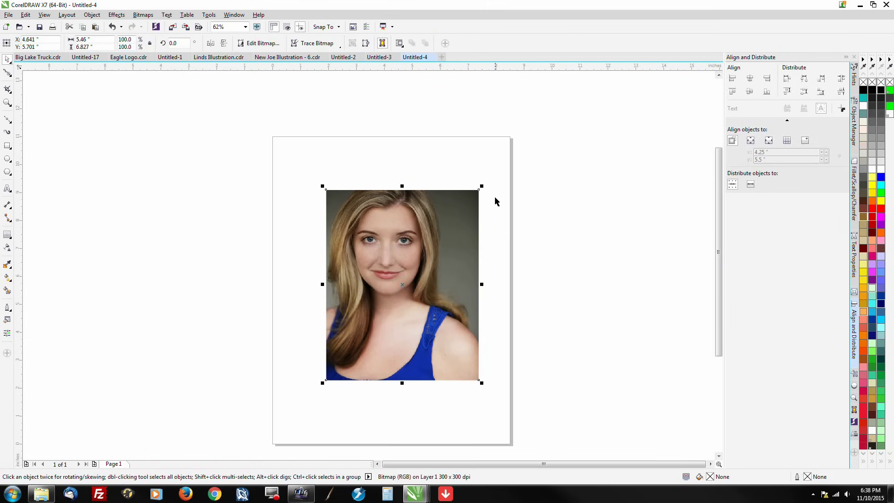
{"action": "left_click_drag", "start_coordinate": [481, 186], "coordinate": [503, 152]}
{"action": "left_click", "coordinate": [657, 280]}
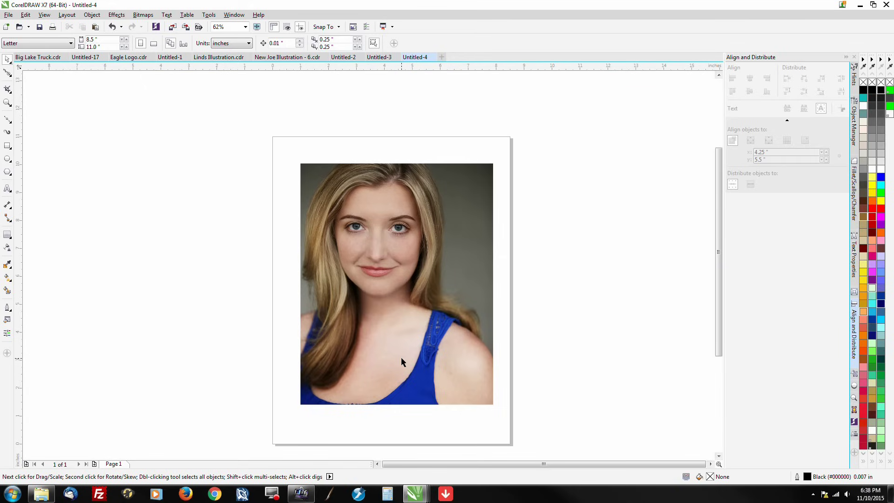
Place a spare copy of the portrait well off the page, to its upper left.
{"action": "left_click", "coordinate": [390, 310]}
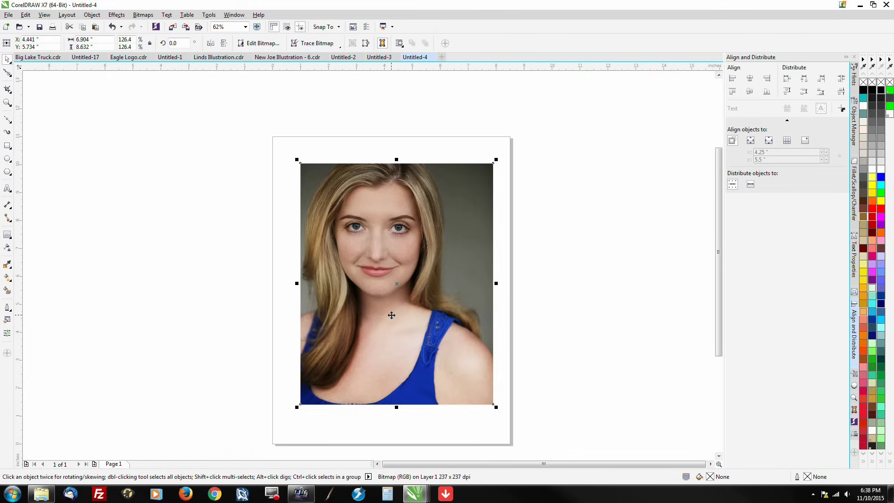
{"action": "scroll", "coordinate": [423, 279], "scroll_direction": "down", "scroll_amount": 2}
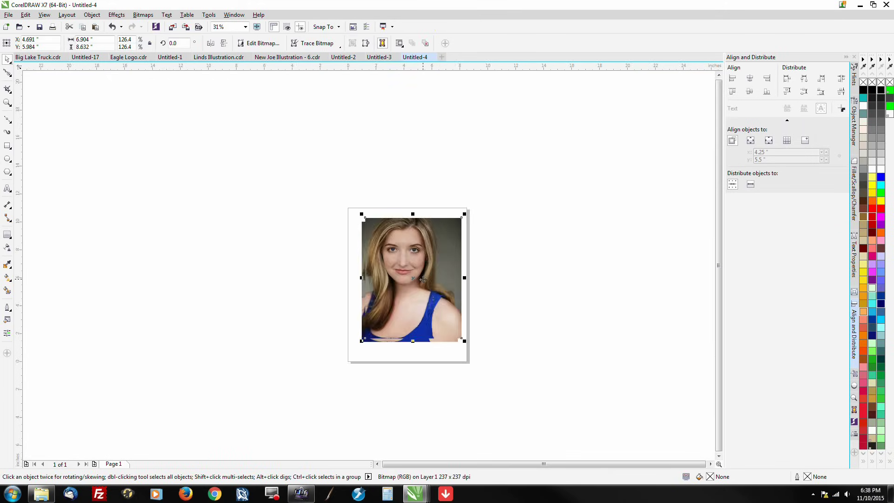
{"action": "left_click_drag", "start_coordinate": [433, 281], "coordinate": [123, 196]}
{"action": "left_click", "coordinate": [152, 233]}
{"action": "left_click_drag", "start_coordinate": [152, 233], "coordinate": [125, 222]}
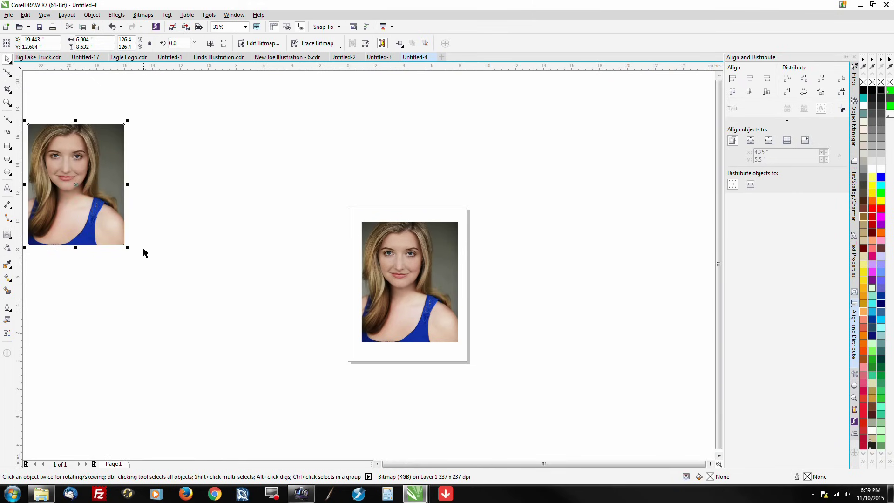
Place another copy of the page's portrait directly beside the page, on its left.
{"action": "left_click", "coordinate": [408, 293]}
{"action": "scroll", "coordinate": [409, 294], "scroll_direction": "up", "scroll_amount": 2}
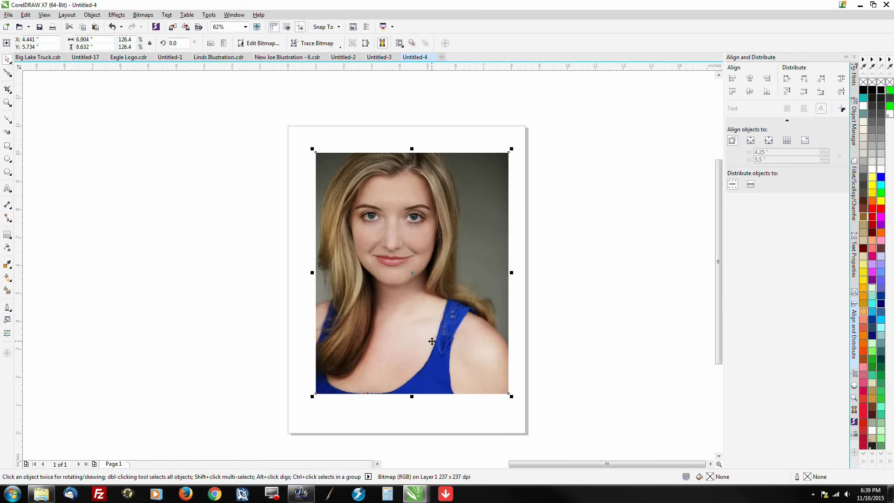
{"action": "left_click_drag", "start_coordinate": [459, 286], "coordinate": [208, 284]}
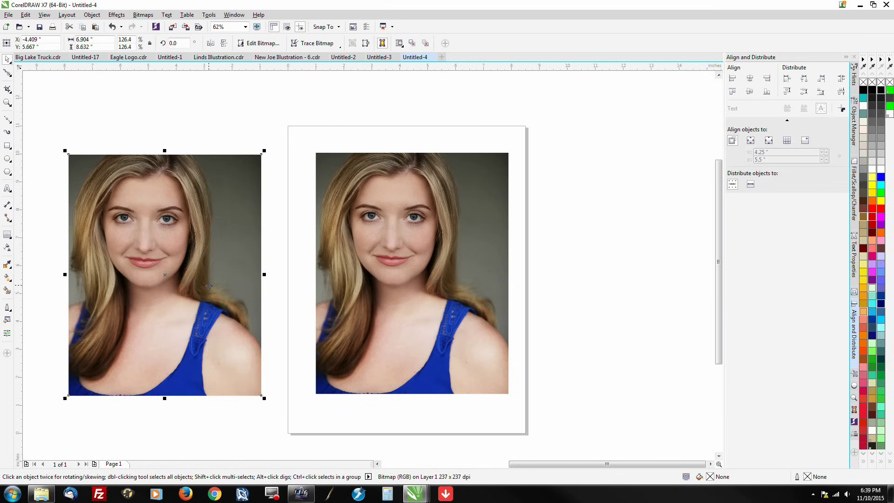
Cool the page's portrait in the Image Adjustment Lab with temperature 7,602, saturation 26, brightness -7 and contrast 19.
{"action": "left_click", "coordinate": [424, 300]}
{"action": "left_click", "coordinate": [149, 15]}
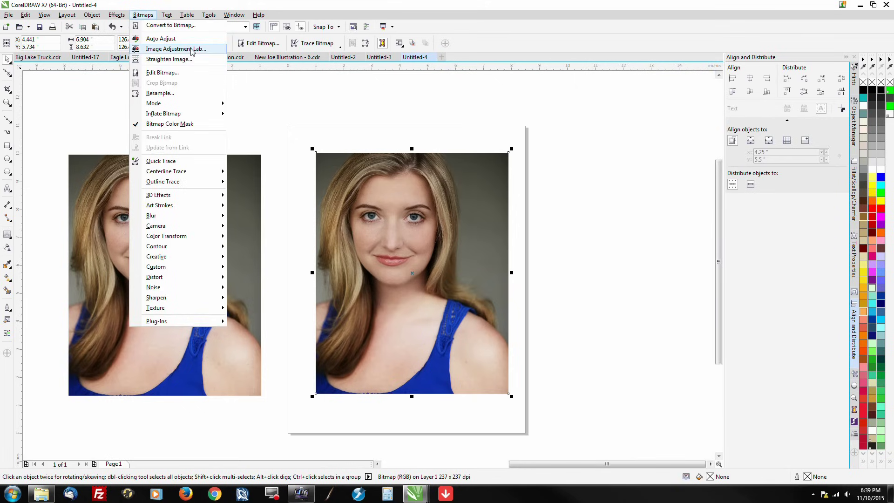
{"action": "left_click", "coordinate": [177, 49]}
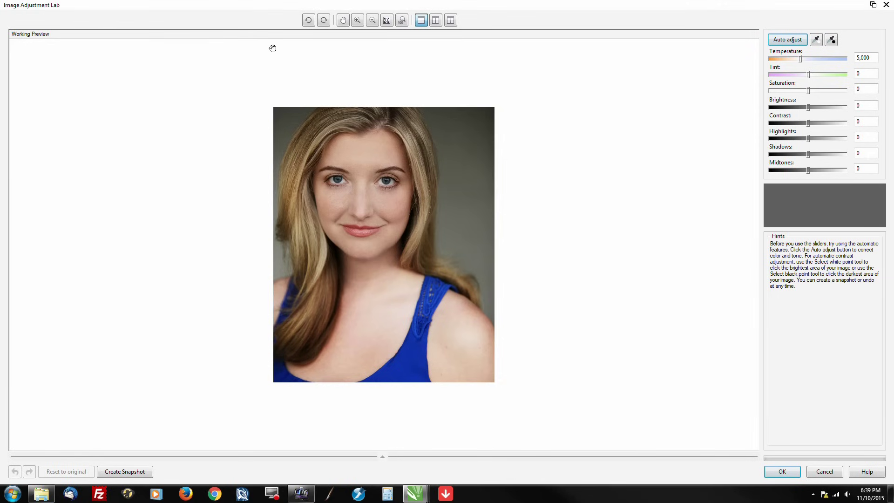
{"action": "left_click_drag", "start_coordinate": [801, 59], "coordinate": [823, 64]}
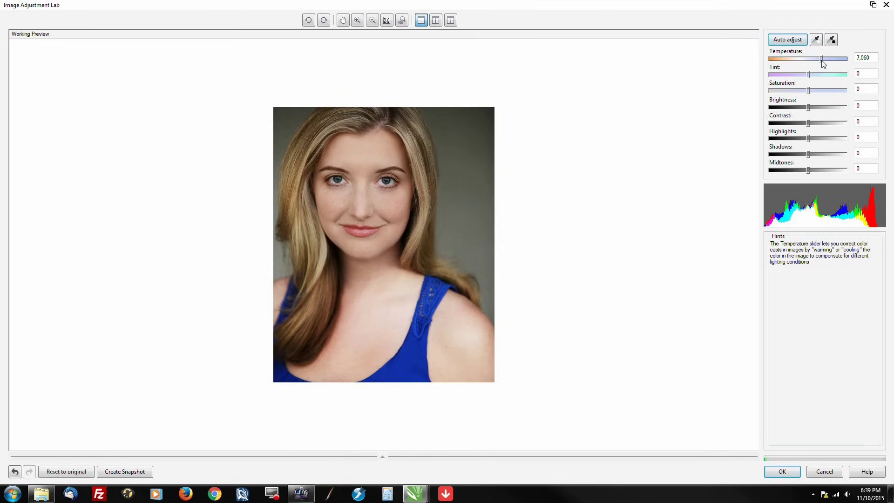
{"action": "left_click_drag", "start_coordinate": [808, 122], "coordinate": [818, 92]}
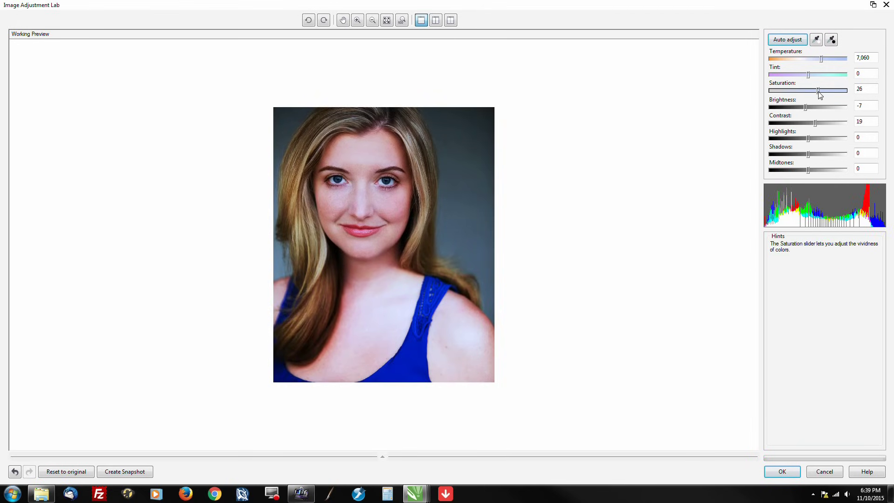
{"action": "left_click_drag", "start_coordinate": [823, 60], "coordinate": [829, 64]}
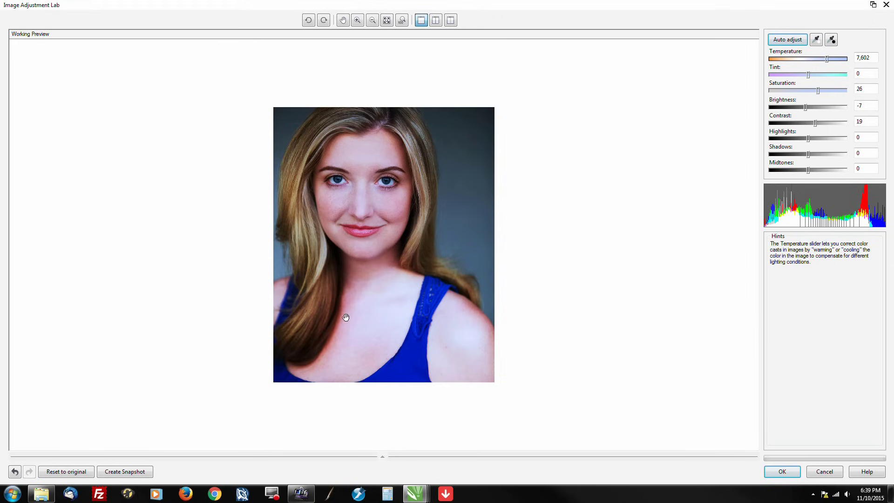
{"action": "left_click", "coordinate": [782, 472]}
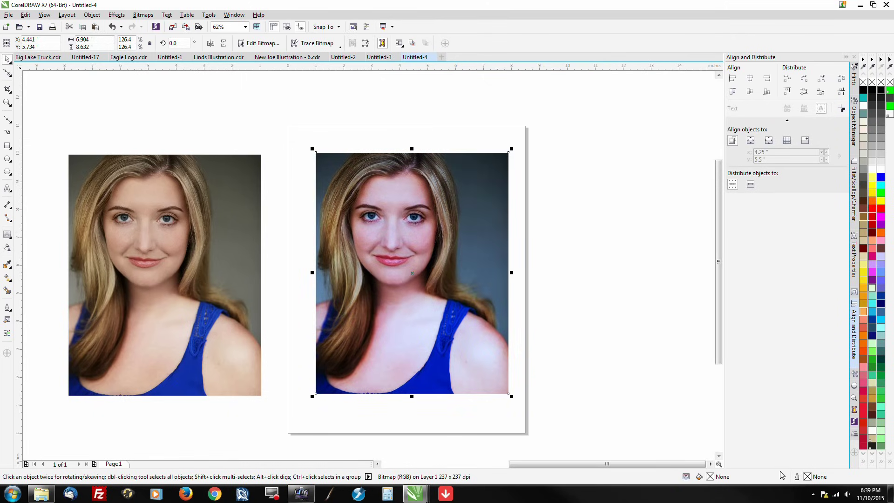
Copy the unedited portrait and align the copy exactly over the cool-toned one, using object snapping.
{"action": "left_click", "coordinate": [623, 386]}
{"action": "left_click", "coordinate": [242, 365]}
{"action": "left_click_drag", "start_coordinate": [241, 364], "coordinate": [467, 365]}
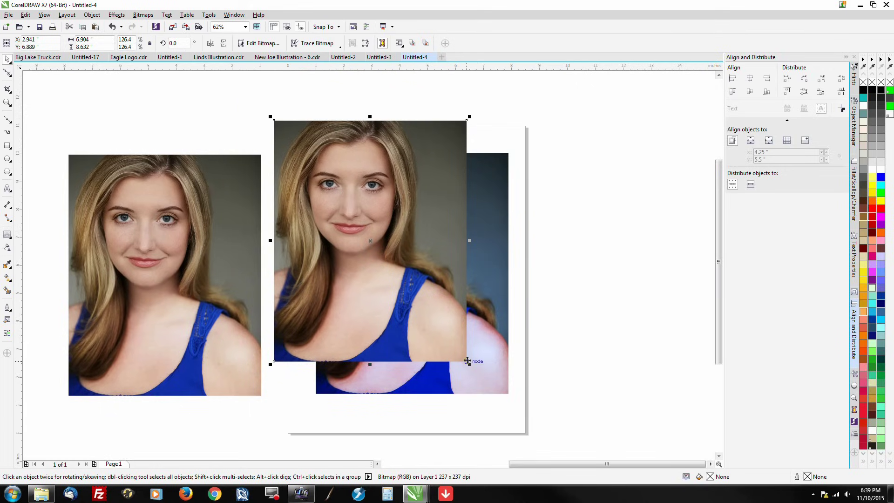
{"action": "left_click", "coordinate": [42, 16]}
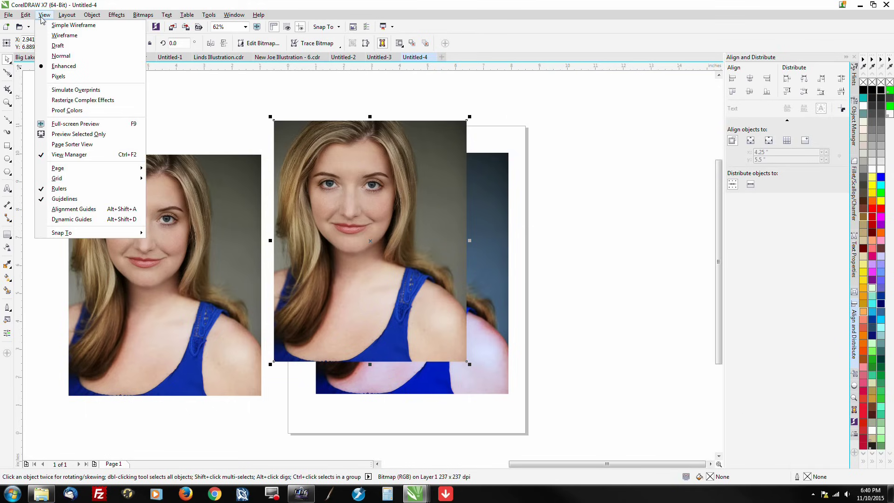
{"action": "mouse_move", "coordinate": [32, 16]}
{"action": "mouse_move", "coordinate": [78, 236]}
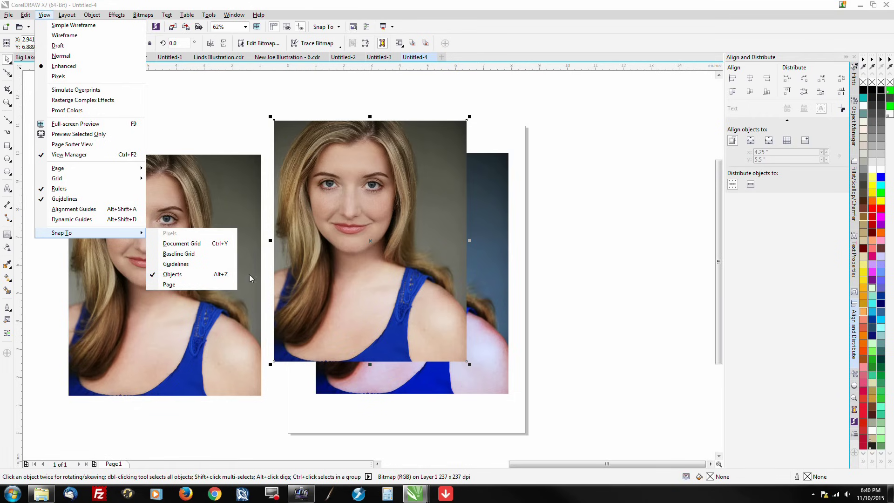
{"action": "left_click", "coordinate": [398, 306]}
{"action": "left_click_drag", "start_coordinate": [466, 361], "coordinate": [510, 395]}
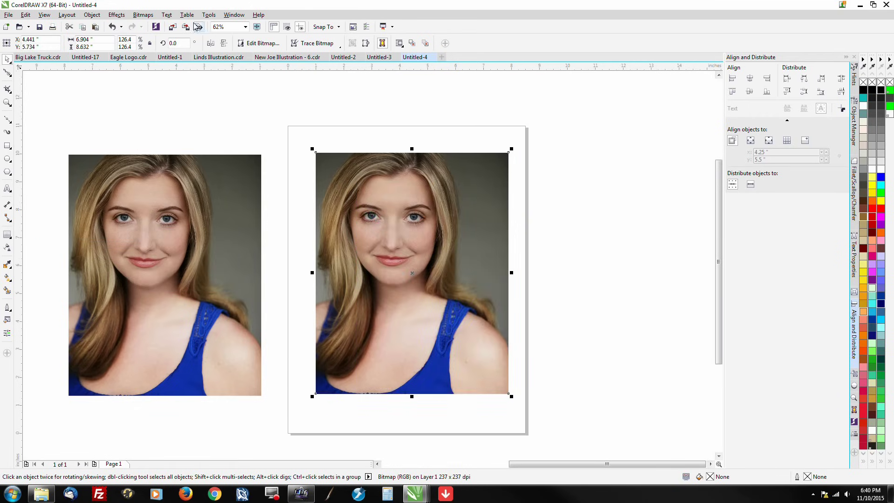
Warm the upper portrait in the Image Adjustment Lab with temperature 3,897, tint -12, saturation 22 and contrast 26.
{"action": "left_click", "coordinate": [142, 14]}
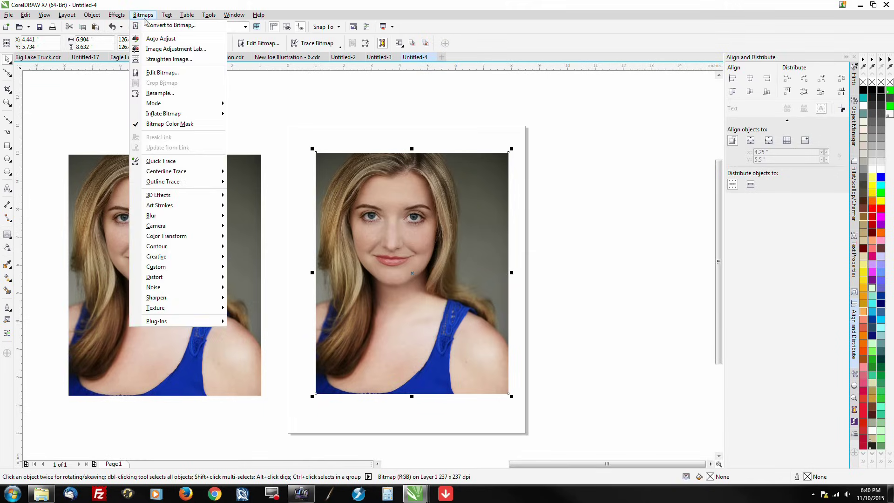
{"action": "left_click", "coordinate": [158, 50]}
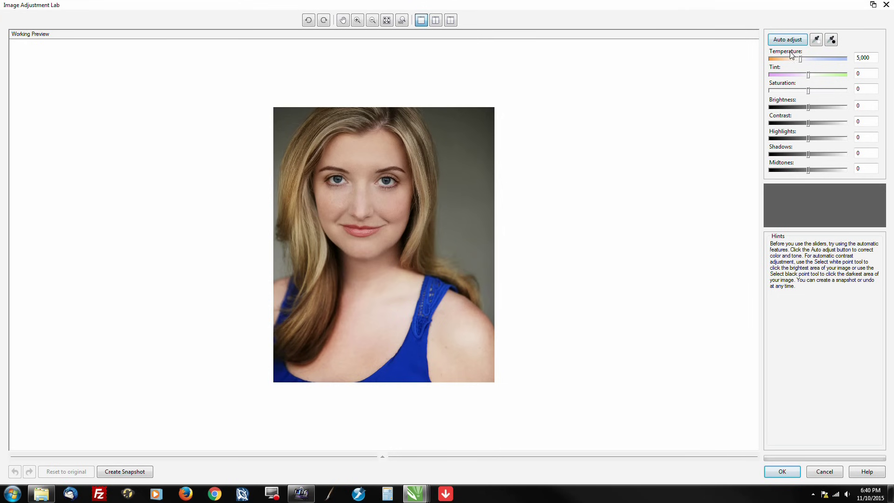
{"action": "left_click_drag", "start_coordinate": [801, 59], "coordinate": [803, 78]}
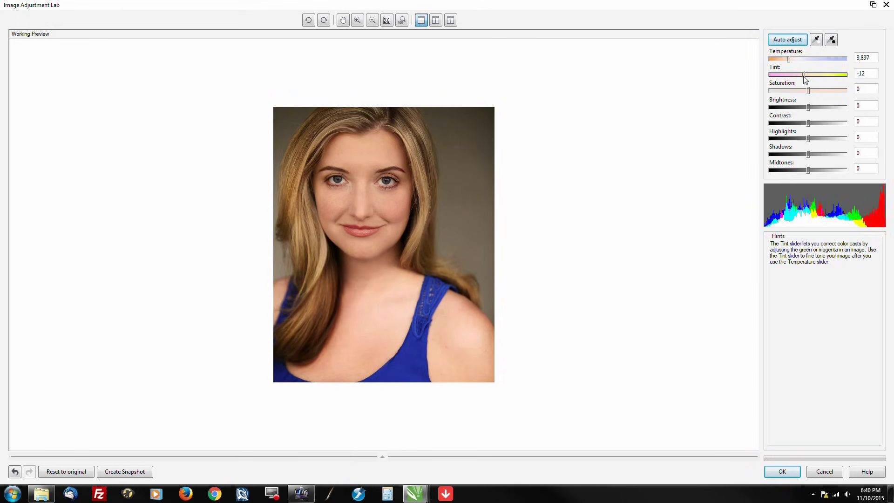
{"action": "left_click_drag", "start_coordinate": [811, 93], "coordinate": [818, 96]}
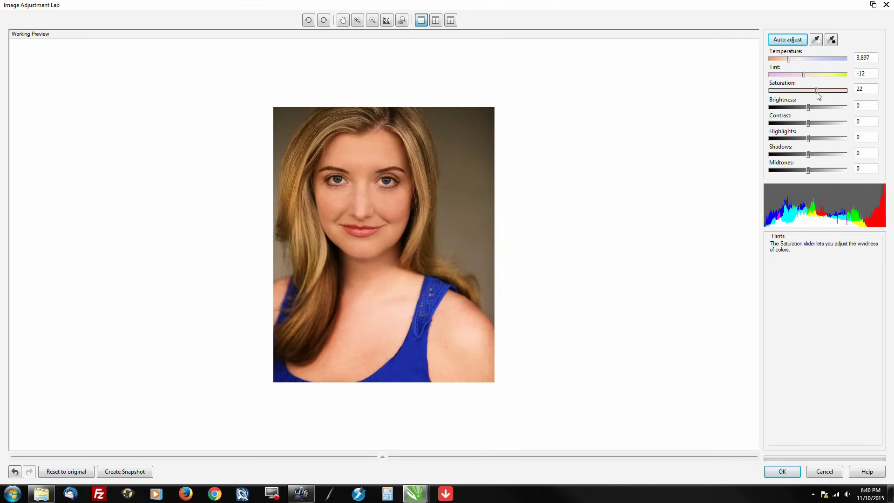
{"action": "left_click_drag", "start_coordinate": [809, 123], "coordinate": [818, 124]}
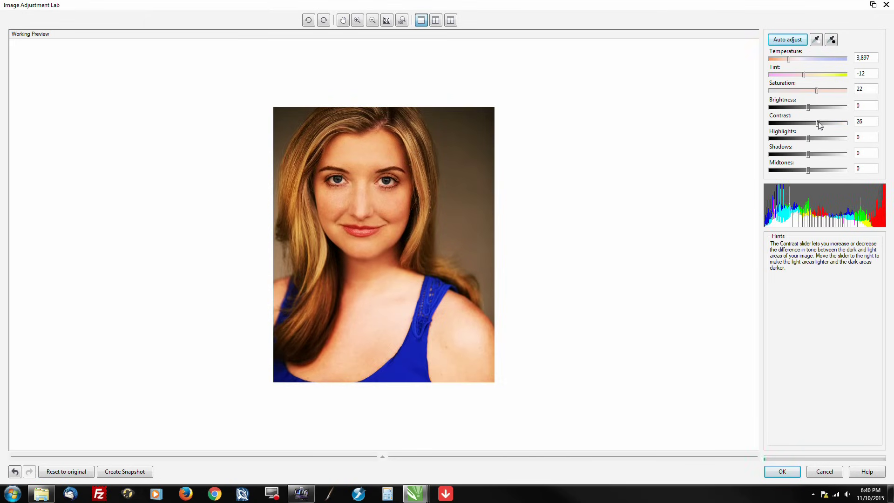
{"action": "left_click", "coordinate": [782, 472]}
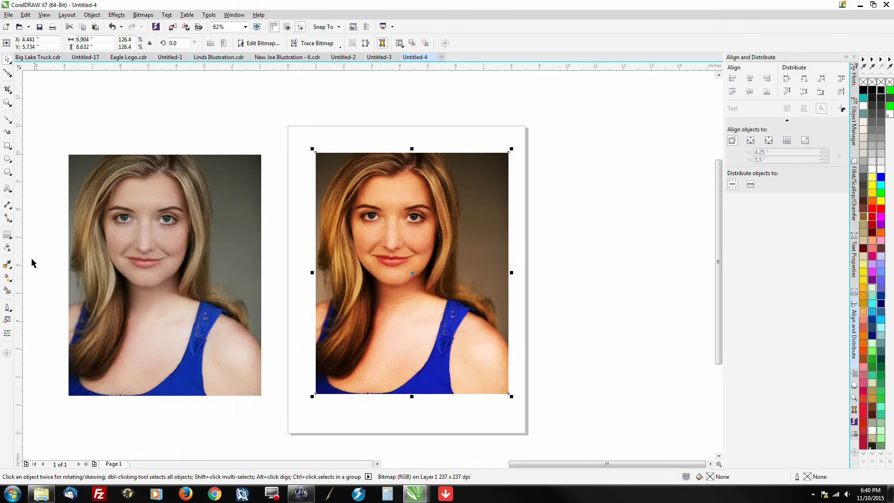
Apply a linear fountain transparency across the face of the warm portrait at about 179.2°, fading it out toward the photo's left side.
{"action": "left_click", "coordinate": [7, 249]}
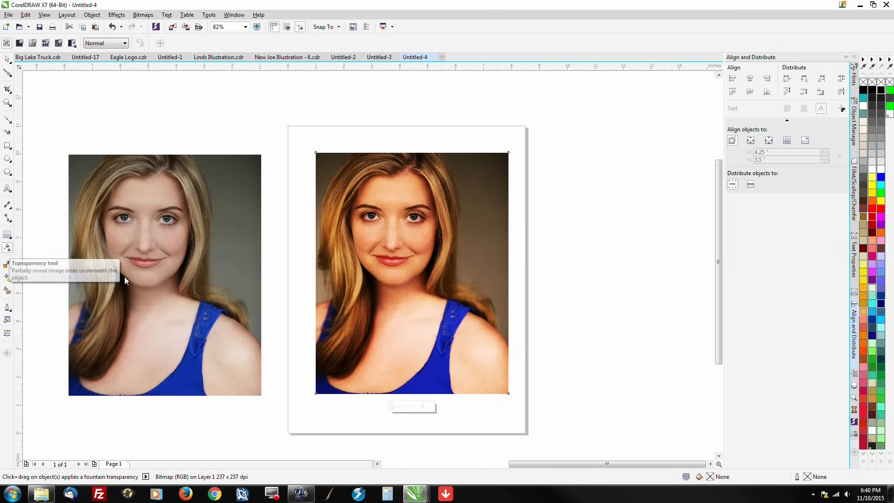
{"action": "left_click_drag", "start_coordinate": [406, 232], "coordinate": [357, 229]}
{"action": "scroll", "coordinate": [383, 232], "scroll_direction": "up", "scroll_amount": 3}
{"action": "left_click_drag", "start_coordinate": [428, 234], "coordinate": [450, 230]}
{"action": "scroll", "coordinate": [376, 230], "scroll_direction": "down", "scroll_amount": 3}
{"action": "left_click_drag", "start_coordinate": [367, 229], "coordinate": [364, 227]}
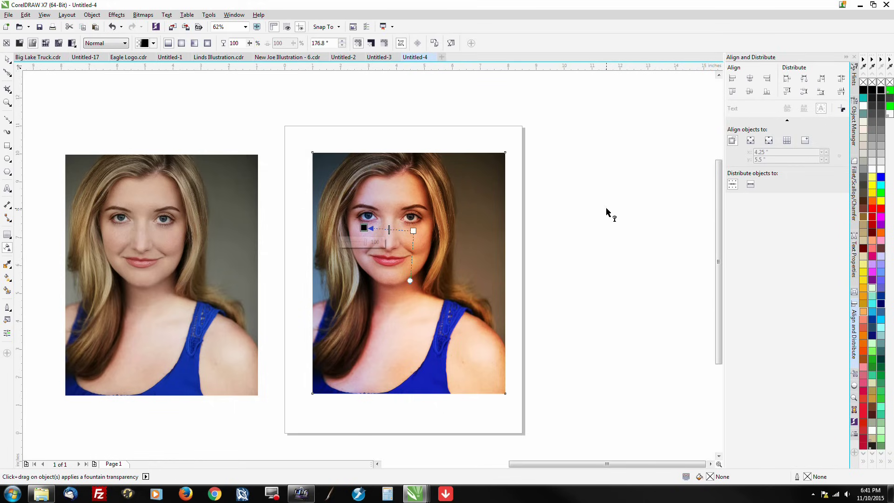
{"action": "left_click_drag", "start_coordinate": [412, 230], "coordinate": [360, 230]}
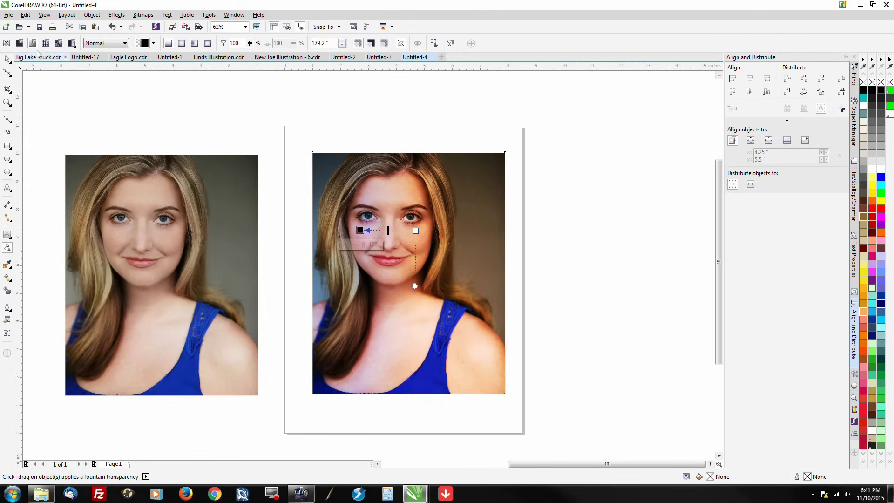
Select both stacked portraits on the page and place a copy of them off the page, to its lower left.
{"action": "left_click", "coordinate": [7, 59]}
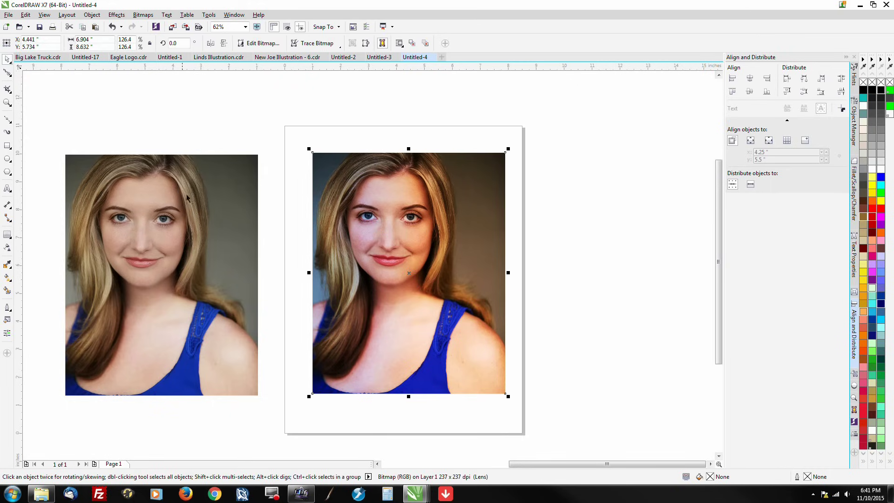
{"action": "left_click", "coordinate": [270, 156]}
{"action": "left_click_drag", "start_coordinate": [293, 136], "coordinate": [563, 413]}
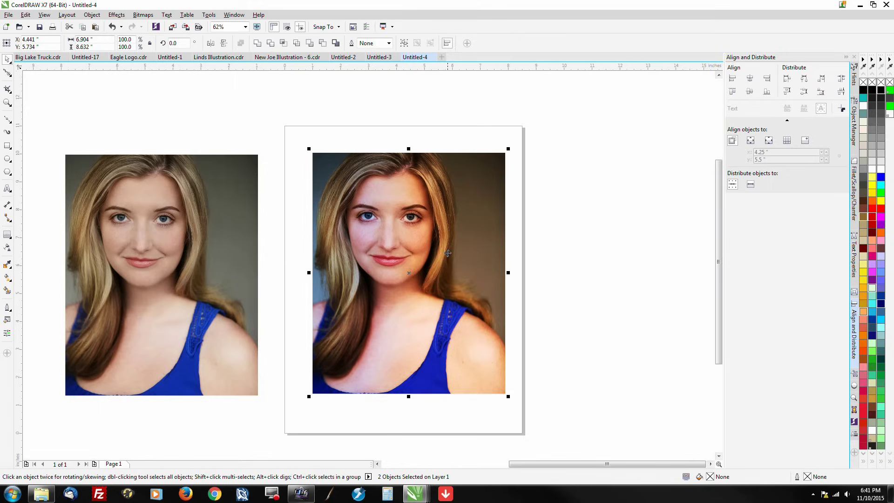
{"action": "scroll", "coordinate": [448, 253], "scroll_direction": "down", "scroll_amount": 2}
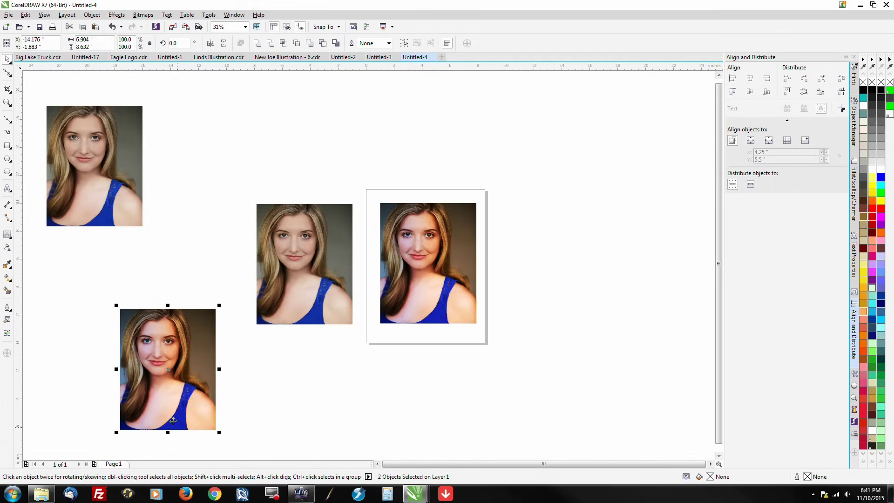
{"action": "scroll", "coordinate": [460, 296], "scroll_direction": "up", "scroll_amount": 2}
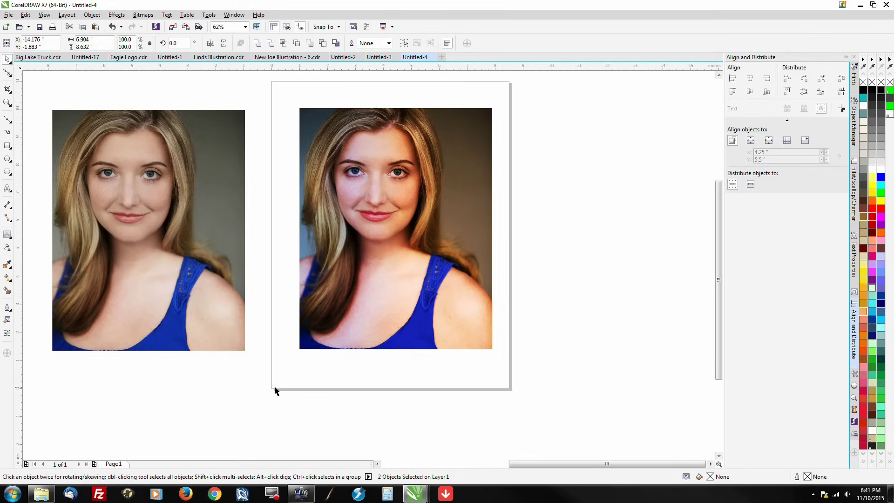
{"action": "scroll", "coordinate": [350, 320], "scroll_direction": "down", "scroll_amount": 2}
{"action": "scroll", "coordinate": [398, 284], "scroll_direction": "up", "scroll_amount": 2}
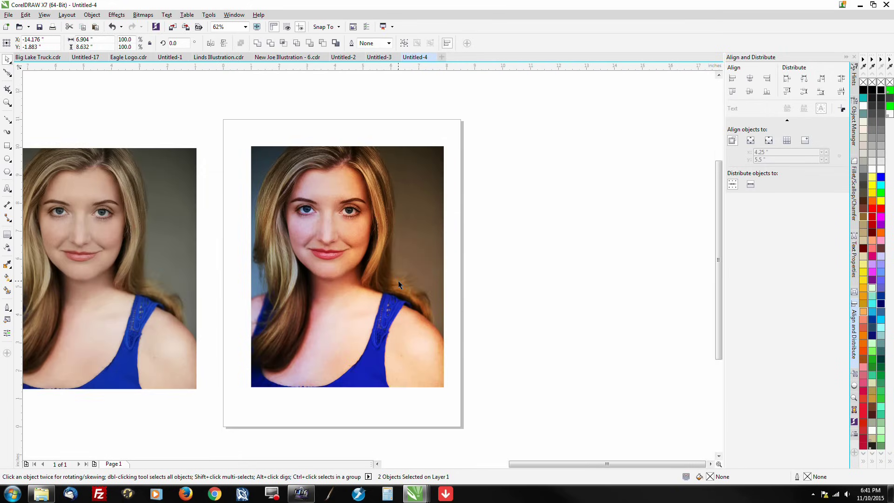
{"action": "left_click_drag", "start_coordinate": [483, 408], "coordinate": [228, 132]}
{"action": "left_click", "coordinate": [143, 15]}
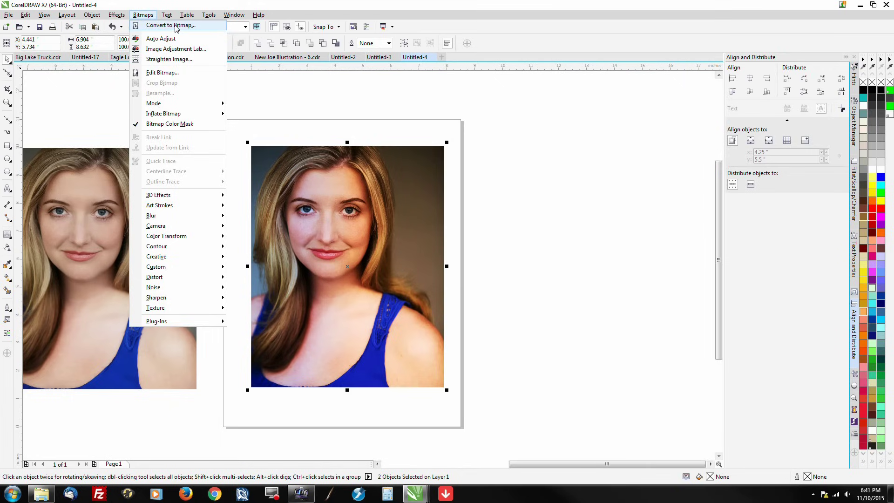
{"action": "left_click", "coordinate": [511, 194]}
{"action": "left_click", "coordinate": [374, 226]}
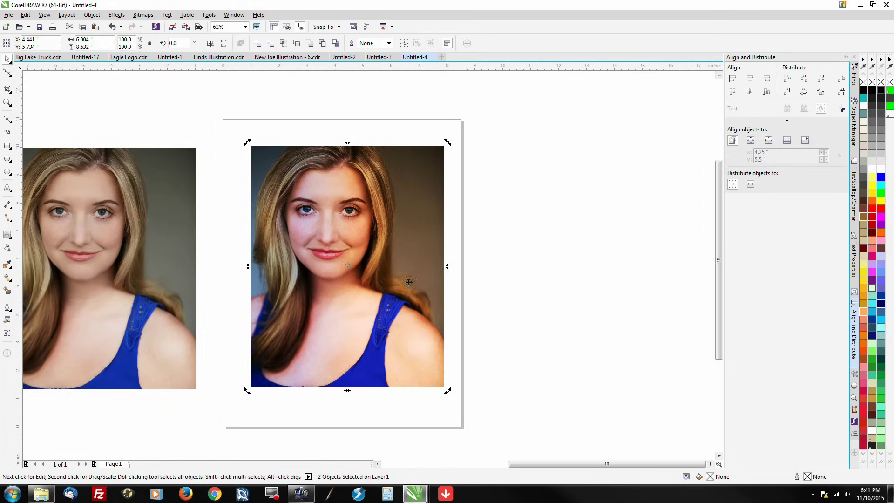
{"action": "left_click", "coordinate": [245, 421]}
{"action": "left_click", "coordinate": [295, 356]}
Convert both stacked portraits on the page into one 300 dpi, 24-bit RGB bitmap with anti-aliasing and a transparent background.
{"action": "left_click_drag", "start_coordinate": [515, 417], "coordinate": [236, 137]}
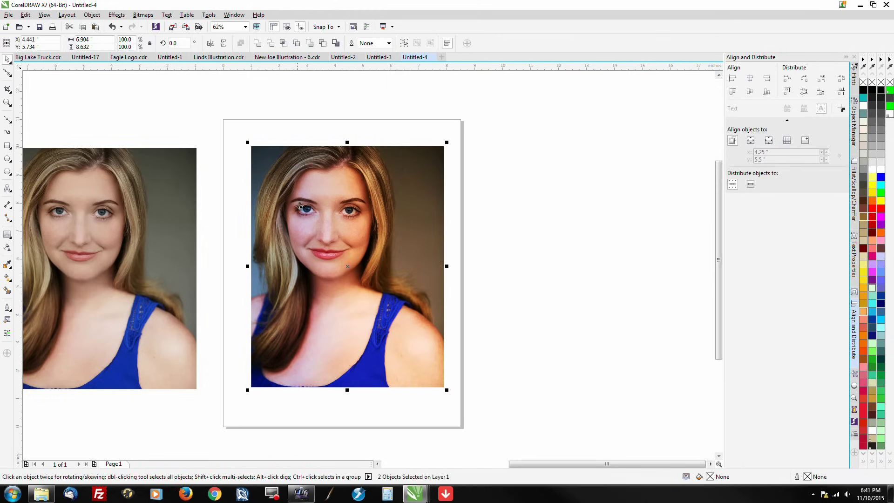
{"action": "left_click", "coordinate": [147, 17]}
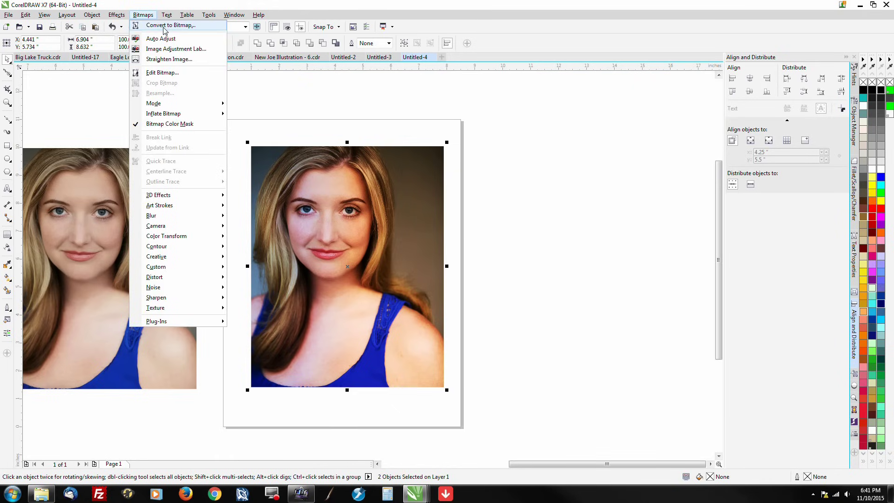
{"action": "left_click", "coordinate": [164, 26]}
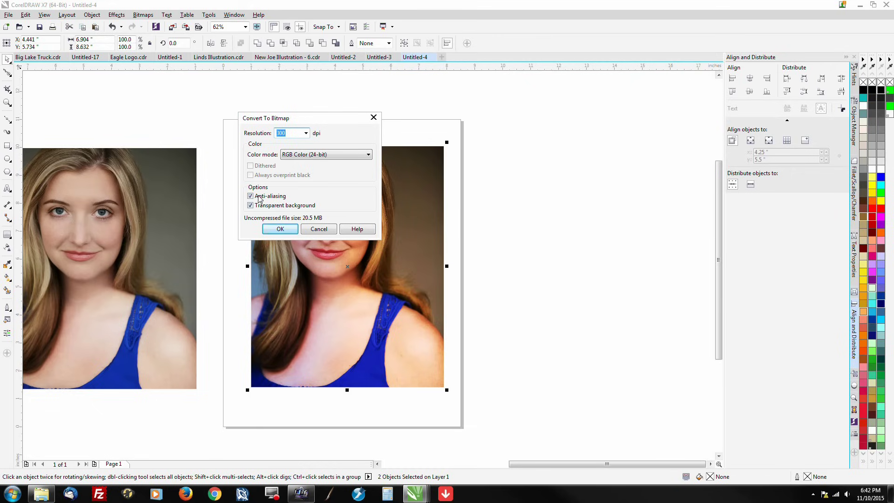
{"action": "left_click", "coordinate": [281, 229]}
Shift the merged portrait slightly up and left on the page, to about X 4.26, Y 5.95 inches.
{"action": "left_click", "coordinate": [489, 275]}
{"action": "left_click_drag", "start_coordinate": [390, 286], "coordinate": [299, 294]}
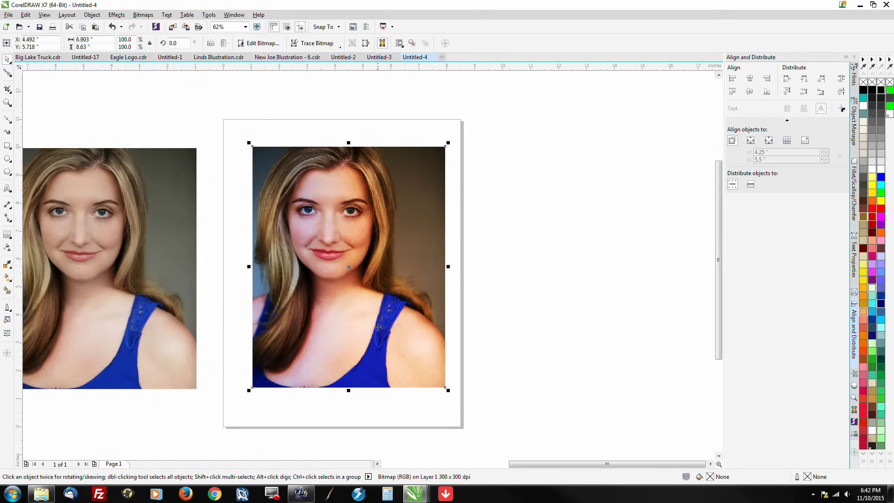
{"action": "left_click_drag", "start_coordinate": [358, 288], "coordinate": [342, 279]}
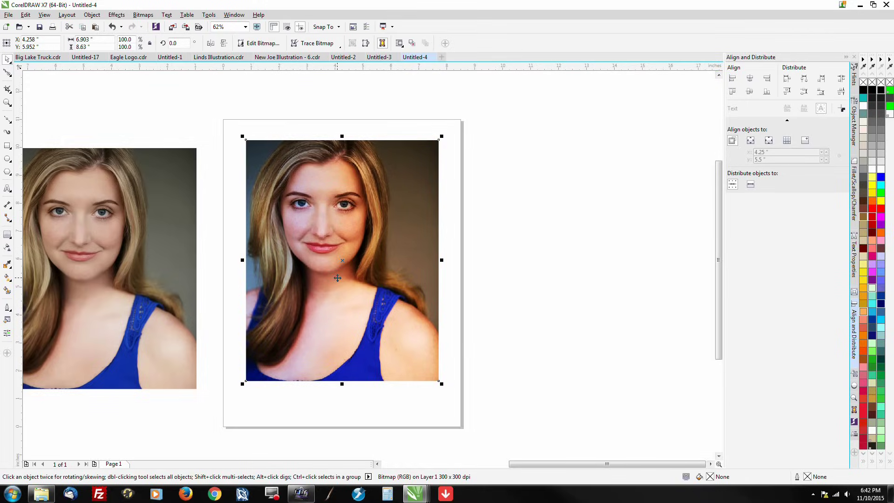
Intensify the merged portrait in the Image Adjustment Lab with saturation 53, contrast 33 and temperature 5,433.
{"action": "left_click", "coordinate": [143, 15]}
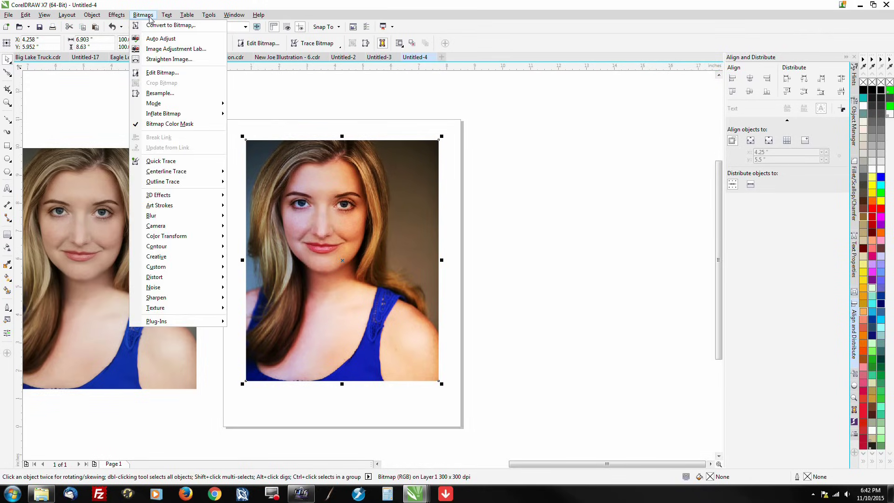
{"action": "left_click", "coordinate": [165, 48]}
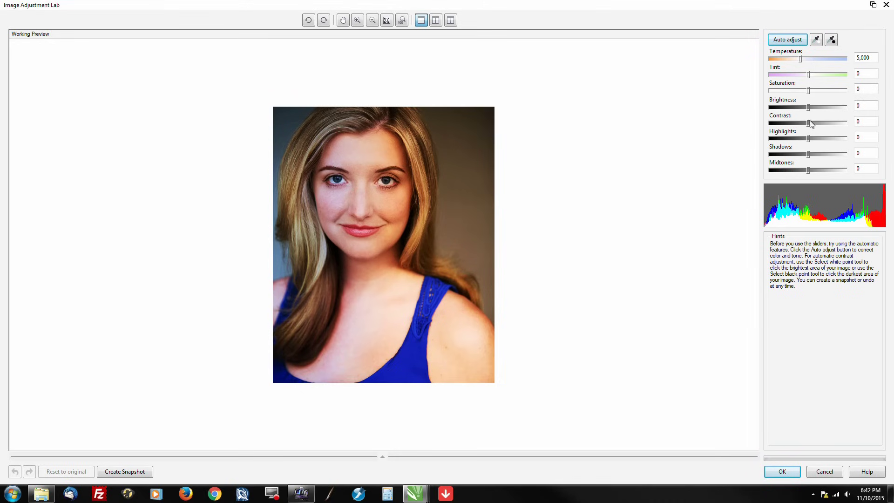
{"action": "mouse_move", "coordinate": [811, 126]}
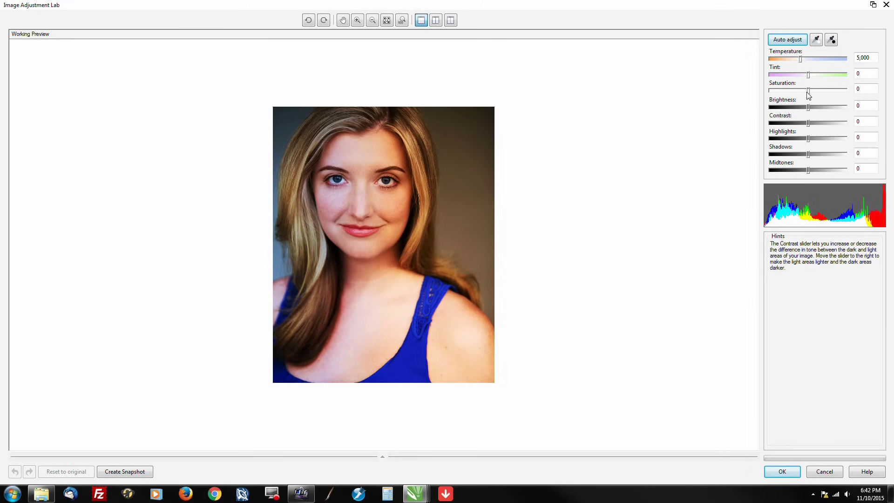
{"action": "mouse_move", "coordinate": [808, 94]}
{"action": "left_click_drag", "start_coordinate": [810, 92], "coordinate": [830, 96]}
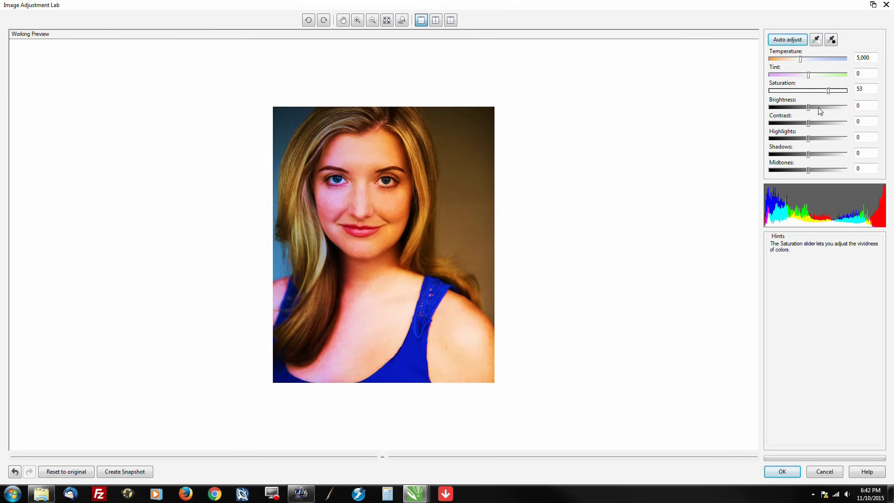
{"action": "left_click_drag", "start_coordinate": [809, 122], "coordinate": [822, 124]}
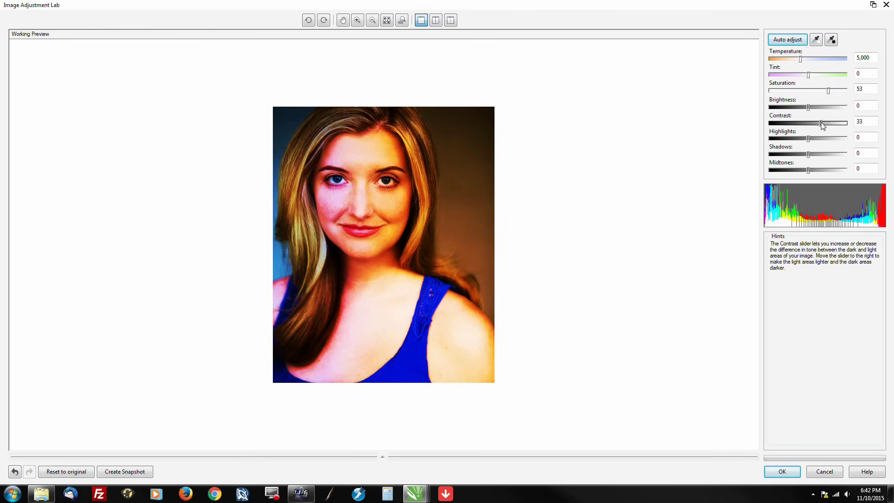
{"action": "left_click_drag", "start_coordinate": [802, 59], "coordinate": [805, 60]}
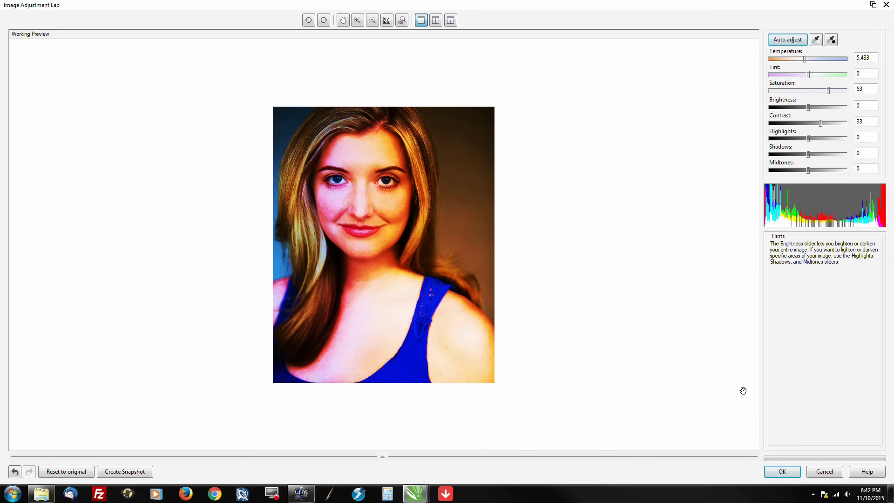
{"action": "left_click", "coordinate": [775, 472]}
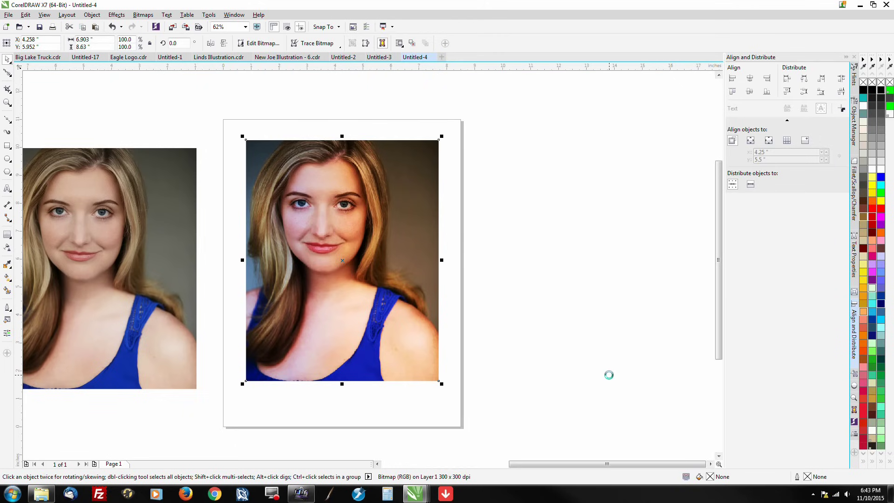
Move the unedited portrait beside the page farther away, up and left to about X -9.98, Y 9.23 inches.
{"action": "left_click", "coordinate": [568, 252]}
{"action": "left_click_drag", "start_coordinate": [197, 320], "coordinate": [78, 336]}
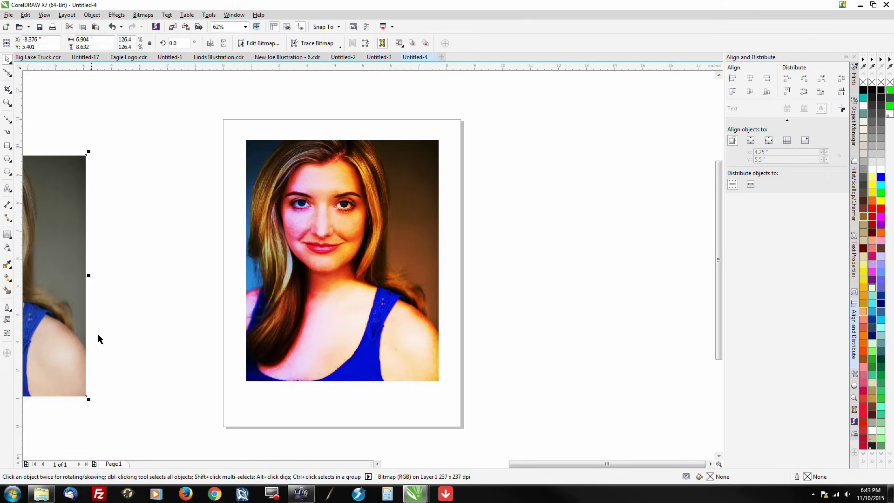
{"action": "scroll", "coordinate": [287, 291], "scroll_direction": "down", "scroll_amount": 2}
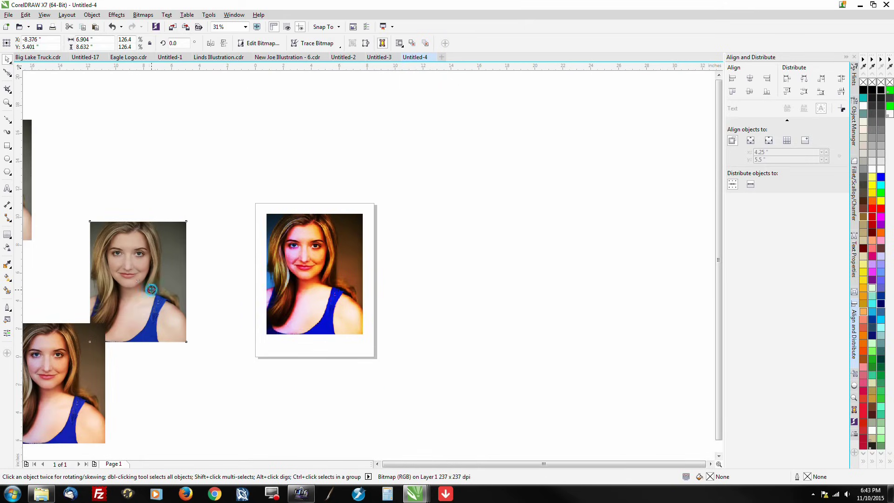
{"action": "scroll", "coordinate": [357, 271], "scroll_direction": "up", "scroll_amount": 2}
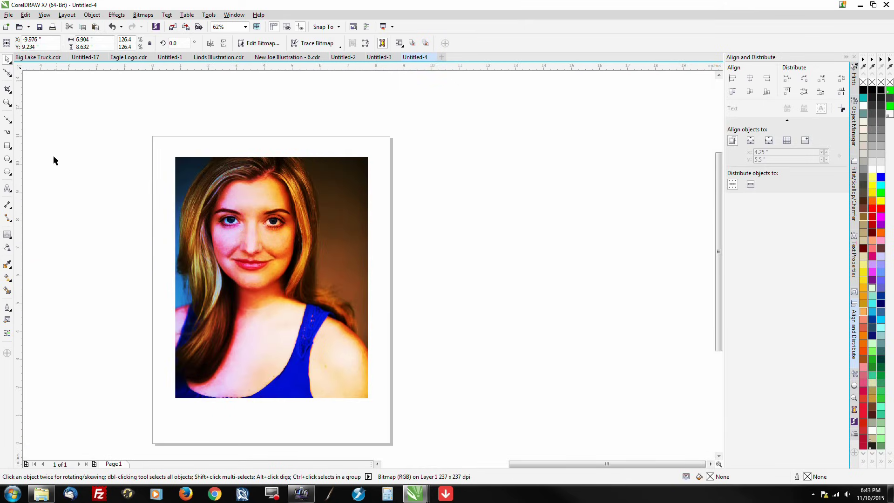
Trace the lower edge of the eyebrow on the photo's left side with straight Freehand segments, about 0.98 inches wide.
{"action": "left_click", "coordinate": [10, 76]}
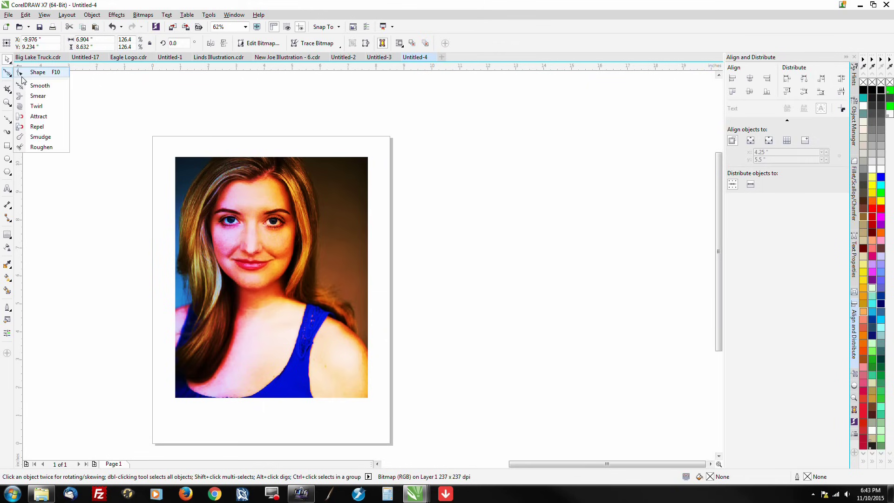
{"action": "mouse_move", "coordinate": [9, 121]}
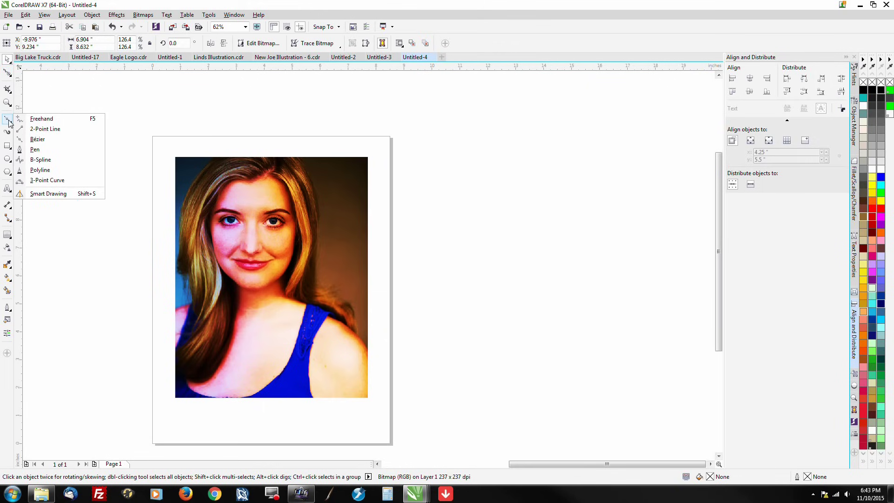
{"action": "left_click", "coordinate": [37, 122]}
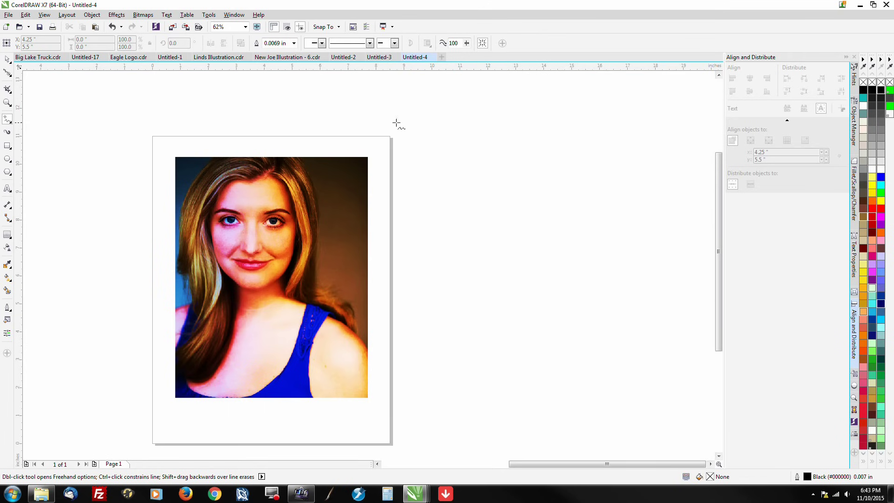
{"action": "scroll", "coordinate": [239, 253], "scroll_direction": "up", "scroll_amount": 2}
{"action": "scroll", "coordinate": [205, 145], "scroll_direction": "up", "scroll_amount": 2}
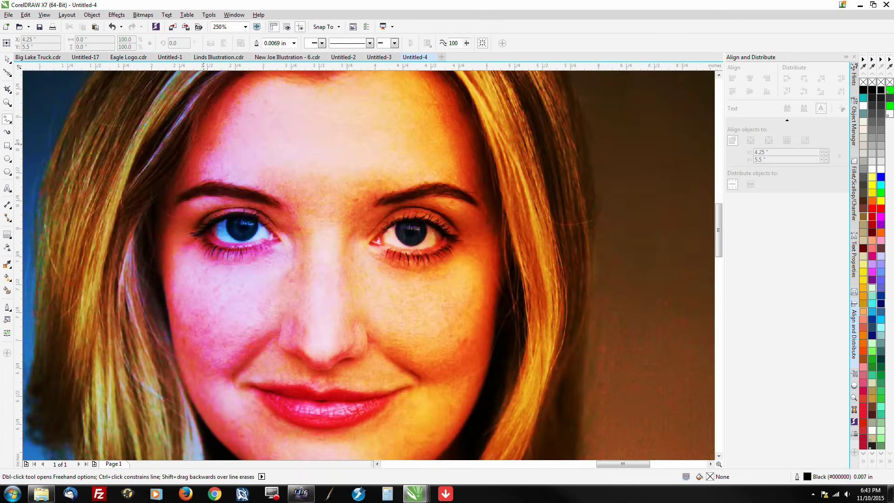
{"action": "scroll", "coordinate": [306, 180], "scroll_direction": "down", "scroll_amount": 2}
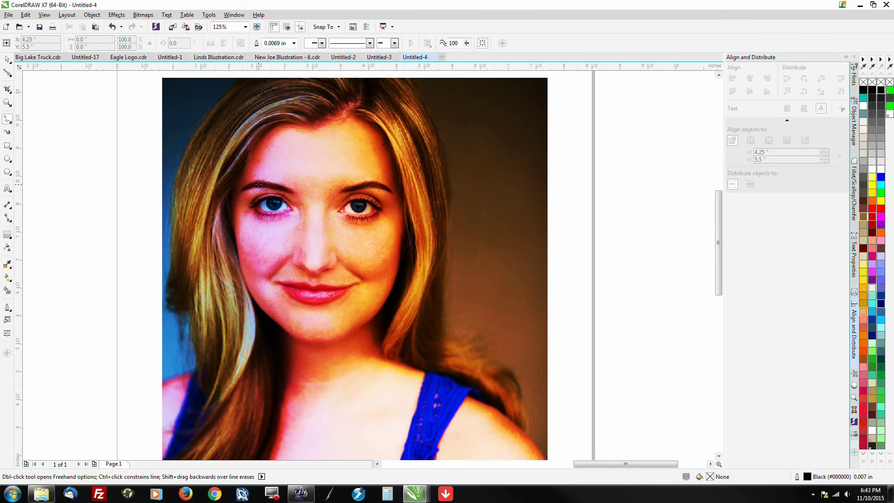
{"action": "scroll", "coordinate": [259, 185], "scroll_direction": "up", "scroll_amount": 5}
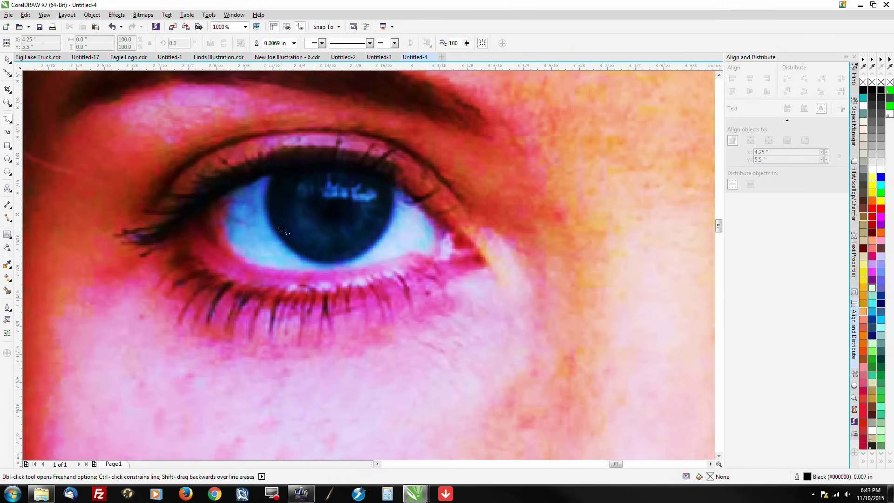
{"action": "scroll", "coordinate": [283, 236], "scroll_direction": "down", "scroll_amount": 1}
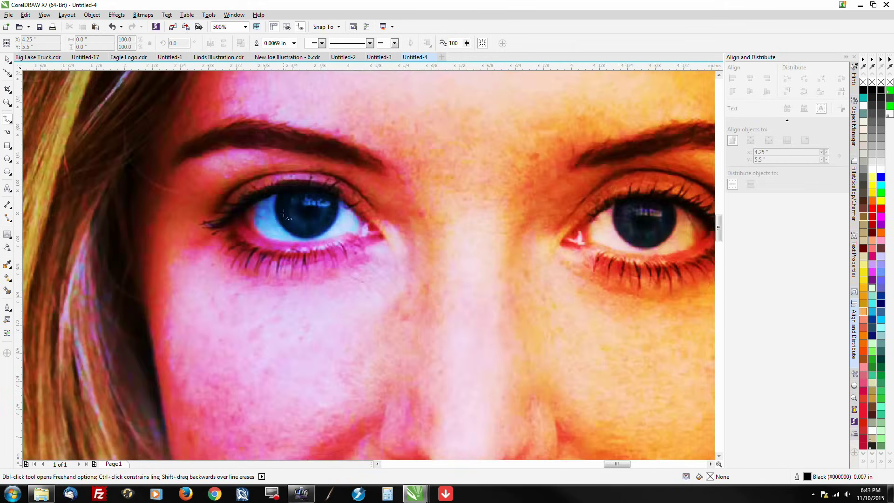
{"action": "left_click", "coordinate": [173, 165]}
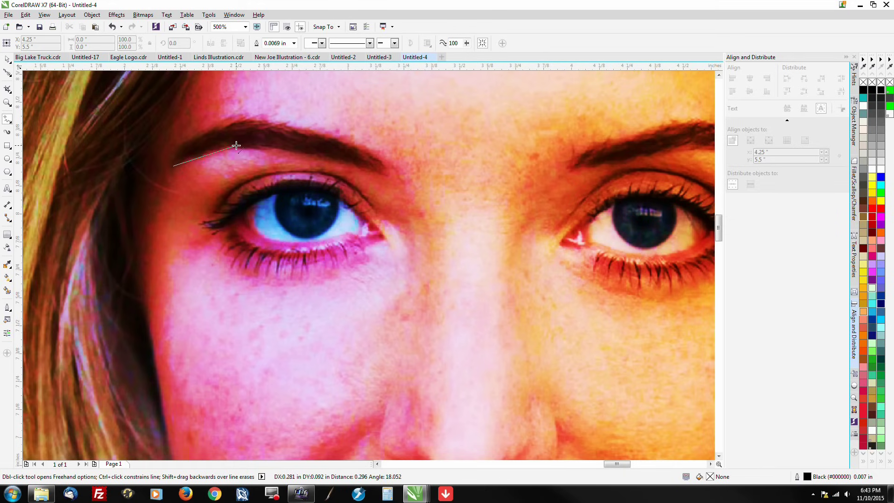
{"action": "left_click", "coordinate": [236, 145]}
{"action": "left_click", "coordinate": [306, 150]}
{"action": "left_click", "coordinate": [391, 177]}
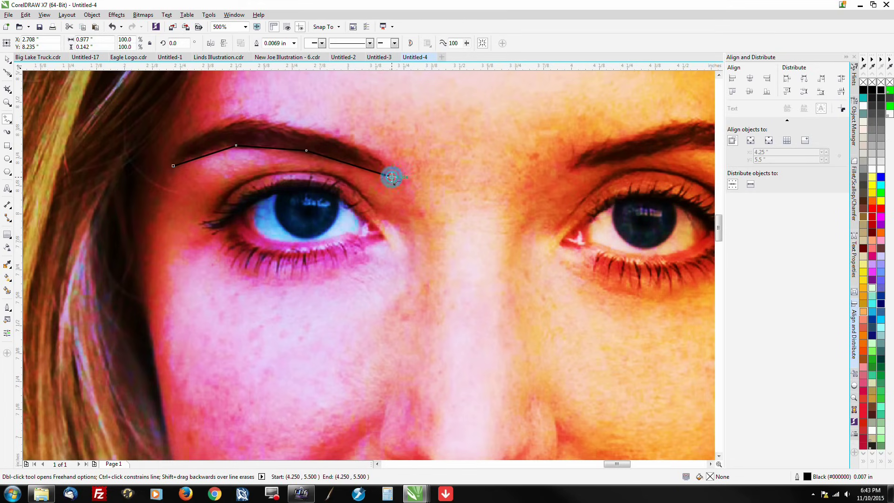
Continue the eyebrow outline along the brow's upper edge and close it at its starting point, about 0.26 inches high overall.
{"action": "left_click", "coordinate": [360, 146]}
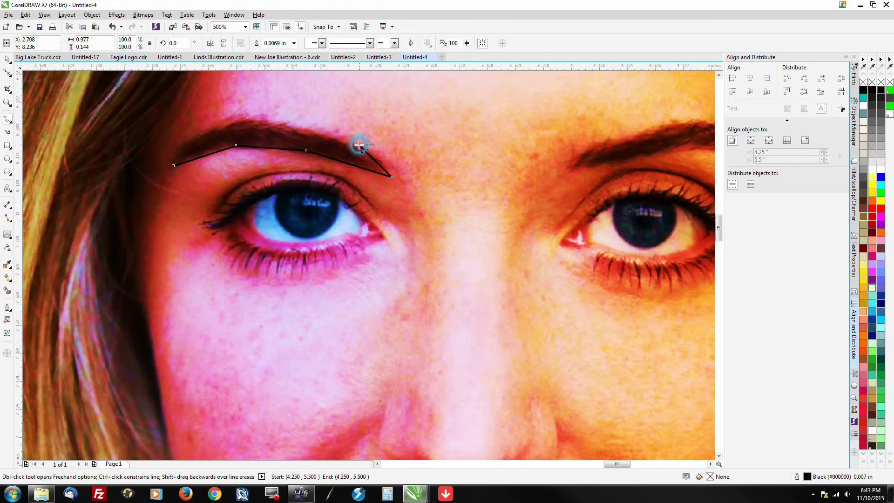
{"action": "left_click", "coordinate": [306, 128]}
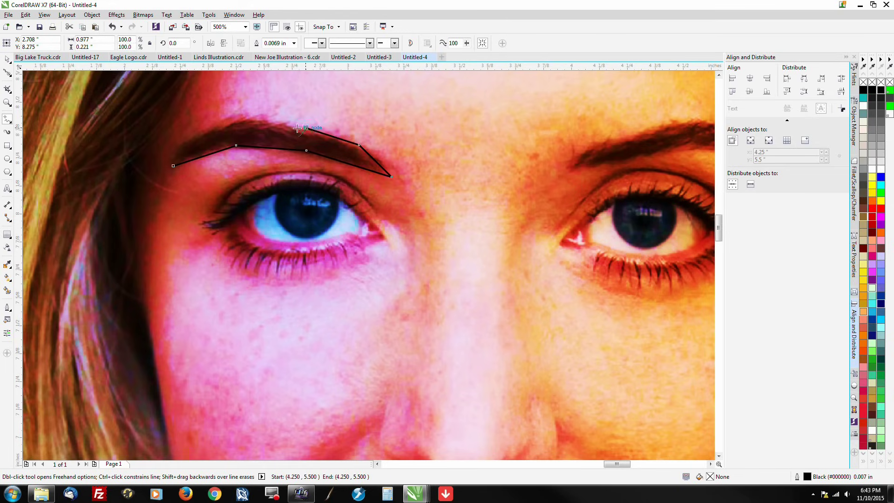
{"action": "left_click", "coordinate": [247, 120]}
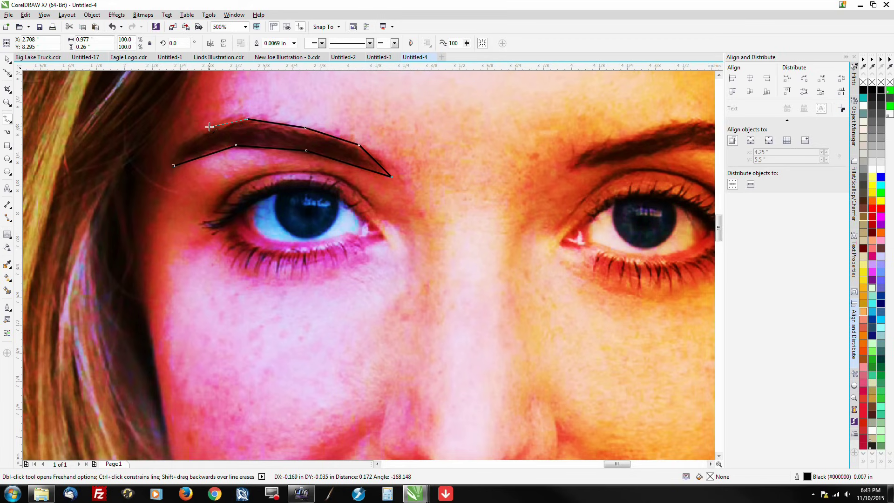
{"action": "left_click", "coordinate": [210, 126]}
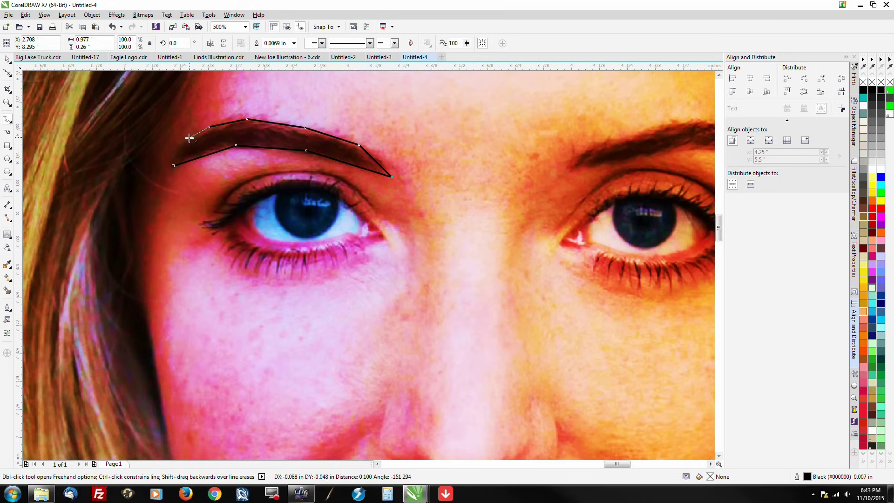
{"action": "left_click", "coordinate": [174, 164]}
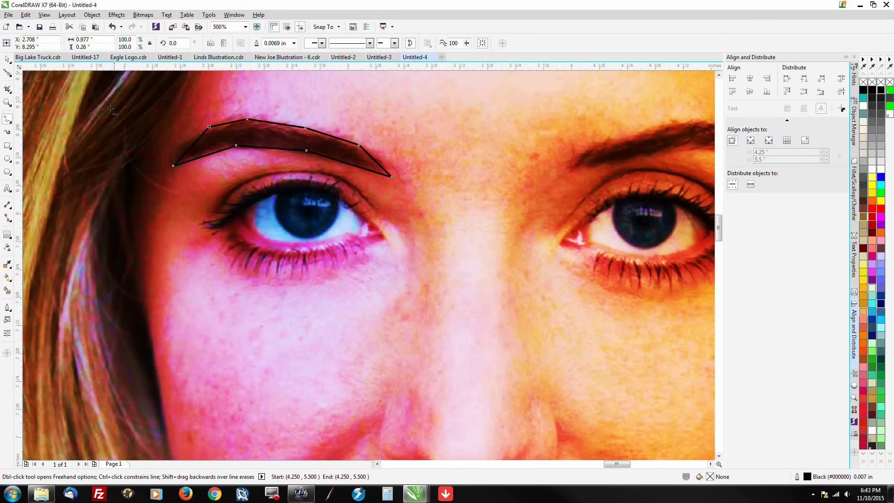
Refine the traced eyebrow's upper edge by moving three nodes to fit the brow and deleting the surplus node between the peak and inner end.
{"action": "left_click", "coordinate": [8, 74]}
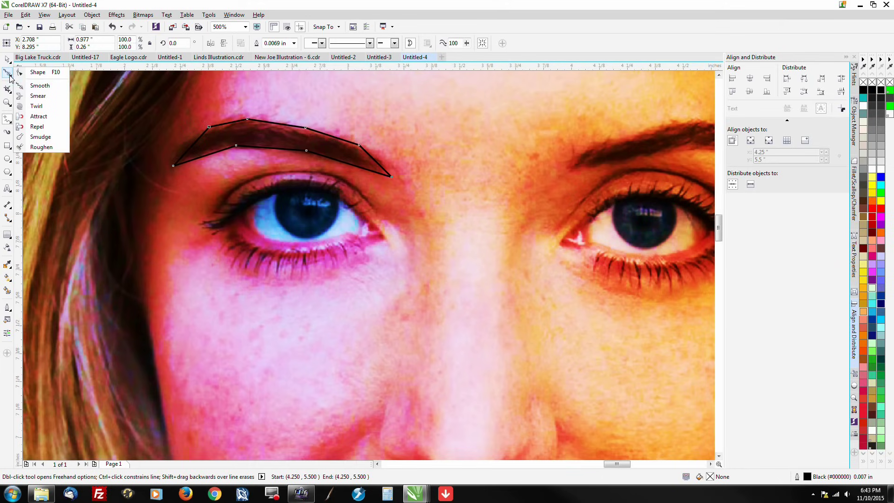
{"action": "left_click", "coordinate": [35, 75]}
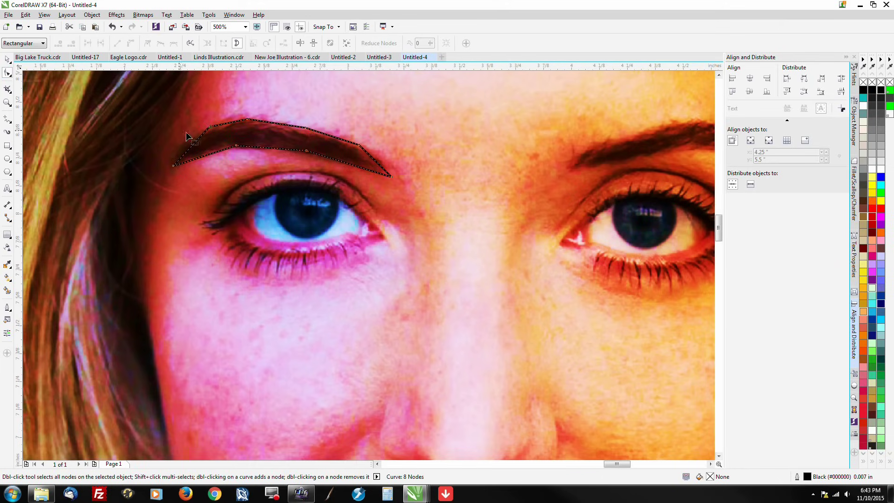
{"action": "left_click", "coordinate": [210, 126]}
{"action": "left_click_drag", "start_coordinate": [247, 119], "coordinate": [251, 113]}
{"action": "left_click_drag", "start_coordinate": [197, 132], "coordinate": [201, 135]}
{"action": "left_click_drag", "start_coordinate": [251, 114], "coordinate": [264, 117]}
{"action": "left_click", "coordinate": [306, 130]}
{"action": "left_click_drag", "start_coordinate": [263, 120], "coordinate": [264, 120]}
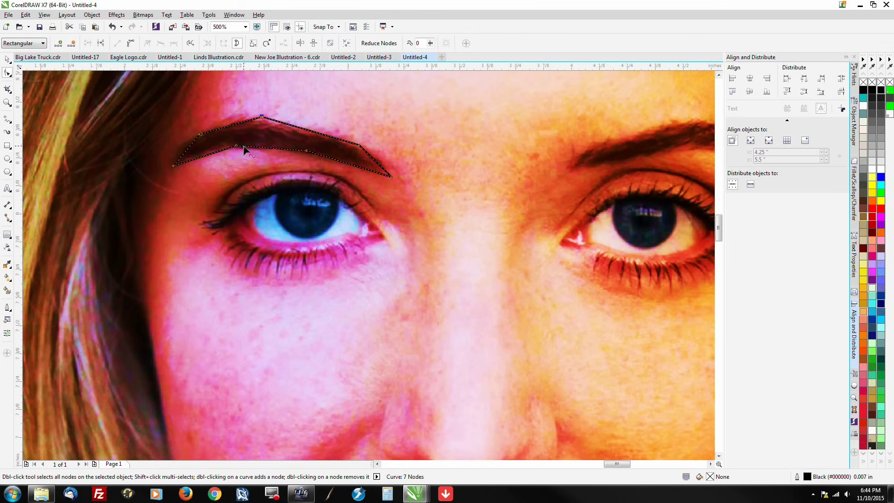
{"action": "left_click_drag", "start_coordinate": [359, 145], "coordinate": [346, 138]}
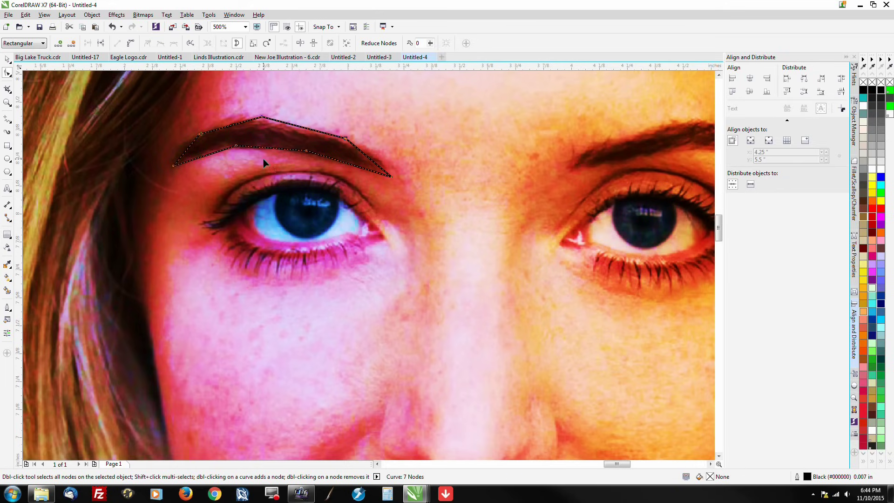
Trace the upper edge of the other eyebrow with straight Freehand segments from its inner end to its outer tip, about 0.95 inches wide.
{"action": "left_click", "coordinate": [8, 119]}
{"action": "scroll", "coordinate": [453, 181], "scroll_direction": "down", "scroll_amount": 3}
{"action": "scroll", "coordinate": [453, 181], "scroll_direction": "up", "scroll_amount": 3}
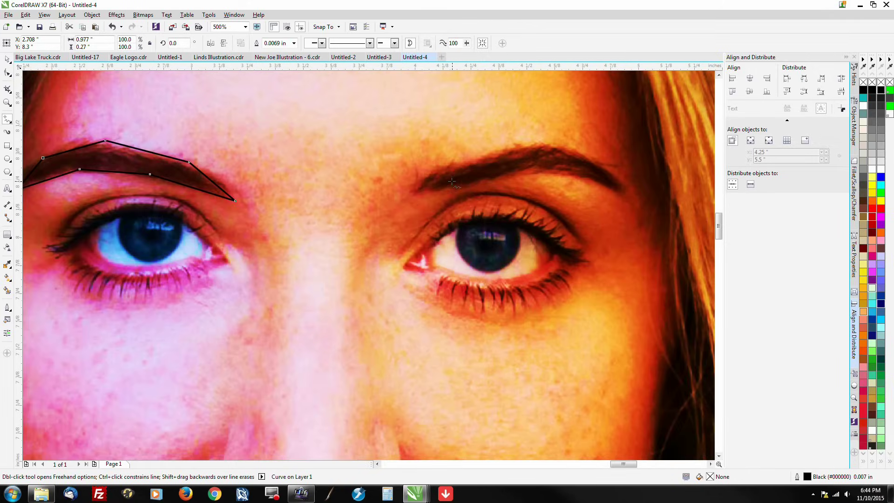
{"action": "left_click", "coordinate": [414, 191]}
{"action": "double_click", "coordinate": [456, 160]}
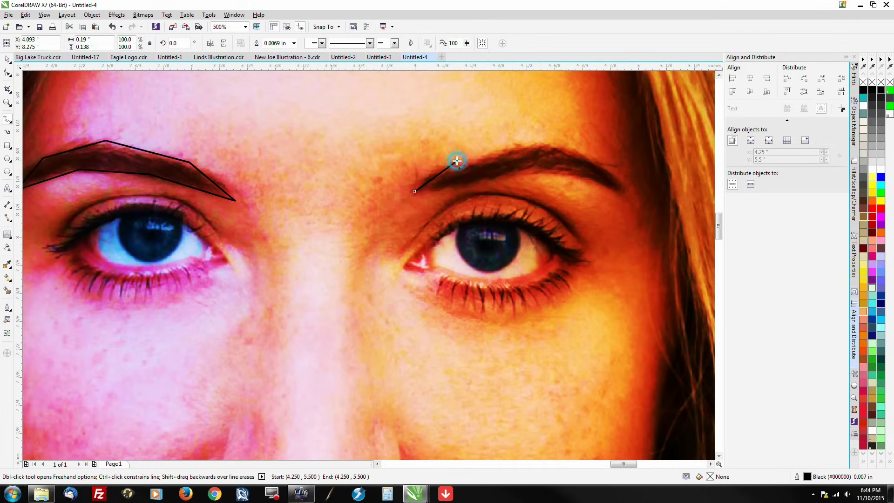
{"action": "double_click", "coordinate": [521, 149]}
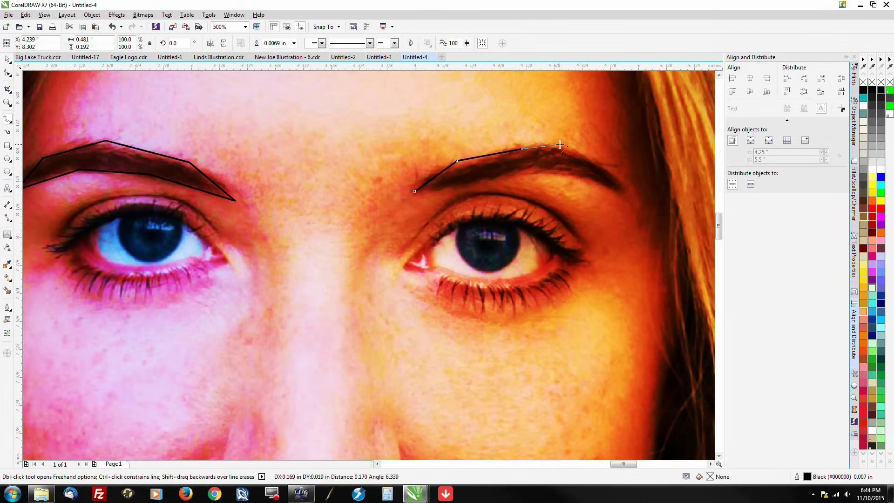
{"action": "double_click", "coordinate": [556, 146]}
{"action": "left_click", "coordinate": [605, 168]}
{"action": "double_click", "coordinate": [625, 195]}
Close the second eyebrow outline along the brow's lower edge and move its first upper node inward to fit the brow.
{"action": "left_click", "coordinate": [584, 174]}
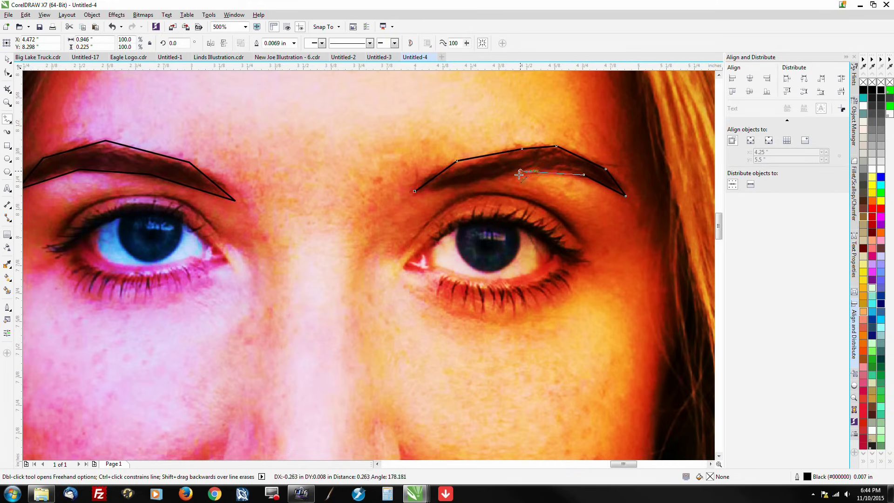
{"action": "left_click", "coordinate": [534, 169]}
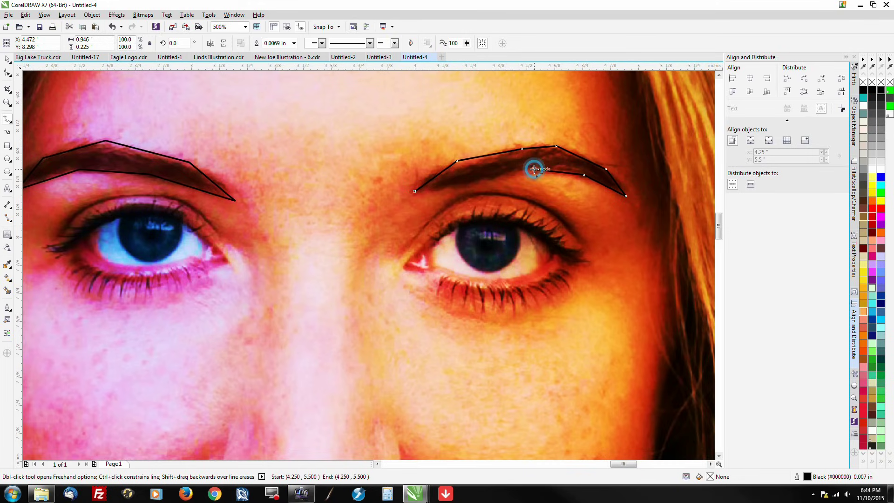
{"action": "left_click", "coordinate": [481, 182]}
{"action": "left_click", "coordinate": [414, 191]}
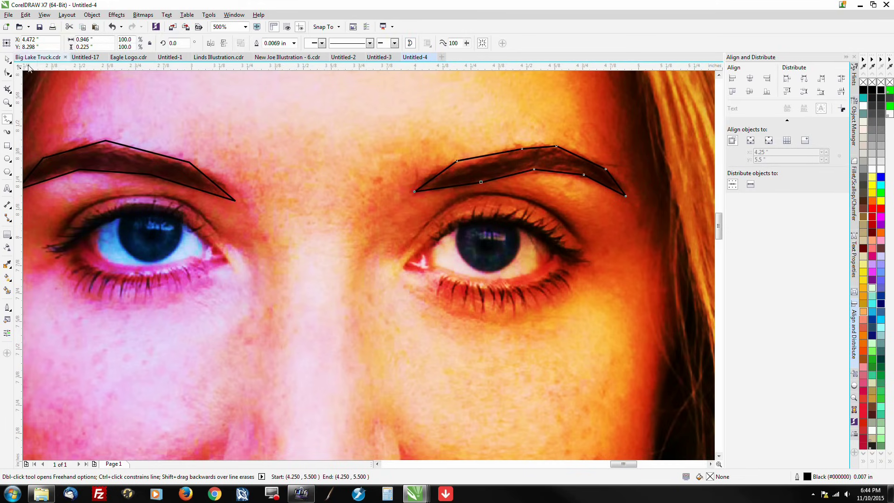
{"action": "left_click", "coordinate": [8, 73]}
{"action": "left_click_drag", "start_coordinate": [457, 161], "coordinate": [464, 169]}
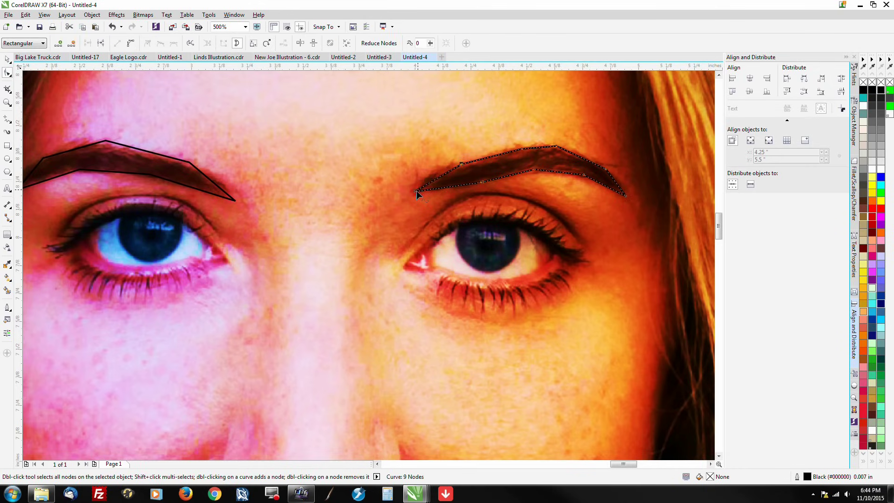
Trace the iris of the eye on the photo's left side as a closed straight-segment outline, about 0.29 by 0.22 inches.
{"action": "left_click", "coordinate": [8, 119]}
{"action": "scroll", "coordinate": [56, 248], "scroll_direction": "up", "scroll_amount": 1}
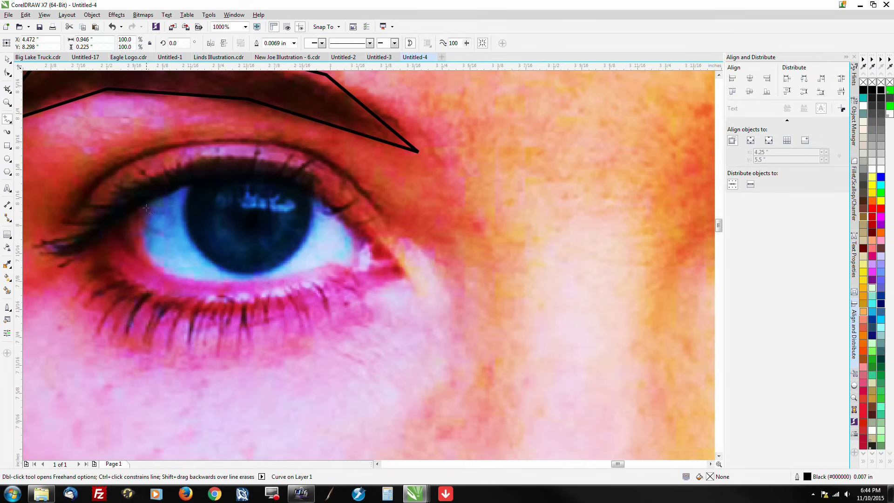
{"action": "left_click", "coordinate": [190, 186]}
{"action": "double_click", "coordinate": [186, 228]}
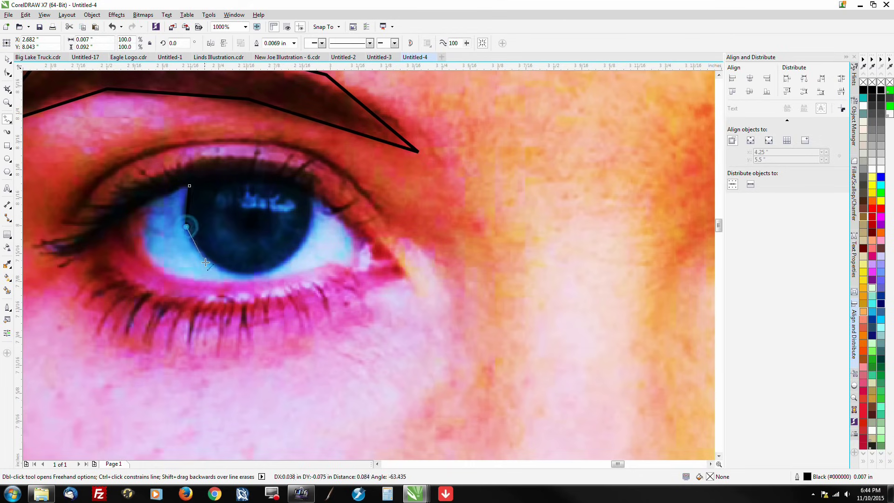
{"action": "left_click", "coordinate": [219, 263]}
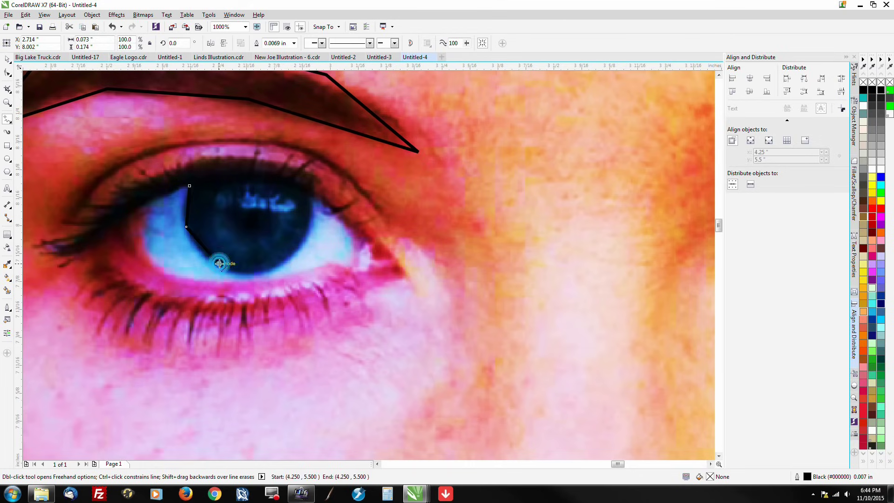
{"action": "left_click", "coordinate": [271, 268]}
{"action": "left_click", "coordinate": [307, 232]}
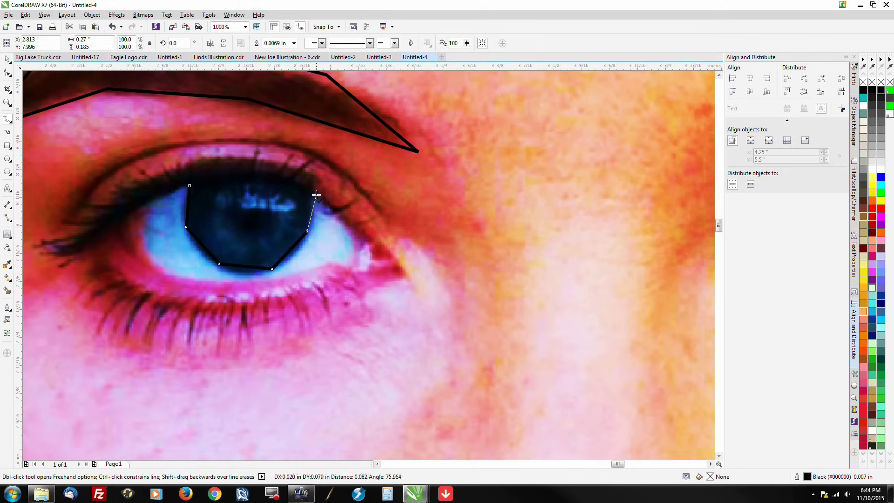
{"action": "left_click", "coordinate": [314, 193]}
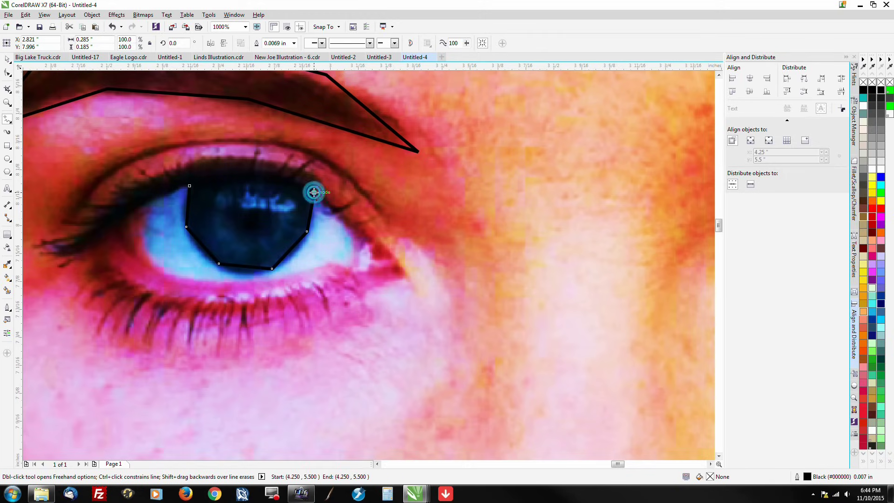
{"action": "left_click", "coordinate": [252, 171]}
{"action": "left_click", "coordinate": [189, 186]}
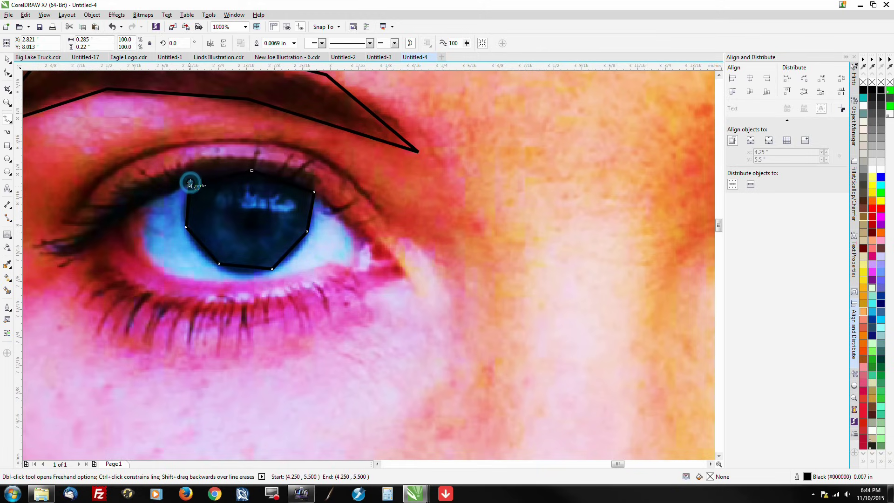
Outline the upper eyelid and lash line around the iris with Freehand segments, ending at the iris's upper inner corner, about 0.75 by 0.23 inches.
{"action": "left_click", "coordinate": [112, 229]}
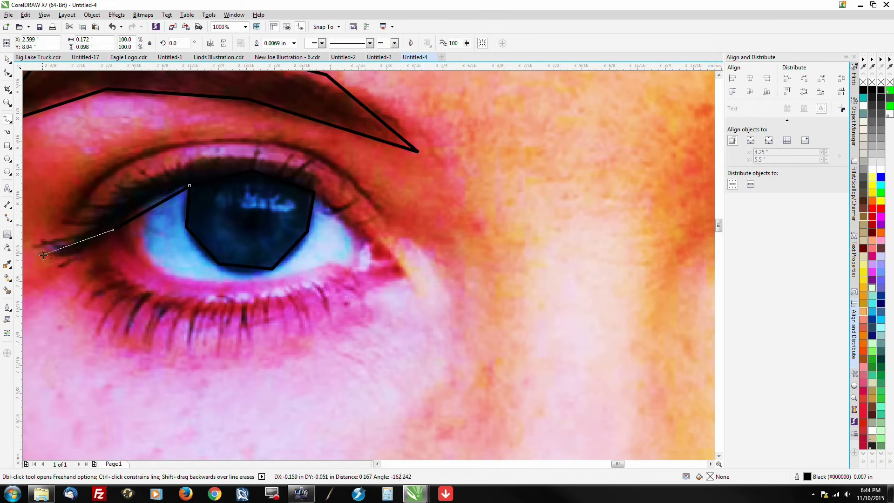
{"action": "left_click", "coordinate": [103, 243]}
{"action": "left_click", "coordinate": [33, 255]}
{"action": "left_click", "coordinate": [93, 219]}
{"action": "left_click", "coordinate": [147, 175]}
{"action": "left_click", "coordinate": [216, 152]}
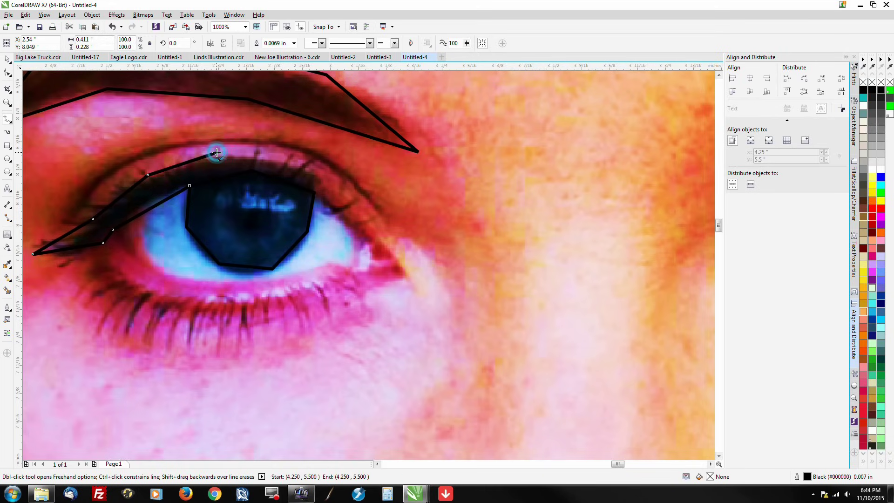
{"action": "left_click", "coordinate": [300, 161]}
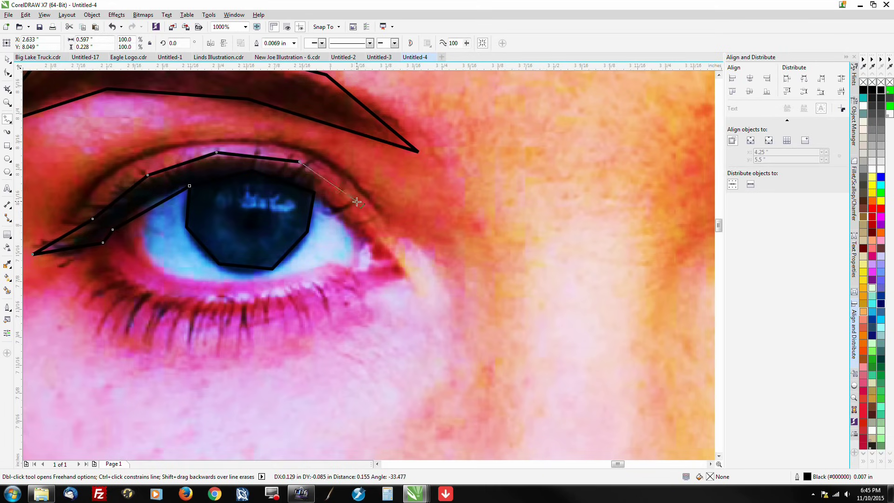
{"action": "left_click", "coordinate": [366, 231]}
{"action": "double_click", "coordinate": [313, 192]}
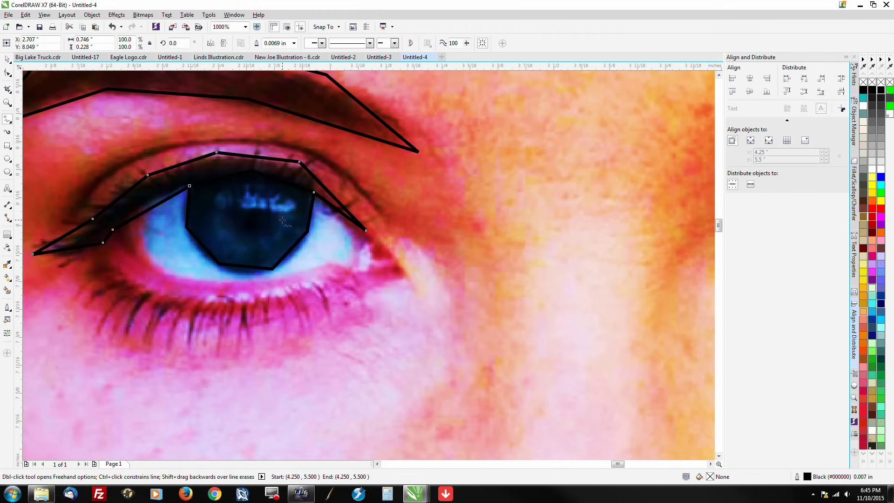
Inspect the traced iris and eyelid outlines in Wireframe view, select the iris shape, and return to Enhanced view.
{"action": "left_click", "coordinate": [44, 14]}
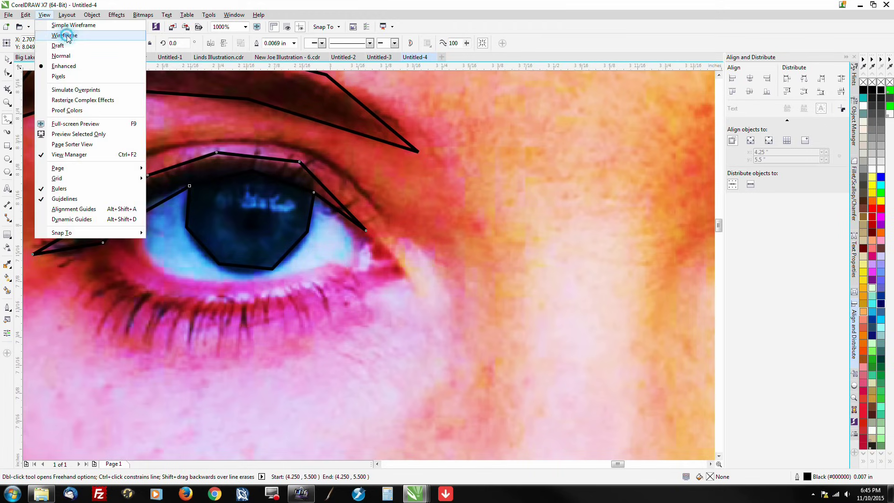
{"action": "left_click", "coordinate": [66, 34]}
{"action": "key", "text": "Escape"}
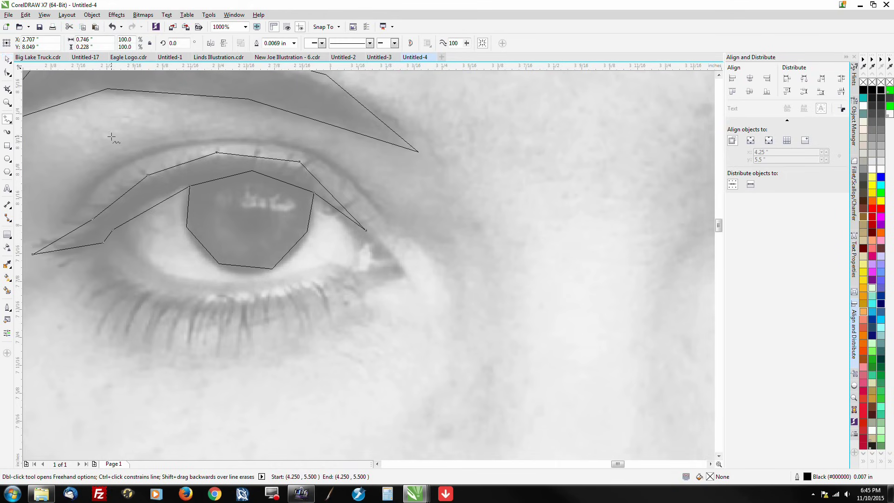
{"action": "left_click", "coordinate": [8, 59]}
{"action": "left_click", "coordinate": [256, 223]}
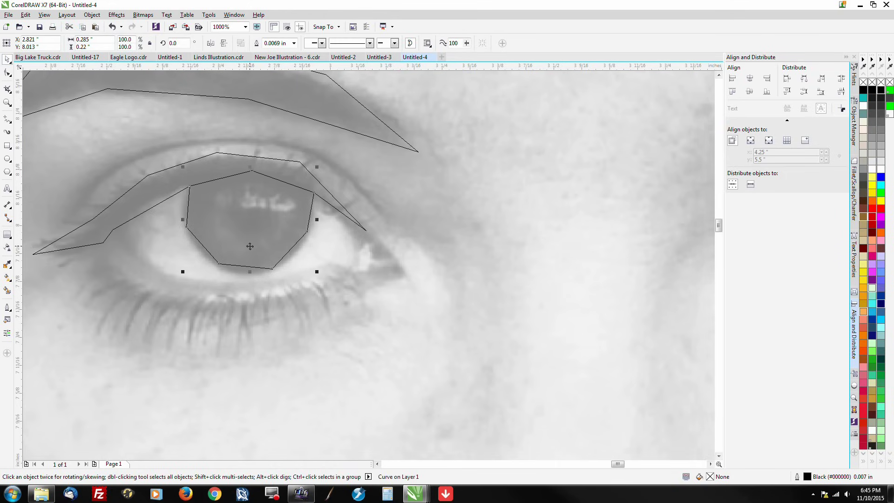
{"action": "left_click", "coordinate": [44, 15]}
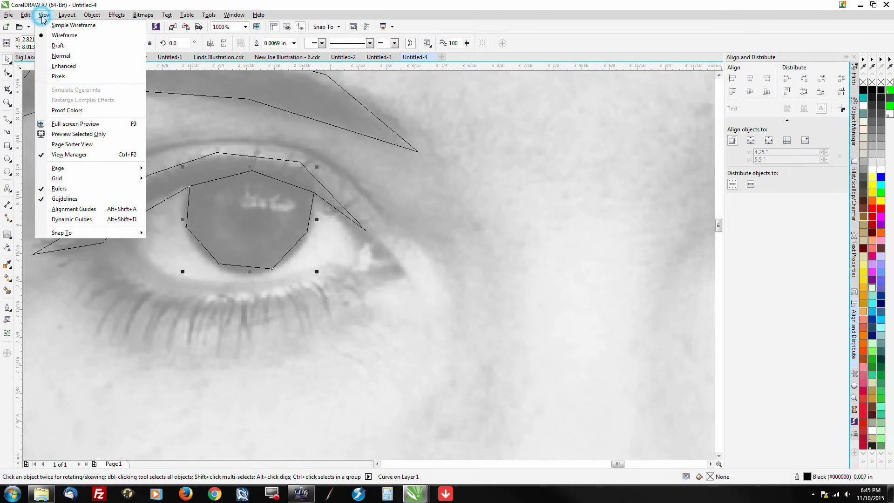
{"action": "left_click", "coordinate": [70, 69]}
Try a green fill on the iris and a red fill on the upper-lid shape with its curve closed, and revert both.
{"action": "left_click", "coordinate": [880, 195]}
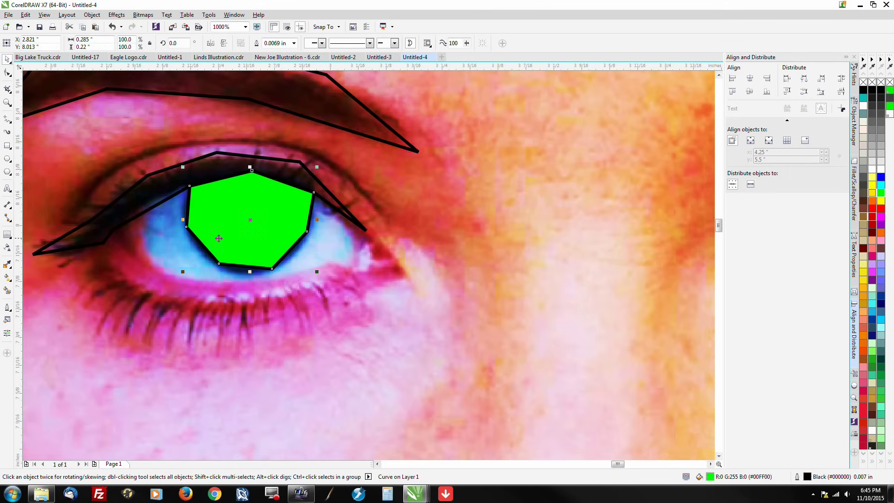
{"action": "key", "text": "ctrl+z"}
{"action": "left_click", "coordinate": [177, 192]}
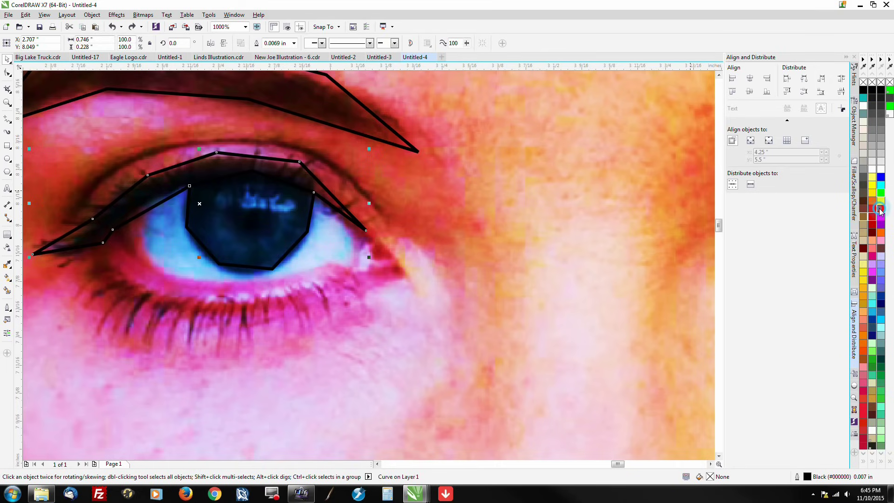
{"action": "left_click", "coordinate": [880, 208]}
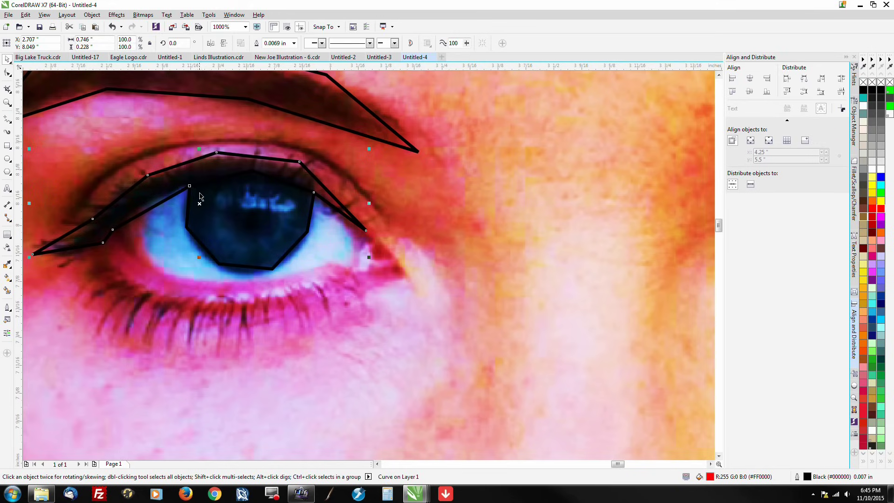
{"action": "left_click", "coordinate": [410, 43]}
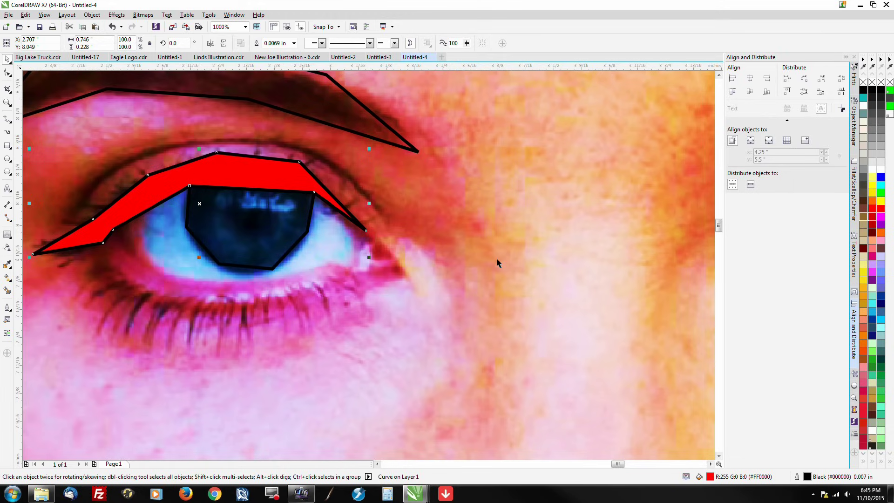
{"action": "key", "text": "ctrl+z"}
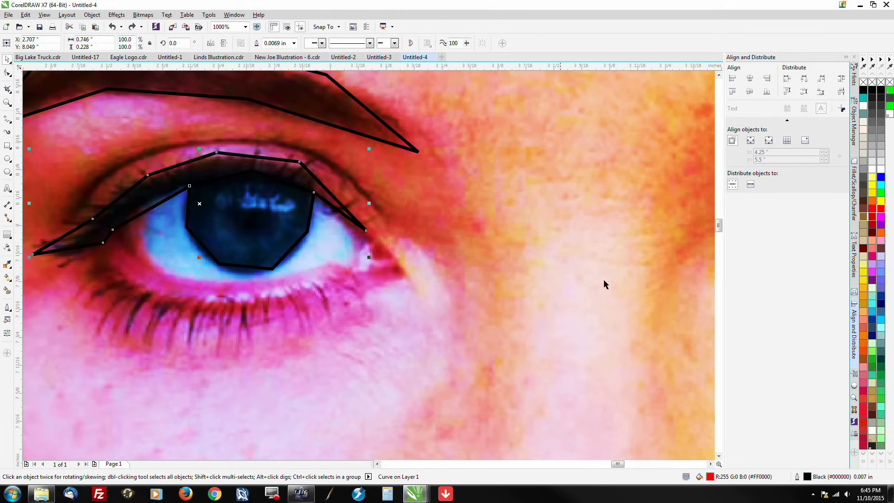
{"action": "left_click", "coordinate": [873, 84]}
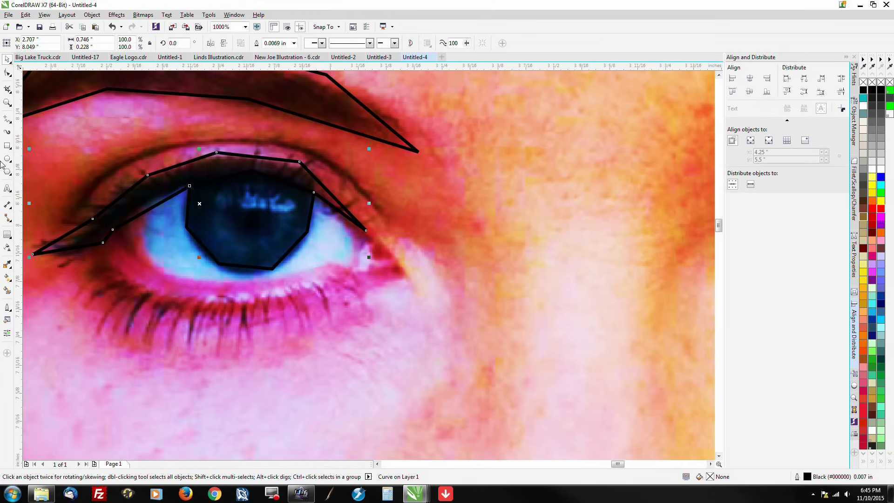
Trace the lower eyelid's outer edge with Freehand segments from the upper lid's outer corner to the inner corner, about 0.56 inches wide.
{"action": "left_click", "coordinate": [7, 118]}
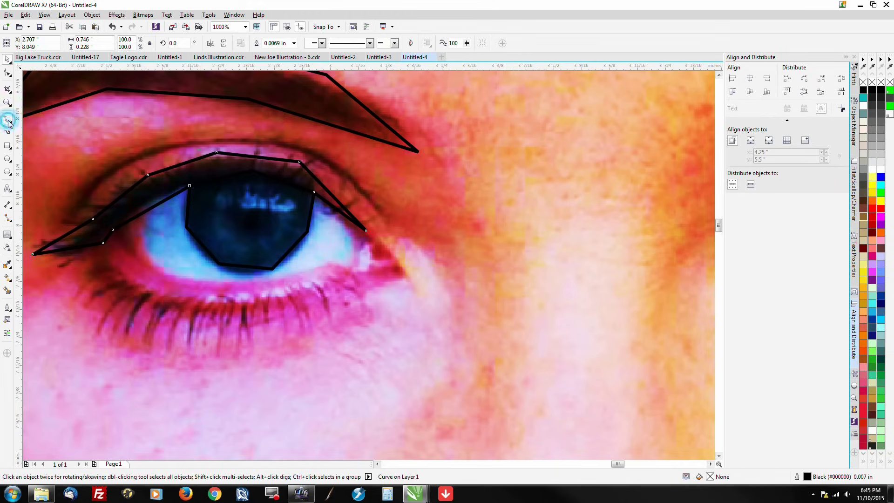
{"action": "left_click", "coordinate": [103, 243]}
{"action": "left_click", "coordinate": [148, 292]}
{"action": "left_click", "coordinate": [229, 302]}
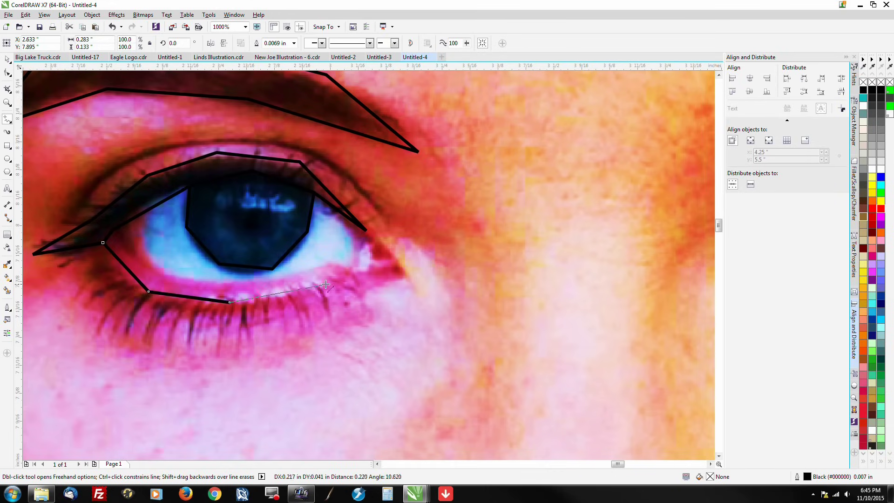
{"action": "left_click", "coordinate": [311, 289]}
{"action": "left_click", "coordinate": [352, 274]}
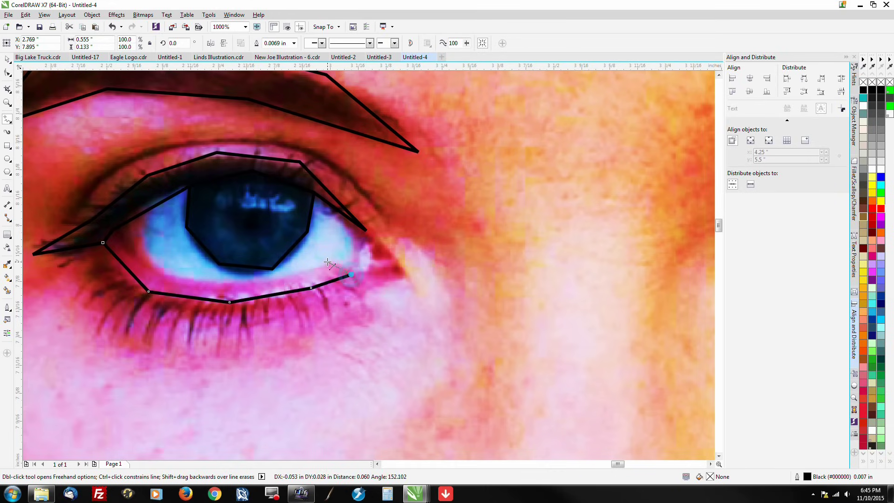
Continue the lower eyelid curve along its inner edge back to the upper lid near the outer corner, about 0.56 by 0.20 inches overall.
{"action": "left_click", "coordinate": [327, 261]}
{"action": "left_click", "coordinate": [258, 280]}
{"action": "left_click", "coordinate": [197, 280]}
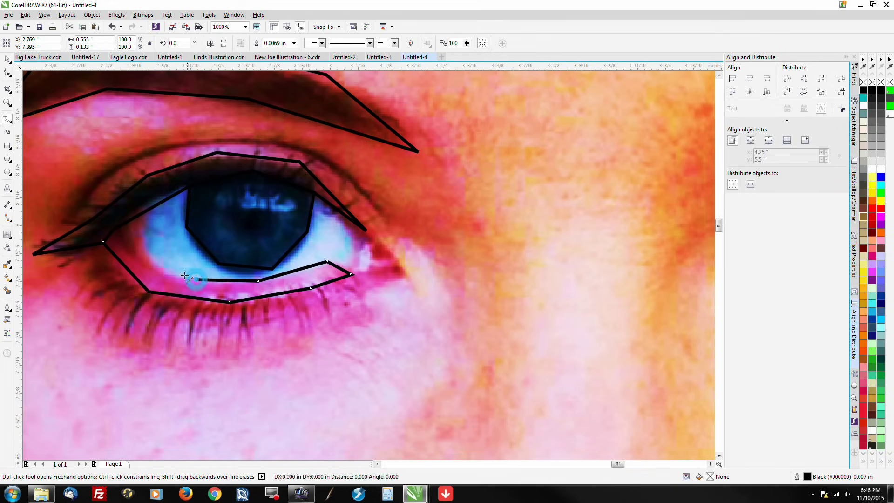
{"action": "left_click", "coordinate": [158, 270]}
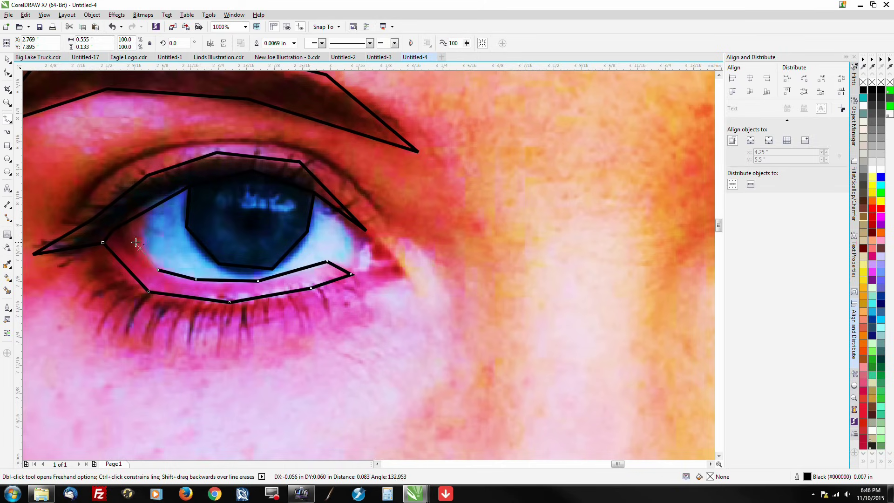
{"action": "left_click", "coordinate": [140, 242]}
{"action": "double_click", "coordinate": [145, 212]}
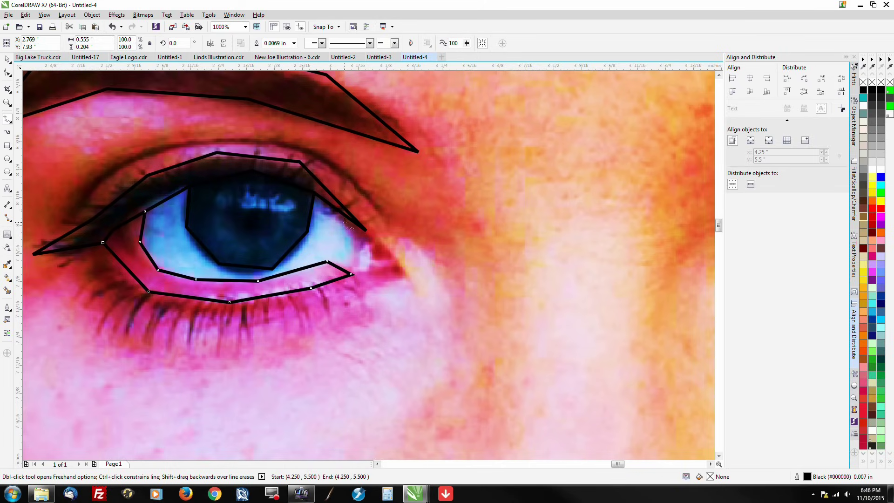
{"action": "left_click", "coordinate": [340, 212]}
{"action": "left_click", "coordinate": [353, 222]}
{"action": "key", "text": "ctrl+z"}
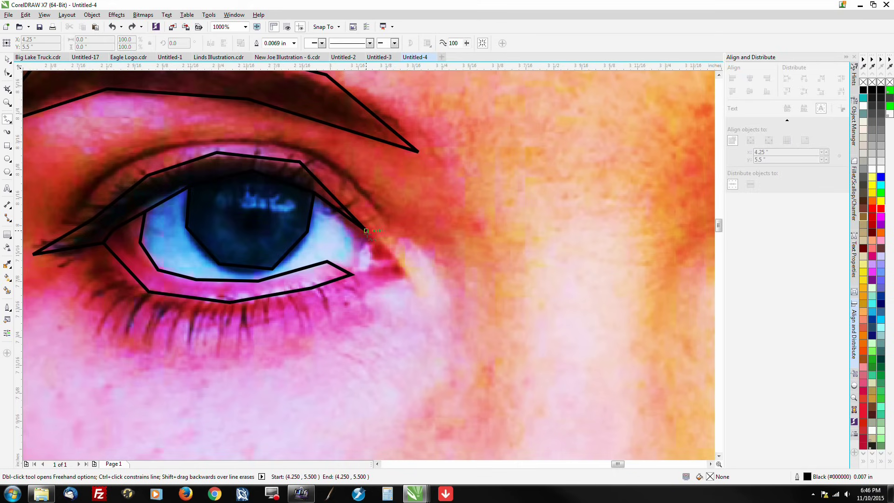
Outline the cool-lit eye's inner corner as a closed Freehand shape meeting the upper and lower lids, about 0.13 by 0.13 inches.
{"action": "left_click", "coordinate": [367, 257]}
{"action": "double_click", "coordinate": [355, 275]}
{"action": "left_click", "coordinate": [352, 275]}
{"action": "left_click", "coordinate": [369, 287]}
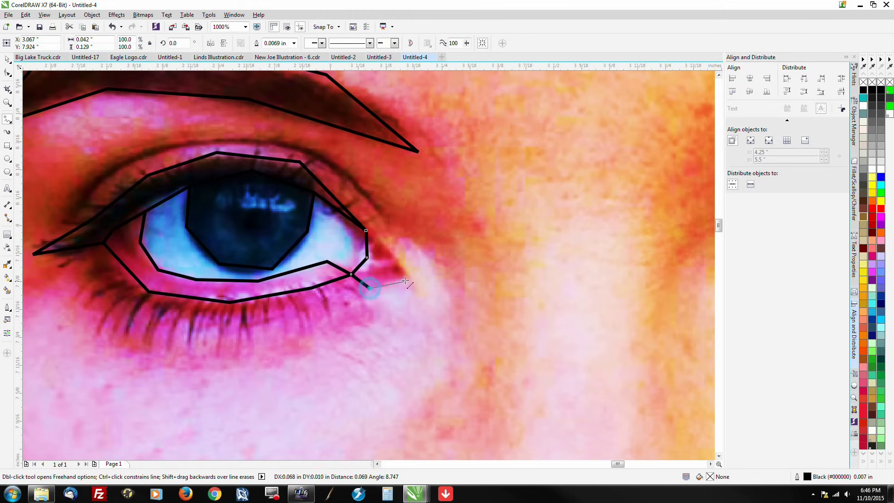
{"action": "left_click", "coordinate": [408, 278]}
{"action": "left_click", "coordinate": [387, 240]}
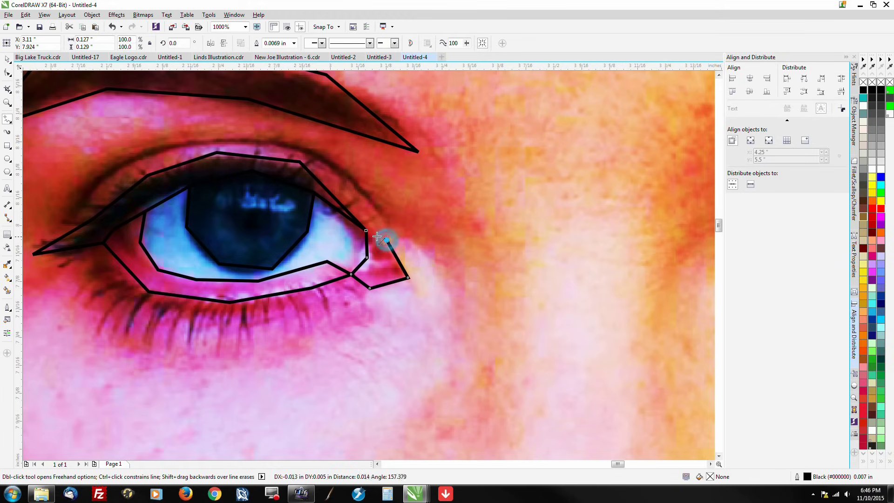
{"action": "double_click", "coordinate": [366, 230]}
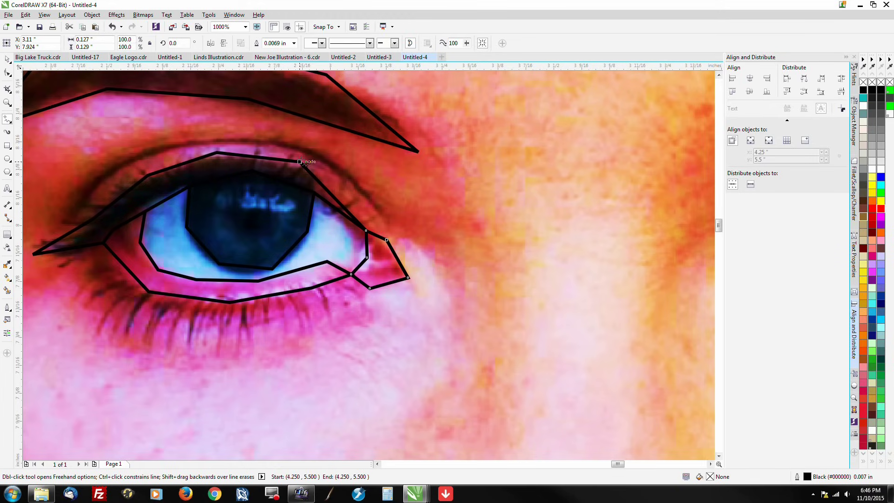
{"action": "left_click", "coordinate": [300, 162]}
{"action": "left_click", "coordinate": [320, 155]}
{"action": "key", "text": "Delete"}
Trace the eyelid crease above the cool-lit eye from the inner to the outer side with Freehand segments, about 0.71 by 0.19 inches.
{"action": "left_click", "coordinate": [383, 217]}
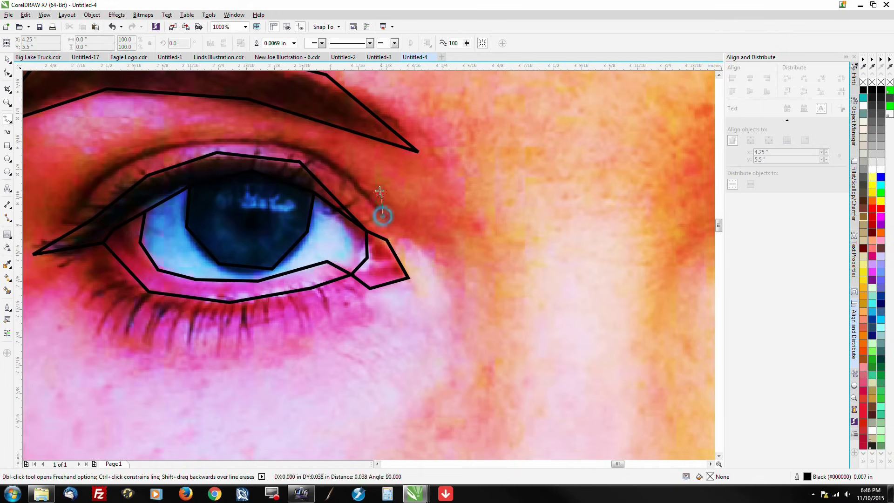
{"action": "left_click", "coordinate": [322, 149]}
{"action": "left_click", "coordinate": [203, 132]}
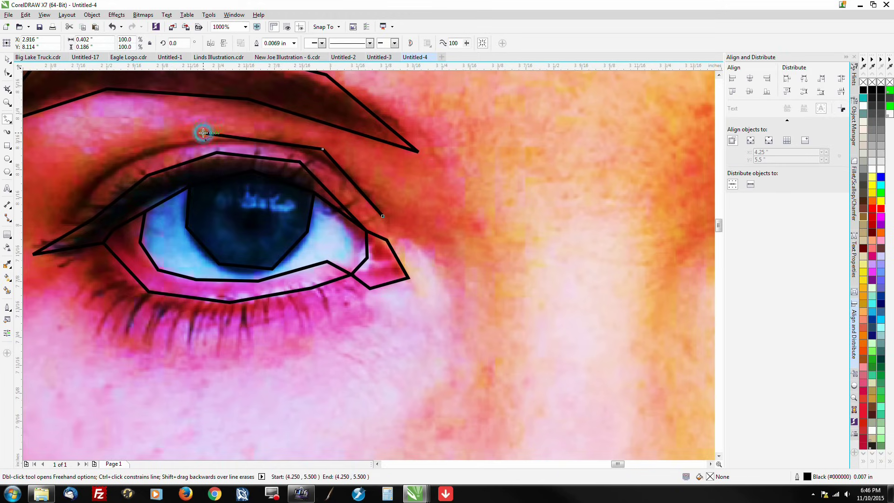
{"action": "left_click", "coordinate": [103, 161]}
{"action": "double_click", "coordinate": [67, 212]}
{"action": "scroll", "coordinate": [108, 233], "scroll_direction": "down", "scroll_amount": 2}
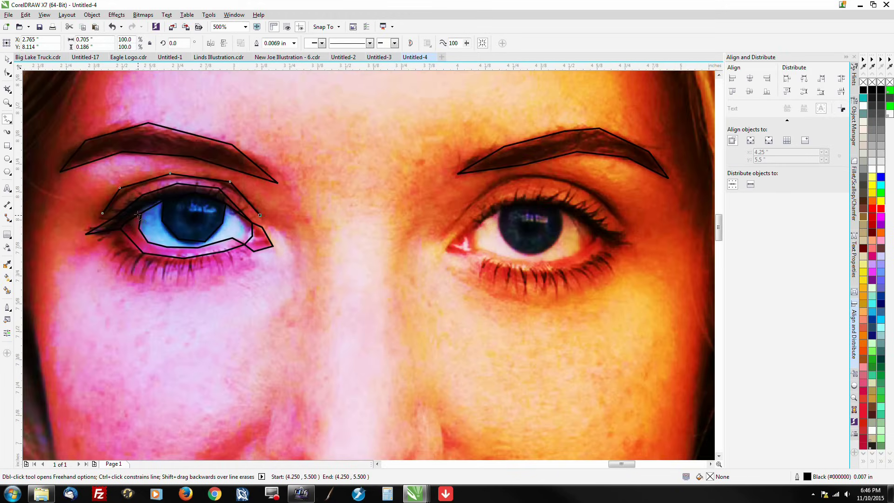
Trace the lower lash area from the upper lid's outer corner to the inner-corner shape with Freehand segments, about 0.68 by 0.24 inches.
{"action": "scroll", "coordinate": [108, 233], "scroll_direction": "up", "scroll_amount": 2}
{"action": "left_click", "coordinate": [102, 222]}
{"action": "left_click", "coordinate": [144, 321]}
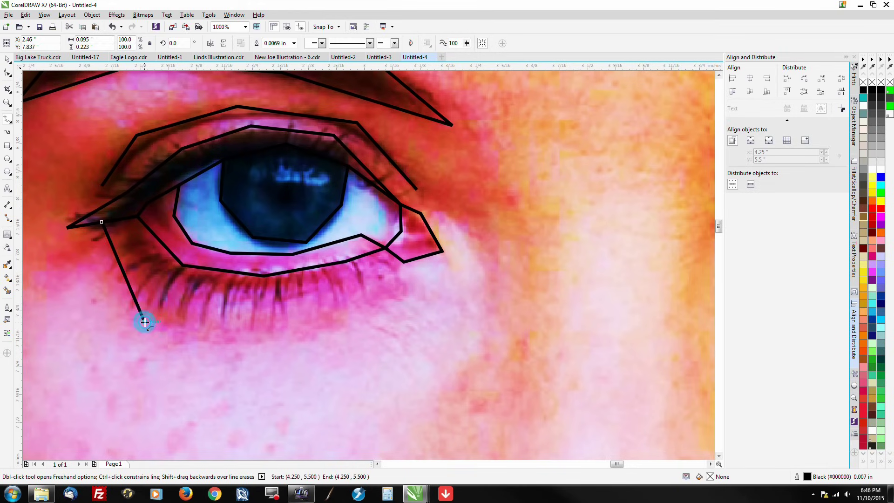
{"action": "left_click", "coordinate": [284, 329]}
{"action": "double_click", "coordinate": [405, 261]}
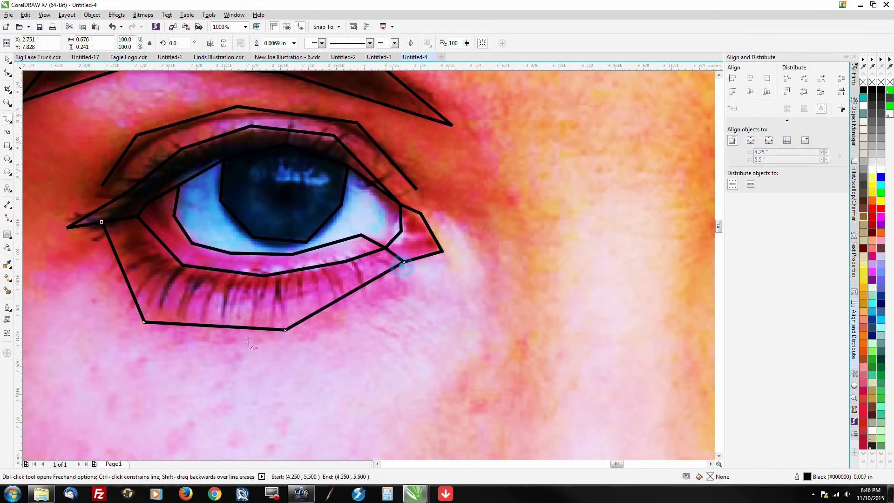
Trace the warm-lit eye's iris with Freehand segments from its upper inner corner around to its upper outer corner, about 0.29 by 0.22 inches.
{"action": "scroll", "coordinate": [279, 335], "scroll_direction": "down", "scroll_amount": 3}
{"action": "scroll", "coordinate": [461, 337], "scroll_direction": "up", "scroll_amount": 2}
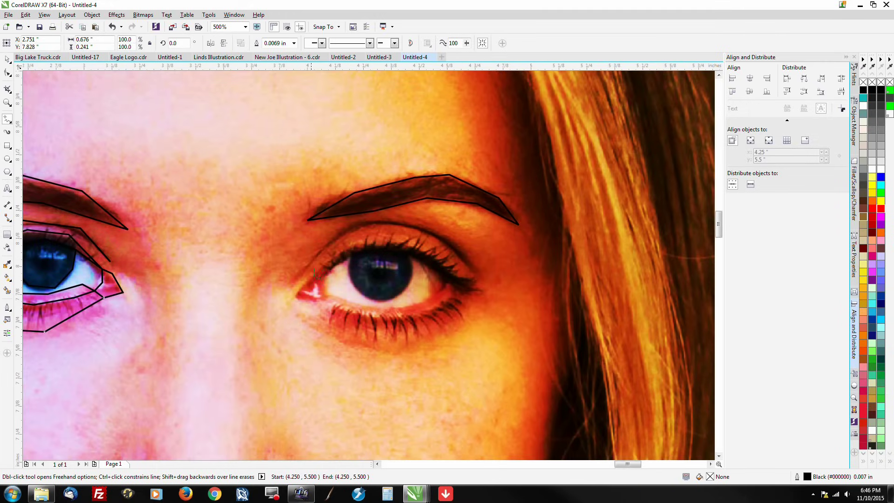
{"action": "scroll", "coordinate": [325, 268], "scroll_direction": "up", "scroll_amount": 2}
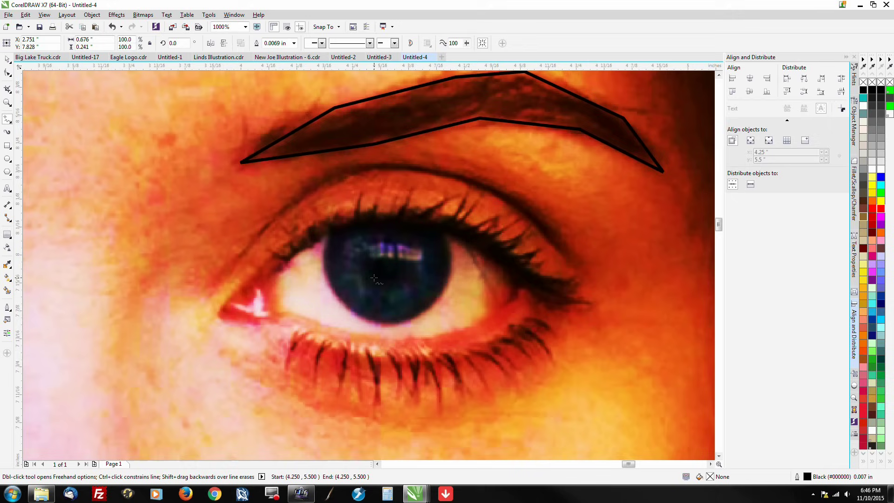
{"action": "left_click", "coordinate": [353, 253]}
{"action": "left_click", "coordinate": [324, 264]}
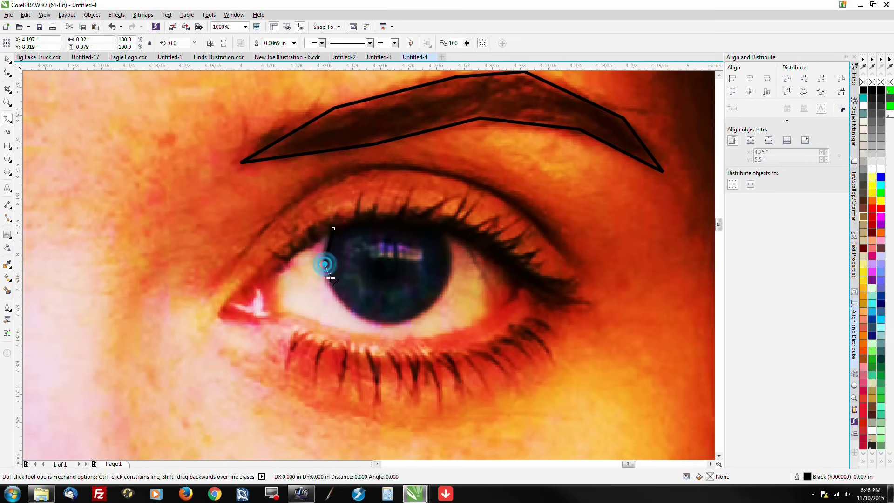
{"action": "left_click", "coordinate": [337, 297]}
{"action": "left_click", "coordinate": [375, 328]}
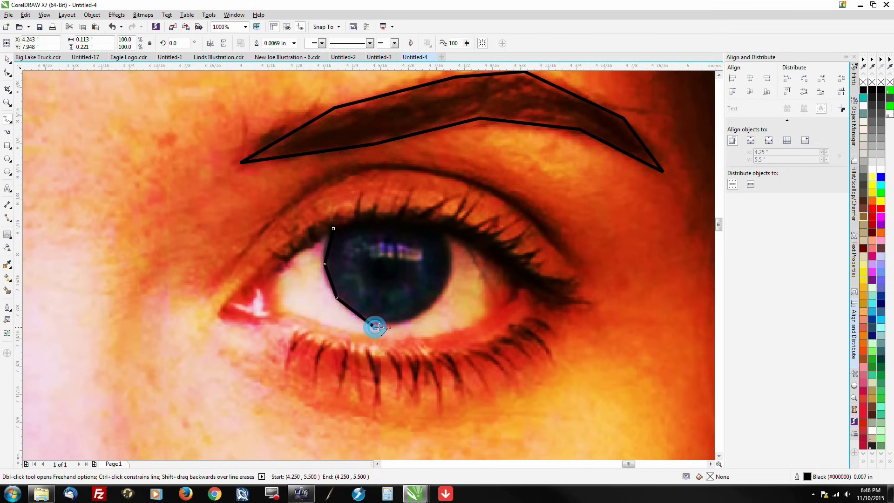
{"action": "left_click", "coordinate": [436, 306]}
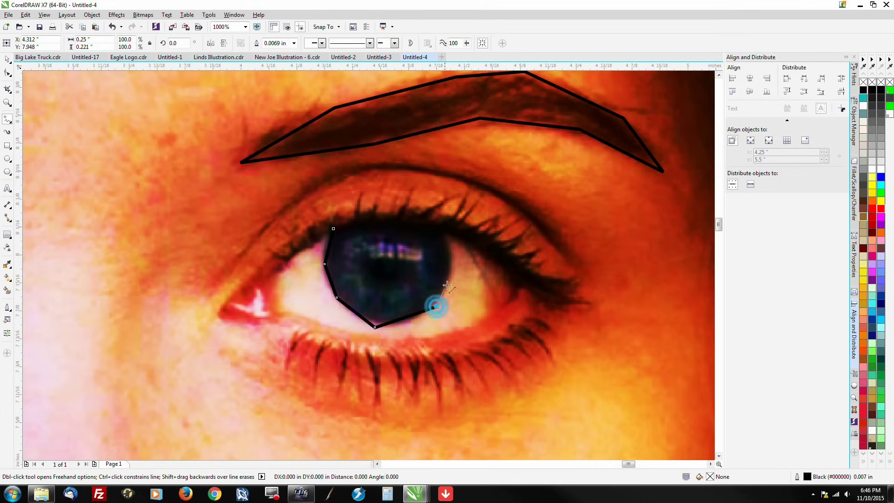
{"action": "left_click", "coordinate": [455, 264]}
{"action": "left_click", "coordinate": [443, 233]}
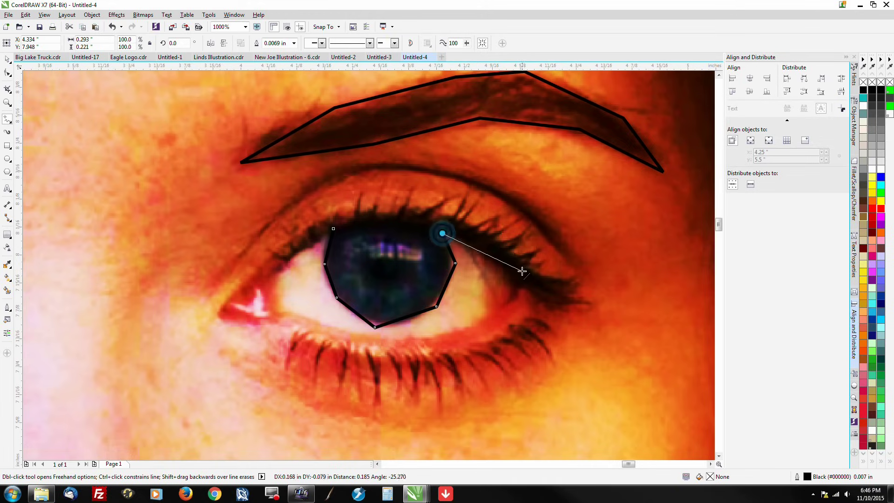
Extend the iris curve along the lower edge of the upper lash line to its outer tip.
{"action": "left_click", "coordinate": [499, 270]}
{"action": "left_click", "coordinate": [518, 290]}
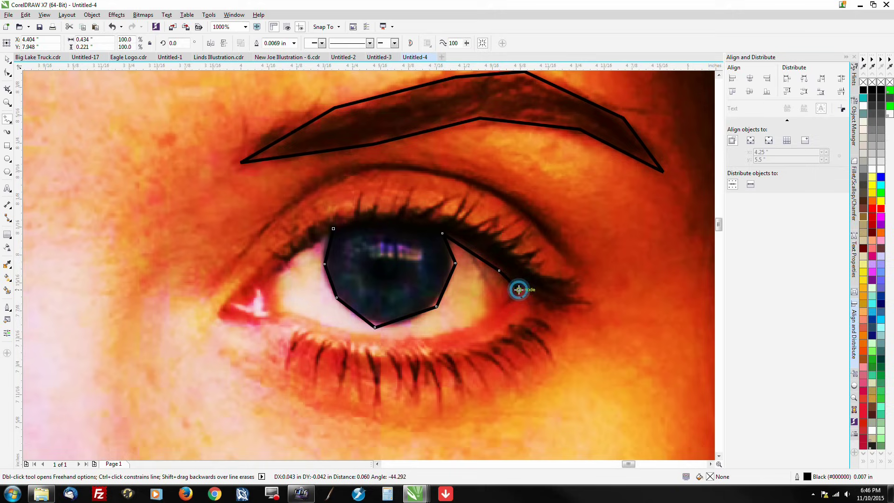
{"action": "left_click", "coordinate": [556, 310]}
{"action": "left_click", "coordinate": [603, 309]}
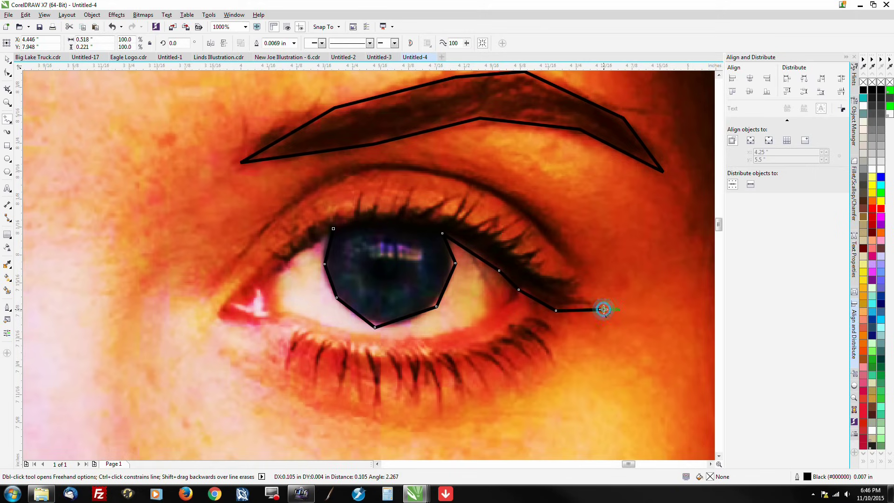
Trace the upper lid's top edge to the inner corner and back to the iris's upper inner corner, about 0.75 by 0.27 inches overall.
{"action": "left_click", "coordinate": [543, 271]}
{"action": "left_click", "coordinate": [491, 235]}
{"action": "left_click", "coordinate": [433, 206]}
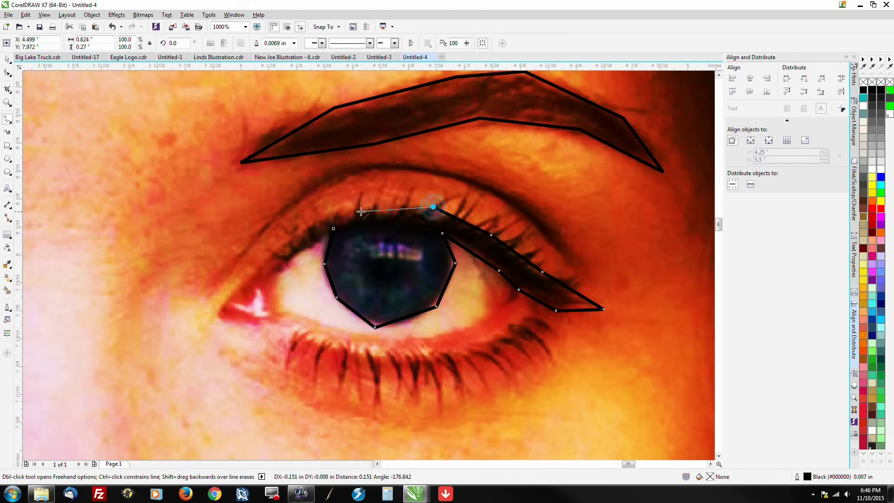
{"action": "left_click", "coordinate": [343, 212]}
{"action": "left_click", "coordinate": [290, 236]}
{"action": "left_click", "coordinate": [267, 279]}
{"action": "left_click", "coordinate": [310, 245]}
{"action": "double_click", "coordinate": [333, 229]}
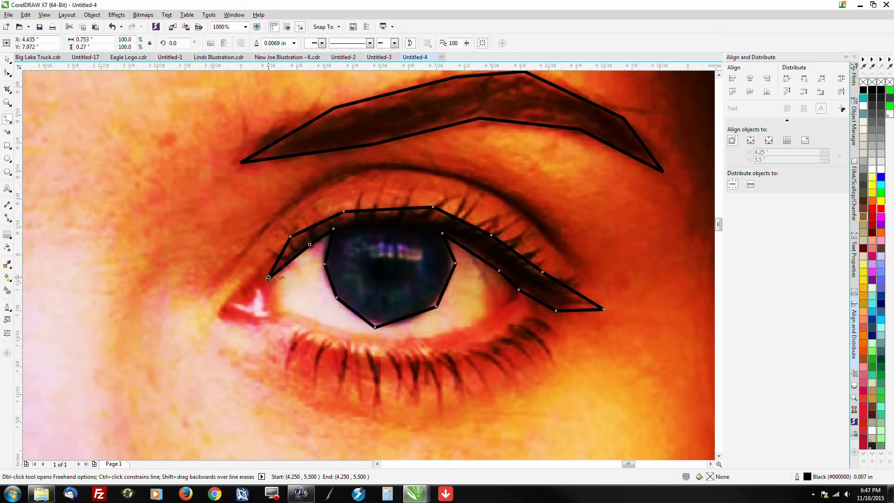
Outline the warm-lit eye's inner corner as a closed Freehand shape starting and ending at the upper lid's inner point.
{"action": "left_click", "coordinate": [268, 278]}
{"action": "left_click", "coordinate": [227, 296]}
{"action": "left_click", "coordinate": [224, 326]}
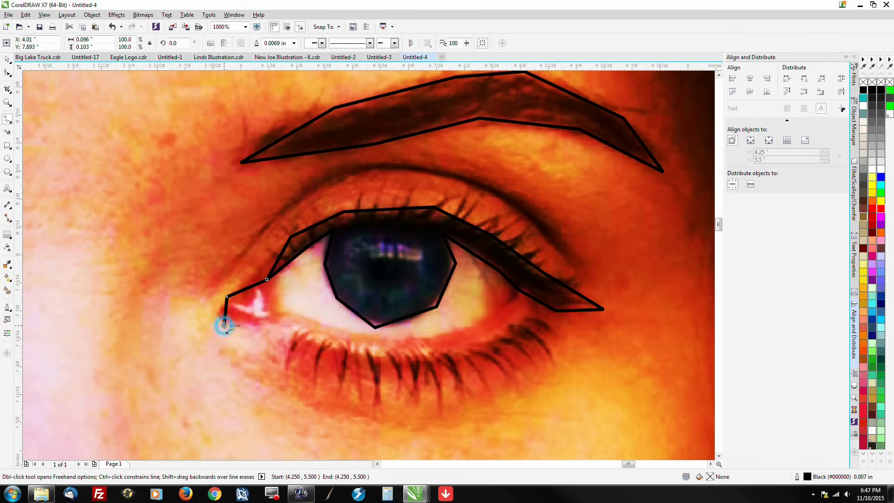
{"action": "left_click", "coordinate": [273, 326]}
{"action": "left_click", "coordinate": [282, 315]}
{"action": "double_click", "coordinate": [267, 279]}
Trace the warm-lit eye's lower eyelid outer edge from the inner-corner shape to the upper lid's outer end, about 0.60 by 0.12 inches.
{"action": "left_click", "coordinate": [274, 326]}
{"action": "left_click", "coordinate": [353, 352]}
{"action": "left_click", "coordinate": [444, 355]}
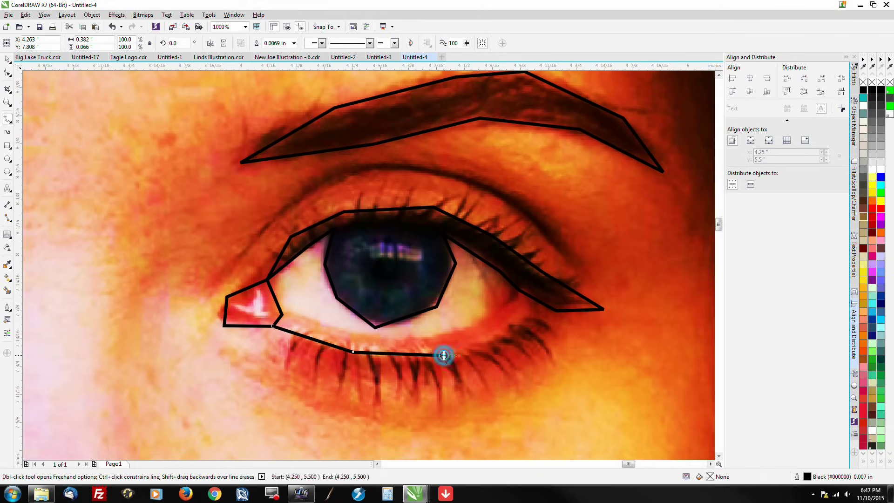
{"action": "left_click", "coordinate": [523, 327]}
{"action": "left_click", "coordinate": [540, 302]}
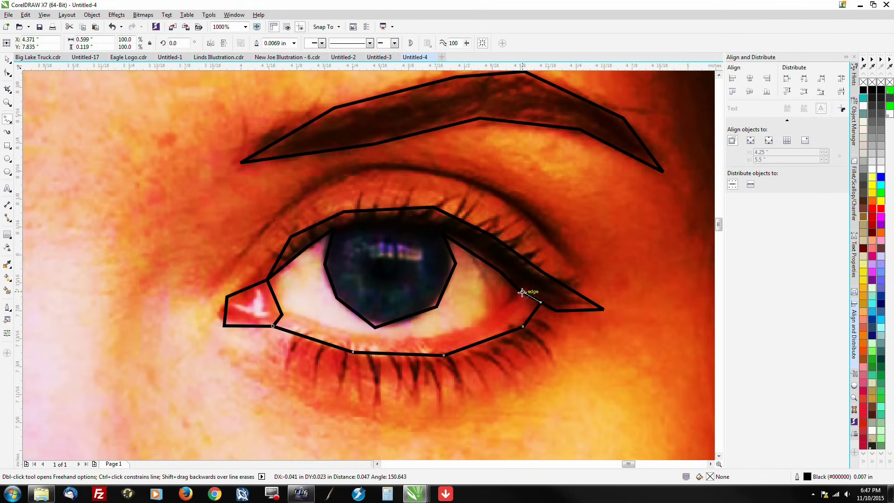
Trace the lower eyelid's inner edge back to the inner-corner shape, about 0.60 by 0.15 inches overall, and check its end node.
{"action": "left_click", "coordinate": [519, 290]}
{"action": "left_click", "coordinate": [437, 336]}
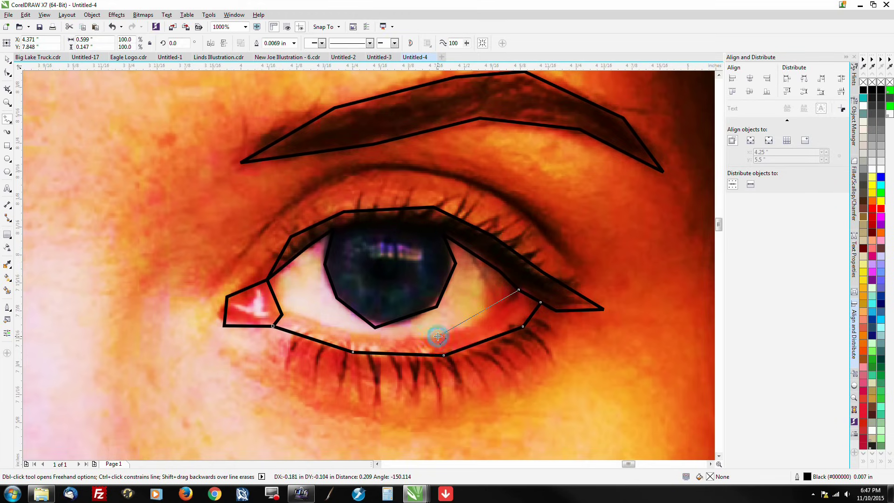
{"action": "left_click", "coordinate": [357, 337]}
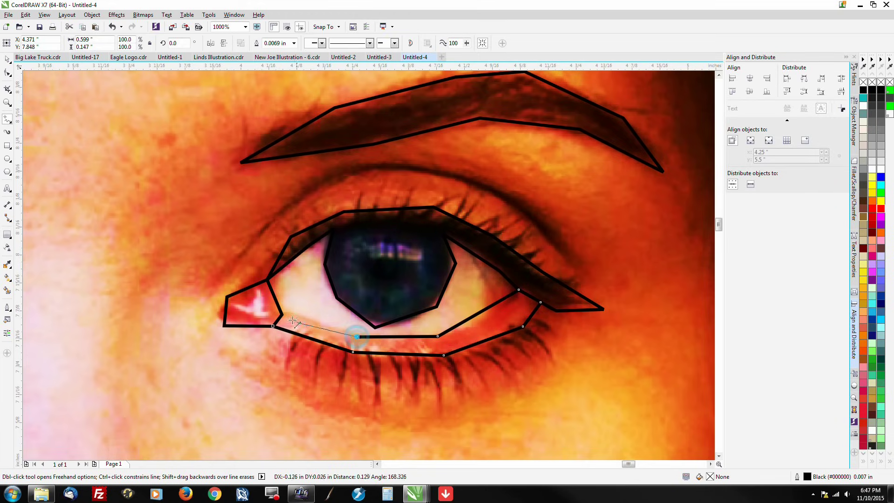
{"action": "double_click", "coordinate": [279, 312]}
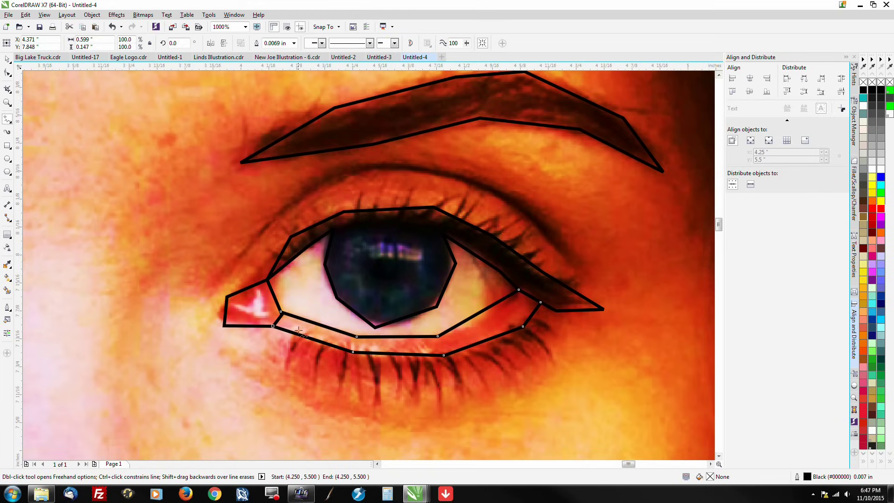
{"action": "left_click", "coordinate": [8, 71]}
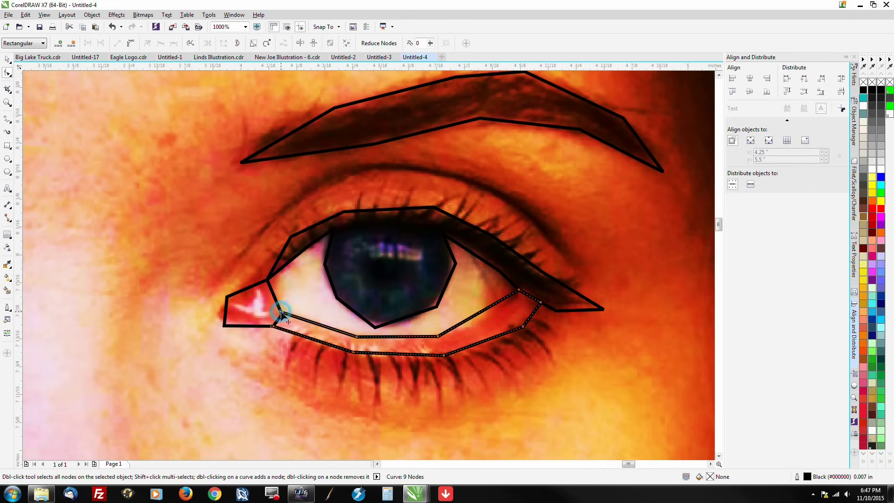
{"action": "scroll", "coordinate": [255, 271], "scroll_direction": "down", "scroll_amount": 2}
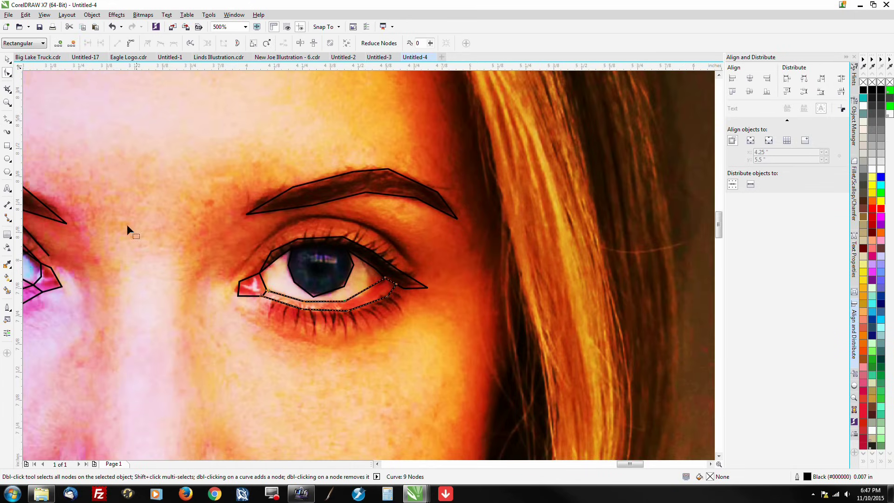
Trace the warm-lit eye's lower lash area in straight Freehand segments from the upper lid's outer end to the inner-corner shape, about 0.63 by 0.19 inches.
{"action": "left_click", "coordinate": [7, 120]}
{"action": "scroll", "coordinate": [322, 330], "scroll_direction": "down", "scroll_amount": 1}
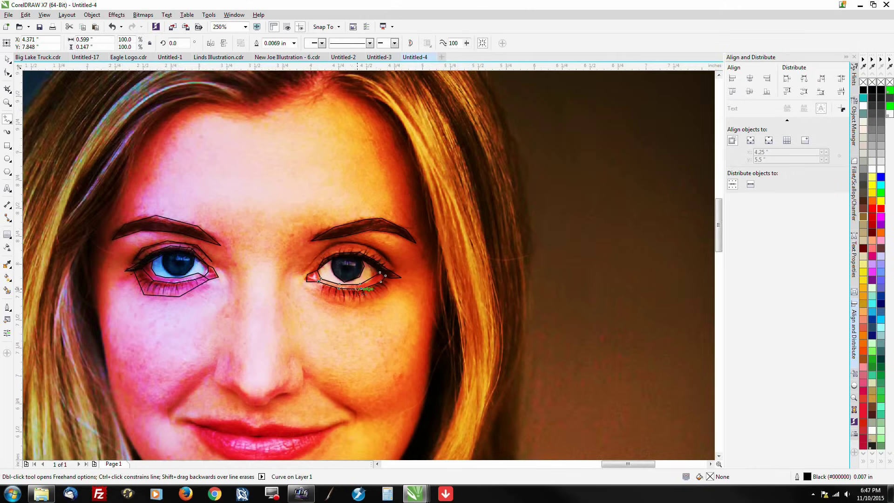
{"action": "scroll", "coordinate": [322, 330], "scroll_direction": "up", "scroll_amount": 2}
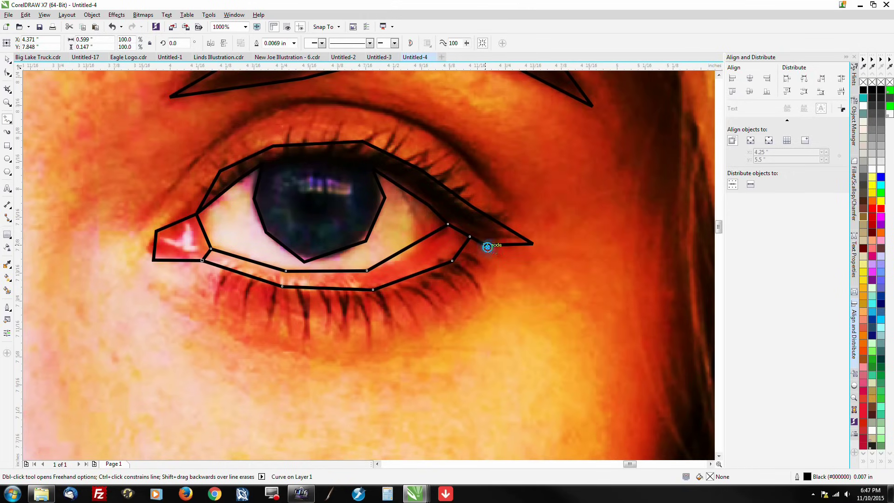
{"action": "left_click", "coordinate": [485, 245]}
{"action": "left_click", "coordinate": [471, 288]}
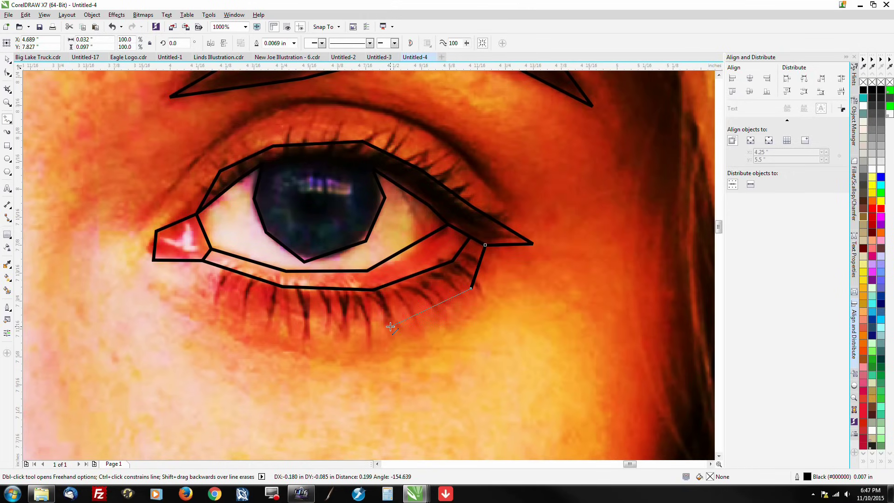
{"action": "left_click", "coordinate": [390, 327]}
{"action": "left_click", "coordinate": [308, 330]}
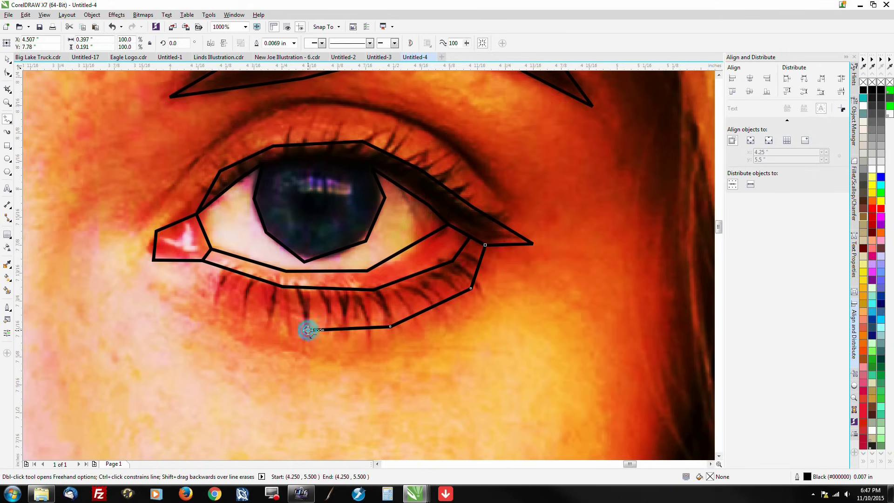
{"action": "left_click", "coordinate": [230, 306]}
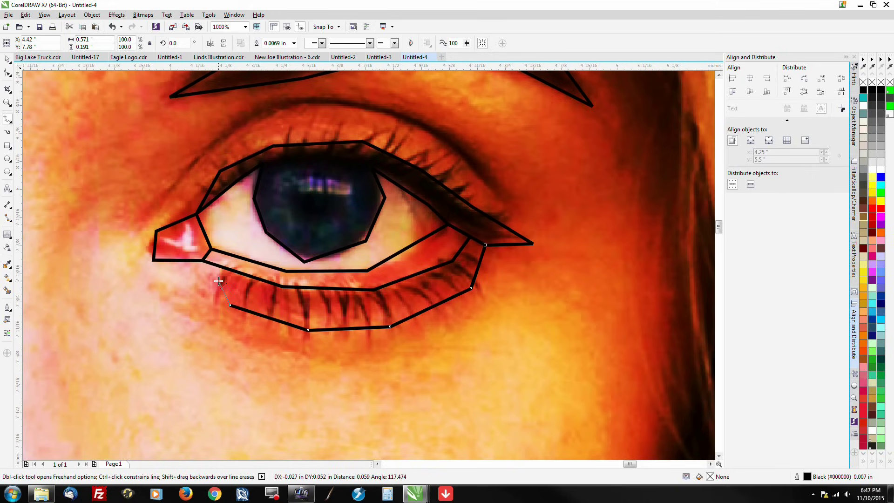
{"action": "left_click", "coordinate": [203, 260]}
Trace the warm-lit eye's upper eyelid crease as an open straight-segment line, about 0.76 by 0.23 inches.
{"action": "scroll", "coordinate": [386, 323], "scroll_direction": "down", "scroll_amount": 1}
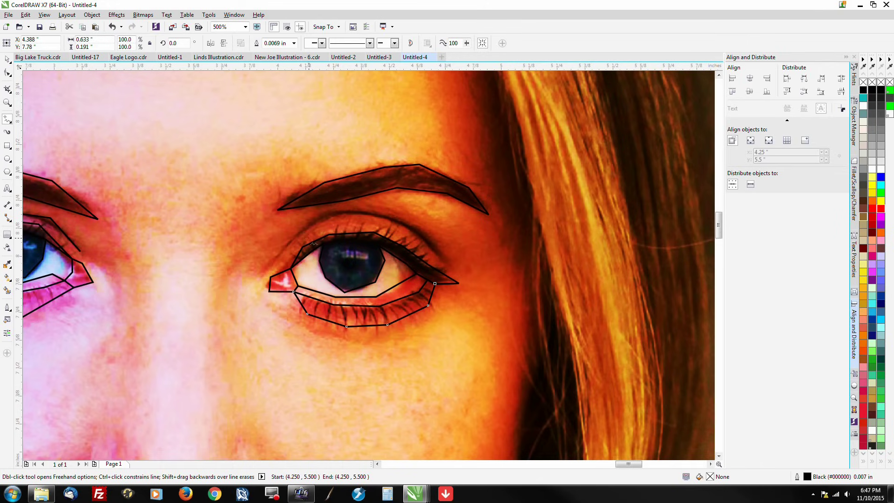
{"action": "scroll", "coordinate": [310, 238], "scroll_direction": "up", "scroll_amount": 1}
{"action": "left_click", "coordinate": [234, 289]}
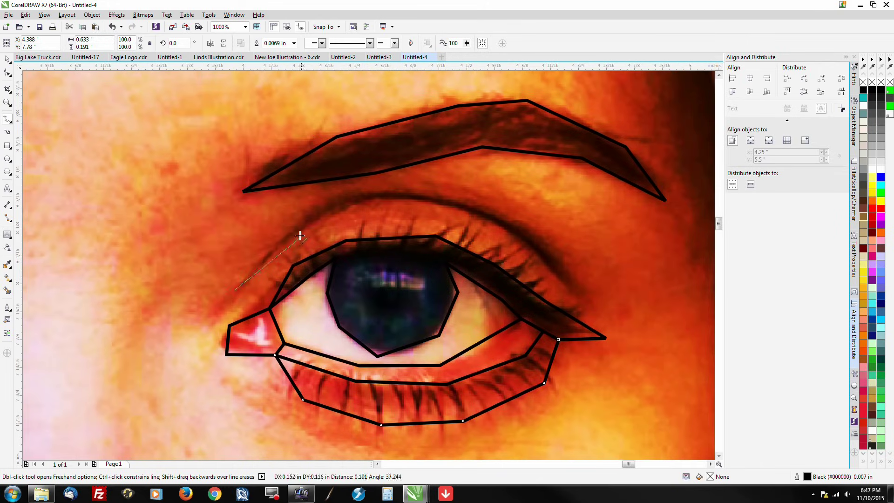
{"action": "left_click", "coordinate": [293, 232]}
{"action": "left_click", "coordinate": [365, 194]}
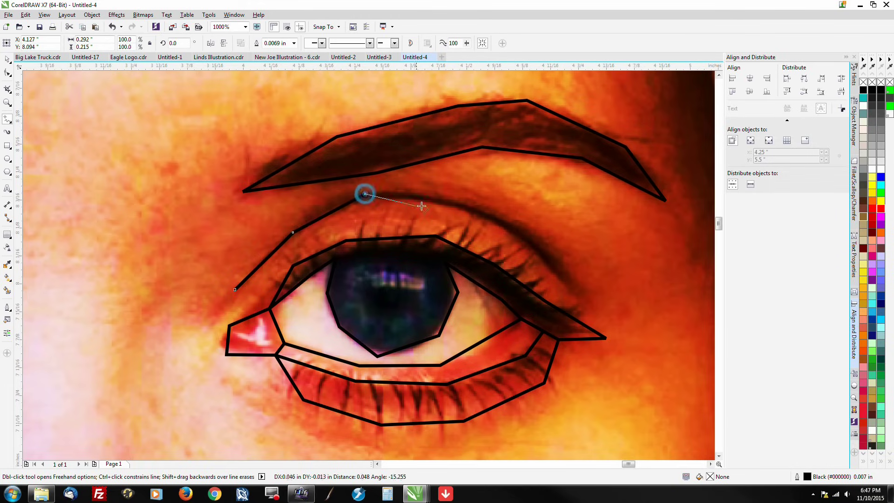
{"action": "left_click", "coordinate": [468, 206]}
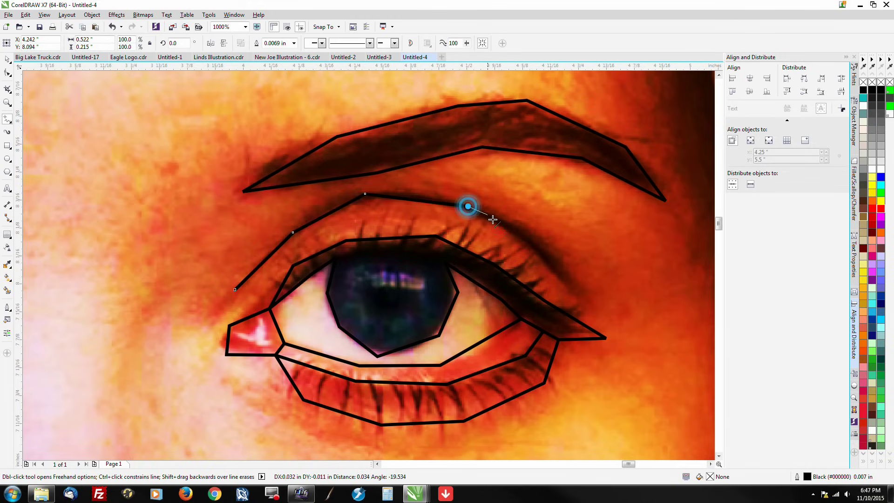
{"action": "left_click", "coordinate": [531, 243]}
{"action": "left_click", "coordinate": [575, 294]}
Start a Freehand outline along the underside of the nose tip and around the warm-lit nostril.
{"action": "scroll", "coordinate": [359, 214], "scroll_direction": "down", "scroll_amount": 1}
{"action": "scroll", "coordinate": [442, 285], "scroll_direction": "down", "scroll_amount": 1}
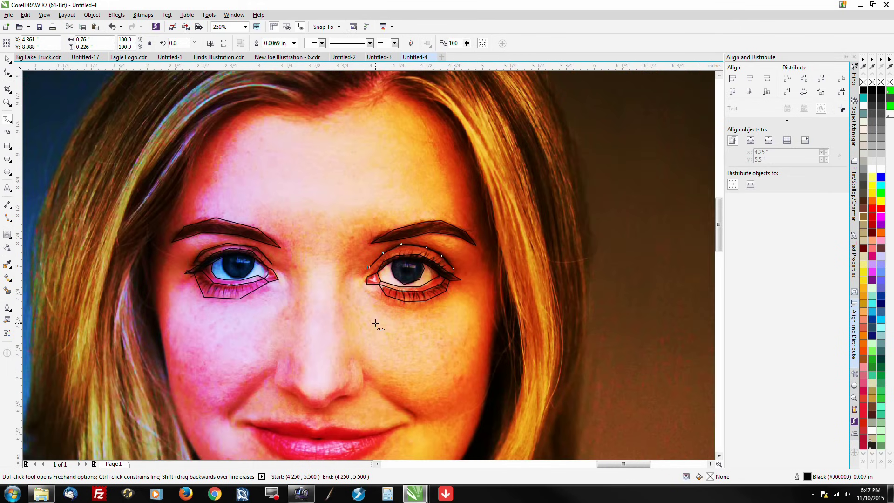
{"action": "scroll", "coordinate": [375, 323], "scroll_direction": "up", "scroll_amount": 1}
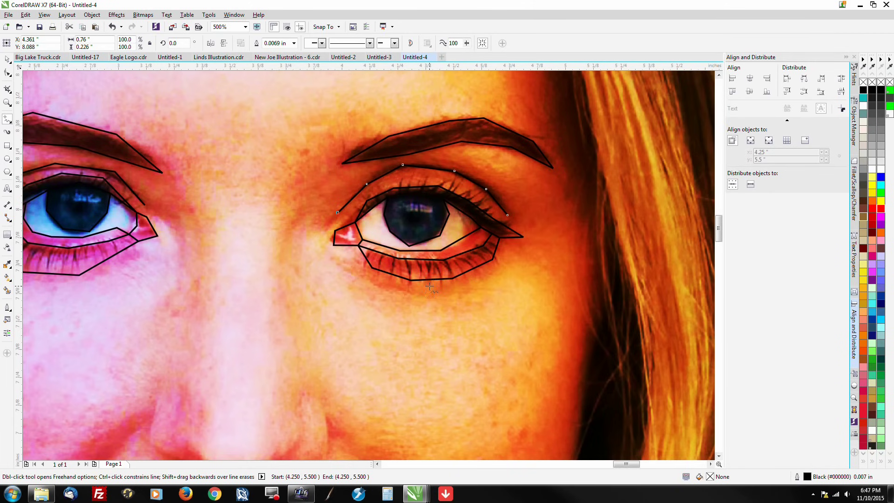
{"action": "scroll", "coordinate": [429, 286], "scroll_direction": "down", "scroll_amount": 1}
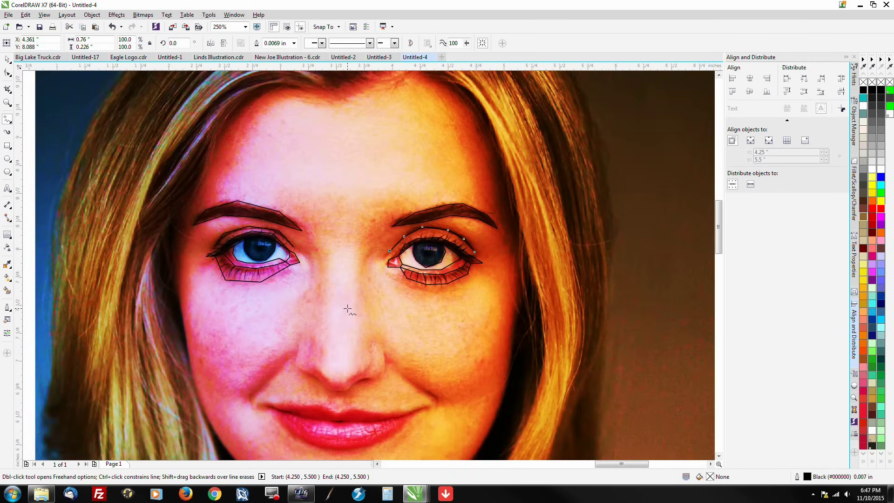
{"action": "scroll", "coordinate": [428, 282], "scroll_direction": "down", "scroll_amount": 1}
{"action": "scroll", "coordinate": [403, 338], "scroll_direction": "up", "scroll_amount": 1}
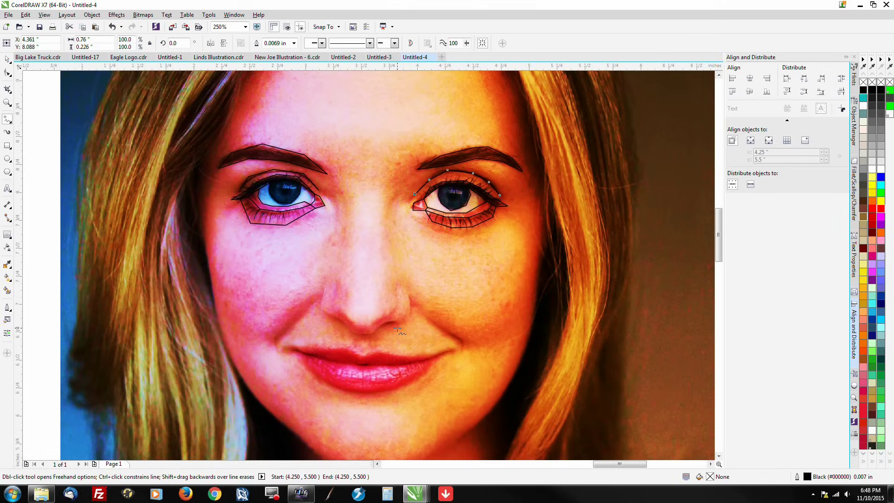
{"action": "scroll", "coordinate": [397, 329], "scroll_direction": "up", "scroll_amount": 3}
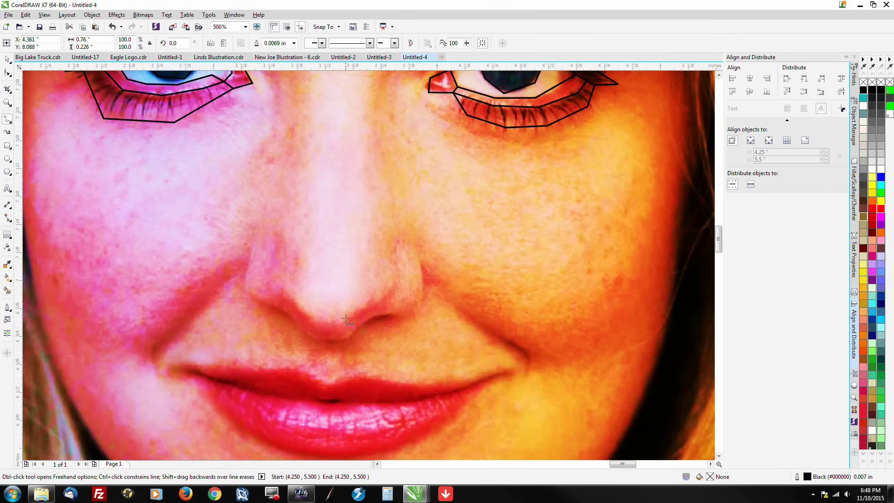
{"action": "left_click", "coordinate": [313, 311]}
{"action": "left_click", "coordinate": [337, 317]}
{"action": "left_click", "coordinate": [381, 295]}
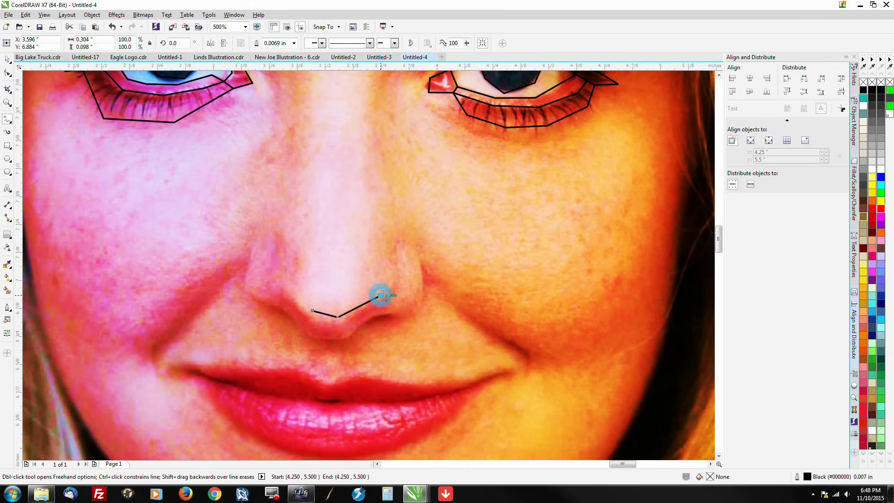
{"action": "left_click", "coordinate": [398, 267]}
{"action": "left_click", "coordinate": [395, 298]}
{"action": "left_click", "coordinate": [421, 295]}
{"action": "left_click", "coordinate": [420, 264]}
Continue the nose outline down the warm-lit smile crease and around its lower end beside the mouth.
{"action": "left_click", "coordinate": [446, 292]}
{"action": "left_click", "coordinate": [534, 350]}
{"action": "left_click", "coordinate": [530, 379]}
{"action": "left_click", "coordinate": [516, 353]}
Trace the outline's lower edge back under the nose, then around the cool-lit smile crease and up to the cool-lit nostril.
{"action": "left_click", "coordinate": [310, 336]}
{"action": "left_click", "coordinate": [286, 311]}
{"action": "left_click", "coordinate": [253, 300]}
{"action": "left_click", "coordinate": [244, 274]}
{"action": "left_click", "coordinate": [161, 352]}
{"action": "left_click", "coordinate": [164, 378]}
{"action": "left_click", "coordinate": [143, 350]}
{"action": "left_click", "coordinate": [259, 238]}
{"action": "left_click", "coordinate": [276, 296]}
Trace the upper lip's top edge in straight segments from the cool-lit mouth corner to the warm-lit one.
{"action": "scroll", "coordinate": [276, 297], "scroll_direction": "down", "scroll_amount": 3}
{"action": "left_click", "coordinate": [174, 303]}
{"action": "left_click", "coordinate": [246, 308]}
{"action": "left_click", "coordinate": [296, 303]}
{"action": "left_click", "coordinate": [321, 321]}
{"action": "left_click", "coordinate": [348, 310]}
{"action": "left_click", "coordinate": [414, 326]}
{"action": "left_click", "coordinate": [448, 321]}
{"action": "left_click", "coordinate": [495, 311]}
{"action": "left_click", "coordinate": [511, 320]}
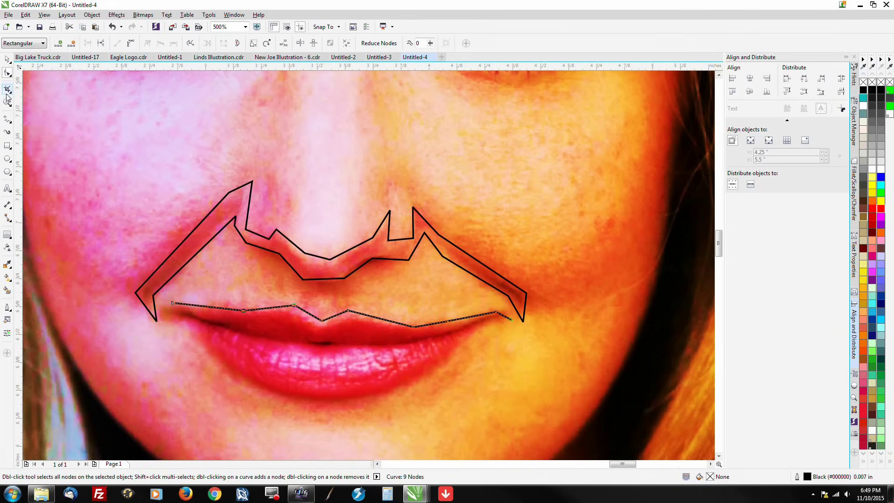
Trace the lower lip's bottom edge back to the cool-lit corner and close the mouth shape, about 1.56 by 0.45 inches overall.
{"action": "left_click", "coordinate": [483, 325]}
{"action": "left_click", "coordinate": [446, 366]}
{"action": "left_click", "coordinate": [388, 391]}
{"action": "left_click", "coordinate": [314, 402]}
{"action": "left_click", "coordinate": [260, 385]}
{"action": "left_click", "coordinate": [212, 353]}
{"action": "left_click", "coordinate": [189, 321]}
{"action": "left_click", "coordinate": [173, 318]}
{"action": "left_click", "coordinate": [163, 326]}
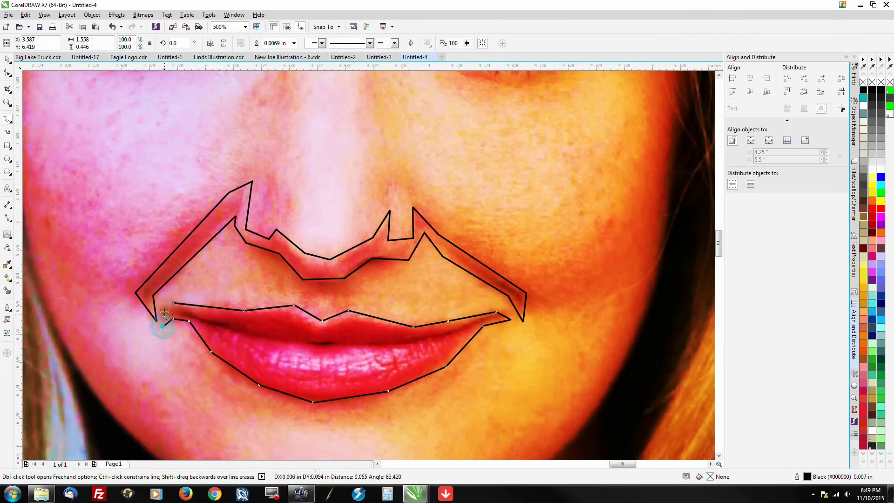
{"action": "left_click", "coordinate": [159, 305]}
{"action": "left_click", "coordinate": [174, 303]}
Outline the cool-lit nose-bridge shadow from the eyebrow's inner end down the nose and back to the eye's inner corner, about 0.26 by 0.62 inches.
{"action": "left_click", "coordinate": [443, 293]}
{"action": "left_click", "coordinate": [462, 290]}
{"action": "left_click_drag", "start_coordinate": [326, 140], "coordinate": [423, 326]}
{"action": "left_click", "coordinate": [336, 121]}
{"action": "double_click", "coordinate": [366, 158]}
{"action": "double_click", "coordinate": [368, 250]}
{"action": "double_click", "coordinate": [342, 179]}
{"action": "left_click", "coordinate": [309, 156]}
{"action": "key", "text": "F10"}
{"action": "scroll", "coordinate": [344, 195], "scroll_direction": "down", "scroll_amount": 1}
{"action": "key", "text": "F5"}
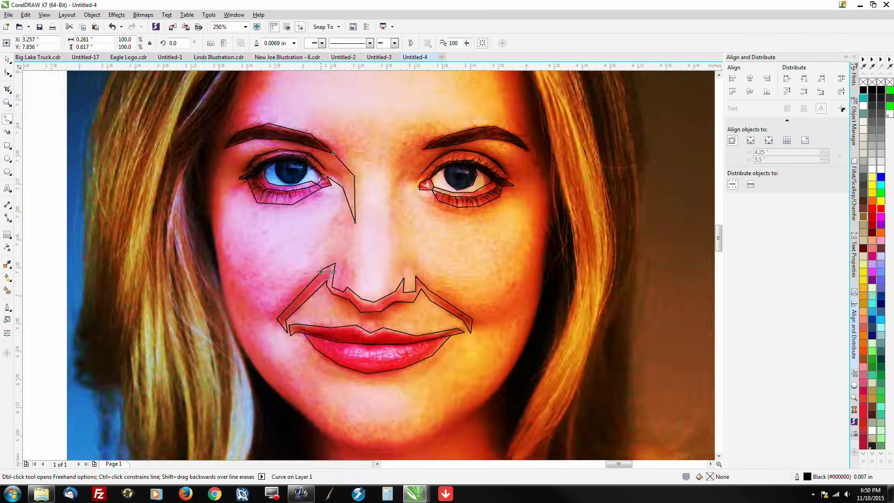
Trace the nose's cool-lit side down to the nostril and its warm-lit side from the nostril up to the eyebrow's inner end.
{"action": "scroll", "coordinate": [322, 275], "scroll_direction": "up", "scroll_amount": 1}
{"action": "left_click", "coordinate": [386, 205]}
{"action": "left_click", "coordinate": [374, 299]}
{"action": "left_click", "coordinate": [487, 280]}
{"action": "double_click", "coordinate": [462, 190]}
{"action": "double_click", "coordinate": [459, 189]}
{"action": "double_click", "coordinate": [479, 123]}
{"action": "left_click", "coordinate": [525, 98]}
Trace a short line from the warm-lit side of the nose bridge to the eye's inner corner, about 0.21 by 0.09 inches.
{"action": "left_click", "coordinate": [371, 199]}
{"action": "double_click", "coordinate": [417, 178]}
{"action": "left_click", "coordinate": [435, 158]}
{"action": "scroll", "coordinate": [459, 136], "scroll_direction": "up", "scroll_amount": 1}
{"action": "key", "text": "F10"}
{"action": "scroll", "coordinate": [286, 185], "scroll_direction": "down", "scroll_amount": 5}
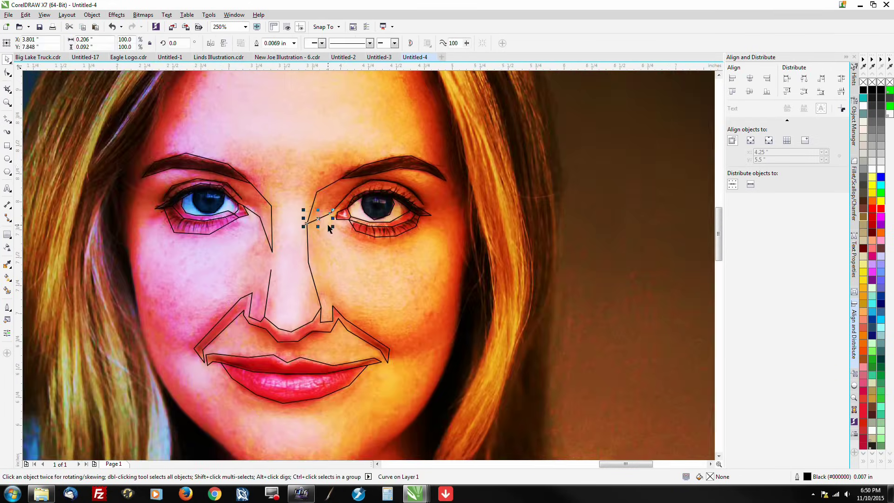
Outline the groove between the nose and the upper lip with three straight Freehand segments.
{"action": "key", "text": "F5"}
{"action": "scroll", "coordinate": [291, 269], "scroll_direction": "up", "scroll_amount": 3}
{"action": "left_click", "coordinate": [289, 274]}
{"action": "left_click", "coordinate": [297, 247]}
{"action": "left_click", "coordinate": [339, 247]}
{"action": "left_click", "coordinate": [342, 278]}
Trace the face outline from the chin's cool-lit side up the warm-lit jaw and cheek to the hairline, about 2.18 by 3.76 inches.
{"action": "scroll", "coordinate": [381, 255], "scroll_direction": "down", "scroll_amount": 1}
{"action": "left_click", "coordinate": [288, 362]}
{"action": "double_click", "coordinate": [323, 390]}
{"action": "double_click", "coordinate": [377, 396]}
{"action": "double_click", "coordinate": [528, 228]}
{"action": "double_click", "coordinate": [530, 178]}
{"action": "double_click", "coordinate": [514, 151]}
{"action": "double_click", "coordinate": [501, 174]}
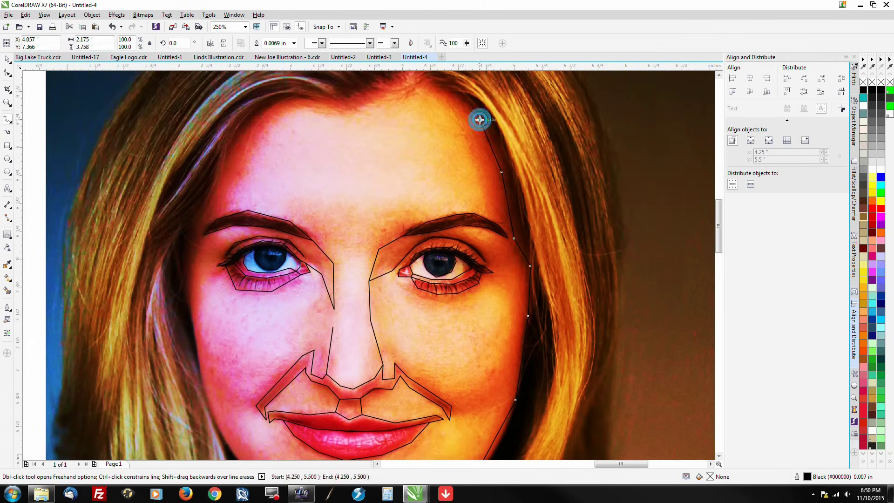
{"action": "double_click", "coordinate": [480, 122]}
Continue the face outline across the forehead hairline and down to the cool-lit temple, about 3.03 by 4.20 inches overall.
{"action": "double_click", "coordinate": [435, 145]}
{"action": "double_click", "coordinate": [413, 145]}
{"action": "double_click", "coordinate": [414, 134]}
{"action": "double_click", "coordinate": [340, 172]}
{"action": "double_click", "coordinate": [292, 162]}
{"action": "double_click", "coordinate": [240, 199]}
{"action": "double_click", "coordinate": [228, 234]}
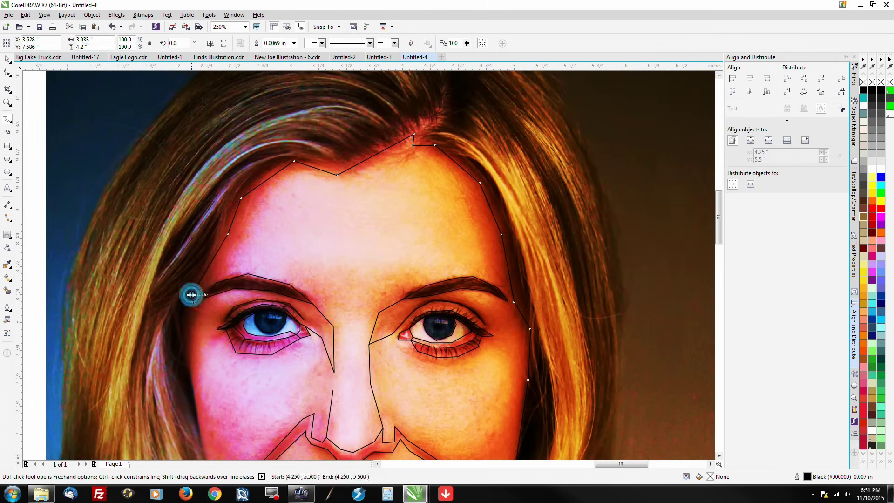
{"action": "double_click", "coordinate": [191, 295]}
Continue the outline down the cool-lit cheek and jaw and close it at the chin.
{"action": "double_click", "coordinate": [201, 308]}
{"action": "double_click", "coordinate": [191, 342]}
{"action": "double_click", "coordinate": [198, 424]}
{"action": "left_click", "coordinate": [287, 410]}
Start the neck and chest outline from the warm-lit jaw down the neck and along the shoulder to the blue top's strap.
{"action": "scroll", "coordinate": [317, 308], "scroll_direction": "down", "scroll_amount": 1}
{"action": "scroll", "coordinate": [373, 193], "scroll_direction": "up", "scroll_amount": 1}
{"action": "scroll", "coordinate": [363, 191], "scroll_direction": "down", "scroll_amount": 1}
{"action": "scroll", "coordinate": [395, 371], "scroll_direction": "up", "scroll_amount": 1}
{"action": "left_click", "coordinate": [341, 221]}
{"action": "double_click", "coordinate": [368, 294]}
{"action": "double_click", "coordinate": [455, 325]}
Continue the chest outline down the strap's inner edge and along the blue top's neckline.
{"action": "double_click", "coordinate": [443, 345]}
{"action": "double_click", "coordinate": [421, 363]}
{"action": "double_click", "coordinate": [375, 411]}
{"action": "double_click", "coordinate": [333, 431]}
{"action": "double_click", "coordinate": [251, 423]}
Continue the chest outline around the lower hair edge and up along the hair to the cool-lit jaw.
{"action": "double_click", "coordinate": [227, 412]}
{"action": "double_click", "coordinate": [218, 393]}
{"action": "double_click", "coordinate": [240, 401]}
{"action": "double_click", "coordinate": [278, 385]}
{"action": "double_click", "coordinate": [298, 342]}
{"action": "double_click", "coordinate": [311, 256]}
{"action": "left_click", "coordinate": [289, 172]}
Trace the neck's cool-lit edge in two straight segments from the hair edge at the chest up to the jaw.
{"action": "scroll", "coordinate": [322, 229], "scroll_direction": "up", "scroll_amount": 1}
{"action": "left_click", "coordinate": [274, 457]}
{"action": "double_click", "coordinate": [328, 278]}
{"action": "left_click", "coordinate": [321, 177]}
Trace the bare shoulder from the photo's bottom edge up the armhole and over to the photo's side edge, about 2.12 by 2.99 inches.
{"action": "scroll", "coordinate": [337, 253], "scroll_direction": "down", "scroll_amount": 2}
{"action": "scroll", "coordinate": [465, 389], "scroll_direction": "up", "scroll_amount": 1}
{"action": "left_click", "coordinate": [449, 389]}
{"action": "double_click", "coordinate": [438, 338]}
{"action": "double_click", "coordinate": [445, 279]}
{"action": "double_click", "coordinate": [478, 222]}
{"action": "double_click", "coordinate": [506, 240]}
{"action": "double_click", "coordinate": [539, 267]}
{"action": "left_click", "coordinate": [557, 296]}
{"action": "scroll", "coordinate": [370, 353], "scroll_direction": "down", "scroll_amount": 1}
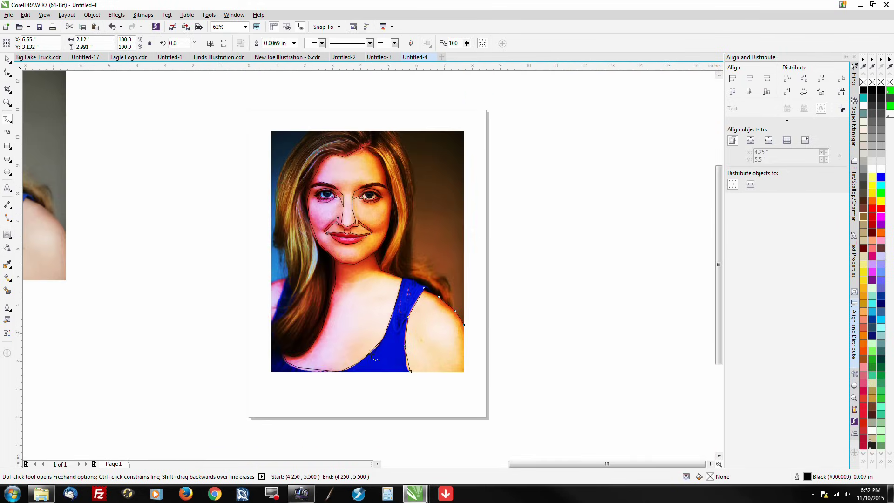
{"action": "scroll", "coordinate": [423, 264], "scroll_direction": "up", "scroll_amount": 1}
Apply a uniform transparency of 50 to the portrait bitmap and return to the Pick tool.
{"action": "left_click", "coordinate": [8, 59]}
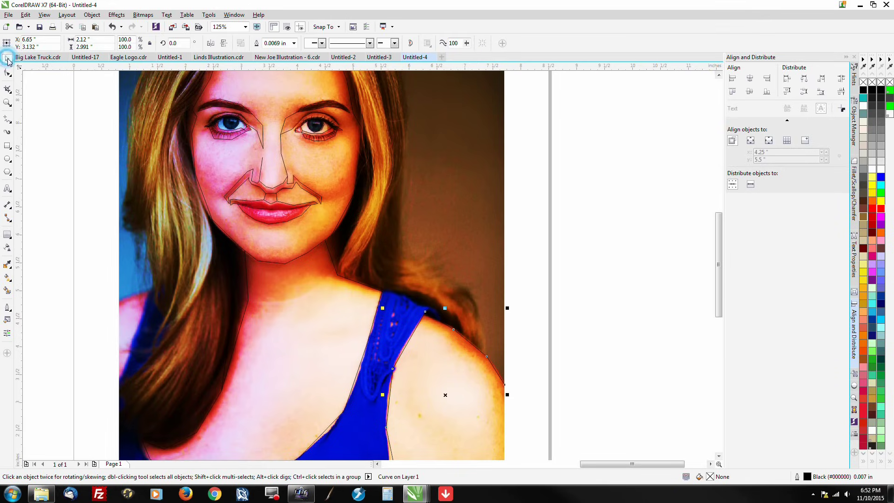
{"action": "left_click", "coordinate": [478, 222]}
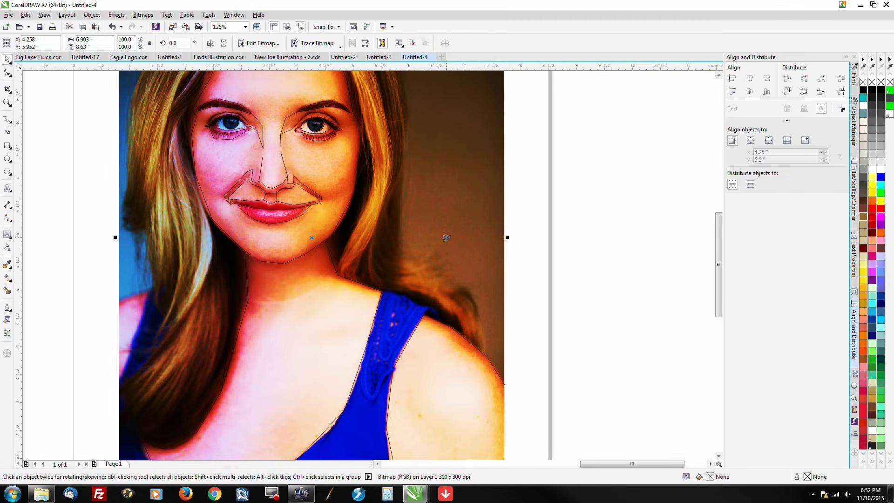
{"action": "left_click", "coordinate": [7, 249]}
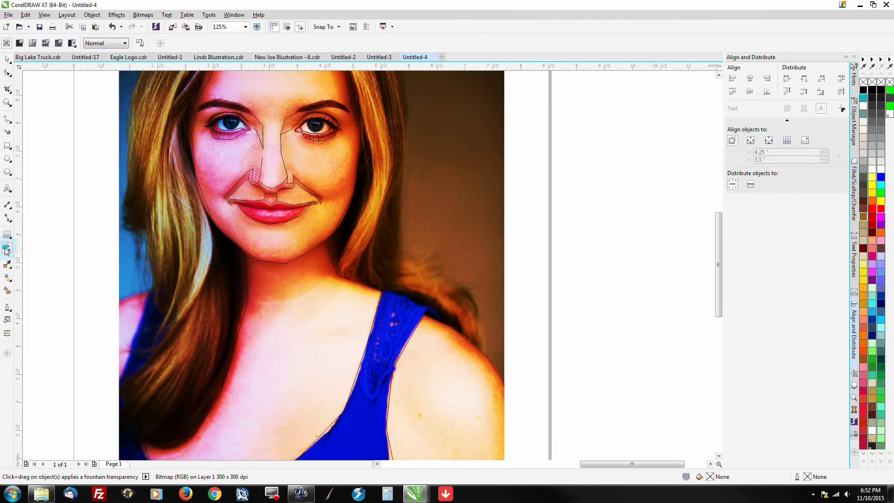
{"action": "left_click", "coordinate": [20, 43]}
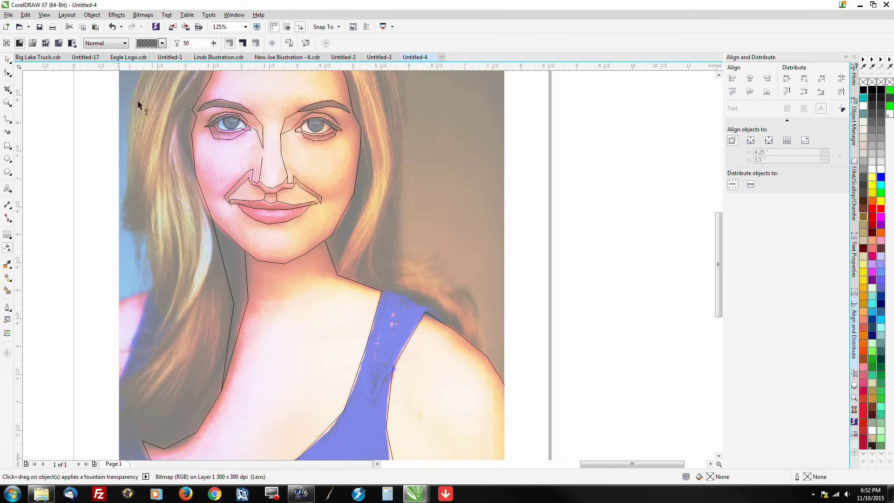
{"action": "left_click", "coordinate": [7, 59]}
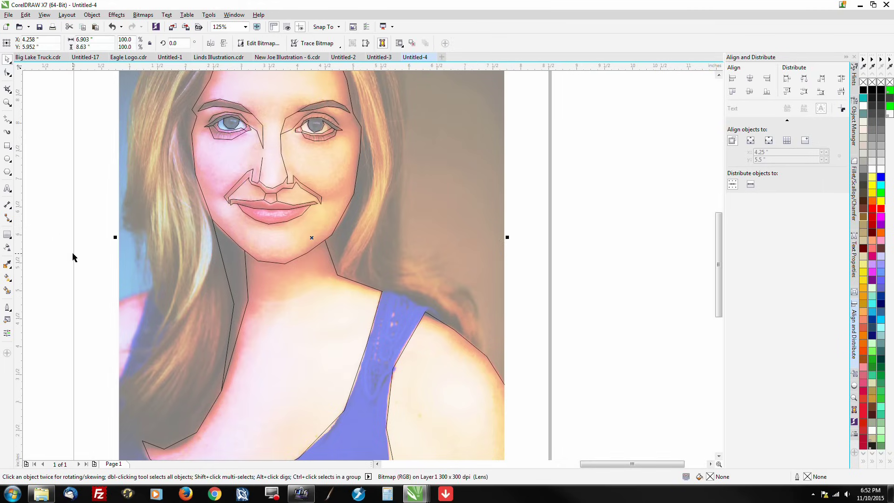
Lock the portrait bitmap so it stays fixed behind the traced shapes.
{"action": "left_click", "coordinate": [72, 254]}
{"action": "left_click", "coordinate": [455, 231]}
{"action": "right_click", "coordinate": [450, 214]}
{"action": "left_click", "coordinate": [636, 210]}
{"action": "left_click", "coordinate": [634, 285]}
{"action": "left_click", "coordinate": [429, 208]}
{"action": "right_click", "coordinate": [430, 208]}
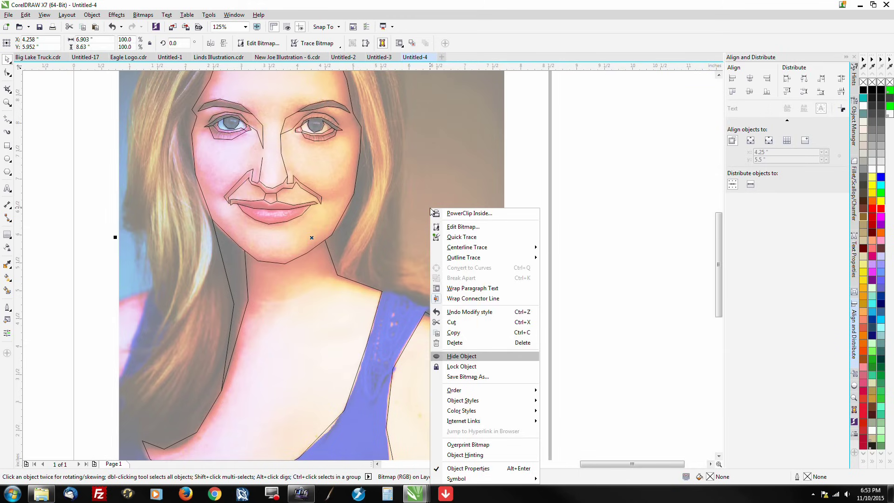
{"action": "left_click", "coordinate": [463, 366]}
Check how the locked portrait responds to selection and view its available object options.
{"action": "left_click", "coordinate": [602, 307]}
{"action": "left_click", "coordinate": [454, 257]}
{"action": "left_click", "coordinate": [516, 232]}
{"action": "left_click", "coordinate": [488, 231]}
{"action": "left_click", "coordinate": [609, 236]}
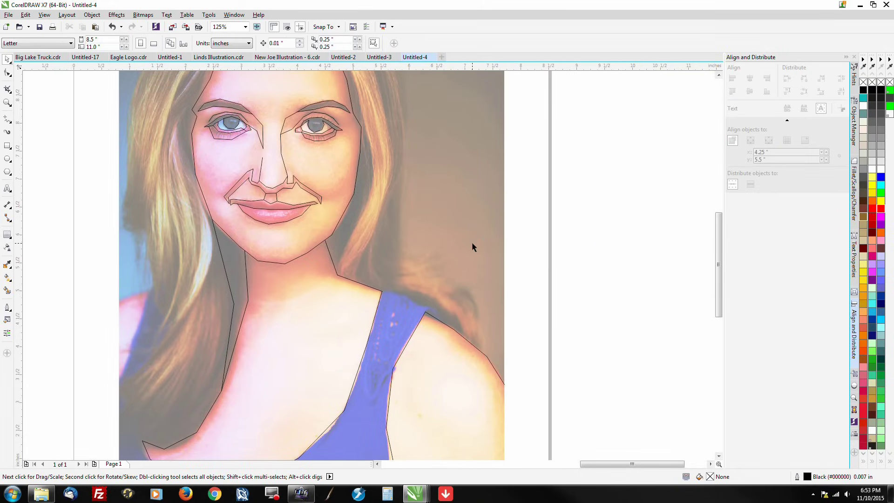
{"action": "right_click", "coordinate": [472, 214]}
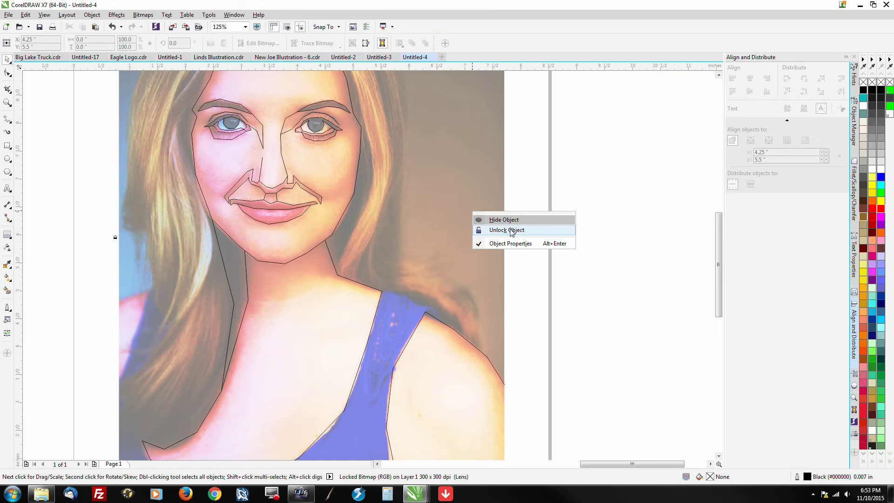
{"action": "left_click", "coordinate": [656, 229]}
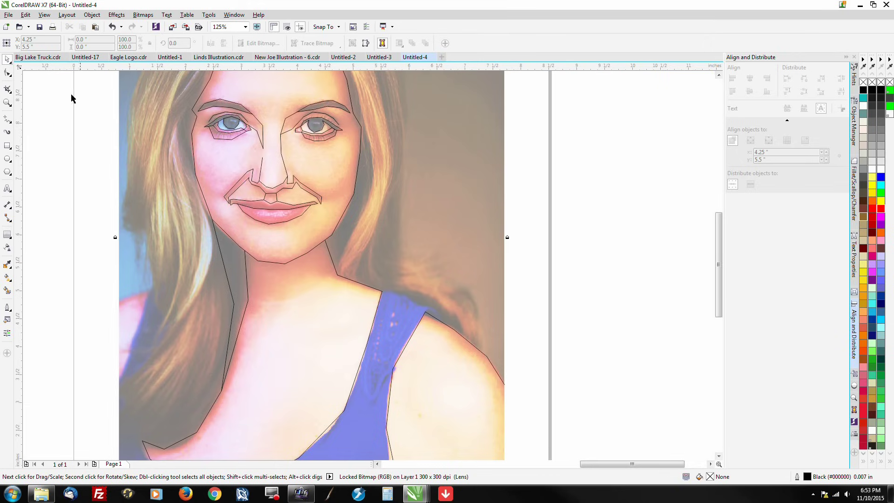
{"action": "left_click", "coordinate": [60, 144]}
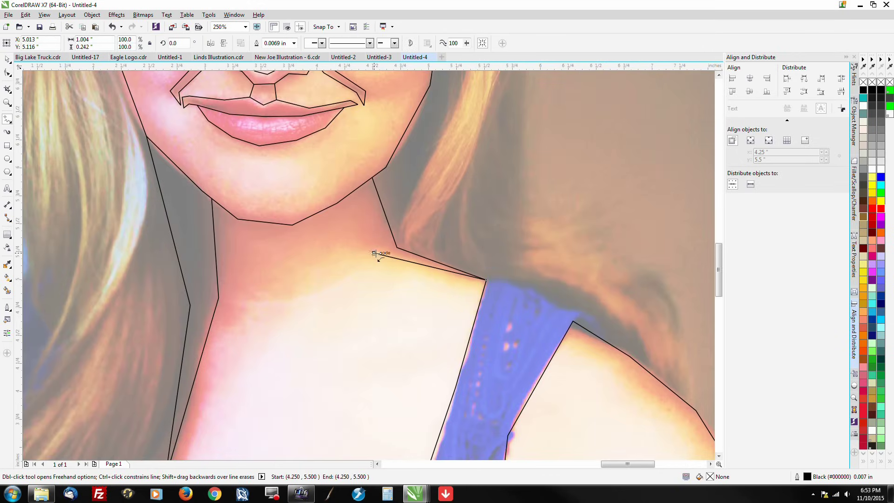
Trace the chest's highlight edge below the neck and the cool-lit cheek from the outer eye corner to the smile line.
{"action": "left_click", "coordinate": [330, 255]}
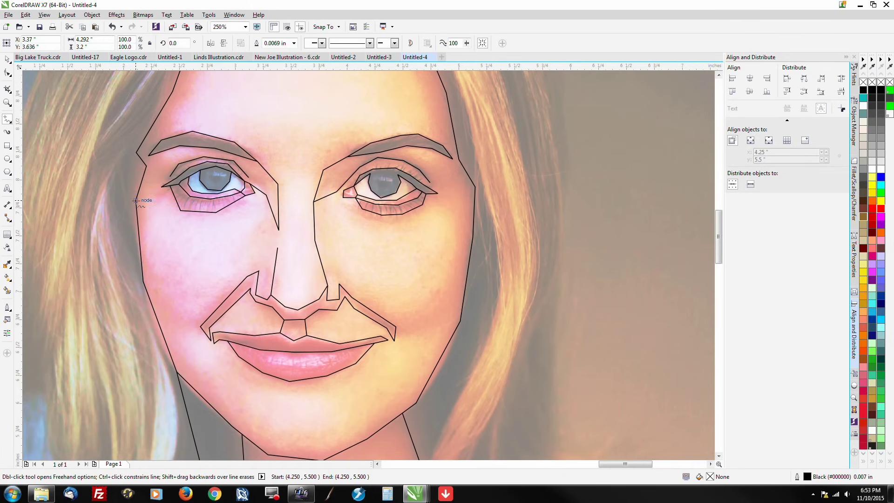
{"action": "left_click", "coordinate": [161, 186]}
{"action": "left_click", "coordinate": [148, 201]}
{"action": "left_click", "coordinate": [149, 253]}
{"action": "left_click", "coordinate": [176, 307]}
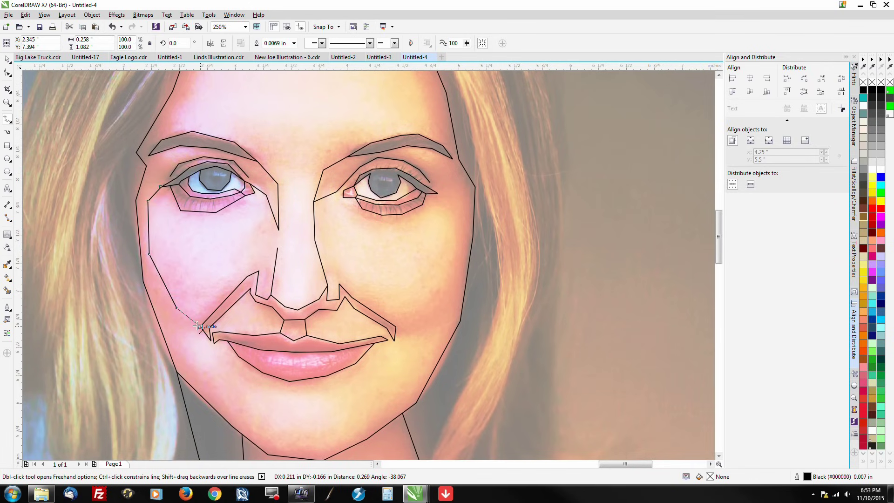
{"action": "double_click", "coordinate": [200, 325]}
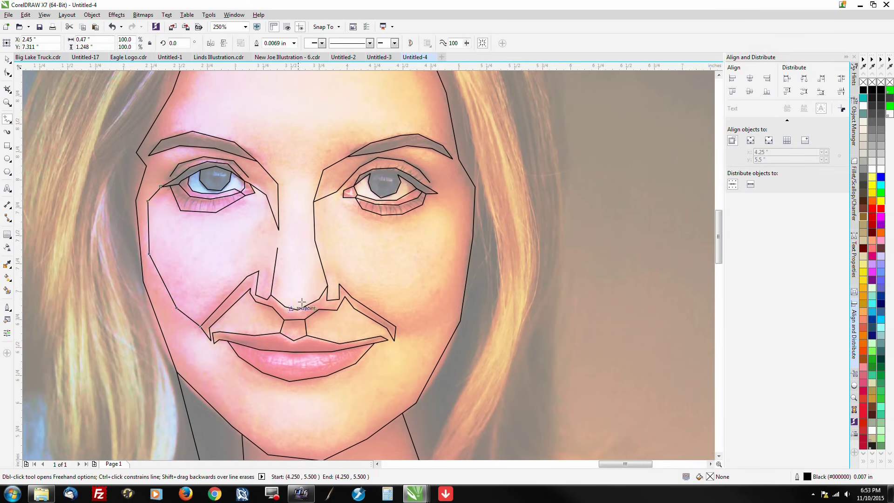
Trace the warm-lit cheek from the smile line around to the outer eye corner, about 0.79 by 1.1 inches.
{"action": "left_click", "coordinate": [374, 311]}
{"action": "left_click", "coordinate": [410, 316]}
{"action": "left_click", "coordinate": [444, 285]}
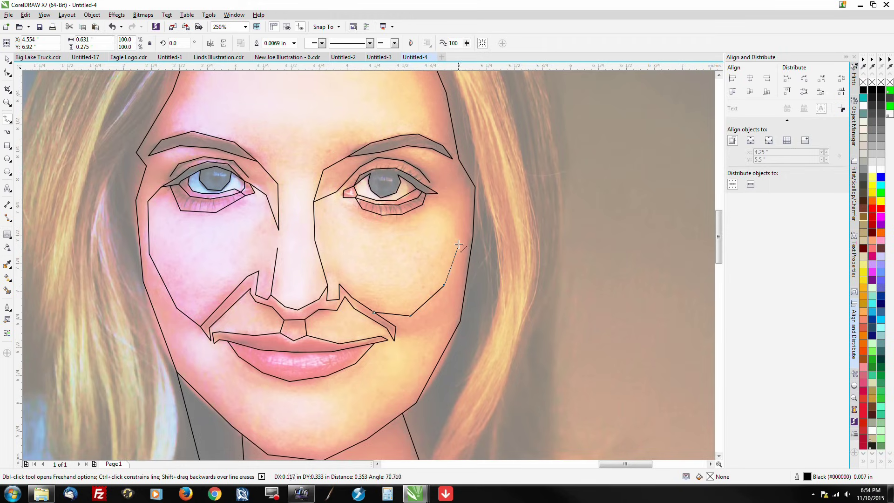
{"action": "left_click", "coordinate": [462, 220]}
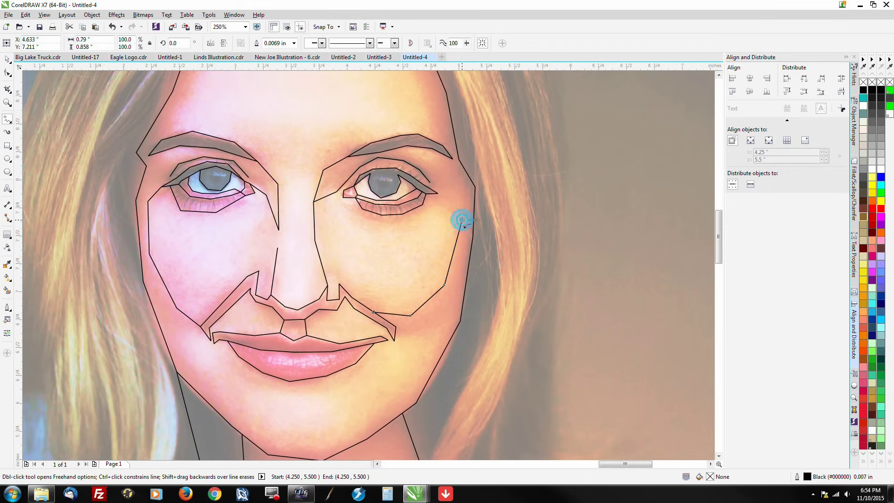
{"action": "left_click", "coordinate": [437, 194]}
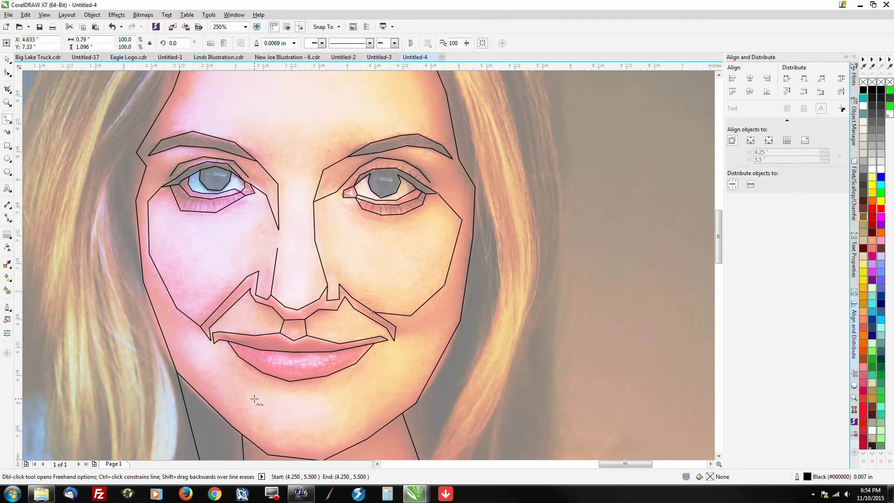
Trace the small highlight below the cool-lit mouth corner as a straight-segment shape about 0.42 by 0.42 inches.
{"action": "left_click", "coordinate": [205, 333]}
{"action": "left_click", "coordinate": [182, 332]}
{"action": "left_click", "coordinate": [182, 352]}
{"action": "left_click", "coordinate": [205, 378]}
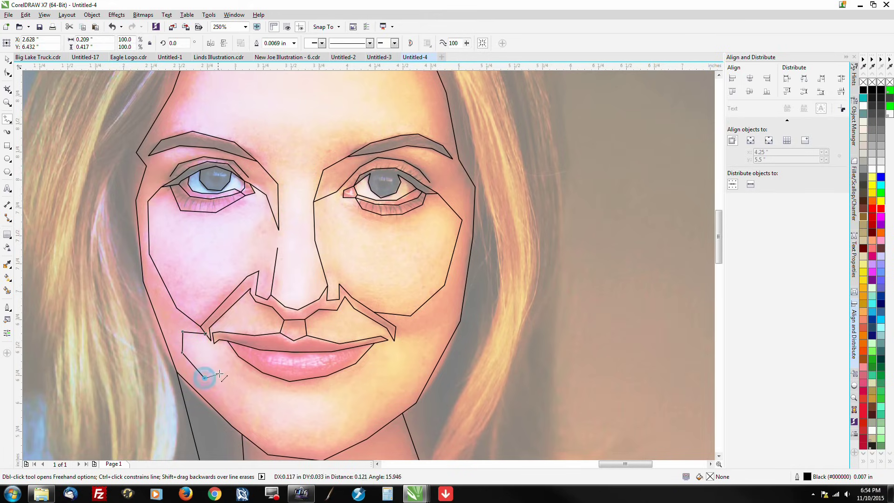
{"action": "left_click", "coordinate": [229, 371]}
{"action": "left_click", "coordinate": [214, 343]}
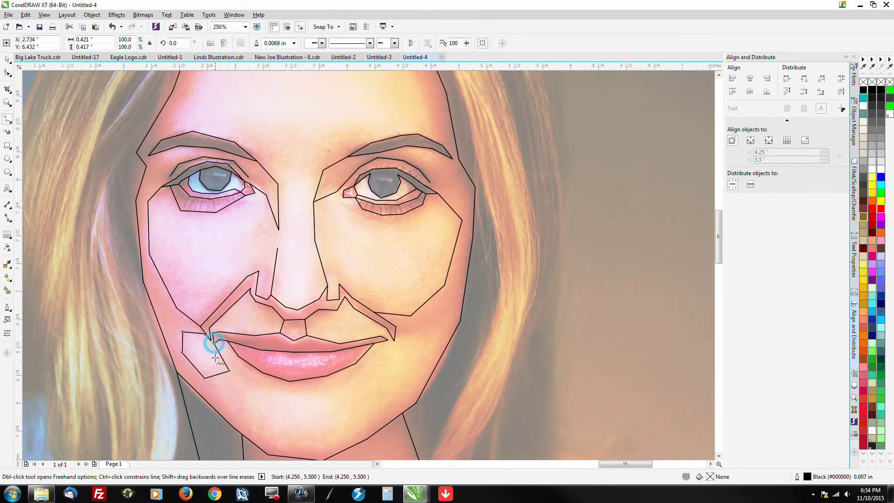
Adjust the nodes of the highlight beside the mouth so its upper edge meets the smile line and mouth corner.
{"action": "scroll", "coordinate": [215, 361], "scroll_direction": "up", "scroll_amount": 3}
{"action": "left_click", "coordinate": [8, 73]}
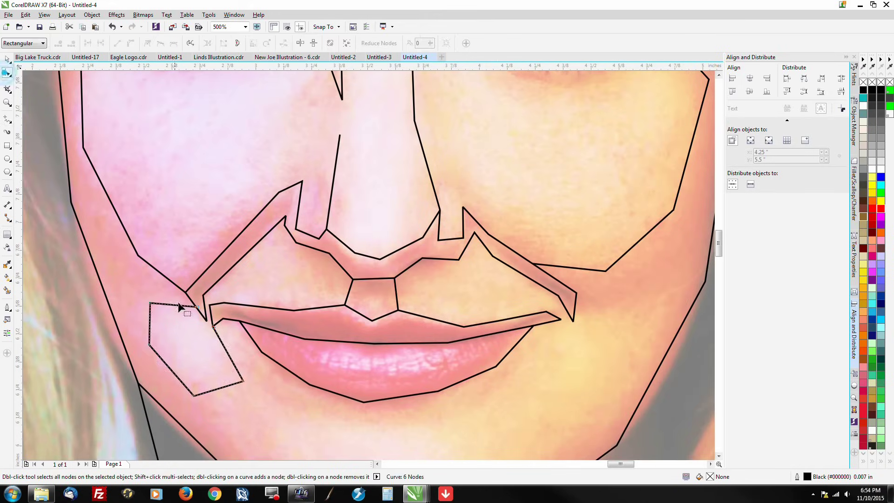
{"action": "scroll", "coordinate": [206, 328], "scroll_direction": "up", "scroll_amount": 2}
{"action": "left_click", "coordinate": [206, 321]}
{"action": "left_click_drag", "start_coordinate": [207, 312], "coordinate": [220, 322]}
{"action": "left_click", "coordinate": [214, 282]}
{"action": "left_click_drag", "start_coordinate": [214, 280], "coordinate": [189, 282]}
{"action": "left_click", "coordinate": [183, 282]}
{"action": "mouse_move", "coordinate": [220, 322]}
{"action": "left_mouse_down"}
{"action": "mouse_move", "coordinate": [260, 349]}
{"action": "mouse_move", "coordinate": [221, 321]}
{"action": "left_mouse_up"}
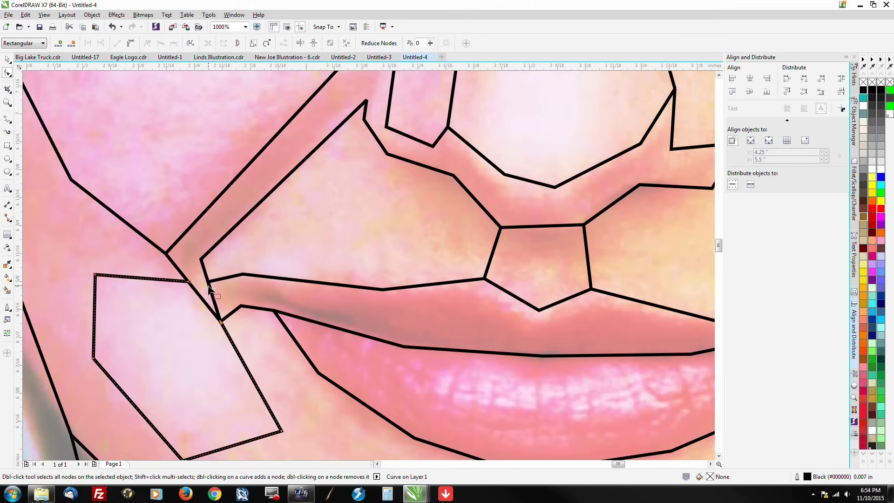
{"action": "scroll", "coordinate": [172, 221], "scroll_direction": "down", "scroll_amount": 2}
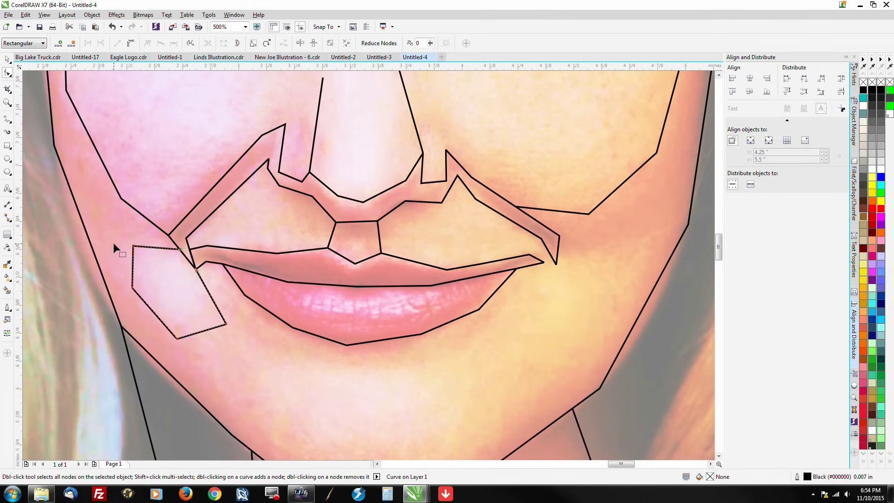
Trace the chin highlight below the lower lip as a closed six-sided shape about 0.69 by 0.38 inches.
{"action": "scroll", "coordinate": [114, 242], "scroll_direction": "down", "scroll_amount": 2}
{"action": "left_click", "coordinate": [8, 121]}
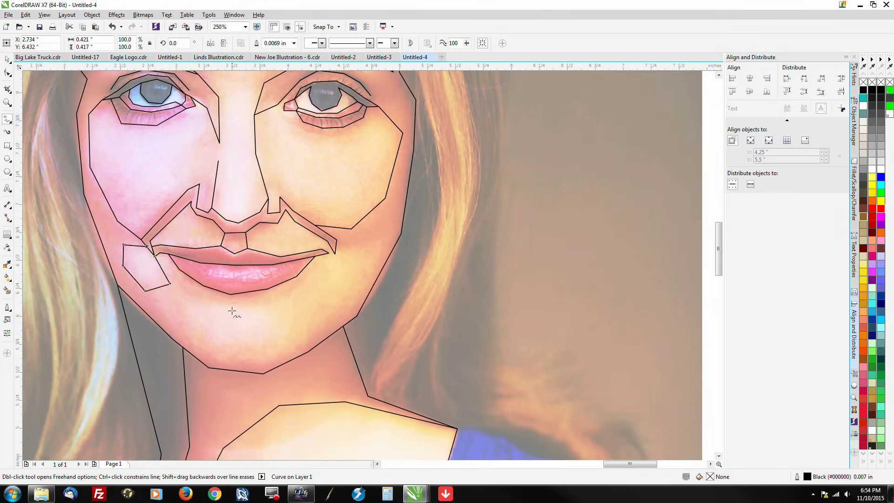
{"action": "scroll", "coordinate": [233, 314], "scroll_direction": "up", "scroll_amount": 2}
{"action": "left_click", "coordinate": [177, 316]}
{"action": "left_click", "coordinate": [223, 298]}
{"action": "left_click", "coordinate": [290, 301]}
{"action": "left_click", "coordinate": [331, 336]}
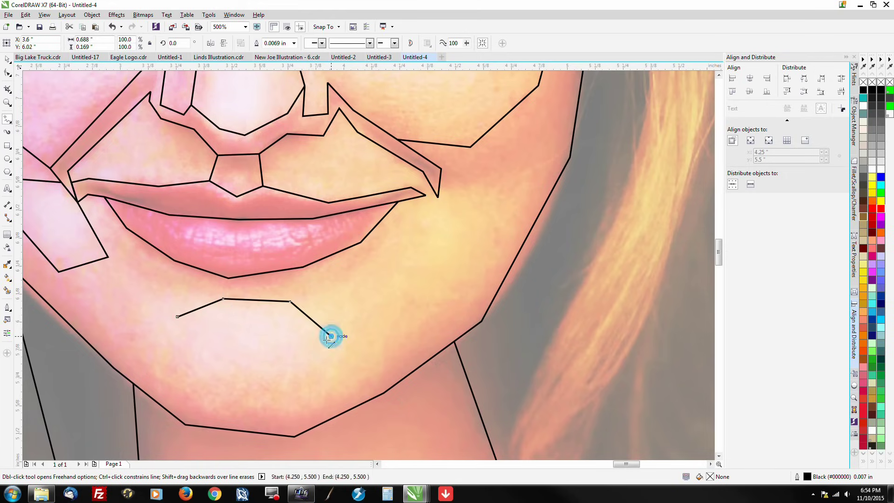
{"action": "left_click", "coordinate": [283, 384]}
{"action": "left_click", "coordinate": [207, 370]}
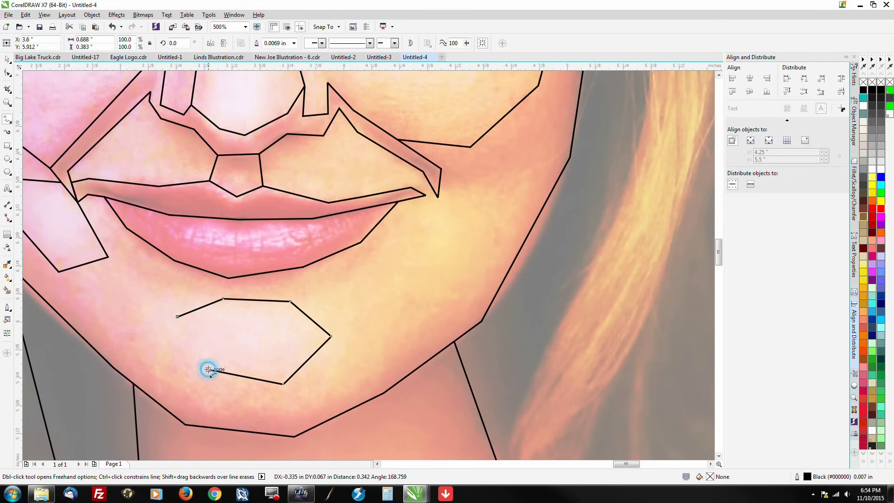
{"action": "left_click", "coordinate": [177, 315]}
Trace the lower forehead shading between the eyebrows and down to the nose bridge, about 1.32 by 0.65 inches.
{"action": "scroll", "coordinate": [176, 314], "scroll_direction": "down", "scroll_amount": 2}
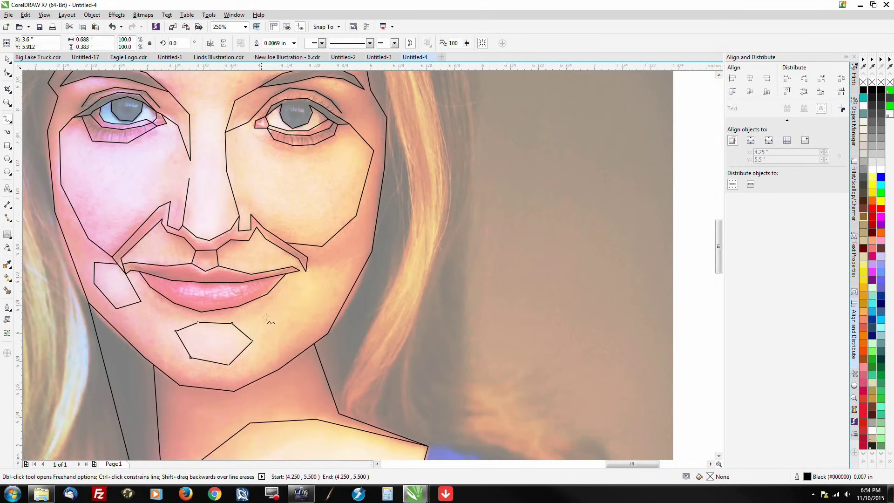
{"action": "scroll", "coordinate": [309, 259], "scroll_direction": "down", "scroll_amount": 3}
{"action": "scroll", "coordinate": [237, 177], "scroll_direction": "up", "scroll_amount": 3}
{"action": "left_click", "coordinate": [175, 173]}
{"action": "left_click", "coordinate": [163, 151]}
{"action": "left_click", "coordinate": [202, 149]}
{"action": "left_click", "coordinate": [253, 164]}
{"action": "left_click", "coordinate": [311, 156]}
{"action": "left_click", "coordinate": [310, 174]}
{"action": "left_click", "coordinate": [264, 201]}
{"action": "left_click", "coordinate": [257, 223]}
Trace the shadow below the warm-lit cheek, about 0.45 by 0.5 inches, and start the bare shoulder's shading edge at the strap.
{"action": "scroll", "coordinate": [247, 205], "scroll_direction": "down", "scroll_amount": 3}
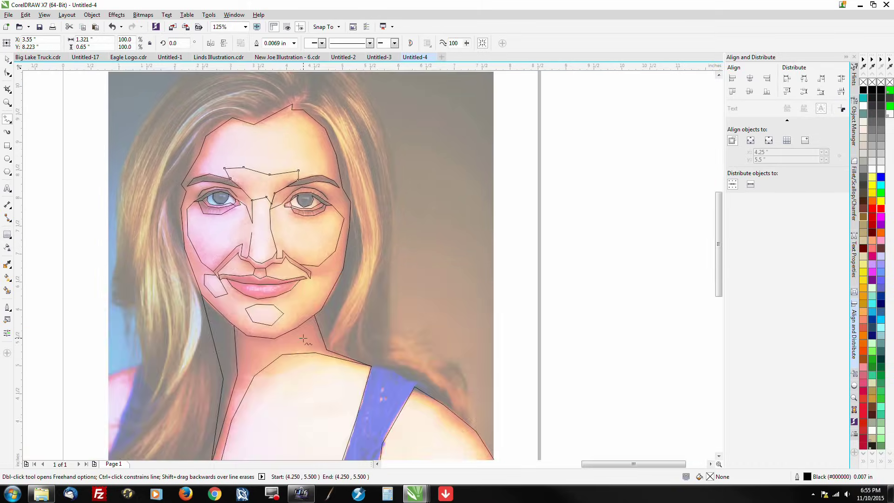
{"action": "scroll", "coordinate": [256, 221], "scroll_direction": "up", "scroll_amount": 5}
{"action": "left_click", "coordinate": [280, 282]}
{"action": "left_click", "coordinate": [378, 257]}
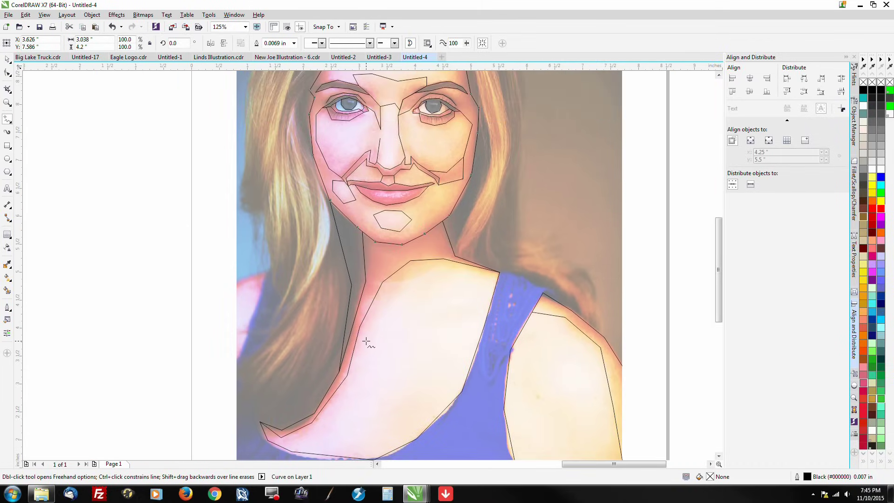
Trace the inner edge of the cool-lit hair lock from its lower end near the chest up toward the cheek.
{"action": "left_click", "coordinate": [260, 422]}
{"action": "left_click", "coordinate": [237, 416]}
{"action": "left_click", "coordinate": [237, 367]}
{"action": "left_click", "coordinate": [280, 324]}
{"action": "left_click", "coordinate": [300, 285]}
{"action": "left_click", "coordinate": [316, 241]}
{"action": "left_click", "coordinate": [319, 203]}
{"action": "left_click", "coordinate": [303, 156]}
Continue the cool-lit inner hair edge past the temple and along the forehead hairline.
{"action": "scroll", "coordinate": [308, 186], "scroll_direction": "up", "scroll_amount": 1}
{"action": "left_click", "coordinate": [300, 258]}
{"action": "left_click", "coordinate": [280, 167]}
{"action": "scroll", "coordinate": [300, 125], "scroll_direction": "up", "scroll_amount": 1}
{"action": "left_click", "coordinate": [311, 259]}
{"action": "left_click", "coordinate": [348, 198]}
{"action": "left_click", "coordinate": [349, 155]}
{"action": "left_click", "coordinate": [391, 124]}
Trace the outer edge of the highlighted hair band from the parting over the crown and down the cool-lit side.
{"action": "left_click_drag", "start_coordinate": [533, 98], "coordinate": [464, 131]}
{"action": "left_click", "coordinate": [464, 132]}
{"action": "double_click", "coordinate": [415, 97]}
{"action": "double_click", "coordinate": [347, 102]}
{"action": "double_click", "coordinate": [260, 146]}
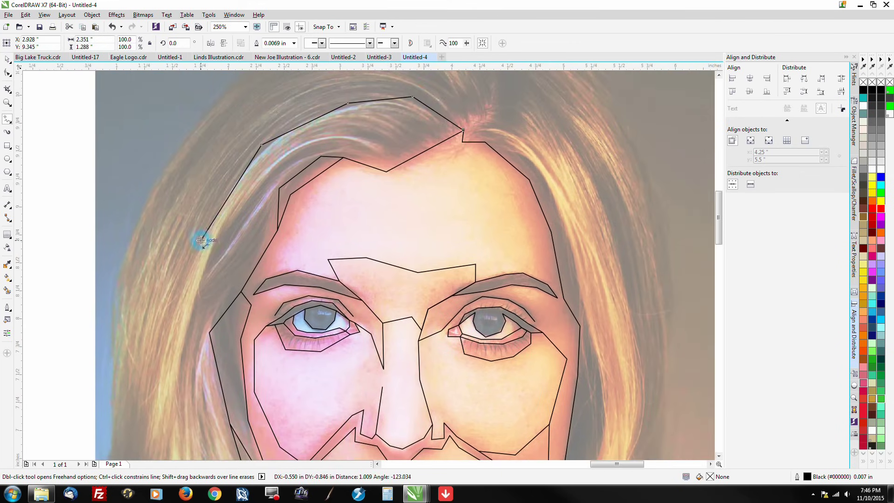
{"action": "double_click", "coordinate": [201, 241]}
{"action": "double_click", "coordinate": [175, 340]}
{"action": "double_click", "coordinate": [141, 355]}
{"action": "double_click", "coordinate": [157, 385]}
Bring the highlighted hair band's outline back up its inner edge to the forehead hairline.
{"action": "double_click", "coordinate": [185, 230]}
{"action": "double_click", "coordinate": [215, 131]}
{"action": "double_click", "coordinate": [269, 152]}
{"action": "double_click", "coordinate": [321, 124]}
{"action": "double_click", "coordinate": [362, 125]}
{"action": "left_click", "coordinate": [386, 149]}
Trace the pointed lower strands of the cool-lit hair beside the cheek and neck.
{"action": "scroll", "coordinate": [301, 159], "scroll_direction": "down", "scroll_amount": 1}
{"action": "left_click", "coordinate": [229, 317]}
{"action": "double_click", "coordinate": [241, 375]}
{"action": "double_click", "coordinate": [254, 351]}
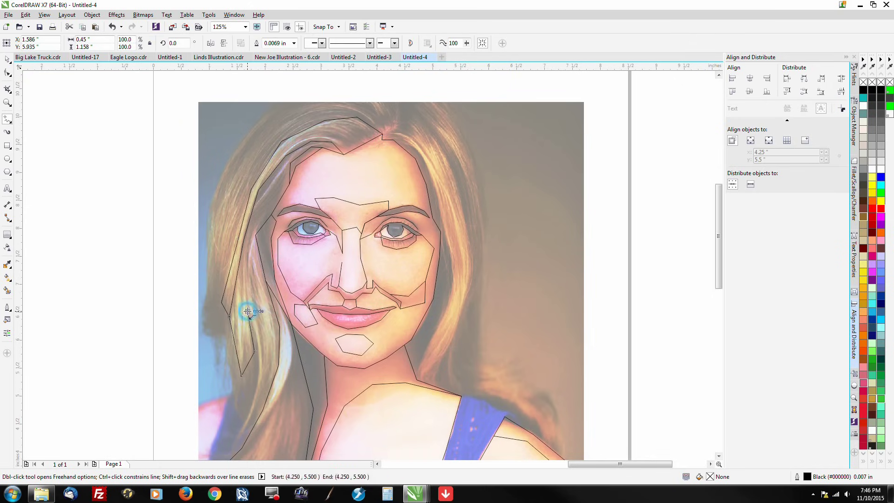
{"action": "double_click", "coordinate": [246, 311]}
{"action": "double_click", "coordinate": [260, 357]}
{"action": "scroll", "coordinate": [260, 360], "scroll_direction": "down", "scroll_amount": 1}
{"action": "double_click", "coordinate": [254, 356]}
{"action": "double_click", "coordinate": [230, 405]}
Trace the narrow inner strands of the cool-lit hair upward along the side of the face.
{"action": "left_click", "coordinate": [271, 318]}
{"action": "left_click", "coordinate": [272, 277]}
{"action": "left_click", "coordinate": [255, 195]}
{"action": "left_click", "coordinate": [250, 211]}
{"action": "left_click", "coordinate": [247, 271]}
{"action": "double_click", "coordinate": [245, 228]}
{"action": "left_click", "coordinate": [250, 210]}
Trace the upper hair section from the parting across the crown and down the cool-lit side to the lower strands.
{"action": "scroll", "coordinate": [265, 171], "scroll_direction": "up", "scroll_amount": 1}
{"action": "scroll", "coordinate": [300, 93], "scroll_direction": "down", "scroll_amount": 1}
{"action": "left_click", "coordinate": [376, 162]}
{"action": "double_click", "coordinate": [389, 150]}
{"action": "double_click", "coordinate": [391, 128]}
{"action": "double_click", "coordinate": [341, 131]}
{"action": "double_click", "coordinate": [265, 165]}
{"action": "left_click", "coordinate": [246, 216]}
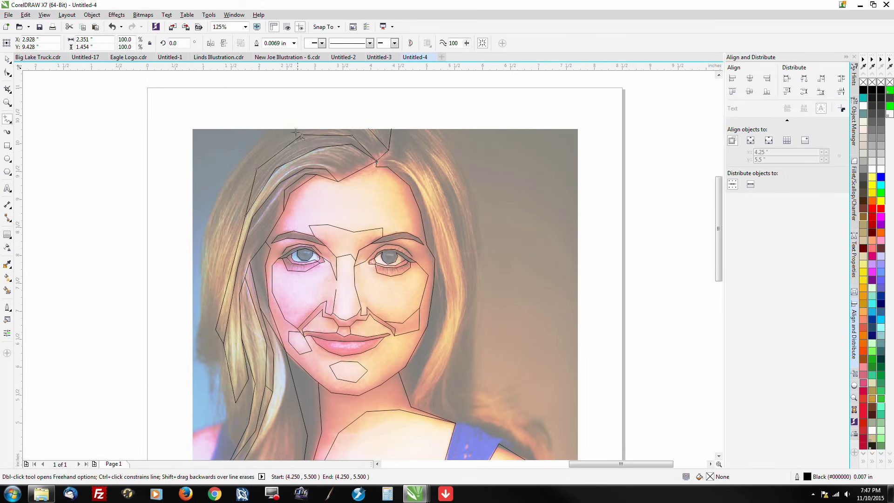
{"action": "left_click", "coordinate": [223, 344]}
Trace the small pointed hair tip at the outer edge of the cool-lit side.
{"action": "scroll", "coordinate": [210, 377], "scroll_direction": "up", "scroll_amount": 1}
{"action": "double_click", "coordinate": [213, 426]}
{"action": "double_click", "coordinate": [210, 332]}
{"action": "double_click", "coordinate": [193, 342]}
{"action": "left_click", "coordinate": [193, 262]}
Reshape the small outer hair tip by repositioning its nodes into a narrow downward point.
{"action": "key", "text": "F10"}
{"action": "double_click", "coordinate": [193, 341]}
{"action": "left_click_drag", "start_coordinate": [210, 332], "coordinate": [200, 333]}
{"action": "scroll", "coordinate": [189, 373], "scroll_direction": "down", "scroll_amount": 1}
{"action": "left_click_drag", "start_coordinate": [201, 399], "coordinate": [214, 401]}
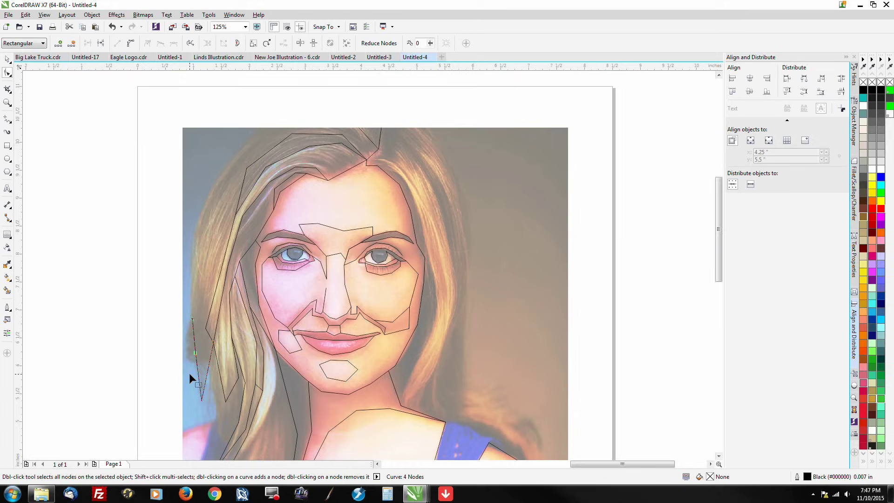
Trace the outer hair silhouette from the small hair tip up the cool-lit side and across the photo's upper edge.
{"action": "key", "text": "F5"}
{"action": "left_click", "coordinate": [193, 317]}
{"action": "double_click", "coordinate": [195, 230]}
{"action": "double_click", "coordinate": [218, 180]}
{"action": "double_click", "coordinate": [256, 133]}
{"action": "left_click", "coordinate": [274, 127]}
{"action": "left_click", "coordinate": [427, 127]}
Continue the hair silhouette down the warm-lit side and around the jagged wisps above the shoulder.
{"action": "double_click", "coordinate": [454, 160]}
{"action": "double_click", "coordinate": [471, 233]}
{"action": "double_click", "coordinate": [463, 310]}
{"action": "double_click", "coordinate": [470, 392]}
{"action": "double_click", "coordinate": [500, 385]}
{"action": "double_click", "coordinate": [497, 400]}
{"action": "double_click", "coordinate": [526, 406]}
{"action": "double_click", "coordinate": [511, 414]}
{"action": "scroll", "coordinate": [517, 414], "scroll_direction": "down", "scroll_amount": 1}
{"action": "double_click", "coordinate": [538, 347]}
{"action": "double_click", "coordinate": [547, 381]}
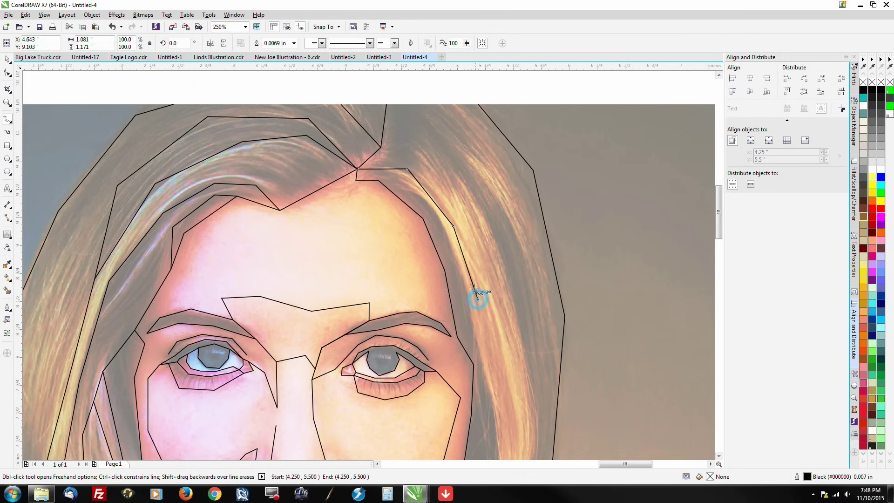
Trace the inner edge of the golden hair strand on the warm-lit side down past the jaw to the neck.
{"action": "left_click", "coordinate": [466, 298]}
{"action": "scroll", "coordinate": [481, 359], "scroll_direction": "down", "scroll_amount": 3}
{"action": "double_click", "coordinate": [498, 343]}
{"action": "double_click", "coordinate": [473, 341]}
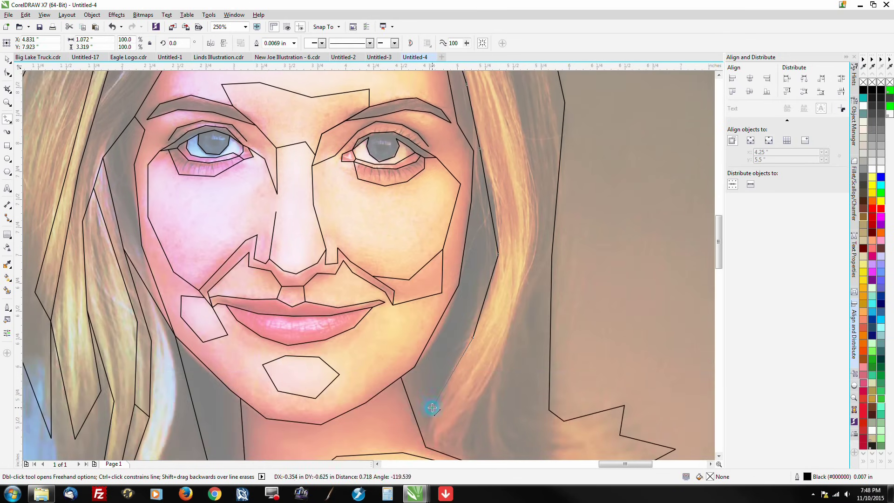
{"action": "double_click", "coordinate": [432, 411]}
{"action": "left_click", "coordinate": [425, 450]}
{"action": "left_click", "coordinate": [462, 444]}
Trace the golden strand's outer edge back up to the parting and outline the narrow pointed hair section beside it.
{"action": "double_click", "coordinate": [455, 401]}
{"action": "double_click", "coordinate": [505, 317]}
{"action": "scroll", "coordinate": [541, 248], "scroll_direction": "up", "scroll_amount": 4}
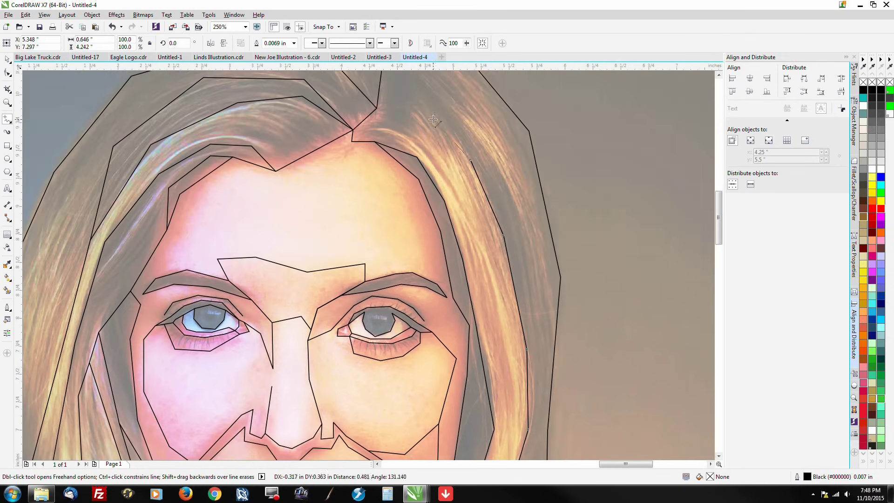
{"action": "scroll", "coordinate": [423, 155], "scroll_direction": "up", "scroll_amount": 1}
{"action": "left_click", "coordinate": [416, 153]}
{"action": "double_click", "coordinate": [468, 206]}
{"action": "double_click", "coordinate": [517, 355]}
{"action": "double_click", "coordinate": [495, 189]}
{"action": "left_click", "coordinate": [415, 152]}
{"action": "scroll", "coordinate": [444, 128], "scroll_direction": "down", "scroll_amount": 1}
{"action": "left_click", "coordinate": [471, 158]}
{"action": "double_click", "coordinate": [434, 120]}
{"action": "key", "text": "F4"}
Trace the lower edge of the jagged hair wisps above the warm-lit shoulder down to a point on the shoulder.
{"action": "scroll", "coordinate": [405, 255], "scroll_direction": "up", "scroll_amount": 4}
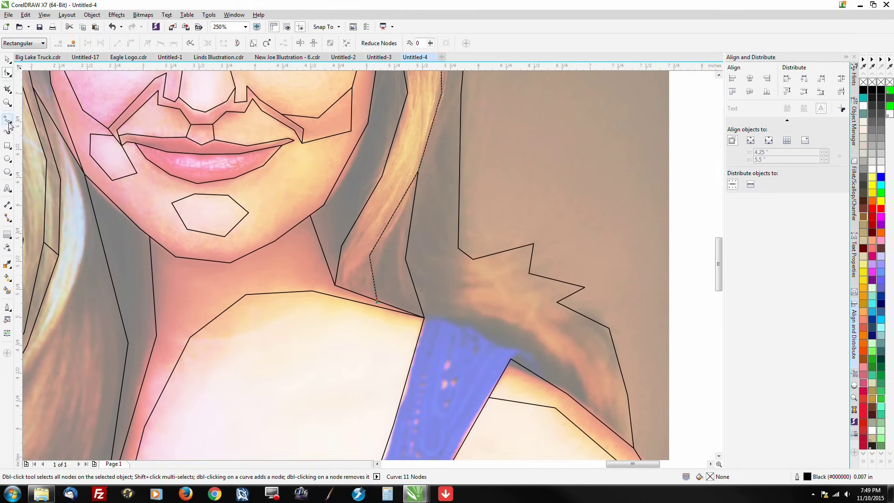
{"action": "key", "text": "F5"}
{"action": "left_click", "coordinate": [473, 258]}
{"action": "double_click", "coordinate": [502, 287]}
{"action": "double_click", "coordinate": [455, 306]}
{"action": "double_click", "coordinate": [538, 330]}
{"action": "double_click", "coordinate": [576, 364]}
{"action": "left_click", "coordinate": [589, 412]}
Trace the dark hair edge across the top of the blue shoulder strap to its inner corner.
{"action": "left_click", "coordinate": [511, 359]}
{"action": "double_click", "coordinate": [532, 358]}
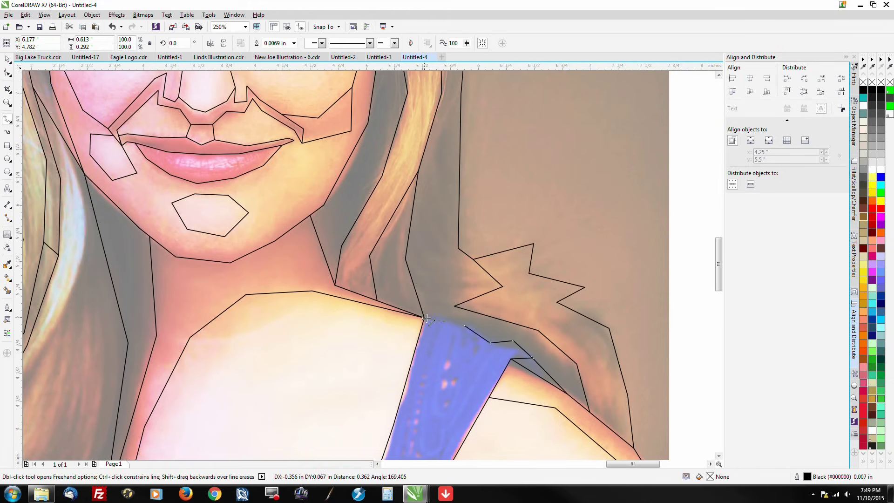
{"action": "double_click", "coordinate": [469, 327]}
{"action": "left_click", "coordinate": [424, 318]}
Add a near-vertical line about 0.37 in long joining the outer hair tip on the cool-lit side to the shoulder.
{"action": "scroll", "coordinate": [424, 317], "scroll_direction": "down", "scroll_amount": 1}
{"action": "scroll", "coordinate": [170, 358], "scroll_direction": "up", "scroll_amount": 1}
{"action": "left_click", "coordinate": [217, 279]}
{"action": "double_click", "coordinate": [194, 364]}
Review the traced outlines of the face, hair and shoulders, both as a whole and close up.
{"action": "scroll", "coordinate": [233, 349], "scroll_direction": "down", "scroll_amount": 4}
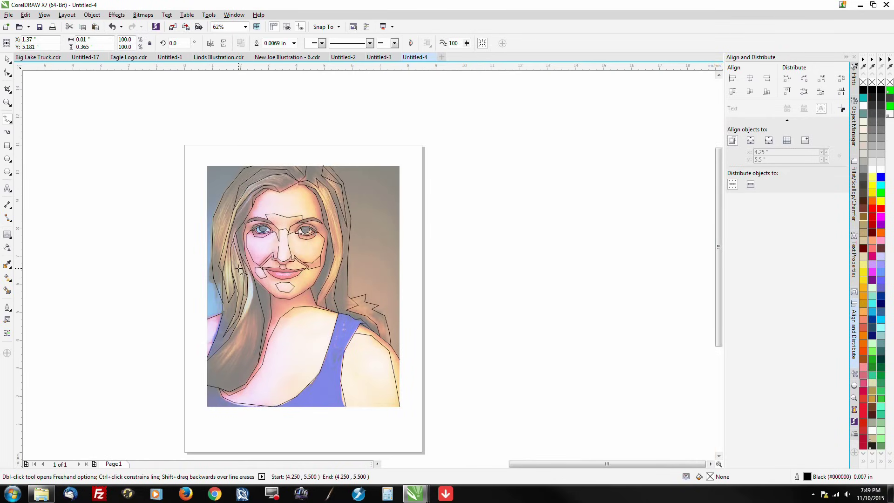
{"action": "scroll", "coordinate": [255, 281], "scroll_direction": "up", "scroll_amount": 2}
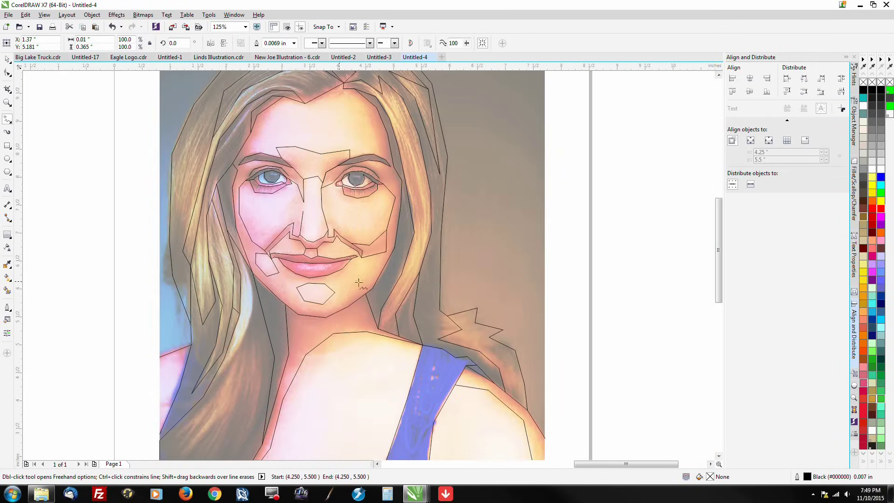
{"action": "scroll", "coordinate": [459, 225], "scroll_direction": "down", "scroll_amount": 2}
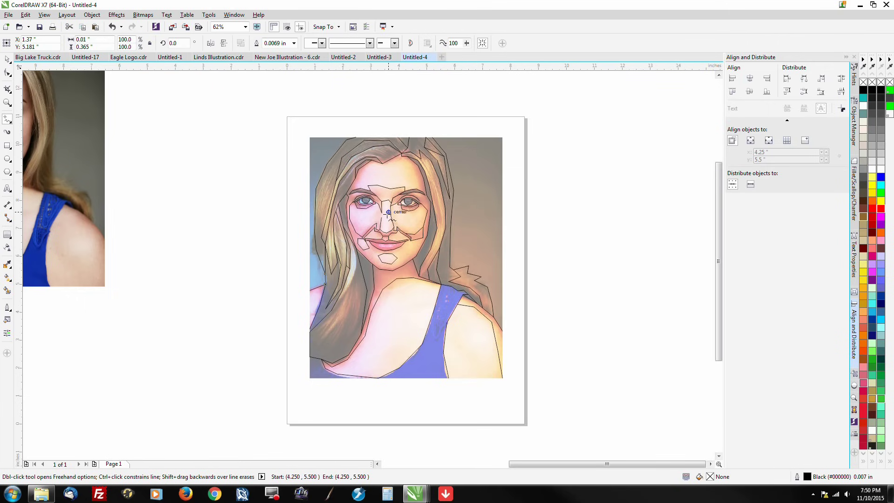
{"action": "scroll", "coordinate": [388, 213], "scroll_direction": "up", "scroll_amount": 2}
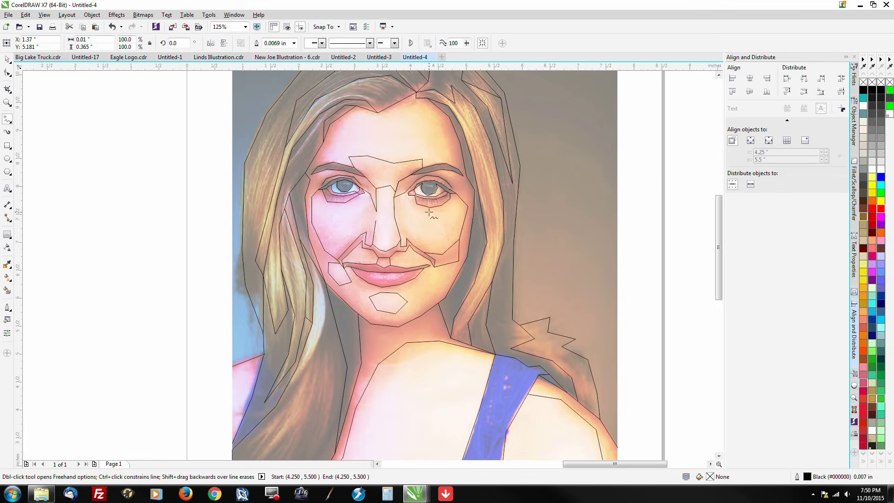
{"action": "scroll", "coordinate": [387, 278], "scroll_direction": "up", "scroll_amount": 1}
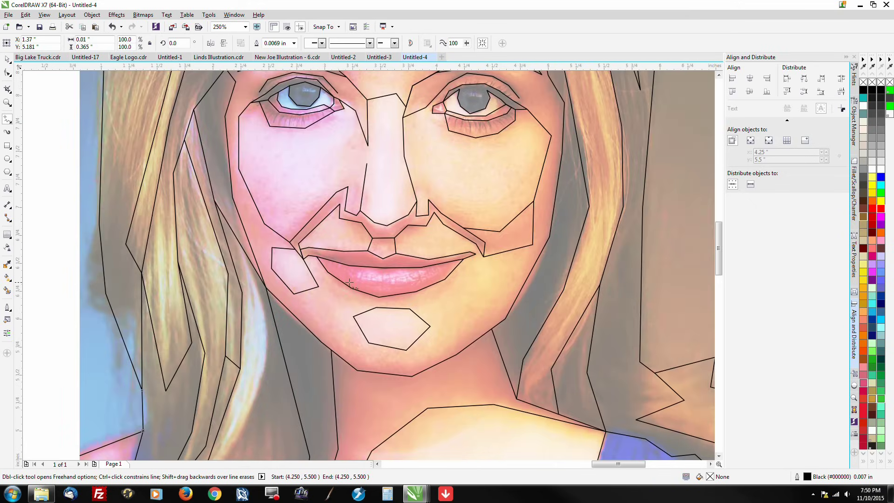
{"action": "scroll", "coordinate": [359, 267], "scroll_direction": "down", "scroll_amount": 1}
{"action": "scroll", "coordinate": [328, 210], "scroll_direction": "up", "scroll_amount": 1}
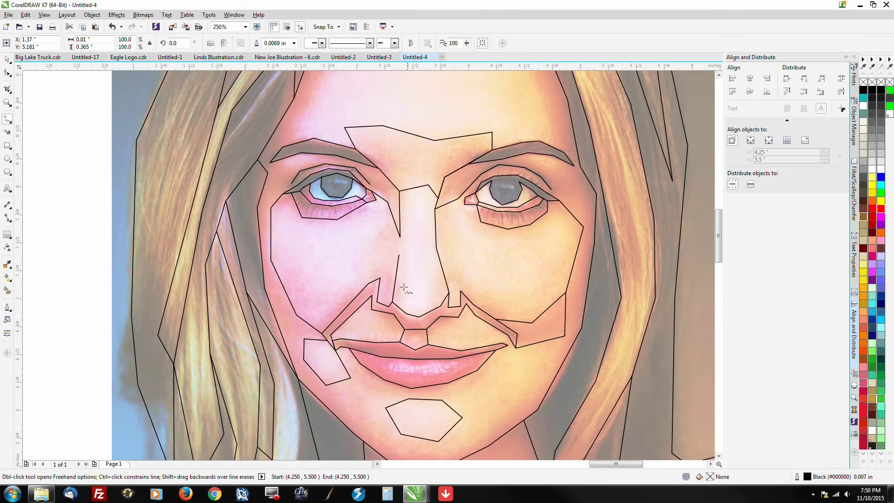
{"action": "scroll", "coordinate": [394, 282], "scroll_direction": "down", "scroll_amount": 1}
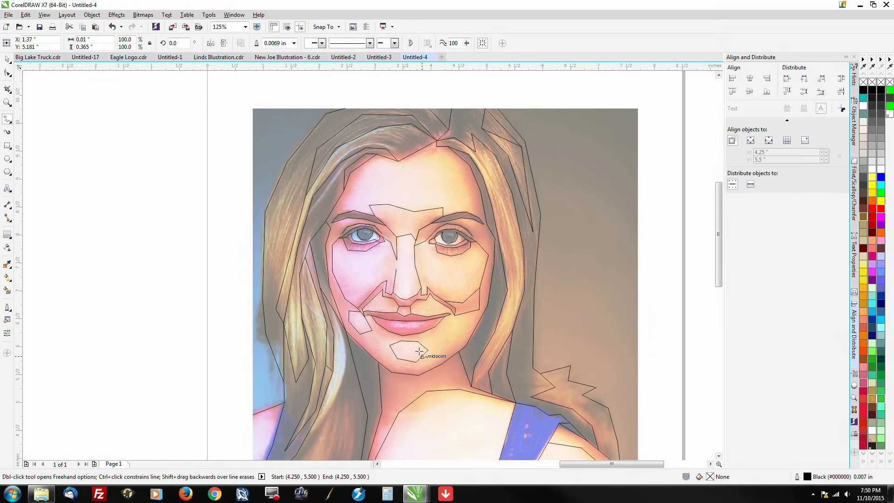
{"action": "scroll", "coordinate": [371, 344], "scroll_direction": "up", "scroll_amount": 1}
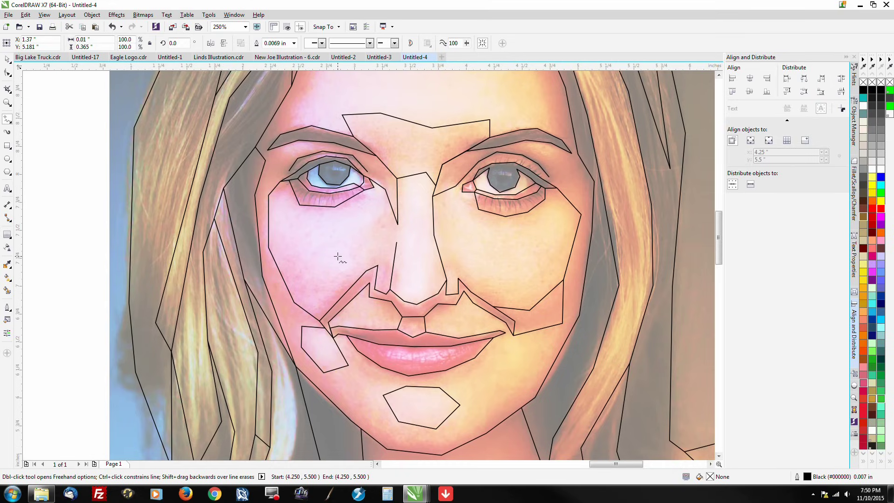
{"action": "scroll", "coordinate": [338, 253], "scroll_direction": "down", "scroll_amount": 1}
{"action": "scroll", "coordinate": [345, 188], "scroll_direction": "up", "scroll_amount": 1}
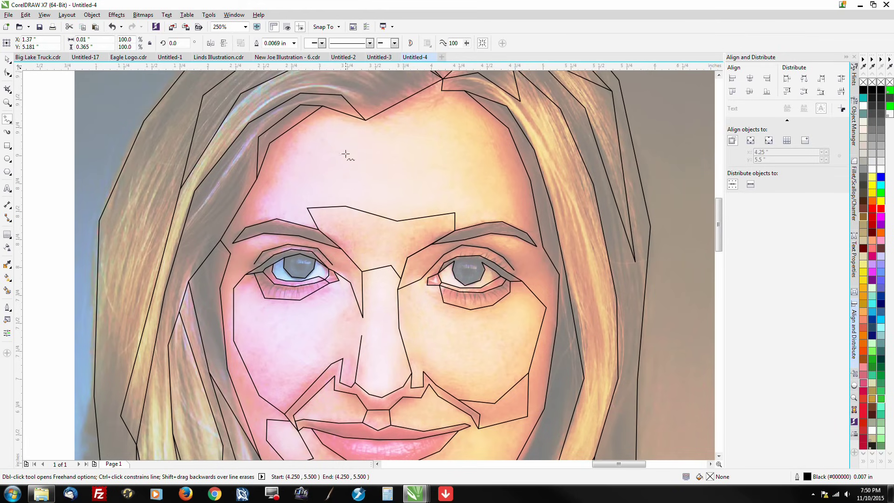
{"action": "scroll", "coordinate": [421, 269], "scroll_direction": "down", "scroll_amount": 1}
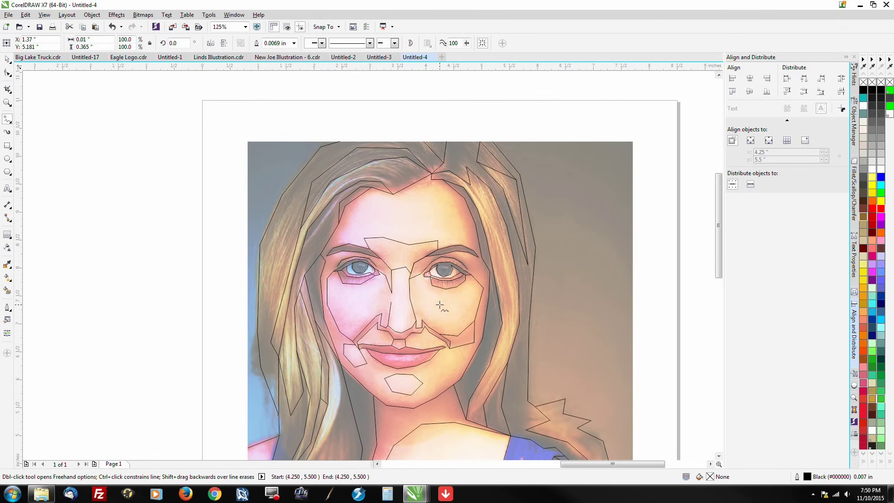
{"action": "scroll", "coordinate": [439, 306], "scroll_direction": "up", "scroll_amount": 1}
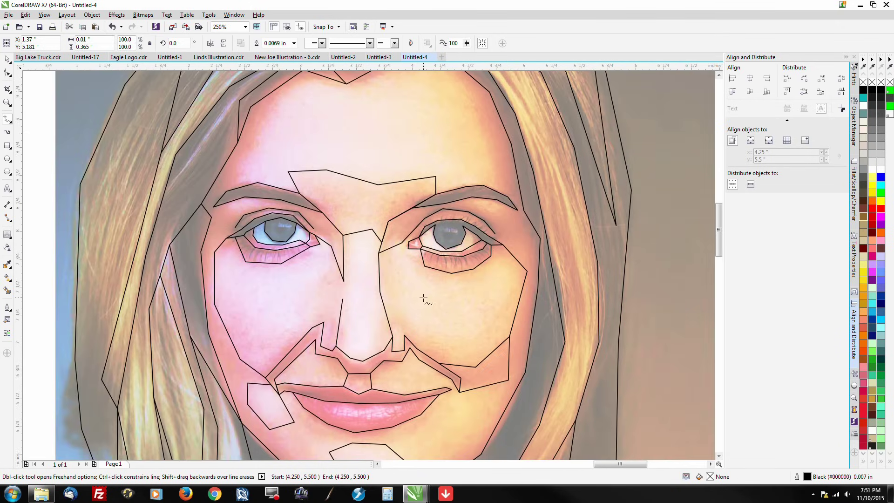
{"action": "scroll", "coordinate": [423, 298], "scroll_direction": "down", "scroll_amount": 1}
{"action": "scroll", "coordinate": [413, 326], "scroll_direction": "up", "scroll_amount": 1}
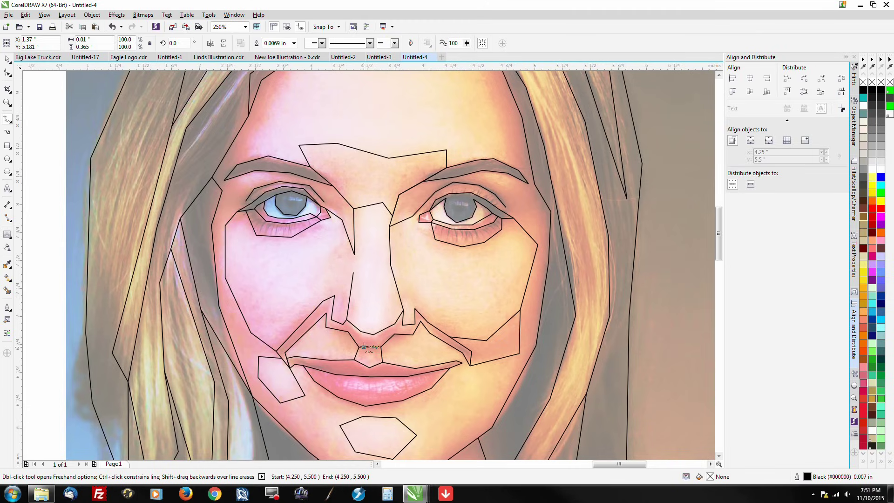
{"action": "scroll", "coordinate": [364, 347], "scroll_direction": "down", "scroll_amount": 2}
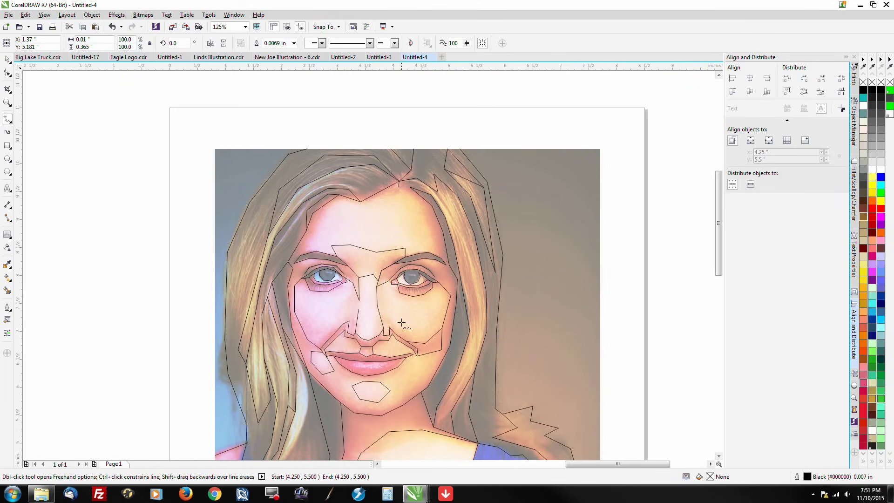
{"action": "scroll", "coordinate": [419, 331], "scroll_direction": "up", "scroll_amount": 2}
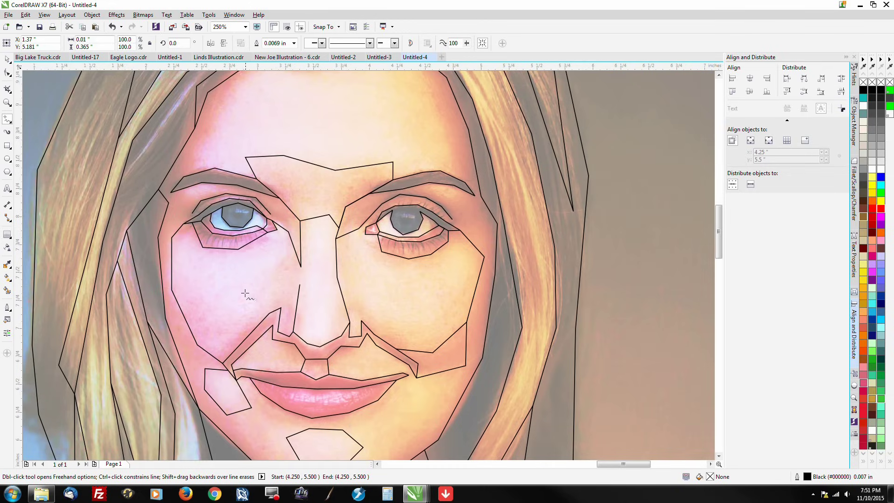
Draw a small four-sided shape about 0.08 by 0.06 in at the centre of the cool-lit eye's iris.
{"action": "scroll", "coordinate": [261, 222], "scroll_direction": "up", "scroll_amount": 4}
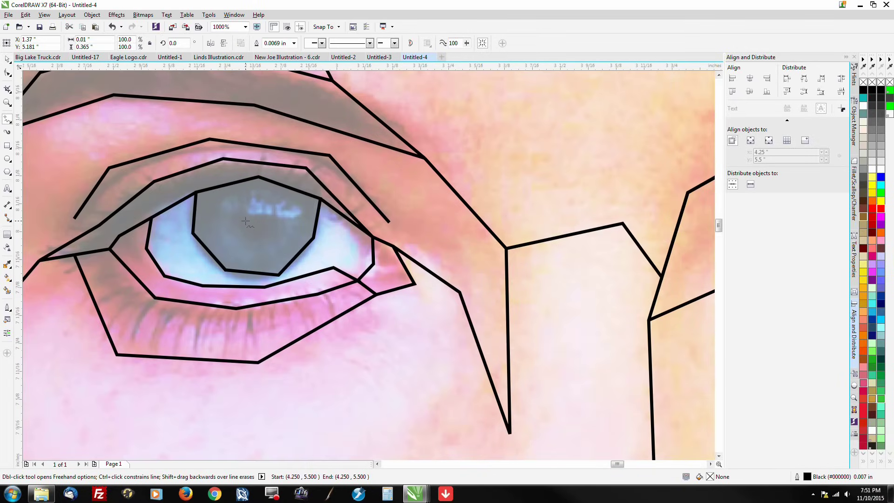
{"action": "left_click", "coordinate": [240, 213]}
{"action": "left_click", "coordinate": [246, 237]}
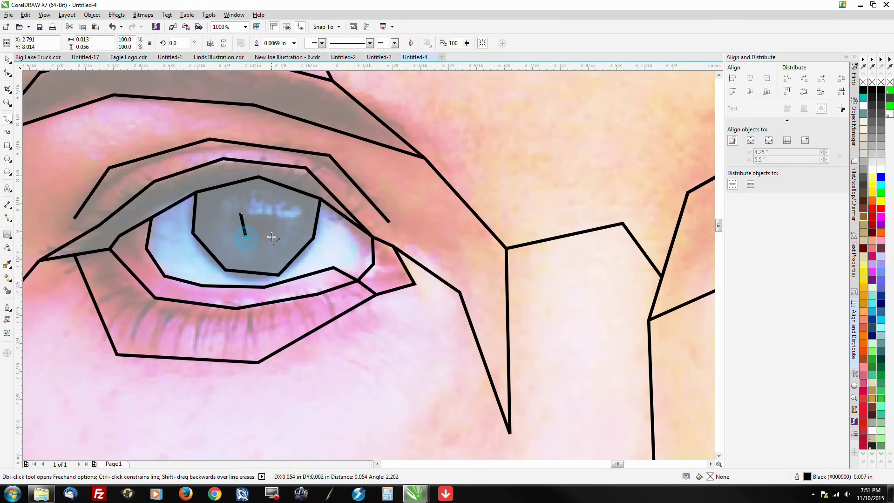
{"action": "left_click", "coordinate": [273, 233]}
{"action": "left_click", "coordinate": [275, 213]}
{"action": "left_click", "coordinate": [240, 213]}
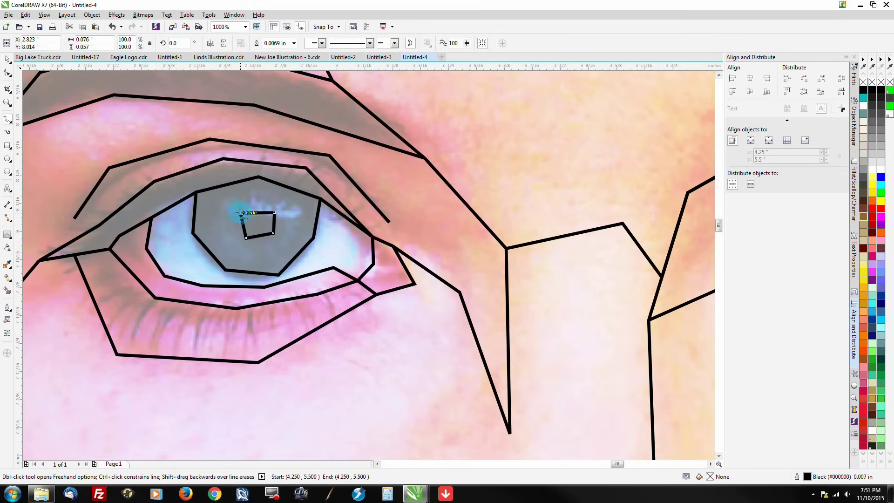
Divide the central shape diagonally and connect it with straight facet lines to the iris outline's inner side and upper corners.
{"action": "left_click", "coordinate": [272, 233]}
{"action": "left_click", "coordinate": [313, 237]}
{"action": "left_click", "coordinate": [275, 212]}
{"action": "left_click", "coordinate": [320, 199]}
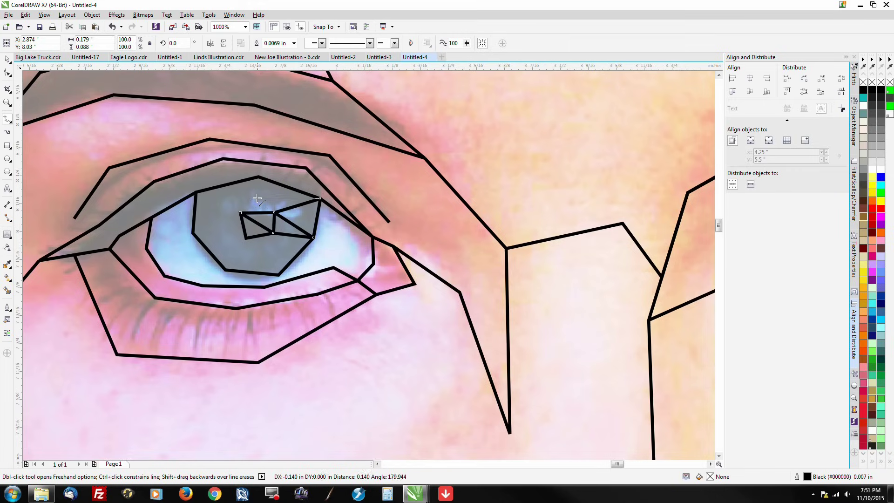
{"action": "left_click", "coordinate": [197, 194]}
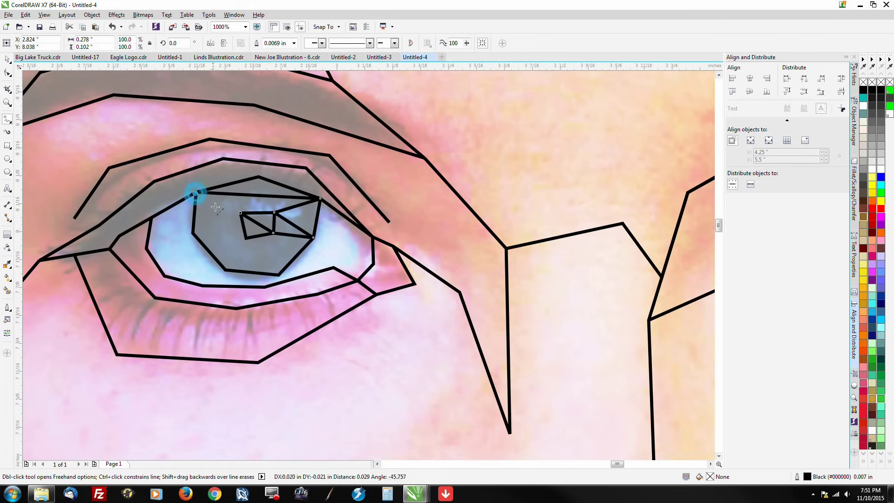
{"action": "left_click", "coordinate": [240, 213]}
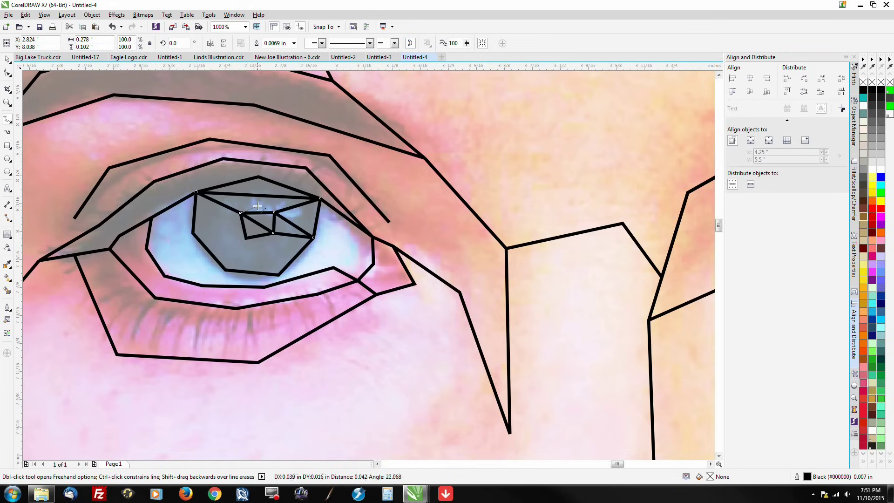
Add a triangular peak above the central shape and connect its lower corner to the iris outline's outer and bottom nodes.
{"action": "left_click", "coordinate": [258, 197]}
{"action": "left_click", "coordinate": [276, 213]}
{"action": "left_click", "coordinate": [238, 213]}
{"action": "left_click", "coordinate": [193, 232]}
{"action": "left_click", "coordinate": [245, 237]}
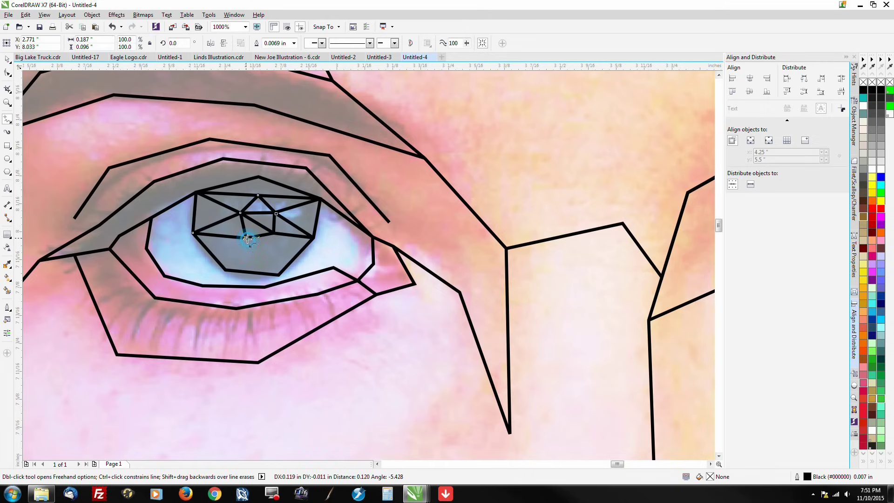
{"action": "left_click", "coordinate": [226, 270]}
{"action": "left_click", "coordinate": [245, 238]}
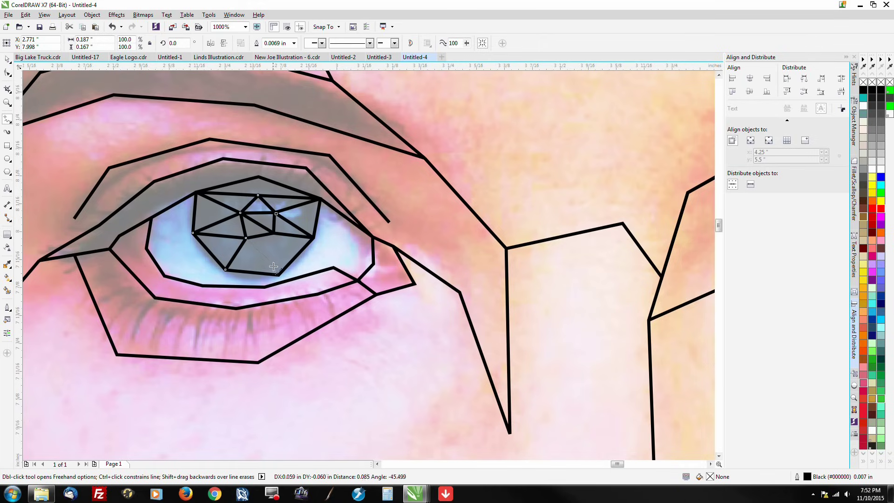
{"action": "left_click", "coordinate": [278, 274]}
Add zigzag facet lines between the bottom of the iris and the lower edge of the eye white.
{"action": "scroll", "coordinate": [298, 269], "scroll_direction": "up", "scroll_amount": 1}
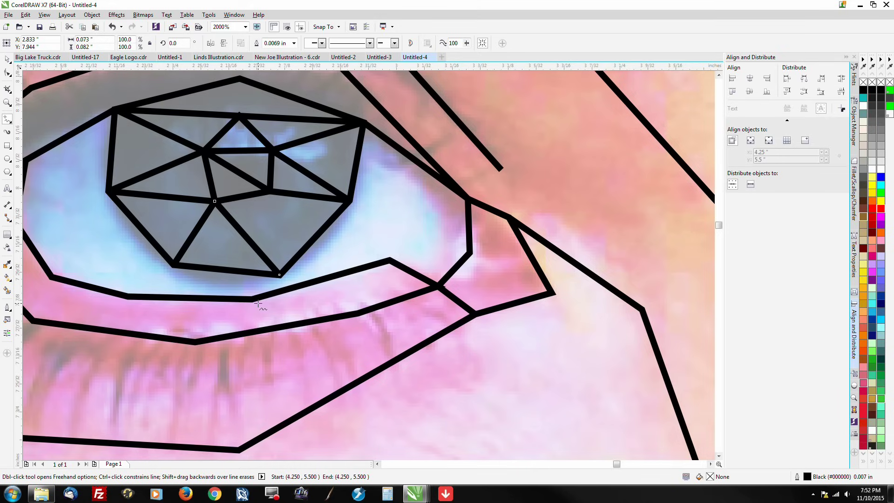
{"action": "left_click", "coordinate": [128, 296]}
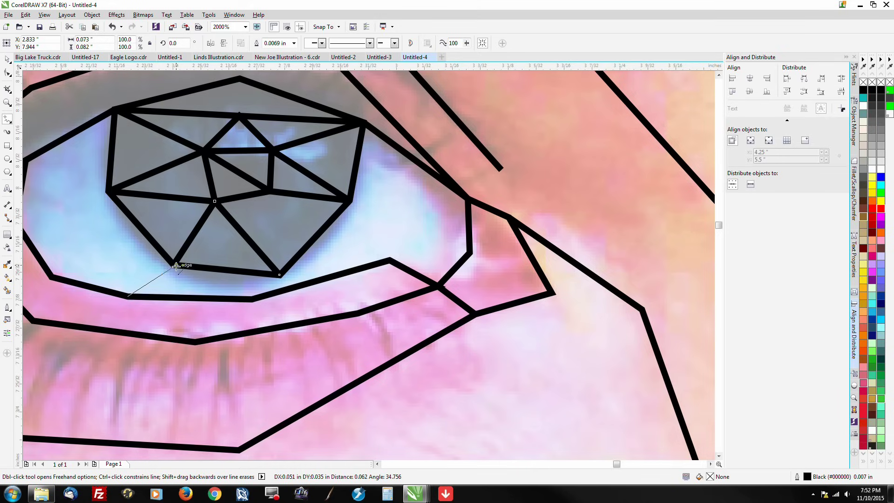
{"action": "left_click", "coordinate": [174, 265]}
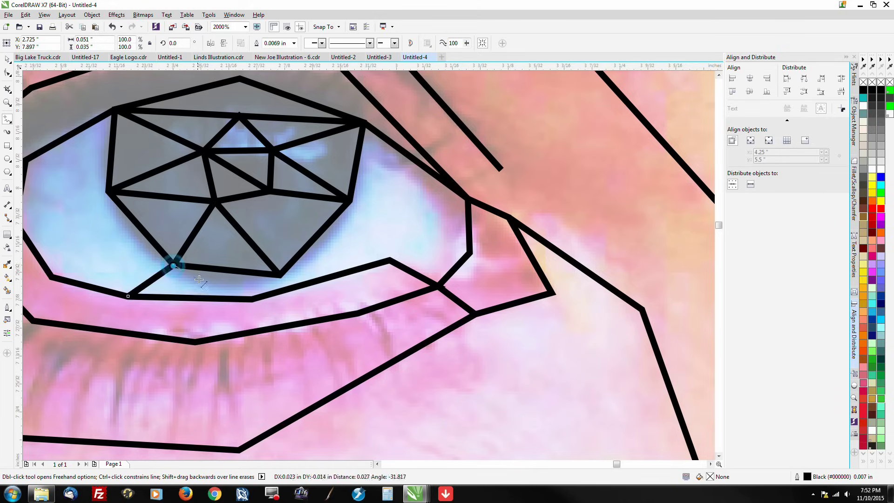
{"action": "left_click", "coordinate": [251, 299]}
{"action": "left_click", "coordinate": [278, 274]}
Continue the facet lines across the eye white between the iris's side node and the eye's inner corner.
{"action": "left_click", "coordinate": [389, 260]}
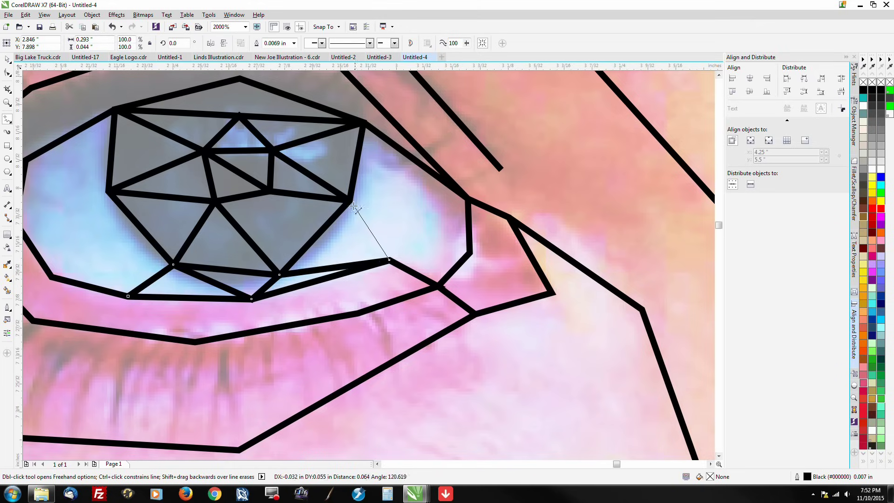
{"action": "left_click", "coordinate": [349, 200]}
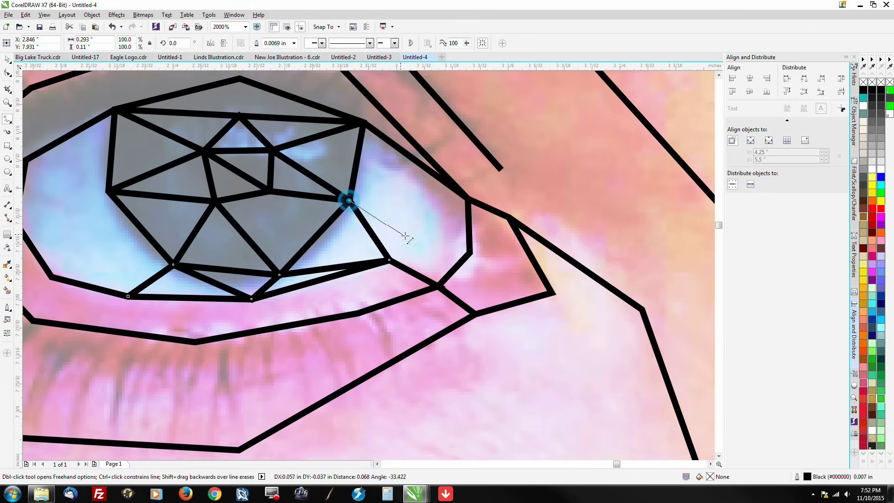
{"action": "left_click", "coordinate": [469, 253]}
{"action": "left_click", "coordinate": [390, 260]}
{"action": "left_click", "coordinate": [469, 253]}
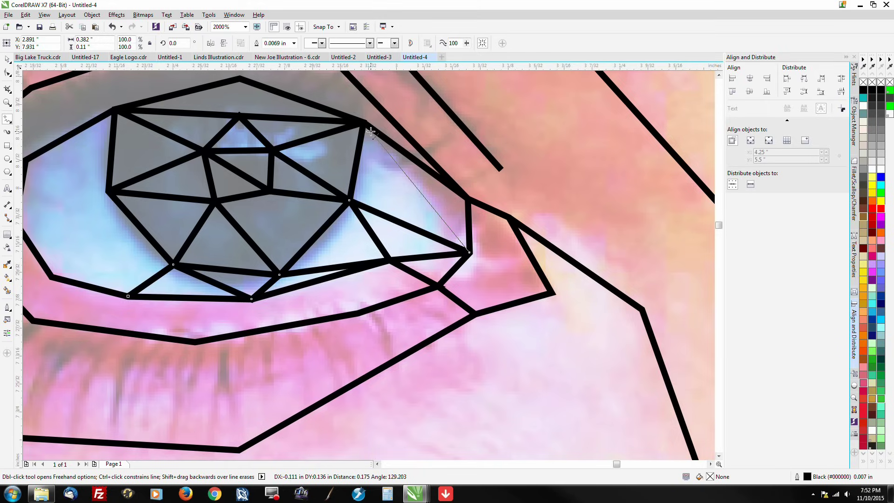
{"action": "left_click", "coordinate": [507, 260]}
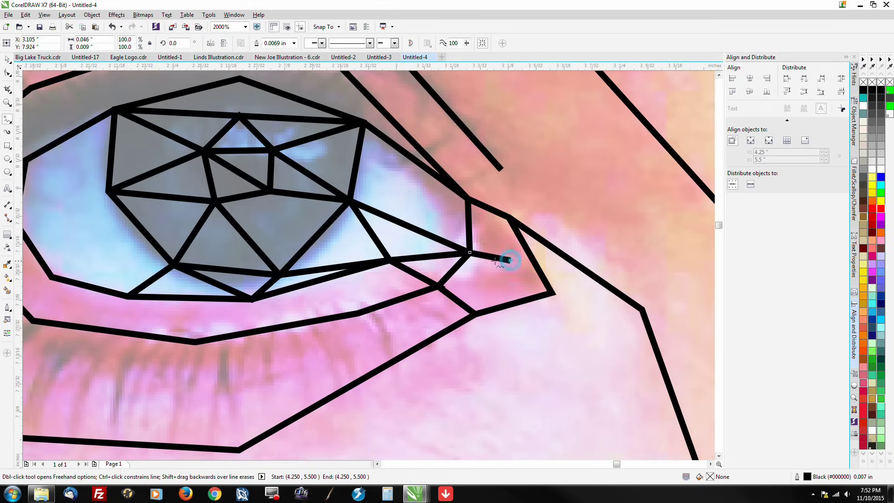
{"action": "key", "text": "ctrl+z"}
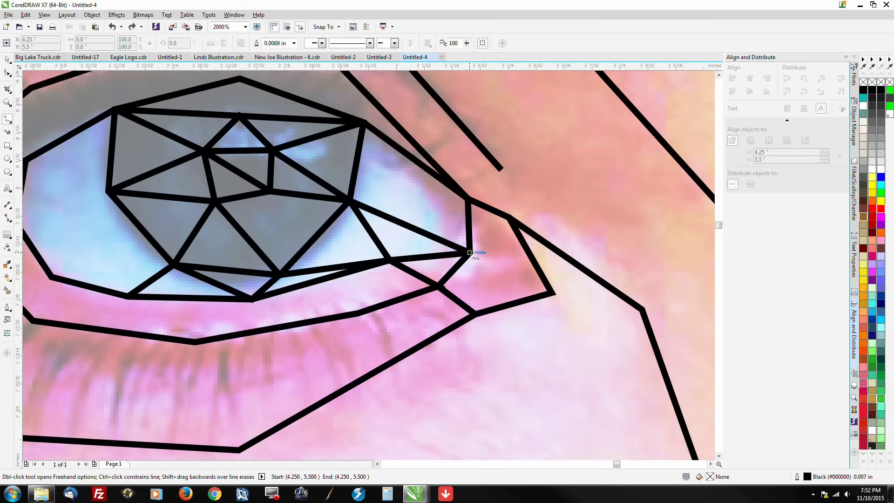
{"action": "left_click", "coordinate": [470, 253]}
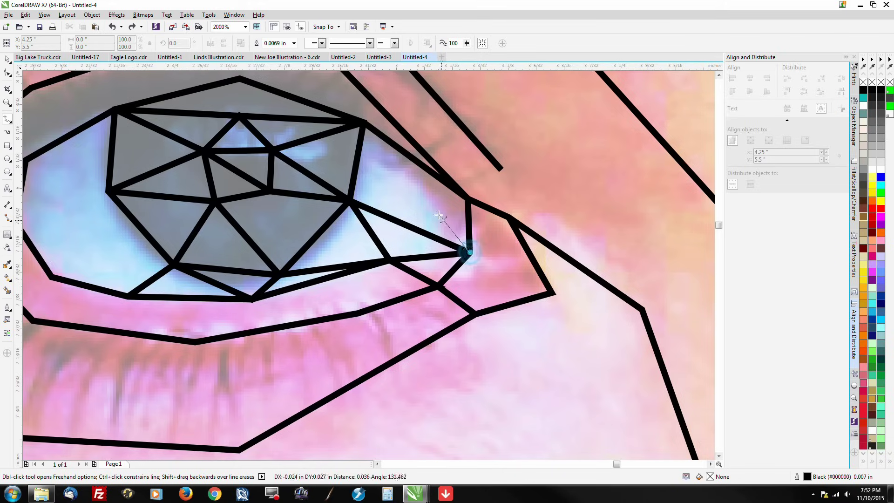
{"action": "left_click", "coordinate": [363, 123]}
{"action": "key", "text": "ctrl+z"}
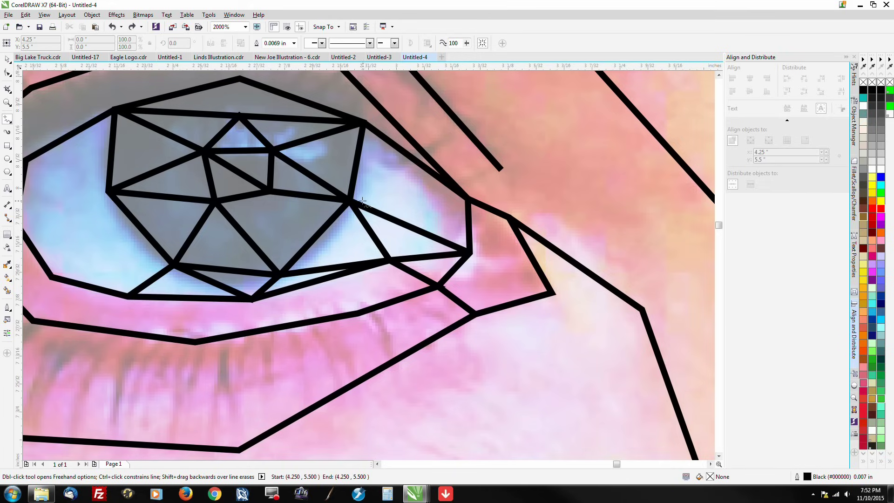
{"action": "left_click", "coordinate": [349, 199]}
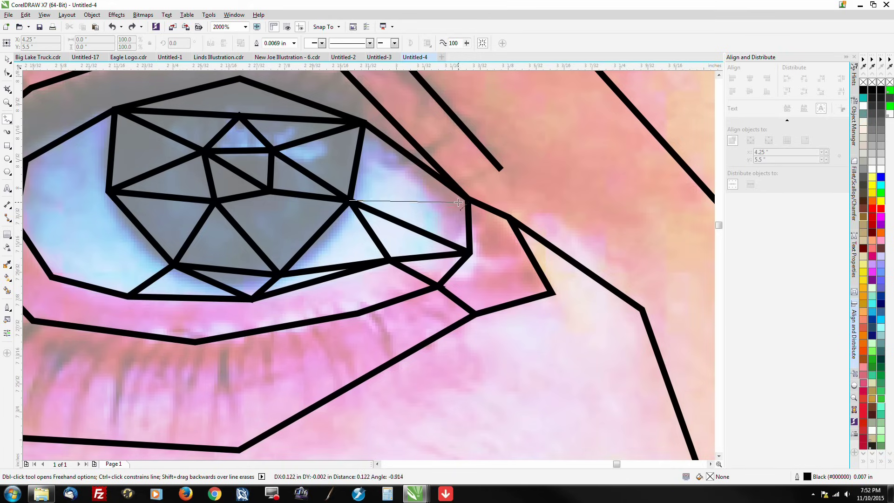
{"action": "left_click", "coordinate": [466, 199]}
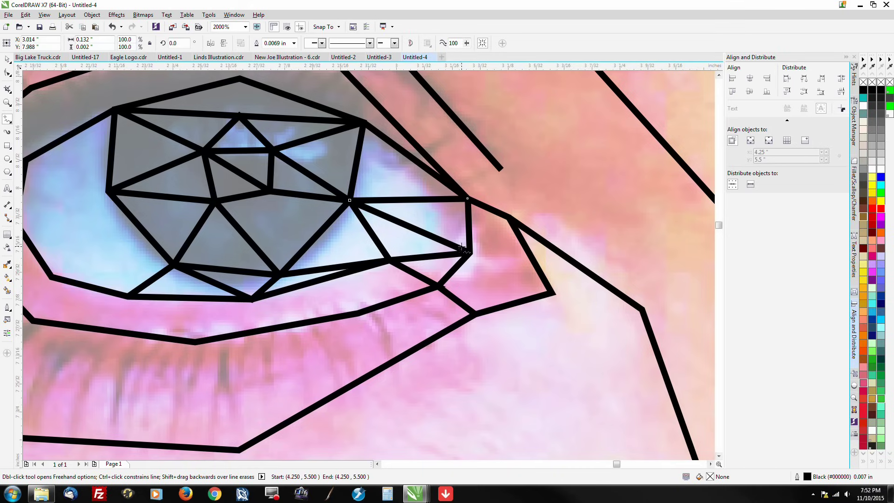
{"action": "key", "text": "ctrl+z"}
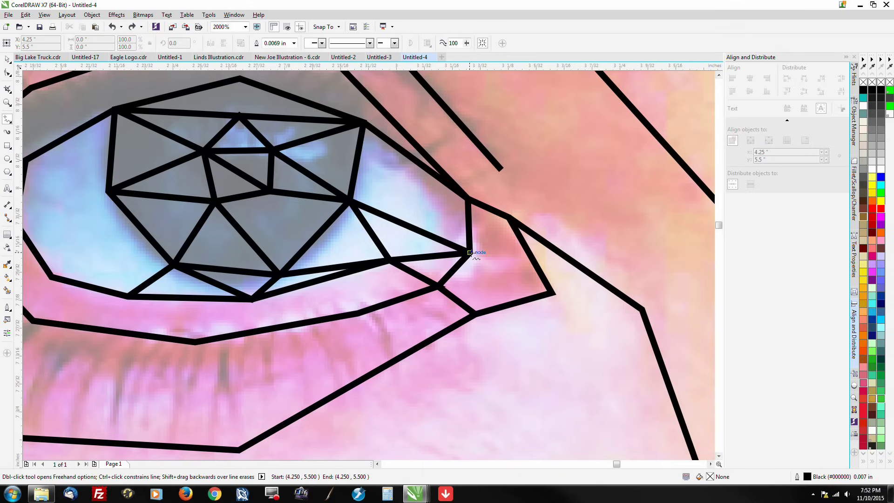
Join the eye's inner corner to the iris outline's nearest upper corner with a straight line across the eye white.
{"action": "left_click", "coordinate": [469, 252]}
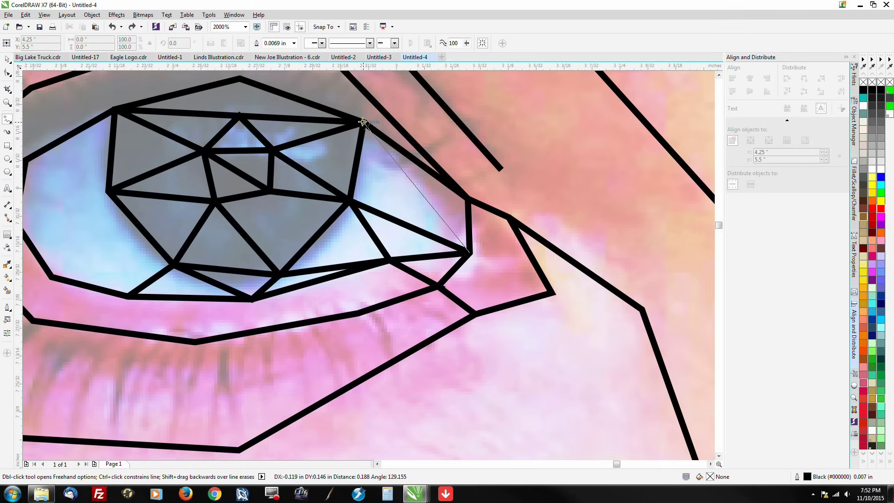
{"action": "left_click", "coordinate": [363, 122]}
{"action": "scroll", "coordinate": [240, 186], "scroll_direction": "down", "scroll_amount": 1}
{"action": "scroll", "coordinate": [163, 191], "scroll_direction": "up", "scroll_amount": 1}
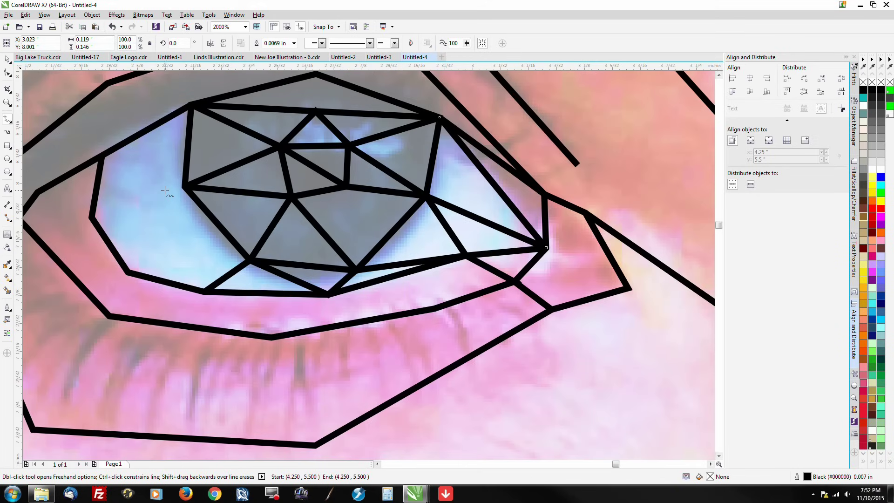
Fan facet lines from the iris outline's outer node across the outer part of the eye white.
{"action": "left_click", "coordinate": [103, 156]}
{"action": "left_click", "coordinate": [185, 186]}
{"action": "left_click", "coordinate": [91, 217]}
{"action": "left_click", "coordinate": [185, 186]}
{"action": "left_click", "coordinate": [128, 273]}
{"action": "left_click", "coordinate": [186, 187]}
{"action": "left_click", "coordinate": [205, 292]}
Divide the narrow lower lid rim with facet lines between the eye white's lower edge and the lid line, up to the inner corner.
{"action": "scroll", "coordinate": [205, 292], "scroll_direction": "down", "scroll_amount": 1}
{"action": "double_click", "coordinate": [364, 320]}
{"action": "left_click", "coordinate": [296, 274]}
{"action": "left_click", "coordinate": [420, 277]}
{"action": "left_click", "coordinate": [363, 319]}
{"action": "scroll", "coordinate": [368, 319], "scroll_direction": "down", "scroll_amount": 1}
{"action": "scroll", "coordinate": [327, 364], "scroll_direction": "up", "scroll_amount": 1}
{"action": "left_click", "coordinate": [460, 233]}
{"action": "double_click", "coordinate": [566, 246]}
{"action": "left_click", "coordinate": [566, 246]}
{"action": "left_click", "coordinate": [684, 248]}
{"action": "scroll", "coordinate": [405, 306], "scroll_direction": "down", "scroll_amount": 1}
Add zigzag facet lines across the outer half of the lower lid area, ending near the eye's outer corner.
{"action": "left_click", "coordinate": [405, 290]}
{"action": "double_click", "coordinate": [286, 337]}
{"action": "double_click", "coordinate": [324, 280]}
{"action": "left_click", "coordinate": [243, 237]}
{"action": "scroll", "coordinate": [270, 228], "scroll_direction": "up", "scroll_amount": 1}
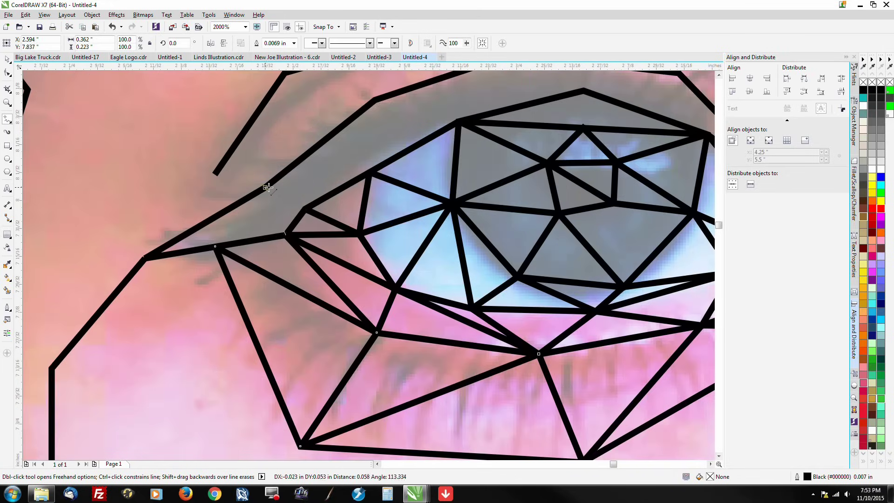
Add facet lines between the upper lid crease and the upper edge of the eye.
{"action": "scroll", "coordinate": [459, 122], "scroll_direction": "down", "scroll_amount": 2}
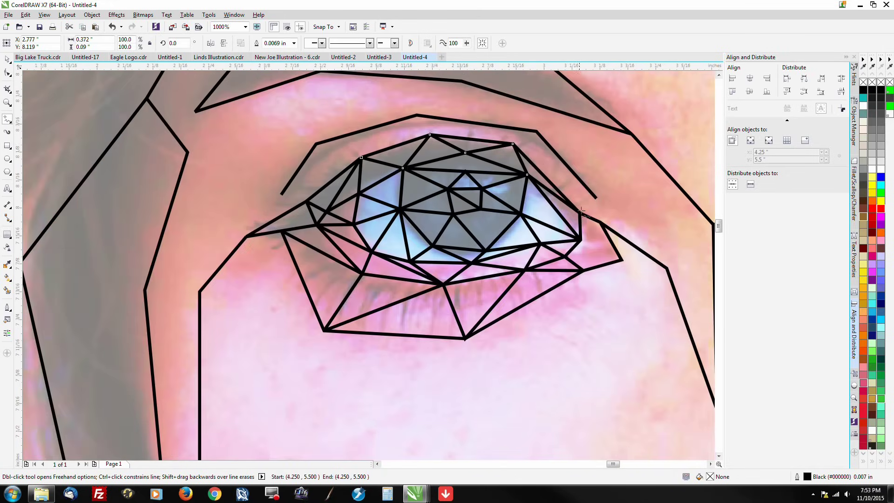
{"action": "left_click", "coordinate": [316, 144]}
{"action": "left_click", "coordinate": [360, 158]}
{"action": "left_click", "coordinate": [281, 194]}
{"action": "left_click", "coordinate": [306, 200]}
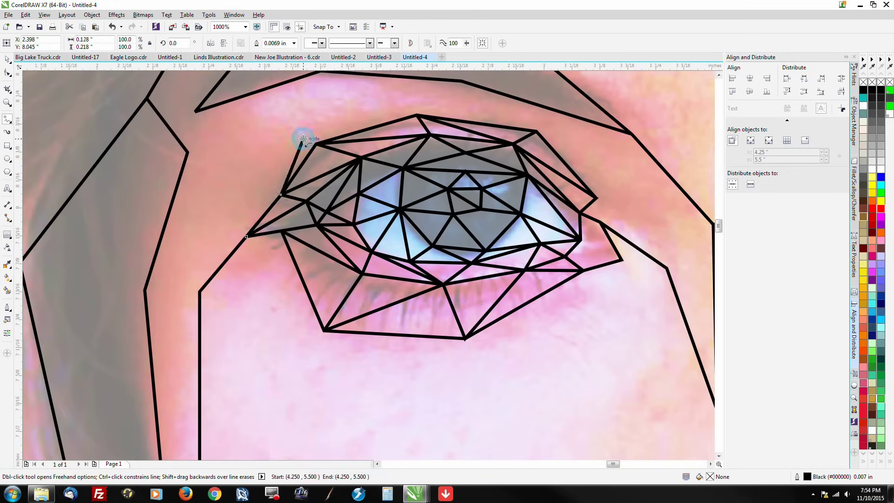
Move the facet line's node off the crease's outer bend to just inside it, forming a narrow strip under the crease.
{"action": "left_click", "coordinate": [332, 148]}
{"action": "scroll", "coordinate": [371, 124], "scroll_direction": "up", "scroll_amount": 1}
{"action": "key", "text": "F10"}
{"action": "left_click", "coordinate": [280, 171]}
{"action": "left_click_drag", "start_coordinate": [260, 165], "coordinate": [293, 175]}
{"action": "left_click", "coordinate": [10, 122]}
{"action": "left_click", "coordinate": [51, 119]}
{"action": "key", "text": "Escape"}
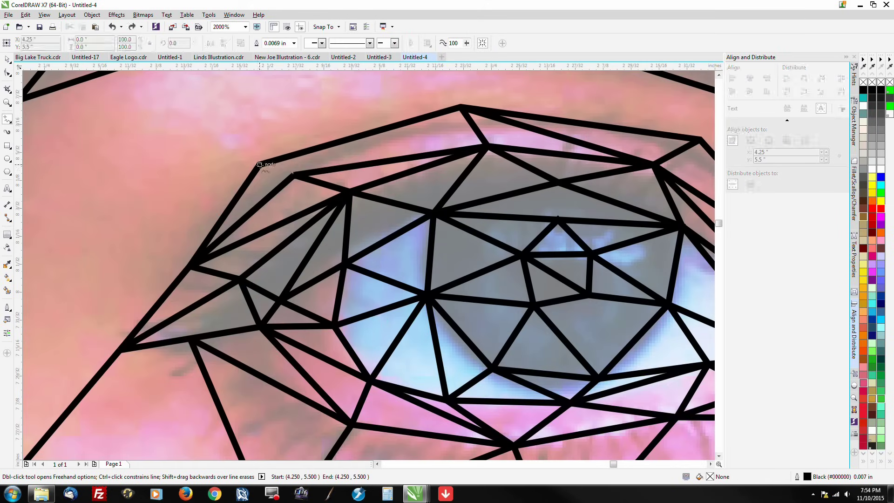
Extend the inner crease line to the crease's peak and move its end node slightly below the peak.
{"action": "double_click", "coordinate": [293, 175]}
{"action": "left_click", "coordinate": [470, 123]}
{"action": "key", "text": "F10"}
{"action": "left_click_drag", "start_coordinate": [460, 106], "coordinate": [472, 123]}
{"action": "key", "text": "F5"}
Divide the strip at the crease's peak, extend its inner line towards the nose-side bend, and move the end node below that bend.
{"action": "left_click", "coordinate": [293, 175]}
{"action": "left_click", "coordinate": [461, 107]}
{"action": "left_click", "coordinate": [472, 124]}
{"action": "left_click", "coordinate": [699, 140]}
{"action": "scroll", "coordinate": [401, 137], "scroll_direction": "down", "scroll_amount": 1}
{"action": "scroll", "coordinate": [553, 140], "scroll_direction": "up", "scroll_amount": 2}
{"action": "key", "text": "F10"}
{"action": "left_click_drag", "start_coordinate": [545, 132], "coordinate": [508, 150]}
{"action": "scroll", "coordinate": [508, 150], "scroll_direction": "down", "scroll_amount": 1}
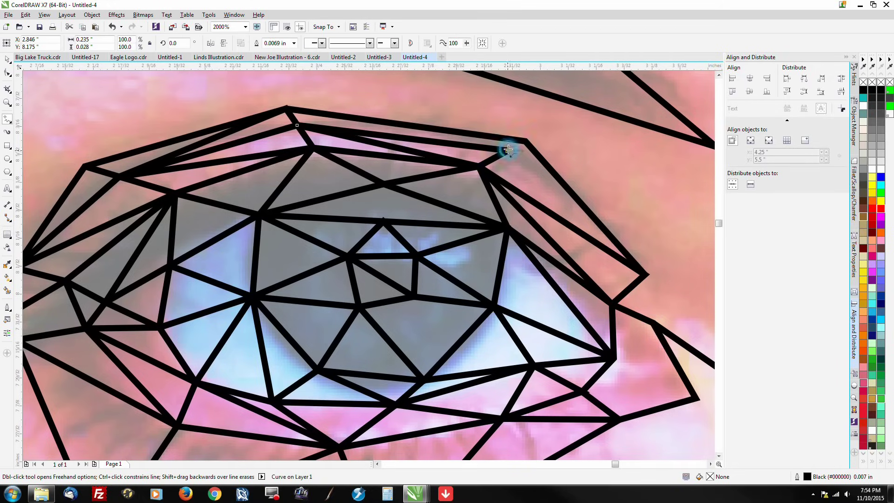
Connect the crease's inner end to the nose bridge node and the eyebrow's inner tip with facet lines.
{"action": "scroll", "coordinate": [435, 182], "scroll_direction": "down", "scroll_amount": 1}
{"action": "left_click", "coordinate": [540, 228]}
{"action": "left_click", "coordinate": [656, 253]}
{"action": "left_click", "coordinate": [575, 164]}
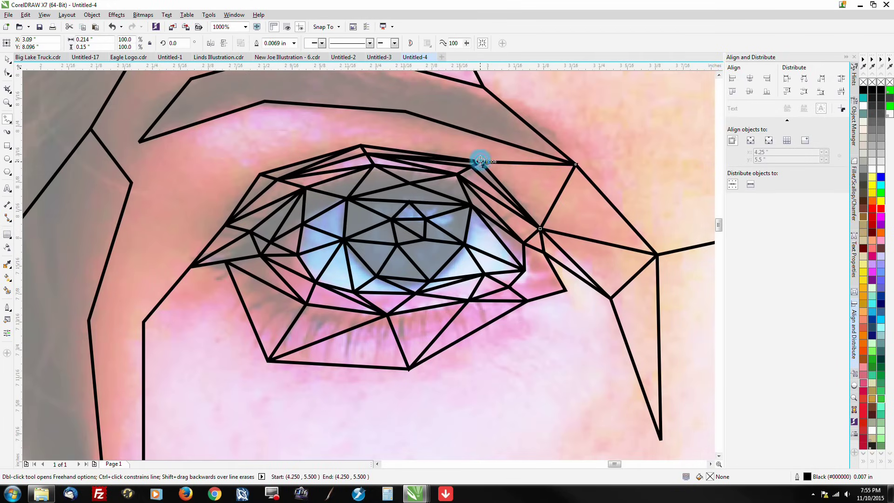
Fill the area between the upper lid crease and the eyebrow's lower edge with triangular facet lines.
{"action": "double_click", "coordinate": [480, 162]}
{"action": "double_click", "coordinate": [405, 111]}
{"action": "double_click", "coordinate": [361, 145]}
{"action": "left_click", "coordinate": [139, 142]}
{"action": "left_click", "coordinate": [265, 102]}
{"action": "left_click", "coordinate": [361, 145]}
{"action": "left_click", "coordinate": [260, 174]}
{"action": "double_click", "coordinate": [139, 142]}
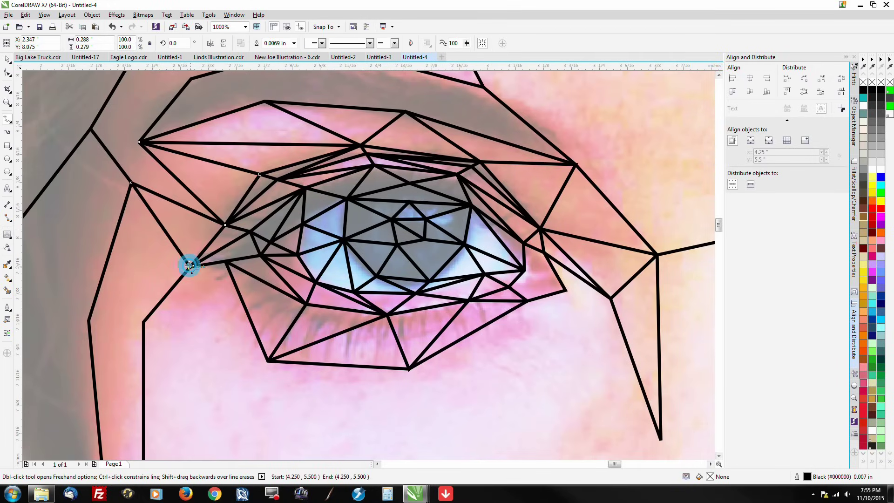
Connect the eye's outer corner to the face-side outline and the cheek outline with facet lines.
{"action": "double_click", "coordinate": [190, 266]}
{"action": "double_click", "coordinate": [88, 320]}
{"action": "left_click", "coordinate": [143, 321]}
Build the triangular facets of the narrow crease band above the other eye.
{"action": "scroll", "coordinate": [143, 321], "scroll_direction": "down", "scroll_amount": 1}
{"action": "scroll", "coordinate": [138, 252], "scroll_direction": "up", "scroll_amount": 1}
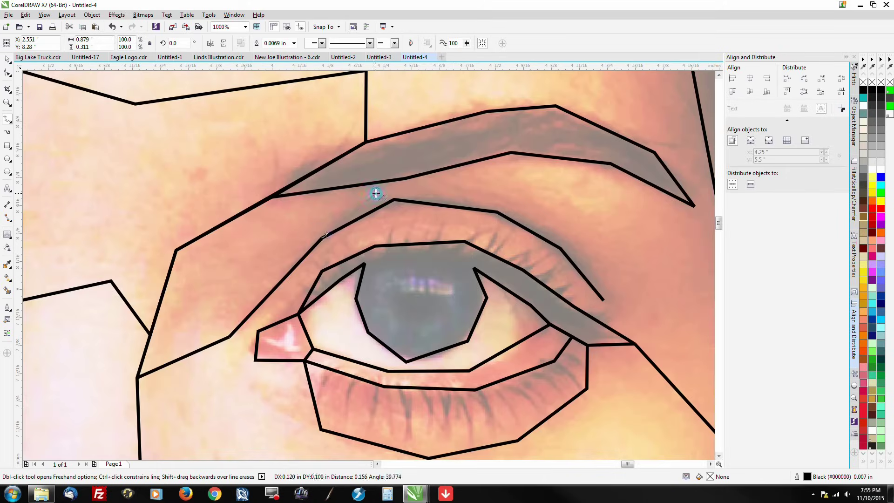
{"action": "left_click", "coordinate": [444, 190]}
{"action": "left_click", "coordinate": [512, 208]}
{"action": "left_click", "coordinate": [577, 241]}
{"action": "left_click", "coordinate": [603, 299]}
{"action": "left_click", "coordinate": [560, 248]}
{"action": "left_click", "coordinate": [497, 212]}
{"action": "left_click", "coordinate": [394, 199]}
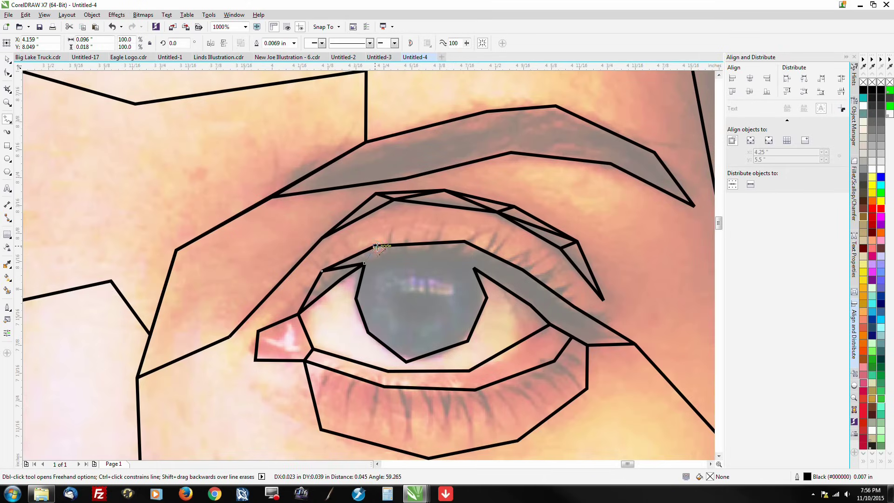
Divide the second eye's upper lash band into facets from above the iris to the outer corner.
{"action": "left_click", "coordinate": [473, 268]}
{"action": "left_click", "coordinate": [374, 245]}
{"action": "double_click", "coordinate": [455, 257]}
{"action": "left_click", "coordinate": [465, 241]}
{"action": "scroll", "coordinate": [489, 274], "scroll_direction": "up", "scroll_amount": 1}
{"action": "left_click", "coordinate": [473, 268]}
{"action": "double_click", "coordinate": [523, 270]}
{"action": "double_click", "coordinate": [530, 304]}
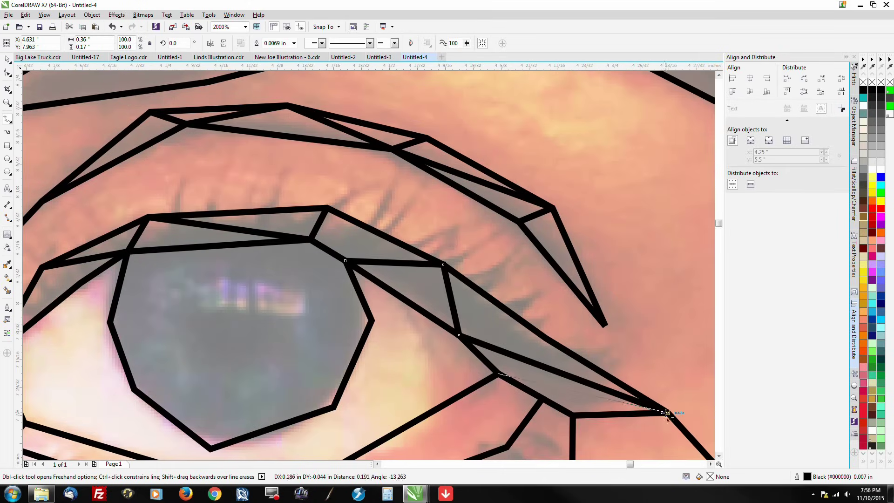
{"action": "left_click", "coordinate": [544, 399]}
Divide the second eye's white into facets around the sides and bottom of the iris.
{"action": "scroll", "coordinate": [492, 351], "scroll_direction": "down", "scroll_amount": 1}
{"action": "left_click", "coordinate": [453, 344]}
{"action": "double_click", "coordinate": [458, 374]}
{"action": "double_click", "coordinate": [402, 374]}
{"action": "left_click", "coordinate": [453, 344]}
{"action": "left_click", "coordinate": [402, 374]}
{"action": "double_click", "coordinate": [404, 404]}
{"action": "double_click", "coordinate": [341, 395]}
{"action": "double_click", "coordinate": [322, 404]}
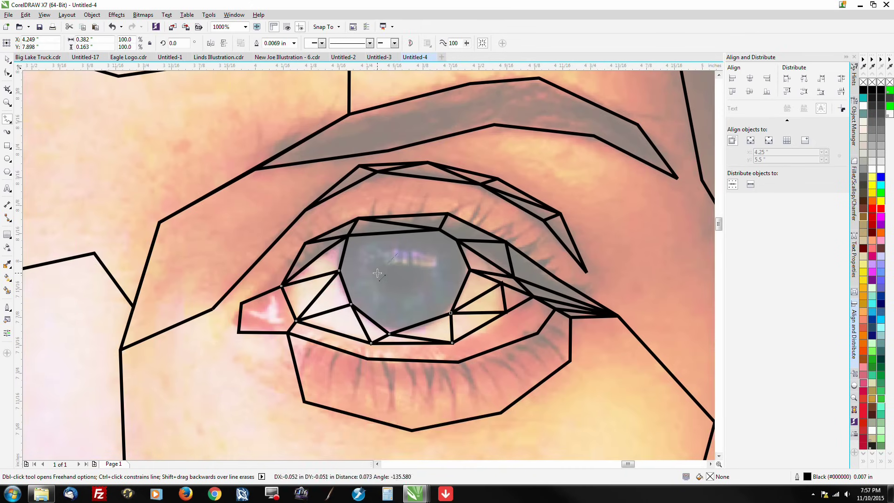
Draw a small faceted polygon at the centre of the second iris and connect it to the iris outline's upper and outer nodes.
{"action": "left_click", "coordinate": [402, 251]}
{"action": "scroll", "coordinate": [403, 272], "scroll_direction": "up", "scroll_amount": 1}
{"action": "left_click", "coordinate": [358, 272]}
{"action": "double_click", "coordinate": [448, 249]}
{"action": "left_click", "coordinate": [510, 208]}
{"action": "left_click", "coordinate": [537, 267]}
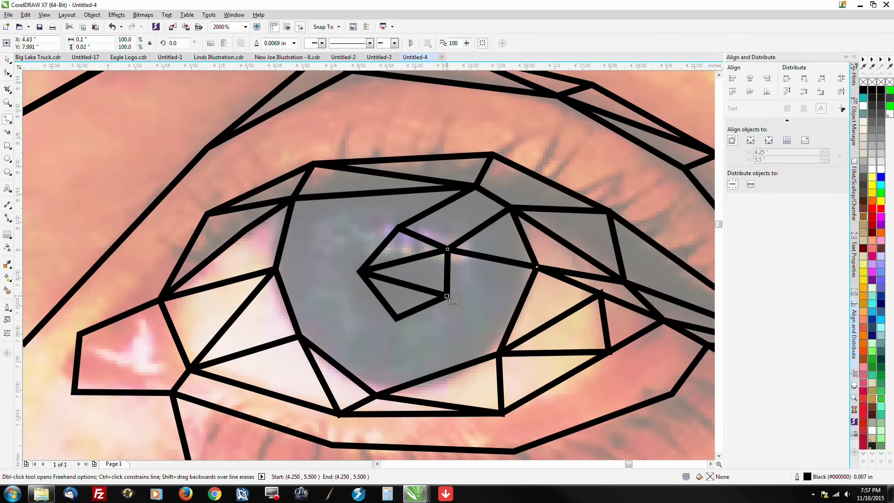
Connect the central polygon's remaining corners to the second iris outline's lower, inner and upper nodes.
{"action": "double_click", "coordinate": [498, 353]}
{"action": "left_click", "coordinate": [446, 296]}
{"action": "double_click", "coordinate": [376, 395]}
{"action": "double_click", "coordinate": [396, 319]}
{"action": "double_click", "coordinate": [300, 336]}
{"action": "double_click", "coordinate": [360, 272]}
{"action": "double_click", "coordinate": [276, 270]}
{"action": "double_click", "coordinate": [399, 228]}
{"action": "left_click", "coordinate": [293, 199]}
Add zigzag facet lines across the second eye's lower lid and link them to the inner corner and nose-side outline.
{"action": "scroll", "coordinate": [175, 400], "scroll_direction": "down", "scroll_amount": 1}
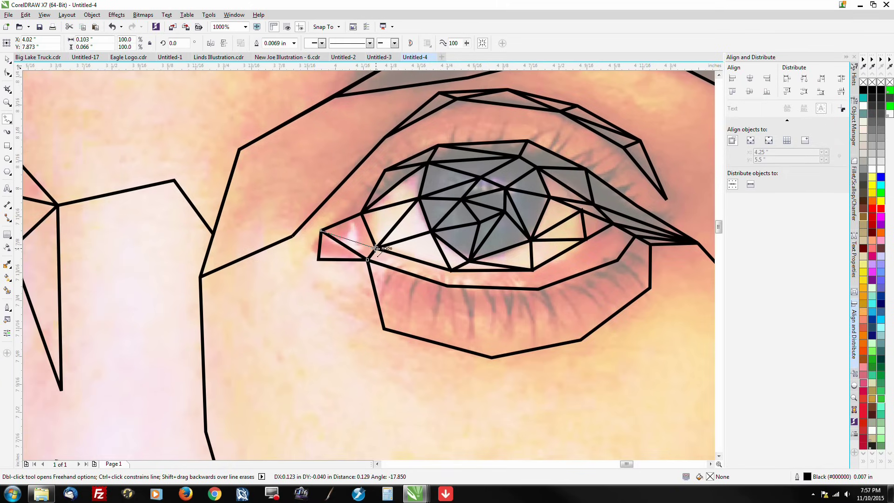
{"action": "left_click", "coordinate": [580, 339]}
{"action": "left_click", "coordinate": [538, 289]}
{"action": "left_click", "coordinate": [492, 357]}
{"action": "left_click", "coordinate": [447, 285]}
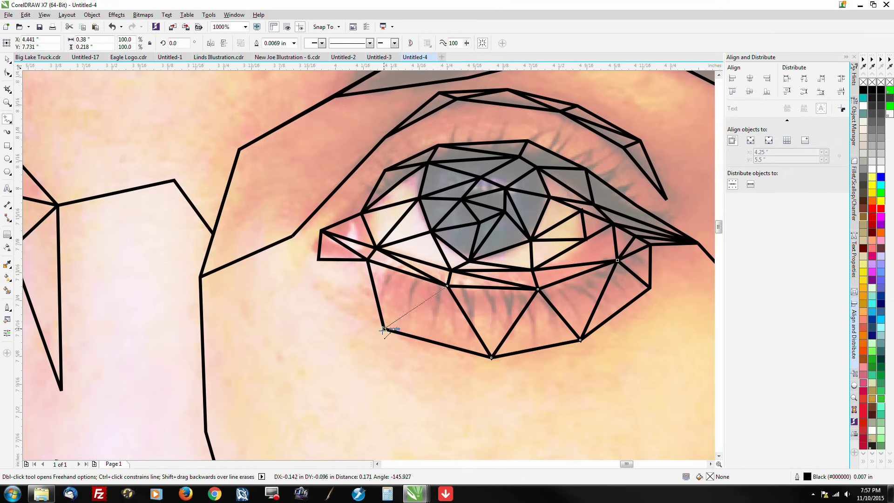
{"action": "left_click", "coordinate": [384, 329]}
{"action": "left_click", "coordinate": [318, 259]}
{"action": "left_click", "coordinate": [292, 236]}
Add zigzag facet lines across the second eye's upper lid between the lash band and the crease band.
{"action": "left_click", "coordinate": [384, 138]}
{"action": "left_click", "coordinate": [437, 146]}
{"action": "left_click", "coordinate": [456, 98]}
{"action": "left_click", "coordinate": [527, 140]}
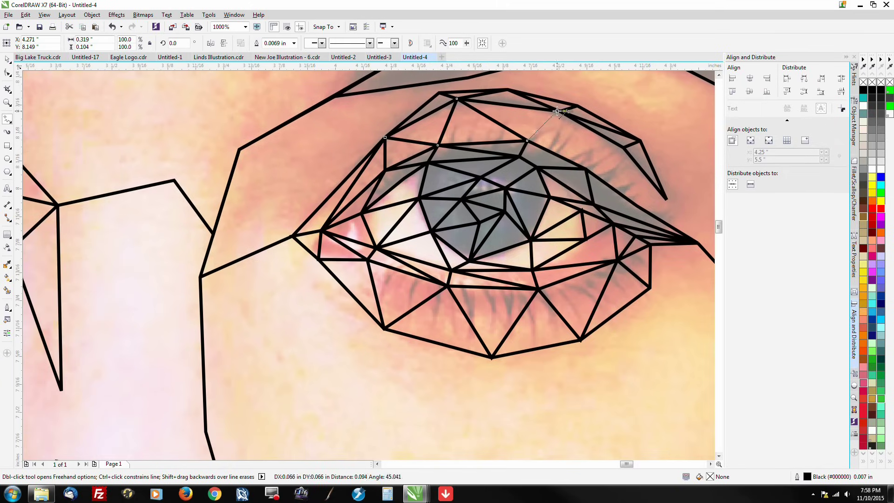
{"action": "left_click", "coordinate": [559, 112]}
{"action": "left_click", "coordinate": [585, 169]}
{"action": "left_click", "coordinate": [622, 150]}
{"action": "left_click", "coordinate": [636, 205]}
{"action": "left_click", "coordinate": [593, 204]}
{"action": "scroll", "coordinate": [588, 209], "scroll_direction": "up", "scroll_amount": 1}
{"action": "scroll", "coordinate": [484, 233], "scroll_direction": "down", "scroll_amount": 1}
{"action": "left_click", "coordinate": [561, 219]}
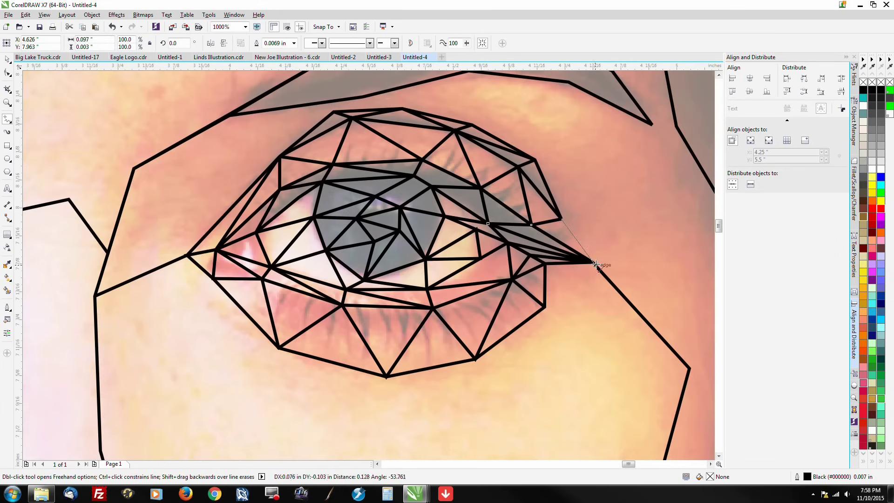
Add facet lines between the second eye's crease band and the lower edge of its eyebrow.
{"action": "left_click", "coordinate": [652, 126]}
{"action": "left_click", "coordinate": [561, 219]}
{"action": "left_click", "coordinate": [568, 82]}
{"action": "left_click", "coordinate": [534, 159]}
{"action": "left_click", "coordinate": [568, 82]}
{"action": "left_click", "coordinate": [471, 125]}
{"action": "scroll", "coordinate": [485, 125], "scroll_direction": "down", "scroll_amount": 1}
{"action": "scroll", "coordinate": [471, 73], "scroll_direction": "up", "scroll_amount": 1}
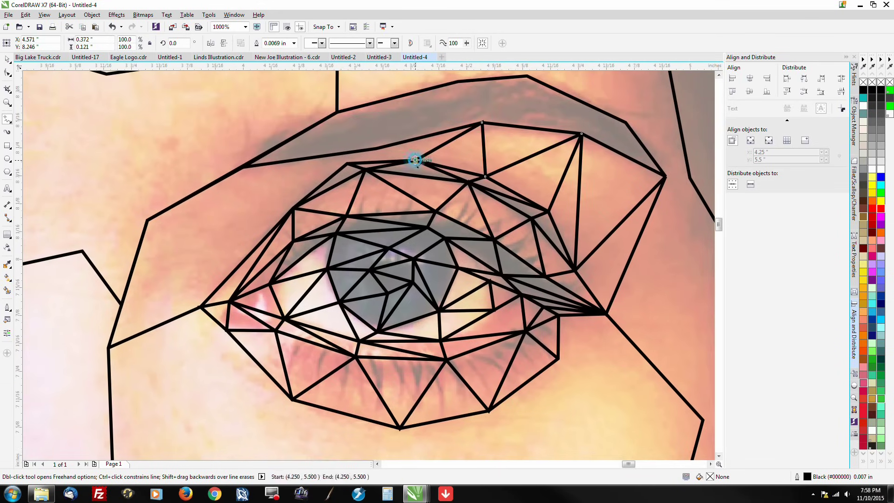
{"action": "scroll", "coordinate": [360, 236], "scroll_direction": "down", "scroll_amount": 2}
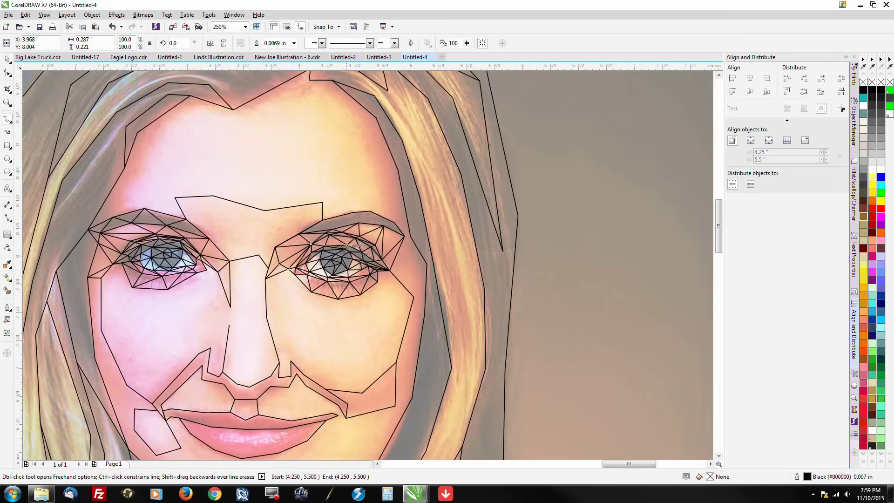
Divide the area between the eyebrows above the nose bridge into facets from the bridge to the inner eyebrow and brow-line nodes.
{"action": "scroll", "coordinate": [359, 235], "scroll_direction": "up", "scroll_amount": 2}
{"action": "scroll", "coordinate": [361, 182], "scroll_direction": "down", "scroll_amount": 1}
{"action": "left_click", "coordinate": [231, 249]}
{"action": "left_click", "coordinate": [132, 215]}
{"action": "left_click", "coordinate": [244, 160]}
{"action": "left_click", "coordinate": [87, 177]}
{"action": "left_click", "coordinate": [140, 130]}
Divide the cool side of the forehead into facets between the hairline nodes and the brow-line nodes.
{"action": "scroll", "coordinate": [140, 133], "scroll_direction": "left", "scroll_amount": 2}
{"action": "scroll", "coordinate": [391, 143], "scroll_direction": "down", "scroll_amount": 1}
{"action": "left_click", "coordinate": [345, 116]}
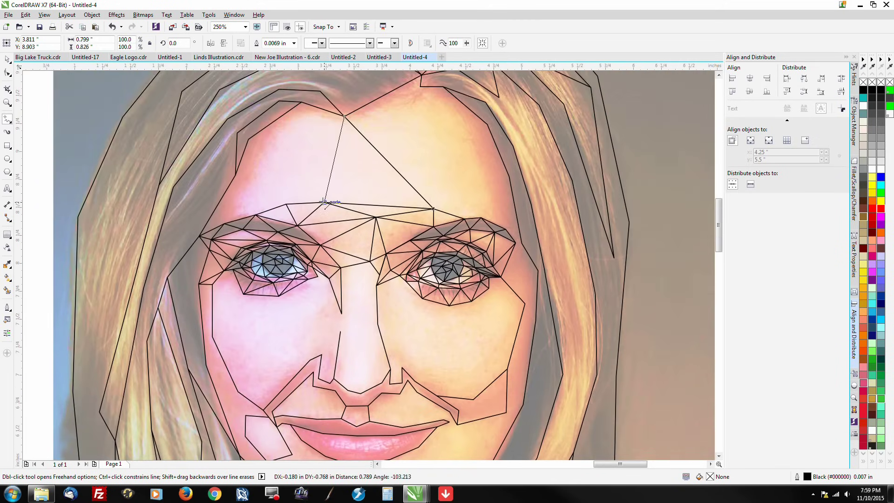
{"action": "left_click", "coordinate": [256, 215]}
{"action": "key", "text": "ctrl+z"}
{"action": "left_click", "coordinate": [249, 139]}
{"action": "left_click", "coordinate": [256, 216]}
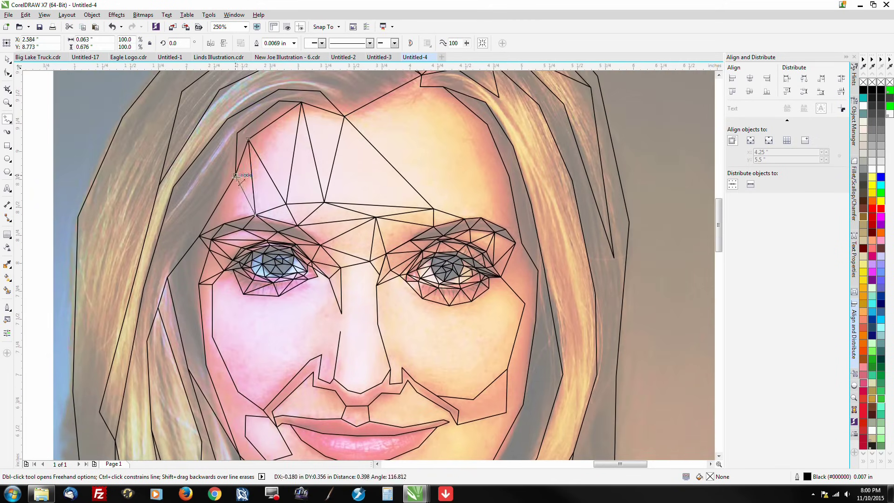
Add facet lines across the warm side of the forehead from the parting of the hairline to the brow line.
{"action": "double_click", "coordinate": [420, 86]}
{"action": "left_click", "coordinate": [345, 116]}
{"action": "left_click", "coordinate": [421, 87]}
{"action": "double_click", "coordinate": [485, 123]}
{"action": "key", "text": "ctrl+z"}
{"action": "key", "text": "ctrl+z"}
{"action": "left_click", "coordinate": [420, 87]}
{"action": "double_click", "coordinate": [468, 126]}
Link the warm-side temple nodes to the outer half of the eyebrow and the face outline.
{"action": "double_click", "coordinate": [488, 185]}
{"action": "left_click", "coordinate": [487, 185]}
{"action": "left_click", "coordinate": [509, 177]}
{"action": "scroll", "coordinate": [506, 221], "scroll_direction": "up", "scroll_amount": 1}
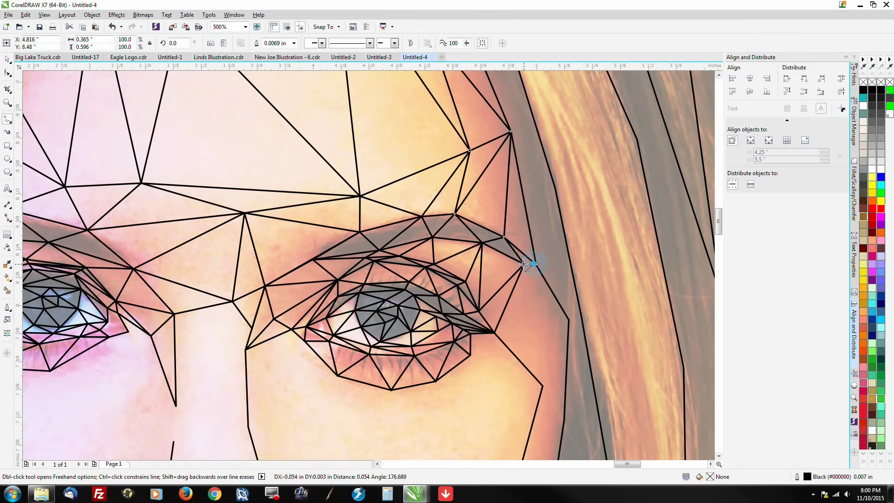
{"action": "scroll", "coordinate": [518, 303], "scroll_direction": "down", "scroll_amount": 1}
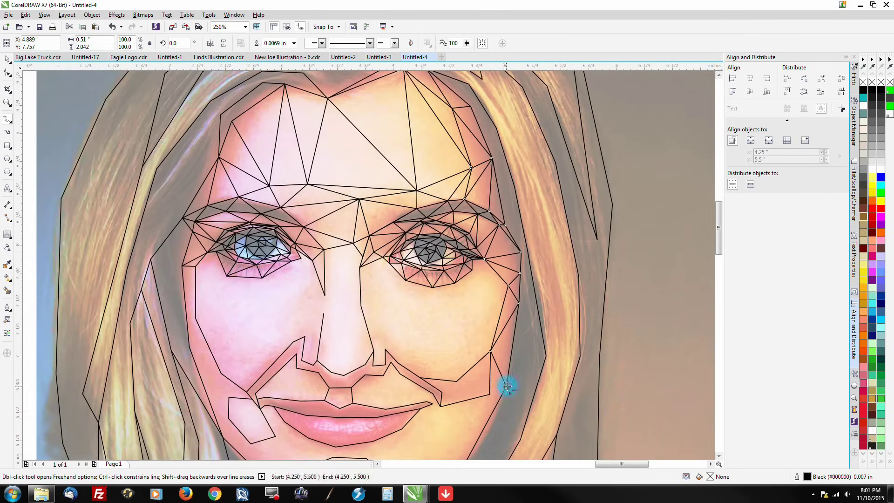
Divide the warm side's outer cheek and jaw into facets between the smile-fold shape, the face outline and the cheek outline.
{"action": "left_click", "coordinate": [507, 386]}
{"action": "left_click", "coordinate": [489, 393]}
{"action": "scroll", "coordinate": [489, 394], "scroll_direction": "down", "scroll_amount": 1}
{"action": "left_click", "coordinate": [462, 405]}
{"action": "left_click", "coordinate": [491, 331]}
{"action": "left_click", "coordinate": [455, 318]}
{"action": "left_click", "coordinate": [507, 222]}
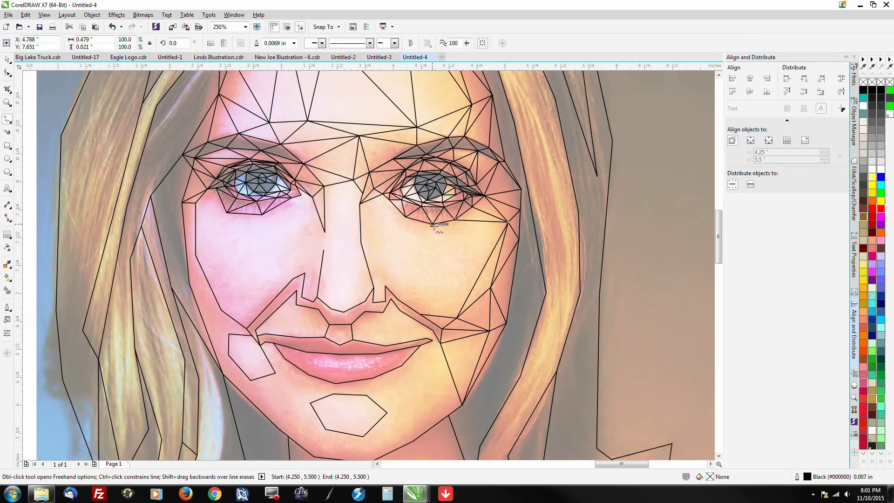
Add facet lines between the warm side of the nose, the lower eyelid and the top of the nostril wing.
{"action": "left_click", "coordinate": [359, 242]}
{"action": "left_click", "coordinate": [360, 203]}
{"action": "left_click", "coordinate": [406, 216]}
{"action": "left_click", "coordinate": [384, 250]}
{"action": "left_click", "coordinate": [432, 224]}
{"action": "left_click", "coordinate": [386, 285]}
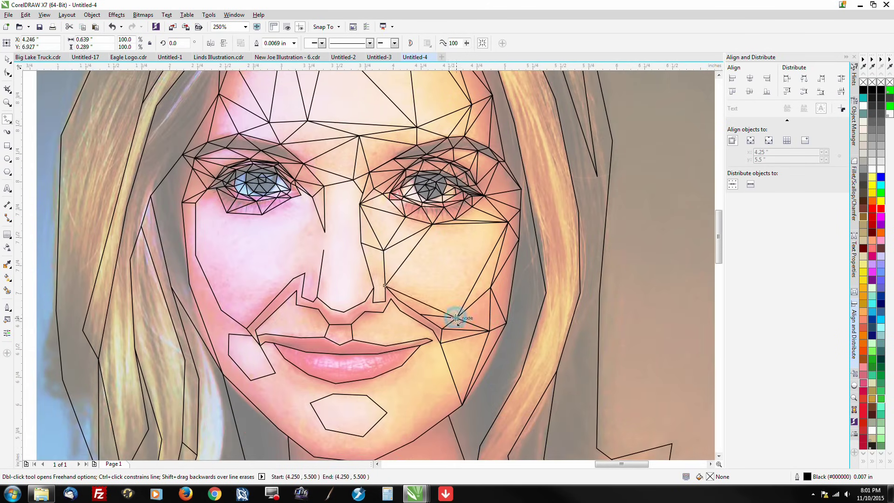
Divide the warm cheek into facets from the lower eyelid node down to the smile fold beside the nostril.
{"action": "left_click", "coordinate": [457, 318]}
{"action": "scroll", "coordinate": [426, 309], "scroll_direction": "up", "scroll_amount": 1}
{"action": "left_click", "coordinate": [392, 283]}
{"action": "scroll", "coordinate": [393, 190], "scroll_direction": "down", "scroll_amount": 1}
{"action": "double_click", "coordinate": [417, 164]}
{"action": "left_click", "coordinate": [440, 258]}
{"action": "scroll", "coordinate": [364, 218], "scroll_direction": "up", "scroll_amount": 1}
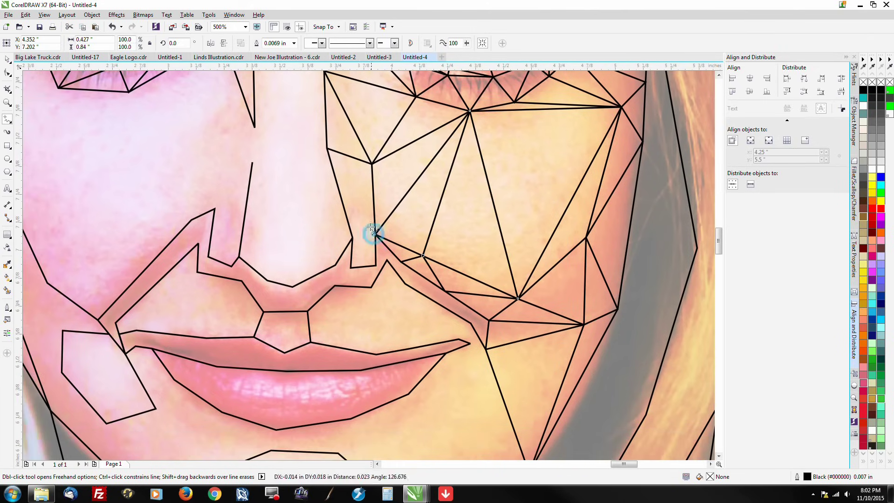
Divide the warm-side nostril wing and the nose tip into facets up to the lower nose bridge.
{"action": "left_click", "coordinate": [376, 234]}
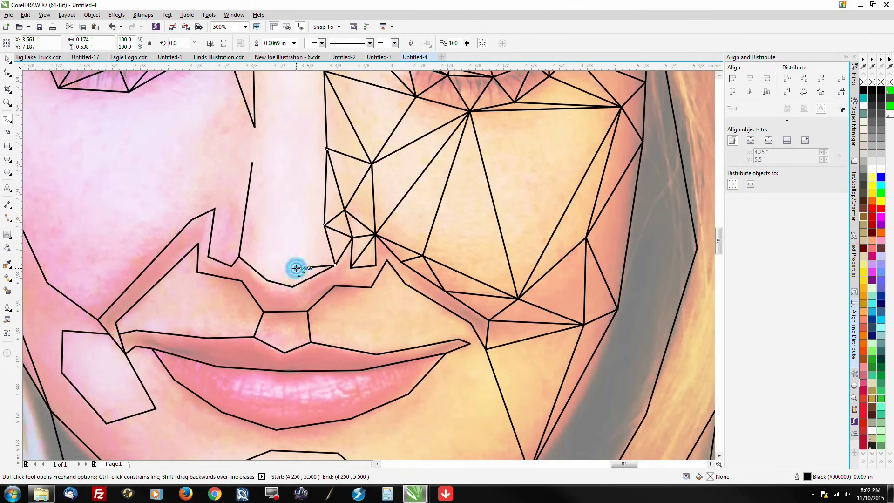
{"action": "left_click", "coordinate": [259, 248]}
{"action": "left_click", "coordinate": [324, 226]}
{"action": "left_click", "coordinate": [357, 183]}
{"action": "double_click", "coordinate": [285, 162]}
{"action": "double_click", "coordinate": [289, 125]}
Add facet lines along the cool side of the nose bridge and out to the cheek and smile fold.
{"action": "scroll", "coordinate": [329, 162], "scroll_direction": "down", "scroll_amount": 1}
{"action": "left_click", "coordinate": [309, 189]}
{"action": "double_click", "coordinate": [273, 215]}
{"action": "left_click", "coordinate": [229, 286]}
{"action": "scroll", "coordinate": [279, 221], "scroll_direction": "up", "scroll_amount": 1}
{"action": "double_click", "coordinate": [289, 230]}
{"action": "left_click", "coordinate": [309, 189]}
Divide the cool-side nostril wing into small triangular facets.
{"action": "double_click", "coordinate": [301, 253]}
{"action": "double_click", "coordinate": [286, 253]}
{"action": "left_click", "coordinate": [277, 233]}
{"action": "left_click", "coordinate": [281, 248]}
Divide the cool-side smile fold and the skin above the upper lip into facets as far as the philtrum.
{"action": "scroll", "coordinate": [282, 273], "scroll_direction": "up", "scroll_amount": 2}
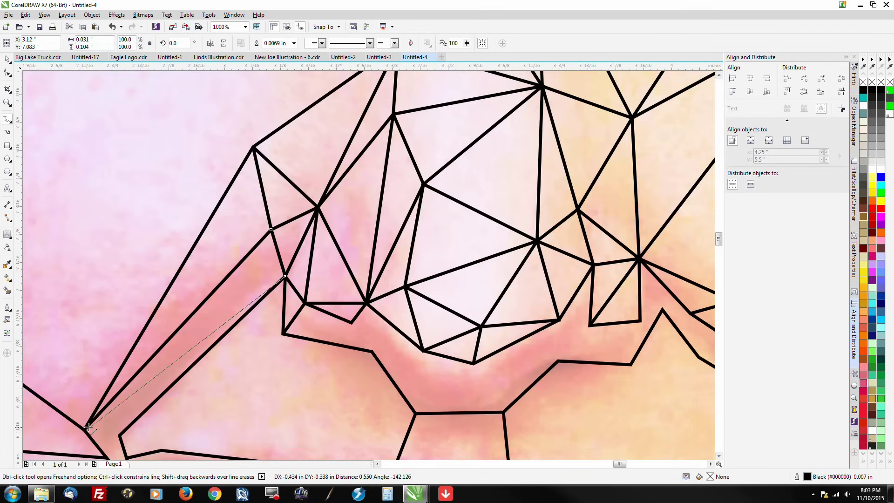
{"action": "left_click", "coordinate": [281, 301]}
{"action": "left_click", "coordinate": [290, 368]}
{"action": "left_click", "coordinate": [392, 422]}
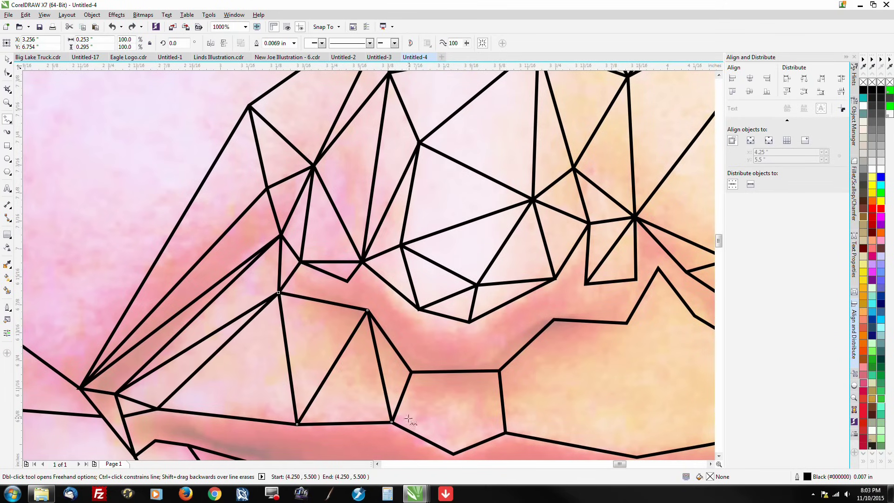
Divide the philtrum shape into triangles meeting at the dip of the upper lip.
{"action": "left_click", "coordinate": [411, 371]}
{"action": "double_click", "coordinate": [453, 453]}
{"action": "left_click", "coordinate": [499, 371]}
{"action": "left_click", "coordinate": [505, 432]}
Divide the warm-side skin above the upper lip into facets out to the mouth corner and smile fold.
{"action": "double_click", "coordinate": [553, 319]}
{"action": "double_click", "coordinate": [636, 417]}
{"action": "double_click", "coordinate": [627, 283]}
{"action": "double_click", "coordinate": [555, 277]}
{"action": "left_click", "coordinate": [497, 416]}
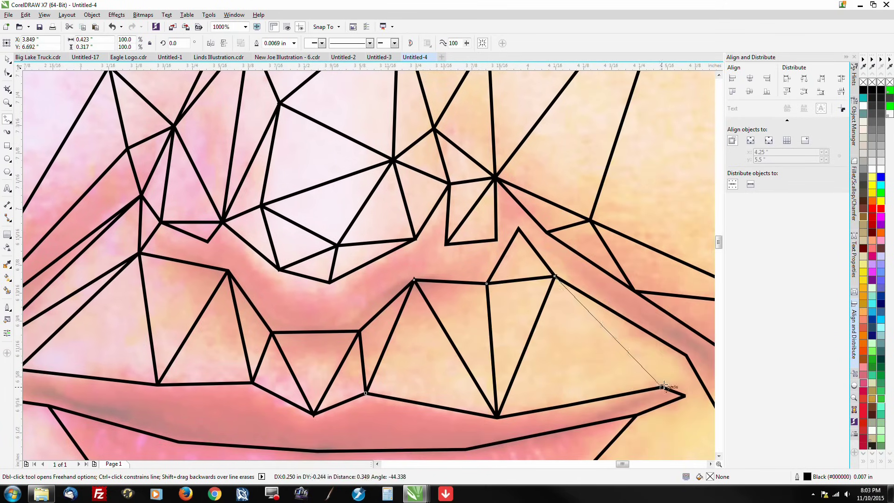
{"action": "double_click", "coordinate": [661, 384]}
{"action": "scroll", "coordinate": [685, 393], "scroll_direction": "up", "scroll_amount": 1}
{"action": "left_click", "coordinate": [614, 248]}
Add a fan of facet lines across the cool cheek from its outline nodes to the node beside the nose.
{"action": "scroll", "coordinate": [558, 298], "scroll_direction": "down", "scroll_amount": 3}
{"action": "left_click", "coordinate": [352, 271]}
{"action": "double_click", "coordinate": [421, 220]}
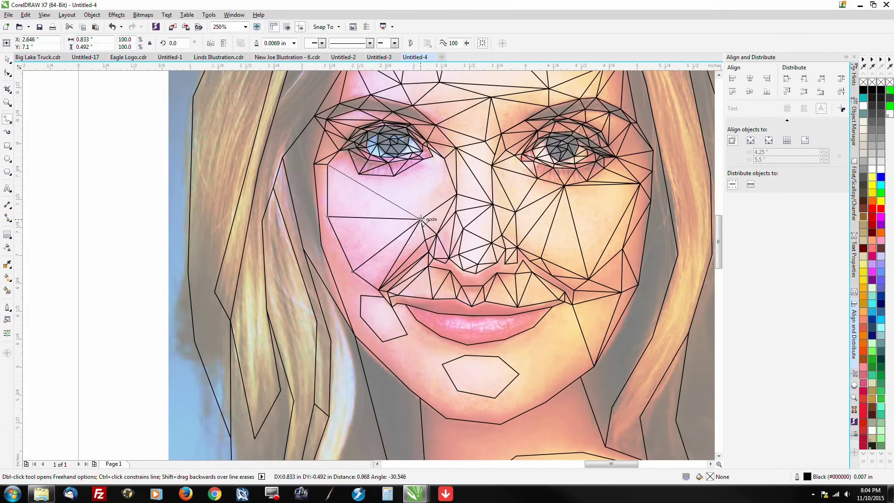
{"action": "double_click", "coordinate": [417, 219]}
Add zigzag facet lines from the cool eye's lower lid through the cheek node to the side of the nose.
{"action": "left_click", "coordinate": [394, 176]}
{"action": "scroll", "coordinate": [346, 169], "scroll_direction": "up", "scroll_amount": 1}
{"action": "left_click", "coordinate": [307, 159]}
{"action": "double_click", "coordinate": [369, 178]}
{"action": "double_click", "coordinate": [493, 269]}
{"action": "double_click", "coordinate": [499, 149]}
{"action": "double_click", "coordinate": [565, 218]}
Move the ends of the cool cheek's facet lines from the node beside the nose to a new mid-cheek point.
{"action": "left_click", "coordinate": [7, 73]}
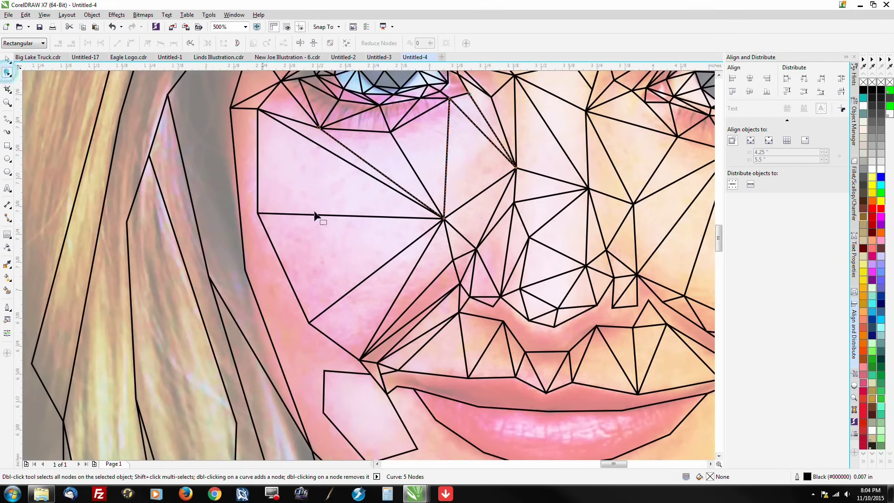
{"action": "scroll", "coordinate": [443, 223], "scroll_direction": "down", "scroll_amount": 1}
{"action": "scroll", "coordinate": [470, 190], "scroll_direction": "up", "scroll_amount": 1}
{"action": "left_click_drag", "start_coordinate": [417, 251], "coordinate": [369, 212]}
{"action": "left_click_drag", "start_coordinate": [364, 164], "coordinate": [369, 212]}
{"action": "left_click_drag", "start_coordinate": [416, 250], "coordinate": [310, 247]}
{"action": "left_click_drag", "start_coordinate": [416, 250], "coordinate": [310, 247]}
Draw facet lines linking the new mid-cheek node to the cheek outline, the smile fold and the node beside the nose.
{"action": "key", "text": "F5"}
{"action": "left_click", "coordinate": [310, 247]}
{"action": "left_click", "coordinate": [332, 391]}
{"action": "left_click", "coordinate": [369, 212]}
{"action": "double_click", "coordinate": [416, 251]}
Reposition a line node between the cool cheek and the nose and add a facet line joining it to its neighbour.
{"action": "scroll", "coordinate": [369, 209], "scroll_direction": "down", "scroll_amount": 2}
{"action": "scroll", "coordinate": [369, 210], "scroll_direction": "up", "scroll_amount": 2}
{"action": "left_click", "coordinate": [461, 172]}
{"action": "key", "text": "F10"}
{"action": "left_click_drag", "start_coordinate": [489, 200], "coordinate": [460, 172]}
{"action": "key", "text": "F5"}
{"action": "left_click", "coordinate": [461, 171]}
{"action": "left_click", "coordinate": [489, 200]}
Add facet lines linking the pale patch beside the cool mouth corner to the cheek outline and the face outline.
{"action": "scroll", "coordinate": [337, 245], "scroll_direction": "down", "scroll_amount": 1}
{"action": "scroll", "coordinate": [279, 379], "scroll_direction": "up", "scroll_amount": 1}
{"action": "left_click", "coordinate": [357, 269]}
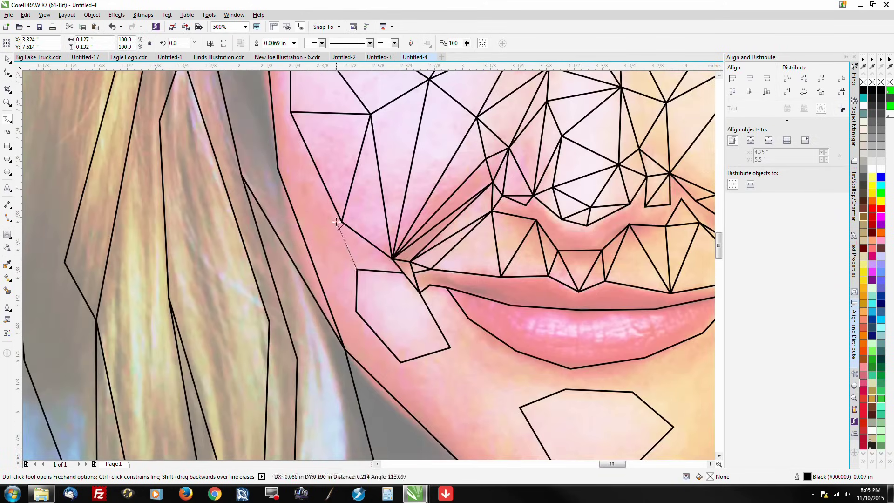
{"action": "left_click", "coordinate": [279, 168]}
{"action": "scroll", "coordinate": [279, 168], "scroll_direction": "down", "scroll_amount": 1}
{"action": "scroll", "coordinate": [279, 72], "scroll_direction": "up", "scroll_amount": 1}
{"action": "scroll", "coordinate": [266, 110], "scroll_direction": "down", "scroll_amount": 1}
{"action": "scroll", "coordinate": [281, 211], "scroll_direction": "up", "scroll_amount": 1}
{"action": "double_click", "coordinate": [341, 308]}
{"action": "double_click", "coordinate": [329, 347]}
{"action": "double_click", "coordinate": [365, 324]}
Link the pale patch beside the mouth to the jawline, the lower lip outline and the mouth corner.
{"action": "left_click", "coordinate": [414, 414]}
{"action": "left_click", "coordinate": [414, 307]}
{"action": "left_click", "coordinate": [434, 279]}
{"action": "left_click", "coordinate": [386, 254]}
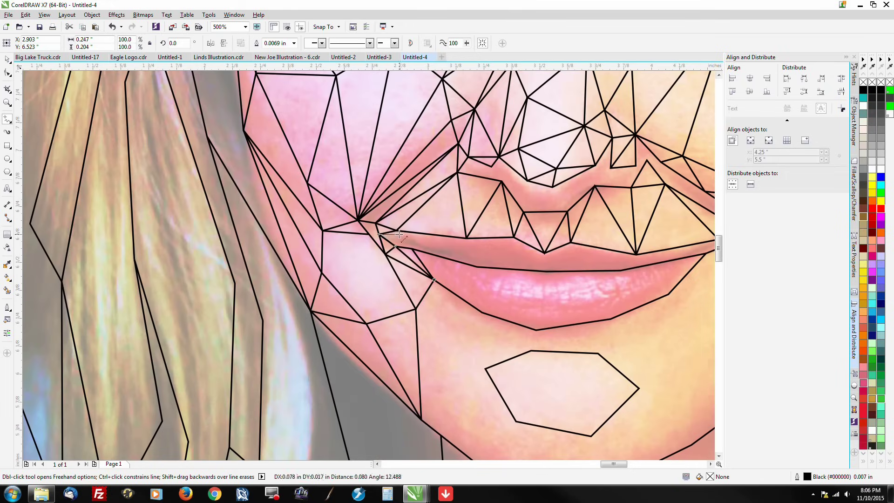
Divide the cool half of the upper lip into facets from the mouth corner to the lip's centre.
{"action": "double_click", "coordinate": [477, 267]}
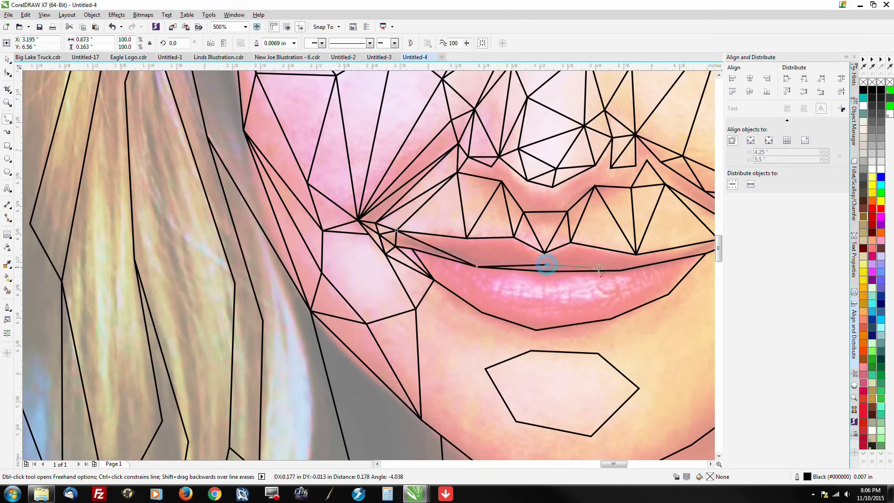
{"action": "scroll", "coordinate": [622, 276], "scroll_direction": "up", "scroll_amount": 1}
{"action": "double_click", "coordinate": [469, 284]}
{"action": "left_click", "coordinate": [619, 264]}
{"action": "left_click", "coordinate": [470, 283]}
{"action": "left_click", "coordinate": [471, 266]}
{"action": "left_click", "coordinate": [406, 197]}
{"action": "left_click", "coordinate": [332, 256]}
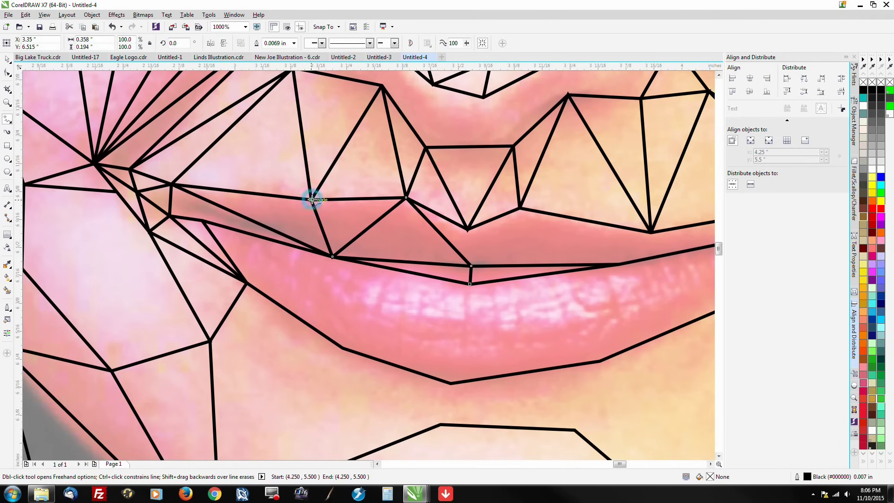
Divide the warm half of the upper lip into facets from the centre towards the mouth corner.
{"action": "double_click", "coordinate": [520, 208]}
{"action": "double_click", "coordinate": [619, 264]}
{"action": "double_click", "coordinate": [650, 232]}
{"action": "scroll", "coordinate": [651, 232], "scroll_direction": "down", "scroll_amount": 1}
{"action": "double_click", "coordinate": [594, 232]}
{"action": "left_click", "coordinate": [545, 256]}
{"action": "key", "text": "ctrl+z"}
Draw facets over the bright inner area of the lower lip, beneath the upper lip's lower edge.
{"action": "left_click", "coordinate": [387, 273]}
{"action": "scroll", "coordinate": [408, 268], "scroll_direction": "up", "scroll_amount": 1}
{"action": "double_click", "coordinate": [461, 249]}
{"action": "left_click", "coordinate": [323, 247]}
{"action": "left_click", "coordinate": [461, 249]}
{"action": "double_click", "coordinate": [459, 303]}
Link the lower lip's inner facets to the mouth corners and to the lip's outer outline.
{"action": "double_click", "coordinate": [613, 228]}
{"action": "left_click", "coordinate": [5, 120]}
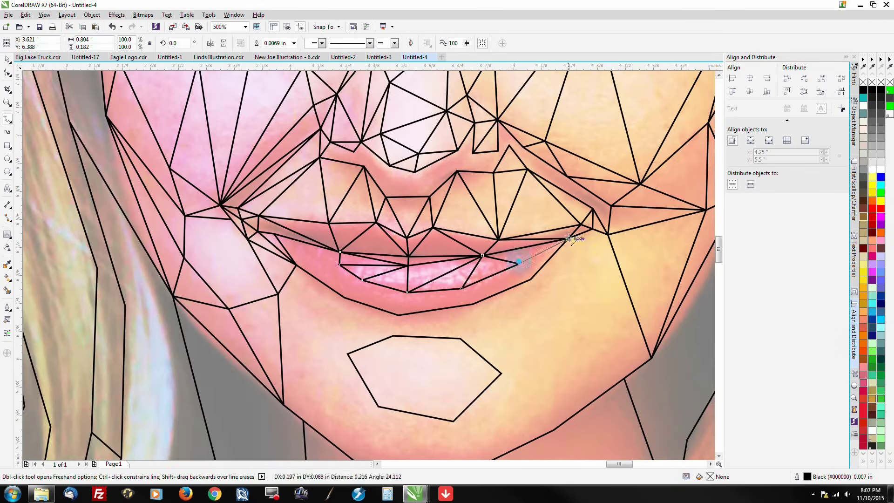
{"action": "left_click", "coordinate": [257, 216]}
{"action": "scroll", "coordinate": [328, 236], "scroll_direction": "down", "scroll_amount": 1}
{"action": "scroll", "coordinate": [358, 281], "scroll_direction": "up", "scroll_amount": 1}
Draw facets joining the cool side of the lower lip and cheek to the chin highlight and jawline.
{"action": "left_click", "coordinate": [364, 291]}
{"action": "double_click", "coordinate": [316, 253]}
{"action": "double_click", "coordinate": [251, 248]}
{"action": "double_click", "coordinate": [318, 309]}
{"action": "left_click", "coordinate": [254, 360]}
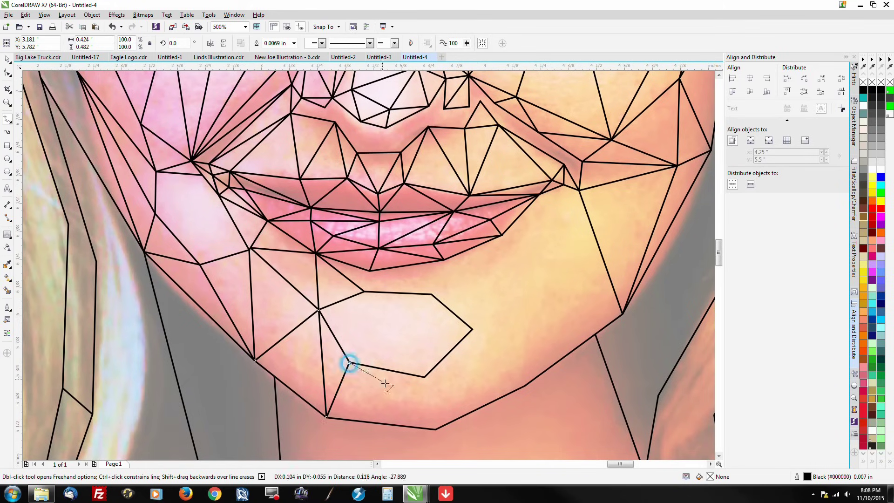
Subdivide the chin highlight polygon and link its lower corners to the bottom edge of the chin.
{"action": "left_click", "coordinate": [349, 363]}
{"action": "double_click", "coordinate": [436, 430]}
{"action": "double_click", "coordinate": [424, 377]}
{"action": "double_click", "coordinate": [364, 292]}
{"action": "left_click", "coordinate": [350, 362]}
{"action": "left_click", "coordinate": [431, 294]}
{"action": "double_click", "coordinate": [424, 378]}
Link the chin highlight to the warm-side jawline and to the lower lip's outer edge.
{"action": "double_click", "coordinate": [524, 385]}
{"action": "left_click", "coordinate": [595, 334]}
{"action": "double_click", "coordinate": [472, 329]}
{"action": "double_click", "coordinate": [444, 260]}
{"action": "double_click", "coordinate": [432, 294]}
{"action": "double_click", "coordinate": [370, 270]}
Divide the neck into facets between the chin's lower edge and the top of the chest highlight.
{"action": "scroll", "coordinate": [364, 291], "scroll_direction": "down", "scroll_amount": 2}
{"action": "scroll", "coordinate": [394, 419], "scroll_direction": "up", "scroll_amount": 1}
{"action": "left_click", "coordinate": [403, 281]}
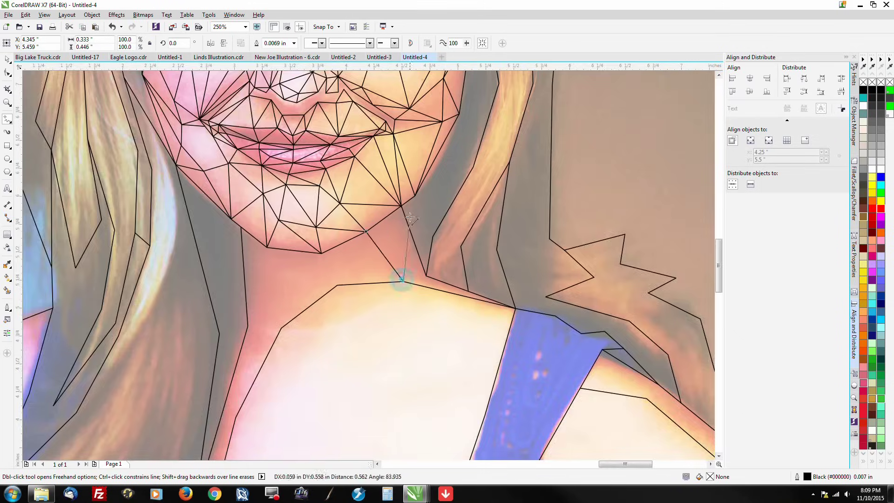
{"action": "scroll", "coordinate": [409, 223], "scroll_direction": "up", "scroll_amount": 1}
{"action": "left_click", "coordinate": [393, 188]}
{"action": "left_click", "coordinate": [396, 340]}
{"action": "left_click", "coordinate": [442, 328]}
{"action": "double_click", "coordinate": [396, 339]}
{"action": "double_click", "coordinate": [233, 283]}
{"action": "double_click", "coordinate": [263, 347]}
{"action": "double_click", "coordinate": [124, 271]}
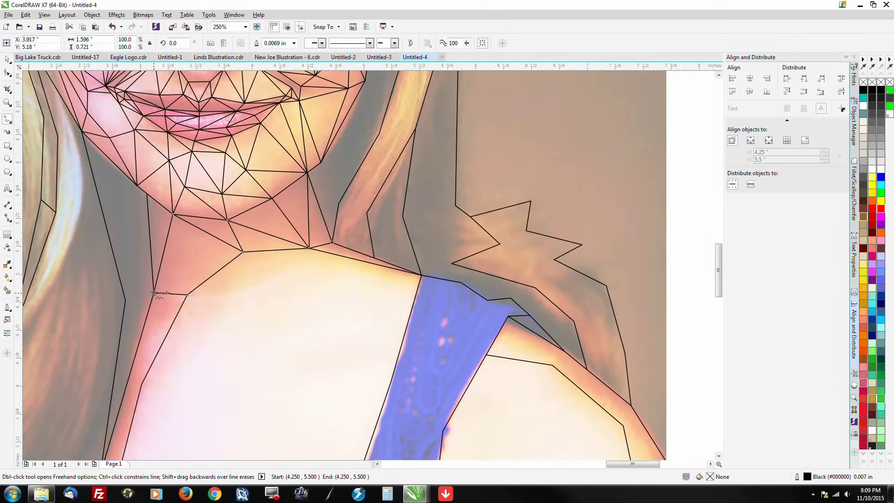
Divide the narrow shadow strip along the hair's inner edge, from the neck down to the bottom of the chest.
{"action": "left_click", "coordinate": [156, 293]}
{"action": "double_click", "coordinate": [141, 384]}
{"action": "double_click", "coordinate": [100, 389]}
{"action": "left_click", "coordinate": [116, 396]}
{"action": "scroll", "coordinate": [121, 373], "scroll_direction": "down", "scroll_amount": 1}
{"action": "scroll", "coordinate": [51, 438], "scroll_direction": "up", "scroll_amount": 1}
{"action": "left_click", "coordinate": [139, 405]}
{"action": "double_click", "coordinate": [78, 421]}
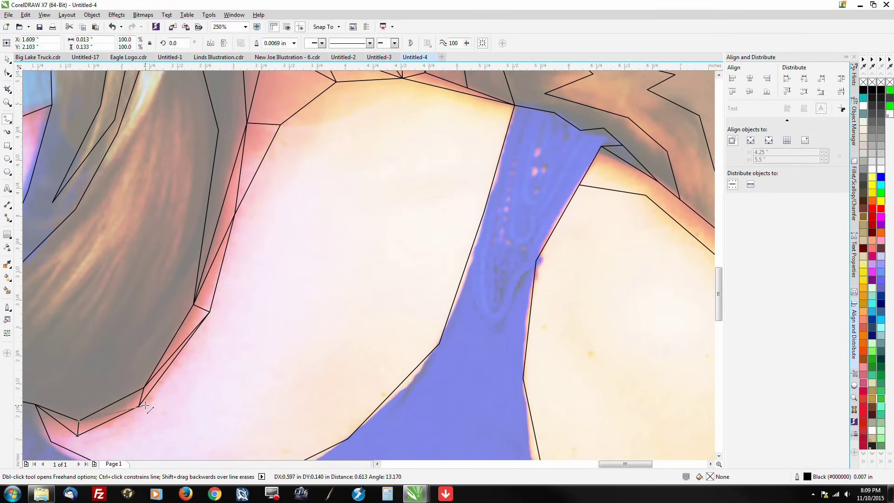
Draw facets over the lower chest highlight, linking the shadow strip's corners to the lower neckline.
{"action": "left_click", "coordinate": [110, 405]}
{"action": "double_click", "coordinate": [131, 434]}
{"action": "double_click", "coordinate": [172, 376]}
{"action": "double_click", "coordinate": [295, 412]}
{"action": "double_click", "coordinate": [242, 243]}
{"action": "double_click", "coordinate": [380, 370]}
{"action": "double_click", "coordinate": [268, 146]}
Fan facet lines across the upper chest from the collar corners to the neckline along the blue dress.
{"action": "scroll", "coordinate": [312, 171], "scroll_direction": "up", "scroll_amount": 1}
{"action": "double_click", "coordinate": [380, 433]}
{"action": "double_click", "coordinate": [313, 119]}
{"action": "double_click", "coordinate": [434, 73]}
{"action": "double_click", "coordinate": [471, 338]}
{"action": "double_click", "coordinate": [379, 432]}
{"action": "scroll", "coordinate": [386, 375], "scroll_direction": "down", "scroll_amount": 3}
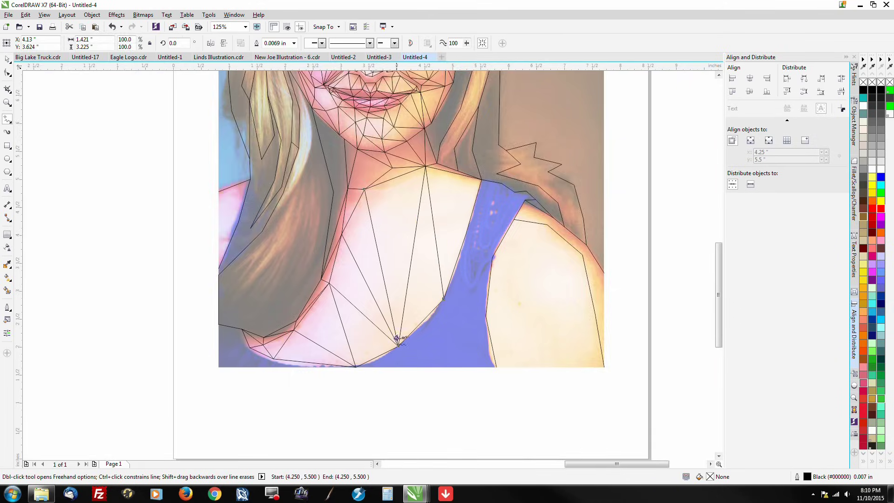
Adjust a node on the lower neckline with the Shape tool and join the chest's central facet point to the neckline.
{"action": "scroll", "coordinate": [389, 315], "scroll_direction": "up", "scroll_amount": 3}
{"action": "key", "text": "F10"}
{"action": "left_click_drag", "start_coordinate": [403, 361], "coordinate": [401, 343]}
{"action": "key", "text": "F5"}
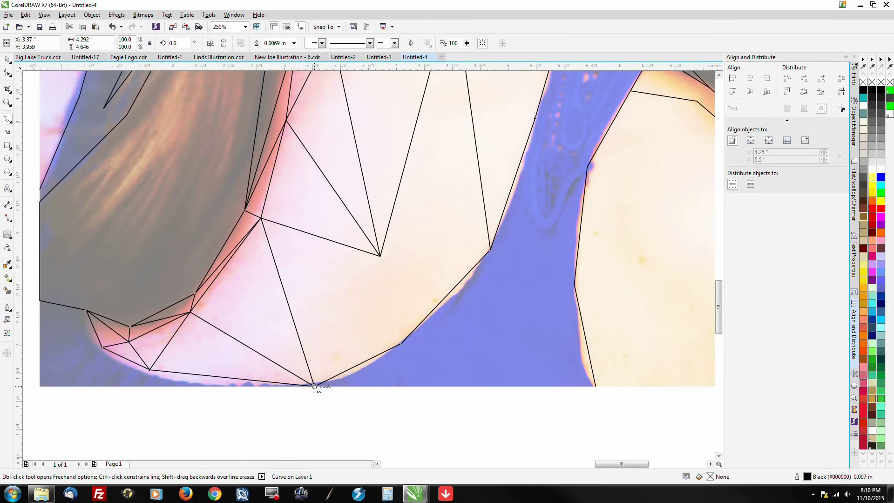
{"action": "left_click", "coordinate": [491, 250]}
{"action": "scroll", "coordinate": [420, 300], "scroll_direction": "down", "scroll_amount": 1}
{"action": "scroll", "coordinate": [484, 159], "scroll_direction": "up", "scroll_amount": 1}
Divide the blue shoulder strap into facets fanning from its inner arm-side corner to its top corners.
{"action": "left_click", "coordinate": [470, 262]}
{"action": "left_click", "coordinate": [389, 126]}
{"action": "scroll", "coordinate": [390, 126], "scroll_direction": "right", "scroll_amount": 1}
{"action": "left_click", "coordinate": [433, 155]}
{"action": "left_click", "coordinate": [452, 314]}
{"action": "left_click", "coordinate": [472, 163]}
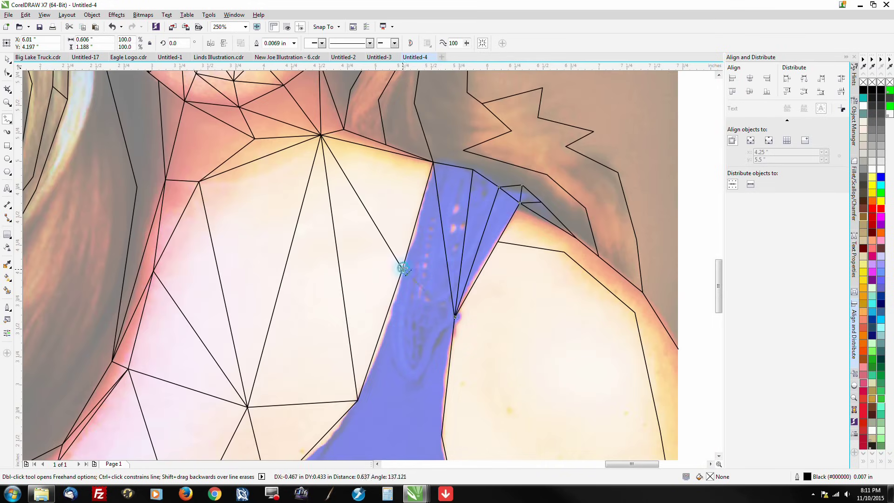
Draw facets over the lower strap and dress, linking the chest neckline to the arm edge and image bottom.
{"action": "double_click", "coordinate": [404, 269]}
{"action": "double_click", "coordinate": [441, 435]}
{"action": "double_click", "coordinate": [357, 401]}
{"action": "double_click", "coordinate": [463, 418]}
{"action": "left_click", "coordinate": [268, 375]}
{"action": "left_click", "coordinate": [181, 418]}
{"action": "double_click", "coordinate": [462, 418]}
Divide the warm-side shoulder and arm into facets radiating from a central highlight point, and link the shoulder's shaded edge.
{"action": "double_click", "coordinate": [493, 308]}
{"action": "left_click", "coordinate": [455, 198]}
{"action": "double_click", "coordinate": [564, 133]}
{"action": "double_click", "coordinate": [494, 307]}
{"action": "left_click", "coordinate": [635, 194]}
{"action": "left_click", "coordinate": [493, 308]}
{"action": "left_click", "coordinate": [636, 417]}
{"action": "left_click", "coordinate": [469, 192]}
{"action": "double_click", "coordinate": [541, 254]}
{"action": "left_click", "coordinate": [549, 231]}
Divide the dark dress corner below the cool-side hair into facets reaching the image's corner and edge.
{"action": "scroll", "coordinate": [508, 235], "scroll_direction": "down", "scroll_amount": 2}
{"action": "scroll", "coordinate": [352, 292], "scroll_direction": "up", "scroll_amount": 2}
{"action": "left_click", "coordinate": [388, 288]}
{"action": "double_click", "coordinate": [278, 304]}
{"action": "double_click", "coordinate": [341, 265]}
{"action": "left_click", "coordinate": [278, 219]}
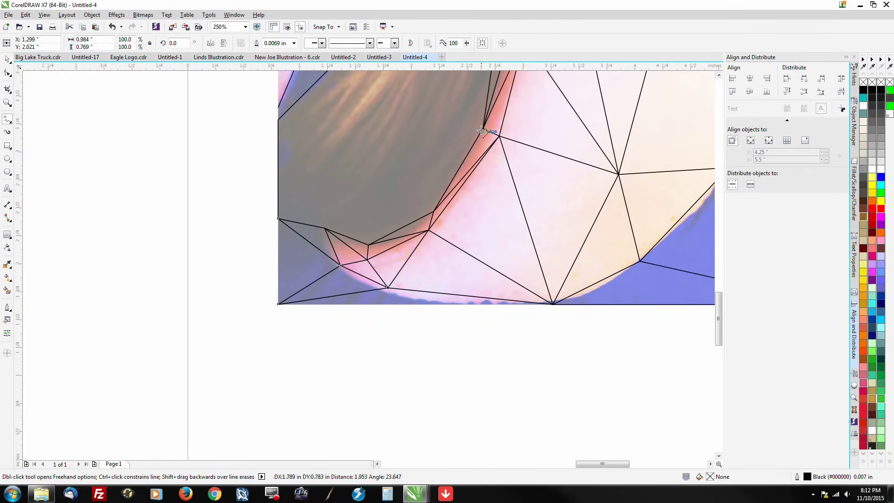
Divide the dark lower end of the cool-side hair and run a line up to the jaw.
{"action": "scroll", "coordinate": [475, 246], "scroll_direction": "up", "scroll_amount": 3}
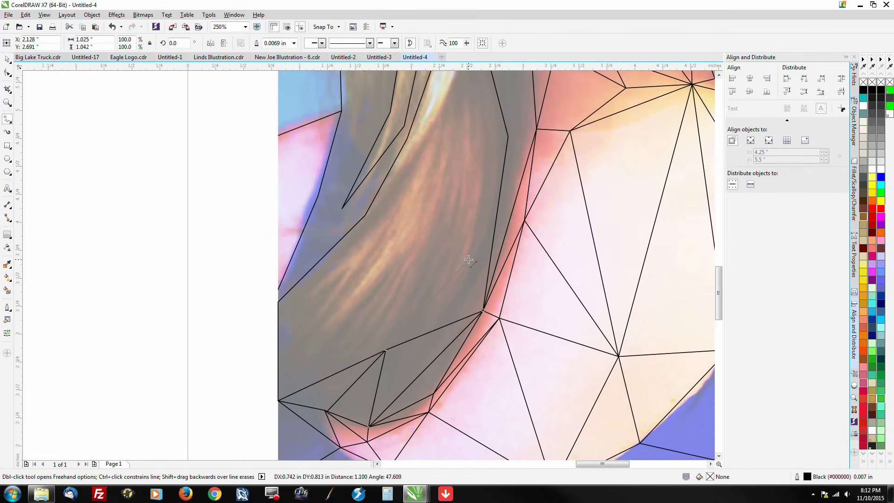
{"action": "scroll", "coordinate": [466, 264], "scroll_direction": "up", "scroll_amount": 2}
{"action": "left_click", "coordinate": [464, 111]}
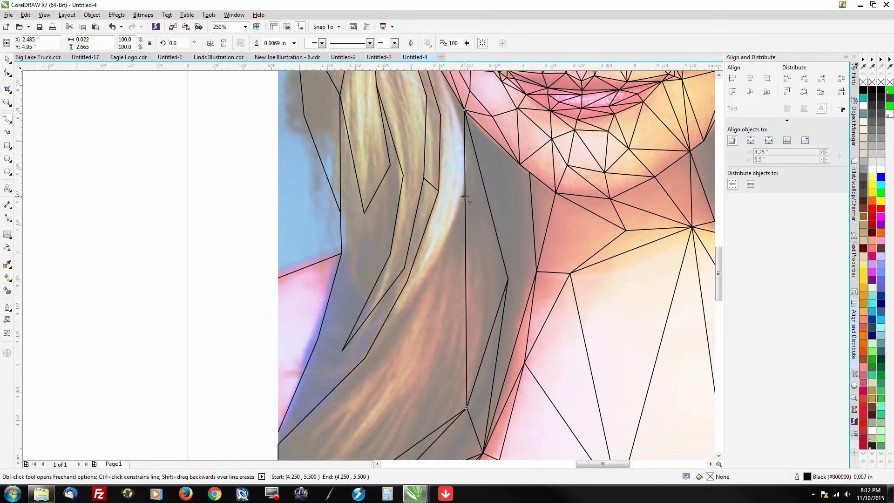
Draw facets along the pale lock of hair next to the cool-side jaw.
{"action": "left_click", "coordinate": [366, 358]}
{"action": "left_click", "coordinate": [427, 293]}
{"action": "double_click", "coordinate": [406, 281]}
{"action": "double_click", "coordinate": [465, 196]}
{"action": "double_click", "coordinate": [439, 191]}
{"action": "left_click", "coordinate": [464, 111]}
Divide the reddish-brown lower hair on the cool side into facets, linking it to the strand tips and image edge.
{"action": "scroll", "coordinate": [396, 332], "scroll_direction": "down", "scroll_amount": 1}
{"action": "scroll", "coordinate": [396, 332], "scroll_direction": "left", "scroll_amount": 1}
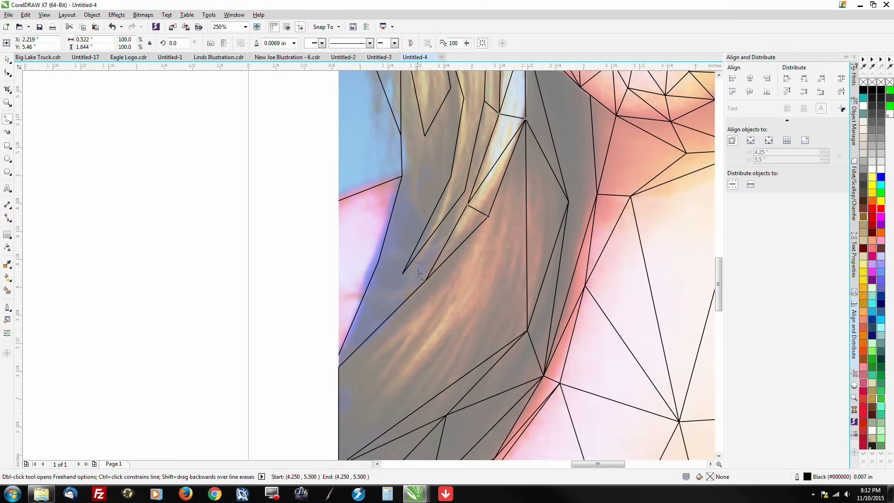
{"action": "scroll", "coordinate": [386, 268], "scroll_direction": "down", "scroll_amount": 1}
{"action": "left_click", "coordinate": [494, 273]}
{"action": "double_click", "coordinate": [408, 336]}
{"action": "double_click", "coordinate": [339, 434]}
{"action": "double_click", "coordinate": [408, 336]}
{"action": "double_click", "coordinate": [476, 256]}
{"action": "double_click", "coordinate": [488, 185]}
{"action": "double_click", "coordinate": [493, 271]}
{"action": "double_click", "coordinate": [477, 256]}
{"action": "double_click", "coordinate": [425, 249]}
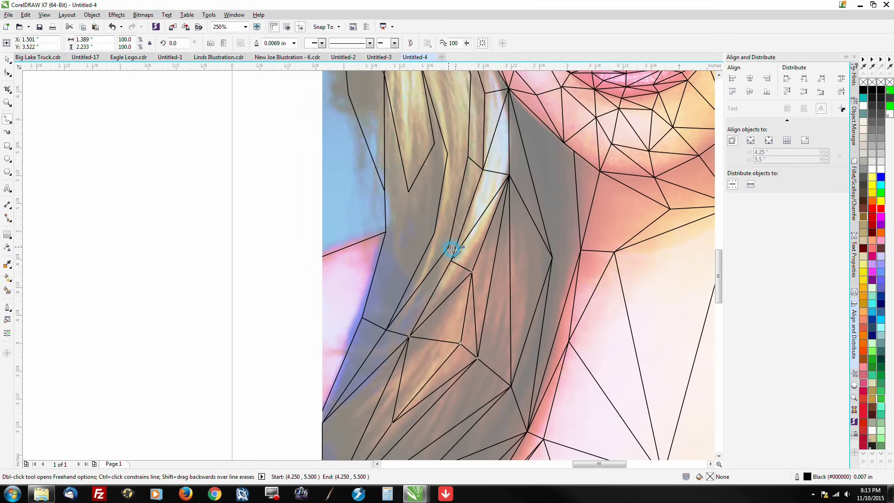
Link the pointed tip of the golden lock to the neighbouring strands on the cool side.
{"action": "left_click", "coordinate": [408, 192]}
{"action": "double_click", "coordinate": [447, 154]}
{"action": "scroll", "coordinate": [444, 151], "scroll_direction": "up", "scroll_amount": 1}
{"action": "left_click", "coordinate": [425, 136]}
{"action": "scroll", "coordinate": [427, 136], "scroll_direction": "down", "scroll_amount": 2}
{"action": "scroll", "coordinate": [433, 75], "scroll_direction": "up", "scroll_amount": 1}
{"action": "scroll", "coordinate": [405, 136], "scroll_direction": "up", "scroll_amount": 1}
{"action": "left_click", "coordinate": [409, 119]}
{"action": "left_click", "coordinate": [384, 378]}
Subdivide the long golden locks beside the cool-side cheek into narrow facets.
{"action": "scroll", "coordinate": [384, 377], "scroll_direction": "down", "scroll_amount": 1}
{"action": "left_click", "coordinate": [423, 339]}
{"action": "left_click", "coordinate": [447, 260]}
{"action": "double_click", "coordinate": [403, 127]}
{"action": "left_click", "coordinate": [397, 249]}
{"action": "left_click", "coordinate": [392, 160]}
Draw facets between the golden lock and the hair's outer outline at cheek level on the cool side.
{"action": "scroll", "coordinate": [361, 259], "scroll_direction": "up", "scroll_amount": 1}
{"action": "scroll", "coordinate": [367, 277], "scroll_direction": "down", "scroll_amount": 1}
{"action": "double_click", "coordinate": [364, 269]}
{"action": "left_click", "coordinate": [400, 258]}
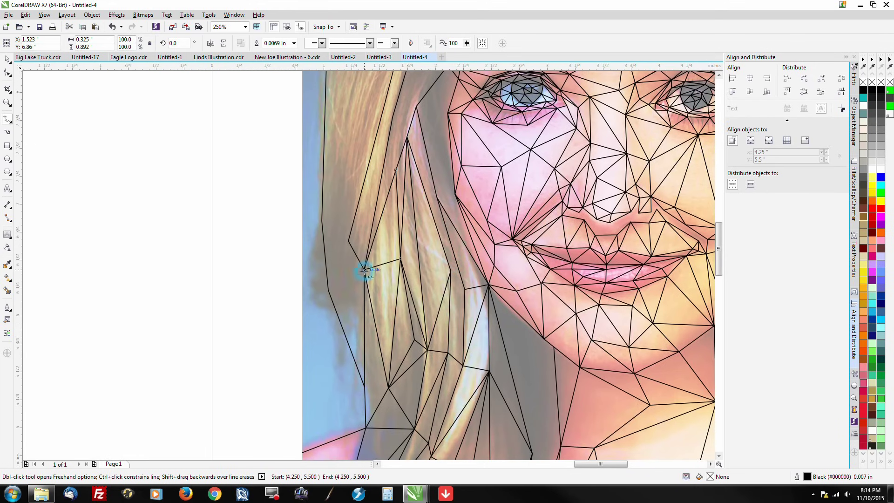
{"action": "double_click", "coordinate": [322, 220]}
{"action": "double_click", "coordinate": [409, 100]}
Divide the outer hair beside the cool-side eye into facets along the hair's outer outline.
{"action": "scroll", "coordinate": [344, 153], "scroll_direction": "down", "scroll_amount": 1}
{"action": "scroll", "coordinate": [344, 114], "scroll_direction": "up", "scroll_amount": 1}
{"action": "double_click", "coordinate": [339, 241]}
{"action": "left_click", "coordinate": [326, 174]}
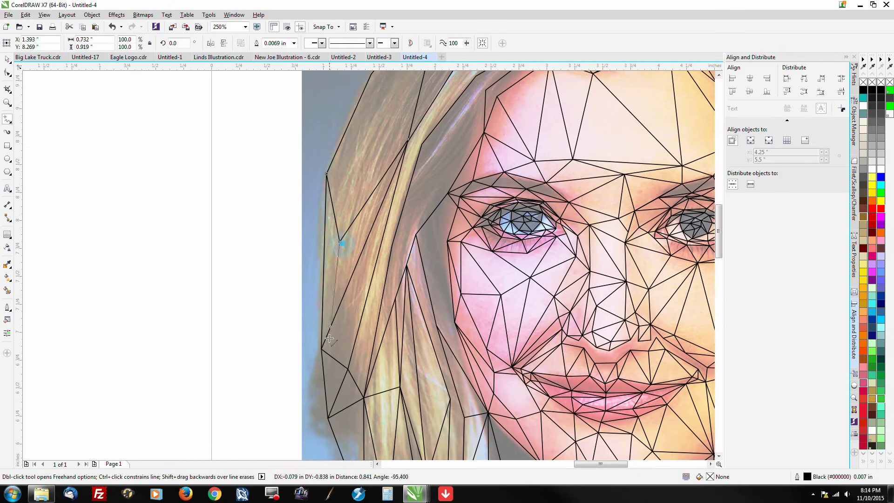
{"action": "left_click", "coordinate": [339, 241]}
{"action": "double_click", "coordinate": [322, 349]}
Extend the facets through the upper cool-side hair from the temple towards the crown.
{"action": "double_click", "coordinate": [371, 201]}
{"action": "double_click", "coordinate": [407, 268]}
{"action": "left_click", "coordinate": [370, 201]}
{"action": "left_click", "coordinate": [448, 106]}
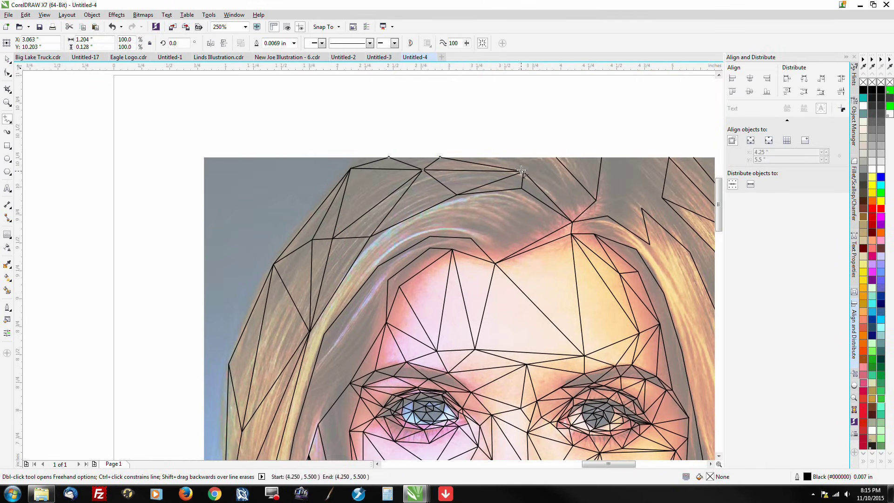
{"action": "left_click", "coordinate": [310, 331]}
{"action": "left_click", "coordinate": [279, 413]}
{"action": "left_click", "coordinate": [328, 196]}
{"action": "scroll", "coordinate": [326, 194], "scroll_direction": "up", "scroll_amount": 6}
Edit the hair lines with the Shape tool in a different display mode, and restore the normal display.
{"action": "left_click", "coordinate": [44, 15]}
{"action": "left_click", "coordinate": [74, 35]}
{"action": "left_click", "coordinate": [7, 72]}
{"action": "mouse_move", "coordinate": [299, 145]}
{"action": "left_mouse_down"}
{"action": "mouse_move", "coordinate": [285, 202]}
{"action": "mouse_move", "coordinate": [322, 237]}
{"action": "left_mouse_up"}
{"action": "scroll", "coordinate": [320, 235], "scroll_direction": "down", "scroll_amount": 5}
{"action": "scroll", "coordinate": [321, 235], "scroll_direction": "up", "scroll_amount": 2}
{"action": "scroll", "coordinate": [221, 237], "scroll_direction": "down", "scroll_amount": 4}
{"action": "left_click", "coordinate": [44, 15]}
{"action": "left_click", "coordinate": [75, 63]}
Draw Freehand facets from the hair parting across the top of the golden lock on the warm side.
{"action": "key", "text": "F5"}
{"action": "left_click", "coordinate": [429, 213]}
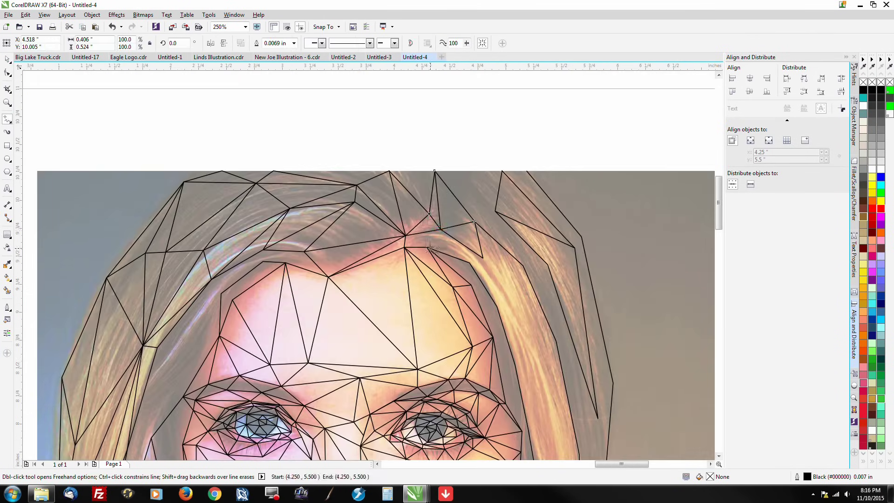
{"action": "scroll", "coordinate": [433, 243], "scroll_direction": "up", "scroll_amount": 1}
{"action": "double_click", "coordinate": [531, 273]}
{"action": "double_click", "coordinate": [559, 370]}
{"action": "double_click", "coordinate": [611, 287]}
{"action": "left_click", "coordinate": [531, 273]}
Divide the warm-side golden lock beside the forehead into facets with lines zigzagging between its two edges.
{"action": "scroll", "coordinate": [532, 272], "scroll_direction": "down", "scroll_amount": 1}
{"action": "left_click", "coordinate": [573, 280]}
{"action": "double_click", "coordinate": [565, 379]}
{"action": "double_click", "coordinate": [605, 356]}
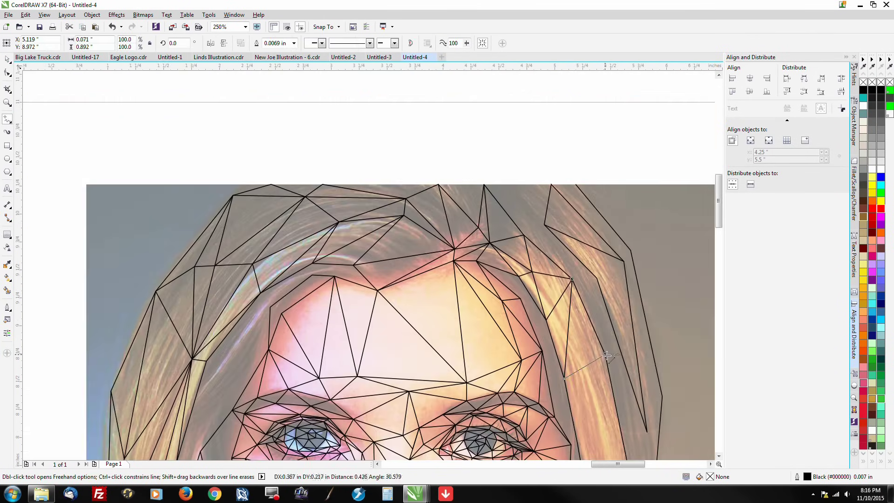
{"action": "left_click", "coordinate": [629, 305]}
Draw facets in the dark hair strip between the warm-side forehead edge and the golden lock, down to the temple.
{"action": "scroll", "coordinate": [628, 306], "scroll_direction": "down", "scroll_amount": 1}
{"action": "scroll", "coordinate": [656, 275], "scroll_direction": "up", "scroll_amount": 2}
{"action": "left_click", "coordinate": [490, 161]}
{"action": "double_click", "coordinate": [542, 202]}
{"action": "double_click", "coordinate": [535, 264]}
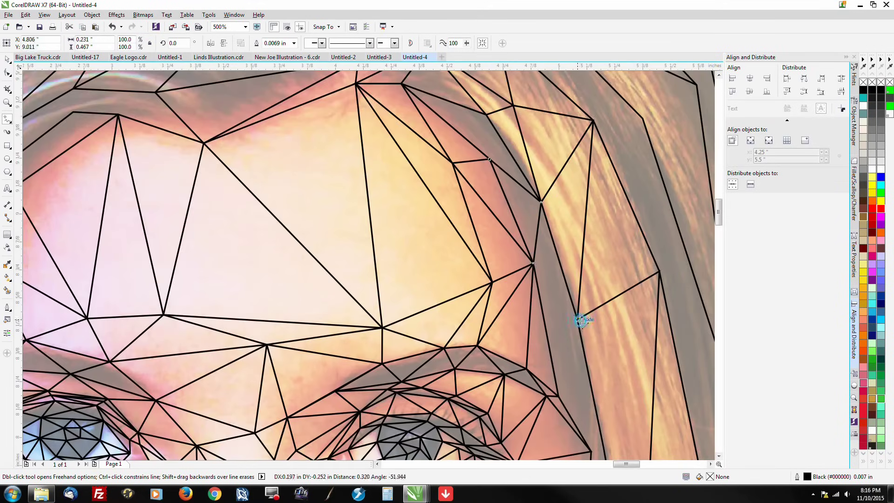
{"action": "double_click", "coordinate": [582, 320]}
Continue the facets down the dark strip and golden lock beside the warm-side eye and cheek.
{"action": "scroll", "coordinate": [582, 326], "scroll_direction": "down", "scroll_amount": 2}
{"action": "left_click", "coordinate": [599, 304]}
{"action": "left_click", "coordinate": [659, 144]}
{"action": "scroll", "coordinate": [659, 145], "scroll_direction": "up", "scroll_amount": 2}
{"action": "scroll", "coordinate": [605, 279], "scroll_direction": "down", "scroll_amount": 4}
{"action": "left_click", "coordinate": [479, 200]}
{"action": "double_click", "coordinate": [529, 406]}
{"action": "scroll", "coordinate": [529, 406], "scroll_direction": "down", "scroll_amount": 1}
{"action": "double_click", "coordinate": [504, 404]}
{"action": "double_click", "coordinate": [597, 329]}
{"action": "left_click", "coordinate": [528, 328]}
Divide the golden lock and the dark hair beside the mouth and jaw into facets on the warm side.
{"action": "scroll", "coordinate": [528, 329], "scroll_direction": "down", "scroll_amount": 2}
{"action": "left_click", "coordinate": [507, 279]}
{"action": "double_click", "coordinate": [450, 265]}
{"action": "double_click", "coordinate": [478, 370]}
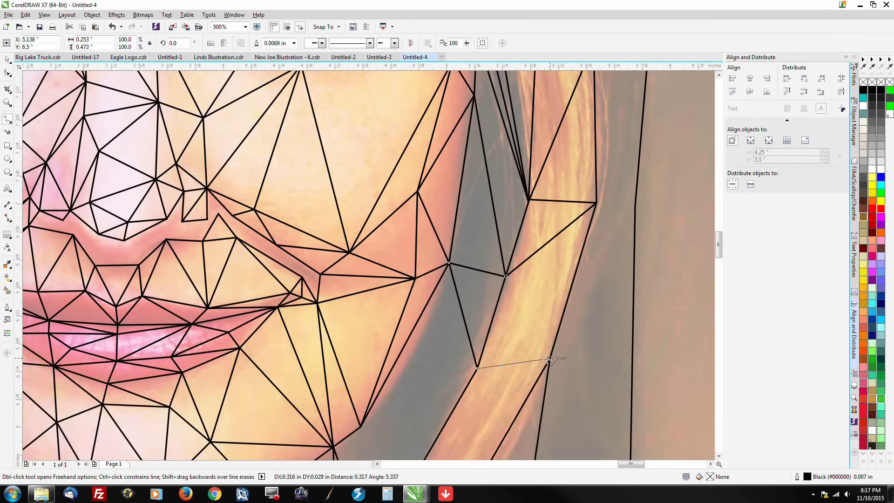
{"action": "double_click", "coordinate": [551, 360]}
{"action": "left_click", "coordinate": [506, 279]}
{"action": "left_click", "coordinate": [377, 357]}
{"action": "scroll", "coordinate": [447, 416], "scroll_direction": "down", "scroll_amount": 1}
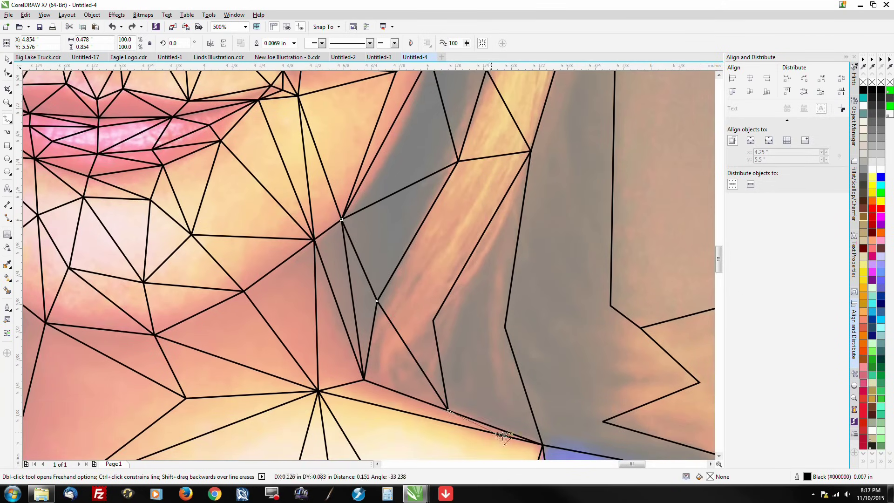
Draw facets in the dark hair between the lower golden lock, the outer hair edge and the dress strap.
{"action": "double_click", "coordinate": [516, 247]}
{"action": "double_click", "coordinate": [610, 305]}
{"action": "double_click", "coordinate": [505, 327]}
{"action": "double_click", "coordinate": [433, 321]}
{"action": "left_click", "coordinate": [542, 445]}
{"action": "scroll", "coordinate": [542, 445], "scroll_direction": "down", "scroll_amount": 1}
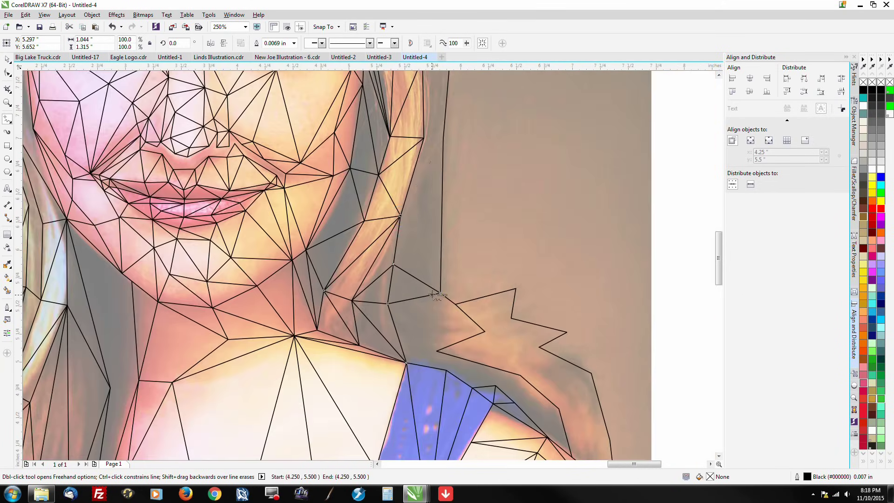
Divide the outer warm-side hair from cheek level up towards the crown into facets.
{"action": "left_click", "coordinate": [443, 138]}
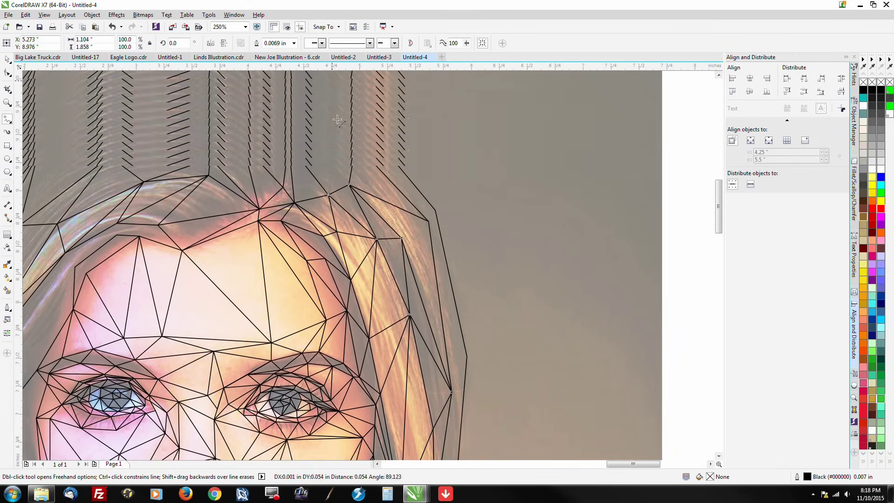
{"action": "double_click", "coordinate": [428, 220]}
{"action": "key", "text": "Escape"}
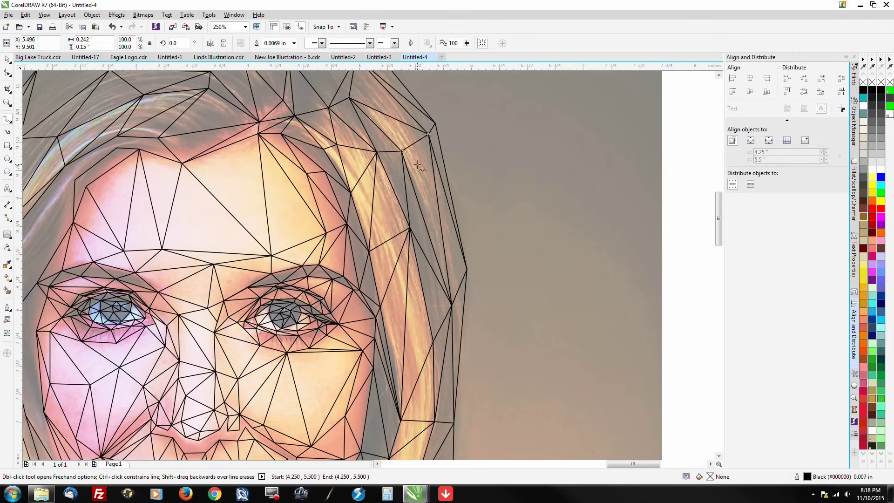
{"action": "scroll", "coordinate": [465, 205], "scroll_direction": "down", "scroll_amount": 1}
{"action": "scroll", "coordinate": [378, 301], "scroll_direction": "up", "scroll_amount": 1}
Connect the outer hair edge to the dress strap and shoulder with facets in the dark hair above them.
{"action": "left_click", "coordinate": [344, 216]}
{"action": "double_click", "coordinate": [340, 273]}
{"action": "left_click", "coordinate": [351, 293]}
{"action": "left_click", "coordinate": [424, 298]}
{"action": "left_click", "coordinate": [418, 325]}
{"action": "double_click", "coordinate": [462, 331]}
Divide the flicked hair tips over the warm-side shoulder into triangular facets down to the hair's lower end.
{"action": "double_click", "coordinate": [443, 270]}
{"action": "double_click", "coordinate": [415, 241]}
{"action": "double_click", "coordinate": [389, 254]}
{"action": "left_click", "coordinate": [420, 211]}
{"action": "double_click", "coordinate": [443, 270]}
{"action": "left_click", "coordinate": [392, 255]}
{"action": "left_click", "coordinate": [514, 364]}
{"action": "left_click", "coordinate": [462, 331]}
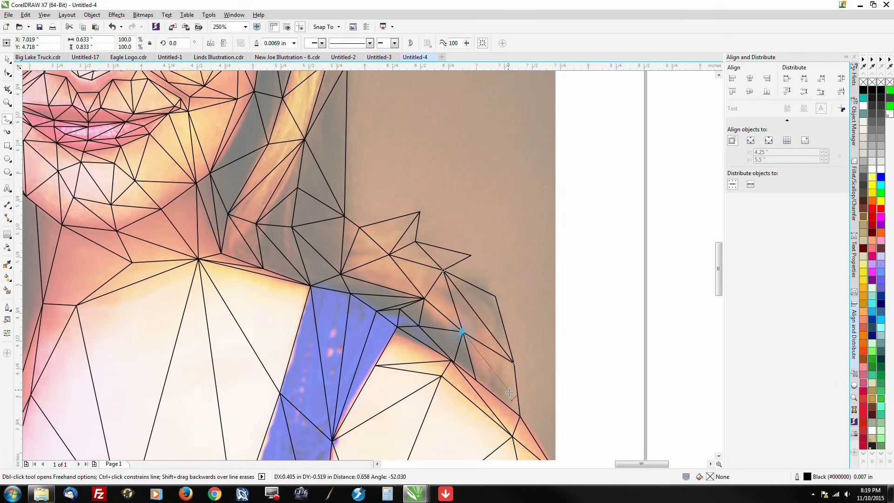
Add the last connecting line to the hair facets and bring the whole portrait into view to check the mesh.
{"action": "scroll", "coordinate": [385, 313], "scroll_direction": "down", "scroll_amount": 2}
{"action": "scroll", "coordinate": [238, 339], "scroll_direction": "up", "scroll_amount": 2}
{"action": "left_click", "coordinate": [267, 291]}
{"action": "left_click", "coordinate": [227, 232]}
{"action": "scroll", "coordinate": [282, 251], "scroll_direction": "down", "scroll_amount": 1}
{"action": "scroll", "coordinate": [259, 346], "scroll_direction": "down", "scroll_amount": 1}
{"action": "key", "text": "z"}
{"action": "left_click_drag", "start_coordinate": [247, 138], "coordinate": [463, 402]}
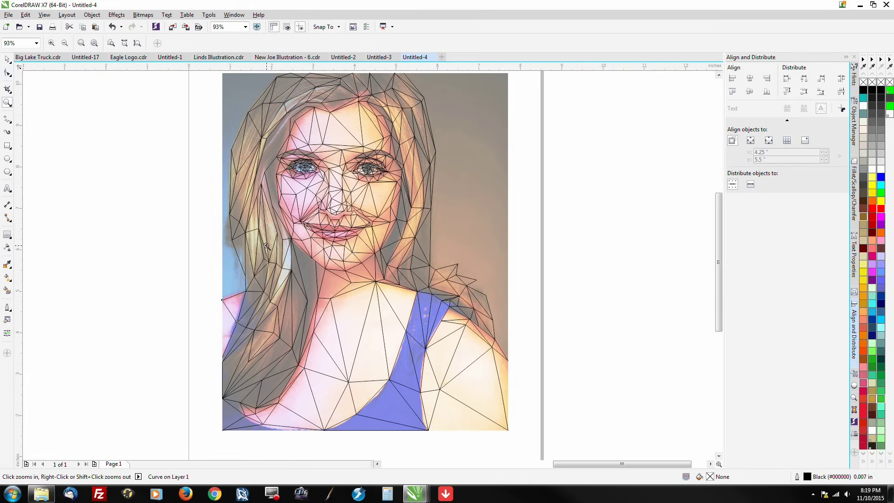
Select all the lines of the portrait mesh and group them.
{"action": "key", "text": "space"}
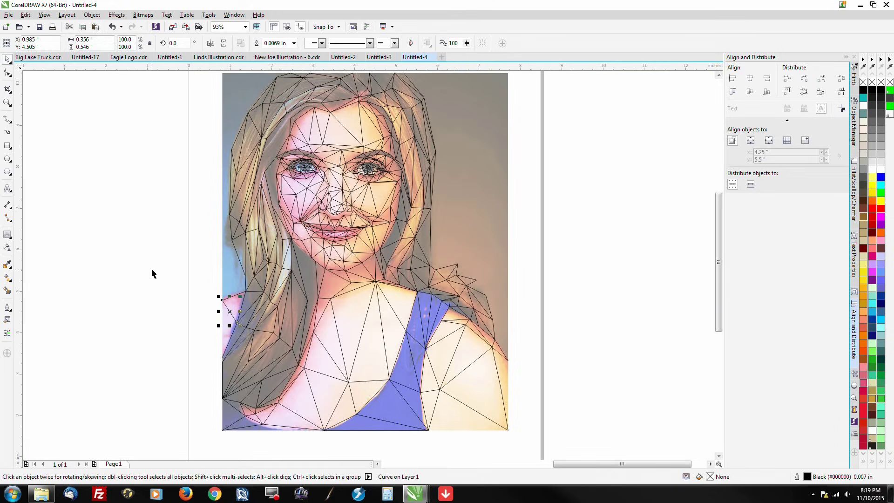
{"action": "left_click", "coordinate": [152, 270]}
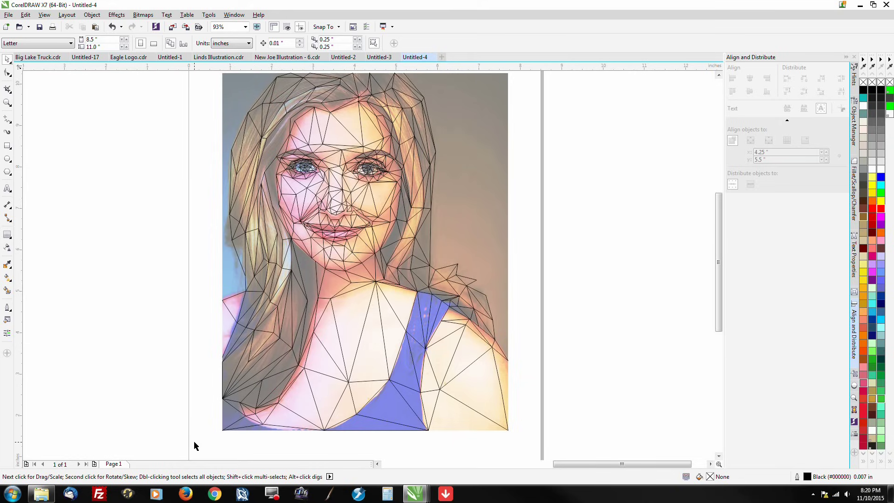
{"action": "left_click_drag", "start_coordinate": [195, 445], "coordinate": [529, 98]}
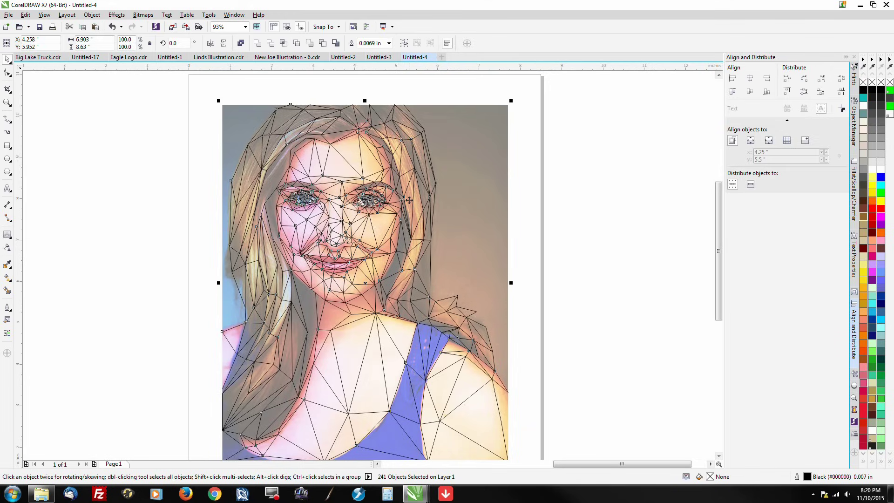
{"action": "key", "text": "ctrl+g"}
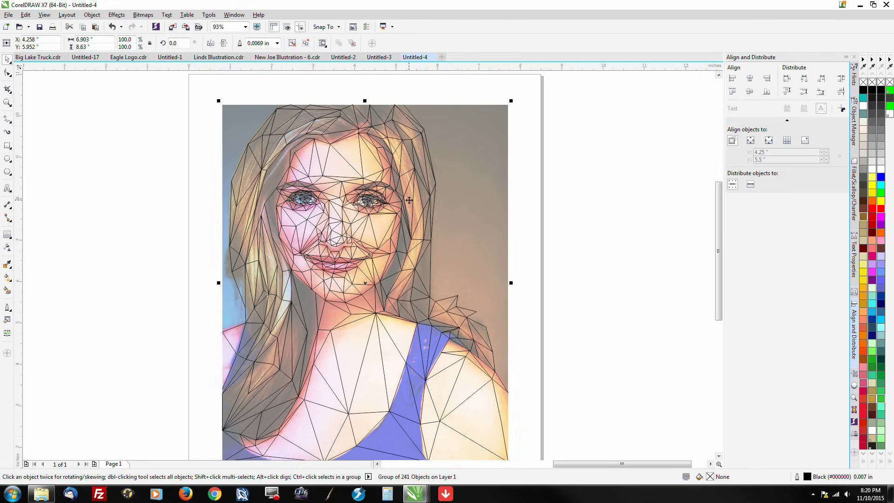
Move the grouped mesh off the photo to view it alone and undo the move.
{"action": "left_click_drag", "start_coordinate": [390, 214], "coordinate": [683, 226]}
{"action": "scroll", "coordinate": [201, 179], "scroll_direction": "down", "scroll_amount": 2}
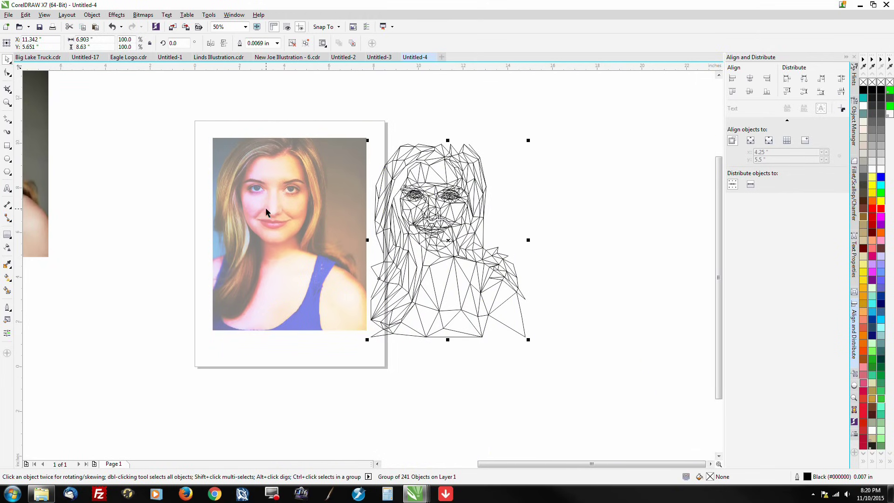
{"action": "key", "text": "ctrl+z"}
{"action": "scroll", "coordinate": [269, 241], "scroll_direction": "up", "scroll_amount": 2}
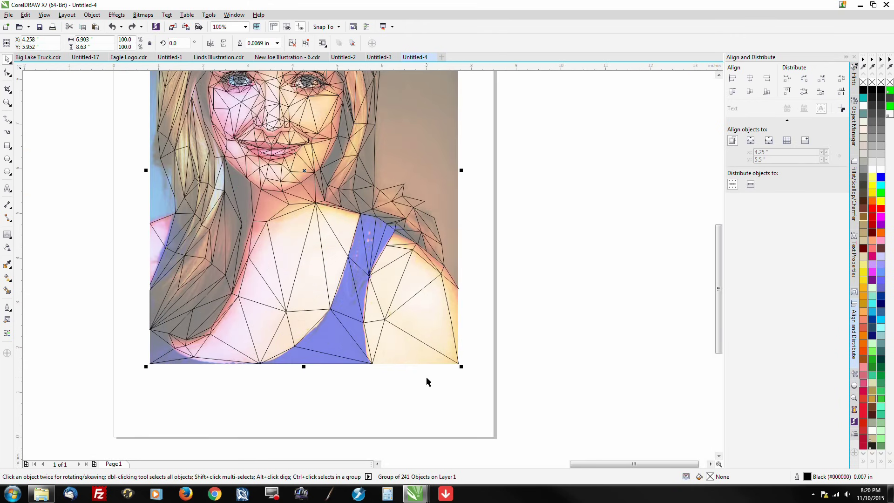
Unlock the faded photo behind the mesh and clear the selection.
{"action": "left_click", "coordinate": [421, 359]}
{"action": "right_click", "coordinate": [421, 358]}
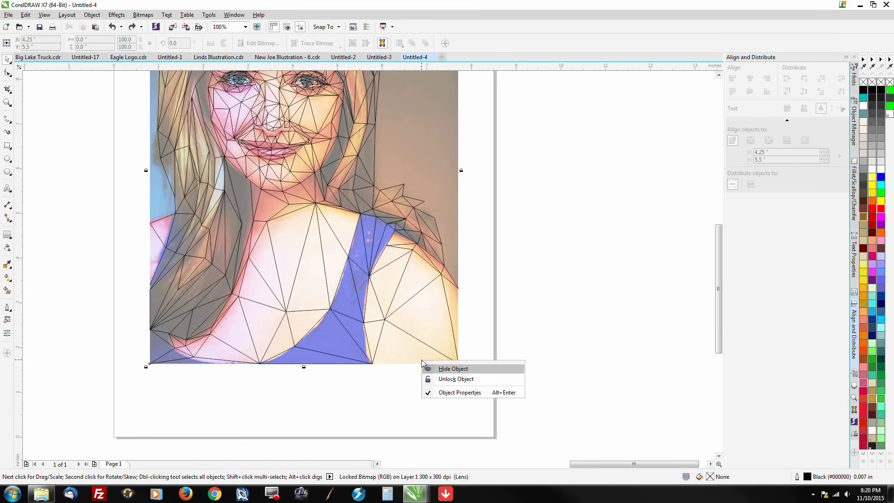
{"action": "left_click", "coordinate": [453, 380]}
{"action": "left_click", "coordinate": [532, 362]}
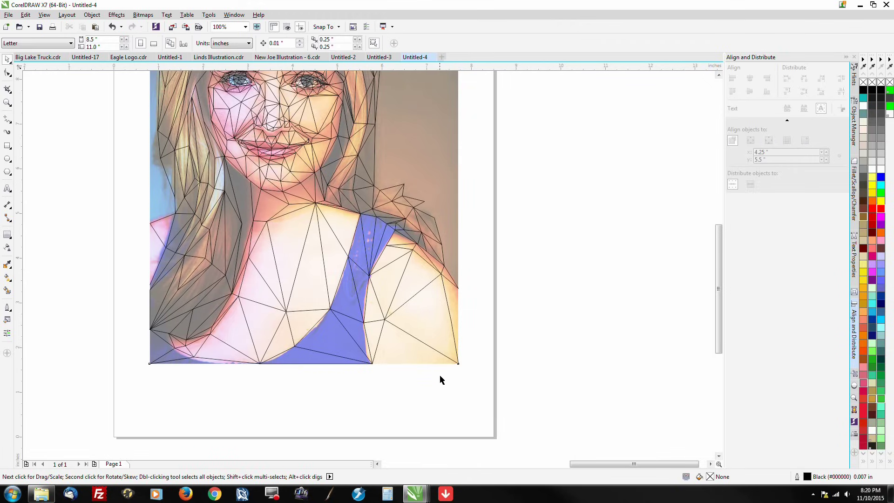
Use Smart Fill to fill the large facets of the warm-side shoulder with blue.
{"action": "scroll", "coordinate": [439, 375], "scroll_direction": "down", "scroll_amount": 2}
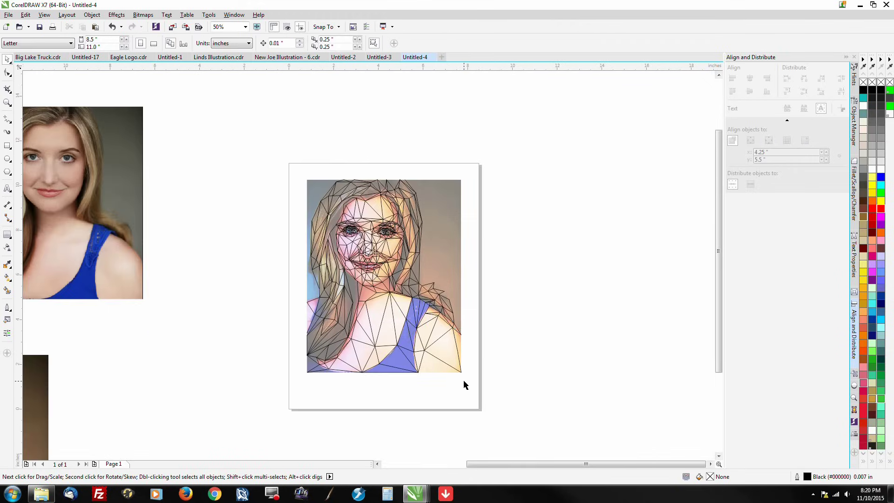
{"action": "left_click", "coordinate": [7, 291]}
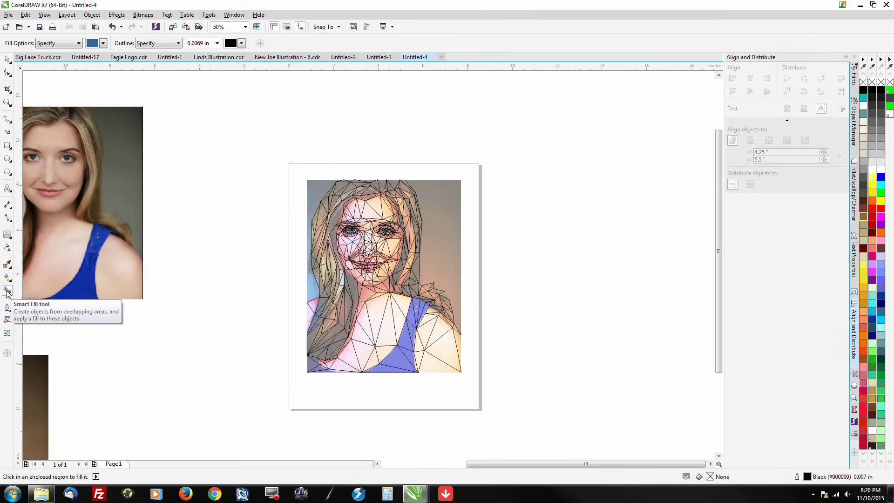
{"action": "scroll", "coordinate": [426, 363], "scroll_direction": "up", "scroll_amount": 2}
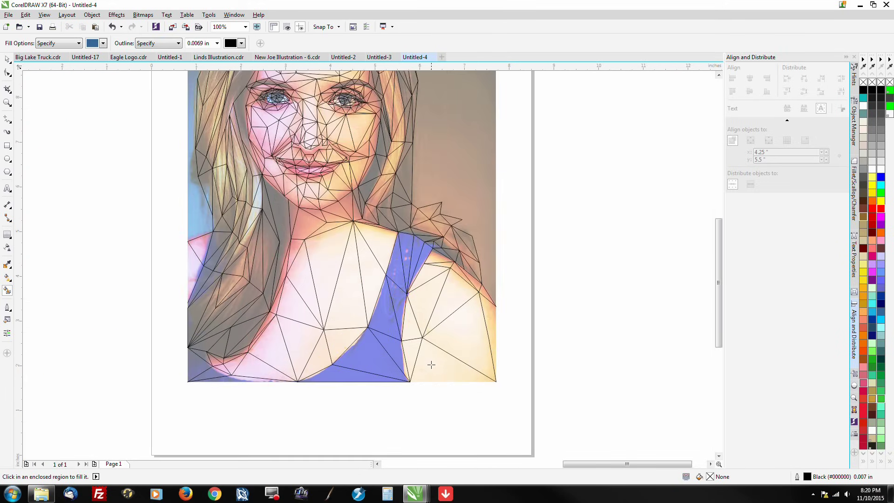
{"action": "left_click", "coordinate": [431, 364]}
{"action": "left_click", "coordinate": [459, 343]}
{"action": "left_click", "coordinate": [493, 308]}
{"action": "scroll", "coordinate": [466, 283], "scroll_direction": "up", "scroll_amount": 1}
{"action": "left_click", "coordinate": [448, 309]}
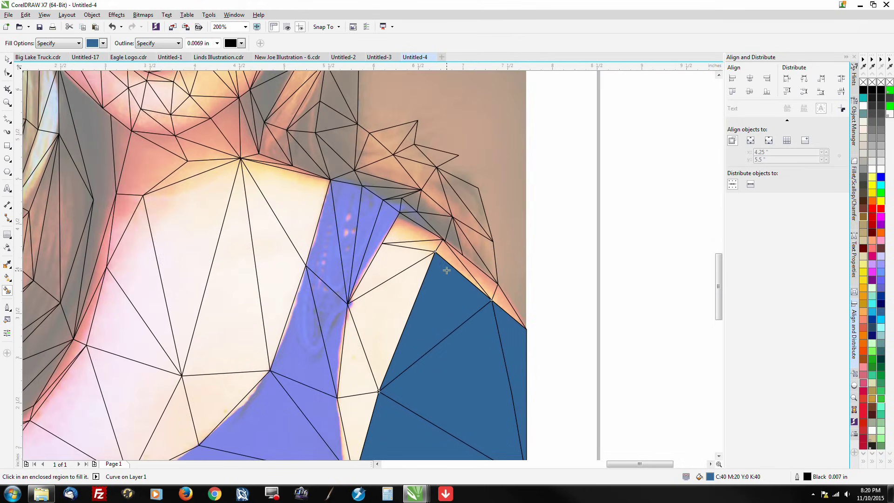
Smart Fill the remaining shoulder facets along its upper edge and beside the dress strap in blue.
{"action": "left_click", "coordinate": [446, 257]}
{"action": "left_click", "coordinate": [421, 244]}
{"action": "left_click", "coordinate": [480, 278]}
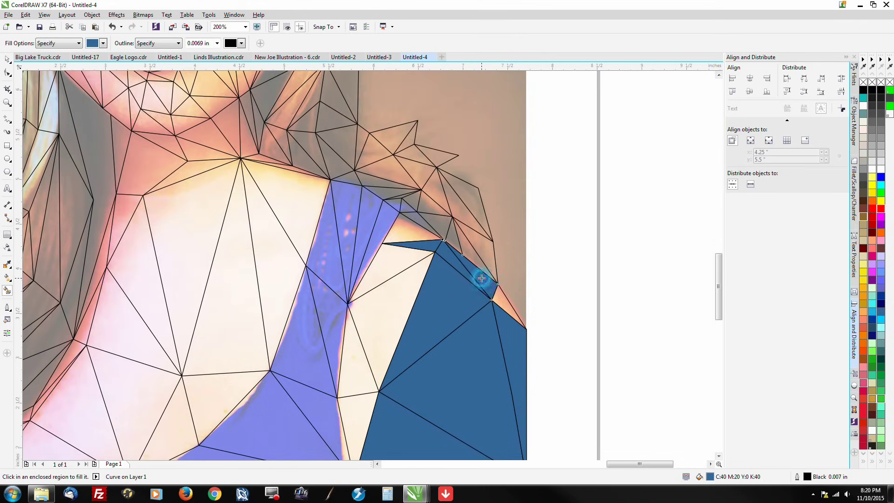
{"action": "left_click", "coordinate": [504, 304]}
{"action": "left_click", "coordinate": [389, 320]}
{"action": "left_click", "coordinate": [376, 269]}
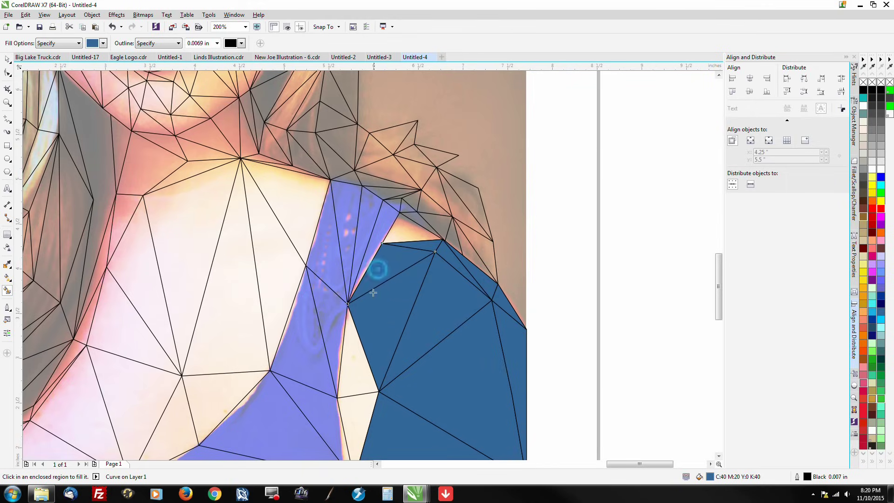
{"action": "left_click", "coordinate": [350, 362]}
{"action": "left_click", "coordinate": [354, 428]}
{"action": "left_click", "coordinate": [410, 232]}
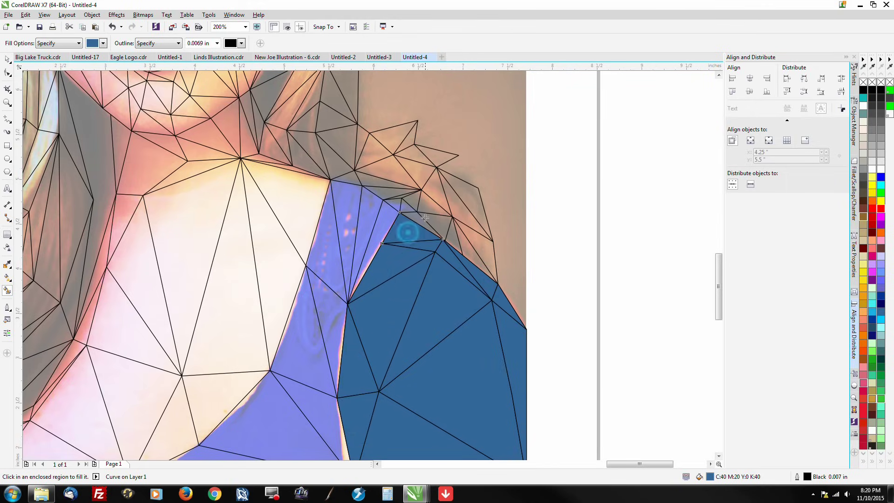
Smart Fill the hair facets lying along the upper edge of the warm-side shoulder.
{"action": "scroll", "coordinate": [409, 223], "scroll_direction": "up", "scroll_amount": 2}
{"action": "left_click", "coordinate": [409, 217]}
{"action": "left_click", "coordinate": [438, 220]}
{"action": "left_click", "coordinate": [383, 198]}
{"action": "left_click", "coordinate": [400, 186]}
{"action": "left_click", "coordinate": [425, 187]}
{"action": "left_click", "coordinate": [480, 249]}
{"action": "left_click", "coordinate": [507, 289]}
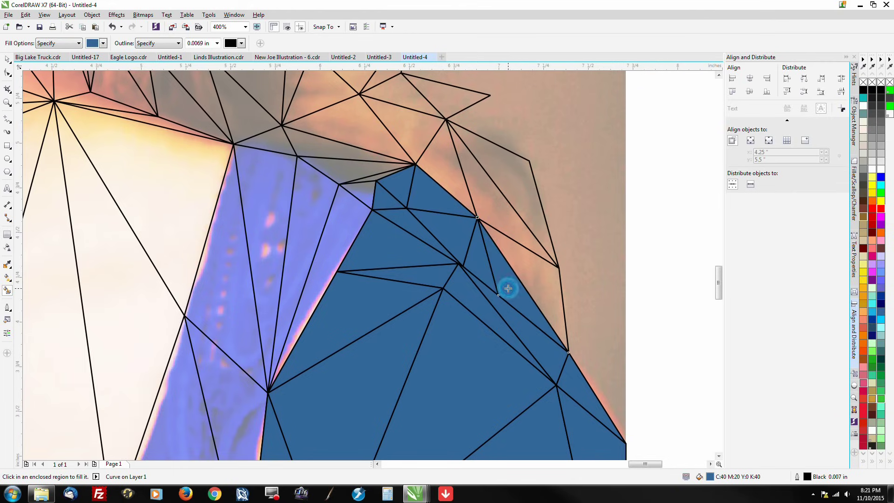
{"action": "left_click", "coordinate": [520, 276]}
{"action": "left_click", "coordinate": [494, 208]}
{"action": "left_click", "coordinate": [515, 185]}
Smart Fill the flicked hair tips and the narrow hair facets just above the dress strap.
{"action": "left_click", "coordinate": [435, 171]}
{"action": "scroll", "coordinate": [452, 261], "scroll_direction": "up", "scroll_amount": 2}
{"action": "left_click", "coordinate": [460, 181]}
{"action": "left_click", "coordinate": [428, 181]}
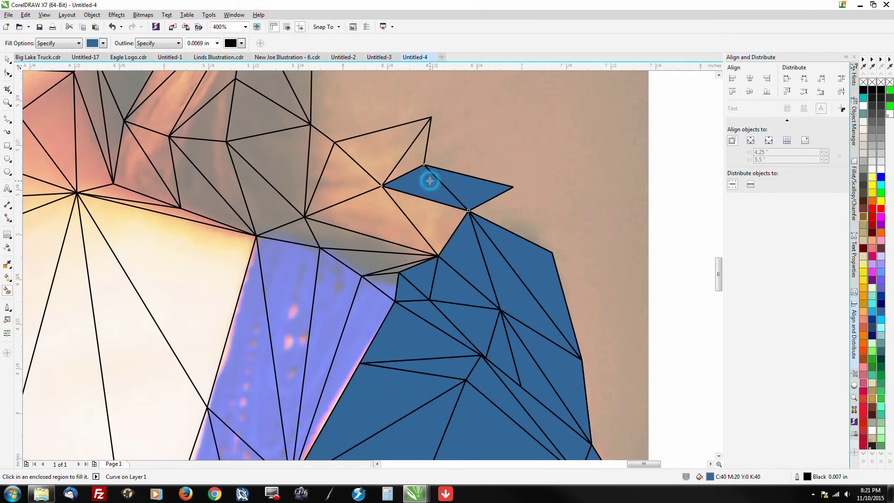
{"action": "left_click", "coordinate": [436, 215]}
{"action": "left_click", "coordinate": [375, 230]}
{"action": "left_click", "coordinate": [347, 239]}
{"action": "left_click", "coordinate": [367, 260]}
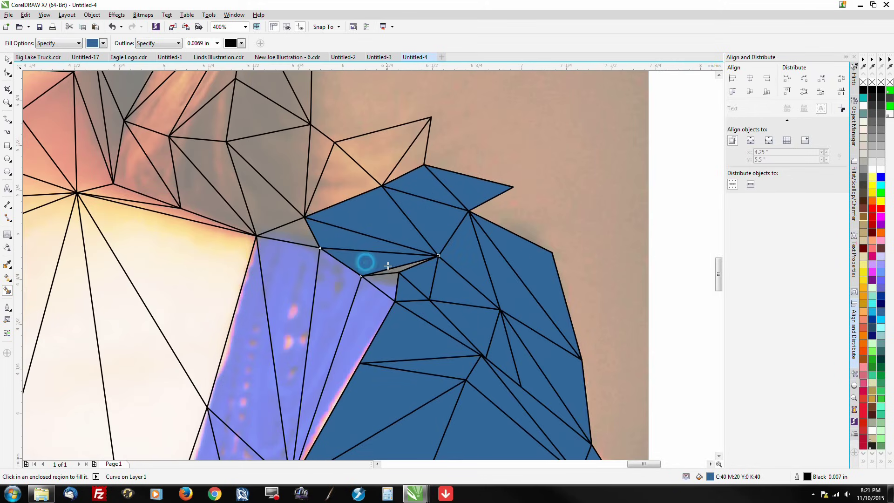
{"action": "left_click", "coordinate": [393, 269]}
{"action": "left_click", "coordinate": [386, 281]}
Smart Fill the upper facets of the dress strap and the hair facet touching its top.
{"action": "left_click", "coordinate": [360, 307]}
{"action": "left_click", "coordinate": [328, 294]}
{"action": "left_click", "coordinate": [300, 274]}
{"action": "left_click", "coordinate": [292, 232]}
{"action": "scroll", "coordinate": [399, 335], "scroll_direction": "down", "scroll_amount": 1}
Smart Fill the warm-side hair facets from the shoulder up towards the crown.
{"action": "left_click", "coordinate": [436, 254]}
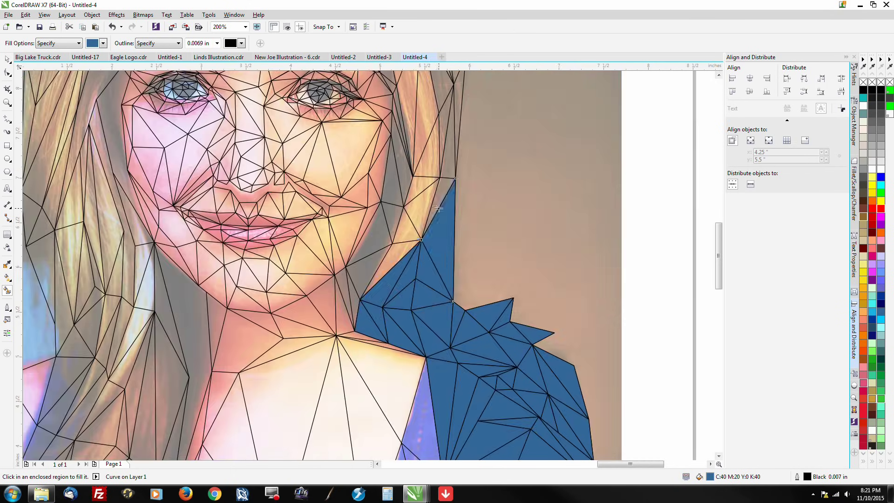
{"action": "left_click", "coordinate": [439, 198]}
{"action": "left_click", "coordinate": [406, 229]}
{"action": "left_click", "coordinate": [383, 263]}
{"action": "scroll", "coordinate": [415, 148], "scroll_direction": "up", "scroll_amount": 1}
{"action": "left_click", "coordinate": [339, 194]}
{"action": "scroll", "coordinate": [354, 140], "scroll_direction": "down", "scroll_amount": 1}
{"action": "scroll", "coordinate": [373, 193], "scroll_direction": "up", "scroll_amount": 1}
{"action": "left_click", "coordinate": [362, 126]}
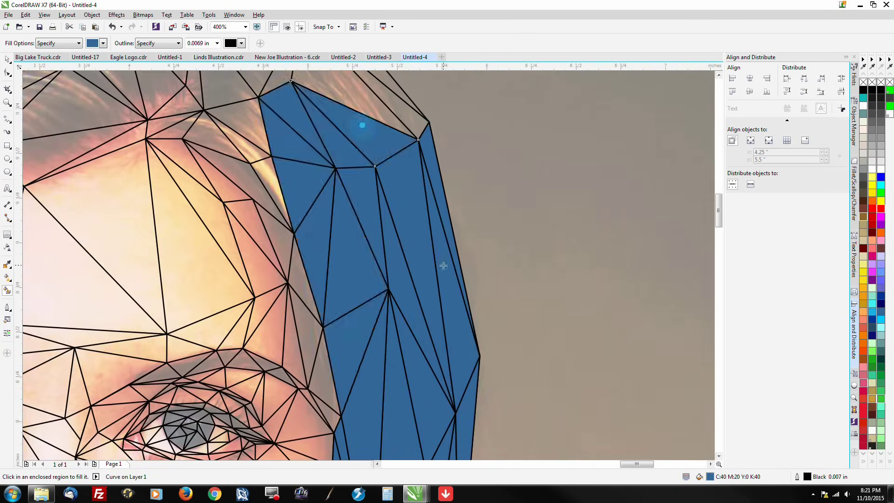
Smart Fill the facets of the hairline, forehead and temple down to the warm-side eyebrow.
{"action": "scroll", "coordinate": [422, 232], "scroll_direction": "down", "scroll_amount": 1}
{"action": "scroll", "coordinate": [362, 126], "scroll_direction": "up", "scroll_amount": 1}
{"action": "left_click", "coordinate": [313, 228]}
{"action": "left_click", "coordinate": [331, 292]}
{"action": "left_click", "coordinate": [211, 182]}
{"action": "left_click", "coordinate": [227, 147]}
{"action": "left_click", "coordinate": [58, 195]}
{"action": "left_click", "coordinate": [313, 335]}
{"action": "left_click", "coordinate": [335, 341]}
{"action": "left_click", "coordinate": [279, 383]}
{"action": "left_click", "coordinate": [172, 327]}
{"action": "scroll", "coordinate": [252, 224], "scroll_direction": "down", "scroll_amount": 1}
{"action": "scroll", "coordinate": [315, 351], "scroll_direction": "down", "scroll_amount": 1}
{"action": "left_click", "coordinate": [319, 269]}
{"action": "left_click", "coordinate": [266, 275]}
Smart Fill the eyebrow and upper eyelid facets of the warm-side eye.
{"action": "scroll", "coordinate": [193, 230], "scroll_direction": "up", "scroll_amount": 1}
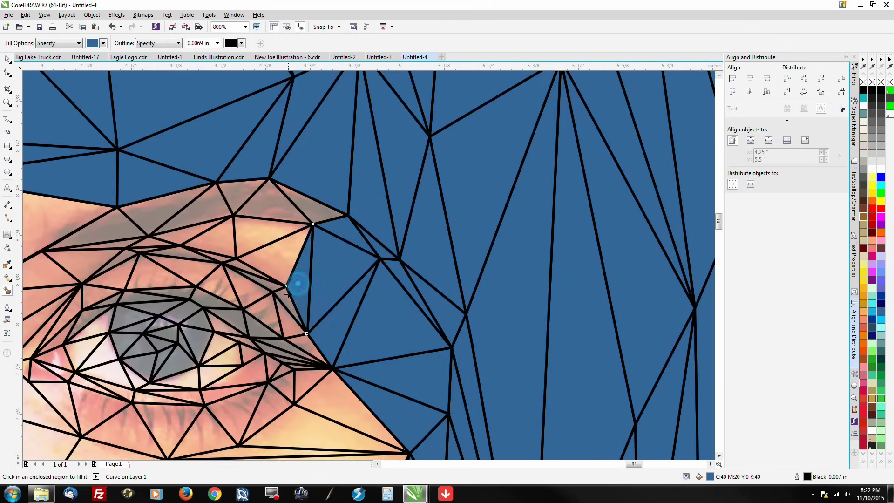
{"action": "left_click", "coordinate": [298, 283]}
{"action": "left_click", "coordinate": [153, 202]}
{"action": "left_click", "coordinate": [104, 229]}
{"action": "left_click", "coordinate": [184, 255]}
{"action": "left_click", "coordinate": [107, 275]}
{"action": "left_click", "coordinate": [177, 289]}
{"action": "left_click", "coordinate": [258, 298]}
{"action": "left_click", "coordinate": [281, 357]}
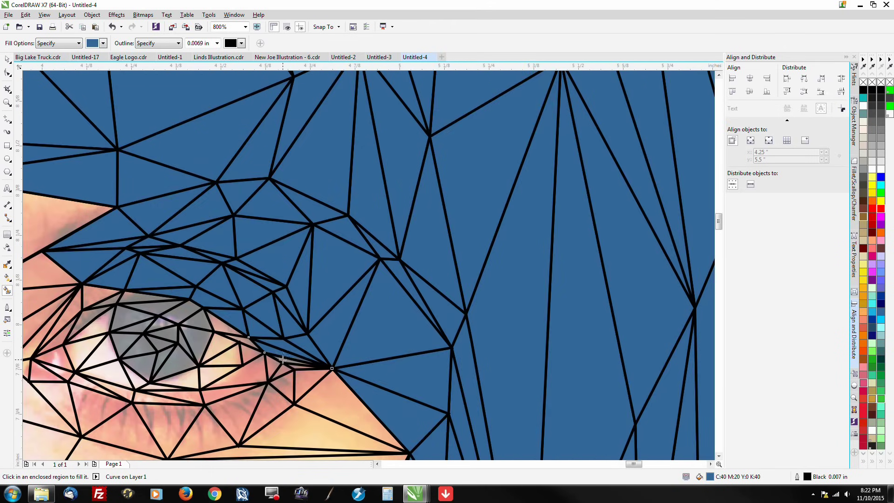
Smart Fill the outer corner, outer lower lid and iris facets of the warm-side eye.
{"action": "left_click", "coordinate": [307, 381]}
{"action": "left_click", "coordinate": [242, 405]}
{"action": "left_click", "coordinate": [239, 376]}
{"action": "left_click", "coordinate": [226, 355]}
{"action": "left_click", "coordinate": [183, 379]}
{"action": "left_click", "coordinate": [198, 339]}
{"action": "left_click", "coordinate": [168, 304]}
{"action": "left_click", "coordinate": [161, 339]}
{"action": "left_click", "coordinate": [144, 361]}
Smart Fill the inner corner, remaining lower lid and inner eyebrow facets of the warm-side eye.
{"action": "left_click", "coordinate": [96, 326]}
{"action": "left_click", "coordinate": [108, 303]}
{"action": "left_click", "coordinate": [63, 321]}
{"action": "left_click", "coordinate": [116, 389]}
{"action": "left_click", "coordinate": [163, 423]}
{"action": "left_click", "coordinate": [51, 405]}
{"action": "left_click", "coordinate": [49, 237]}
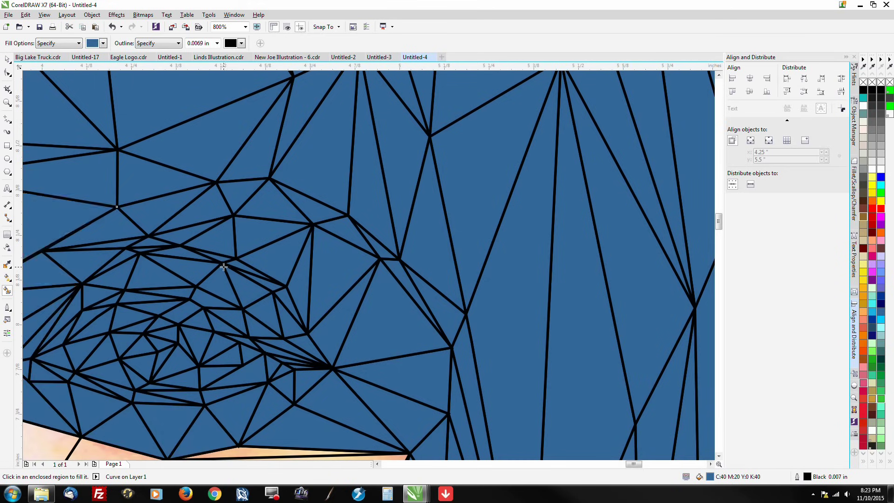
Undo the last fill, add a connecting line to close the gap and fill the neighbouring facets.
{"action": "left_click_drag", "start_coordinate": [48, 236], "coordinate": [191, 224]}
{"action": "key", "text": "ctrl+z"}
{"action": "key", "text": "F5"}
{"action": "left_click", "coordinate": [79, 168]}
{"action": "left_click", "coordinate": [190, 244]}
{"action": "left_click", "coordinate": [196, 218]}
{"action": "left_click", "coordinate": [119, 265]}
{"action": "left_click", "coordinate": [122, 343]}
{"action": "left_click", "coordinate": [213, 322]}
Draw a short chain of connected straight segments to close the open facets around the nose.
{"action": "scroll", "coordinate": [198, 296], "scroll_direction": "down", "scroll_amount": 1}
{"action": "scroll", "coordinate": [281, 300], "scroll_direction": "up", "scroll_amount": 1}
{"action": "scroll", "coordinate": [281, 299], "scroll_direction": "down", "scroll_amount": 1}
{"action": "left_click", "coordinate": [250, 367]}
{"action": "key", "text": "F5"}
{"action": "left_click", "coordinate": [139, 287]}
{"action": "left_click", "coordinate": [161, 287]}
{"action": "double_click", "coordinate": [179, 292]}
{"action": "double_click", "coordinate": [213, 291]}
{"action": "double_click", "coordinate": [213, 275]}
{"action": "double_click", "coordinate": [226, 277]}
{"action": "double_click", "coordinate": [243, 293]}
{"action": "left_click", "coordinate": [255, 271]}
Add a second, longer chain of straight segments to complete the facet edges beside the first one.
{"action": "scroll", "coordinate": [256, 272], "scroll_direction": "up", "scroll_amount": 2}
{"action": "left_click", "coordinate": [215, 182]}
{"action": "left_click", "coordinate": [252, 264]}
{"action": "double_click", "coordinate": [298, 271]}
{"action": "double_click", "coordinate": [310, 340]}
{"action": "double_click", "coordinate": [437, 364]}
{"action": "double_click", "coordinate": [519, 413]}
{"action": "left_click", "coordinate": [579, 402]}
Smart Fill the next facets around the warm side of the nose and cheek.
{"action": "scroll", "coordinate": [517, 294], "scroll_direction": "down", "scroll_amount": 2}
{"action": "left_click", "coordinate": [549, 405]}
{"action": "left_click", "coordinate": [531, 289]}
{"action": "left_click", "coordinate": [381, 245]}
{"action": "left_click", "coordinate": [420, 325]}
{"action": "left_click", "coordinate": [307, 244]}
{"action": "scroll", "coordinate": [305, 244], "scroll_direction": "up", "scroll_amount": 1}
Undo the last fill, draw a line closing the gap just under the nose tip and fill the facets there.
{"action": "key", "text": "ctrl+z"}
{"action": "key", "text": "F5"}
{"action": "left_click", "coordinate": [284, 278]}
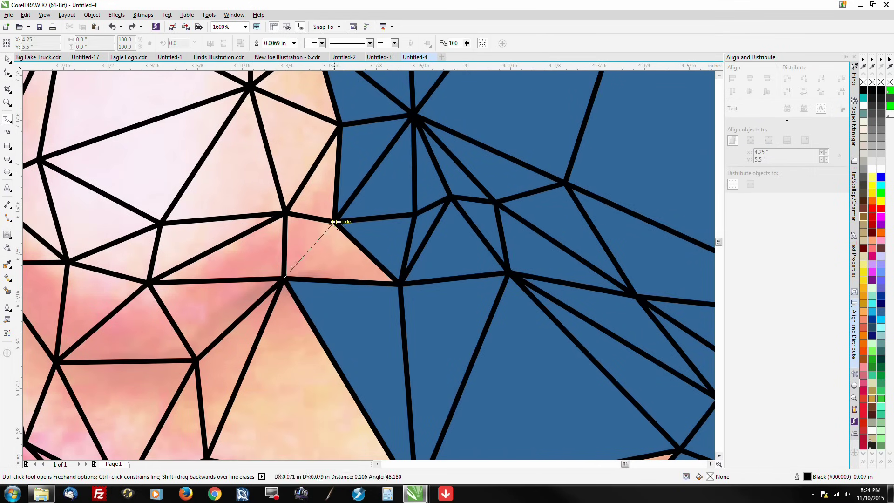
{"action": "left_click", "coordinate": [334, 222]}
{"action": "key", "text": "s"}
{"action": "left_click", "coordinate": [342, 259]}
{"action": "left_click", "coordinate": [305, 167]}
{"action": "left_click", "coordinate": [277, 402]}
Smart Fill the facets from the cool-side eyebrow down along the side of the nose to the nostril.
{"action": "scroll", "coordinate": [277, 407], "scroll_direction": "down", "scroll_amount": 1}
{"action": "scroll", "coordinate": [348, 379], "scroll_direction": "down", "scroll_amount": 1}
{"action": "left_click", "coordinate": [118, 74]}
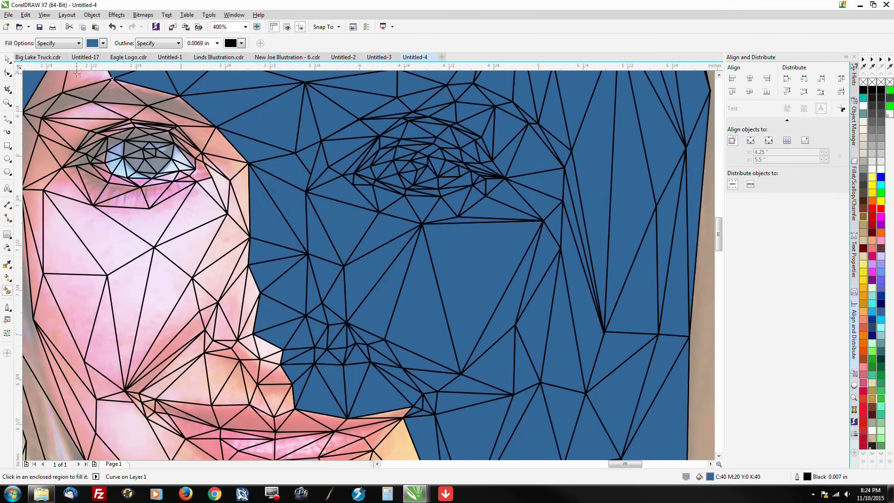
{"action": "left_click", "coordinate": [81, 86]}
{"action": "left_click", "coordinate": [173, 104]}
{"action": "left_click", "coordinate": [222, 148]}
{"action": "left_click", "coordinate": [233, 247]}
{"action": "left_click", "coordinate": [249, 322]}
{"action": "scroll", "coordinate": [259, 399], "scroll_direction": "up", "scroll_amount": 1}
{"action": "left_click", "coordinate": [272, 340]}
{"action": "left_click", "coordinate": [185, 256]}
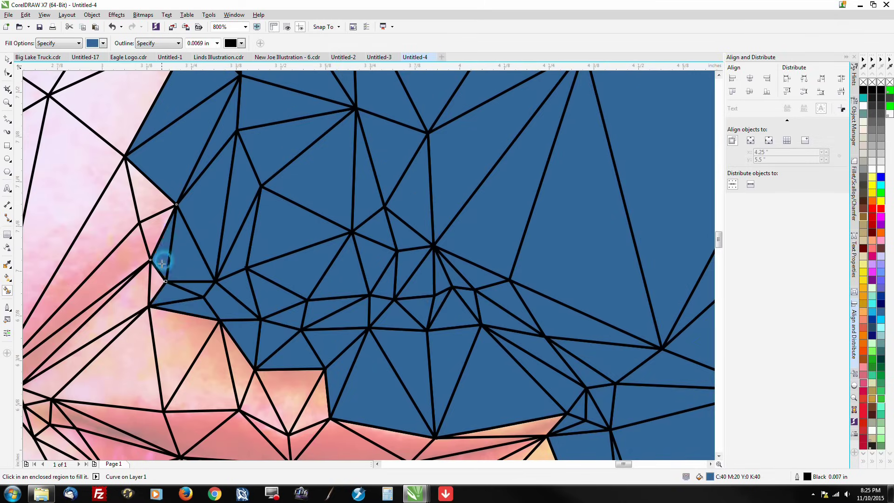
Smart Fill the facets beneath the nose and around the cool-side corner of the mouth.
{"action": "left_click", "coordinate": [163, 256]}
{"action": "left_click", "coordinate": [73, 365]}
{"action": "left_click", "coordinate": [301, 391]}
{"action": "left_click_drag", "start_coordinate": [324, 370], "coordinate": [257, 256]}
{"action": "left_click", "coordinate": [407, 344]}
{"action": "left_click", "coordinate": [282, 409]}
{"action": "left_click", "coordinate": [259, 375]}
{"action": "left_click", "coordinate": [120, 314]}
{"action": "left_click", "coordinate": [88, 320]}
{"action": "left_click", "coordinate": [187, 389]}
Undo the last fill and close the gap near the mouth by moving the loose line end onto the neighbouring vertex.
{"action": "scroll", "coordinate": [42, 314], "scroll_direction": "up", "scroll_amount": 1}
{"action": "left_click", "coordinate": [193, 212]}
{"action": "left_click", "coordinate": [391, 431]}
{"action": "scroll", "coordinate": [398, 459], "scroll_direction": "up", "scroll_amount": 1}
{"action": "key", "text": "ctrl+z"}
{"action": "key", "text": "F10"}
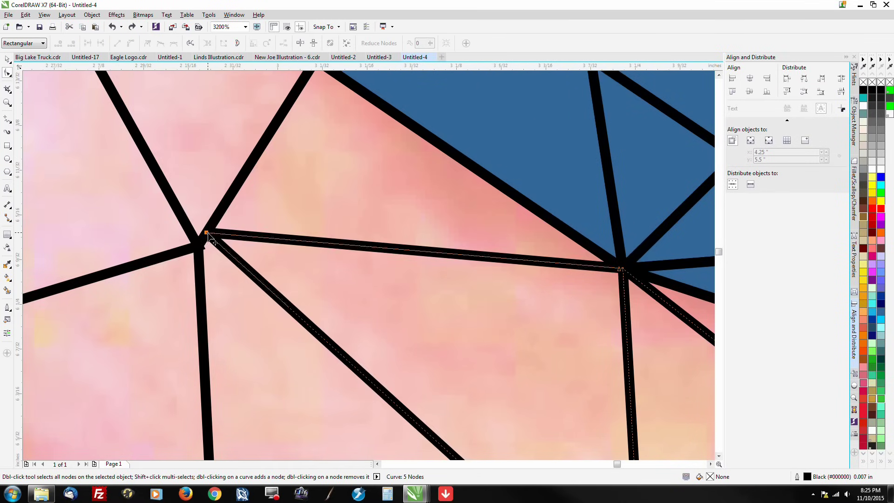
{"action": "left_click_drag", "start_coordinate": [206, 232], "coordinate": [199, 247]}
{"action": "scroll", "coordinate": [365, 240], "scroll_direction": "down", "scroll_amount": 1}
Smart Fill the facets of the lips, chin and jaw down to the top of the neck.
{"action": "left_click", "coordinate": [7, 290]}
{"action": "left_click", "coordinate": [186, 186]}
{"action": "scroll", "coordinate": [337, 175], "scroll_direction": "down", "scroll_amount": 1}
{"action": "left_click", "coordinate": [372, 371]}
{"action": "scroll", "coordinate": [373, 371], "scroll_direction": "down", "scroll_amount": 1}
{"action": "left_click", "coordinate": [530, 320]}
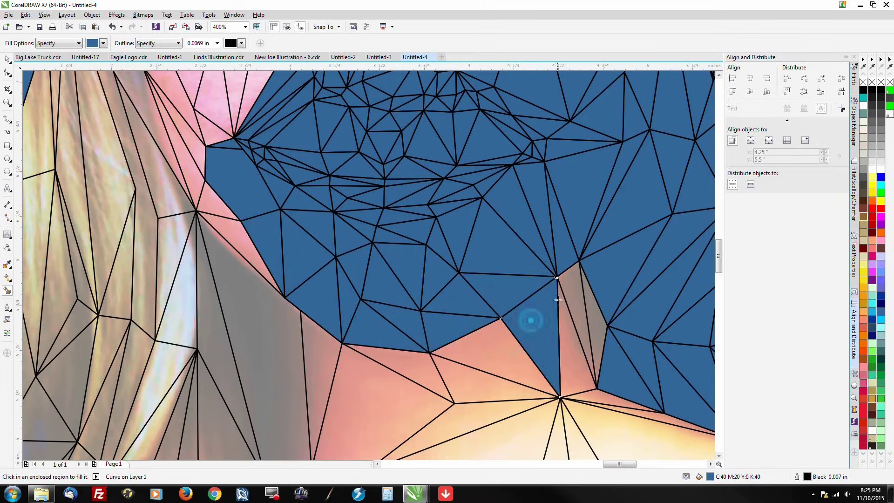
{"action": "left_click", "coordinate": [584, 316]}
{"action": "left_click", "coordinate": [571, 353]}
{"action": "left_click", "coordinate": [523, 371]}
Smart Fill the remaining facets of the neck and chest down to the lower edge of the portrait.
{"action": "scroll", "coordinate": [523, 371], "scroll_direction": "up", "scroll_amount": 1}
{"action": "left_click", "coordinate": [469, 245]}
{"action": "scroll", "coordinate": [469, 245], "scroll_direction": "down", "scroll_amount": 2}
{"action": "left_click", "coordinate": [337, 262]}
{"action": "left_click", "coordinate": [265, 328]}
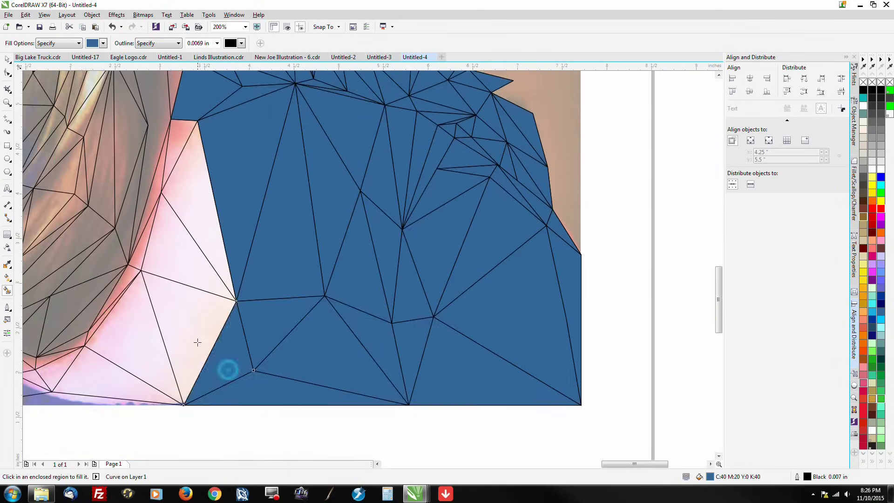
{"action": "left_click", "coordinate": [229, 370]}
{"action": "scroll", "coordinate": [229, 369], "scroll_direction": "down", "scroll_amount": 1}
{"action": "left_click", "coordinate": [194, 331]}
{"action": "left_click", "coordinate": [295, 246]}
{"action": "left_click", "coordinate": [326, 195]}
{"action": "scroll", "coordinate": [367, 74], "scroll_direction": "up", "scroll_amount": 1}
Draw a straight line about 1.03 in long through the hair beside the neck and Smart Fill the facets around it.
{"action": "key", "text": "F5"}
{"action": "left_click", "coordinate": [308, 81]}
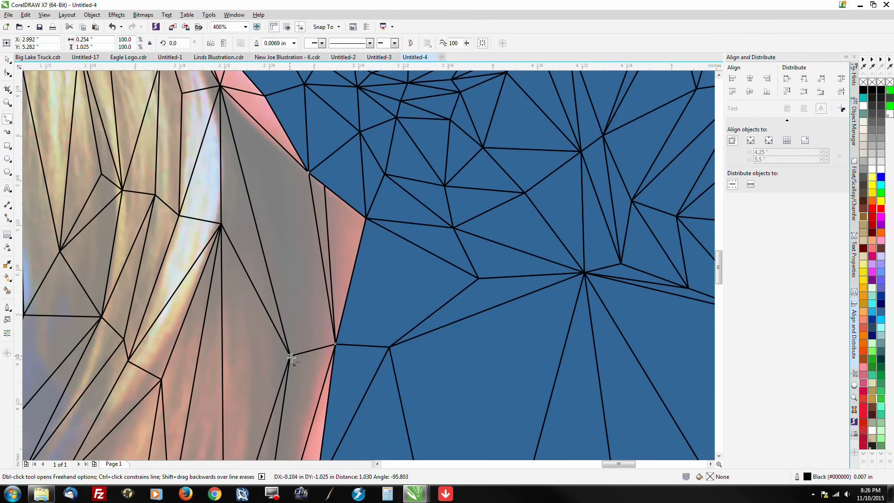
{"action": "left_click", "coordinate": [290, 356]}
{"action": "scroll", "coordinate": [310, 259], "scroll_direction": "down", "scroll_amount": 1}
{"action": "left_click", "coordinate": [7, 290]}
{"action": "left_click", "coordinate": [326, 254]}
{"action": "scroll", "coordinate": [295, 377], "scroll_direction": "up", "scroll_amount": 1}
{"action": "left_click", "coordinate": [337, 235]}
Smart Fill the facets of the long hair lying over the shoulder, from its lower tip upward.
{"action": "scroll", "coordinate": [273, 395], "scroll_direction": "down", "scroll_amount": 1}
{"action": "left_click", "coordinate": [154, 399]}
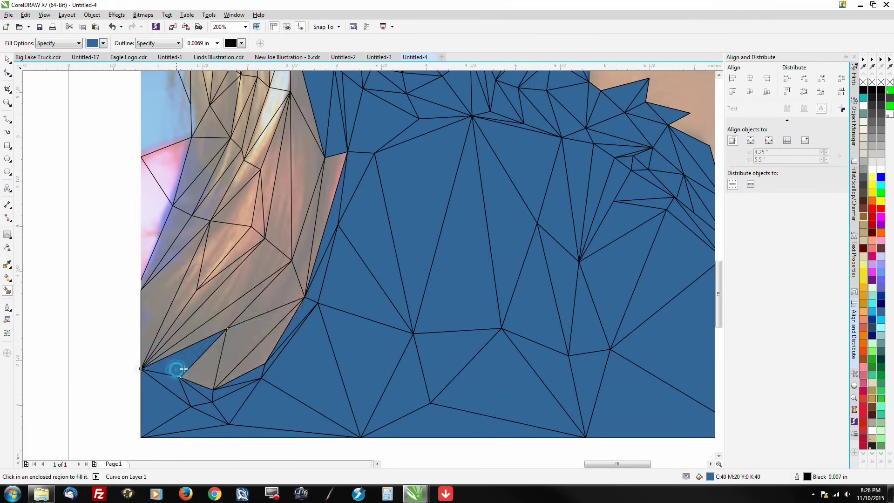
{"action": "left_click", "coordinate": [177, 370]}
{"action": "left_click", "coordinate": [164, 293]}
{"action": "left_click", "coordinate": [282, 111]}
{"action": "left_click", "coordinate": [317, 205]}
{"action": "scroll", "coordinate": [321, 207], "scroll_direction": "down", "scroll_amount": 1}
{"action": "scroll", "coordinate": [294, 97], "scroll_direction": "up", "scroll_amount": 1}
{"action": "left_click", "coordinate": [309, 184]}
{"action": "scroll", "coordinate": [230, 300], "scroll_direction": "up", "scroll_amount": 1}
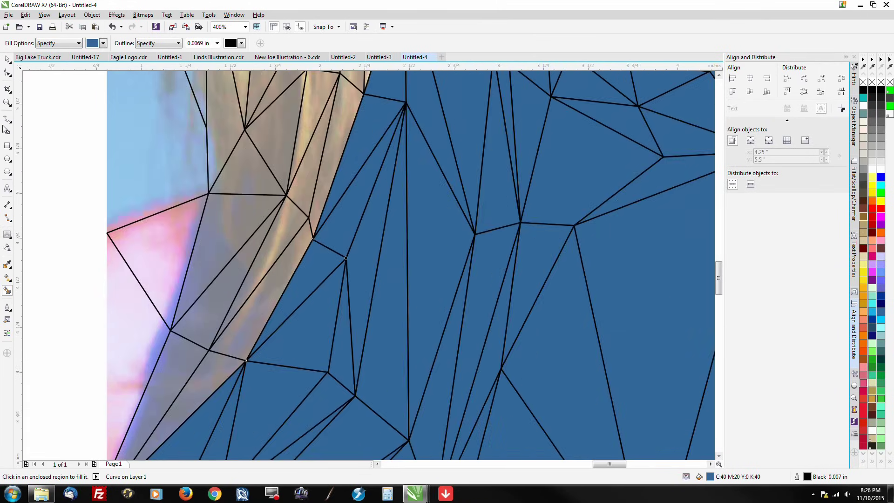
Smart Fill the next facets of the long hair beside the neck and jaw.
{"action": "scroll", "coordinate": [280, 303], "scroll_direction": "down", "scroll_amount": 2}
{"action": "left_click", "coordinate": [287, 295]}
{"action": "left_click", "coordinate": [265, 308]}
{"action": "left_click", "coordinate": [243, 274]}
{"action": "left_click", "coordinate": [244, 212]}
{"action": "left_click", "coordinate": [275, 225]}
{"action": "left_click", "coordinate": [215, 275]}
{"action": "scroll", "coordinate": [261, 307], "scroll_direction": "down", "scroll_amount": 1}
{"action": "scroll", "coordinate": [211, 152], "scroll_direction": "up", "scroll_amount": 1}
{"action": "left_click", "coordinate": [280, 314]}
Smart Fill the hair facets up along the side of the head toward the forehead.
{"action": "left_click", "coordinate": [342, 140]}
{"action": "left_click", "coordinate": [401, 241]}
{"action": "left_click", "coordinate": [365, 214]}
{"action": "scroll", "coordinate": [364, 214], "scroll_direction": "up", "scroll_amount": 1}
{"action": "left_click", "coordinate": [311, 213]}
{"action": "scroll", "coordinate": [241, 241], "scroll_direction": "down", "scroll_amount": 1}
{"action": "scroll", "coordinate": [291, 228], "scroll_direction": "up", "scroll_amount": 1}
{"action": "left_click", "coordinate": [7, 291]}
{"action": "left_click", "coordinate": [267, 254]}
{"action": "left_click", "coordinate": [300, 216]}
{"action": "left_click", "coordinate": [326, 185]}
Draw a chain of straight segments dividing the unfilled hair strand beside the forehead into facets.
{"action": "key", "text": "F5"}
{"action": "left_click", "coordinate": [393, 160]}
{"action": "scroll", "coordinate": [349, 164], "scroll_direction": "up", "scroll_amount": 1}
{"action": "double_click", "coordinate": [379, 190]}
{"action": "double_click", "coordinate": [308, 149]}
{"action": "double_click", "coordinate": [142, 244]}
{"action": "double_click", "coordinate": [173, 289]}
{"action": "scroll", "coordinate": [173, 289], "scroll_direction": "down", "scroll_amount": 2}
{"action": "scroll", "coordinate": [122, 332], "scroll_direction": "up", "scroll_amount": 2}
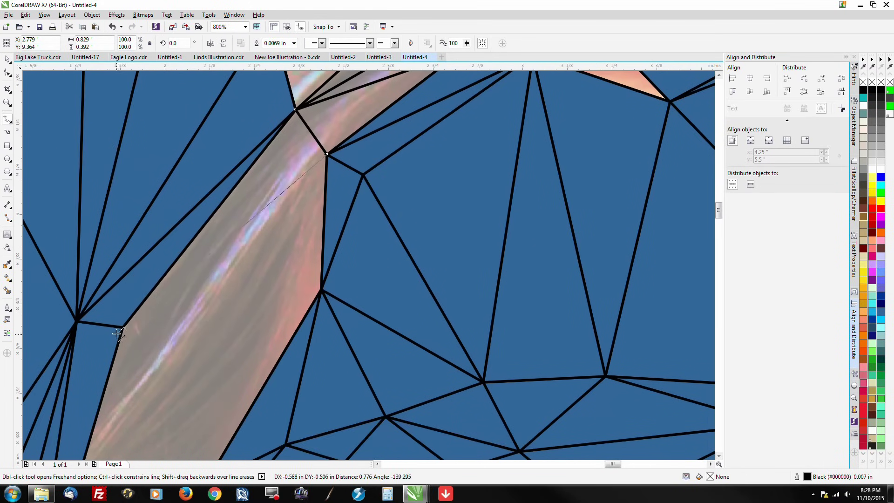
Extend the chain of straight segments down the hair strand past the outer corner of the eye.
{"action": "double_click", "coordinate": [122, 328]}
{"action": "scroll", "coordinate": [320, 290], "scroll_direction": "down", "scroll_amount": 1}
{"action": "double_click", "coordinate": [320, 290]}
{"action": "double_click", "coordinate": [174, 406]}
{"action": "left_click", "coordinate": [173, 406]}
{"action": "left_click", "coordinate": [253, 241]}
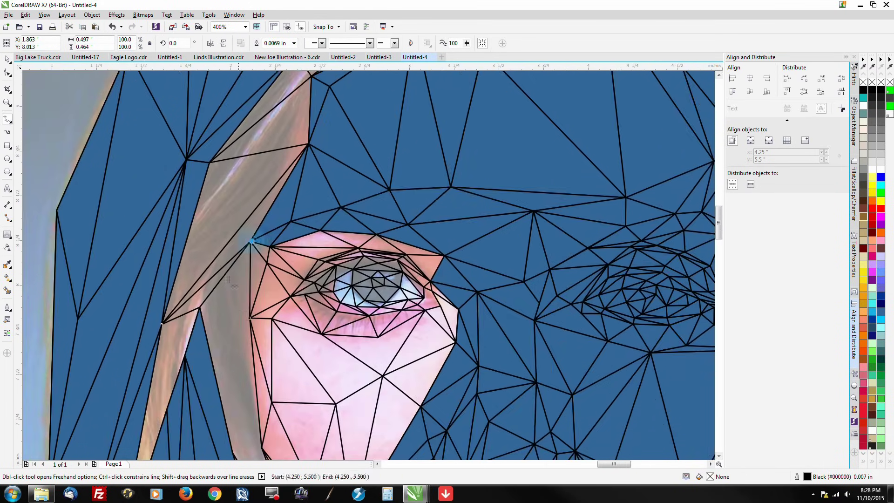
{"action": "double_click", "coordinate": [253, 318]}
{"action": "double_click", "coordinate": [236, 384]}
Add the missing straight segments across the narrow hair strands beside the cheek.
{"action": "scroll", "coordinate": [183, 232], "scroll_direction": "down", "scroll_amount": 1}
{"action": "scroll", "coordinate": [169, 276], "scroll_direction": "up", "scroll_amount": 1}
{"action": "left_click", "coordinate": [185, 295]}
{"action": "double_click", "coordinate": [179, 210]}
{"action": "left_click", "coordinate": [202, 242]}
{"action": "scroll", "coordinate": [211, 295], "scroll_direction": "down", "scroll_amount": 1}
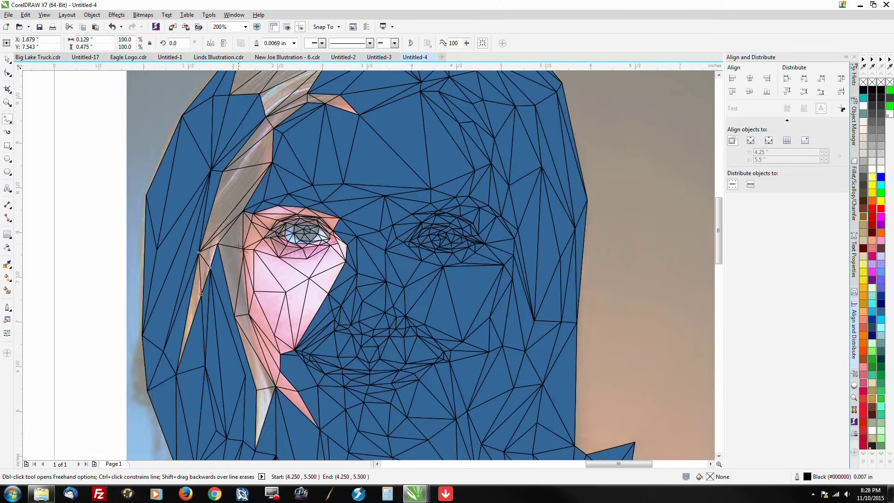
Smart Fill the newly divided hair strand facets and check the line node at a vertex there.
{"action": "key", "text": "s"}
{"action": "scroll", "coordinate": [194, 279], "scroll_direction": "up", "scroll_amount": 1}
{"action": "left_click", "coordinate": [216, 231]}
{"action": "scroll", "coordinate": [282, 220], "scroll_direction": "up", "scroll_amount": 2}
{"action": "key", "text": "F10"}
{"action": "left_click", "coordinate": [280, 287]}
{"action": "key", "text": "s"}
Smart Fill the remaining hair strand facets and the facet beside the unfilled eye.
{"action": "scroll", "coordinate": [280, 286], "scroll_direction": "down", "scroll_amount": 2}
{"action": "left_click", "coordinate": [235, 184]}
{"action": "scroll", "coordinate": [264, 239], "scroll_direction": "down", "scroll_amount": 2}
{"action": "scroll", "coordinate": [373, 250], "scroll_direction": "up", "scroll_amount": 3}
{"action": "scroll", "coordinate": [365, 399], "scroll_direction": "down", "scroll_amount": 1}
{"action": "left_click", "coordinate": [387, 230]}
{"action": "left_click", "coordinate": [228, 258]}
{"action": "scroll", "coordinate": [234, 236], "scroll_direction": "up", "scroll_amount": 2}
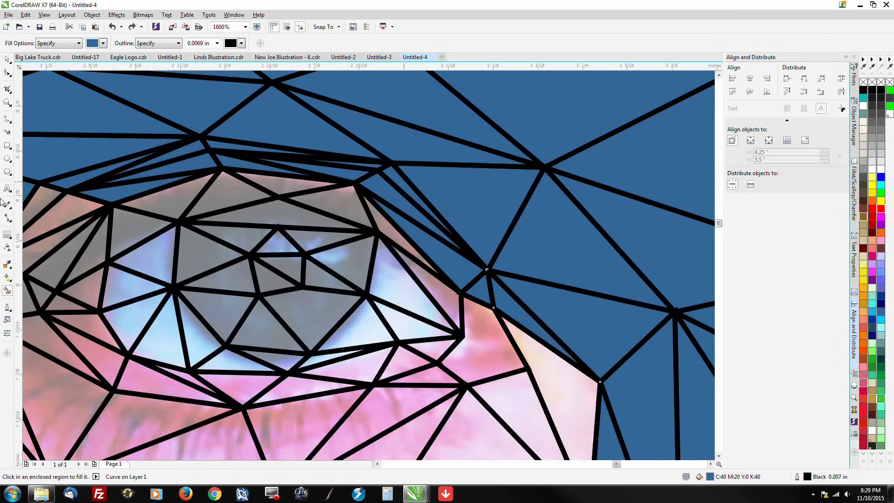
Draw straight segments closing the open facet edges around the unfilled eye.
{"action": "key", "text": "F5"}
{"action": "left_click", "coordinate": [467, 385]}
{"action": "double_click", "coordinate": [463, 336]}
{"action": "double_click", "coordinate": [528, 369]}
{"action": "left_click", "coordinate": [461, 293]}
Smart Fill the facets of the eyelids and the outer area of the remaining eye.
{"action": "key", "text": "s"}
{"action": "left_click", "coordinate": [509, 397]}
{"action": "scroll", "coordinate": [362, 279], "scroll_direction": "down", "scroll_amount": 2}
{"action": "scroll", "coordinate": [407, 295], "scroll_direction": "up", "scroll_amount": 2}
{"action": "left_click", "coordinate": [279, 238]}
{"action": "left_click", "coordinate": [153, 167]}
{"action": "left_click", "coordinate": [77, 205]}
{"action": "left_click", "coordinate": [91, 264]}
{"action": "left_click", "coordinate": [177, 311]}
{"action": "left_click", "coordinate": [276, 276]}
Smart Fill the small inner facets of the iris, pupil and eye white.
{"action": "scroll", "coordinate": [312, 340], "scroll_direction": "down", "scroll_amount": 1}
{"action": "scroll", "coordinate": [77, 389], "scroll_direction": "up", "scroll_amount": 1}
{"action": "left_click", "coordinate": [152, 303]}
{"action": "left_click", "coordinate": [90, 282]}
{"action": "left_click", "coordinate": [172, 163]}
{"action": "left_click", "coordinate": [233, 134]}
{"action": "left_click", "coordinate": [252, 166]}
{"action": "left_click", "coordinate": [297, 240]}
Draw a line about 0.23 in long from below the eye to the cheek vertex and Smart Fill the remaining cheek facets.
{"action": "scroll", "coordinate": [381, 309], "scroll_direction": "down", "scroll_amount": 1}
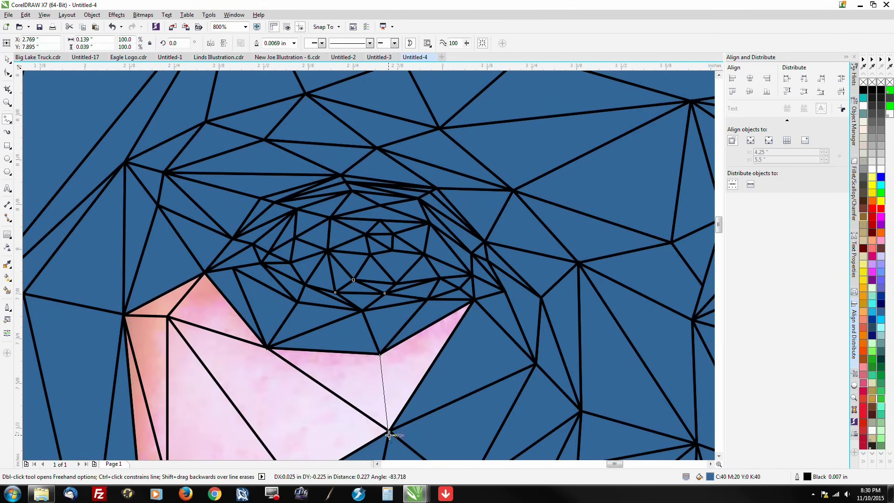
{"action": "left_click", "coordinate": [385, 364]}
{"action": "scroll", "coordinate": [156, 375], "scroll_direction": "down", "scroll_amount": 1}
{"action": "left_click", "coordinate": [194, 301]}
{"action": "scroll", "coordinate": [194, 301], "scroll_direction": "down", "scroll_amount": 2}
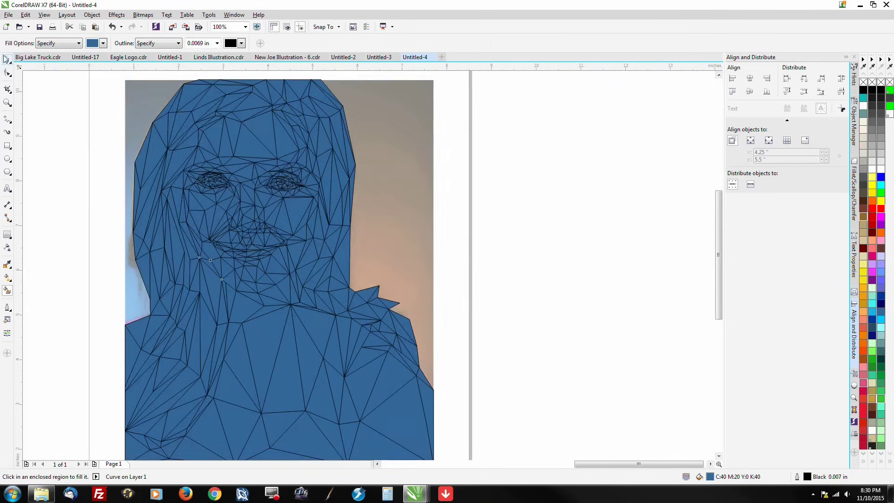
Select the grouped line mesh and move it off the filled portrait to the empty area beside the page.
{"action": "key", "text": "space"}
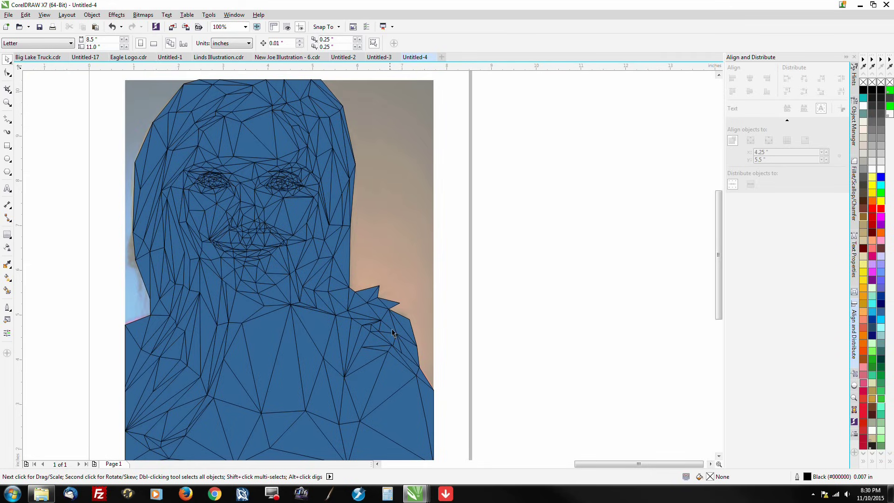
{"action": "left_click", "coordinate": [254, 385]}
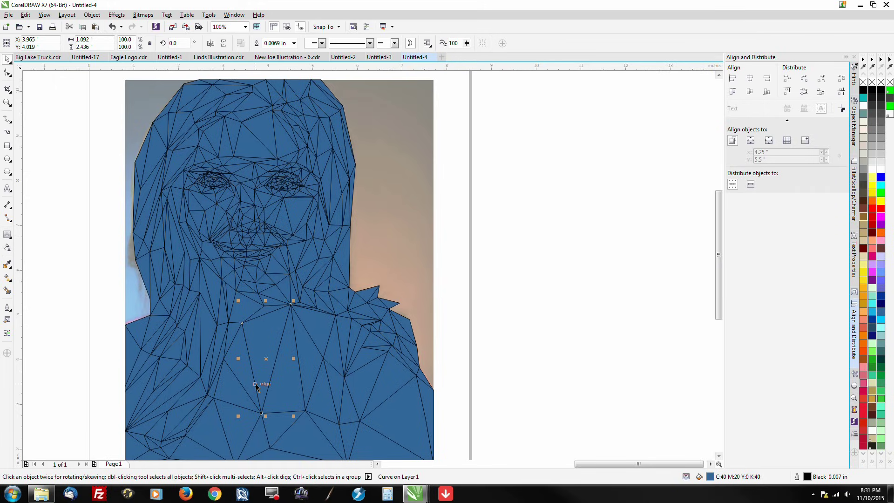
{"action": "left_click", "coordinate": [256, 386]}
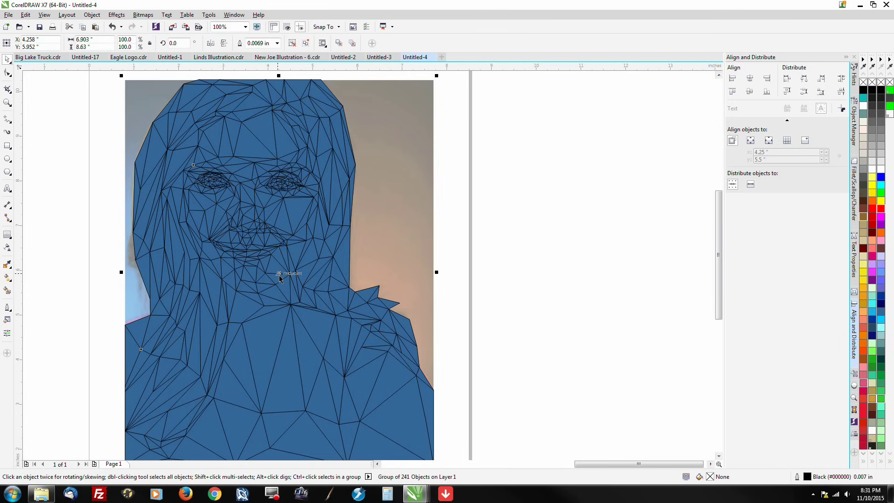
{"action": "left_click_drag", "start_coordinate": [278, 273], "coordinate": [670, 266]}
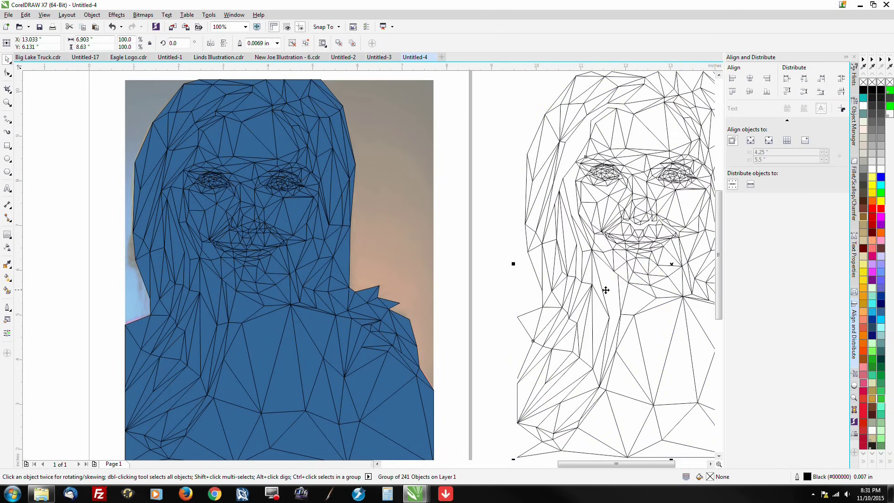
{"action": "scroll", "coordinate": [415, 281], "scroll_direction": "down", "scroll_amount": 2}
{"action": "left_click_drag", "start_coordinate": [535, 291], "coordinate": [661, 275]}
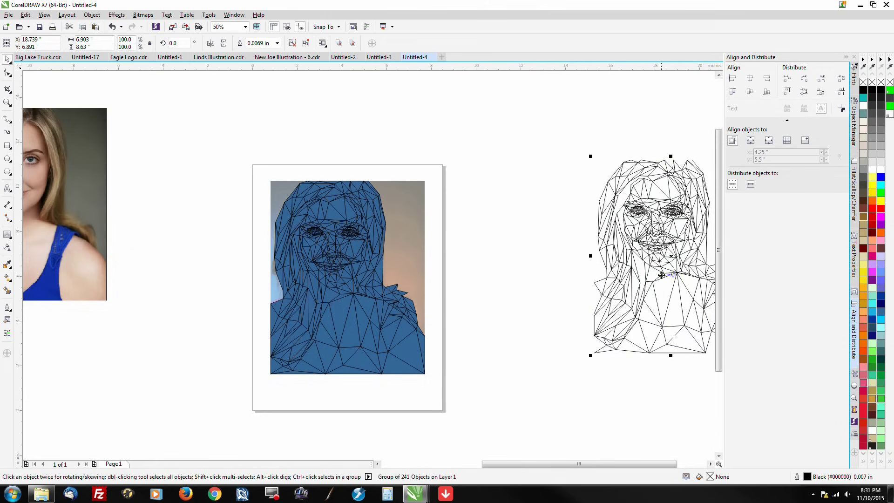
{"action": "left_click", "coordinate": [493, 338]}
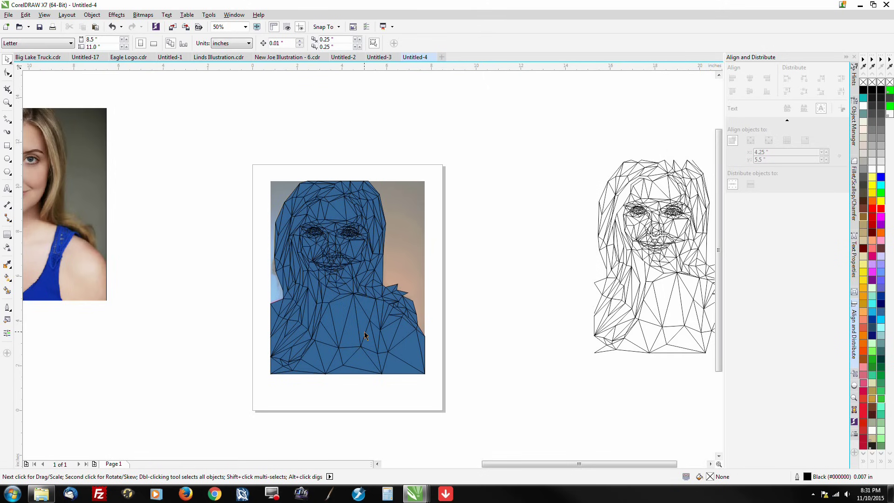
Try moving two chest facets out of place to check that they are separate, and undo both moves.
{"action": "scroll", "coordinate": [364, 335], "scroll_direction": "up", "scroll_amount": 2}
{"action": "scroll", "coordinate": [364, 335], "scroll_direction": "down", "scroll_amount": 2}
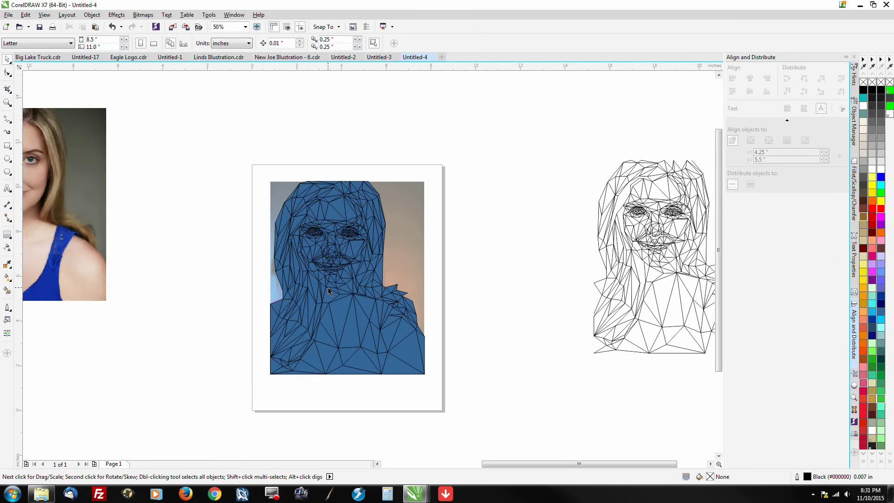
{"action": "scroll", "coordinate": [335, 311], "scroll_direction": "up", "scroll_amount": 2}
{"action": "left_click_drag", "start_coordinate": [335, 311], "coordinate": [383, 294]}
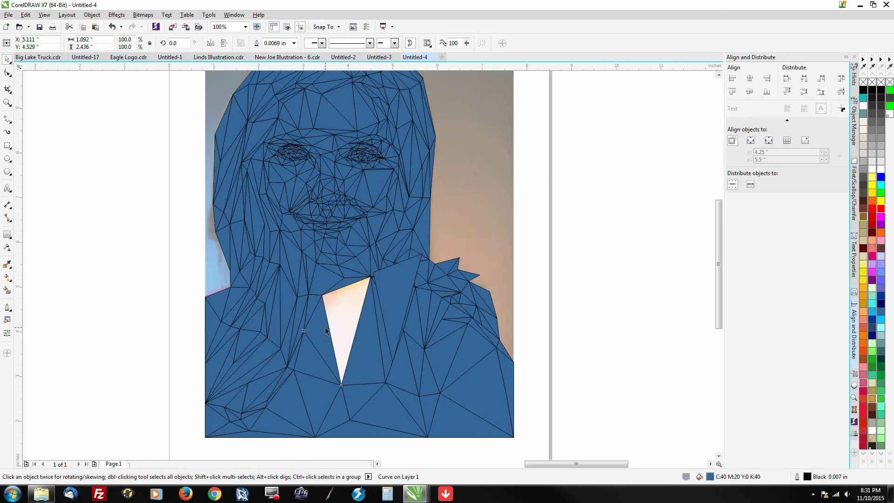
{"action": "left_click_drag", "start_coordinate": [327, 330], "coordinate": [267, 340]}
{"action": "key", "text": "ctrl+z"}
{"action": "key", "text": "ctrl+z"}
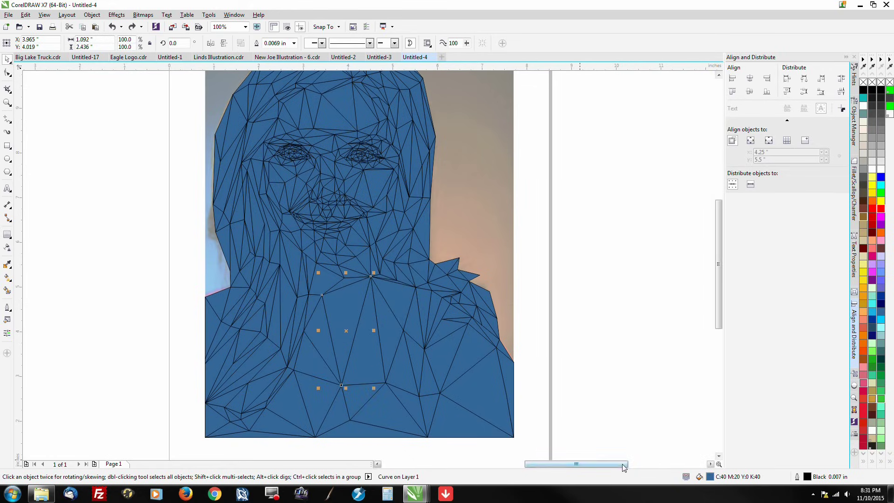
Select all the blue facets of the portrait and exclude the photo beneath them from the selection.
{"action": "scroll", "coordinate": [255, 365], "scroll_direction": "down", "scroll_amount": 2}
{"action": "scroll", "coordinate": [255, 365], "scroll_direction": "up", "scroll_amount": 2}
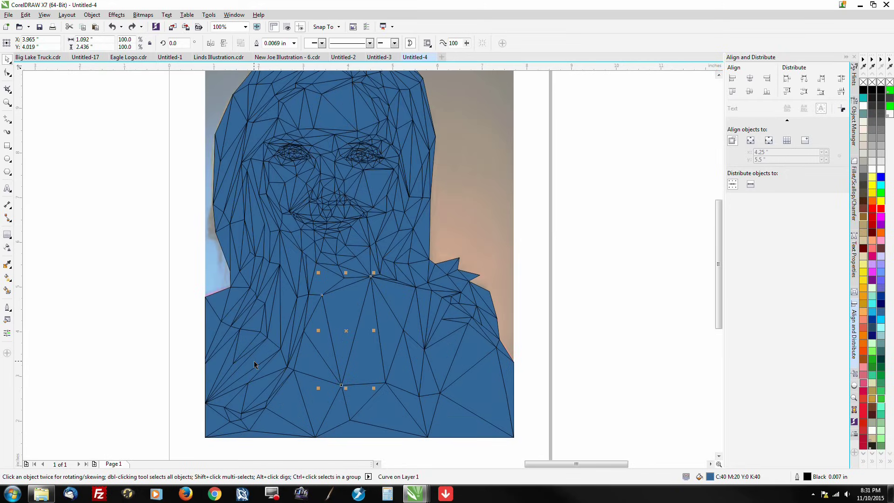
{"action": "scroll", "coordinate": [335, 362], "scroll_direction": "down", "scroll_amount": 2}
{"action": "left_click_drag", "start_coordinate": [197, 428], "coordinate": [437, 200]}
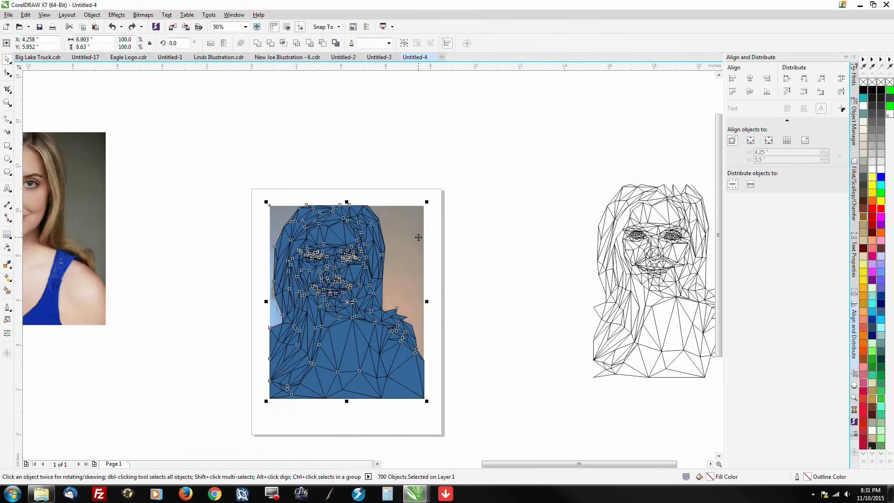
{"action": "scroll", "coordinate": [418, 237], "scroll_direction": "up", "scroll_amount": 2}
{"action": "left_click", "coordinate": [412, 238], "text": "shift"}
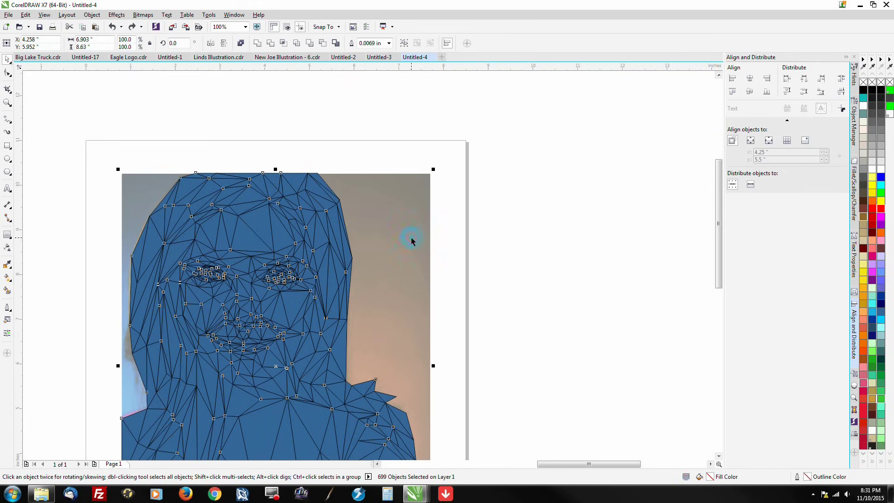
Try moving the facets together with the photo, undo the move, and exclude the photo from the selection again.
{"action": "left_click", "coordinate": [411, 238], "text": "shift"}
{"action": "left_click_drag", "start_coordinate": [312, 255], "coordinate": [189, 270]}
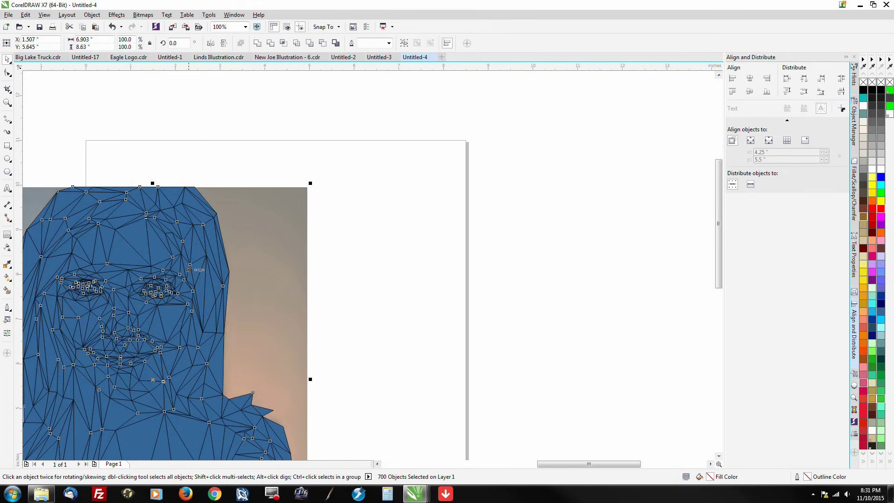
{"action": "key", "text": "ctrl+z"}
{"action": "left_click", "coordinate": [414, 200], "text": "shift"}
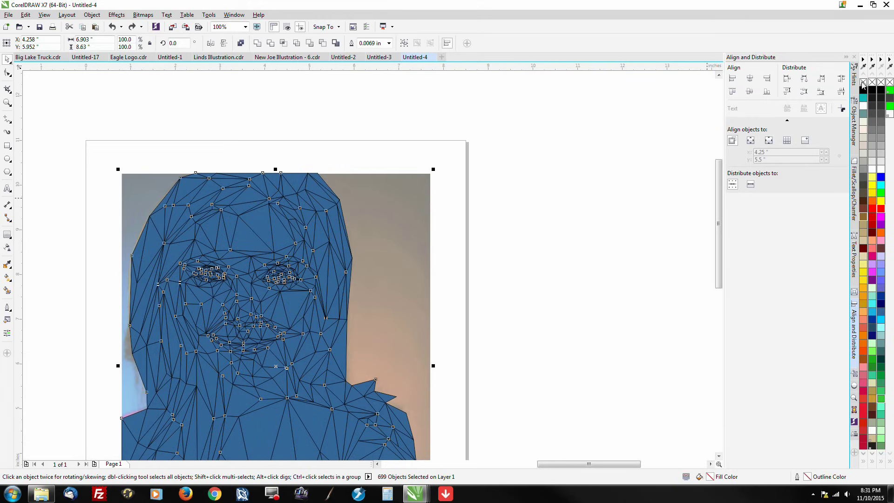
Try removing the outlines of the selected facets, undo that, and remove their fill instead so only the outlines remain.
{"action": "right_click", "coordinate": [863, 83]}
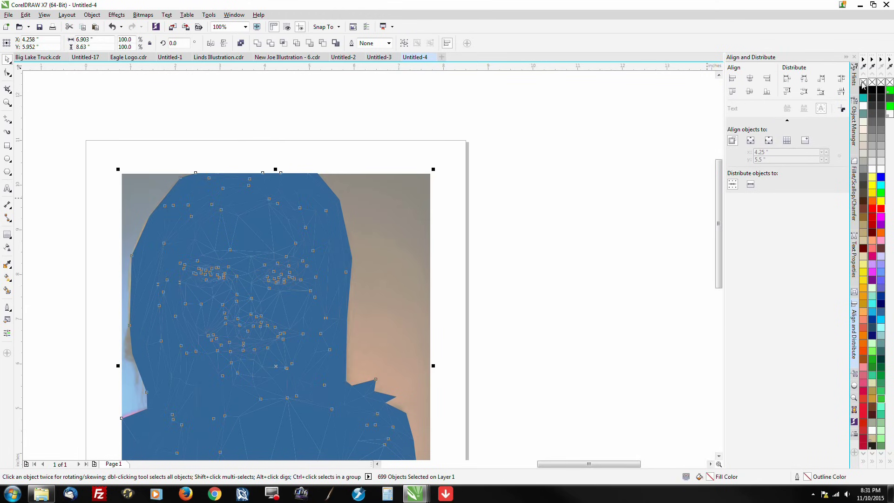
{"action": "key", "text": "ctrl+z"}
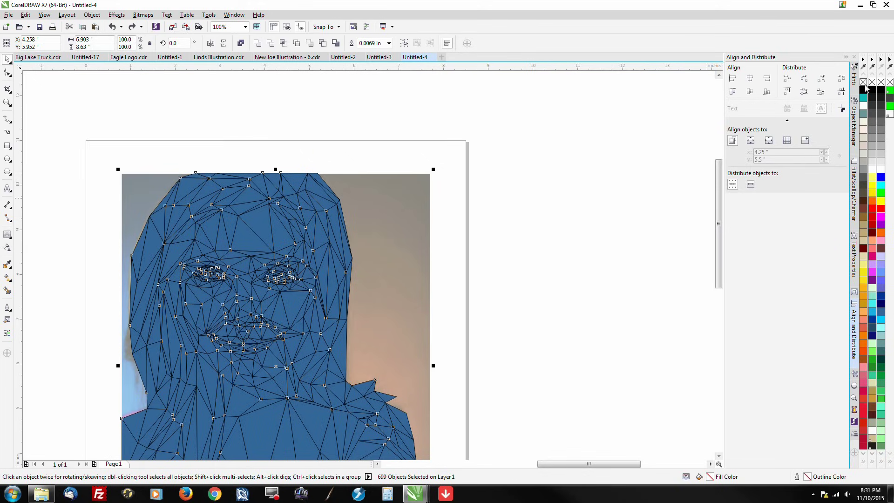
{"action": "left_click", "coordinate": [864, 84]}
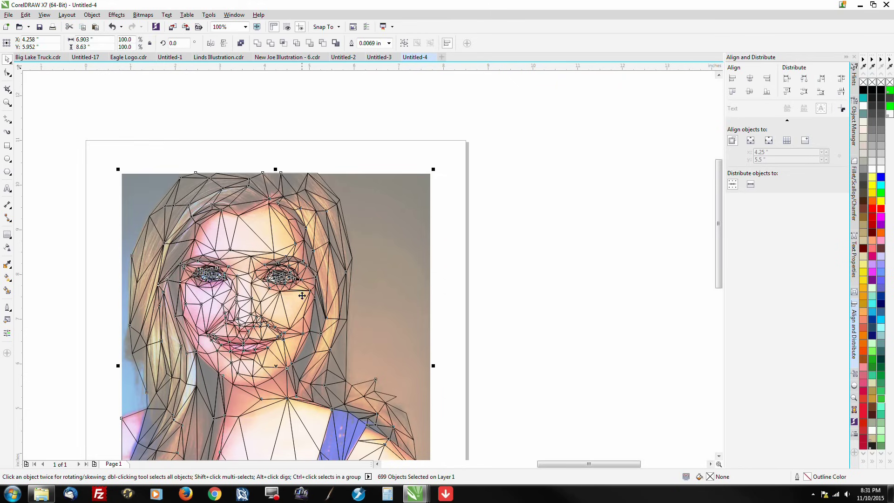
{"action": "scroll", "coordinate": [265, 228], "scroll_direction": "up", "scroll_amount": 1}
{"action": "scroll", "coordinate": [268, 228], "scroll_direction": "down", "scroll_amount": 2}
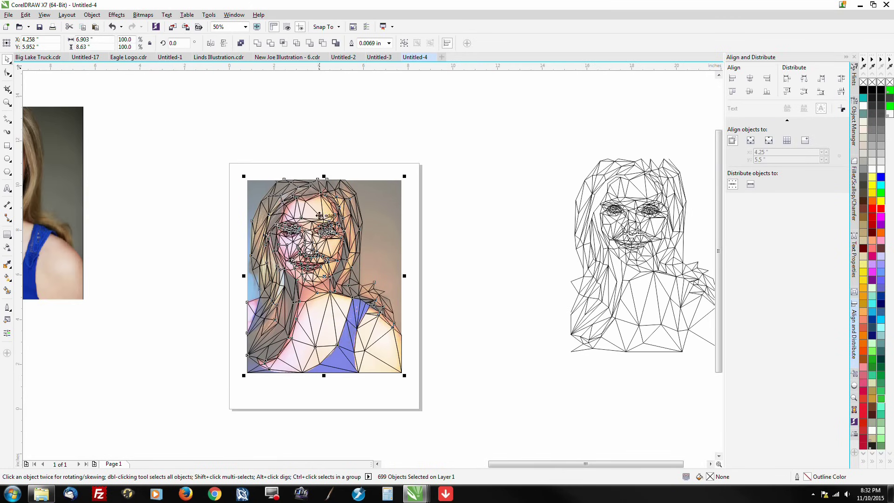
{"action": "scroll", "coordinate": [323, 216], "scroll_direction": "up", "scroll_amount": 1}
{"action": "scroll", "coordinate": [306, 205], "scroll_direction": "up", "scroll_amount": 1}
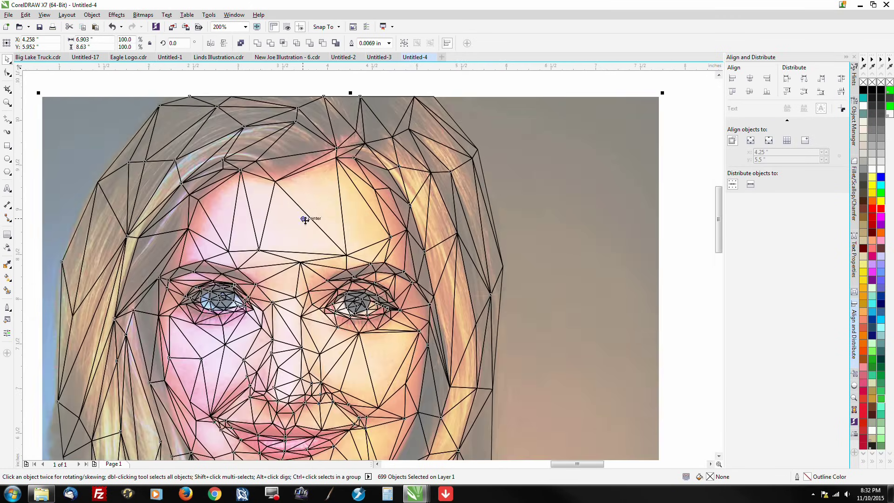
Select the portrait photo behind the mesh, remove its transparency, and deselect it.
{"action": "left_click", "coordinate": [673, 187]}
{"action": "left_click", "coordinate": [630, 203]}
{"action": "scroll", "coordinate": [501, 174], "scroll_direction": "down", "scroll_amount": 1}
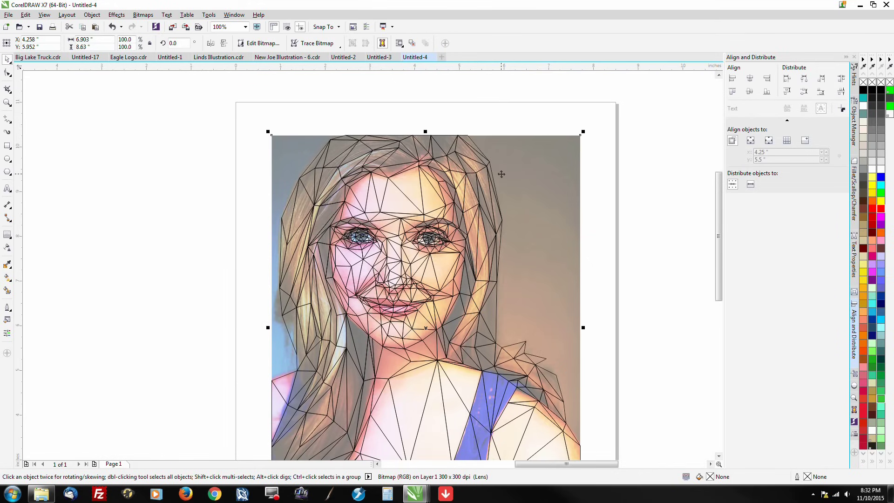
{"action": "left_click", "coordinate": [7, 249]}
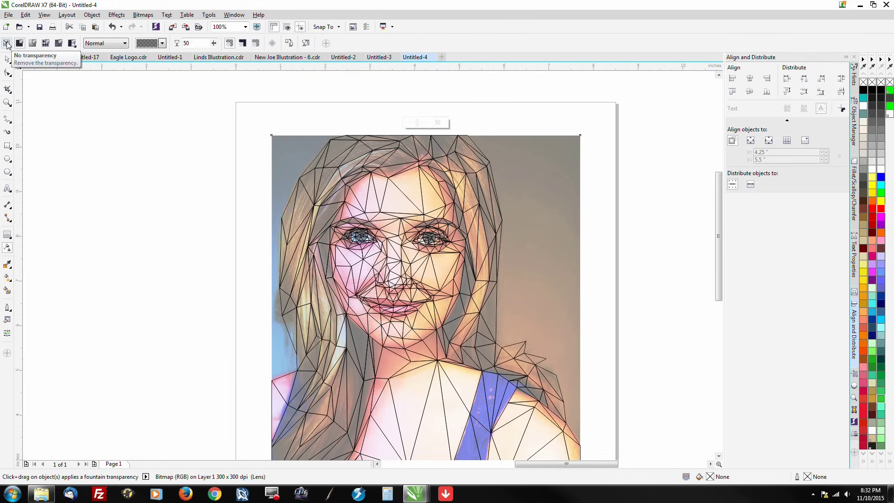
{"action": "left_click", "coordinate": [6, 44]}
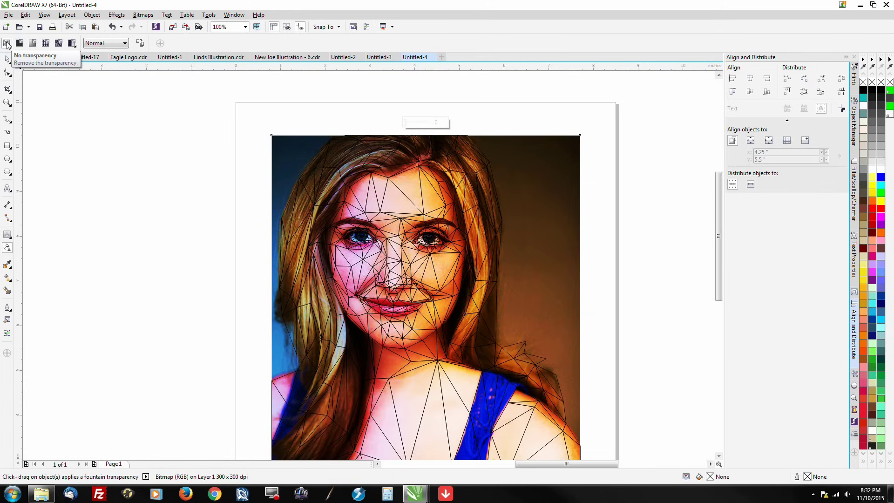
{"action": "left_click", "coordinate": [8, 59]}
{"action": "left_click", "coordinate": [120, 187]}
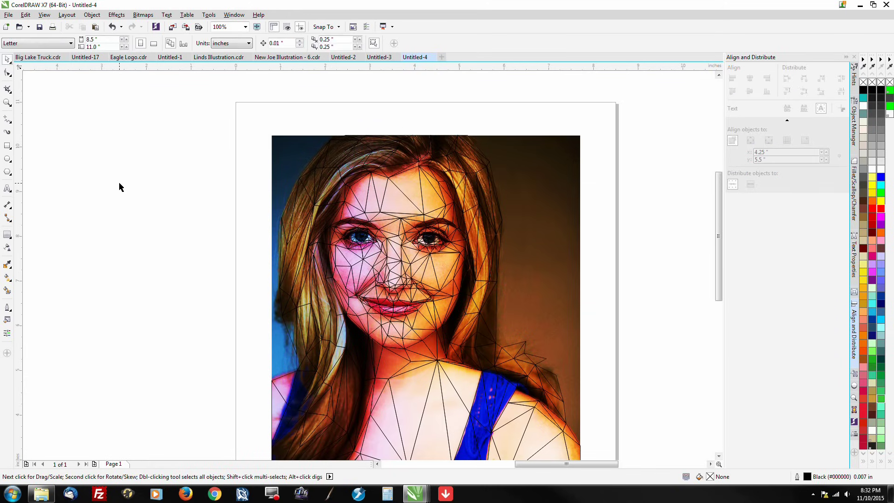
With the Color Eyedropper, sample the photo's skin color inside the large cheek triangle below the right-hand eye and apply it to that facet.
{"action": "scroll", "coordinate": [416, 237], "scroll_direction": "down", "scroll_amount": 2}
{"action": "scroll", "coordinate": [450, 274], "scroll_direction": "up", "scroll_amount": 2}
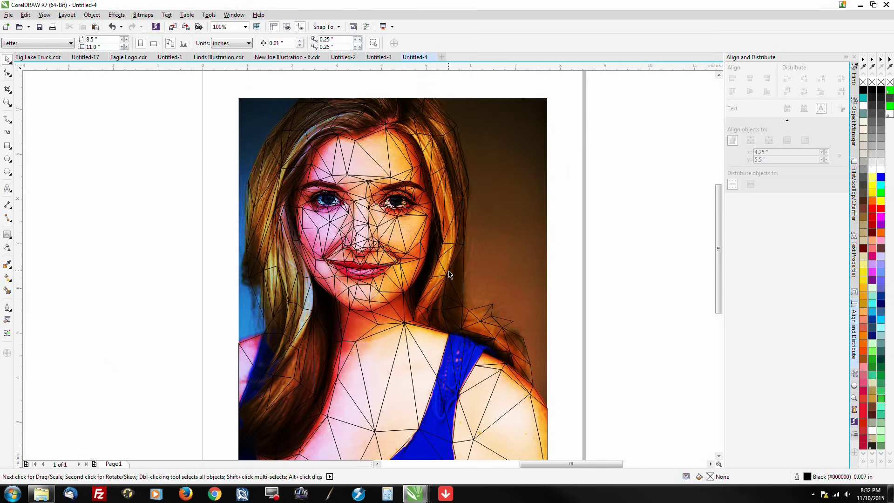
{"action": "left_click", "coordinate": [8, 265]}
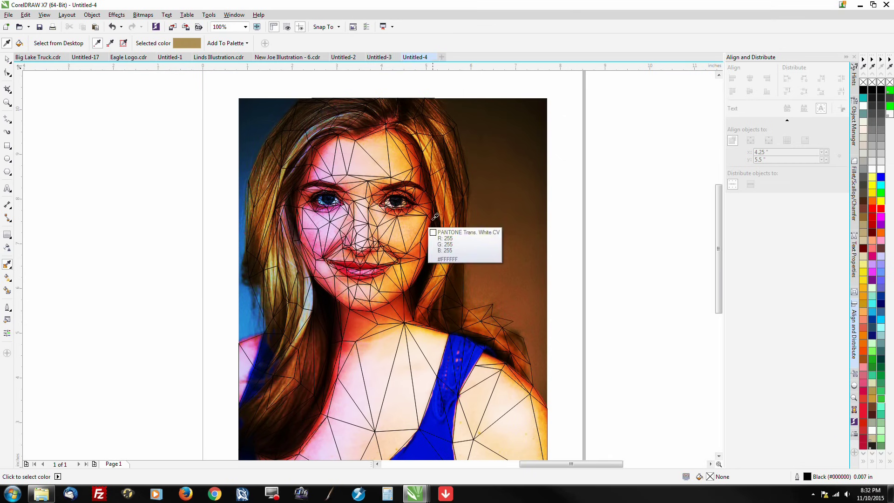
{"action": "scroll", "coordinate": [398, 177], "scroll_direction": "up", "scroll_amount": 1}
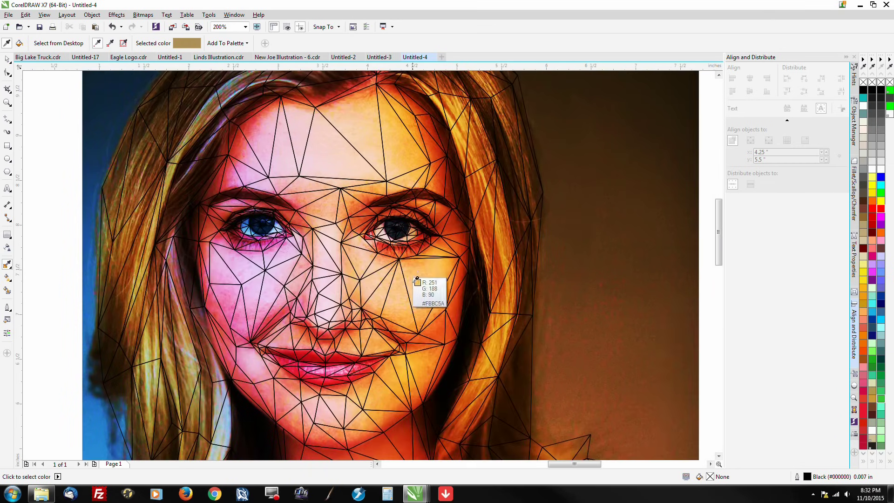
{"action": "scroll", "coordinate": [421, 279], "scroll_direction": "up", "scroll_amount": 1}
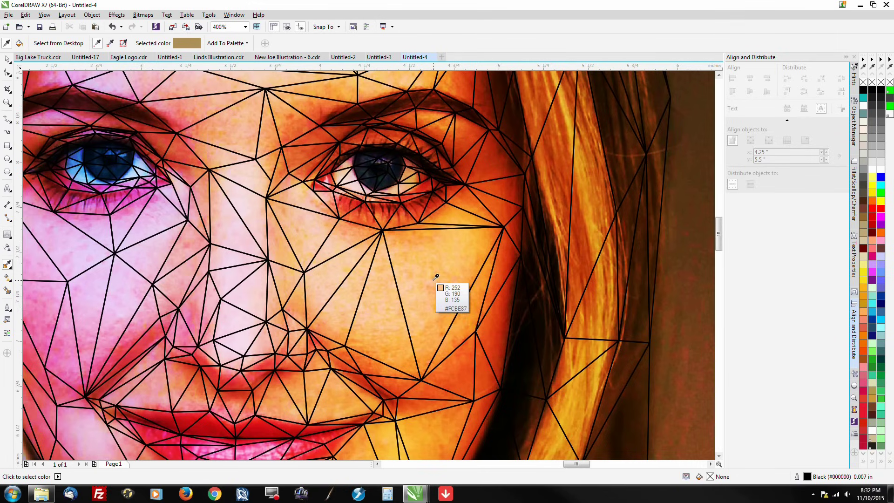
{"action": "left_click", "coordinate": [97, 44]}
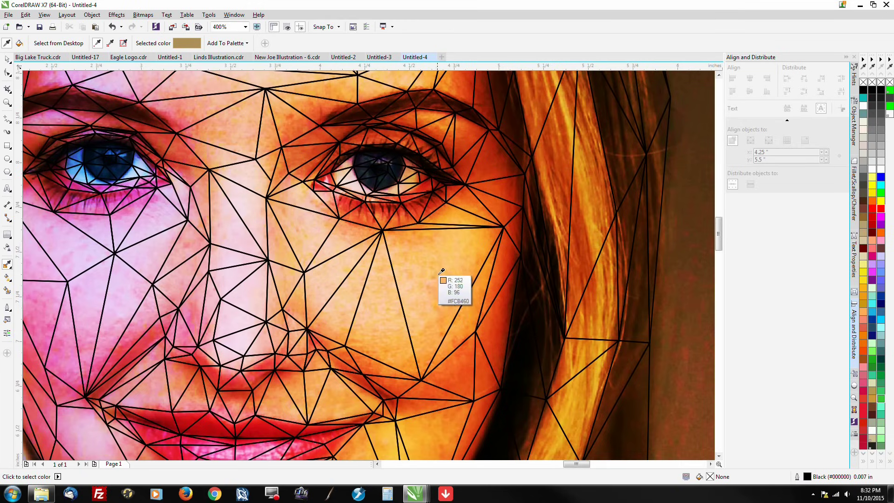
{"action": "left_click", "coordinate": [435, 275]}
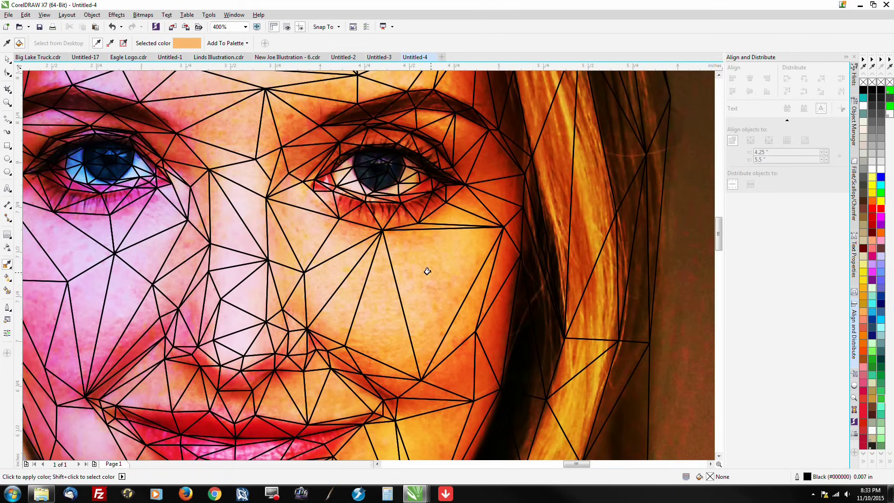
{"action": "left_click", "coordinate": [427, 271]}
Sample the photo color of the adjoining cheek facet toward the nose and fill that facet with it.
{"action": "key", "text": "shift"}
{"action": "key", "text": "shift"}
{"action": "key", "text": "shift"}
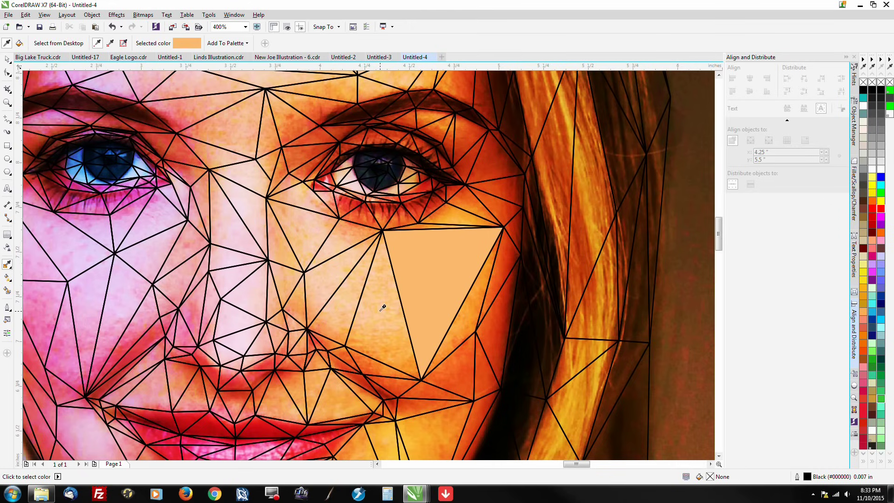
{"action": "left_click", "coordinate": [381, 309]}
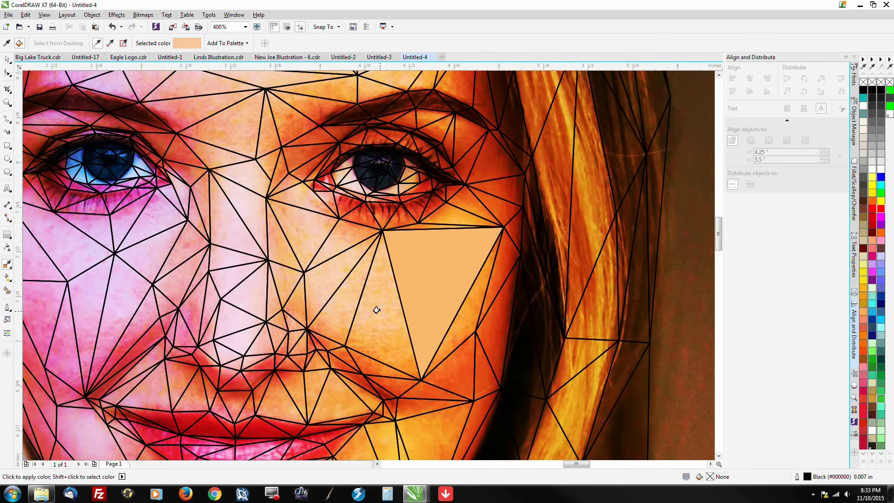
{"action": "left_click", "coordinate": [380, 311]}
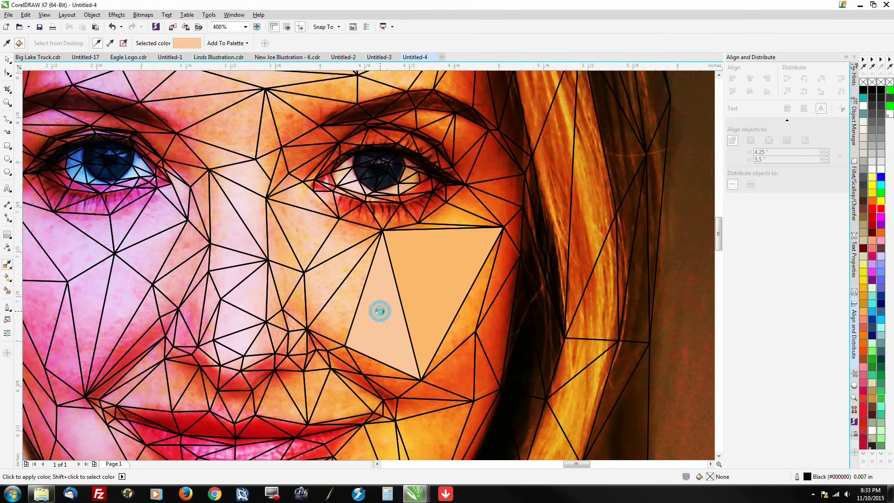
Try filling the next two cheek facets toward the nose with sampled colors, undoing the fills after each attempt.
{"action": "left_click", "coordinate": [340, 295]}
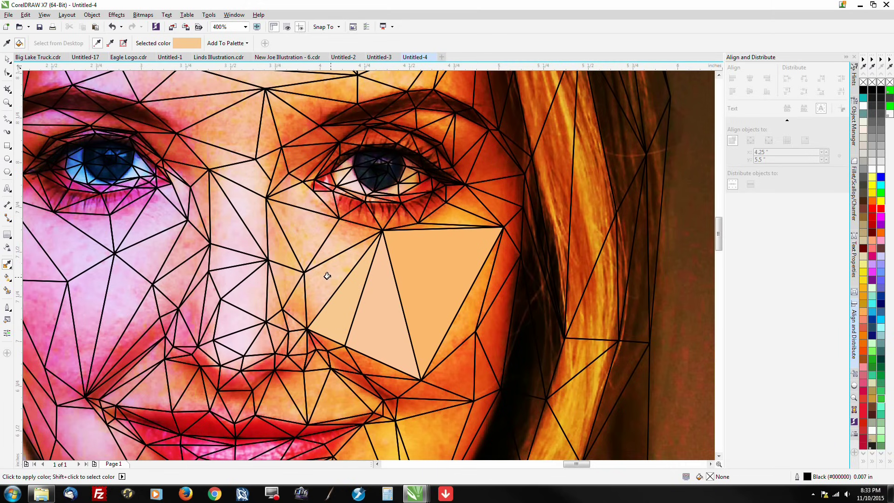
{"action": "left_click", "coordinate": [329, 276]}
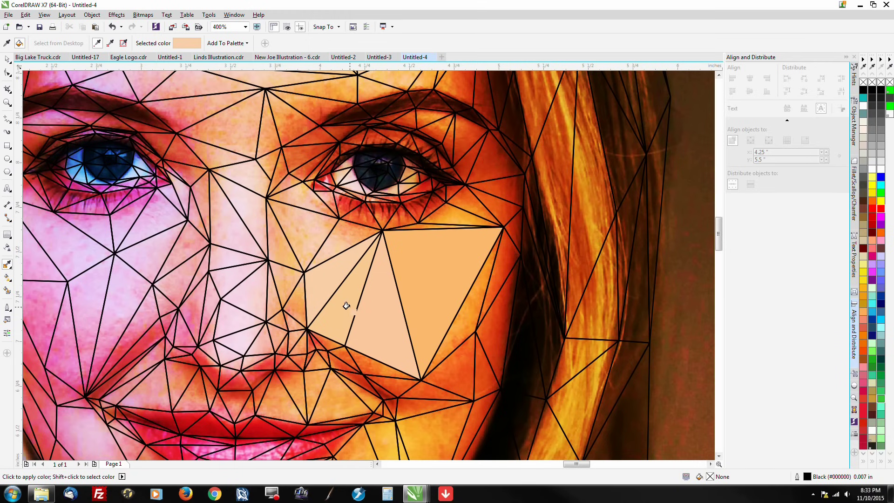
{"action": "scroll", "coordinate": [349, 307], "scroll_direction": "up", "scroll_amount": 1}
{"action": "scroll", "coordinate": [349, 307], "scroll_direction": "down", "scroll_amount": 1}
{"action": "key", "text": "ctrl+z"}
{"action": "key", "text": "ctrl+z"}
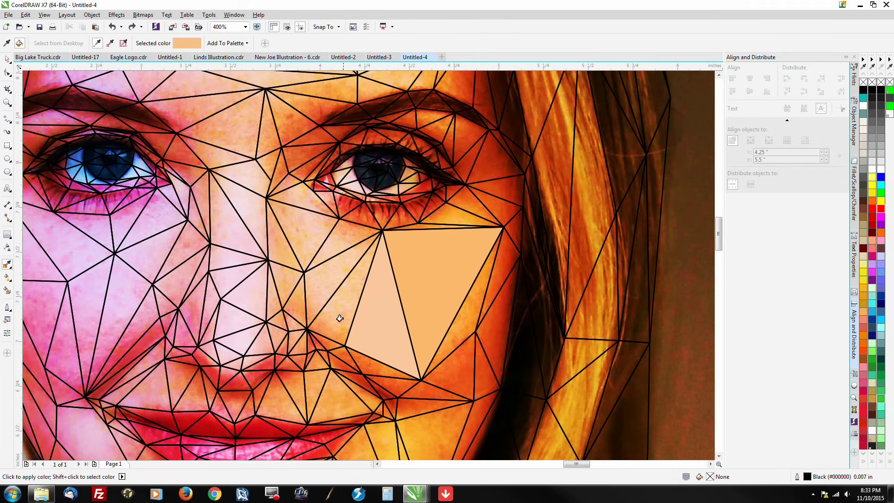
{"action": "key", "text": "shift"}
{"action": "left_click", "coordinate": [342, 316]}
{"action": "key", "text": "shift"}
{"action": "left_click", "coordinate": [333, 273]}
{"action": "key", "text": "ctrl+z"}
{"action": "key", "text": "ctrl+z"}
Fill the next two cheek facets toward the nose, each with the photo color sampled inside it.
{"action": "key", "text": "shift"}
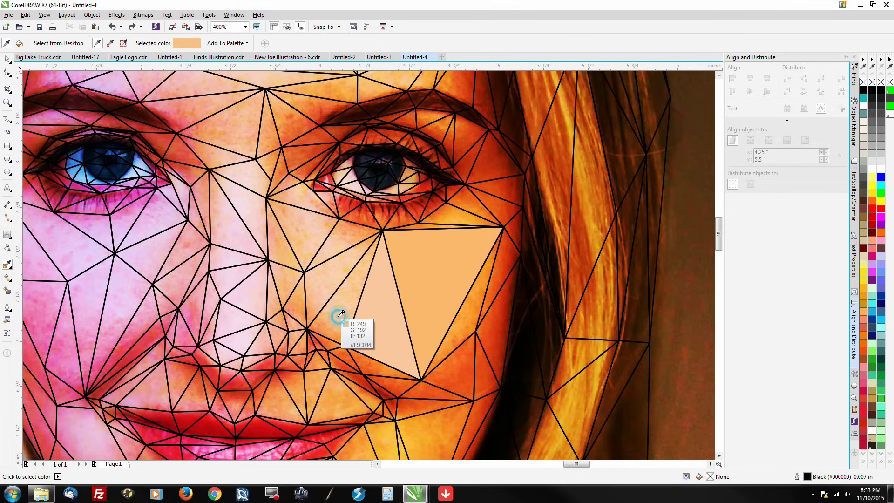
{"action": "key", "text": "shift"}
{"action": "left_click", "coordinate": [338, 315]}
{"action": "key", "text": "shift"}
{"action": "left_click", "coordinate": [326, 278]}
{"action": "left_click", "coordinate": [323, 282]}
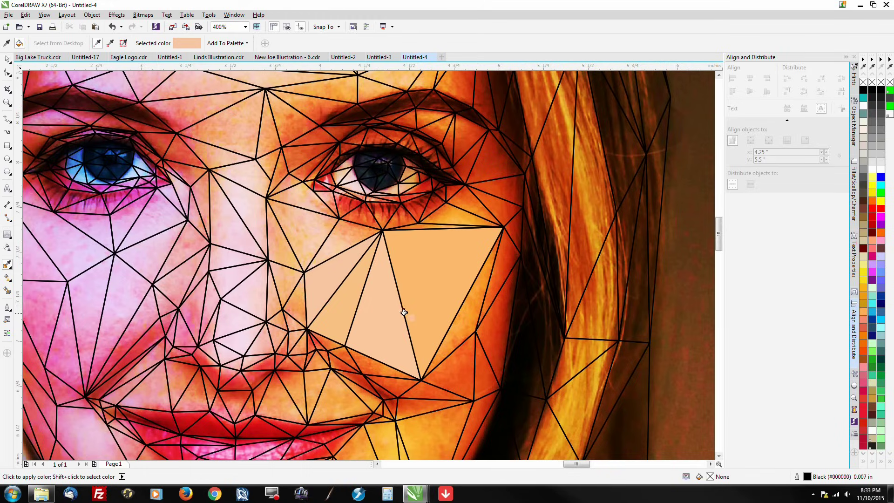
Fill the two facets below the inner corner of the right-hand eye with colors sampled from the photo inside each.
{"action": "scroll", "coordinate": [330, 248], "scroll_direction": "up", "scroll_amount": 2}
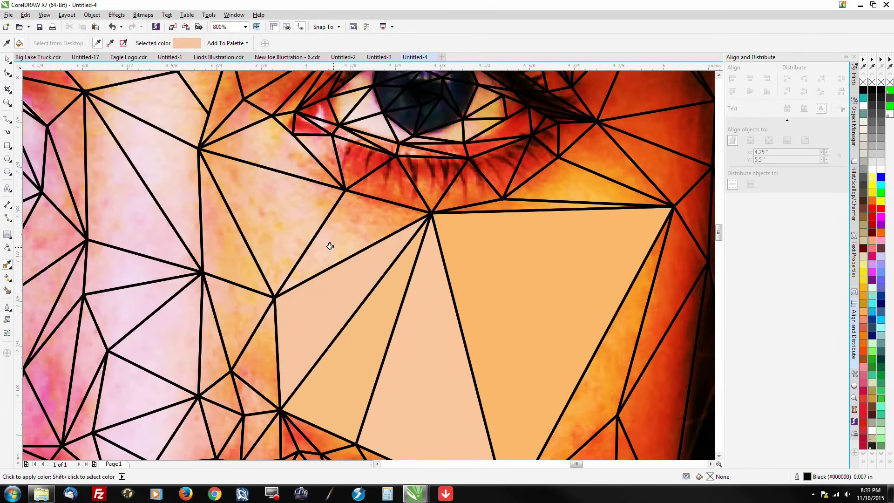
{"action": "scroll", "coordinate": [351, 223], "scroll_direction": "down", "scroll_amount": 1}
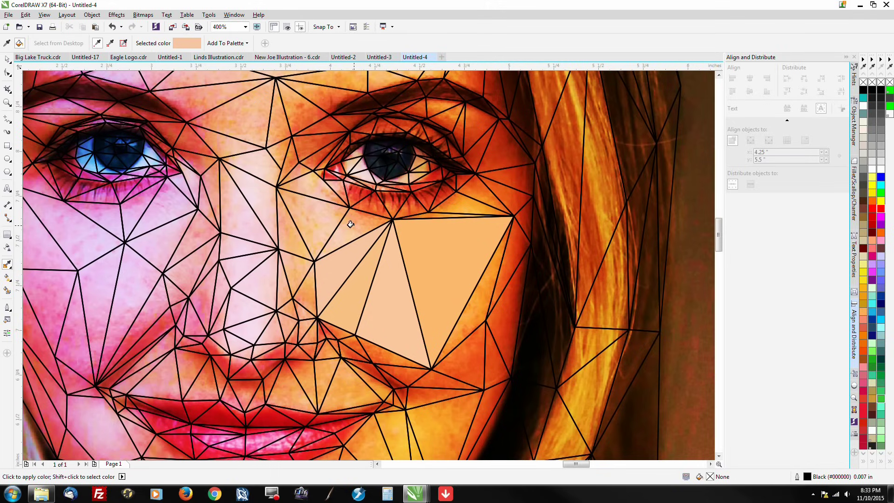
{"action": "scroll", "coordinate": [353, 239], "scroll_direction": "up", "scroll_amount": 2}
{"action": "key", "text": "shift"}
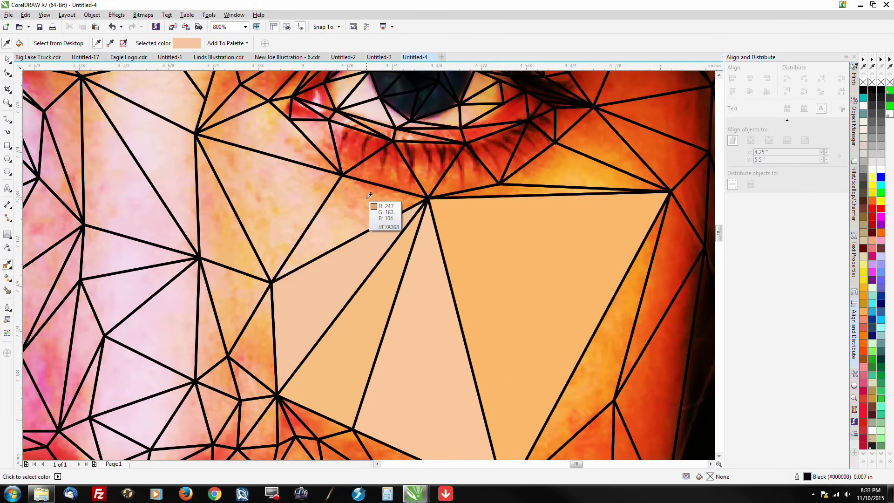
{"action": "left_click", "coordinate": [340, 210]}
{"action": "left_click", "coordinate": [341, 211]}
{"action": "key", "text": "shift"}
{"action": "left_click", "coordinate": [285, 201]}
{"action": "left_click", "coordinate": [284, 200]}
Fill the facets between the inner cheek and the side of the nose with their own sampled photo colors.
{"action": "key", "text": "shift"}
{"action": "left_click", "coordinate": [238, 232]}
{"action": "left_click", "coordinate": [229, 236]}
{"action": "key", "text": "shift"}
{"action": "left_click", "coordinate": [235, 293]}
{"action": "left_click", "coordinate": [237, 296]}
{"action": "left_click", "coordinate": [263, 336], "text": "shift"}
{"action": "left_click", "coordinate": [262, 337]}
Fill the facets along the side and bridge of the nose up to the brow area with sampled photo colors.
{"action": "scroll", "coordinate": [266, 372], "scroll_direction": "down", "scroll_amount": 1}
{"action": "left_click", "coordinate": [239, 355]}
{"action": "left_click", "coordinate": [203, 336], "text": "shift"}
{"action": "left_click", "coordinate": [198, 327]}
{"action": "left_click", "coordinate": [212, 272], "text": "shift"}
{"action": "left_click", "coordinate": [209, 279]}
{"action": "scroll", "coordinate": [235, 256], "scroll_direction": "up", "scroll_amount": 1}
{"action": "left_click", "coordinate": [198, 251], "text": "shift"}
{"action": "left_click", "coordinate": [197, 251]}
{"action": "left_click", "coordinate": [229, 222]}
{"action": "left_click", "coordinate": [154, 201]}
{"action": "scroll", "coordinate": [173, 168], "scroll_direction": "down", "scroll_amount": 1}
{"action": "left_click_drag", "start_coordinate": [173, 168], "coordinate": [226, 199]}
{"action": "left_click", "coordinate": [181, 171]}
Fill the facets between the nose bridge and the inner corner of the right-hand eye with sampled photo colors.
{"action": "scroll", "coordinate": [273, 235], "scroll_direction": "up", "scroll_amount": 1}
{"action": "left_click", "coordinate": [284, 205]}
{"action": "left_click", "coordinate": [303, 229]}
{"action": "left_click", "coordinate": [275, 255], "text": "shift"}
{"action": "left_click", "coordinate": [275, 260]}
{"action": "scroll", "coordinate": [344, 270], "scroll_direction": "up", "scroll_amount": 1}
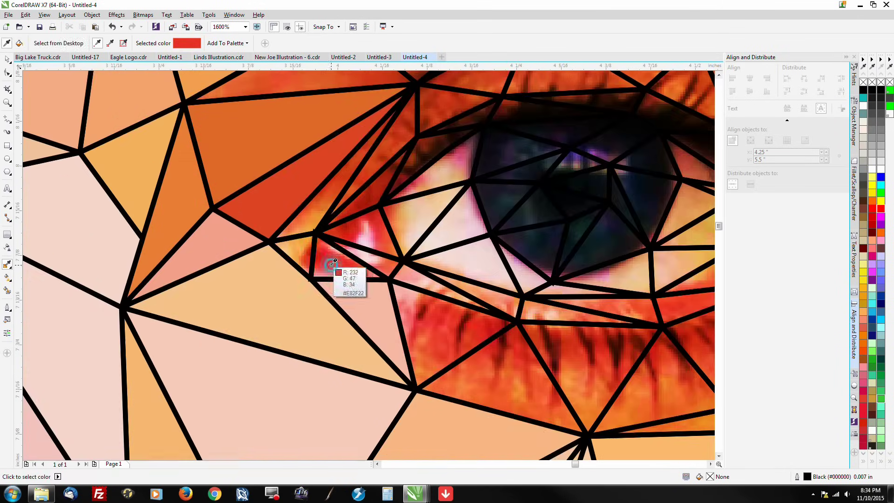
{"action": "scroll", "coordinate": [237, 216], "scroll_direction": "down", "scroll_amount": 1}
Fill the lower eyelid facets of the right-hand eye, from the inner to the outer corner, with sampled photo colors.
{"action": "left_click", "coordinate": [339, 276]}
{"action": "left_click", "coordinate": [360, 298]}
{"action": "left_click", "coordinate": [412, 291]}
{"action": "left_click", "coordinate": [484, 282]}
{"action": "left_click", "coordinate": [528, 252]}
{"action": "left_click", "coordinate": [558, 250]}
{"action": "left_click", "coordinate": [551, 298]}
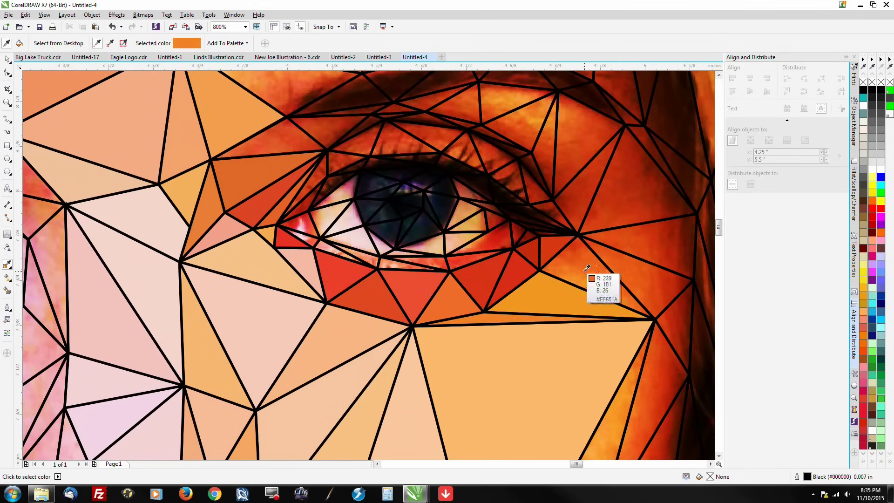
Fill the facets around the outer eye corner and between the eyelid and eyebrow with sampled photo colors.
{"action": "left_click", "coordinate": [600, 270]}
{"action": "left_click", "coordinate": [641, 196]}
{"action": "left_click_drag", "start_coordinate": [641, 196], "coordinate": [643, 233]}
{"action": "left_click", "coordinate": [549, 169]}
{"action": "scroll", "coordinate": [549, 164], "scroll_direction": "up", "scroll_amount": 1}
{"action": "left_click", "coordinate": [551, 164], "text": "shift"}
{"action": "left_click", "coordinate": [507, 163]}
{"action": "scroll", "coordinate": [440, 167], "scroll_direction": "down", "scroll_amount": 1}
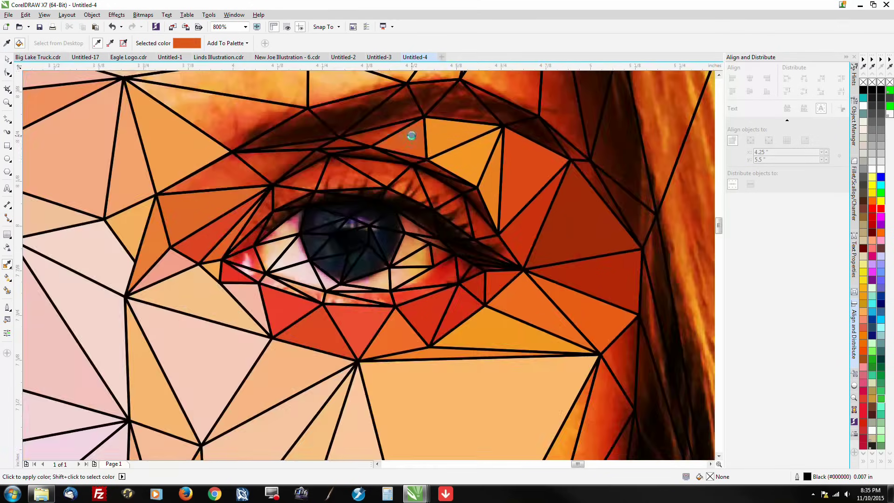
Fill the facets of the right-hand eyebrow and just beneath it with sampled photo colors.
{"action": "scroll", "coordinate": [345, 151], "scroll_direction": "up", "scroll_amount": 3}
{"action": "left_click", "coordinate": [271, 181]}
{"action": "scroll", "coordinate": [271, 181], "scroll_direction": "down", "scroll_amount": 1}
{"action": "left_click", "coordinate": [292, 160], "text": "shift"}
{"action": "scroll", "coordinate": [311, 146], "scroll_direction": "down", "scroll_amount": 2}
{"action": "left_click", "coordinate": [437, 99], "text": "shift"}
{"action": "left_click", "coordinate": [488, 112]}
Fill the facets at the outer end of the right-hand eyebrow beside the temple with sampled photo colors.
{"action": "scroll", "coordinate": [587, 161], "scroll_direction": "up", "scroll_amount": 1}
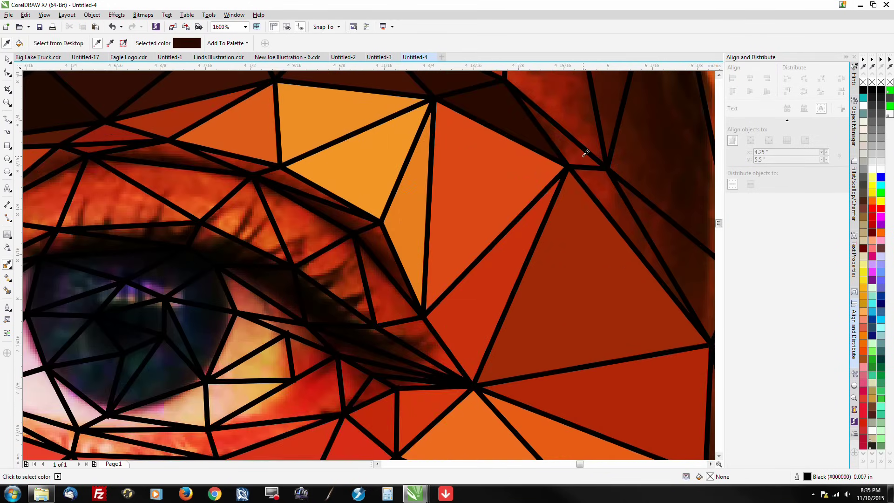
{"action": "left_click", "coordinate": [616, 205], "text": "shift"}
{"action": "scroll", "coordinate": [357, 213], "scroll_direction": "down", "scroll_amount": 1}
{"action": "scroll", "coordinate": [503, 202], "scroll_direction": "down", "scroll_amount": 1}
{"action": "left_click", "coordinate": [462, 143], "text": "shift"}
Fill the facets along the outer edge of the right-hand cheek and below it with sampled photo colors.
{"action": "scroll", "coordinate": [535, 404], "scroll_direction": "up", "scroll_amount": 1}
{"action": "left_click", "coordinate": [484, 186]}
{"action": "left_click", "coordinate": [459, 243]}
{"action": "left_click", "coordinate": [406, 308], "text": "shift"}
{"action": "left_click", "coordinate": [305, 424]}
{"action": "left_click", "coordinate": [227, 358], "text": "shift"}
Fill the small facets along the smile crease above the right-hand mouth corner with sampled photo colors.
{"action": "left_click", "coordinate": [227, 358]}
{"action": "scroll", "coordinate": [227, 358], "scroll_direction": "down", "scroll_amount": 1}
{"action": "scroll", "coordinate": [127, 373], "scroll_direction": "up", "scroll_amount": 1}
{"action": "left_click", "coordinate": [334, 384]}
{"action": "scroll", "coordinate": [349, 415], "scroll_direction": "up", "scroll_amount": 1}
{"action": "left_click", "coordinate": [282, 341], "text": "shift"}
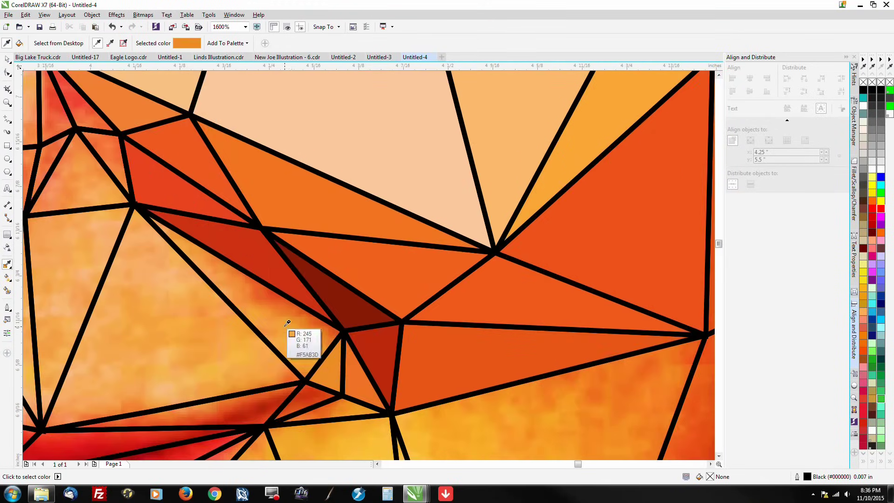
Fill the facets between the right-hand smile crease and the upper lip with sampled photo colors.
{"action": "scroll", "coordinate": [275, 325], "scroll_direction": "down", "scroll_amount": 1}
{"action": "left_click", "coordinate": [219, 333]}
{"action": "left_click", "coordinate": [177, 291], "text": "shift"}
{"action": "left_click", "coordinate": [223, 281]}
{"action": "scroll", "coordinate": [200, 228], "scroll_direction": "up", "scroll_amount": 1}
{"action": "left_click", "coordinate": [205, 204], "text": "shift"}
{"action": "left_click", "coordinate": [178, 197]}
{"action": "left_click", "coordinate": [156, 253]}
{"action": "scroll", "coordinate": [210, 247], "scroll_direction": "down", "scroll_amount": 2}
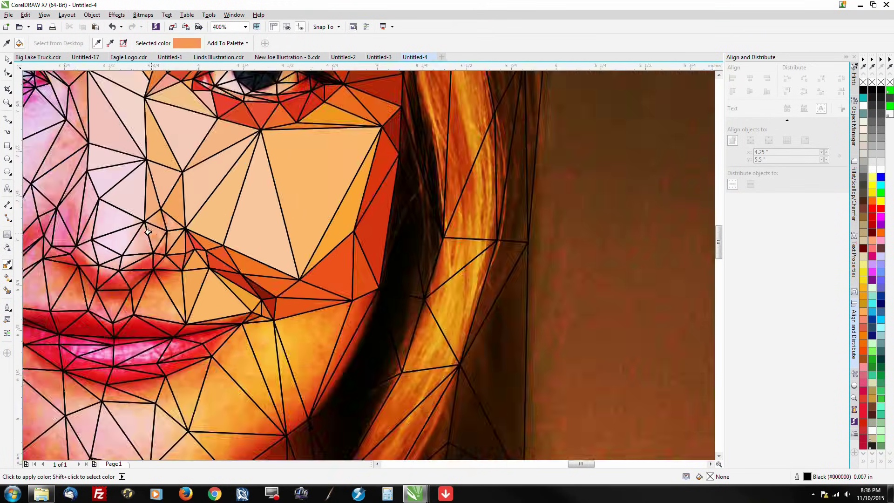
Fill the facets between the nose and the middle of the upper lip with sampled photo colors.
{"action": "scroll", "coordinate": [186, 210], "scroll_direction": "up", "scroll_amount": 1}
{"action": "scroll", "coordinate": [205, 345], "scroll_direction": "down", "scroll_amount": 1}
{"action": "scroll", "coordinate": [232, 309], "scroll_direction": "up", "scroll_amount": 1}
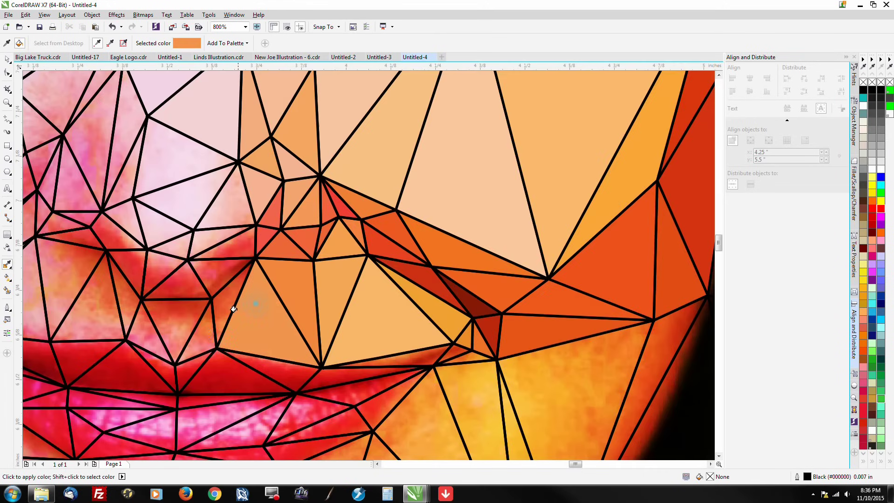
{"action": "left_click", "coordinate": [153, 331]}
{"action": "left_click", "coordinate": [152, 331], "text": "shift"}
{"action": "left_click", "coordinate": [151, 333]}
{"action": "left_click_drag", "start_coordinate": [124, 303], "coordinate": [230, 298]}
{"action": "left_click", "coordinate": [192, 297]}
{"action": "left_click_drag", "start_coordinate": [154, 293], "coordinate": [257, 289]}
{"action": "left_click", "coordinate": [218, 290], "text": "shift"}
{"action": "left_click", "coordinate": [217, 289]}
Fill the facets along the underside and tip of the nose with sampled photo colors.
{"action": "left_click", "coordinate": [205, 242]}
{"action": "left_click", "coordinate": [319, 229], "text": "shift"}
{"action": "left_click", "coordinate": [319, 228]}
{"action": "left_click", "coordinate": [375, 275]}
{"action": "left_click", "coordinate": [425, 264]}
{"action": "left_click_drag", "start_coordinate": [425, 264], "coordinate": [325, 327]}
{"action": "left_click", "coordinate": [326, 298]}
{"action": "left_click", "coordinate": [287, 299]}
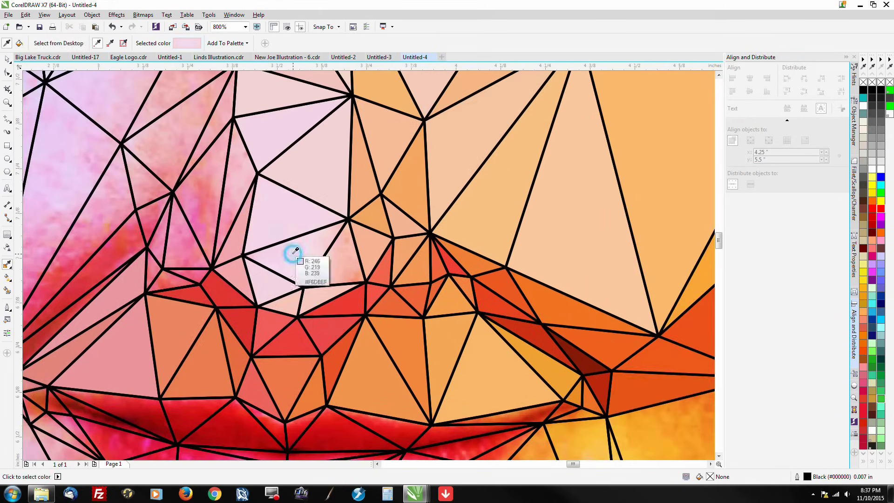
Fill the facets around the left-hand nostril, smile crease and side of the nose with sampled photo colors.
{"action": "left_click_drag", "start_coordinate": [211, 195], "coordinate": [250, 259]}
{"action": "left_click", "coordinate": [250, 259]}
{"action": "left_click", "coordinate": [194, 334]}
{"action": "left_click", "coordinate": [154, 316]}
{"action": "left_click_drag", "start_coordinate": [101, 385], "coordinate": [151, 343]}
{"action": "left_click", "coordinate": [151, 342]}
{"action": "left_click", "coordinate": [179, 256]}
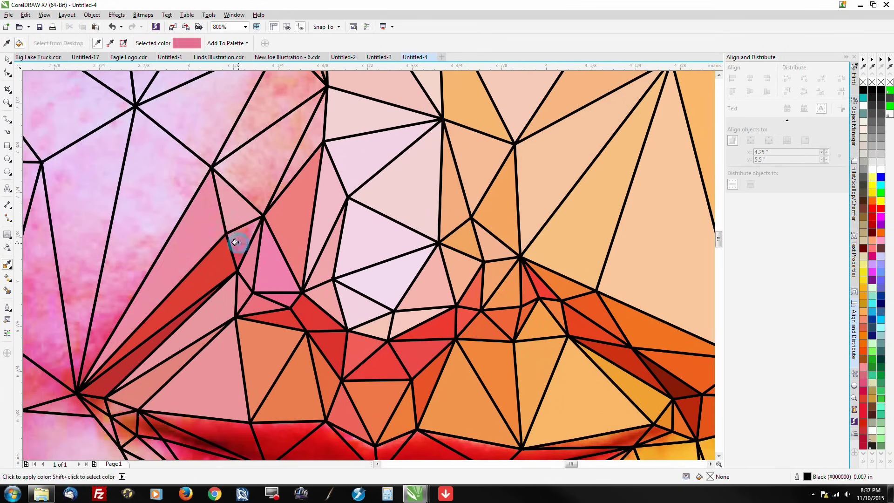
{"action": "left_click_drag", "start_coordinate": [252, 154], "coordinate": [251, 222]}
{"action": "left_click", "coordinate": [278, 157]}
Fill the facets between the eyebrows and above the right-hand eyebrow with sampled photo colors.
{"action": "scroll", "coordinate": [325, 298], "scroll_direction": "down", "scroll_amount": 2}
{"action": "scroll", "coordinate": [416, 158], "scroll_direction": "up", "scroll_amount": 1}
{"action": "left_click", "coordinate": [339, 228], "text": "shift"}
{"action": "left_click", "coordinate": [339, 227]}
{"action": "left_click", "coordinate": [371, 212], "text": "shift"}
{"action": "left_click", "coordinate": [410, 211]}
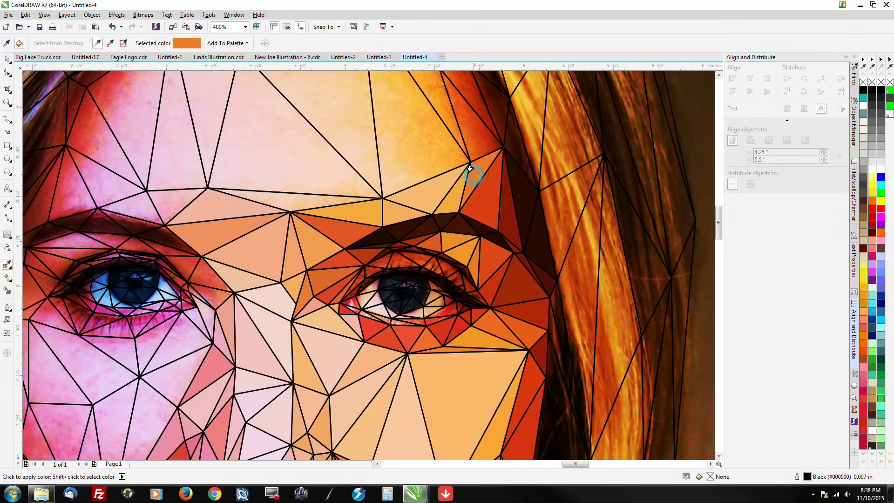
{"action": "left_click", "coordinate": [471, 174], "text": "shift"}
Fill the large forehead facets from the right-hand temple across to the left with sampled photo colors.
{"action": "scroll", "coordinate": [426, 191], "scroll_direction": "down", "scroll_amount": 1}
{"action": "scroll", "coordinate": [431, 124], "scroll_direction": "up", "scroll_amount": 1}
{"action": "left_click", "coordinate": [395, 92]}
{"action": "left_click", "coordinate": [343, 156]}
{"action": "left_click", "coordinate": [331, 261]}
{"action": "scroll", "coordinate": [331, 261], "scroll_direction": "down", "scroll_amount": 1}
{"action": "scroll", "coordinate": [255, 231], "scroll_direction": "up", "scroll_amount": 1}
{"action": "left_click", "coordinate": [251, 247]}
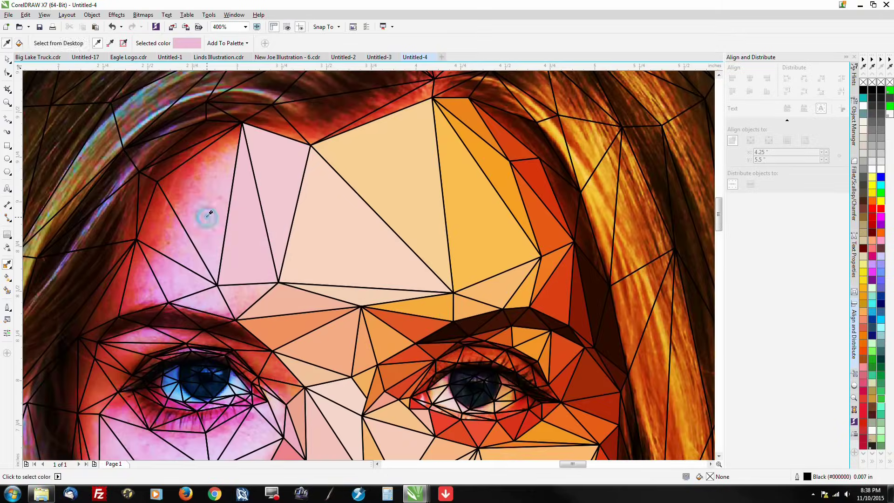
Adjust the mesh nodes and draw extra triangular facets along the left-hand edge of the forehead.
{"action": "key", "text": "F10"}
{"action": "scroll", "coordinate": [183, 205], "scroll_direction": "up", "scroll_amount": 1}
{"action": "left_click", "coordinate": [125, 278]}
{"action": "left_click_drag", "start_coordinate": [125, 277], "coordinate": [142, 309]}
{"action": "left_click_drag", "start_coordinate": [124, 275], "coordinate": [161, 296]}
{"action": "left_click", "coordinate": [161, 296]}
{"action": "double_click", "coordinate": [123, 275]}
{"action": "double_click", "coordinate": [88, 429]}
{"action": "double_click", "coordinate": [161, 296]}
{"action": "double_click", "coordinate": [165, 160]}
{"action": "left_click", "coordinate": [203, 224]}
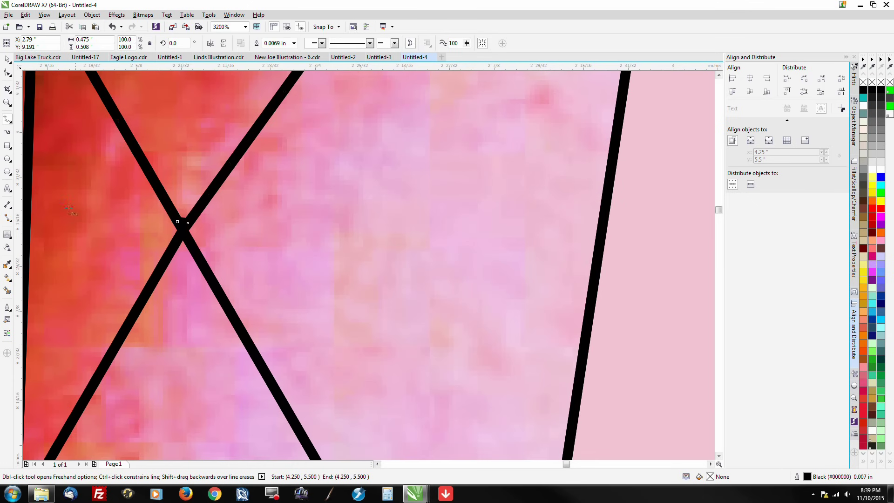
Fill the facets of the left-hand forehead and temple with sampled photo colors.
{"action": "key", "text": "F10"}
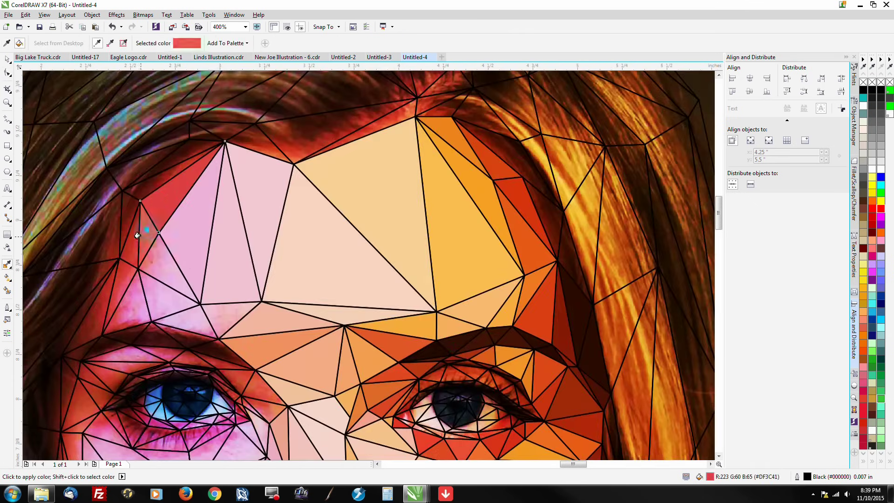
{"action": "left_click", "coordinate": [128, 304]}
{"action": "scroll", "coordinate": [171, 233], "scroll_direction": "up", "scroll_amount": 1}
{"action": "left_click", "coordinate": [171, 233], "text": "shift"}
{"action": "scroll", "coordinate": [173, 216], "scroll_direction": "up", "scroll_amount": 1}
{"action": "scroll", "coordinate": [168, 217], "scroll_direction": "down", "scroll_amount": 1}
{"action": "left_click", "coordinate": [141, 236], "text": "shift"}
{"action": "scroll", "coordinate": [178, 182], "scroll_direction": "up", "scroll_amount": 1}
{"action": "scroll", "coordinate": [242, 217], "scroll_direction": "down", "scroll_amount": 2}
{"action": "scroll", "coordinate": [217, 194], "scroll_direction": "up", "scroll_amount": 2}
Select the narrow facets along the left-hand hairline and fill them with sampled dark red-brown colors.
{"action": "key", "text": "space"}
{"action": "left_click", "coordinate": [249, 210]}
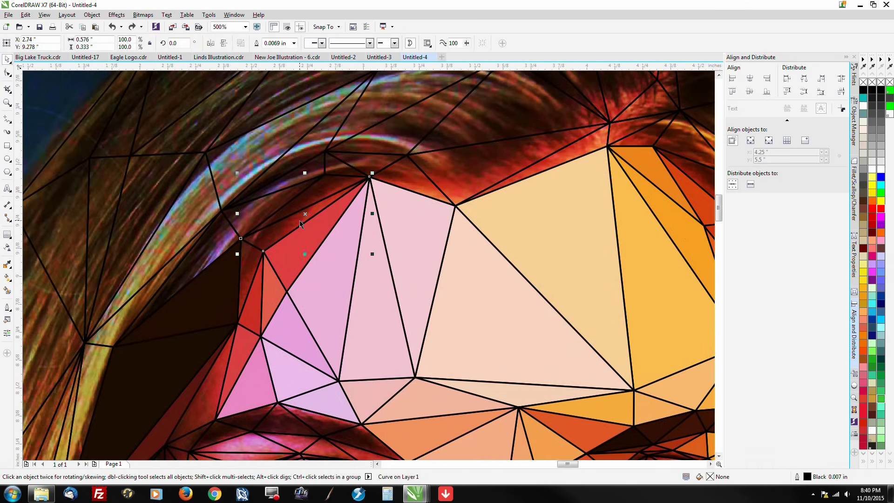
{"action": "scroll", "coordinate": [305, 226], "scroll_direction": "up", "scroll_amount": 1}
{"action": "key", "text": "space"}
{"action": "left_click", "coordinate": [242, 247]}
{"action": "key", "text": "space"}
{"action": "left_click", "coordinate": [202, 295]}
{"action": "key", "text": "space"}
{"action": "left_click", "coordinate": [190, 263]}
{"action": "scroll", "coordinate": [190, 264], "scroll_direction": "down", "scroll_amount": 1}
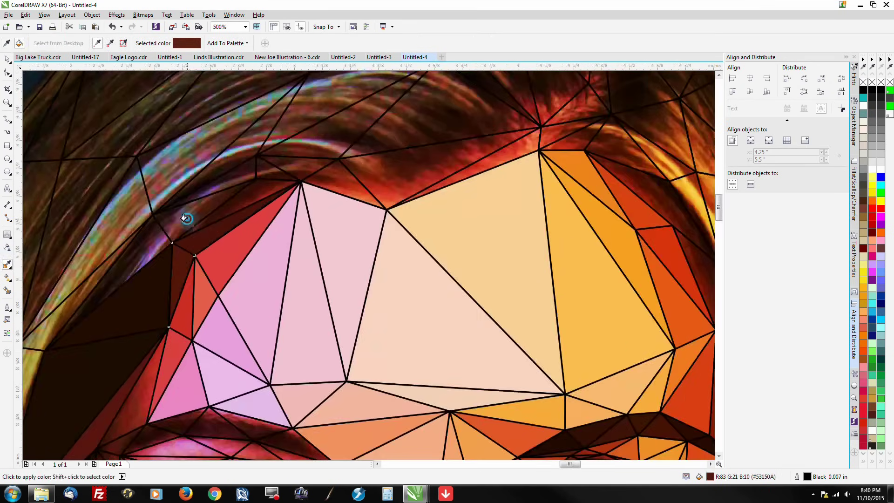
Fill the hair facets bordering the upper left-hand forehead with sampled photo colors.
{"action": "left_click", "coordinate": [188, 216]}
{"action": "left_click", "coordinate": [270, 175], "text": "shift"}
{"action": "left_click", "coordinate": [271, 176]}
{"action": "left_click", "coordinate": [235, 190], "text": "shift"}
{"action": "left_click", "coordinate": [235, 190]}
{"action": "scroll", "coordinate": [213, 223], "scroll_direction": "down", "scroll_amount": 1}
{"action": "scroll", "coordinate": [167, 245], "scroll_direction": "up", "scroll_amount": 1}
{"action": "left_click", "coordinate": [125, 251], "text": "shift"}
{"action": "left_click", "coordinate": [124, 255]}
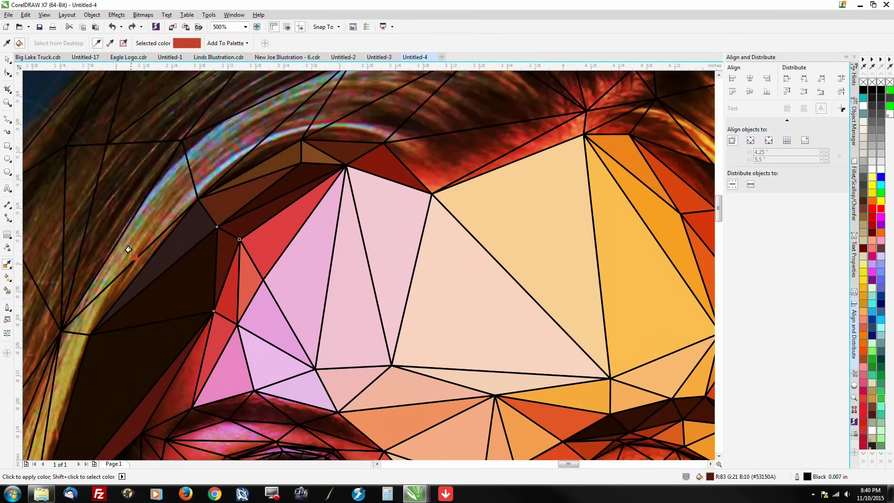
Fill the hair facets over the top of the head and down the right-hand strand with sampled colors.
{"action": "left_click", "coordinate": [209, 192], "text": "shift"}
{"action": "left_click", "coordinate": [210, 192]}
{"action": "left_click", "coordinate": [267, 176], "text": "shift"}
{"action": "left_click", "coordinate": [267, 176]}
{"action": "left_click", "coordinate": [287, 208], "text": "shift"}
{"action": "left_click", "coordinate": [288, 208]}
{"action": "scroll", "coordinate": [298, 274], "scroll_direction": "down", "scroll_amount": 3}
{"action": "scroll", "coordinate": [313, 273], "scroll_direction": "up", "scroll_amount": 3}
{"action": "left_click", "coordinate": [423, 245], "text": "shift"}
{"action": "left_click", "coordinate": [423, 245]}
{"action": "scroll", "coordinate": [454, 289], "scroll_direction": "down", "scroll_amount": 1}
{"action": "scroll", "coordinate": [523, 365], "scroll_direction": "up", "scroll_amount": 1}
{"action": "left_click", "coordinate": [508, 324], "text": "shift"}
{"action": "left_click", "coordinate": [507, 323]}
{"action": "left_click", "coordinate": [492, 253], "text": "shift"}
{"action": "left_click", "coordinate": [492, 253]}
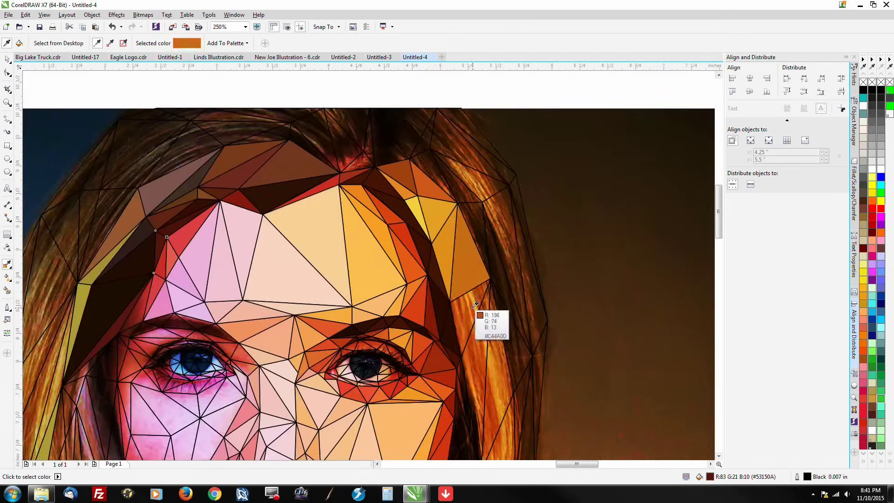
Fill the facets of the neck, jaw, chin and left-hand mouth corner with sampled photo colors.
{"action": "scroll", "coordinate": [469, 306], "scroll_direction": "down", "scroll_amount": 3}
{"action": "scroll", "coordinate": [445, 330], "scroll_direction": "up", "scroll_amount": 3}
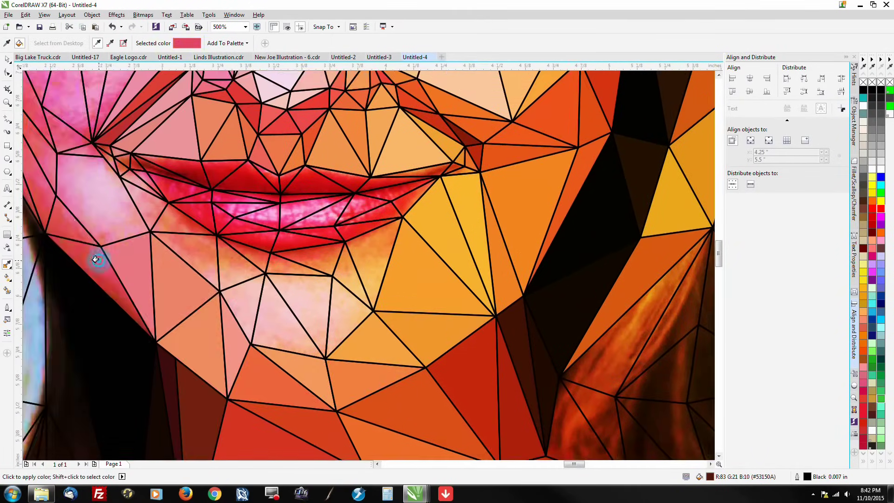
{"action": "scroll", "coordinate": [229, 306], "scroll_direction": "down", "scroll_amount": 1}
{"action": "scroll", "coordinate": [317, 394], "scroll_direction": "up", "scroll_amount": 1}
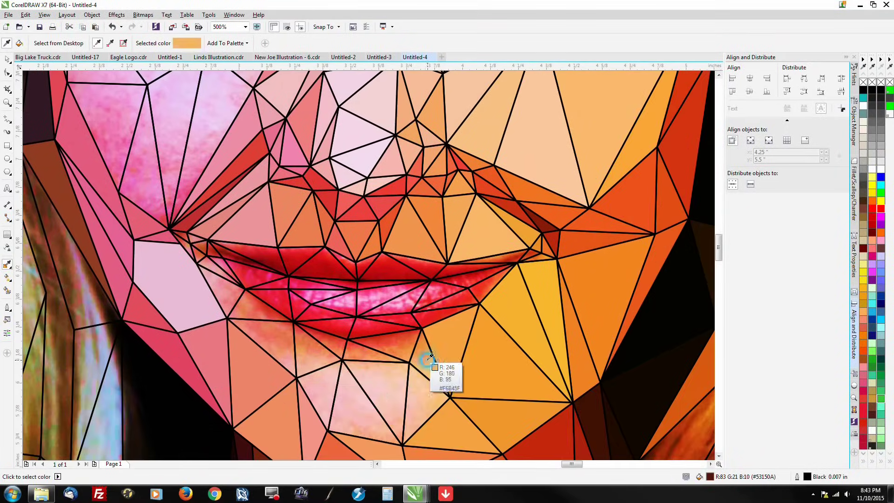
{"action": "scroll", "coordinate": [354, 338], "scroll_direction": "down", "scroll_amount": 2}
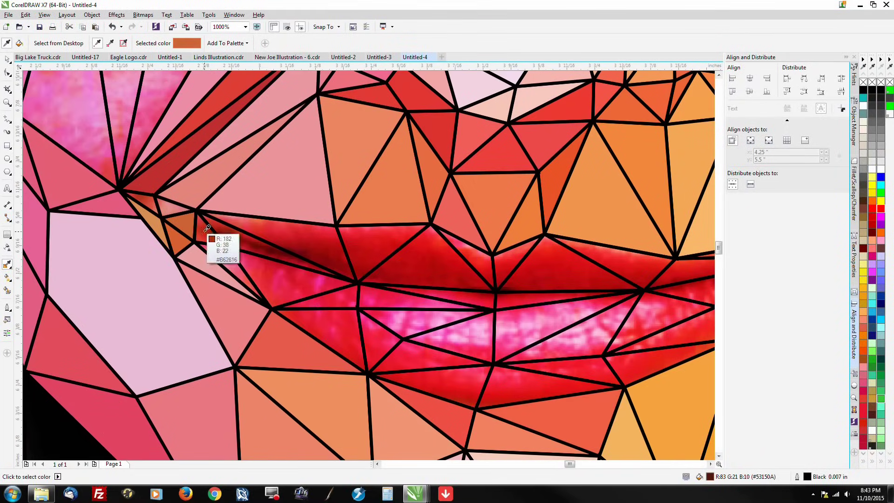
Fill the facets of the upper lip and the right-hand half of the lower lip with sampled colors.
{"action": "scroll", "coordinate": [479, 297], "scroll_direction": "down", "scroll_amount": 2}
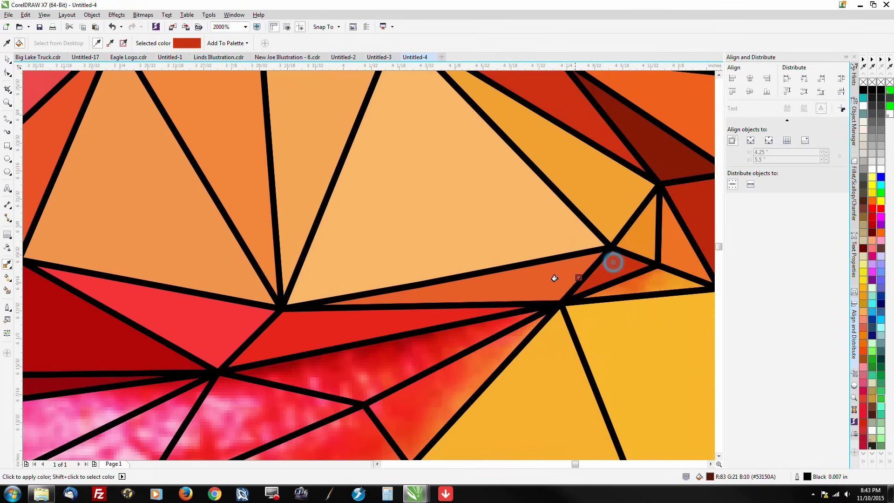
{"action": "scroll", "coordinate": [468, 203], "scroll_direction": "down", "scroll_amount": 1}
{"action": "left_click", "coordinate": [365, 351]}
{"action": "left_click", "coordinate": [325, 321], "text": "shift"}
{"action": "left_click", "coordinate": [354, 315]}
{"action": "scroll", "coordinate": [277, 333], "scroll_direction": "up", "scroll_amount": 1}
{"action": "key", "text": "ctrl+z"}
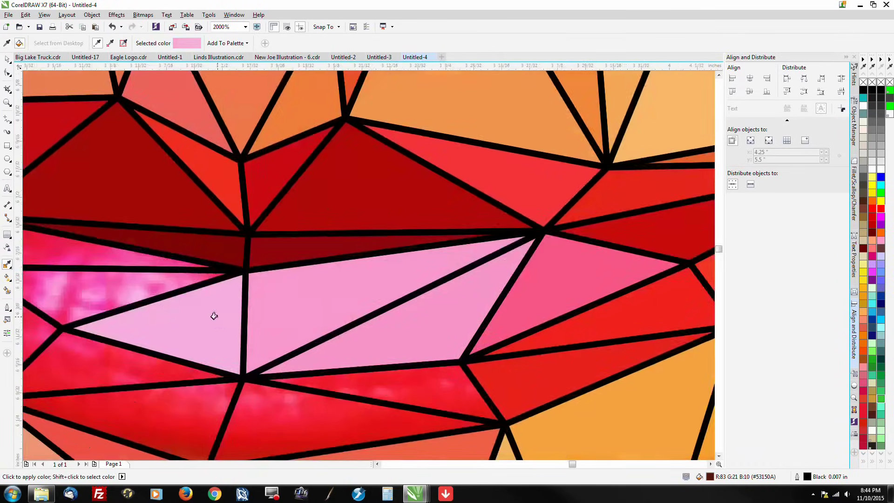
Fill the remaining facets of the lower lip's left-hand half with sampled photo colors.
{"action": "scroll", "coordinate": [217, 317], "scroll_direction": "down", "scroll_amount": 2}
{"action": "left_click", "coordinate": [291, 359]}
{"action": "scroll", "coordinate": [377, 321], "scroll_direction": "down", "scroll_amount": 2}
{"action": "scroll", "coordinate": [301, 231], "scroll_direction": "up", "scroll_amount": 2}
{"action": "left_click", "coordinate": [376, 230], "text": "shift"}
{"action": "scroll", "coordinate": [353, 205], "scroll_direction": "down", "scroll_amount": 1}
{"action": "left_click", "coordinate": [255, 193]}
{"action": "scroll", "coordinate": [410, 161], "scroll_direction": "up", "scroll_amount": 1}
{"action": "left_click", "coordinate": [456, 170], "text": "shift"}
{"action": "left_click", "coordinate": [456, 170]}
Fill the facets of the left-hand cheek and the skin around the left-hand eye with sampled colors.
{"action": "scroll", "coordinate": [440, 100], "scroll_direction": "up", "scroll_amount": 1}
{"action": "left_click", "coordinate": [587, 261]}
{"action": "left_click", "coordinate": [553, 184], "text": "shift"}
{"action": "left_click", "coordinate": [552, 183]}
{"action": "scroll", "coordinate": [503, 233], "scroll_direction": "down", "scroll_amount": 1}
{"action": "left_click", "coordinate": [339, 120]}
{"action": "left_click", "coordinate": [74, 331]}
{"action": "left_click", "coordinate": [130, 302], "text": "shift"}
{"action": "left_click", "coordinate": [130, 303]}
{"action": "scroll", "coordinate": [174, 266], "scroll_direction": "up", "scroll_amount": 1}
{"action": "left_click", "coordinate": [160, 275], "text": "shift"}
{"action": "scroll", "coordinate": [160, 275], "scroll_direction": "down", "scroll_amount": 1}
{"action": "left_click", "coordinate": [160, 275]}
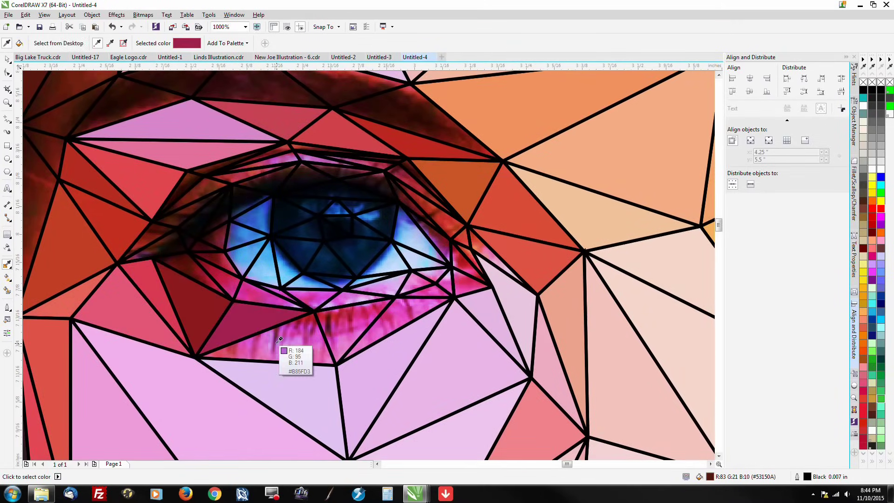
Fill the small facets at the left-hand eye's inner corner and lower lid with sampled photo colors.
{"action": "scroll", "coordinate": [419, 284], "scroll_direction": "up", "scroll_amount": 2}
{"action": "left_click", "coordinate": [255, 255], "text": "shift"}
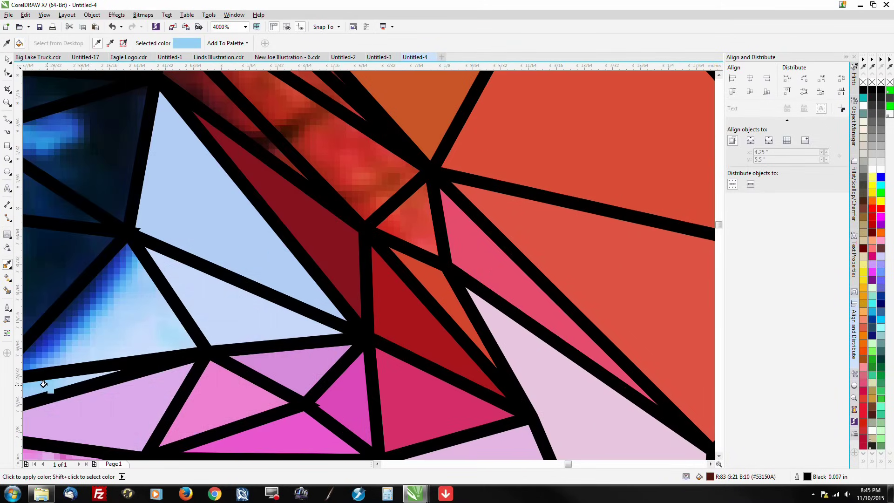
{"action": "left_click", "coordinate": [49, 380]}
{"action": "left_click", "coordinate": [139, 302], "text": "shift"}
{"action": "left_click", "coordinate": [140, 302]}
Fill the thin facets along the left-hand eye's upper eyelid with sampled photo colors.
{"action": "scroll", "coordinate": [139, 303], "scroll_direction": "down", "scroll_amount": 1}
{"action": "scroll", "coordinate": [214, 199], "scroll_direction": "up", "scroll_amount": 1}
{"action": "left_click", "coordinate": [336, 325], "text": "shift"}
{"action": "left_click", "coordinate": [336, 326]}
{"action": "left_click", "coordinate": [288, 279], "text": "shift"}
{"action": "left_click", "coordinate": [256, 200]}
{"action": "left_click", "coordinate": [223, 137], "text": "shift"}
{"action": "left_click", "coordinate": [223, 137]}
{"action": "scroll", "coordinate": [194, 205], "scroll_direction": "up", "scroll_amount": 2}
{"action": "left_click", "coordinate": [193, 205], "text": "shift"}
{"action": "left_click", "coordinate": [193, 205]}
{"action": "scroll", "coordinate": [194, 205], "scroll_direction": "down", "scroll_amount": 2}
{"action": "left_click", "coordinate": [356, 336], "text": "shift"}
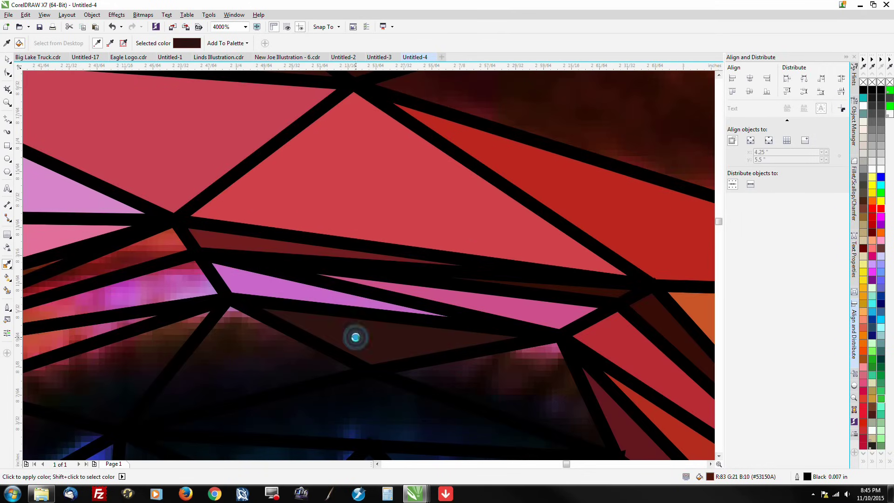
Fill the dark facets at the outer corner of the left-hand eye with sampled photo colors.
{"action": "scroll", "coordinate": [262, 252], "scroll_direction": "down", "scroll_amount": 2}
{"action": "scroll", "coordinate": [135, 286], "scroll_direction": "up", "scroll_amount": 1}
{"action": "left_click", "coordinate": [135, 285], "text": "shift"}
{"action": "left_click", "coordinate": [136, 286]}
{"action": "left_click", "coordinate": [146, 339], "text": "shift"}
{"action": "left_click", "coordinate": [146, 339]}
{"action": "scroll", "coordinate": [232, 347], "scroll_direction": "up", "scroll_amount": 1}
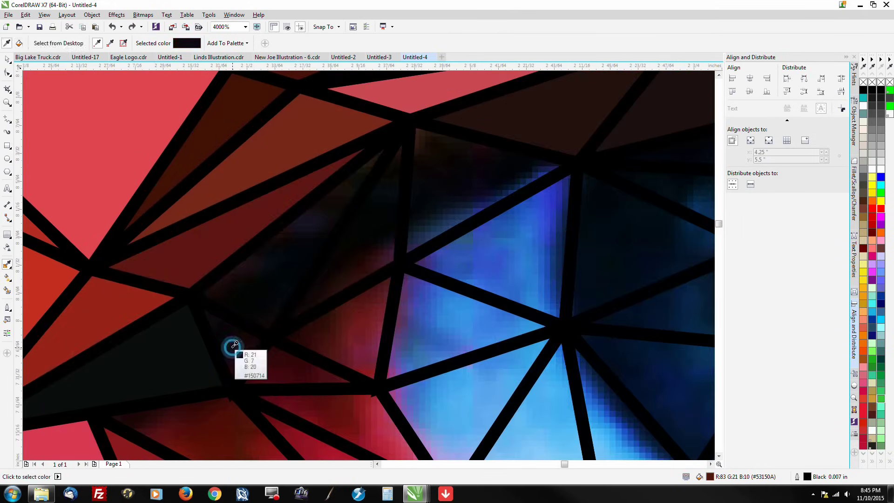
Fill the dark red facets at the left-hand eye's outer corner and edge with sampled photo colors.
{"action": "left_click", "coordinate": [278, 365]}
{"action": "scroll", "coordinate": [311, 163], "scroll_direction": "down", "scroll_amount": 1}
{"action": "left_click", "coordinate": [399, 361], "text": "shift"}
{"action": "left_click", "coordinate": [599, 343]}
{"action": "scroll", "coordinate": [598, 343], "scroll_direction": "up", "scroll_amount": 1}
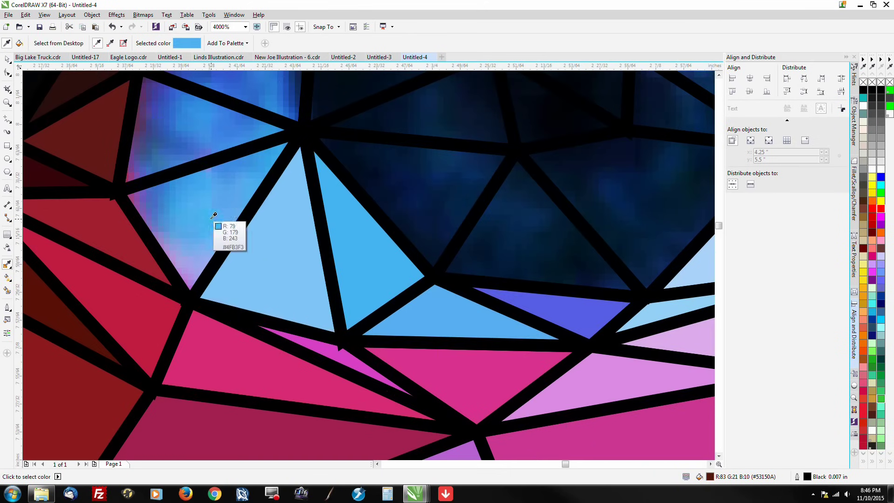
Fill the blue eye-white facets and dark iris facets of the left-hand eye with sampled photo colors.
{"action": "left_click", "coordinate": [215, 213], "text": "shift"}
{"action": "scroll", "coordinate": [339, 421], "scroll_direction": "down", "scroll_amount": 1}
{"action": "left_click", "coordinate": [269, 215]}
{"action": "left_click", "coordinate": [488, 317], "text": "shift"}
{"action": "left_click", "coordinate": [488, 316]}
{"action": "left_click", "coordinate": [449, 263], "text": "shift"}
{"action": "left_click", "coordinate": [449, 263]}
{"action": "left_click", "coordinate": [448, 226], "text": "shift"}
{"action": "left_click", "coordinate": [448, 226]}
{"action": "scroll", "coordinate": [438, 226], "scroll_direction": "down", "scroll_amount": 1}
{"action": "scroll", "coordinate": [459, 229], "scroll_direction": "up", "scroll_amount": 1}
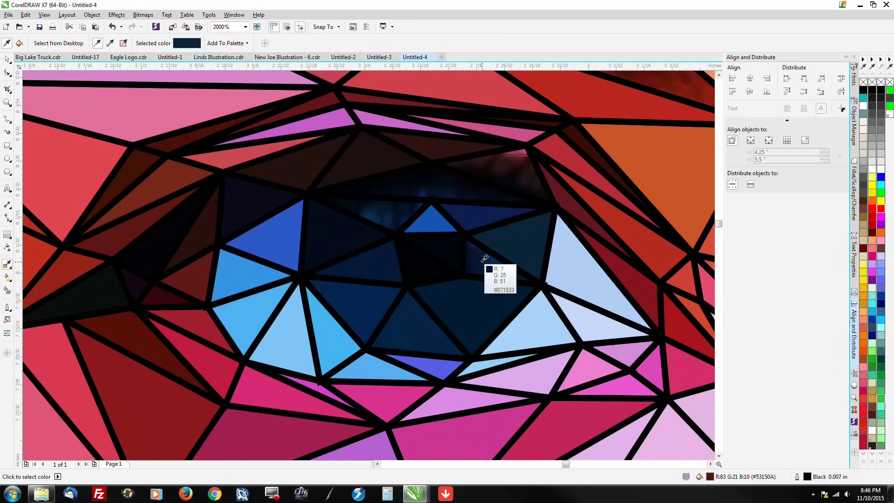
Fill the remaining iris and upper-lid facets of the left-hand eye with sampled dark colors.
{"action": "left_click", "coordinate": [481, 257], "text": "shift"}
{"action": "left_click", "coordinate": [482, 257]}
{"action": "scroll", "coordinate": [538, 143], "scroll_direction": "up", "scroll_amount": 2}
{"action": "left_click", "coordinate": [451, 228], "text": "shift"}
{"action": "scroll", "coordinate": [346, 251], "scroll_direction": "down", "scroll_amount": 5}
{"action": "scroll", "coordinate": [279, 217], "scroll_direction": "up", "scroll_amount": 2}
{"action": "left_click", "coordinate": [507, 255], "text": "shift"}
Fill the dark red and brown hair facets beside the left-hand temple with sampled photo colors.
{"action": "left_click", "coordinate": [215, 351], "text": "shift"}
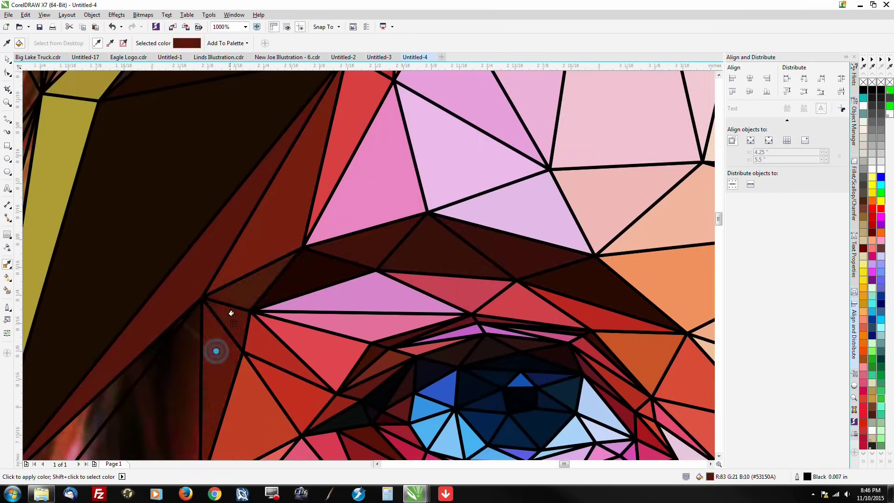
{"action": "left_click", "coordinate": [215, 351]}
{"action": "scroll", "coordinate": [216, 350], "scroll_direction": "down", "scroll_amount": 1}
{"action": "left_click", "coordinate": [228, 319], "text": "shift"}
{"action": "left_click", "coordinate": [228, 319]}
{"action": "left_click", "coordinate": [203, 211], "text": "shift"}
{"action": "left_click", "coordinate": [210, 239], "text": "shift"}
{"action": "scroll", "coordinate": [210, 239], "scroll_direction": "down", "scroll_amount": 1}
Fill the olive and brown hair facets beside the left-hand cheek with sampled photo colors.
{"action": "left_click", "coordinate": [183, 334]}
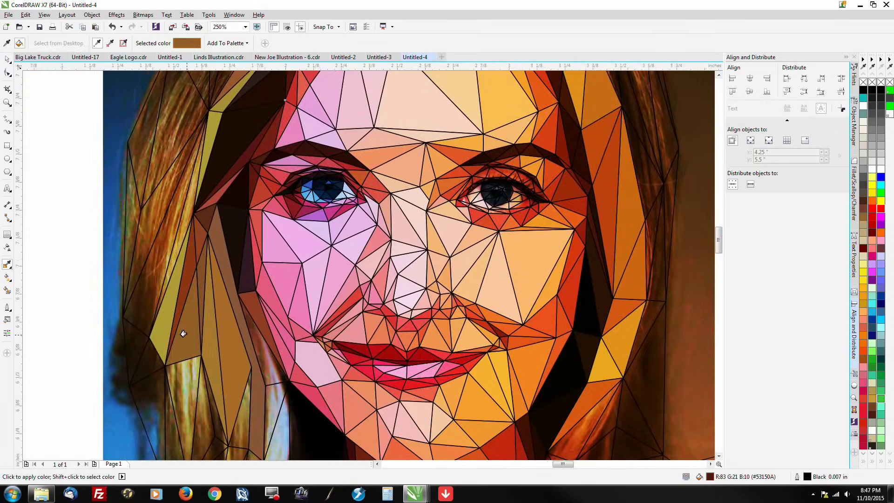
{"action": "scroll", "coordinate": [183, 334], "scroll_direction": "down", "scroll_amount": 1}
{"action": "left_click", "coordinate": [205, 284], "text": "shift"}
{"action": "left_click", "coordinate": [206, 283]}
{"action": "left_click", "coordinate": [231, 373], "text": "shift"}
{"action": "left_click", "coordinate": [232, 373]}
{"action": "left_click", "coordinate": [201, 370], "text": "shift"}
Fill the thin dark crease facets above the right-hand eye with sampled photo colors.
{"action": "scroll", "coordinate": [382, 223], "scroll_direction": "up", "scroll_amount": 4}
{"action": "left_click", "coordinate": [237, 163], "text": "shift"}
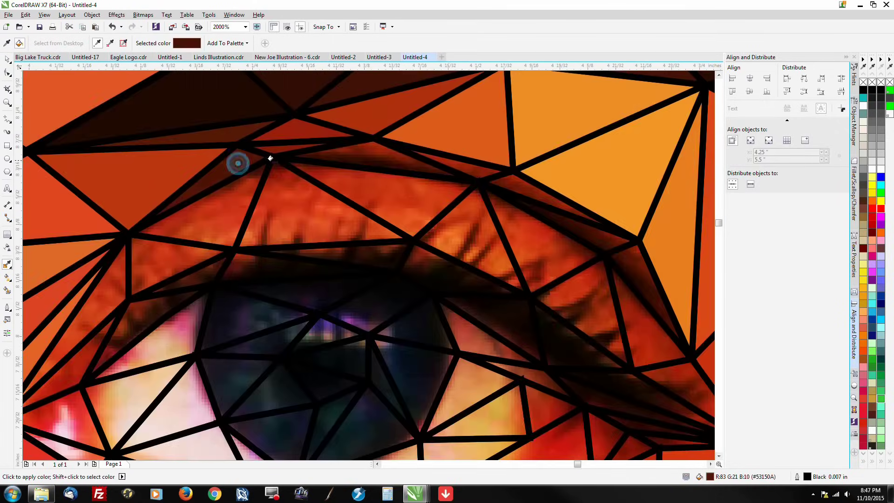
{"action": "left_click", "coordinate": [238, 163]}
{"action": "left_click", "coordinate": [376, 159], "text": "shift"}
{"action": "left_click", "coordinate": [376, 159]}
Fill the orange and red upper-eyelid facets of the right-hand eye with sampled photo colors.
{"action": "left_click_drag", "start_coordinate": [564, 216], "coordinate": [438, 262]}
{"action": "left_click", "coordinate": [407, 240]}
{"action": "left_click", "coordinate": [521, 321], "text": "shift"}
{"action": "left_click", "coordinate": [522, 321]}
{"action": "left_click", "coordinate": [423, 311], "text": "shift"}
{"action": "left_click", "coordinate": [423, 312]}
{"action": "left_click", "coordinate": [182, 262]}
{"action": "left_click_drag", "start_coordinate": [182, 262], "coordinate": [365, 223]}
{"action": "left_click", "coordinate": [273, 229], "text": "shift"}
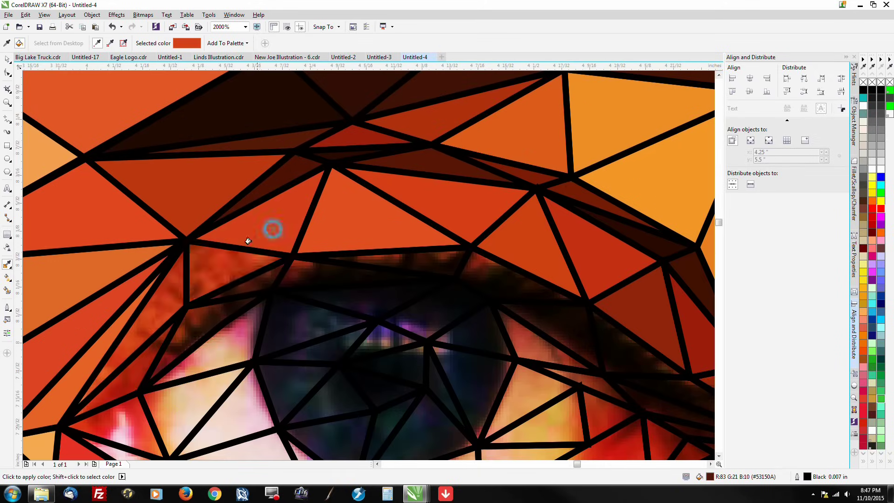
Save the drawing as Untitled-4 in CDR format.
{"action": "scroll", "coordinate": [231, 289], "scroll_direction": "up", "scroll_amount": 1}
{"action": "scroll", "coordinate": [299, 279], "scroll_direction": "down", "scroll_amount": 1}
{"action": "key", "text": "ctrl+s"}
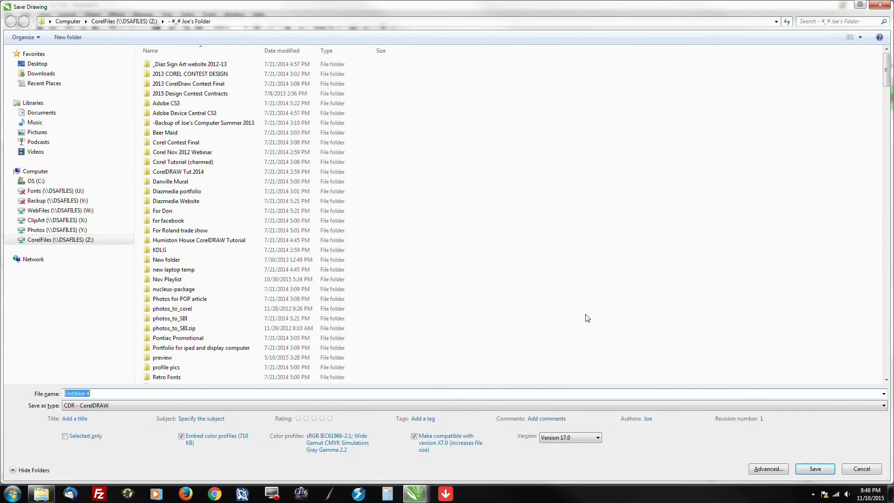
{"action": "left_click", "coordinate": [815, 469]}
Fill the red and dark facets at the right-hand eye's outer corner with sampled photo colors.
{"action": "scroll", "coordinate": [532, 352], "scroll_direction": "up", "scroll_amount": 1}
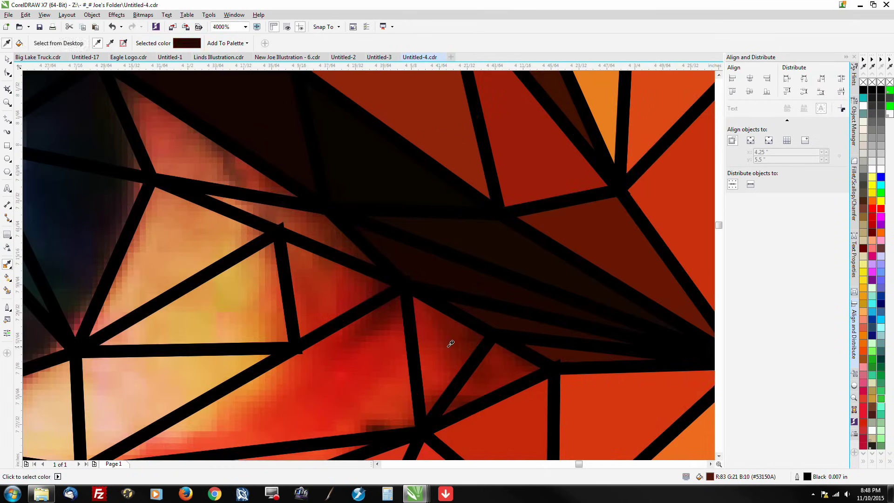
{"action": "scroll", "coordinate": [504, 321], "scroll_direction": "down", "scroll_amount": 1}
{"action": "left_click", "coordinate": [438, 338], "text": "shift"}
{"action": "left_click", "coordinate": [439, 337]}
Fill the inner-corner facets of the right-hand eye with sampled colors, undoing one unwanted fill.
{"action": "left_click_drag", "start_coordinate": [335, 379], "coordinate": [544, 338]}
{"action": "left_click", "coordinate": [149, 319], "text": "shift"}
{"action": "left_click", "coordinate": [149, 320]}
{"action": "scroll", "coordinate": [235, 303], "scroll_direction": "down", "scroll_amount": 1}
{"action": "key", "text": "ctrl+z"}
{"action": "scroll", "coordinate": [193, 306], "scroll_direction": "up", "scroll_amount": 1}
{"action": "left_click", "coordinate": [210, 283], "text": "shift"}
{"action": "left_click", "coordinate": [209, 283]}
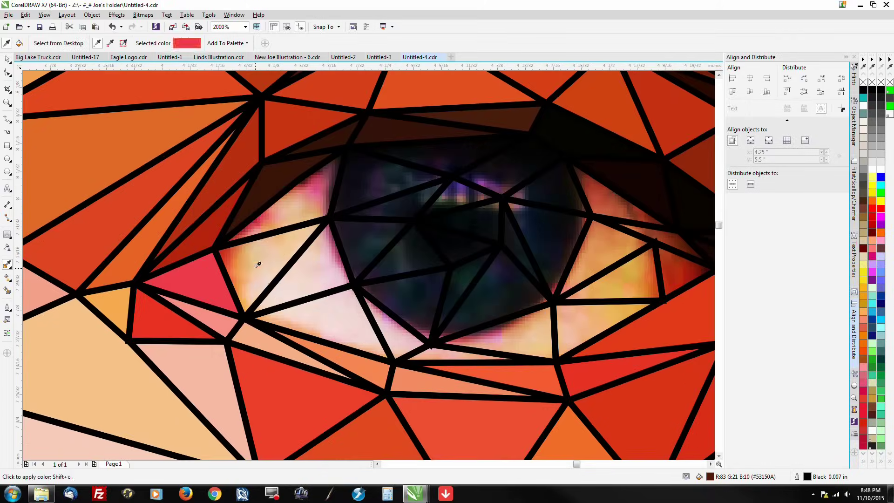
Fill the eye-white and dark iris facets of the right-hand eye with sampled photo colors.
{"action": "left_click", "coordinate": [397, 336]}
{"action": "left_click", "coordinate": [438, 356]}
{"action": "left_click", "coordinate": [522, 340]}
{"action": "left_click", "coordinate": [581, 321]}
{"action": "left_click", "coordinate": [619, 284]}
{"action": "scroll", "coordinate": [692, 192], "scroll_direction": "up", "scroll_amount": 1}
{"action": "left_click", "coordinate": [531, 229]}
{"action": "scroll", "coordinate": [676, 227], "scroll_direction": "down", "scroll_amount": 1}
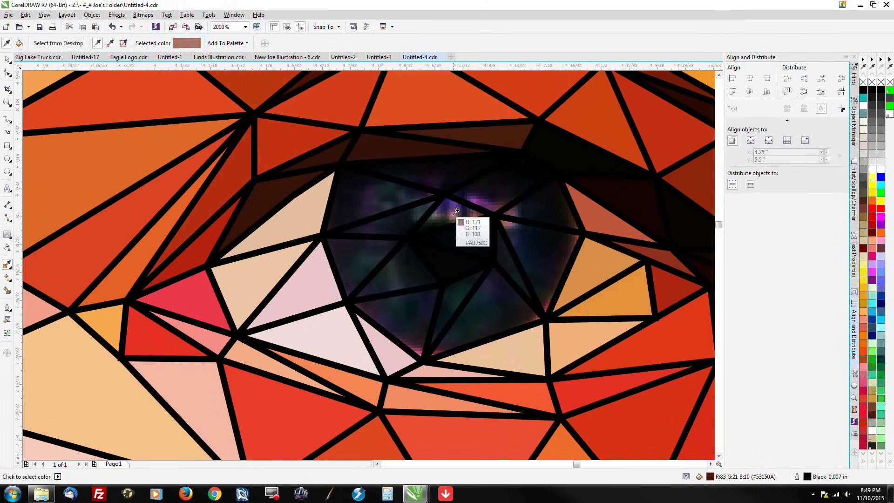
{"action": "scroll", "coordinate": [517, 260], "scroll_direction": "down", "scroll_amount": 3}
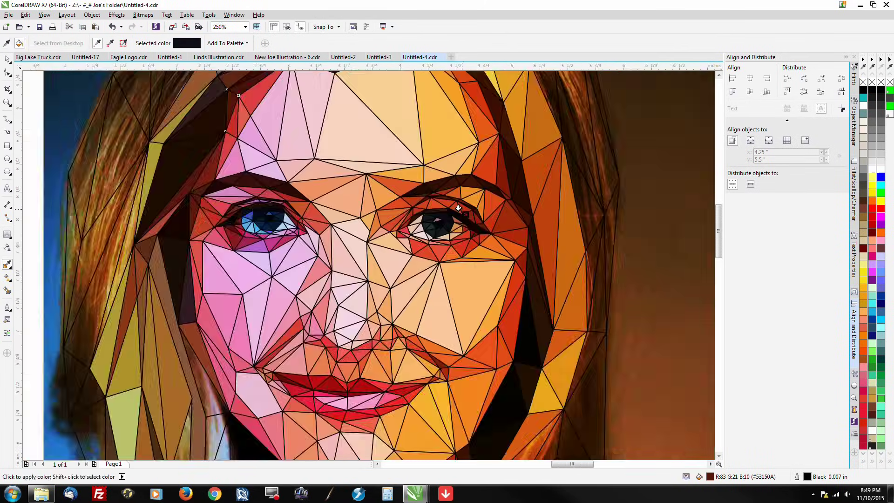
Fill the brown hair facets on the left-hand side of the crown with sampled photo colors.
{"action": "scroll", "coordinate": [294, 210], "scroll_direction": "up", "scroll_amount": 1}
{"action": "left_click", "coordinate": [294, 210]}
{"action": "scroll", "coordinate": [254, 215], "scroll_direction": "down", "scroll_amount": 1}
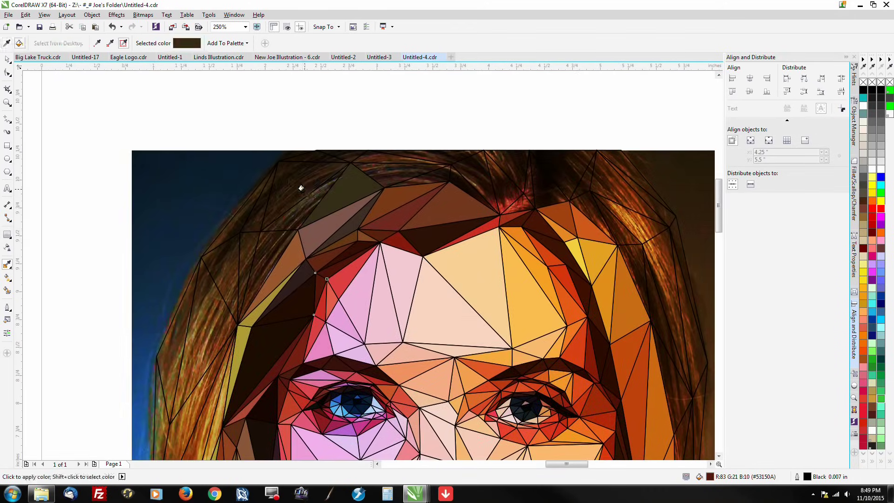
{"action": "left_click", "coordinate": [231, 259], "text": "shift"}
{"action": "scroll", "coordinate": [350, 144], "scroll_direction": "up", "scroll_amount": 1}
{"action": "left_click", "coordinate": [270, 239]}
{"action": "left_click", "coordinate": [490, 254]}
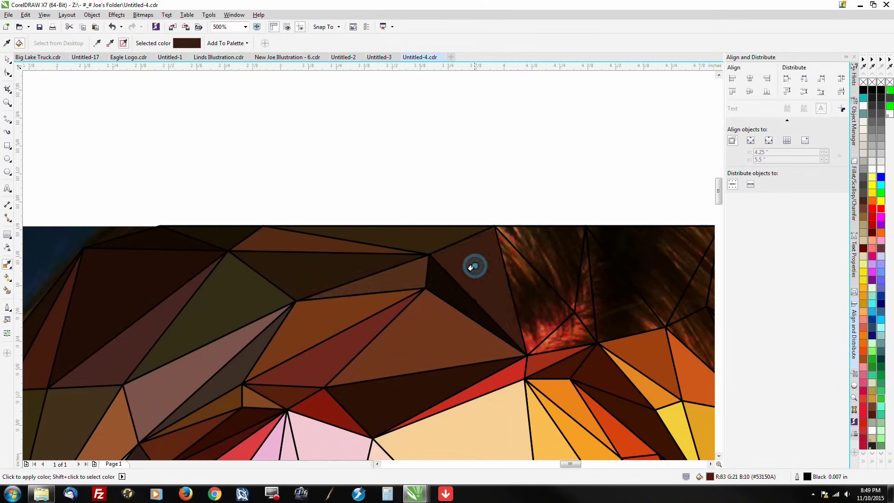
Fill the hair facets around the parting and right-hand crown with sampled photo colors.
{"action": "left_click", "coordinate": [472, 264]}
{"action": "left_click", "coordinate": [429, 274]}
{"action": "left_click", "coordinate": [467, 313], "text": "shift"}
{"action": "left_click", "coordinate": [466, 313]}
{"action": "left_click", "coordinate": [535, 279], "text": "shift"}
{"action": "left_click", "coordinate": [526, 275]}
{"action": "scroll", "coordinate": [507, 282], "scroll_direction": "down", "scroll_amount": 2}
{"action": "scroll", "coordinate": [545, 291], "scroll_direction": "up", "scroll_amount": 1}
{"action": "left_click", "coordinate": [578, 298], "text": "shift"}
{"action": "scroll", "coordinate": [613, 363], "scroll_direction": "up", "scroll_amount": 1}
{"action": "left_click", "coordinate": [560, 312]}
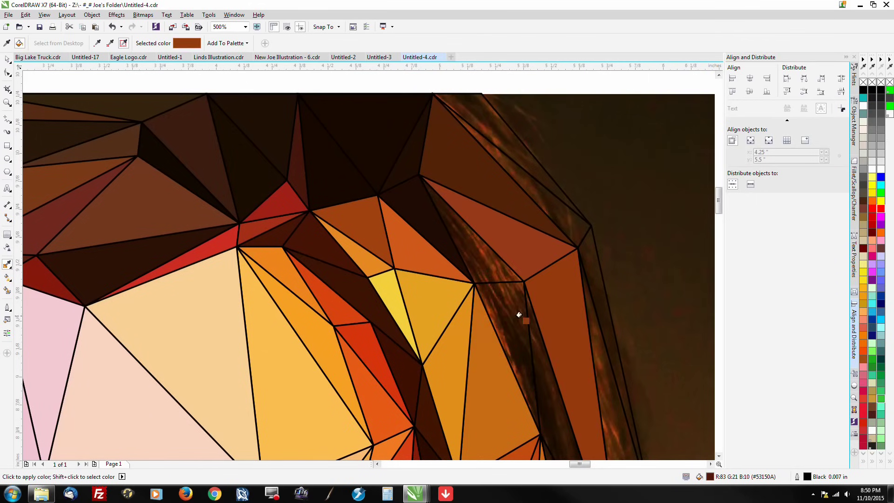
Fill the long brown hair facets along the right-hand edge of the head with sampled photo colors.
{"action": "scroll", "coordinate": [472, 234], "scroll_direction": "down", "scroll_amount": 1}
{"action": "scroll", "coordinate": [542, 312], "scroll_direction": "up", "scroll_amount": 1}
{"action": "scroll", "coordinate": [521, 275], "scroll_direction": "down", "scroll_amount": 2}
{"action": "scroll", "coordinate": [531, 298], "scroll_direction": "up", "scroll_amount": 1}
{"action": "left_click", "coordinate": [511, 235], "text": "shift"}
{"action": "scroll", "coordinate": [499, 167], "scroll_direction": "up", "scroll_amount": 2}
{"action": "left_click", "coordinate": [497, 168]}
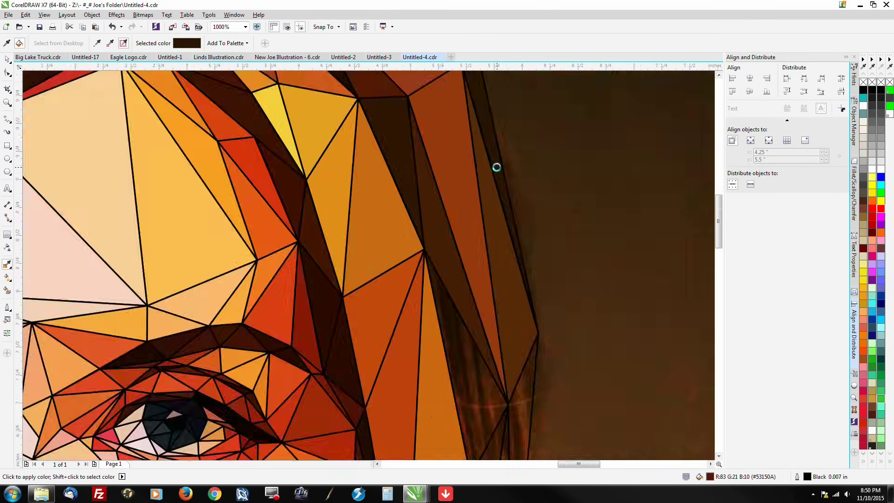
Fill the lower right-hand hair facets down to the neck with sampled photo colors.
{"action": "scroll", "coordinate": [501, 169], "scroll_direction": "down", "scroll_amount": 3}
{"action": "scroll", "coordinate": [502, 259], "scroll_direction": "up", "scroll_amount": 2}
{"action": "scroll", "coordinate": [512, 343], "scroll_direction": "up", "scroll_amount": 1}
{"action": "scroll", "coordinate": [511, 323], "scroll_direction": "down", "scroll_amount": 2}
{"action": "scroll", "coordinate": [450, 245], "scroll_direction": "up", "scroll_amount": 1}
{"action": "left_click", "coordinate": [451, 244]}
{"action": "left_click", "coordinate": [550, 369]}
{"action": "scroll", "coordinate": [551, 369], "scroll_direction": "down", "scroll_amount": 1}
{"action": "scroll", "coordinate": [601, 372], "scroll_direction": "up", "scroll_amount": 1}
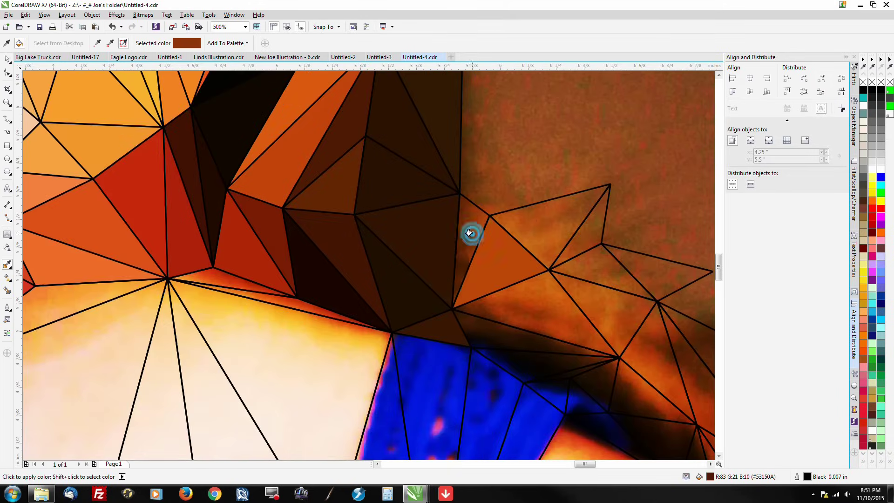
Fill the orange and brown hair-tip facets over the right-hand shoulder with sampled photo colors.
{"action": "left_click", "coordinate": [474, 234], "text": "shift"}
{"action": "left_click", "coordinate": [475, 233]}
{"action": "left_click", "coordinate": [396, 295], "text": "shift"}
{"action": "left_click", "coordinate": [395, 295]}
{"action": "left_click", "coordinate": [477, 314], "text": "shift"}
{"action": "left_click", "coordinate": [454, 285], "text": "shift"}
{"action": "left_click", "coordinate": [447, 297]}
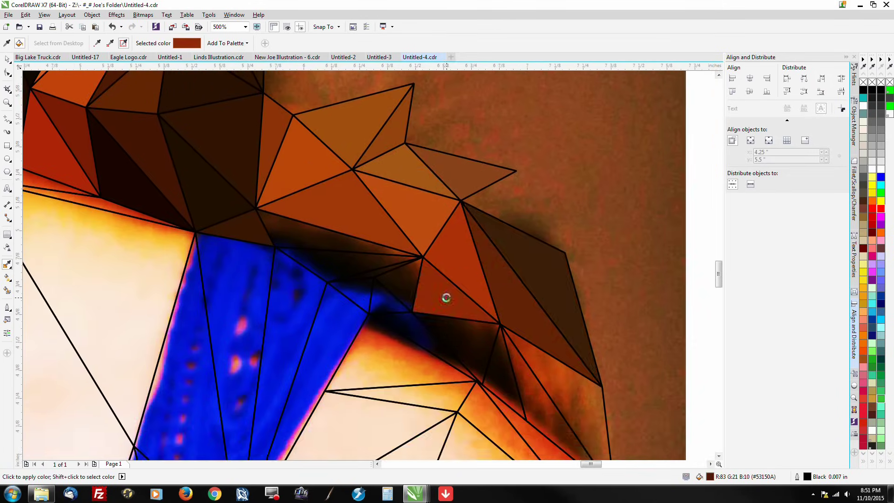
Fill the dark shadow facets between the right-hand hair tips and the blue strap with sampled colors.
{"action": "scroll", "coordinate": [372, 269], "scroll_direction": "up", "scroll_amount": 2}
{"action": "left_click", "coordinate": [283, 252], "text": "shift"}
{"action": "left_click", "coordinate": [283, 251]}
{"action": "left_click", "coordinate": [286, 316], "text": "shift"}
{"action": "scroll", "coordinate": [435, 269], "scroll_direction": "down", "scroll_amount": 2}
Fill the right-hand shoulder and blue strap facets with sampled photo colors.
{"action": "left_click", "coordinate": [435, 269]}
{"action": "left_click", "coordinate": [525, 322], "text": "shift"}
{"action": "left_click", "coordinate": [525, 322]}
{"action": "scroll", "coordinate": [525, 322], "scroll_direction": "down", "scroll_amount": 2}
{"action": "scroll", "coordinate": [549, 384], "scroll_direction": "up", "scroll_amount": 2}
{"action": "left_click", "coordinate": [550, 385], "text": "shift"}
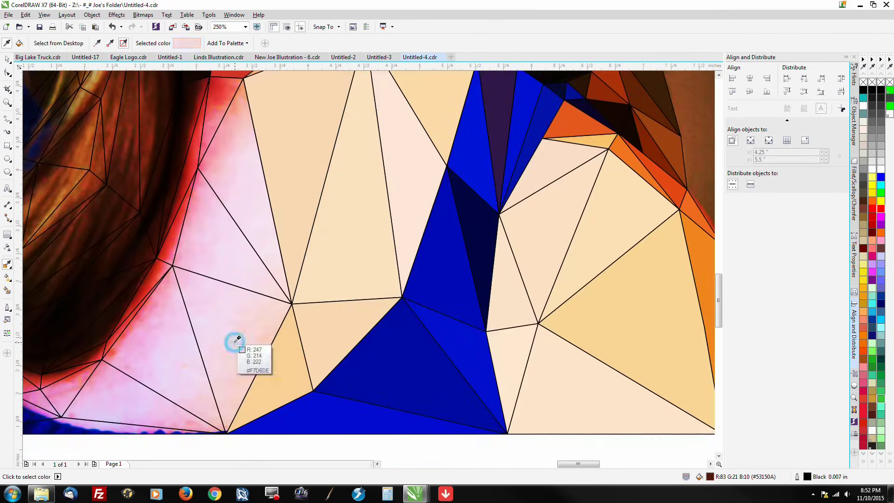
Fill the pale chest facets and the pink facets near the lower left-hand hair with sampled photo colors.
{"action": "left_click", "coordinate": [235, 342], "text": "shift"}
{"action": "left_click", "coordinate": [235, 342]}
{"action": "scroll", "coordinate": [244, 252], "scroll_direction": "down", "scroll_amount": 1}
{"action": "scroll", "coordinate": [123, 321], "scroll_direction": "up", "scroll_amount": 2}
{"action": "left_click", "coordinate": [176, 319]}
{"action": "left_click", "coordinate": [239, 329]}
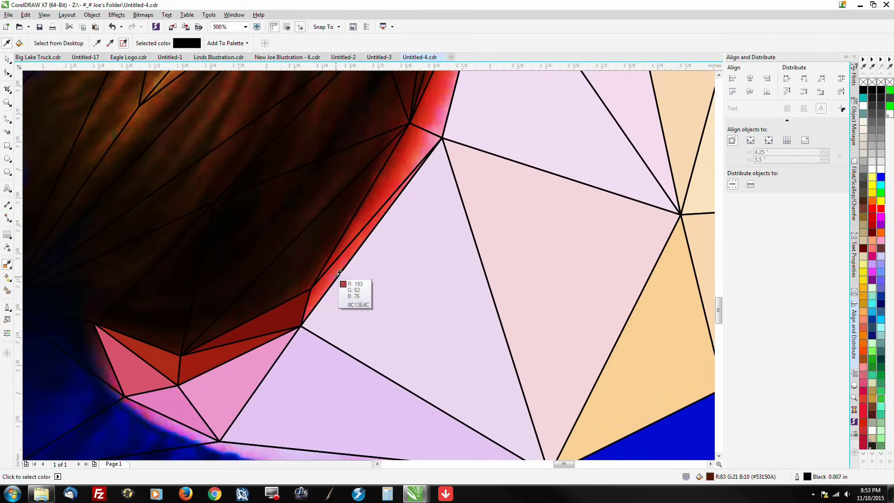
Fill the thin red facets between the left-hand hair and the chest with sampled photo colors.
{"action": "scroll", "coordinate": [359, 377], "scroll_direction": "down", "scroll_amount": 1}
{"action": "left_click", "coordinate": [381, 304]}
{"action": "scroll", "coordinate": [414, 84], "scroll_direction": "up", "scroll_amount": 1}
{"action": "left_click", "coordinate": [424, 247], "text": "shift"}
{"action": "left_click", "coordinate": [423, 246]}
{"action": "scroll", "coordinate": [397, 267], "scroll_direction": "down", "scroll_amount": 1}
{"action": "left_click", "coordinate": [383, 261], "text": "shift"}
{"action": "scroll", "coordinate": [262, 349], "scroll_direction": "down", "scroll_amount": 1}
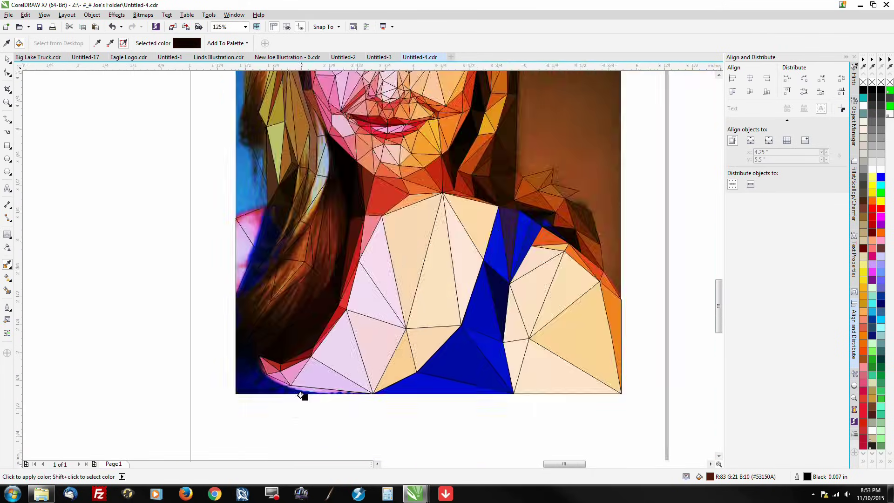
Fill the dark lower hair facets and blue corner facets on the left-hand side with sampled colors.
{"action": "scroll", "coordinate": [274, 393], "scroll_direction": "up", "scroll_amount": 2}
{"action": "left_click", "coordinate": [142, 278], "text": "shift"}
{"action": "left_click", "coordinate": [142, 278]}
{"action": "scroll", "coordinate": [219, 289], "scroll_direction": "down", "scroll_amount": 1}
{"action": "scroll", "coordinate": [142, 139], "scroll_direction": "up", "scroll_amount": 1}
{"action": "left_click", "coordinate": [291, 258], "text": "shift"}
{"action": "left_click", "coordinate": [291, 259]}
{"action": "scroll", "coordinate": [279, 259], "scroll_direction": "down", "scroll_amount": 1}
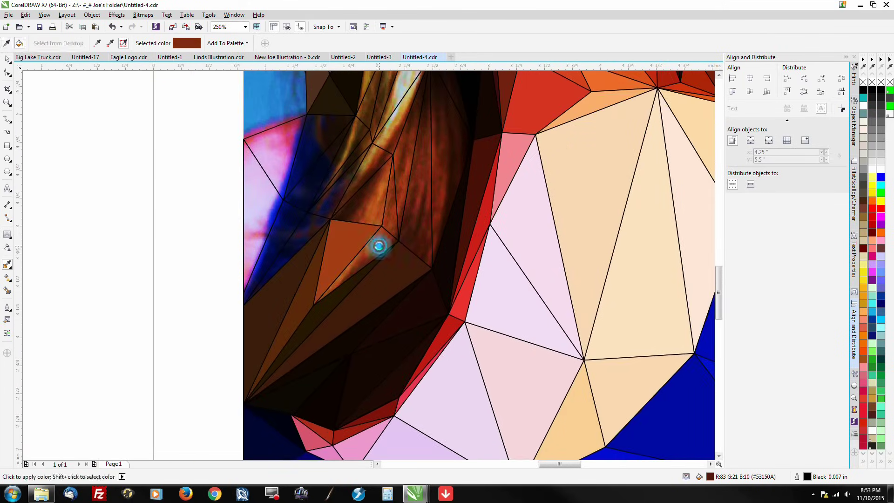
Fill the orange, golden and pale blue strand facets in the lower left-hand hair with sampled colors.
{"action": "left_click", "coordinate": [378, 246], "text": "shift"}
{"action": "scroll", "coordinate": [381, 256], "scroll_direction": "up", "scroll_amount": 1}
{"action": "scroll", "coordinate": [328, 306], "scroll_direction": "down", "scroll_amount": 1}
{"action": "scroll", "coordinate": [376, 82], "scroll_direction": "up", "scroll_amount": 1}
{"action": "left_click", "coordinate": [385, 184], "text": "shift"}
{"action": "left_click", "coordinate": [387, 231]}
{"action": "scroll", "coordinate": [392, 302], "scroll_direction": "down", "scroll_amount": 2}
{"action": "left_click", "coordinate": [389, 251], "text": "shift"}
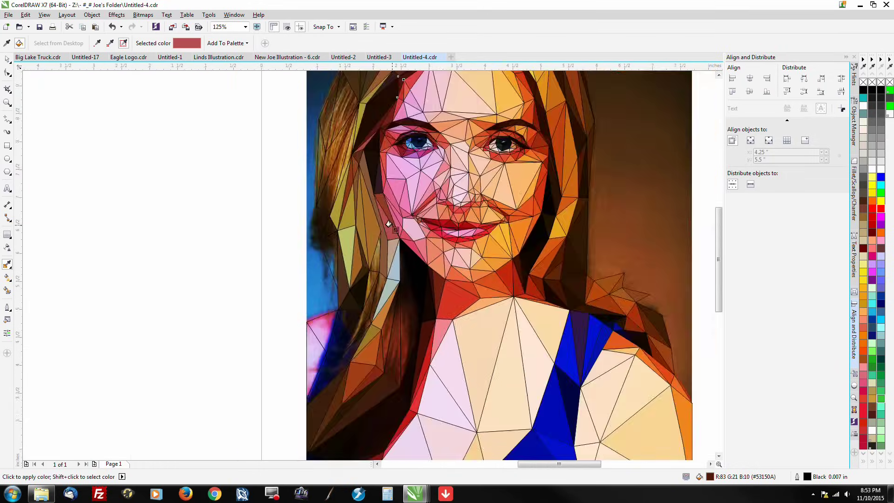
Fill the reddish-brown and near-black hair facets beneath the left-hand jaw with sampled photo colors.
{"action": "scroll", "coordinate": [392, 232], "scroll_direction": "up", "scroll_amount": 2}
{"action": "left_click", "coordinate": [372, 270], "text": "shift"}
{"action": "scroll", "coordinate": [351, 314], "scroll_direction": "down", "scroll_amount": 2}
{"action": "scroll", "coordinate": [371, 166], "scroll_direction": "up", "scroll_amount": 2}
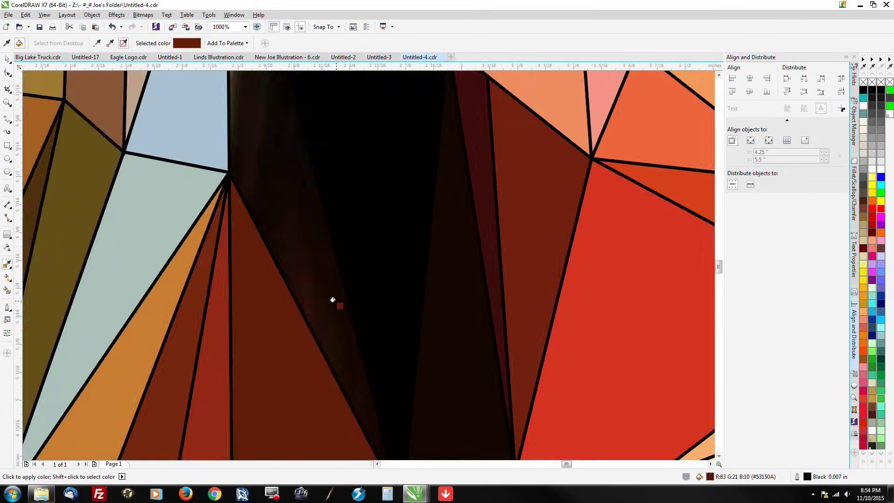
{"action": "scroll", "coordinate": [371, 166], "scroll_direction": "down", "scroll_amount": 1}
Fill the left-hand shoulder and strap facets and the outer left-hand hair facets with sampled photo colors.
{"action": "left_click", "coordinate": [189, 347], "text": "shift"}
{"action": "scroll", "coordinate": [189, 348], "scroll_direction": "up", "scroll_amount": 2}
{"action": "scroll", "coordinate": [189, 347], "scroll_direction": "down", "scroll_amount": 3}
{"action": "scroll", "coordinate": [220, 239], "scroll_direction": "up", "scroll_amount": 1}
{"action": "scroll", "coordinate": [233, 140], "scroll_direction": "up", "scroll_amount": 1}
{"action": "scroll", "coordinate": [242, 326], "scroll_direction": "down", "scroll_amount": 1}
{"action": "left_click", "coordinate": [239, 267], "text": "shift"}
{"action": "left_click", "coordinate": [262, 149], "text": "shift"}
{"action": "left_click", "coordinate": [239, 196]}
{"action": "left_click", "coordinate": [219, 288], "text": "shift"}
{"action": "scroll", "coordinate": [217, 291], "scroll_direction": "down", "scroll_amount": 2}
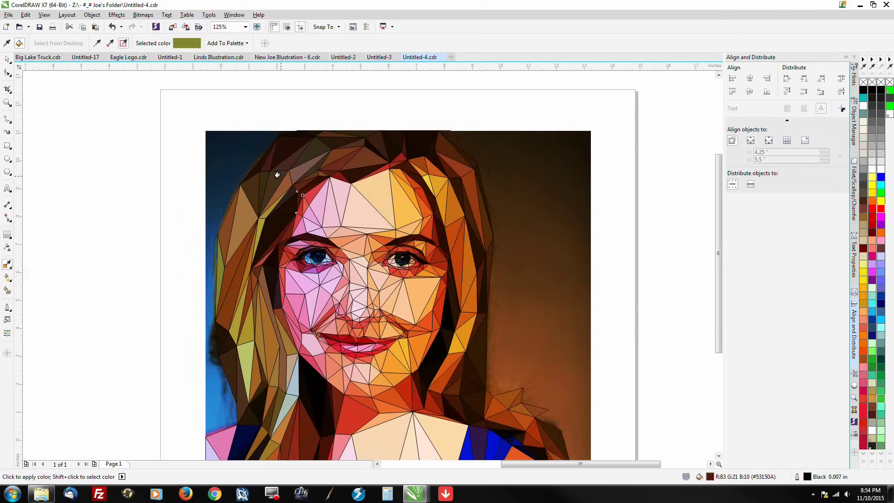
{"action": "scroll", "coordinate": [274, 280], "scroll_direction": "up", "scroll_amount": 2}
{"action": "scroll", "coordinate": [285, 199], "scroll_direction": "down", "scroll_amount": 2}
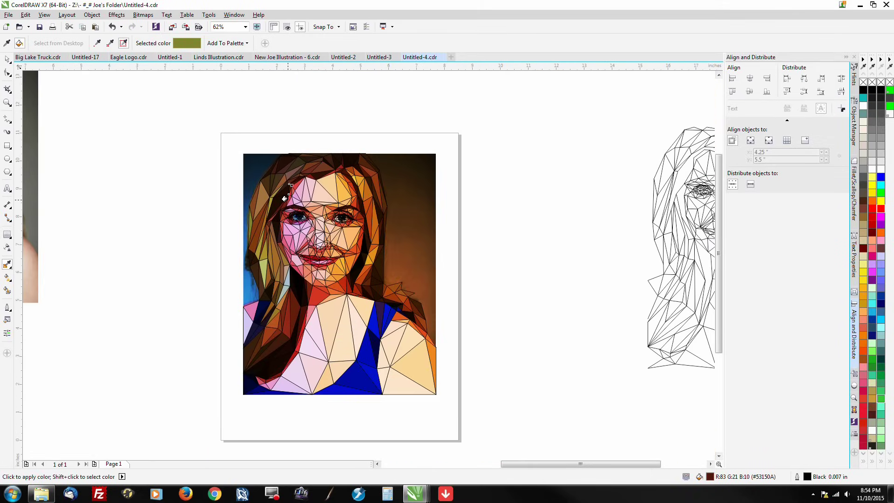
Mirror the photo horizontally so it sits beside the faceted portrait instead of beneath it.
{"action": "left_click", "coordinate": [7, 60]}
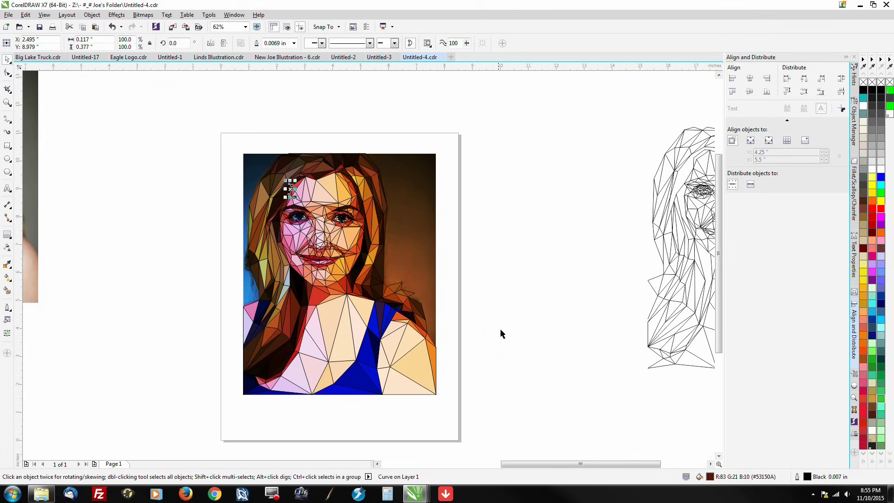
{"action": "left_click", "coordinate": [512, 324]}
{"action": "left_click", "coordinate": [418, 273]}
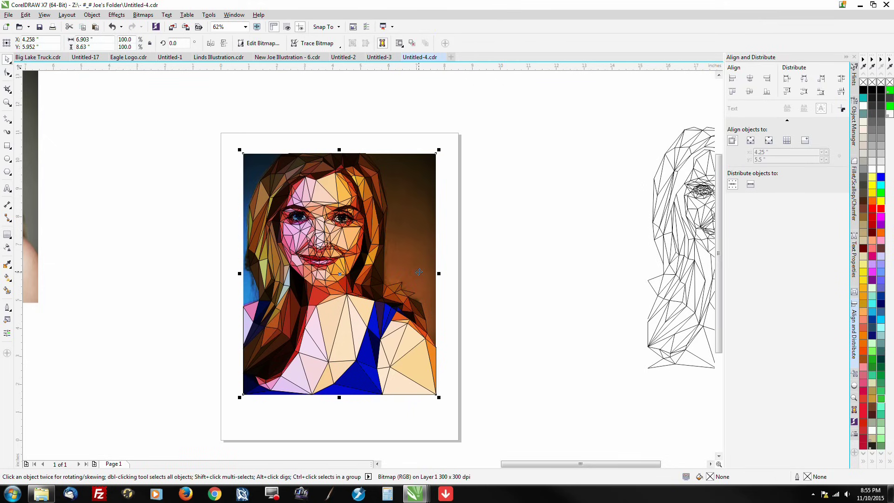
{"action": "left_click_drag", "start_coordinate": [439, 274], "coordinate": [191, 278]}
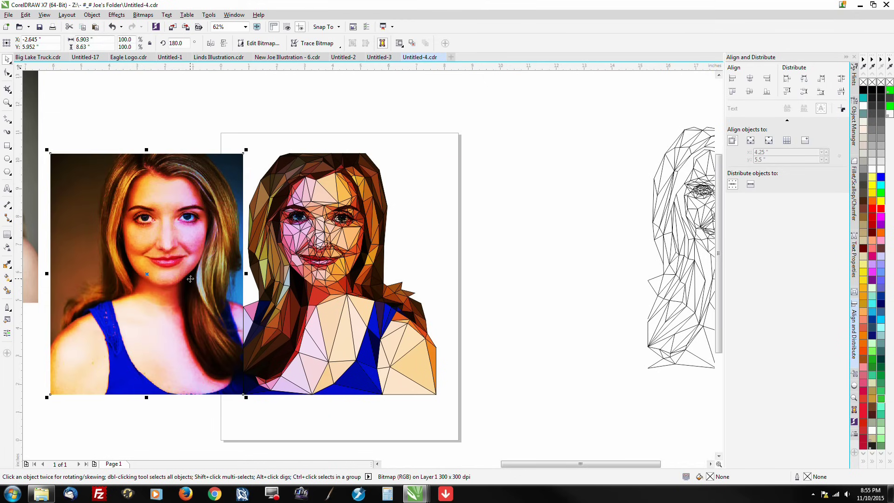
{"action": "left_click", "coordinate": [520, 434]}
{"action": "scroll", "coordinate": [303, 261], "scroll_direction": "up", "scroll_amount": 2}
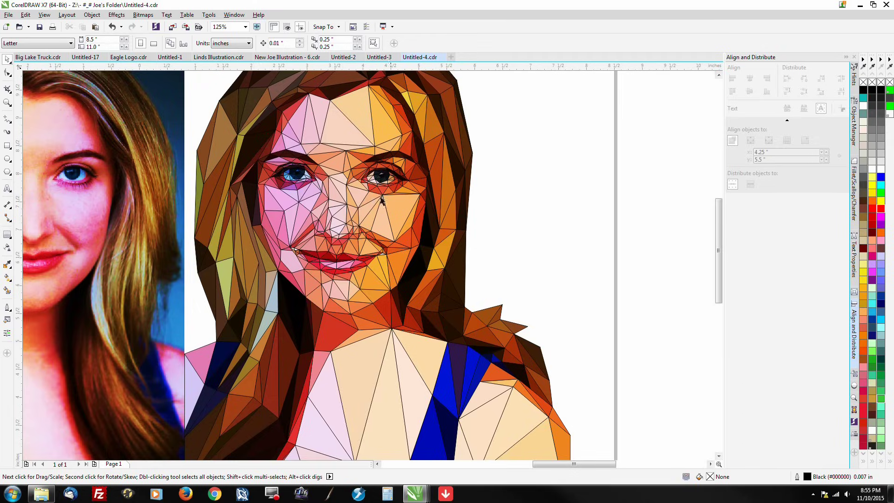
{"action": "scroll", "coordinate": [463, 231], "scroll_direction": "down", "scroll_amount": 2}
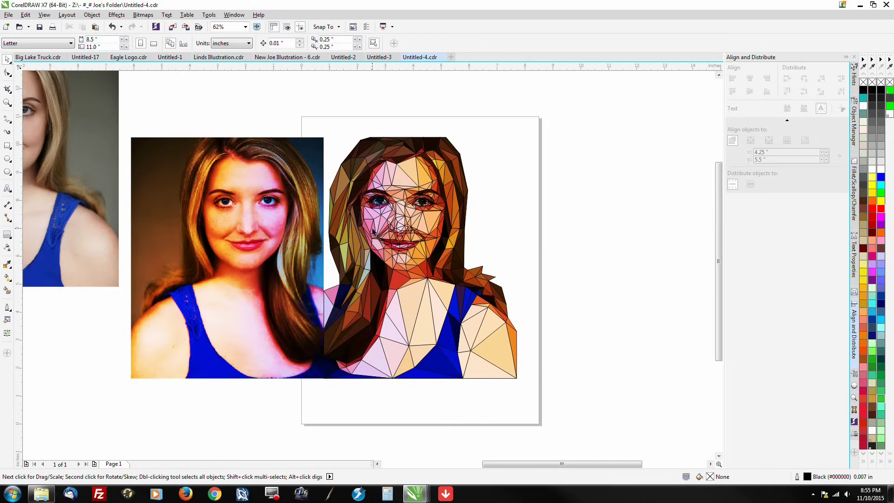
Remove the outlines from all the facets of the portrait.
{"action": "left_click_drag", "start_coordinate": [578, 397], "coordinate": [313, 124]}
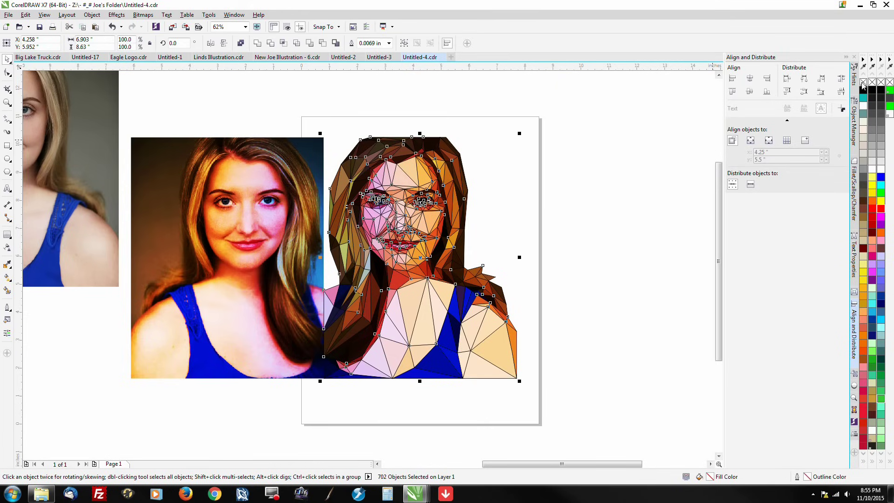
{"action": "right_click", "coordinate": [863, 83]}
{"action": "left_click", "coordinate": [633, 274]}
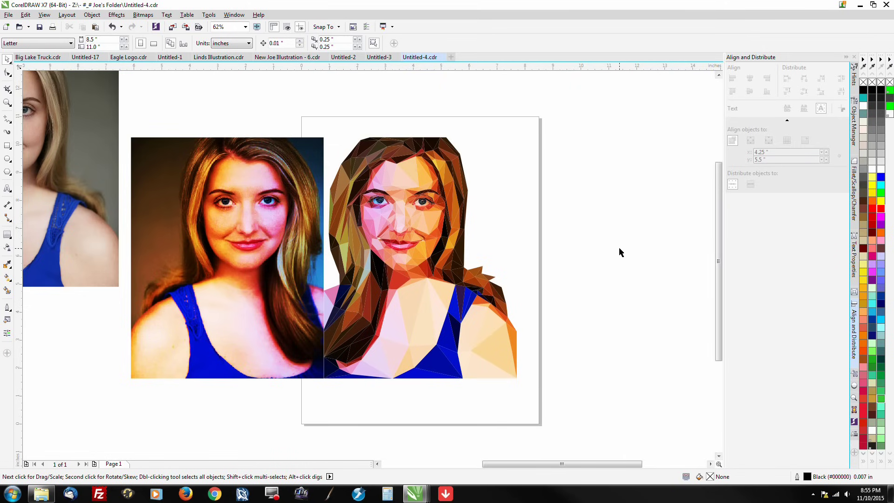
Inspect the portrait for unfilled gaps and mirror the photo horizontally back beneath the facets.
{"action": "scroll", "coordinate": [423, 204], "scroll_direction": "up", "scroll_amount": 2}
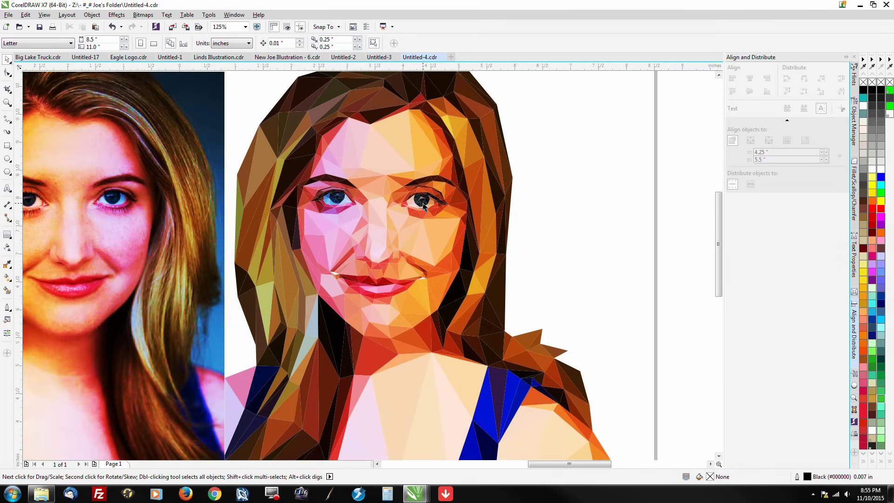
{"action": "scroll", "coordinate": [392, 250], "scroll_direction": "up", "scroll_amount": 4}
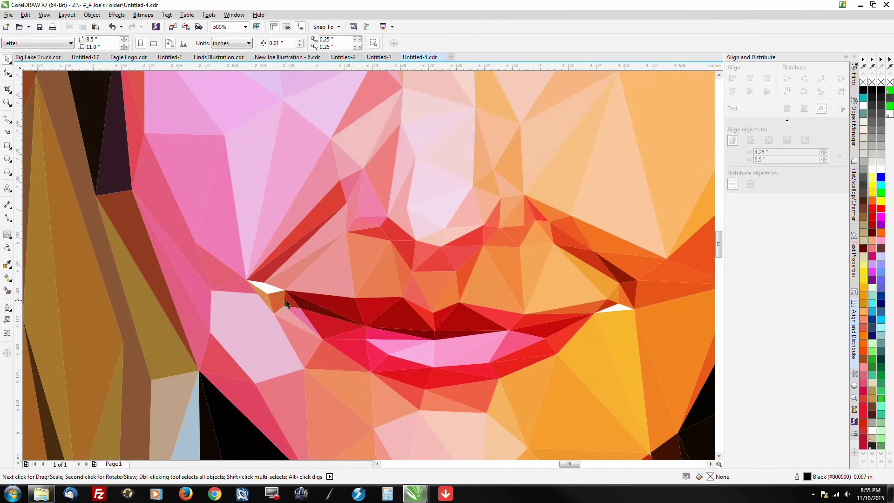
{"action": "scroll", "coordinate": [550, 312], "scroll_direction": "down", "scroll_amount": 6}
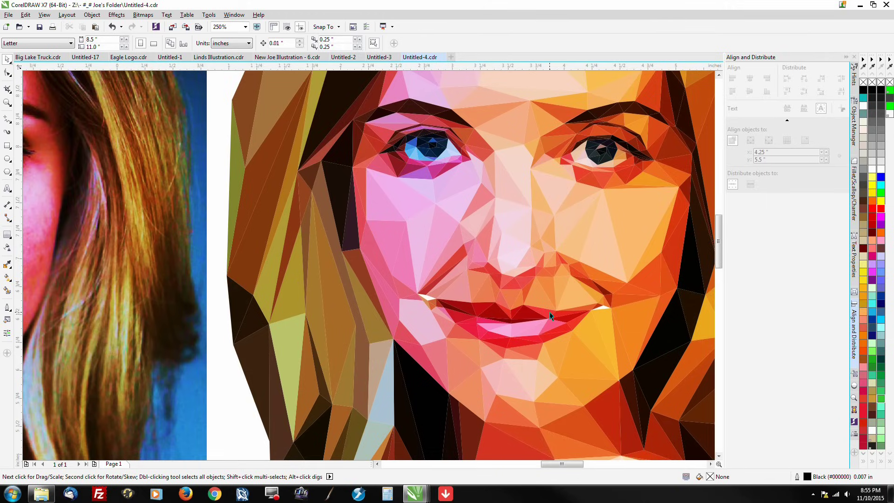
{"action": "left_click", "coordinate": [260, 316]}
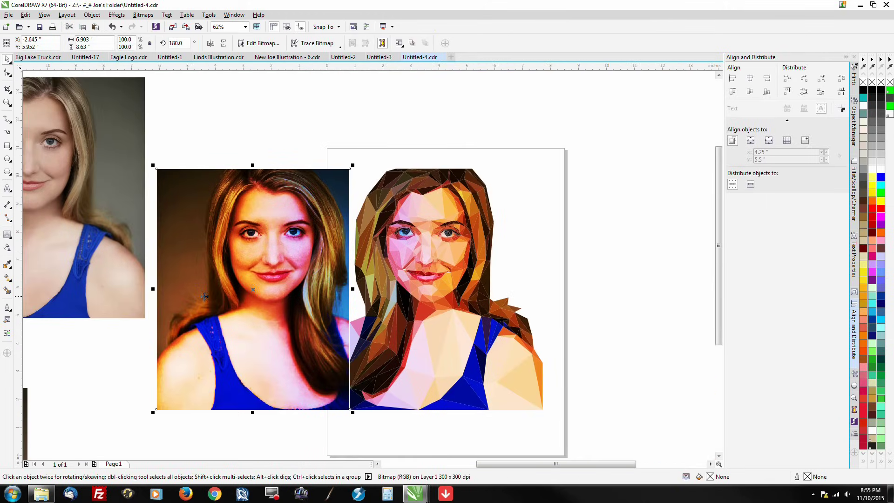
{"action": "left_click_drag", "start_coordinate": [153, 289], "coordinate": [542, 289]}
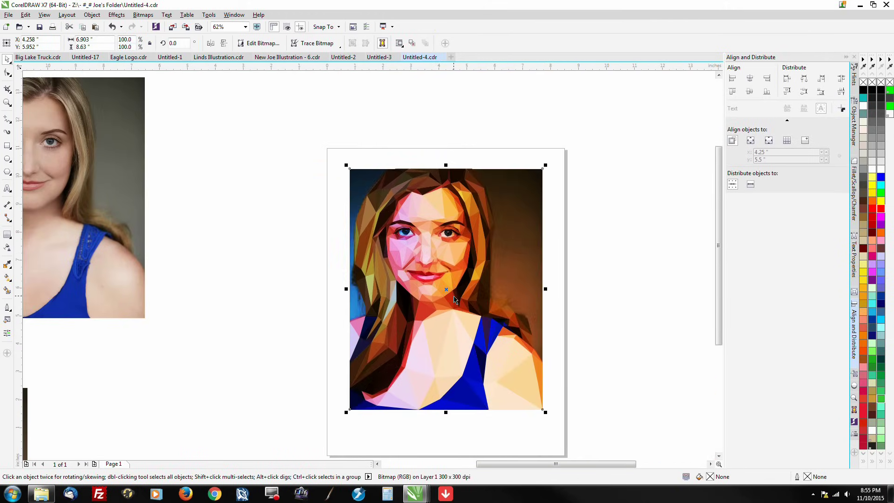
Fill the small gap facets at both corners of the mouth with colors sampled from the face.
{"action": "scroll", "coordinate": [423, 273], "scroll_direction": "up", "scroll_amount": 2}
{"action": "scroll", "coordinate": [423, 273], "scroll_direction": "up", "scroll_amount": 4}
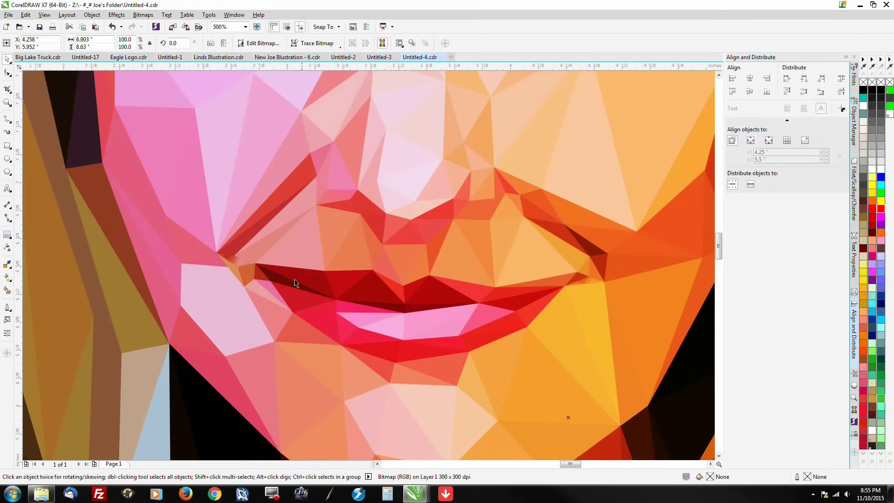
{"action": "left_click", "coordinate": [8, 263]}
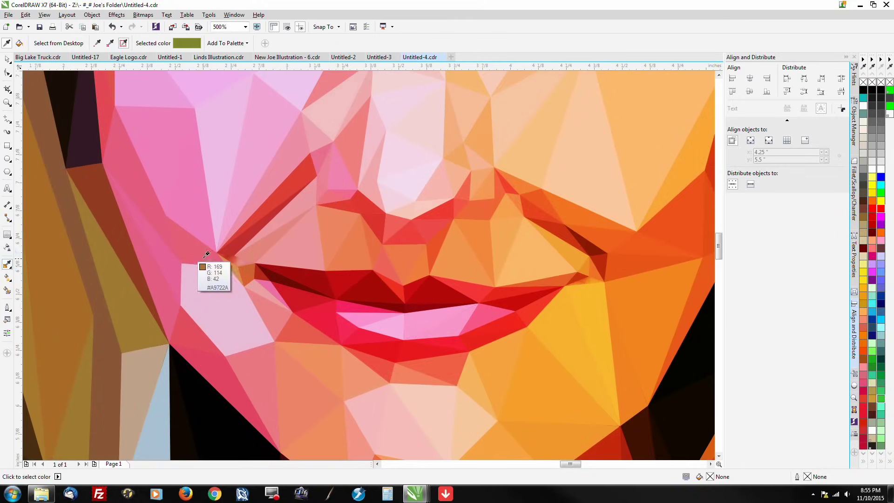
{"action": "scroll", "coordinate": [193, 272], "scroll_direction": "up", "scroll_amount": 2}
{"action": "left_click", "coordinate": [270, 266]}
{"action": "left_click", "coordinate": [293, 267], "text": "shift"}
{"action": "scroll", "coordinate": [236, 287], "scroll_direction": "down", "scroll_amount": 2}
{"action": "scroll", "coordinate": [605, 305], "scroll_direction": "up", "scroll_amount": 1}
{"action": "scroll", "coordinate": [613, 305], "scroll_direction": "up", "scroll_amount": 1}
{"action": "left_click", "coordinate": [624, 305], "text": "shift"}
{"action": "scroll", "coordinate": [465, 287], "scroll_direction": "down", "scroll_amount": 4}
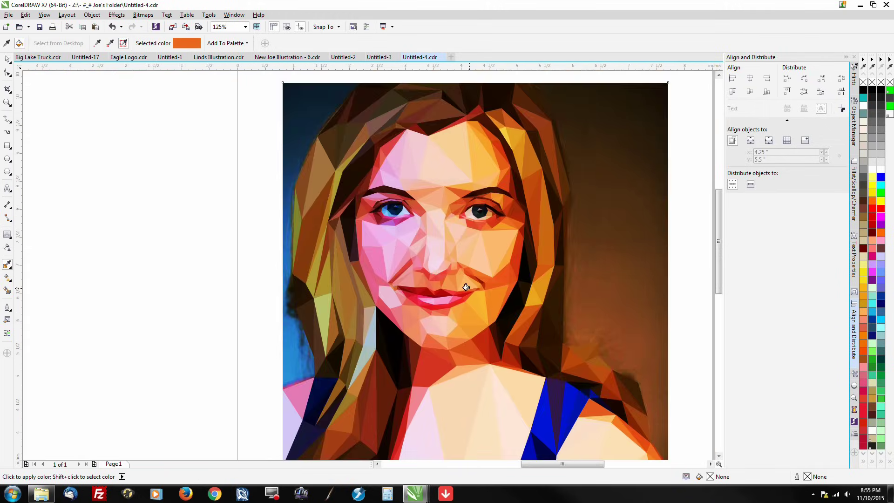
{"action": "scroll", "coordinate": [465, 286], "scroll_direction": "down", "scroll_amount": 1}
Draw a rectangle of about 6.903 by 8.63 inches that exactly covers the photo.
{"action": "left_click", "coordinate": [7, 59]}
{"action": "left_click", "coordinate": [587, 334]}
{"action": "left_click", "coordinate": [551, 293]}
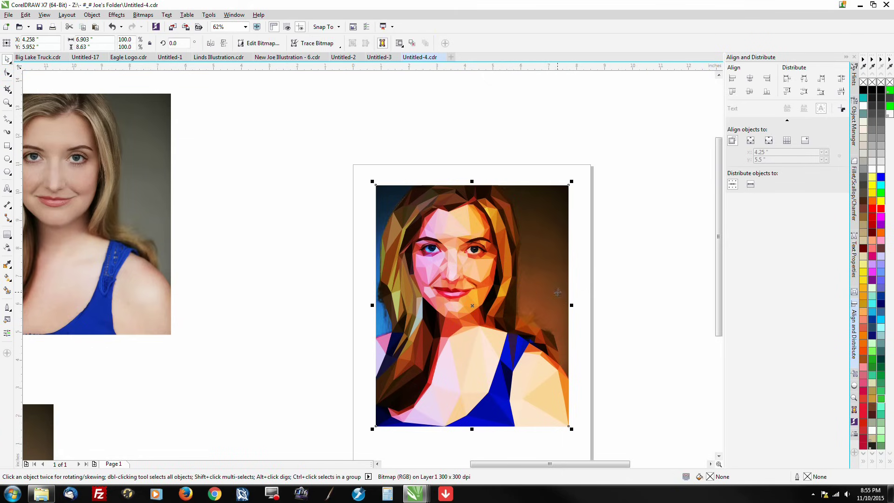
{"action": "left_click", "coordinate": [8, 146]}
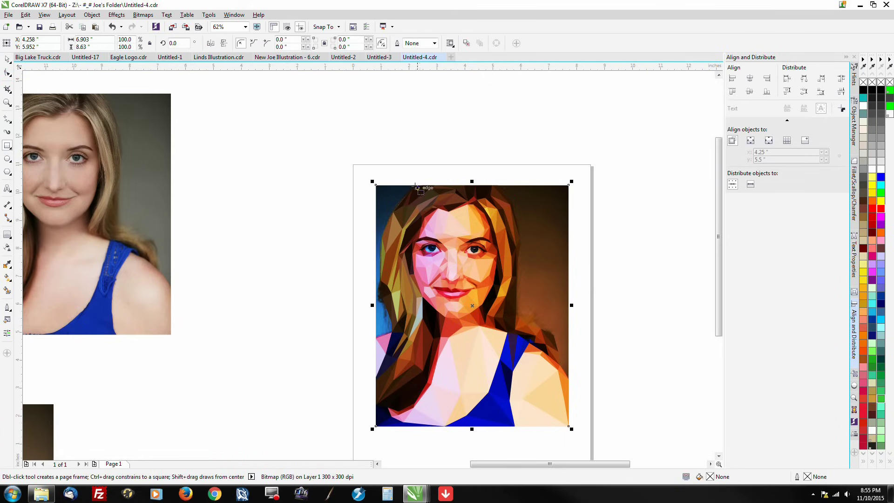
{"action": "left_click_drag", "start_coordinate": [377, 182], "coordinate": [569, 426]}
Fill the rectangle with brown #8C451F sampled from the photo's background and mirror it horizontally to sit beside the portrait.
{"action": "left_click", "coordinate": [6, 264]}
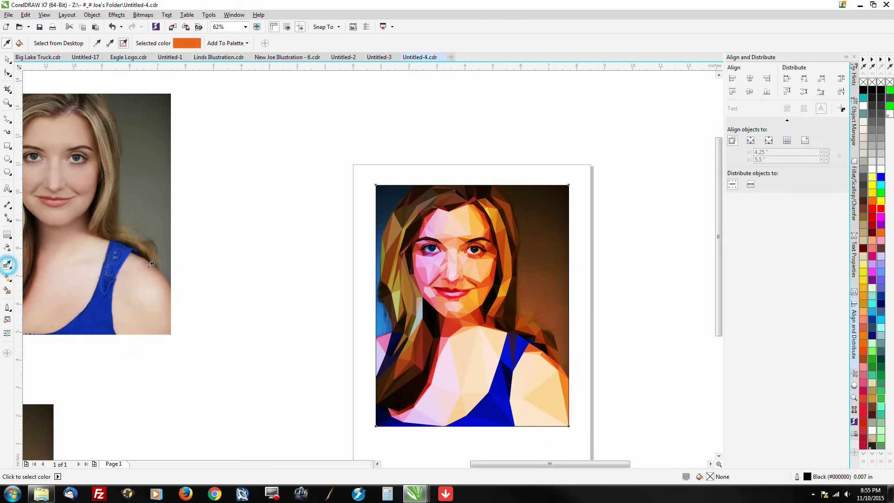
{"action": "left_click", "coordinate": [531, 295]}
{"action": "left_click", "coordinate": [530, 293]}
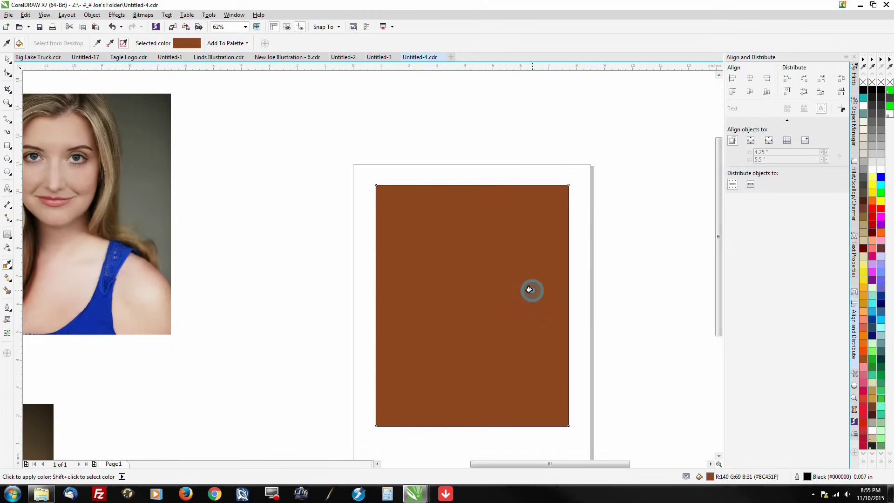
{"action": "left_click", "coordinate": [8, 60]}
{"action": "left_click_drag", "start_coordinate": [372, 305], "coordinate": [712, 307]}
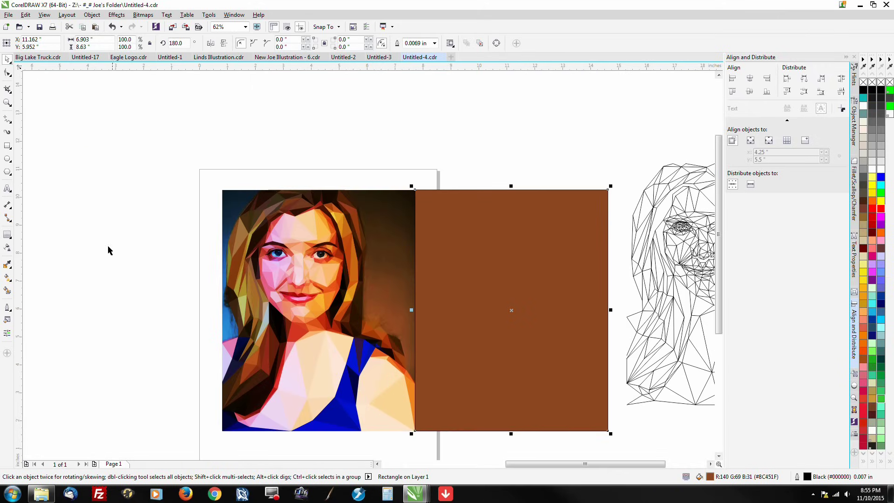
Apply a diagonal linear fountain fill from white to brown across the rectangle and add a brown node between the ends.
{"action": "left_click", "coordinate": [8, 277]}
{"action": "left_click_drag", "start_coordinate": [490, 288], "coordinate": [433, 215]}
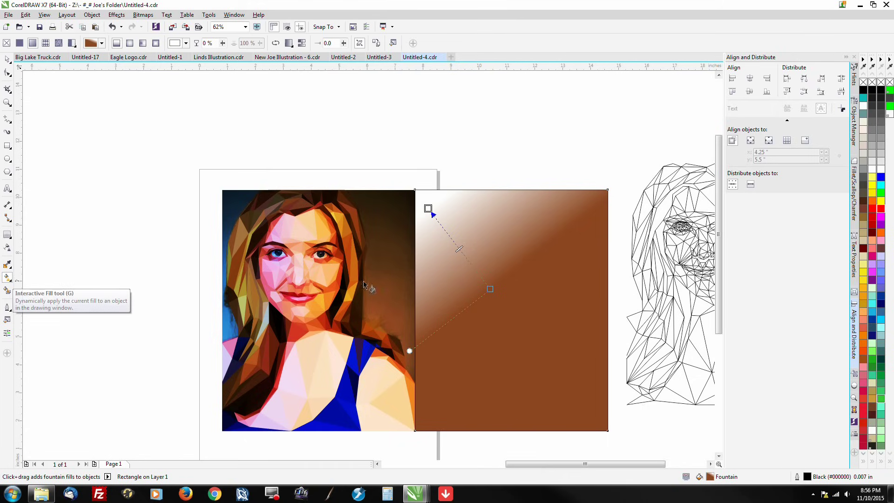
{"action": "left_click_drag", "start_coordinate": [490, 288], "coordinate": [591, 299]}
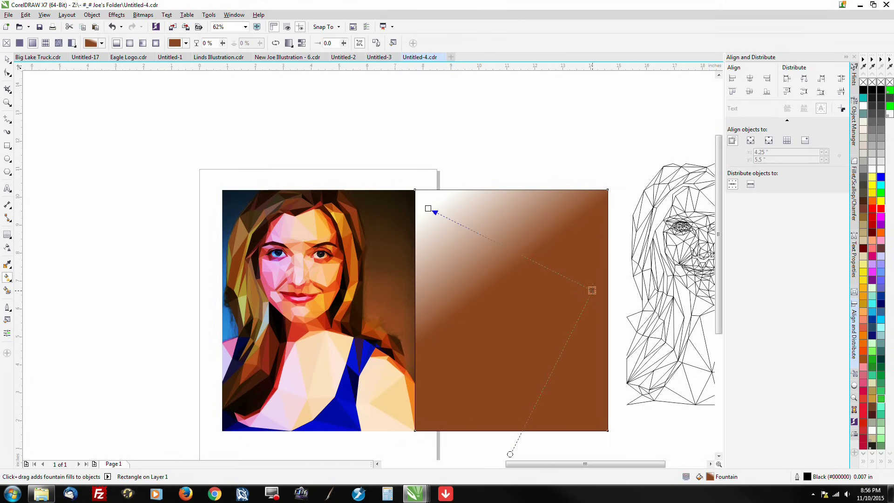
{"action": "double_click", "coordinate": [586, 285]}
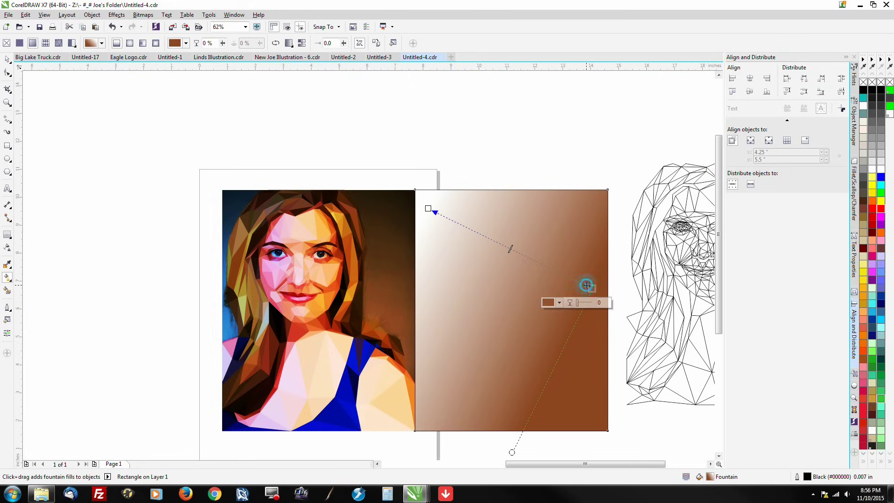
{"action": "left_click_drag", "start_coordinate": [515, 249], "coordinate": [500, 243]}
Set the fountain fill's white end node to dark brown #22170B sampled from the photo's background.
{"action": "left_click", "coordinate": [430, 209]}
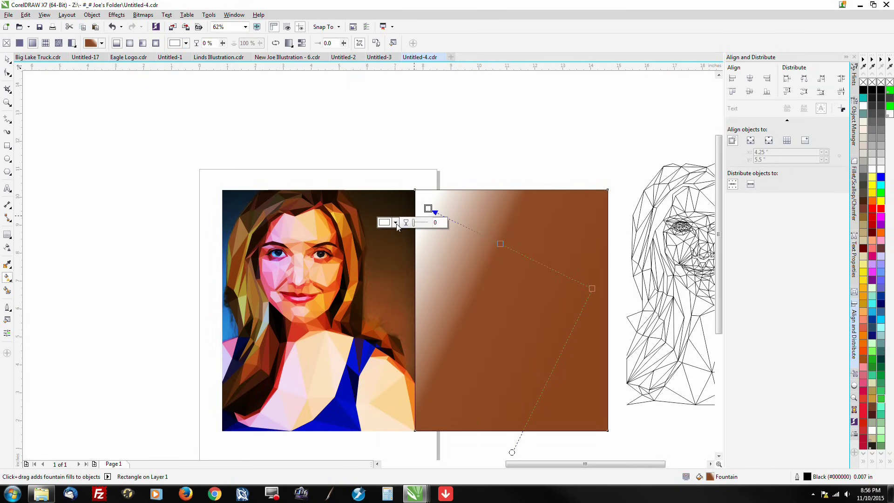
{"action": "left_click", "coordinate": [396, 223]}
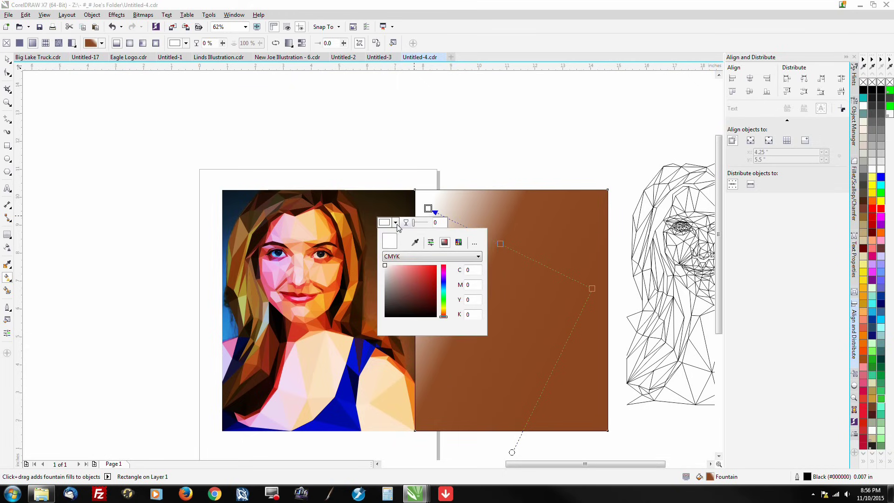
{"action": "left_click", "coordinate": [414, 245]}
{"action": "left_click", "coordinate": [399, 200]}
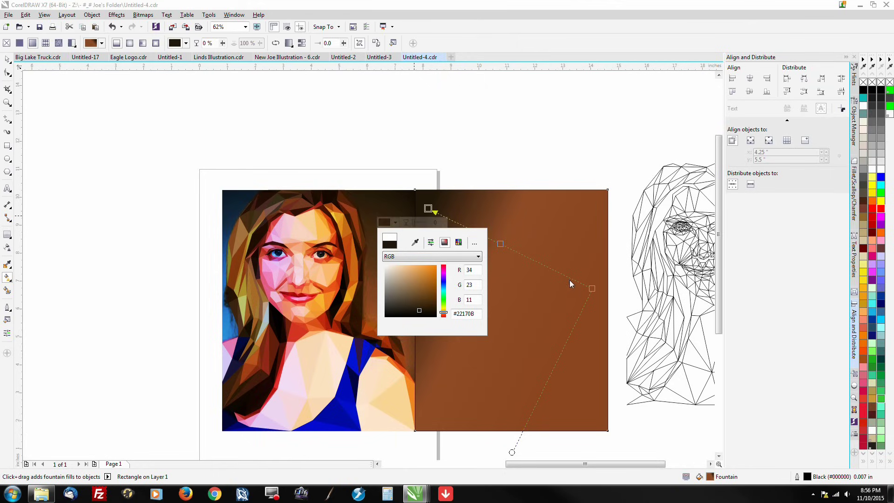
Set the fountain fill's brown end node to blue #2684D1 sampled from the photo's background.
{"action": "left_click", "coordinate": [591, 288]}
{"action": "left_click", "coordinate": [559, 303]}
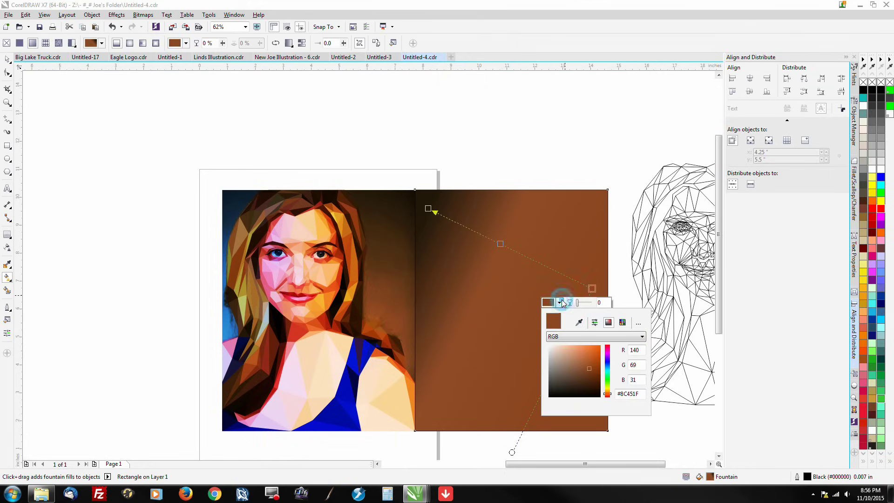
{"action": "left_click", "coordinate": [579, 322]}
{"action": "left_click", "coordinate": [228, 329]}
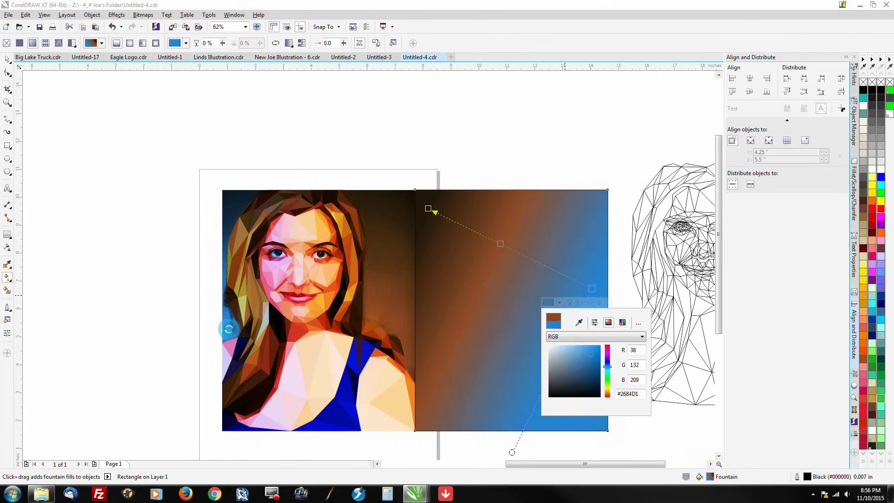
{"action": "left_click", "coordinate": [561, 275]}
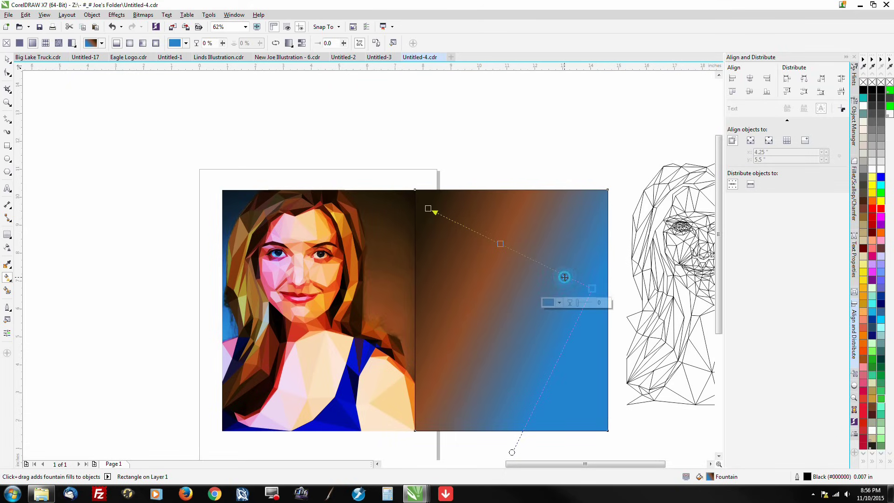
Add a fountain fill node at about 19% between the brown and blue nodes and darken it to deep navy blue.
{"action": "left_click", "coordinate": [560, 274]}
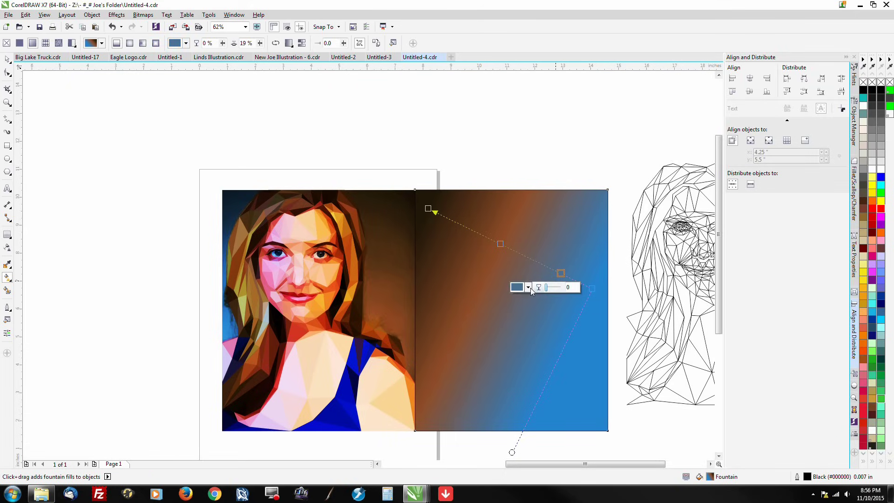
{"action": "left_click", "coordinate": [528, 287]}
{"action": "left_click_drag", "start_coordinate": [544, 350], "coordinate": [556, 367]}
{"action": "left_click", "coordinate": [535, 257]}
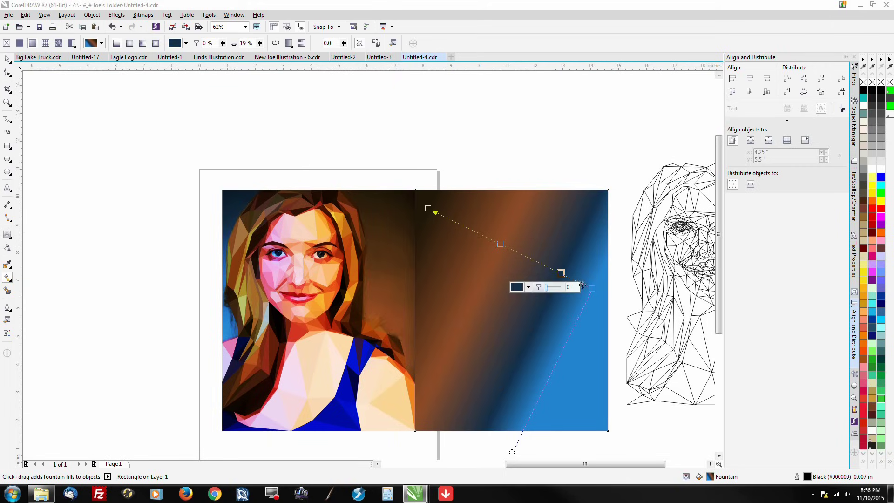
Move the blue end node outside the rectangle, place the brown node at about 62%, and smooth the fountain fill's color transitions.
{"action": "left_click_drag", "start_coordinate": [592, 288], "coordinate": [619, 322]}
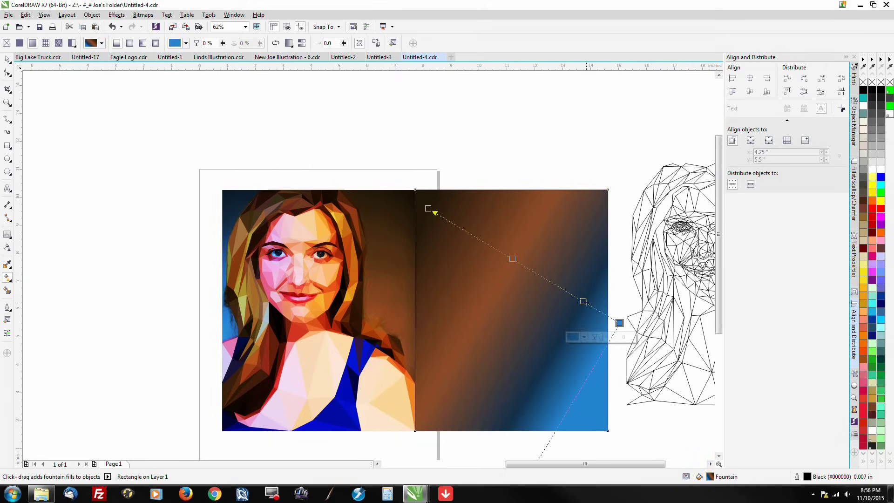
{"action": "left_click_drag", "start_coordinate": [501, 252], "coordinate": [501, 251]}
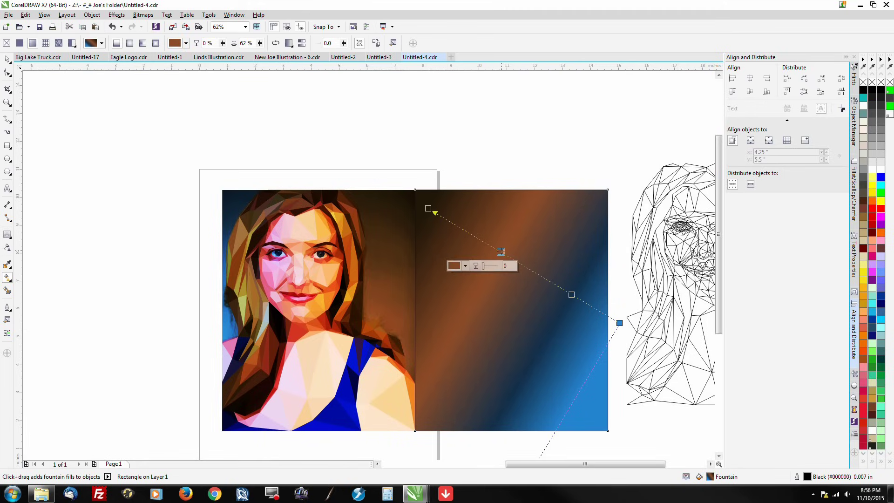
{"action": "left_click", "coordinate": [302, 44]}
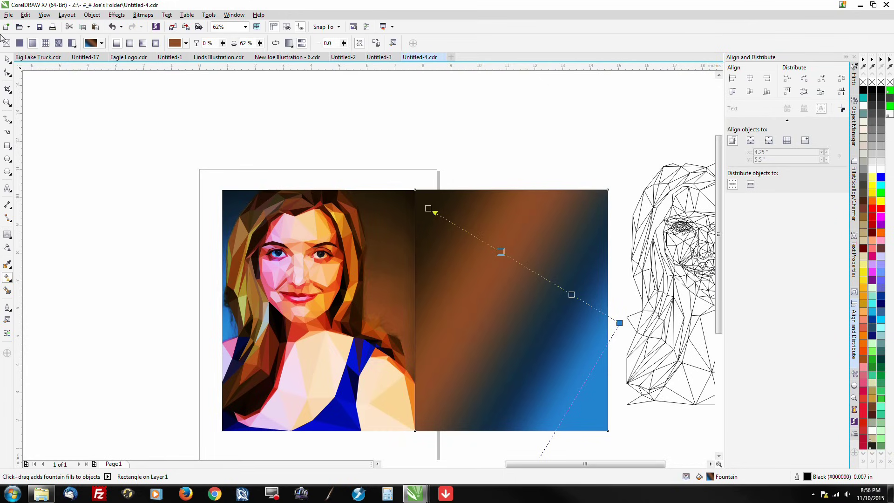
Mirror the gradient rectangle horizontally back over the portrait so it covers the photo exactly.
{"action": "left_click", "coordinate": [7, 56]}
{"action": "left_click", "coordinate": [612, 309]}
{"action": "left_click_drag", "start_coordinate": [538, 306], "coordinate": [225, 280]}
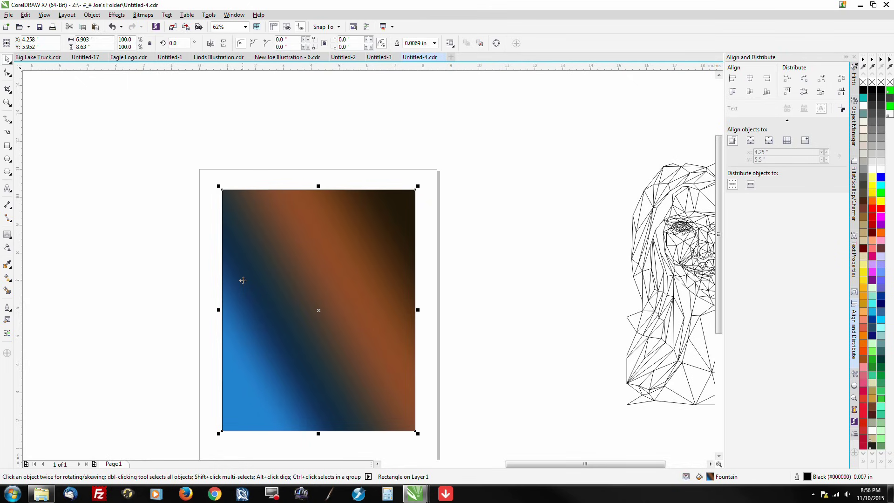
Send the gradient rectangle behind everything and mirror the photo horizontally so it sits directly left of the portrait.
{"action": "key", "text": "shift+Page_Down"}
{"action": "left_click", "coordinate": [502, 257]}
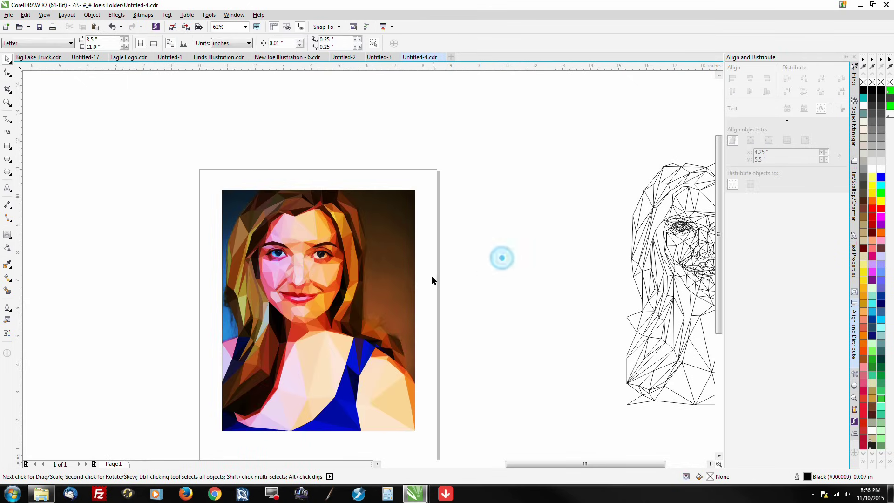
{"action": "left_click", "coordinate": [393, 288]}
{"action": "left_click_drag", "start_coordinate": [418, 309], "coordinate": [136, 306]}
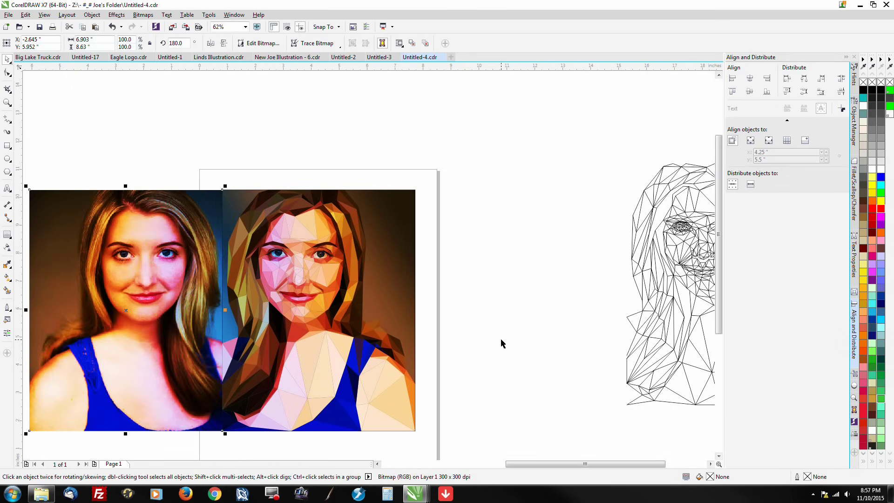
Examine the portrait's facets up close around the eyes and nose for fine lines between adjoining shapes.
{"action": "scroll", "coordinate": [558, 311], "scroll_direction": "down", "scroll_amount": 1}
{"action": "scroll", "coordinate": [463, 331], "scroll_direction": "up", "scroll_amount": 1}
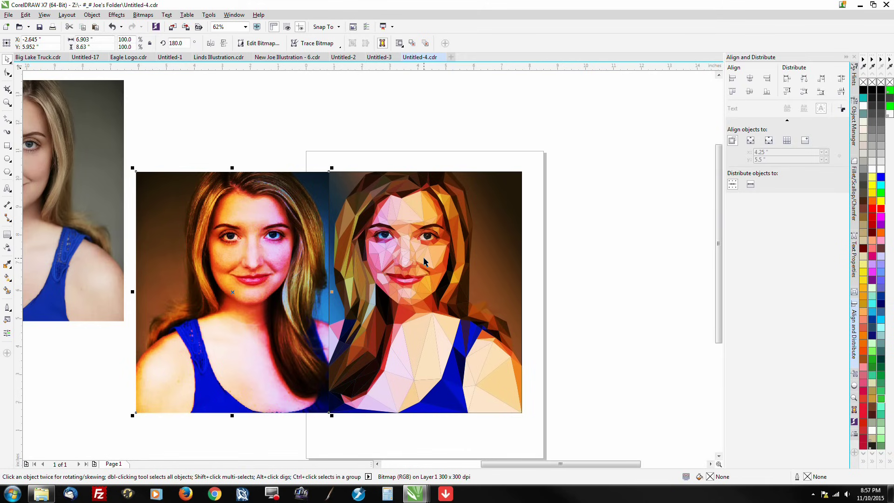
{"action": "scroll", "coordinate": [404, 246], "scroll_direction": "up", "scroll_amount": 5}
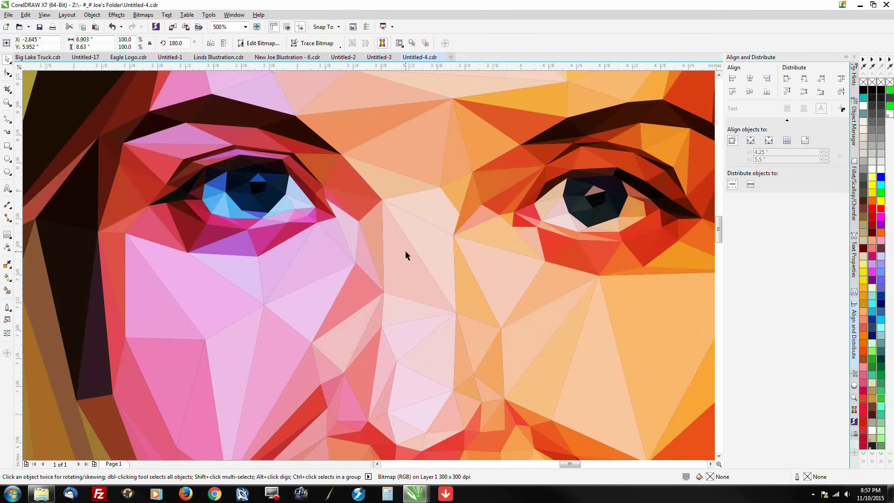
{"action": "scroll", "coordinate": [405, 250], "scroll_direction": "down", "scroll_amount": 3}
{"action": "scroll", "coordinate": [408, 247], "scroll_direction": "up", "scroll_amount": 4}
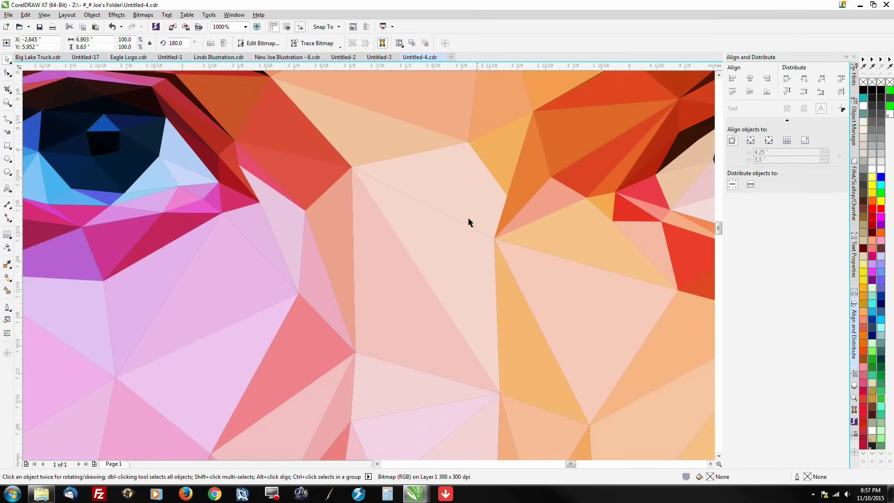
{"action": "scroll", "coordinate": [402, 188], "scroll_direction": "up", "scroll_amount": 3}
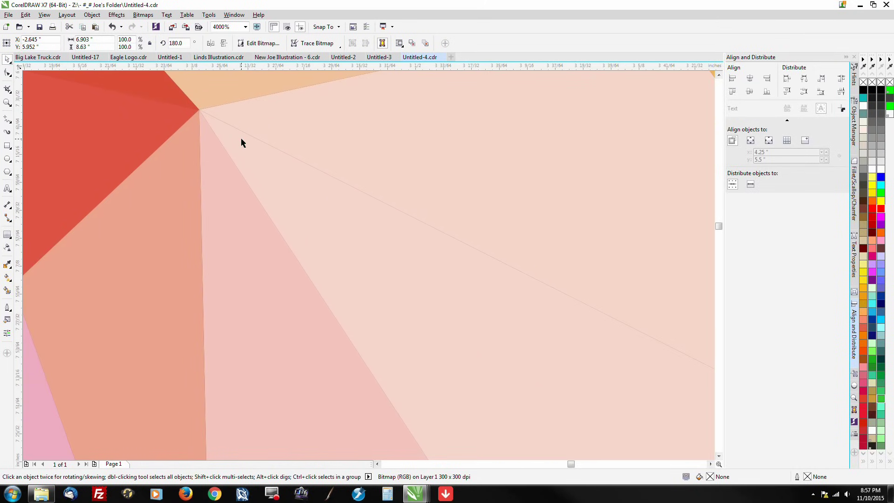
{"action": "scroll", "coordinate": [283, 157], "scroll_direction": "down", "scroll_amount": 6}
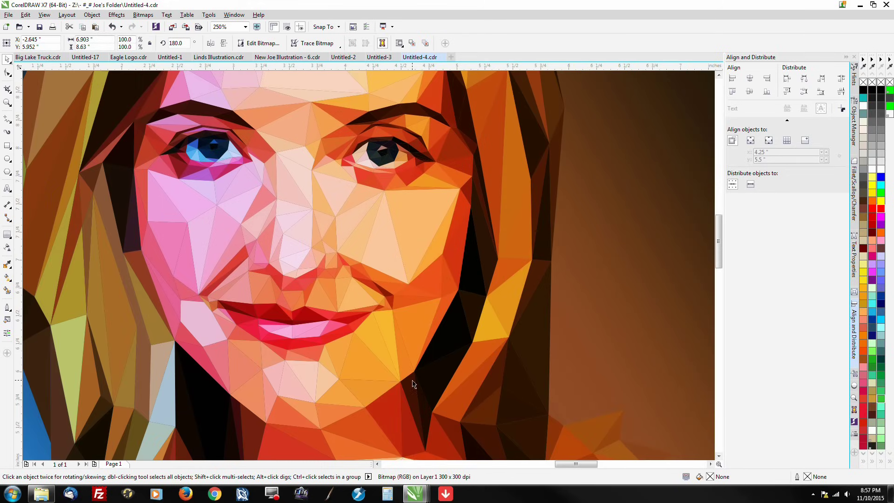
{"action": "scroll", "coordinate": [332, 266], "scroll_direction": "down", "scroll_amount": 3}
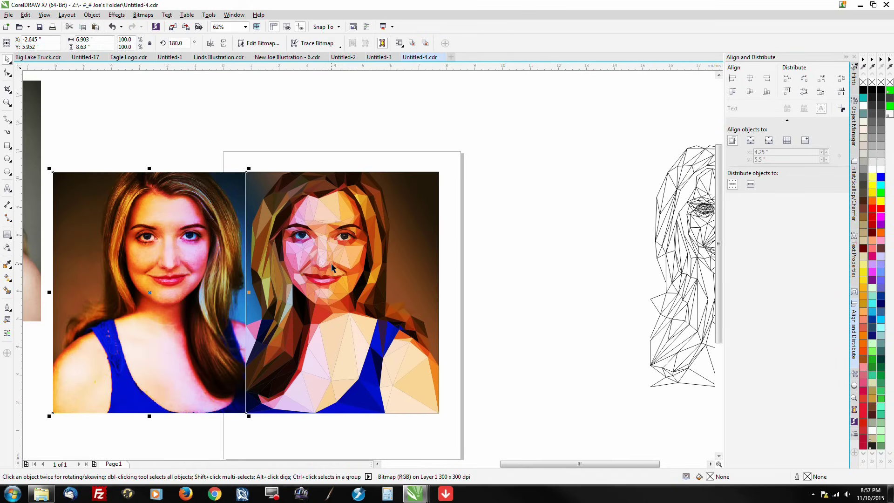
Select all the portrait facets without the background rectangle and group them.
{"action": "left_click", "coordinate": [481, 410]}
{"action": "left_click_drag", "start_coordinate": [476, 431], "coordinate": [238, 163]}
{"action": "left_click", "coordinate": [427, 196], "text": "shift"}
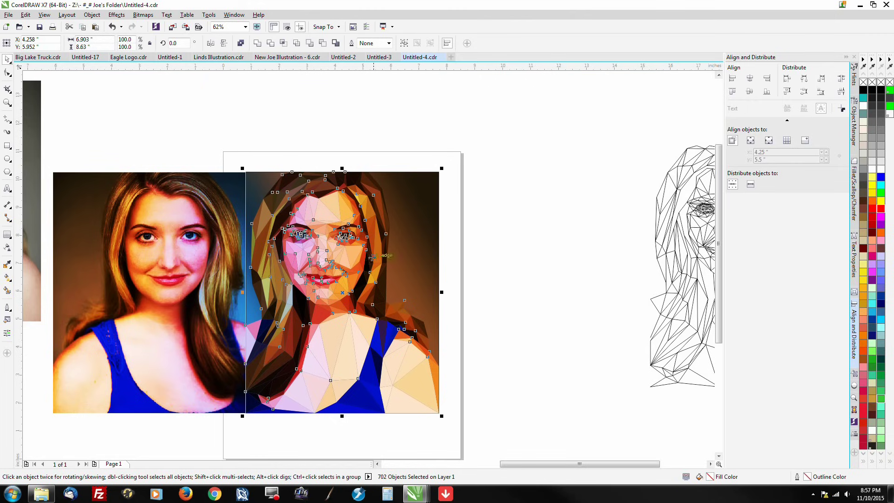
{"action": "left_click_drag", "start_coordinate": [354, 258], "coordinate": [604, 254]}
{"action": "key", "text": "ctrl+z"}
{"action": "key", "text": "ctrl+g"}
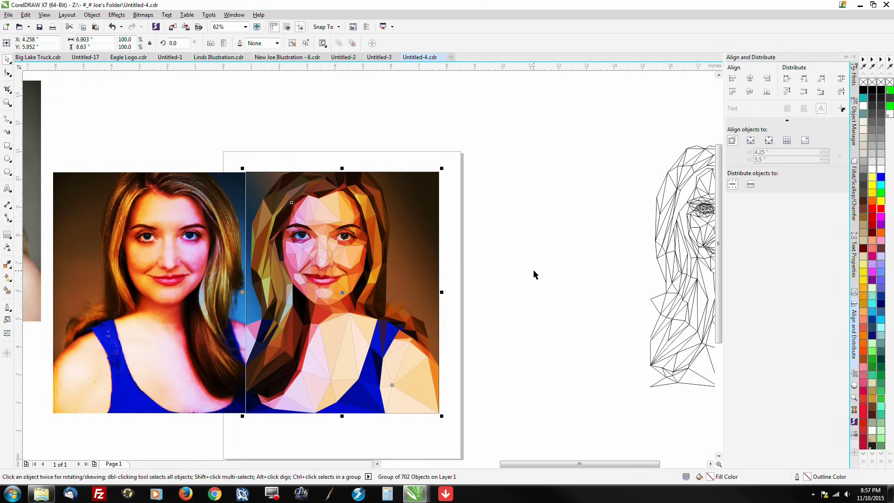
Try offsetting the facet group 0.25 inches up and 0.25 inches right, and return it onto the background.
{"action": "key", "text": "Up"}
{"action": "key", "text": "Right"}
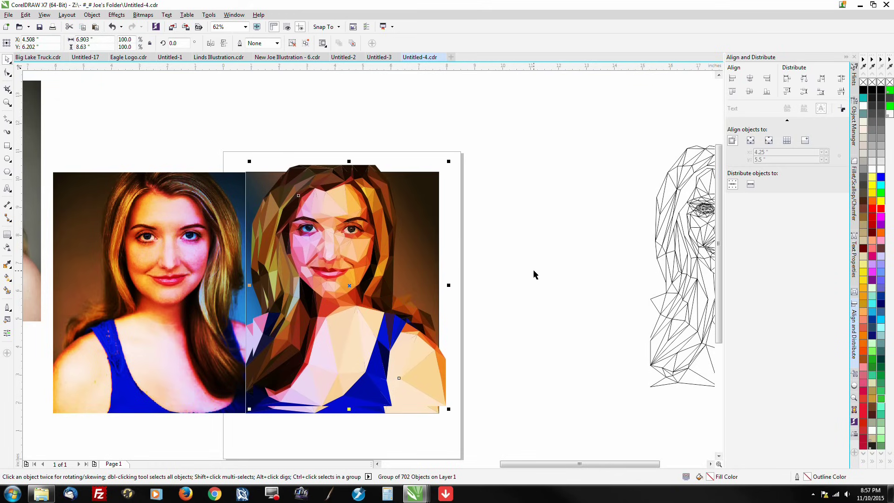
{"action": "scroll", "coordinate": [285, 401], "scroll_direction": "up", "scroll_amount": 2}
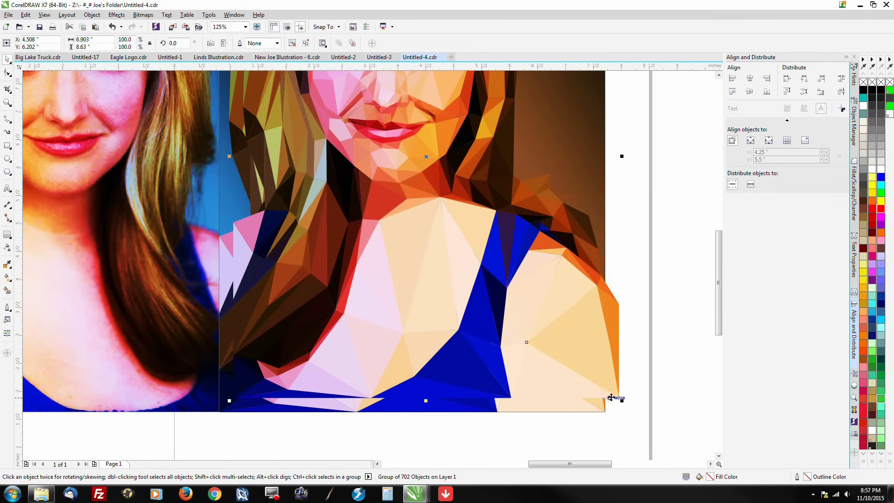
{"action": "left_click_drag", "start_coordinate": [620, 401], "coordinate": [620, 425]}
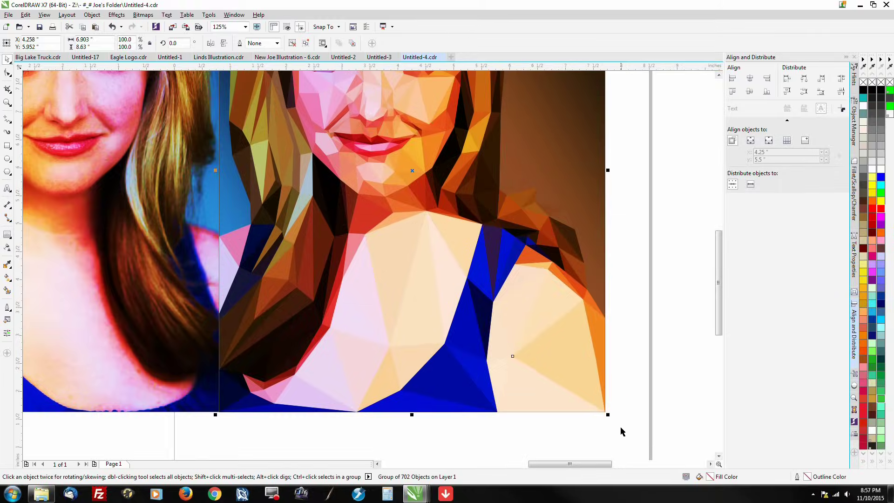
Nudge the grouped facets about 0.005 inches up and 0.005 inches right against the background rectangle.
{"action": "scroll", "coordinate": [621, 426], "scroll_direction": "up", "scroll_amount": 2}
{"action": "scroll", "coordinate": [620, 428], "scroll_direction": "up", "scroll_amount": 4}
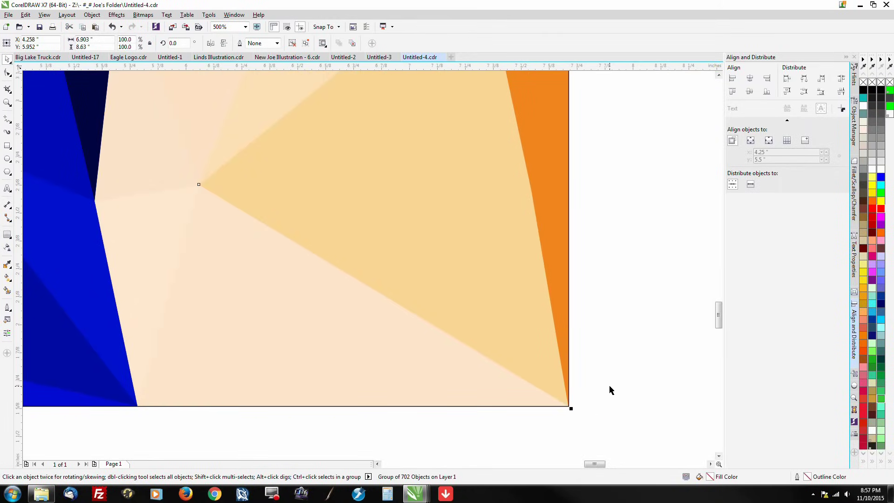
{"action": "key", "text": "Up"}
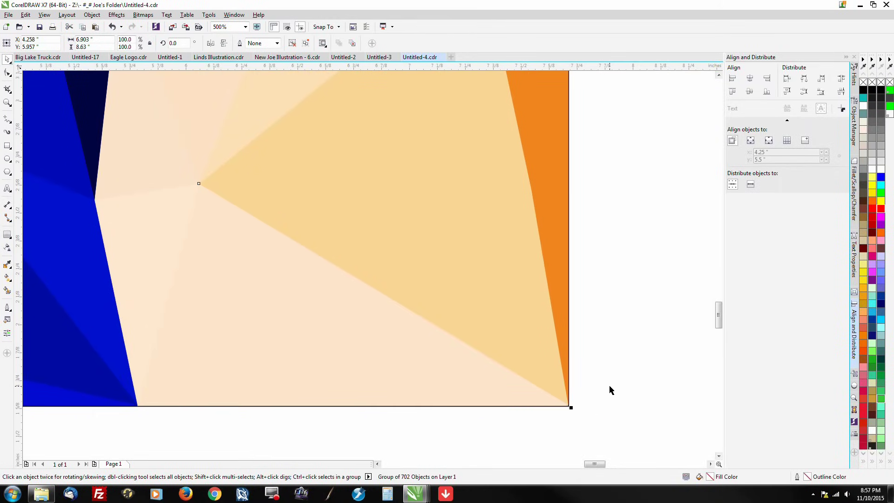
{"action": "key", "text": "Right"}
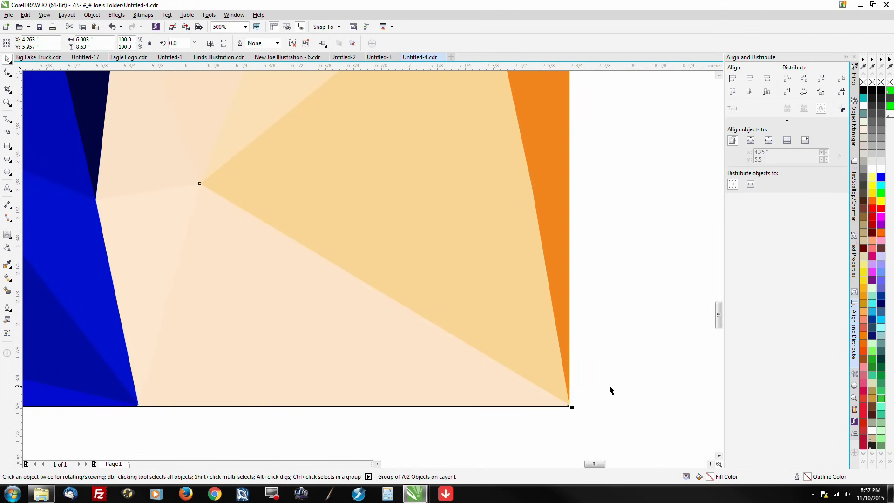
Move the mirrored photo about 3.65 inches left, clear of the finished portrait.
{"action": "scroll", "coordinate": [611, 390], "scroll_direction": "down", "scroll_amount": 6}
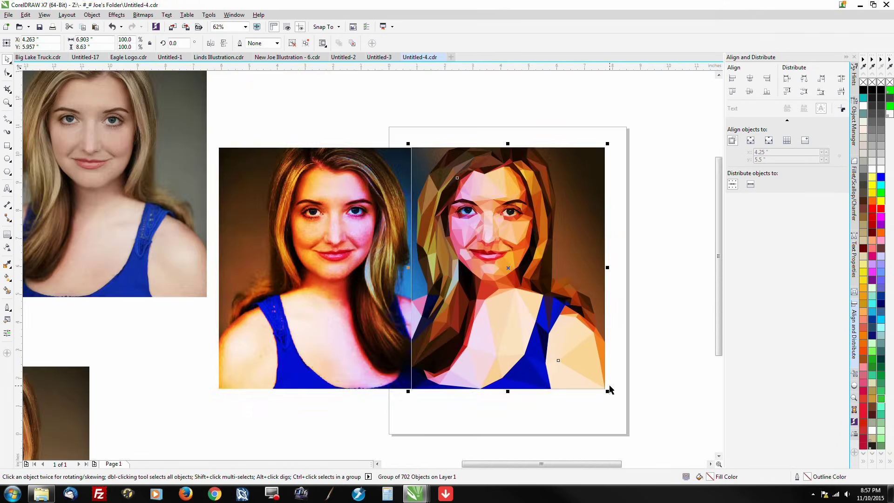
{"action": "scroll", "coordinate": [518, 191], "scroll_direction": "up", "scroll_amount": 3}
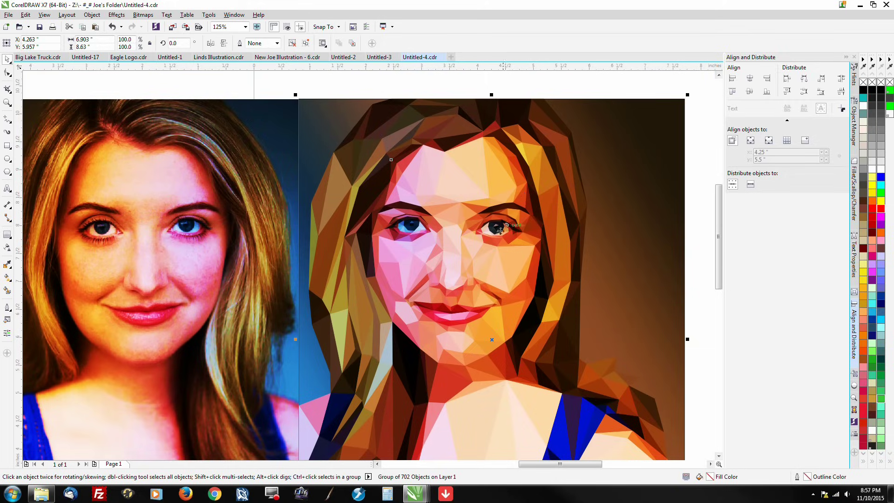
{"action": "scroll", "coordinate": [408, 246], "scroll_direction": "up", "scroll_amount": 4}
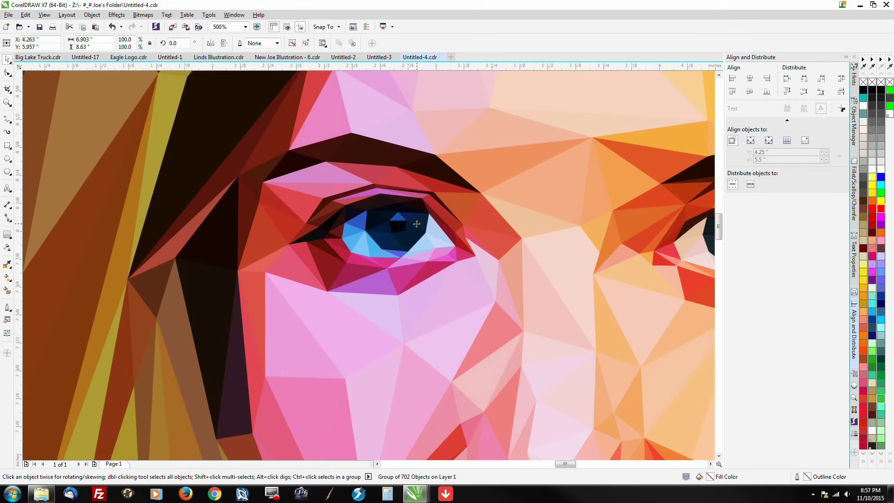
{"action": "scroll", "coordinate": [396, 249], "scroll_direction": "down", "scroll_amount": 6}
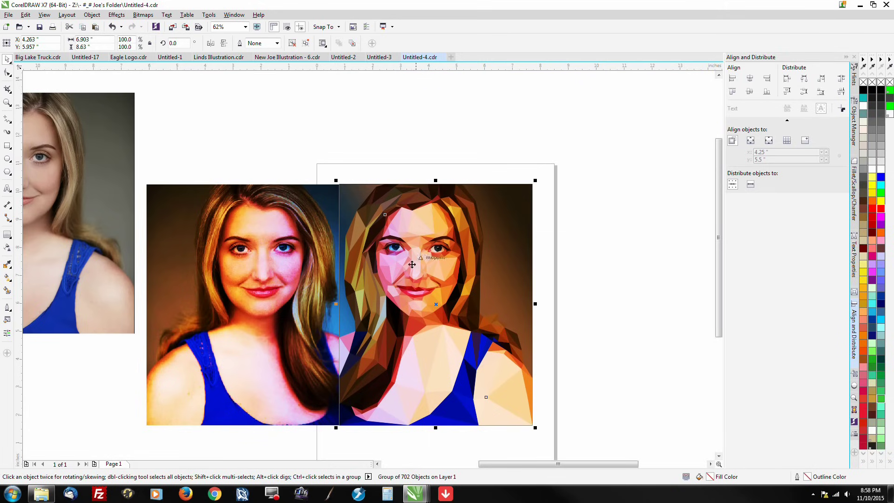
{"action": "left_click", "coordinate": [284, 363]}
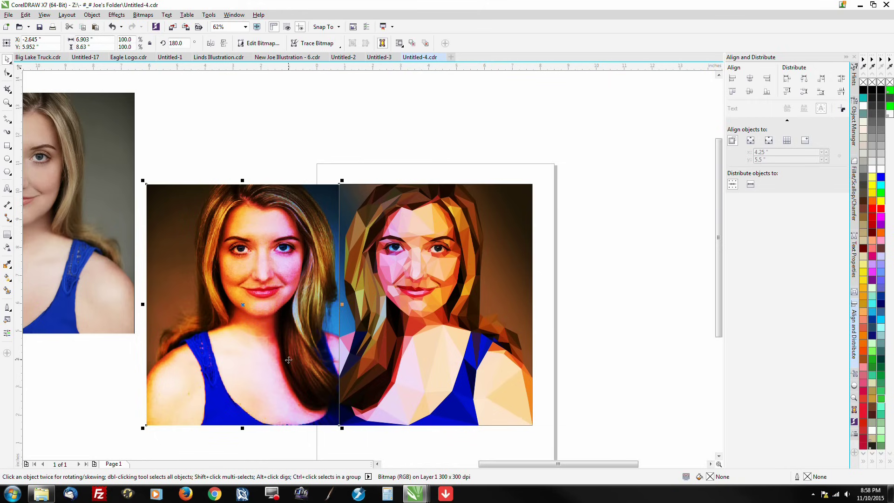
{"action": "left_click_drag", "start_coordinate": [288, 360], "coordinate": [187, 360]}
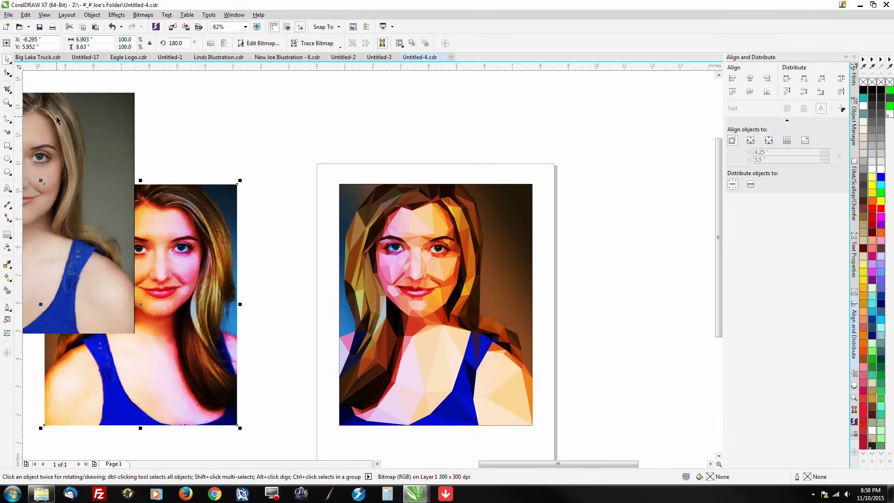
Compare the finished low-poly portrait with the original photo, examining the face, hair and neck at different magnifications.
{"action": "left_click", "coordinate": [7, 103]}
{"action": "left_click_drag", "start_coordinate": [328, 177], "coordinate": [539, 431]}
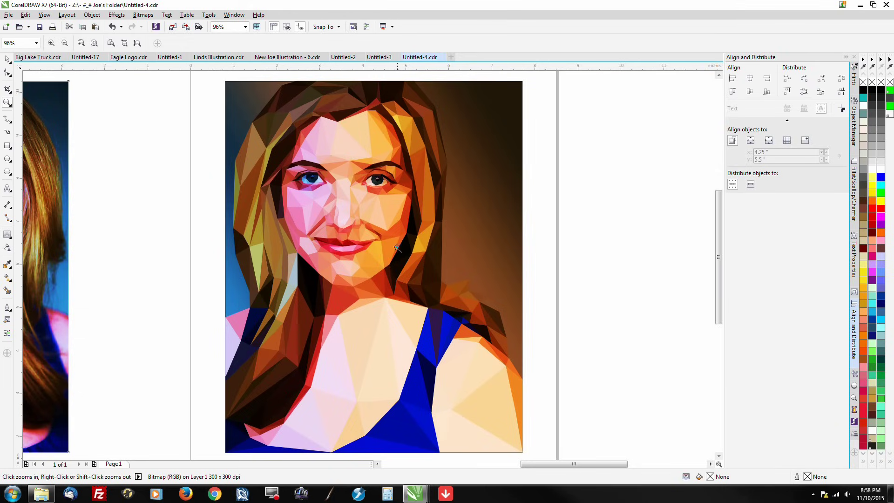
{"action": "right_click", "coordinate": [400, 214]}
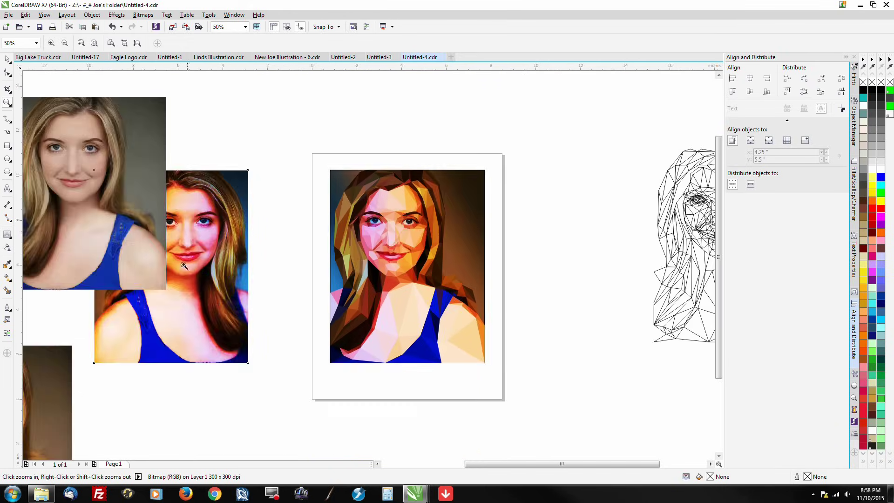
{"action": "left_click", "coordinate": [206, 268]}
{"action": "left_click", "coordinate": [207, 287]}
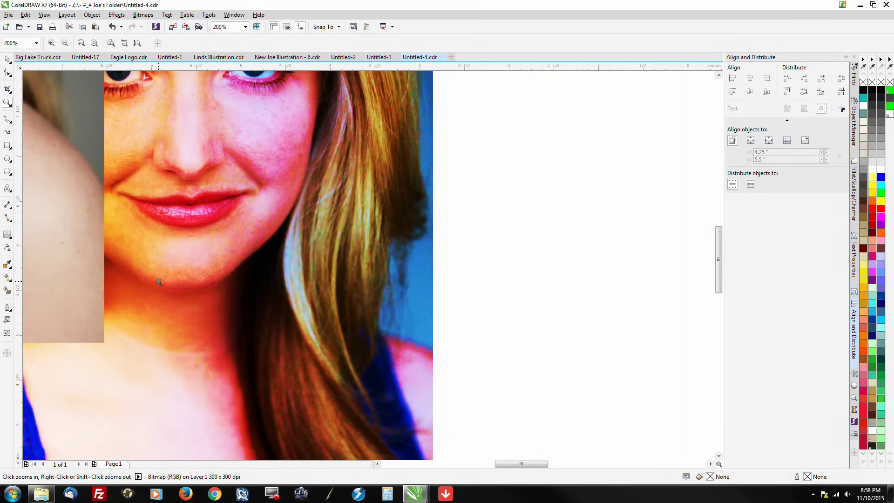
{"action": "right_click", "coordinate": [175, 356]}
{"action": "left_click", "coordinate": [638, 339]}
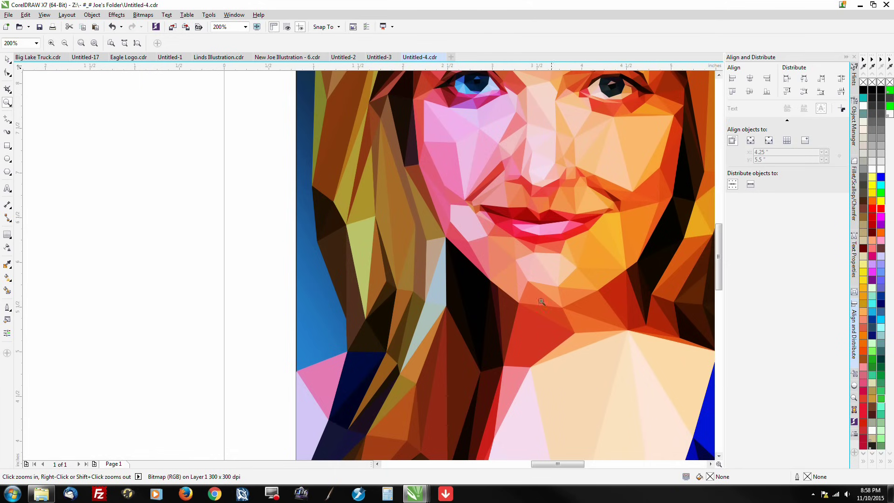
{"action": "right_click", "coordinate": [399, 317]}
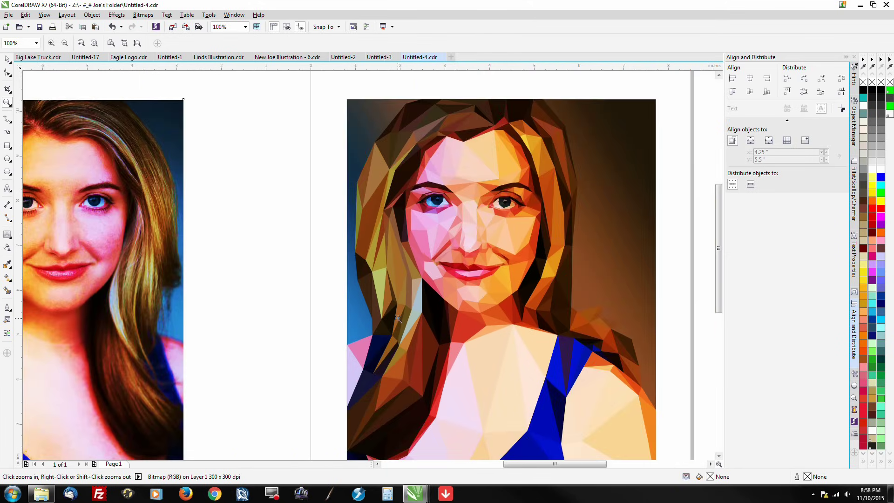
{"action": "right_click", "coordinate": [457, 278]}
{"action": "left_click", "coordinate": [502, 271]}
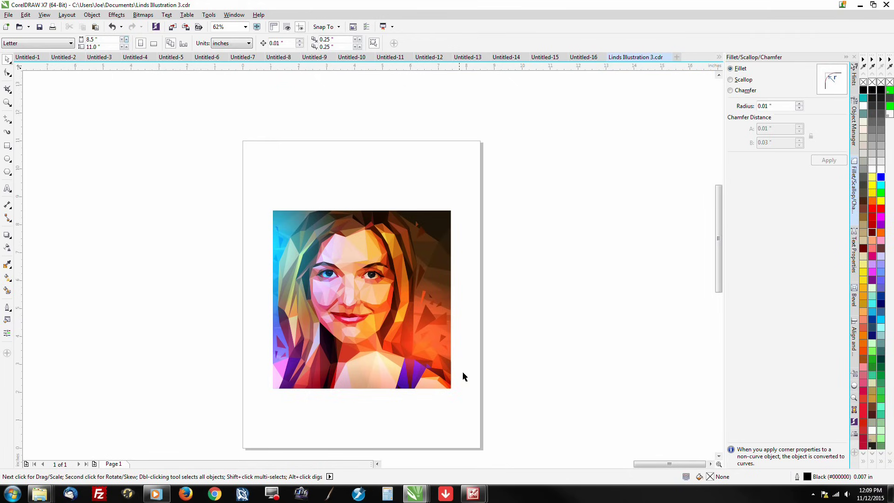
Open the square portrait's PowerClip contents for editing.
{"action": "left_click", "coordinate": [7, 103]}
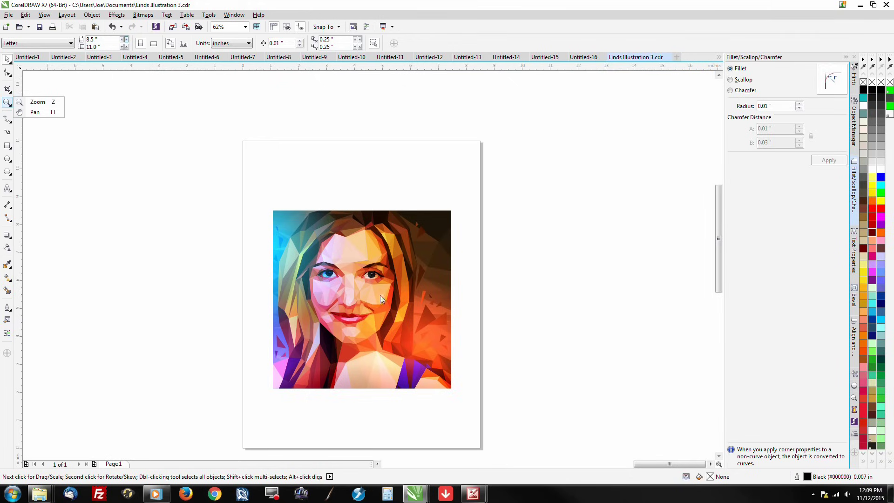
{"action": "left_click", "coordinate": [15, 103]}
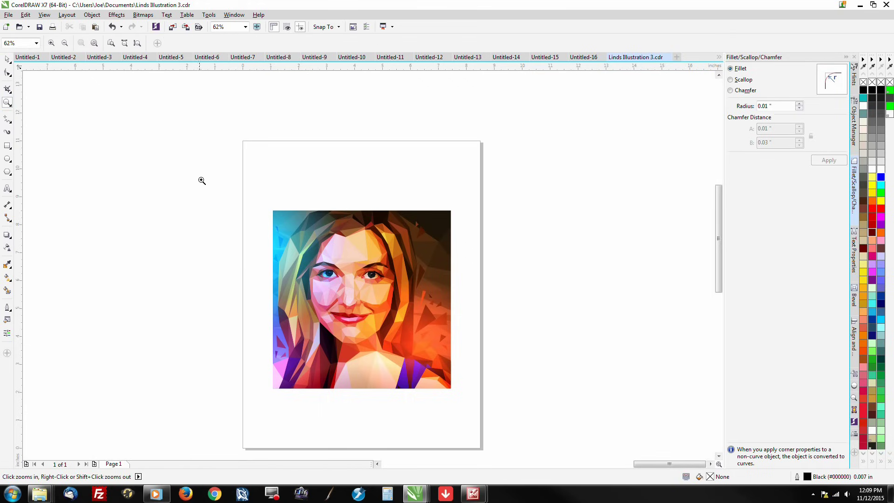
{"action": "left_click_drag", "start_coordinate": [266, 198], "coordinate": [457, 395]}
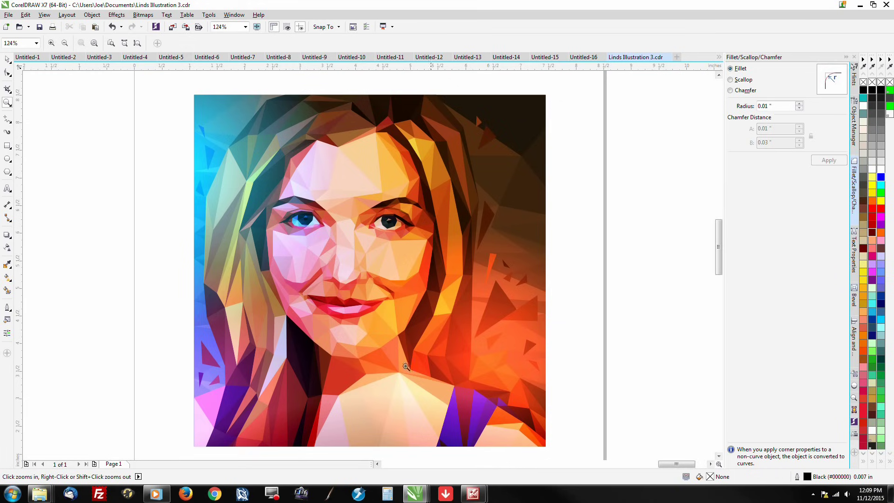
{"action": "left_click", "coordinate": [8, 59]}
{"action": "left_click", "coordinate": [224, 167]}
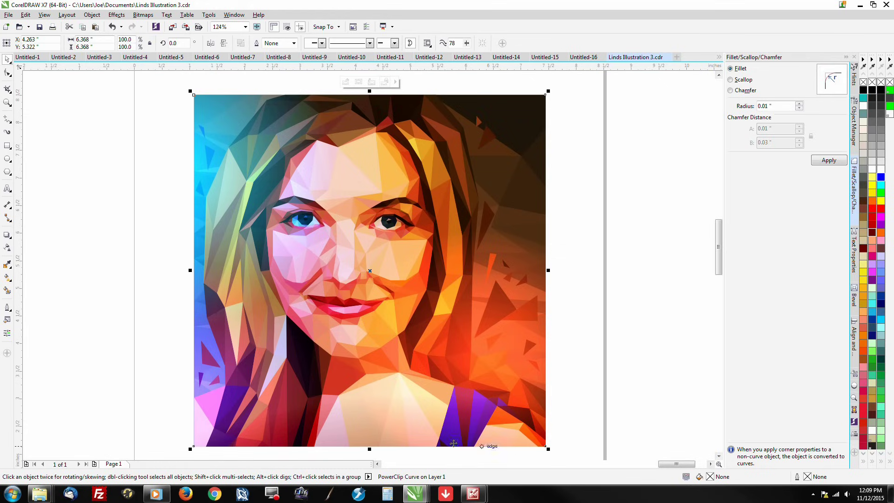
{"action": "left_click", "coordinate": [146, 442]}
{"action": "left_click", "coordinate": [215, 406]}
{"action": "left_click", "coordinate": [215, 406], "text": "ctrl"}
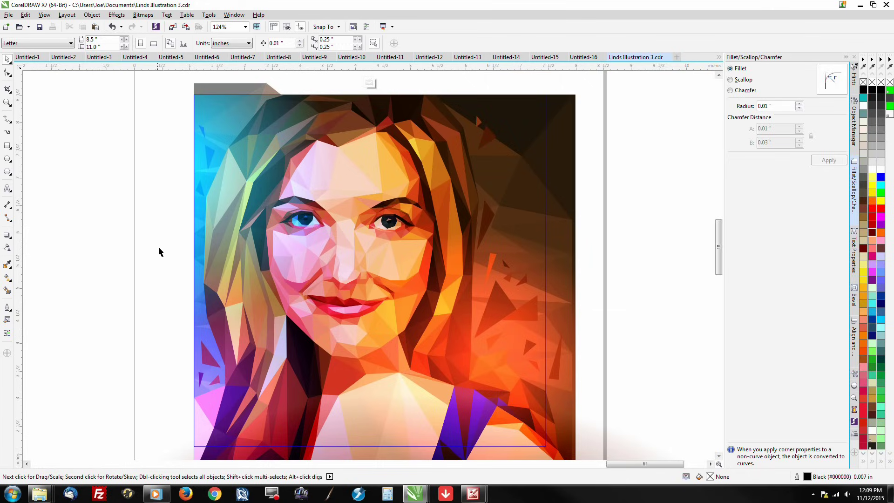
Move the soft maroon ellipse in the PowerClip contents slightly down and left, centered at about X 4.551, Y -1.038 inches.
{"action": "scroll", "coordinate": [411, 240], "scroll_direction": "down", "scroll_amount": 3}
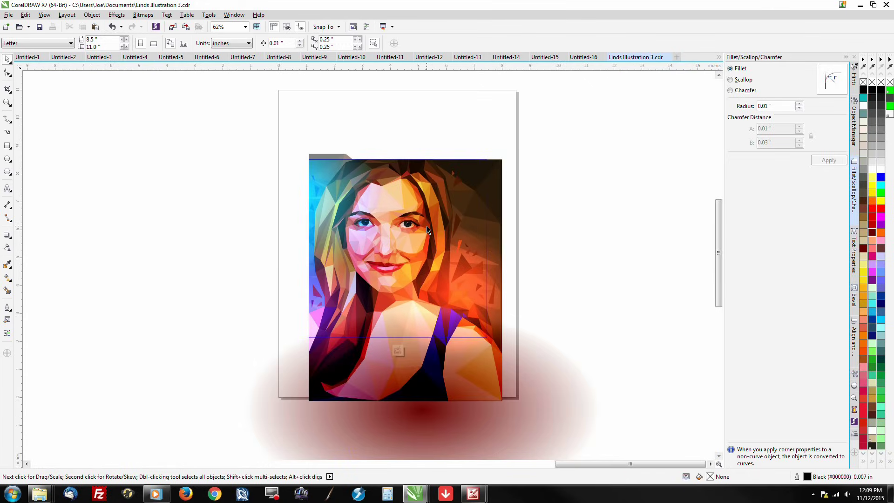
{"action": "left_click", "coordinate": [541, 331]}
{"action": "left_click_drag", "start_coordinate": [428, 419], "coordinate": [414, 436]}
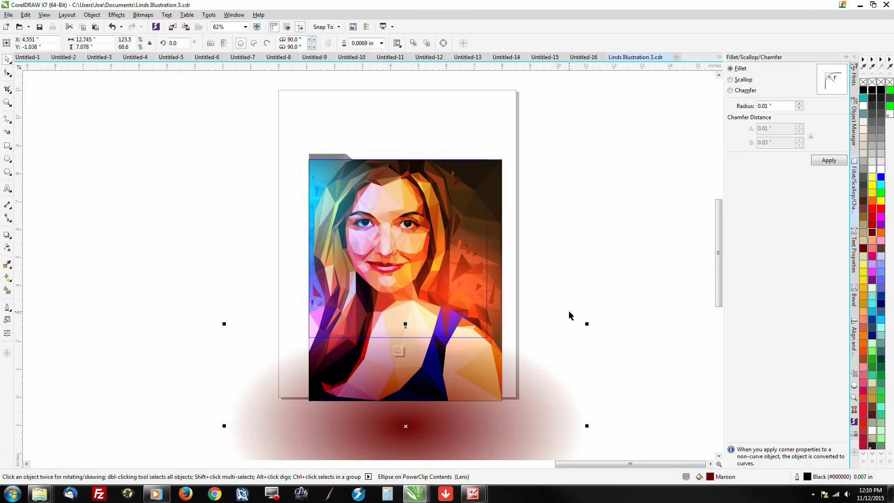
Try moving the nested PowerClip color overlay about 1.43 inches right and 0.45 inches down, and undo the move.
{"action": "left_click", "coordinate": [448, 302]}
{"action": "key", "text": "shift+F2"}
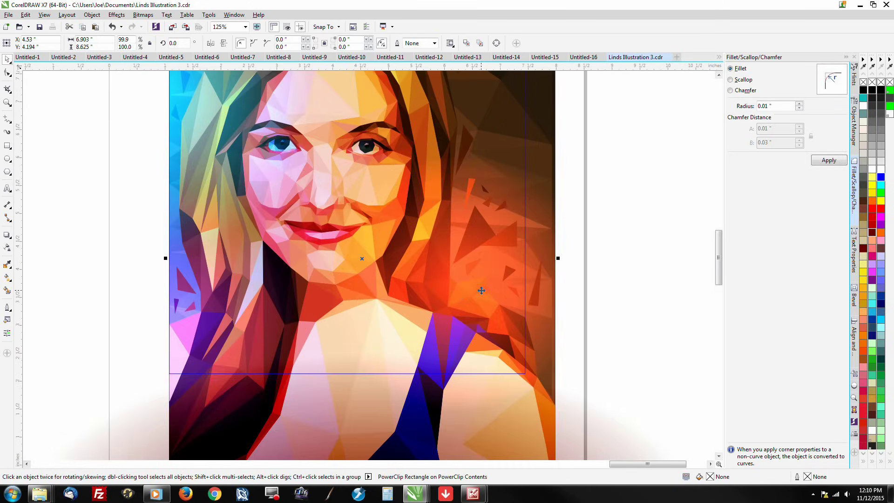
{"action": "left_click", "coordinate": [599, 298]}
{"action": "left_click_drag", "start_coordinate": [537, 289], "coordinate": [616, 313]}
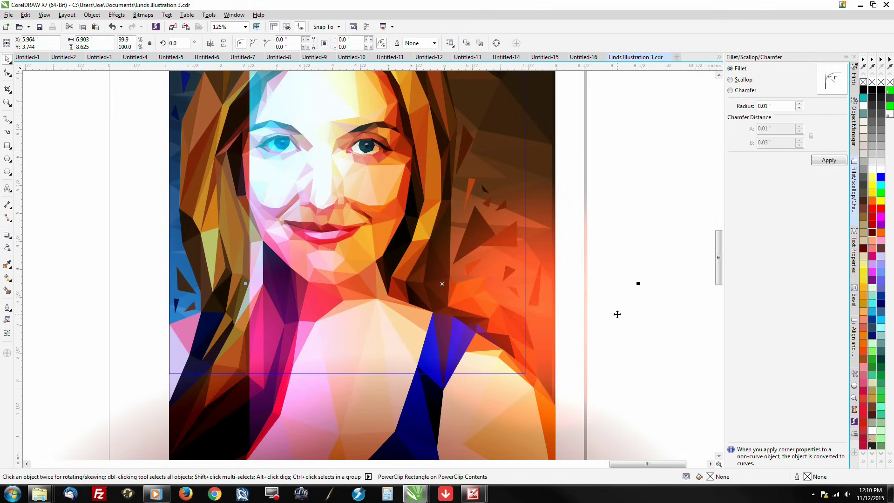
{"action": "key", "text": "ctrl+z"}
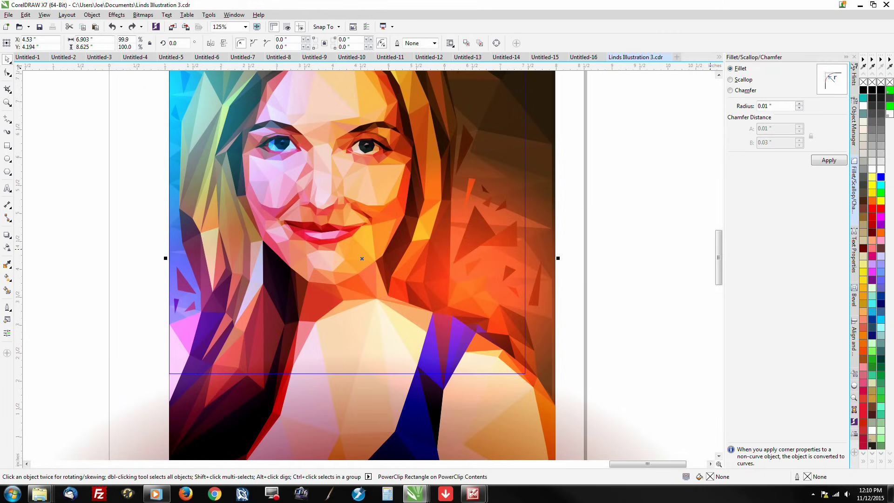
{"action": "left_click", "coordinate": [491, 276]}
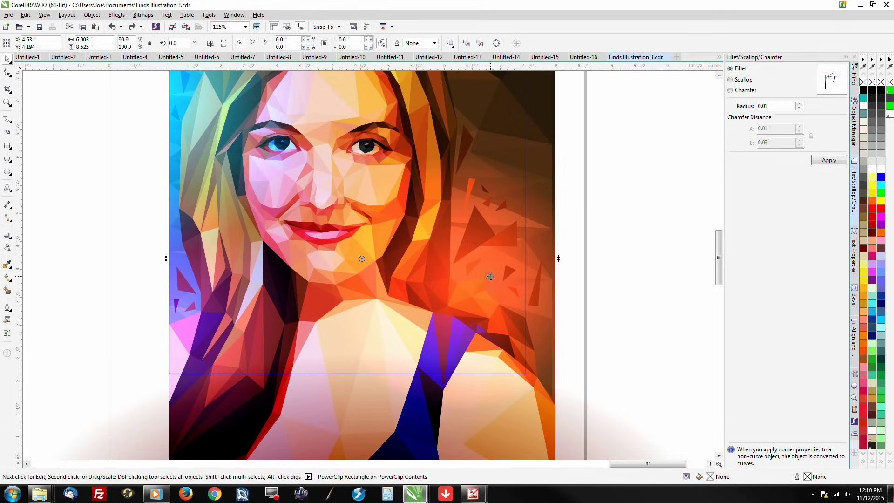
{"action": "scroll", "coordinate": [478, 283], "scroll_direction": "down", "scroll_amount": 1}
{"action": "left_click", "coordinate": [215, 231]}
{"action": "left_click", "coordinate": [7, 145]}
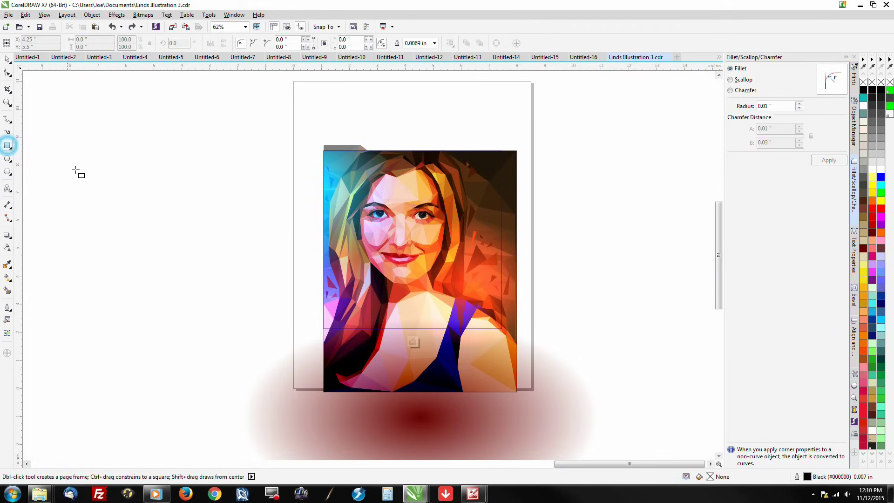
{"action": "left_click_drag", "start_coordinate": [62, 123], "coordinate": [62, 153]}
{"action": "key", "text": "Delete"}
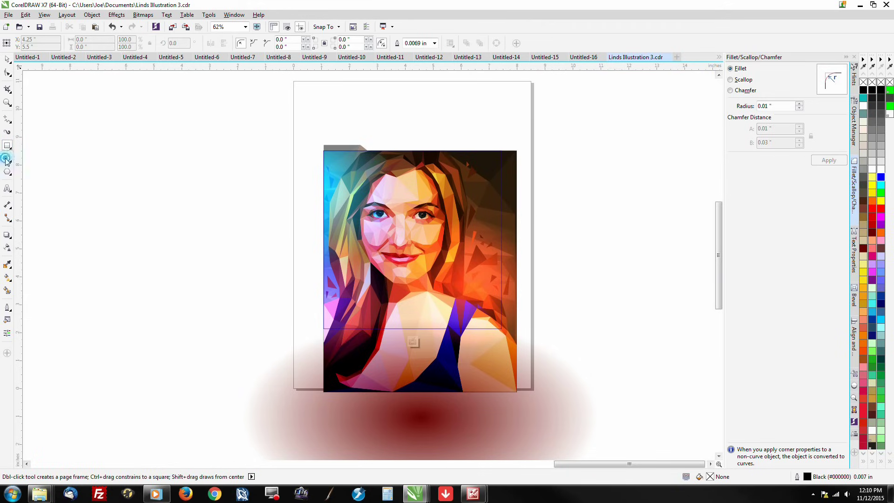
Draw a circle about 5.63 inches across beside the portrait, filled Light Blue with no outline.
{"action": "left_click", "coordinate": [7, 159]}
{"action": "left_click_drag", "start_coordinate": [131, 194], "coordinate": [291, 354]}
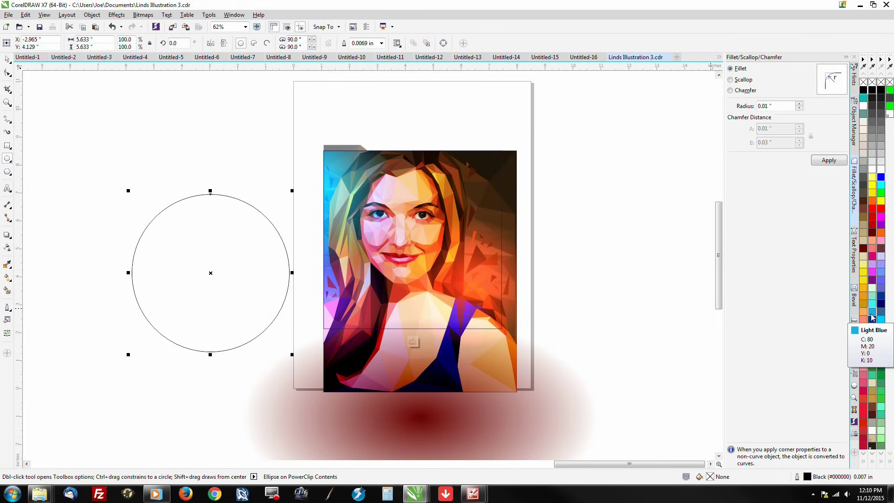
{"action": "left_click", "coordinate": [872, 312]}
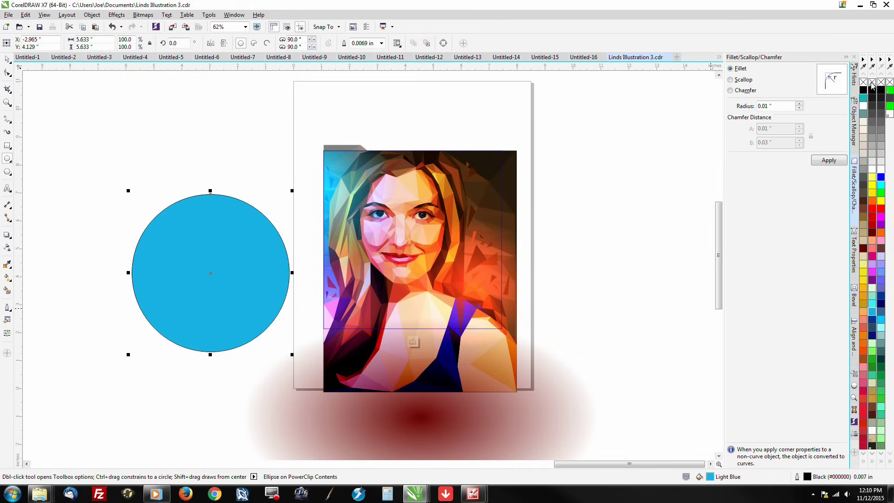
{"action": "right_click", "coordinate": [872, 83]}
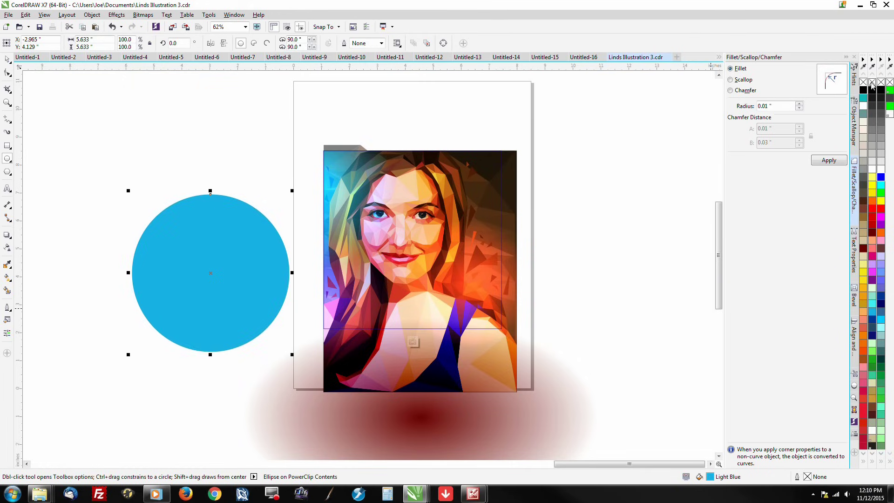
Apply an elliptical fountain transparency to the light blue circle, fading from its center outward.
{"action": "left_click", "coordinate": [7, 248]}
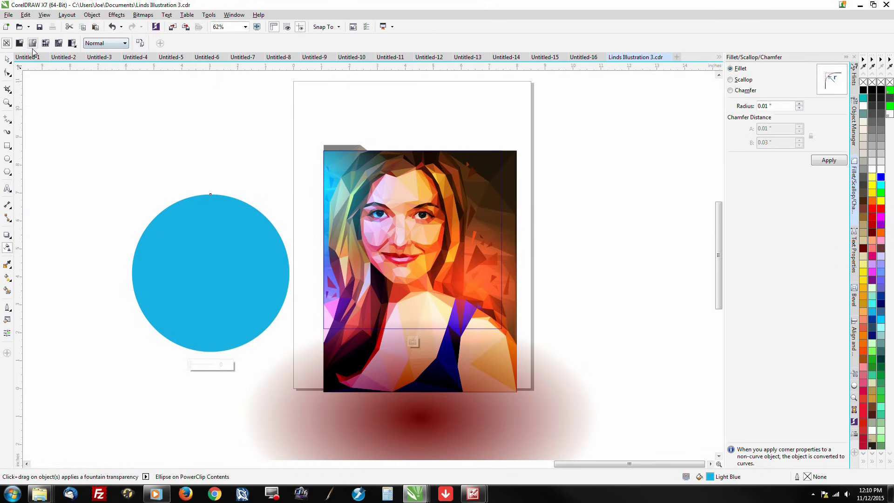
{"action": "left_click", "coordinate": [33, 43]}
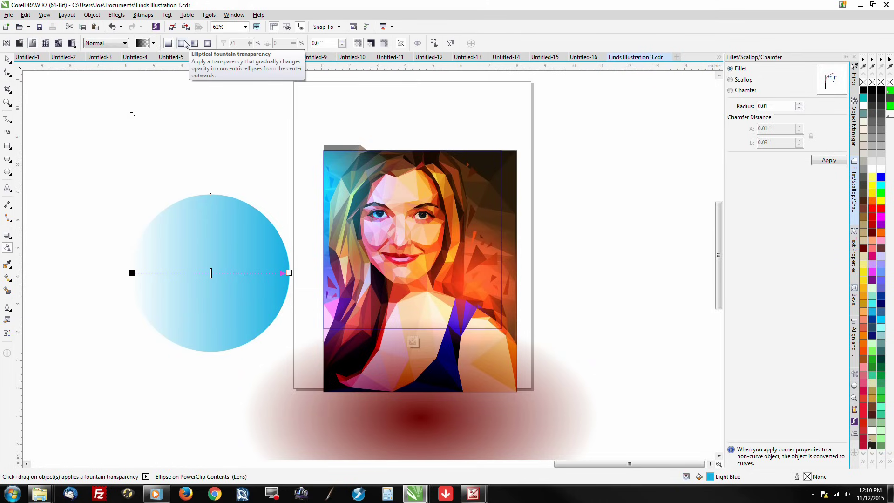
{"action": "left_click", "coordinate": [182, 42]}
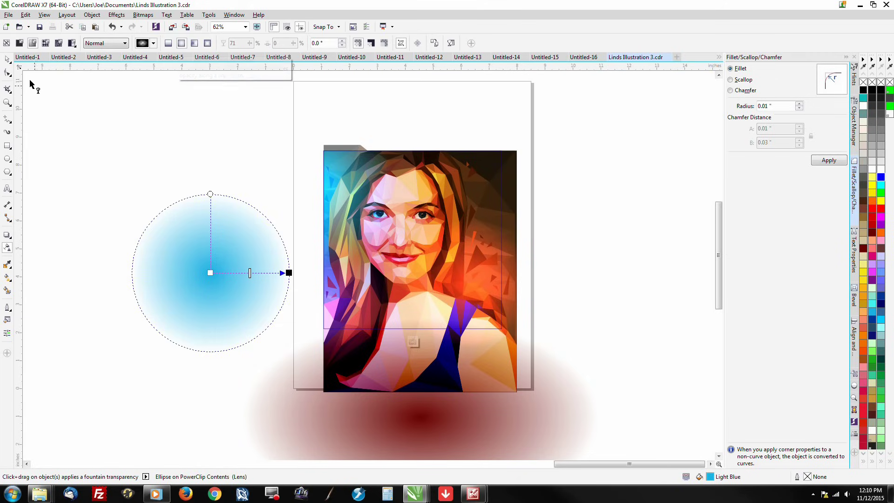
Place the soft blue circle over the shoulder, centered at about X 5.329, Y 3.538 inches, with its transparency merge mode set to Add.
{"action": "left_click", "coordinate": [7, 59]}
{"action": "left_click_drag", "start_coordinate": [210, 273], "coordinate": [435, 289]}
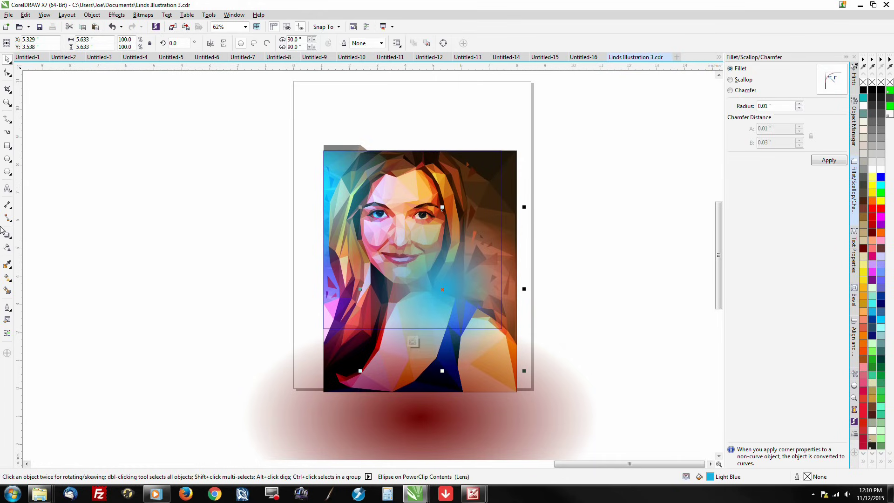
{"action": "left_click", "coordinate": [7, 248]}
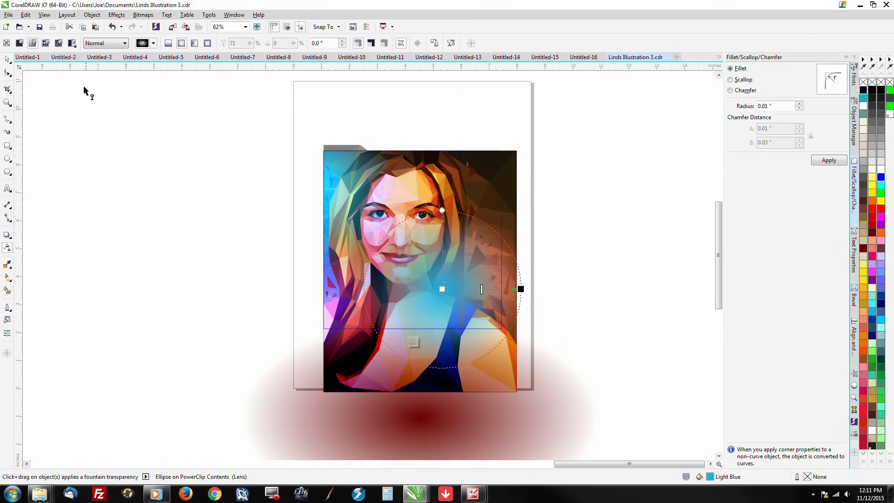
{"action": "left_click", "coordinate": [100, 44]}
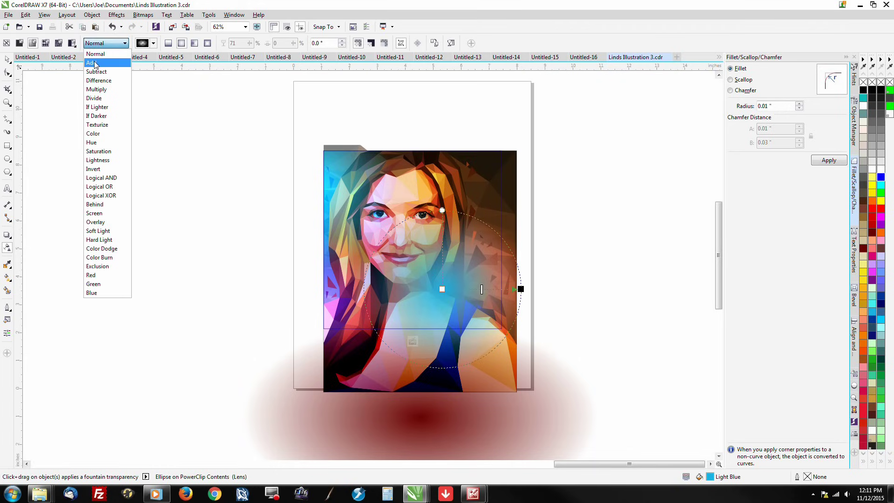
{"action": "left_click", "coordinate": [95, 64]}
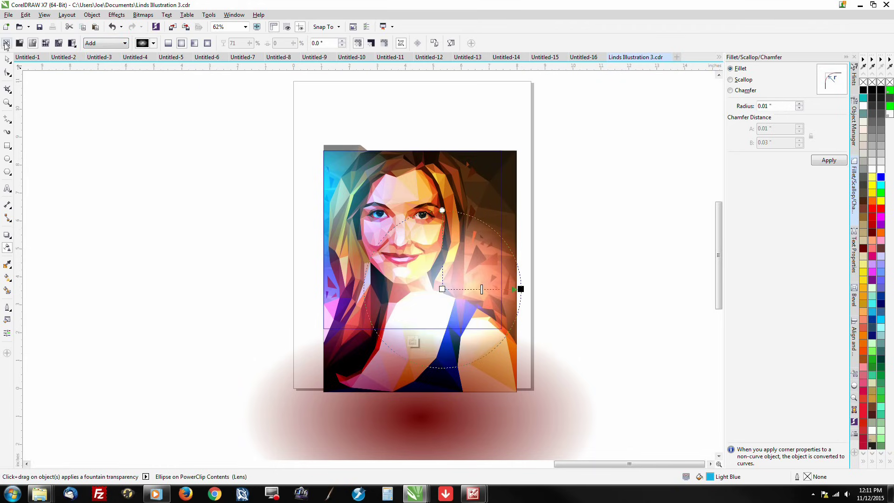
Move the blue glow onto the dark background beside the hair, centered at about X 6.475, Y 6.763 inches.
{"action": "left_click", "coordinate": [6, 58]}
{"action": "left_click_drag", "start_coordinate": [448, 278], "coordinate": [473, 191]}
{"action": "scroll", "coordinate": [484, 191], "scroll_direction": "up", "scroll_amount": 2}
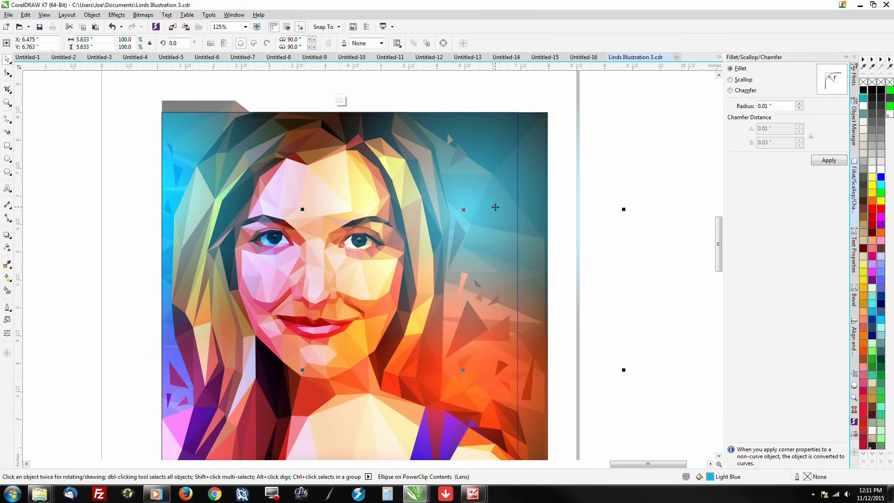
Try the Subtract merge mode on the glow's transparency and set it back to Add.
{"action": "left_click", "coordinate": [7, 247]}
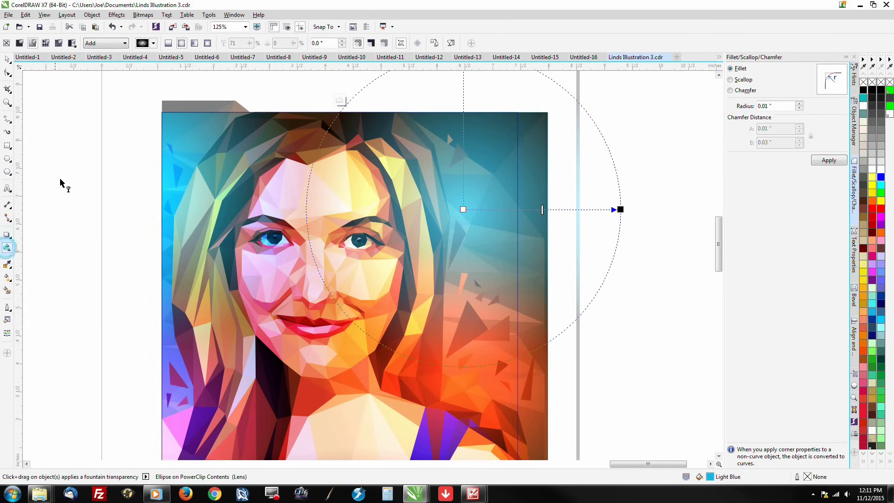
{"action": "left_click", "coordinate": [123, 43]}
{"action": "left_click", "coordinate": [99, 73]}
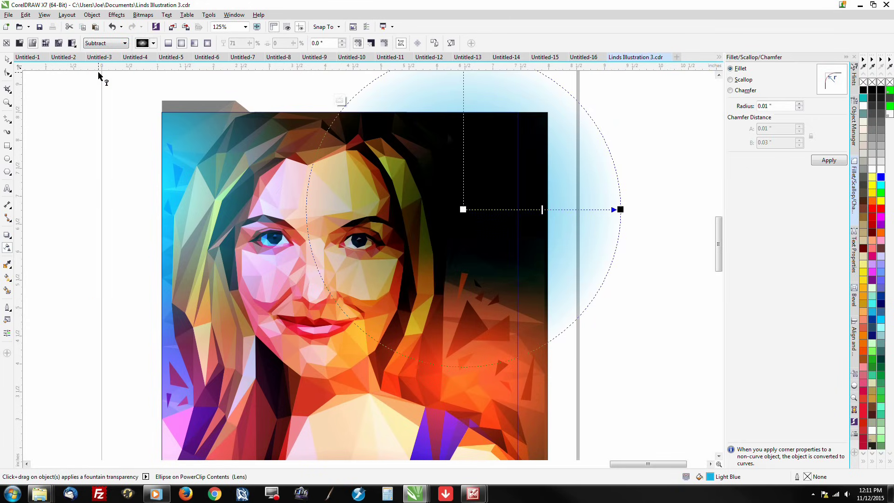
{"action": "left_click", "coordinate": [124, 43]}
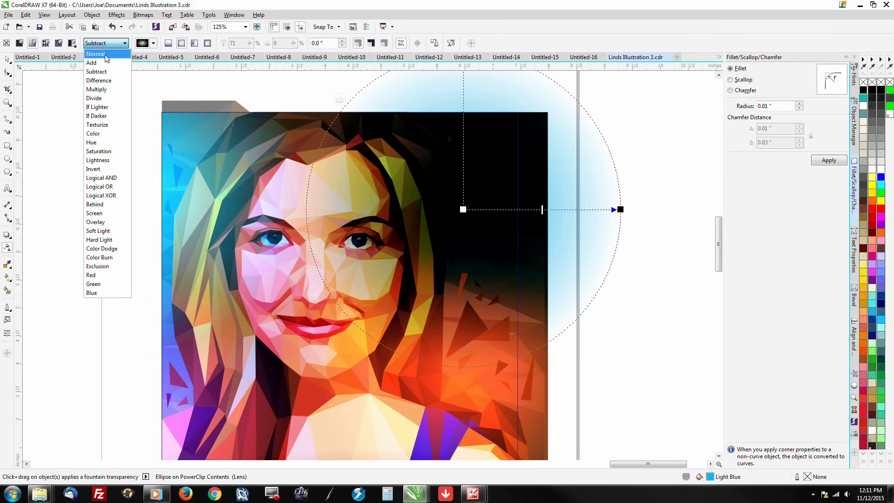
{"action": "left_click", "coordinate": [101, 63]}
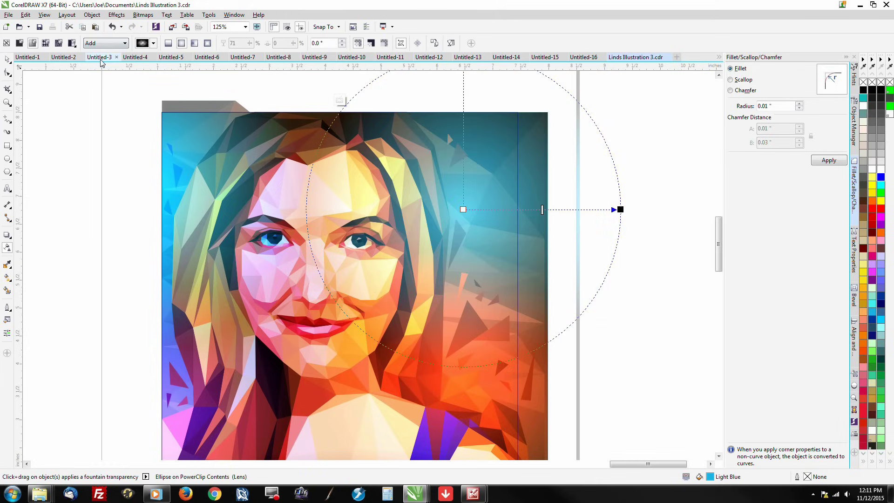
Recolor the glow circle in turn with red, yellow and green fills to compare the lighting effects.
{"action": "left_click", "coordinate": [8, 59]}
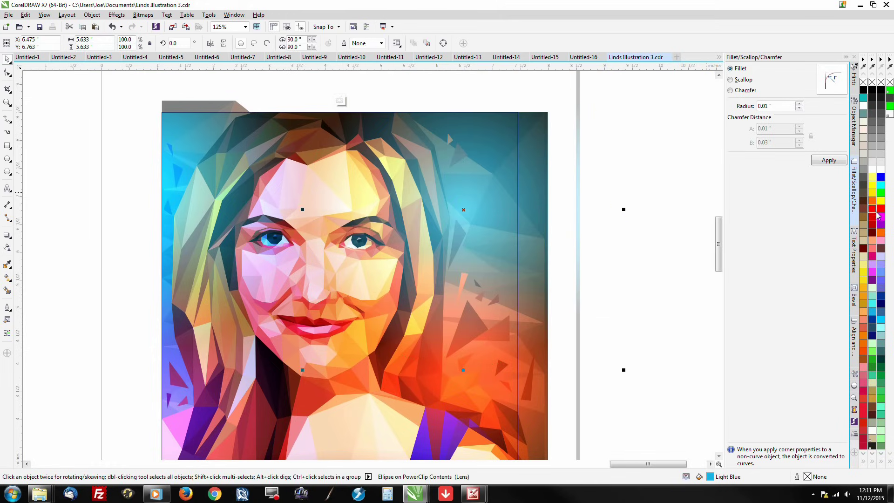
{"action": "left_click", "coordinate": [878, 212]}
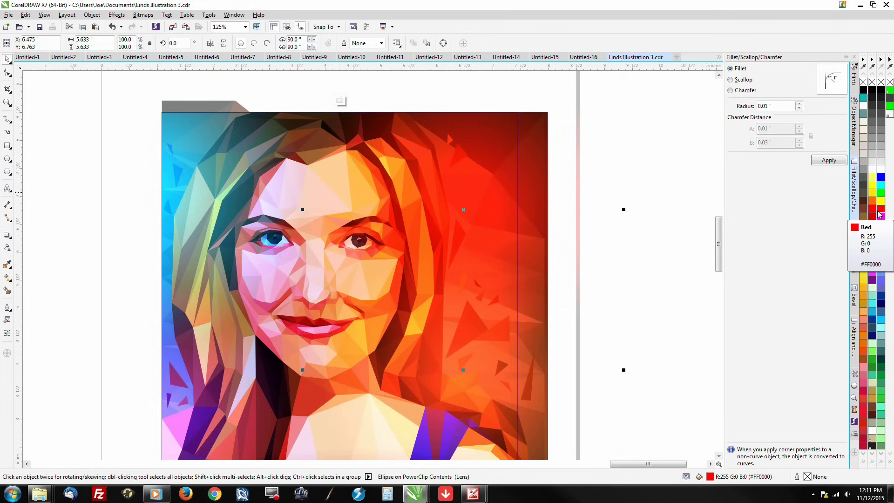
{"action": "left_click", "coordinate": [880, 202]}
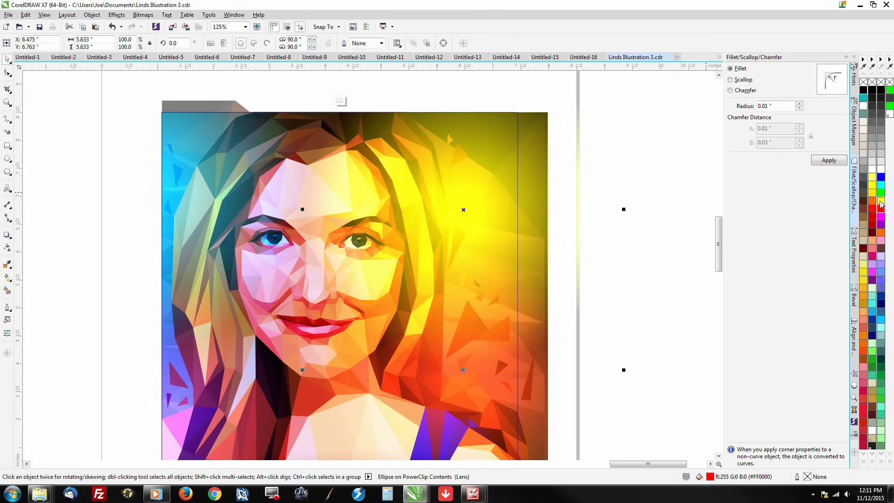
{"action": "left_click", "coordinate": [881, 192]}
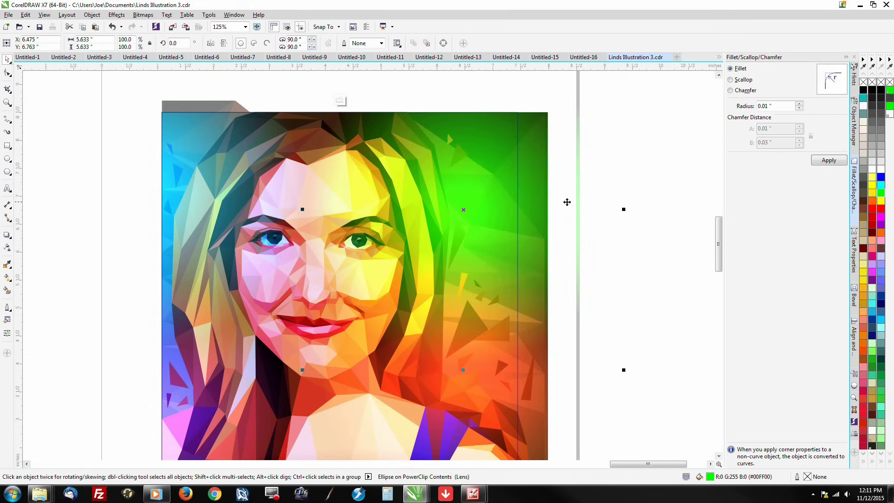
Delete the green glow circle and finish editing the PowerClip contents.
{"action": "scroll", "coordinate": [567, 202], "scroll_direction": "down", "scroll_amount": 2}
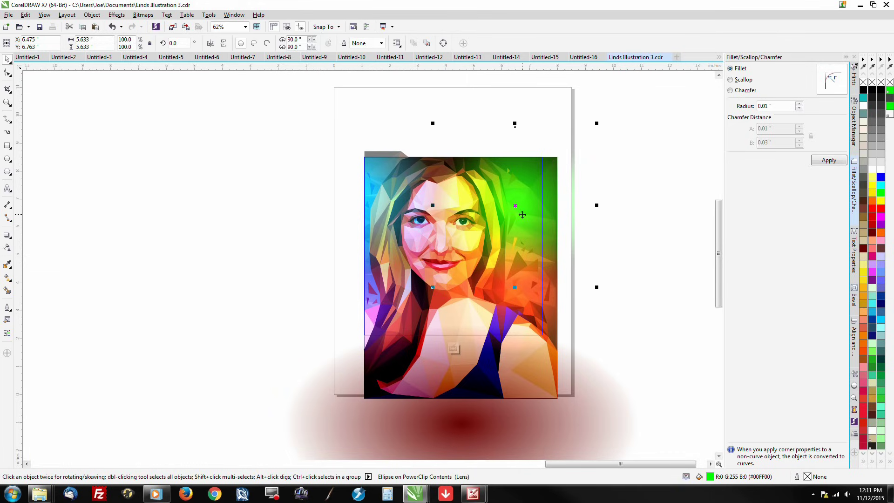
{"action": "key", "text": "Delete"}
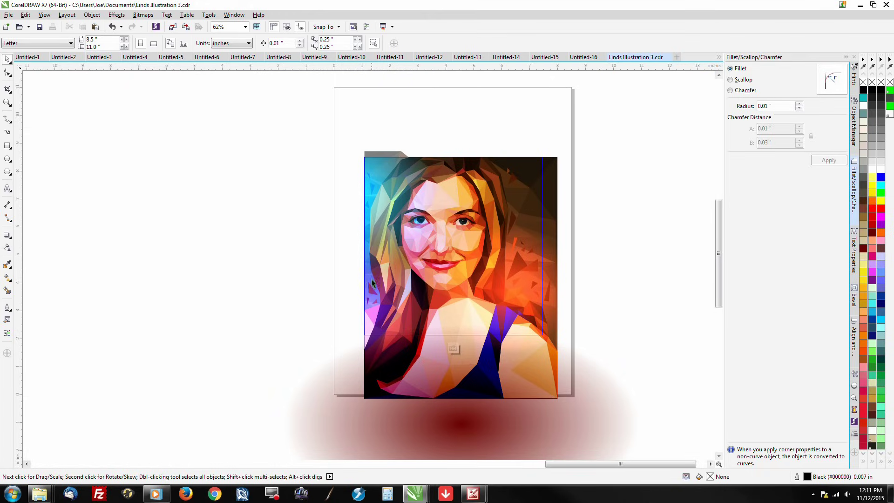
{"action": "left_click", "coordinate": [453, 348]}
{"action": "left_click", "coordinate": [631, 281]}
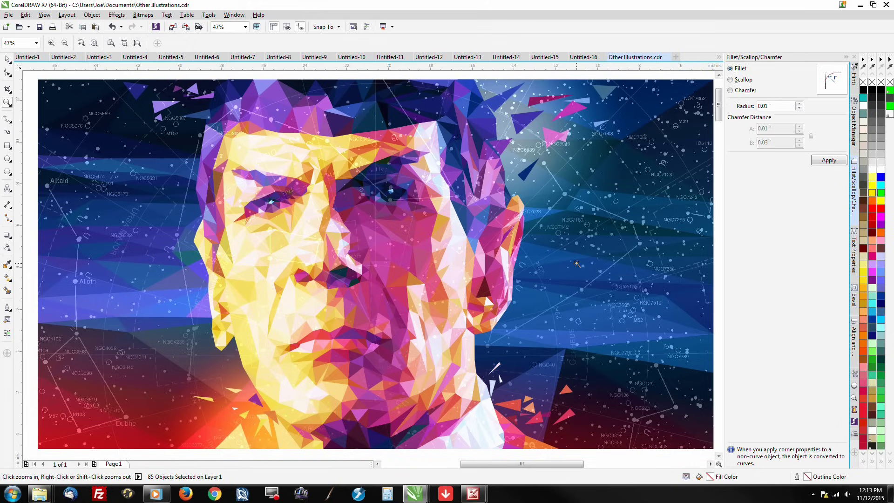
Activate the Pick tool in Other Illustrations.cdr.
{"action": "left_click", "coordinate": [8, 59]}
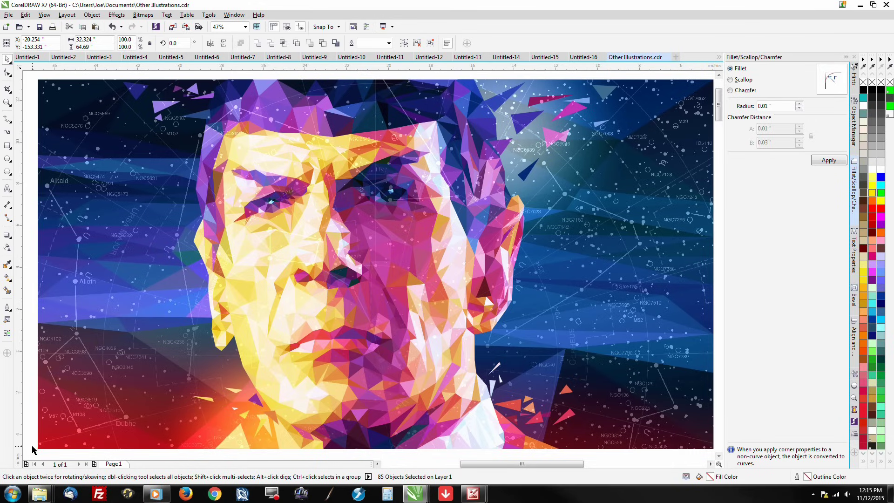
Examine the Building a Better Future poster together with its worker pencil sketch and truck reference photo.
{"action": "left_click", "coordinate": [7, 102]}
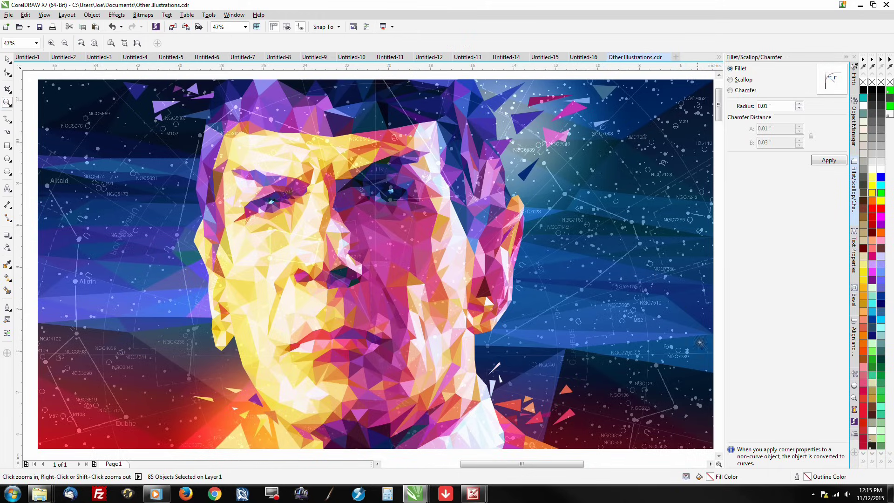
{"action": "left_click", "coordinate": [718, 455]}
{"action": "left_click", "coordinate": [718, 456]}
{"action": "left_click", "coordinate": [718, 456]}
{"action": "left_click", "coordinate": [718, 455]}
{"action": "left_click", "coordinate": [718, 456]}
{"action": "scroll", "coordinate": [359, 254], "scroll_direction": "down", "scroll_amount": 1}
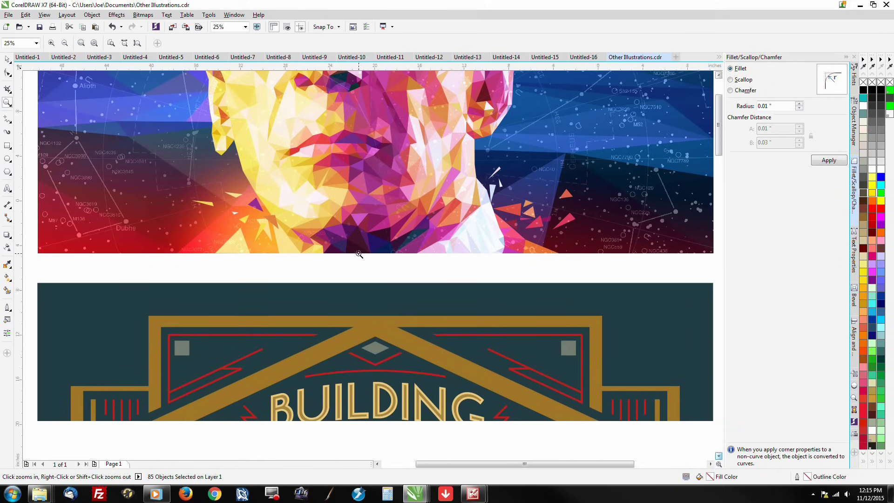
{"action": "right_click", "coordinate": [358, 254]}
{"action": "left_click", "coordinate": [719, 457]}
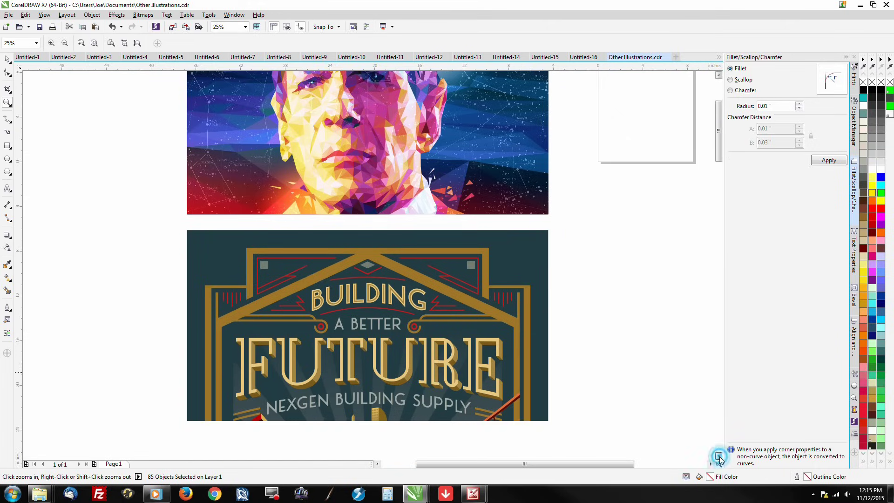
{"action": "left_click", "coordinate": [718, 456]}
{"action": "left_click", "coordinate": [718, 456]}
{"action": "left_click", "coordinate": [718, 457]}
{"action": "left_click", "coordinate": [718, 456]}
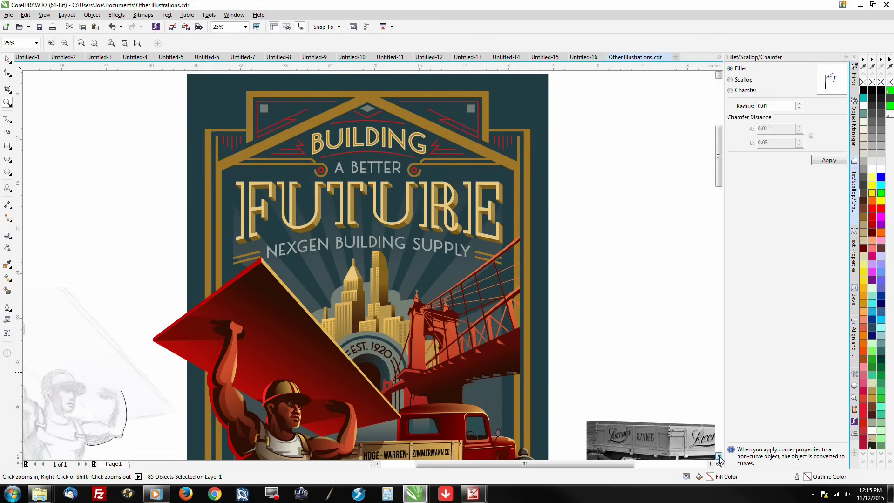
{"action": "left_click", "coordinate": [718, 456]}
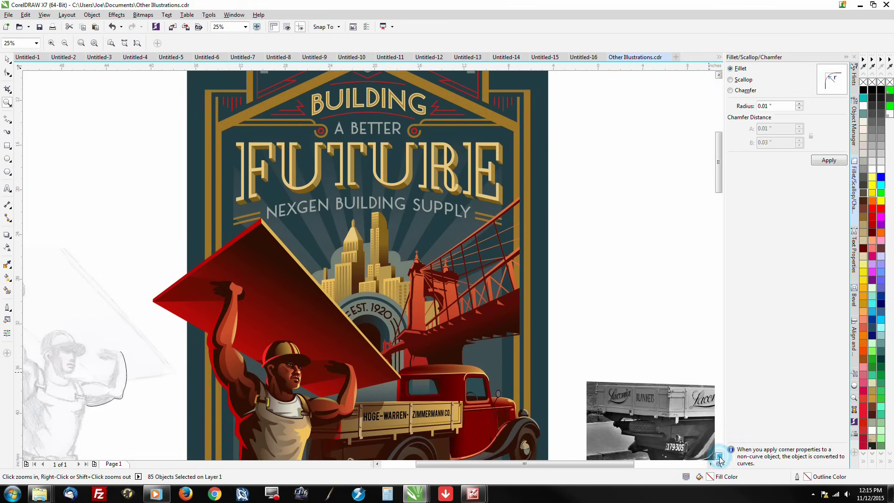
{"action": "right_click", "coordinate": [398, 324]}
{"action": "left_click_drag", "start_coordinate": [170, 177], "coordinate": [650, 420]}
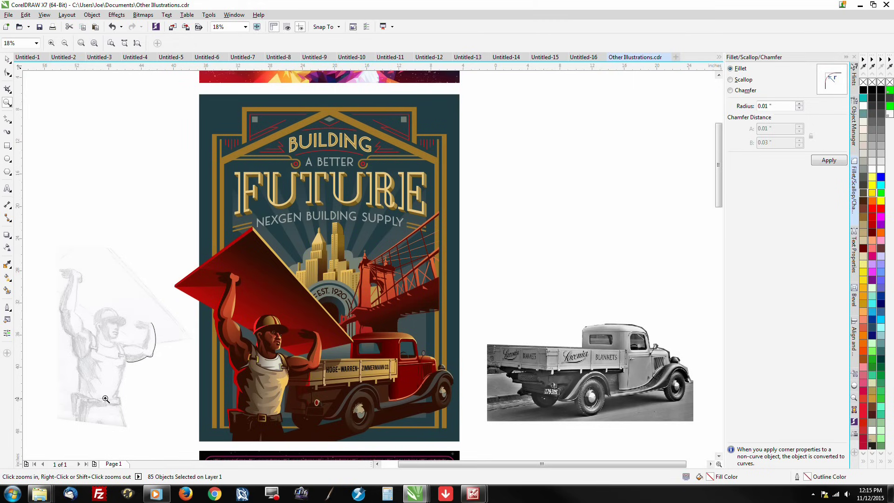
Delete the stray curve traced along the bent arm of the worker pencil sketch.
{"action": "left_click", "coordinate": [7, 59]}
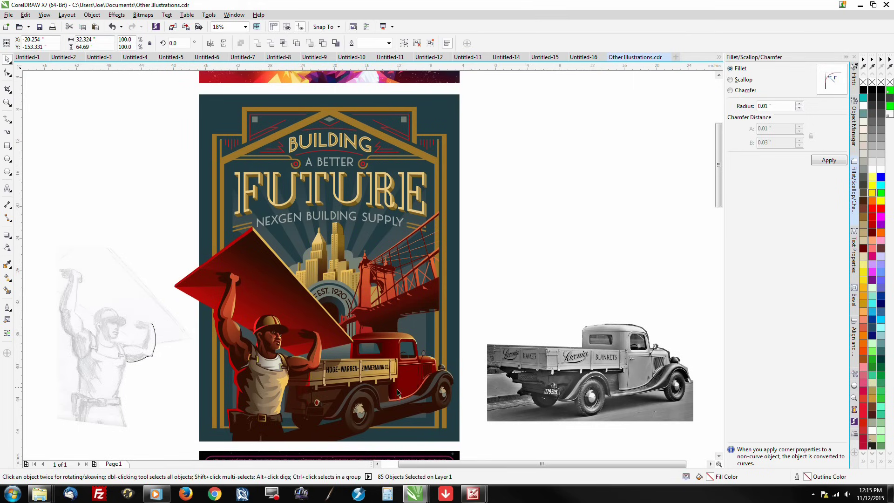
{"action": "left_click", "coordinate": [146, 358]}
{"action": "key", "text": "Delete"}
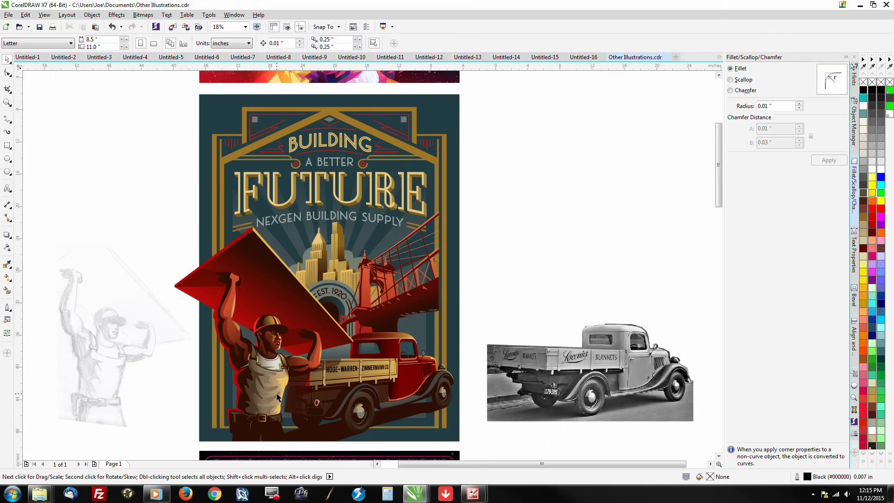
Show the Acquire Image options for scanning a sketch, and close them without choosing a source.
{"action": "left_click", "coordinate": [378, 464]}
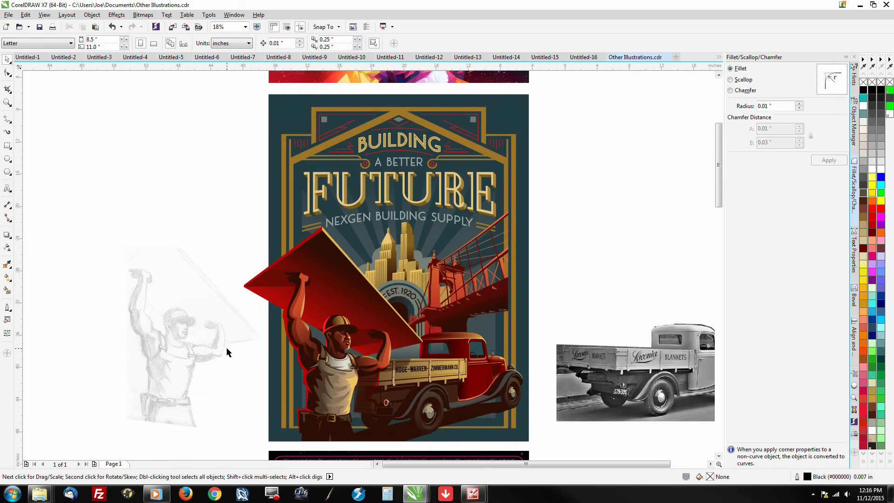
{"action": "left_click", "coordinate": [9, 15]}
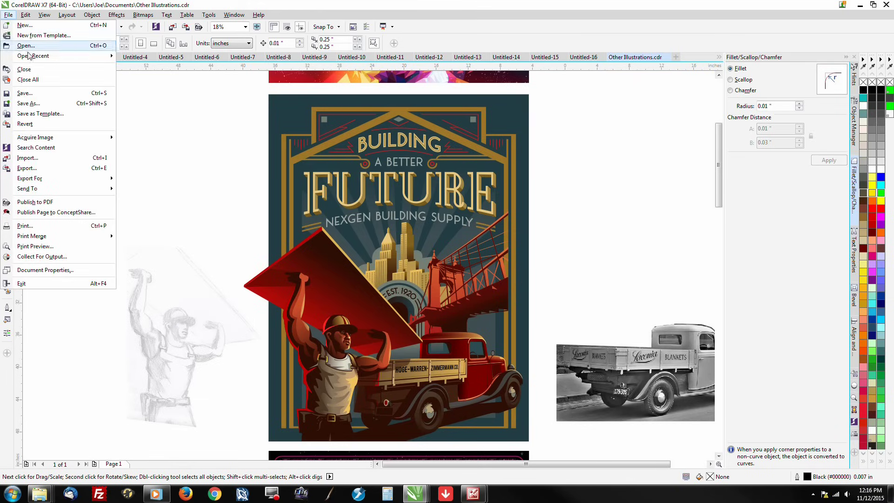
{"action": "mouse_move", "coordinate": [79, 146]}
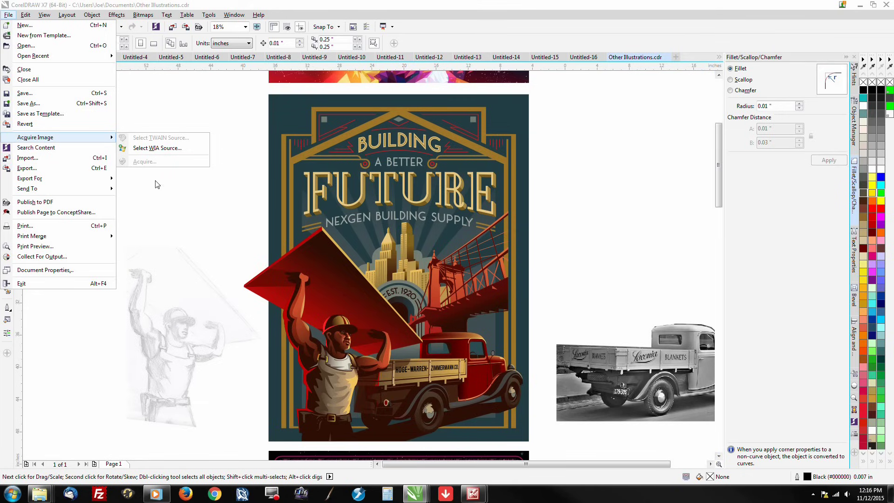
{"action": "left_click", "coordinate": [199, 248]}
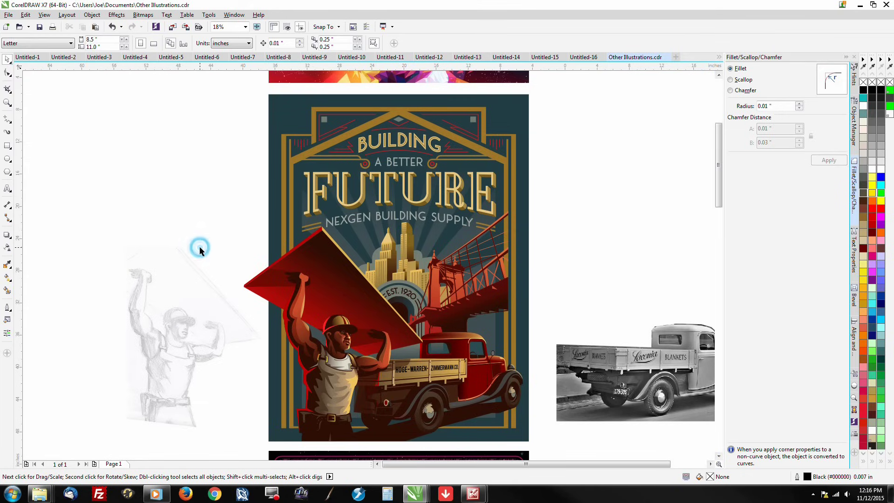
Remove the transparency from the worker pencil sketch bitmap and reapply a uniform transparency of 58.
{"action": "left_click", "coordinate": [165, 320]}
{"action": "left_click", "coordinate": [6, 247]}
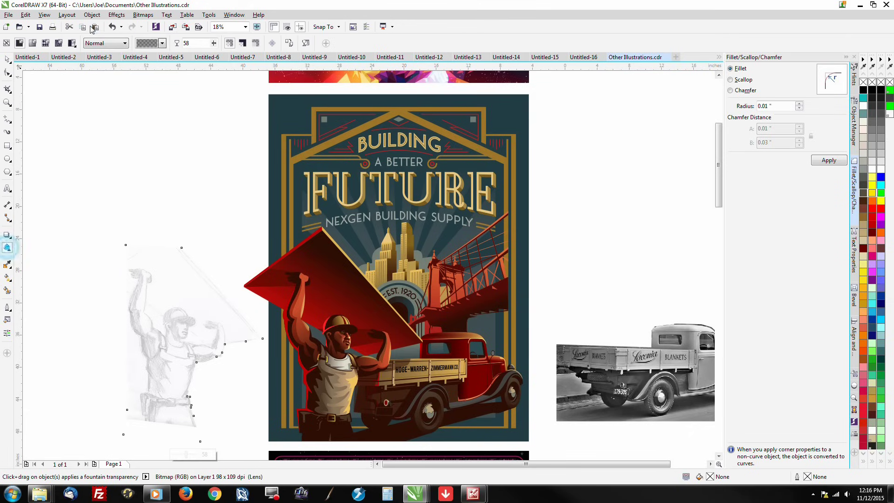
{"action": "left_click", "coordinate": [7, 43]}
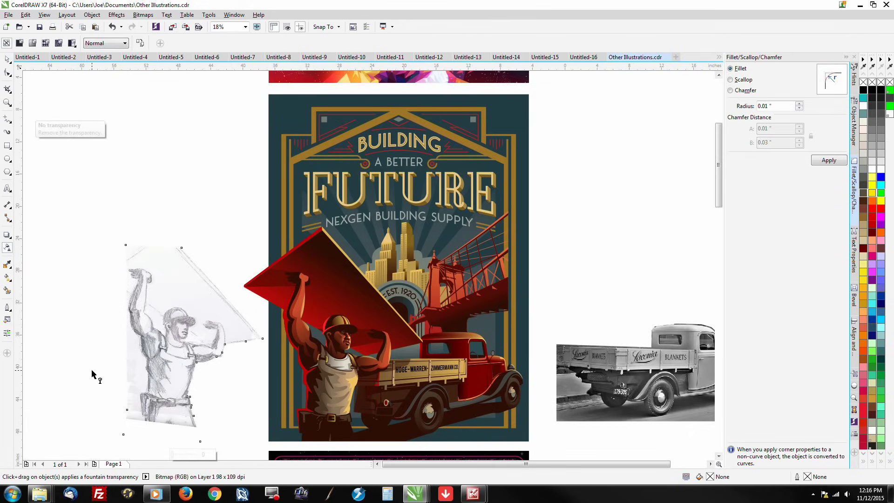
{"action": "scroll", "coordinate": [99, 383], "scroll_direction": "up", "scroll_amount": 2}
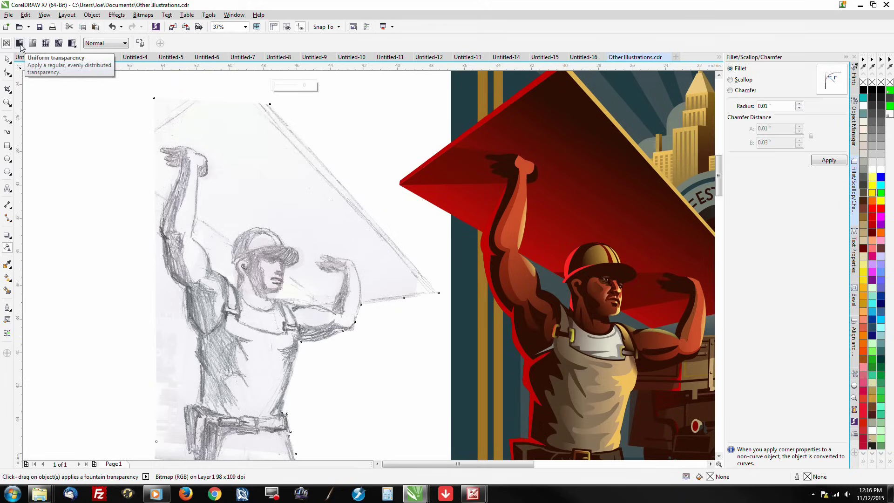
{"action": "left_click", "coordinate": [19, 43]}
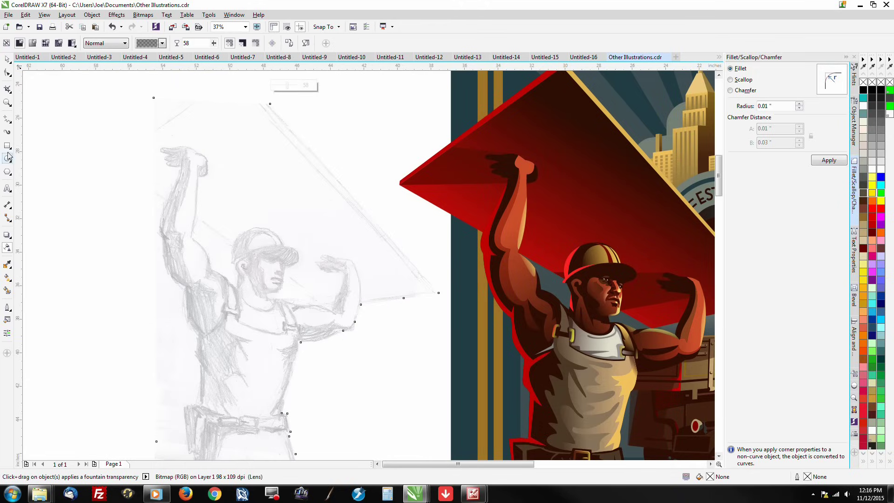
Trace the underside and outer edge of the sketch's bent arm with a freehand curve about 3.8 by 3.5 inches.
{"action": "left_click", "coordinate": [7, 120]}
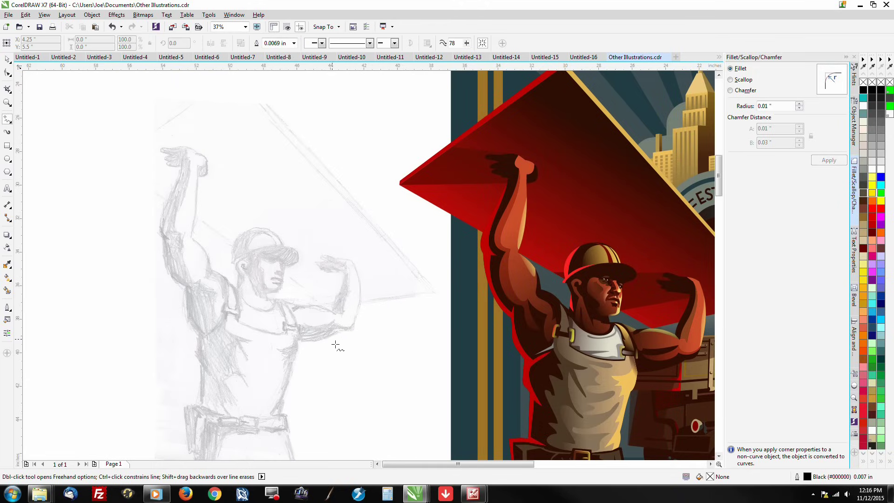
{"action": "scroll", "coordinate": [337, 335], "scroll_direction": "up", "scroll_amount": 2}
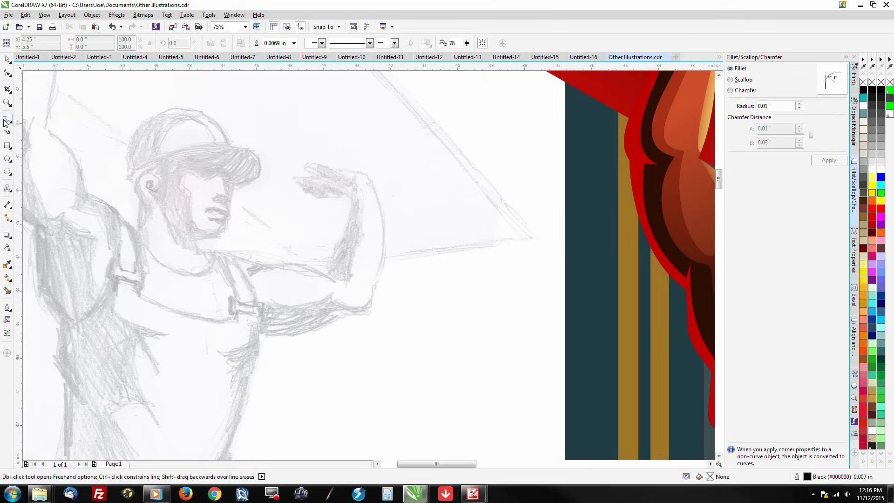
{"action": "scroll", "coordinate": [309, 338], "scroll_direction": "up", "scroll_amount": 2}
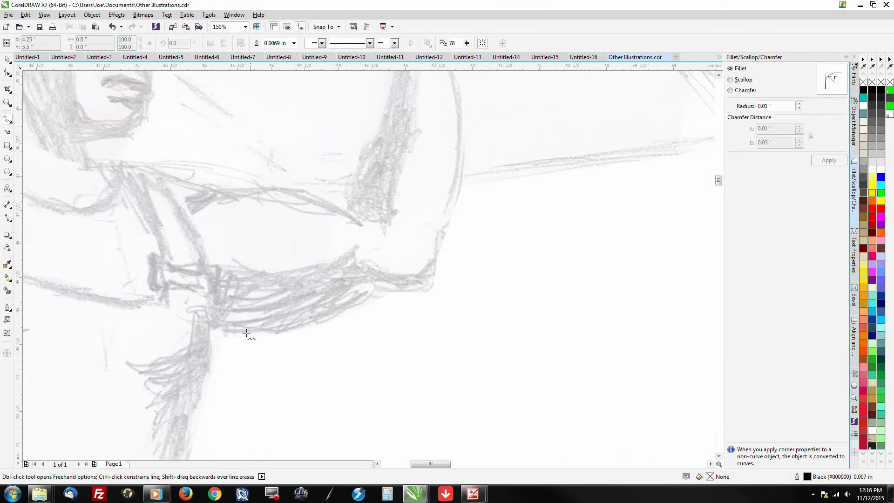
{"action": "mouse_move", "coordinate": [217, 329]}
{"action": "left_mouse_down"}
{"action": "mouse_move", "coordinate": [311, 329]}
{"action": "mouse_move", "coordinate": [380, 293]}
{"action": "mouse_move", "coordinate": [428, 295]}
{"action": "mouse_move", "coordinate": [460, 194]}
{"action": "mouse_move", "coordinate": [467, 101]}
{"action": "left_mouse_up"}
{"action": "scroll", "coordinate": [357, 346], "scroll_direction": "down", "scroll_amount": 2}
{"action": "scroll", "coordinate": [359, 343], "scroll_direction": "up", "scroll_amount": 2}
{"action": "scroll", "coordinate": [402, 269], "scroll_direction": "down", "scroll_amount": 2}
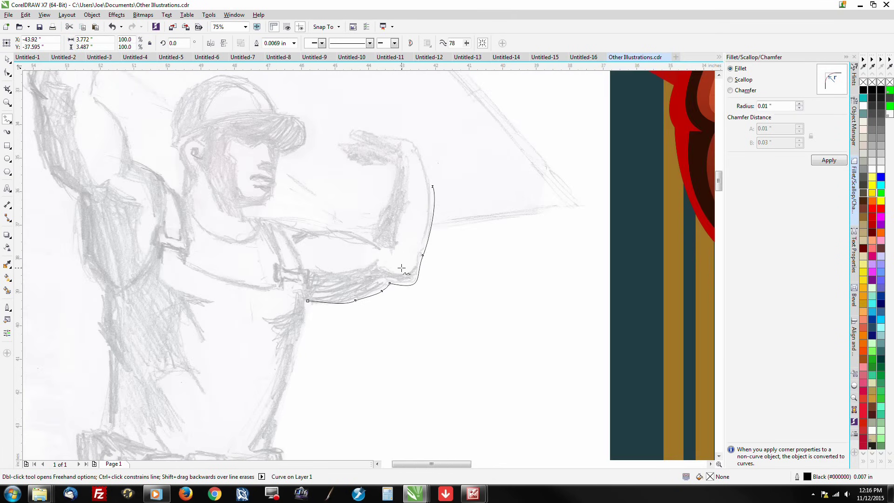
Delete a surplus node on the underside of the traced arm curve and adjust its neighbouring node and handle to follow the sketch.
{"action": "left_click", "coordinate": [8, 72]}
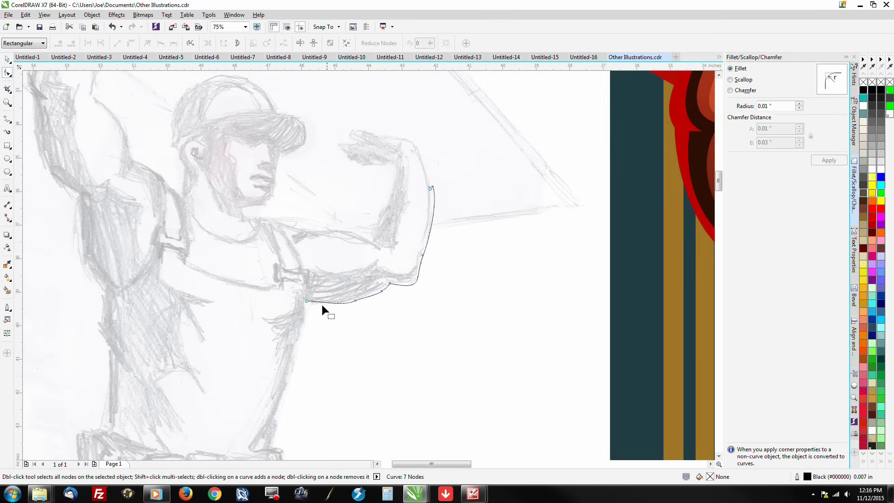
{"action": "scroll", "coordinate": [359, 297], "scroll_direction": "up", "scroll_amount": 2}
{"action": "left_click_drag", "start_coordinate": [347, 297], "coordinate": [350, 296]}
{"action": "key", "text": "Delete"}
{"action": "left_click_drag", "start_coordinate": [388, 261], "coordinate": [376, 259]}
{"action": "left_click_drag", "start_coordinate": [271, 278], "coordinate": [273, 282]}
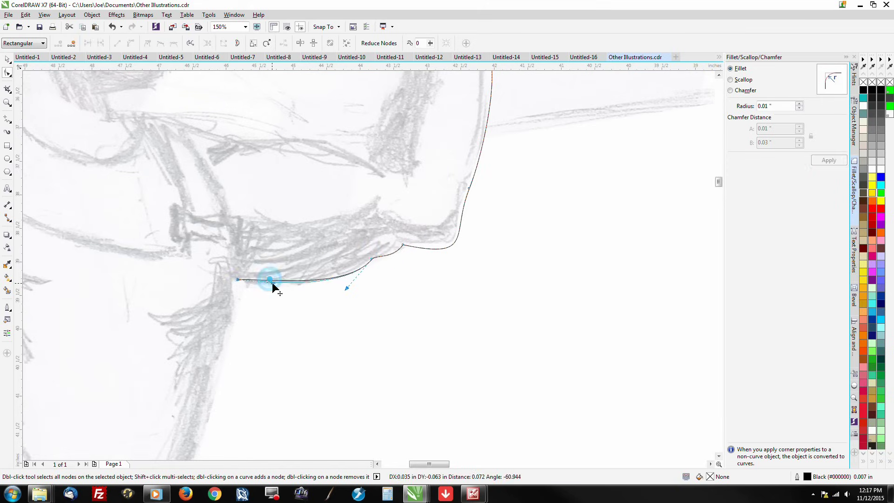
{"action": "double_click", "coordinate": [301, 282]}
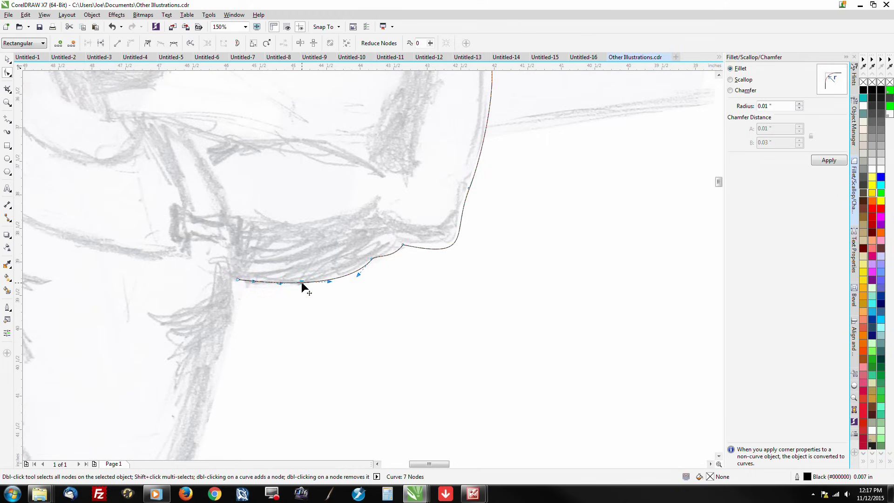
{"action": "double_click", "coordinate": [301, 281]}
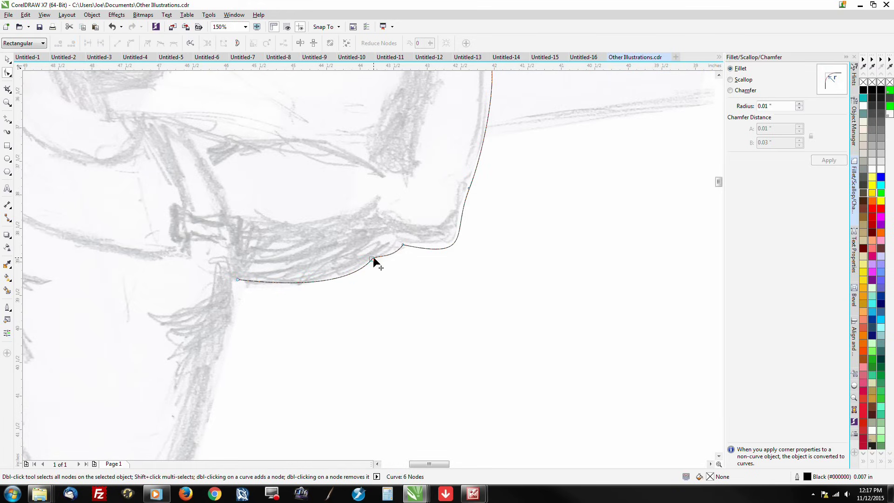
Remove the bump node before the elbow and bend the underside segment into one smooth arc.
{"action": "left_click", "coordinate": [404, 243]}
{"action": "left_click", "coordinate": [393, 255]}
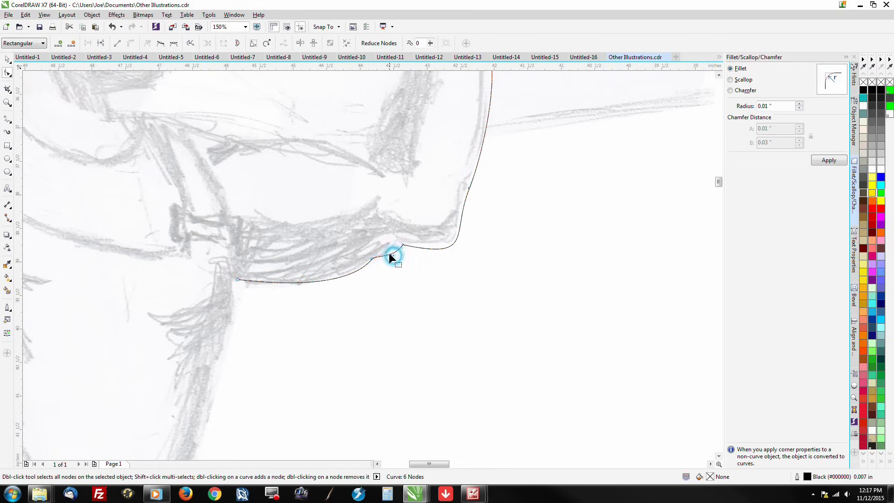
{"action": "left_click_drag", "start_coordinate": [383, 259], "coordinate": [362, 264]}
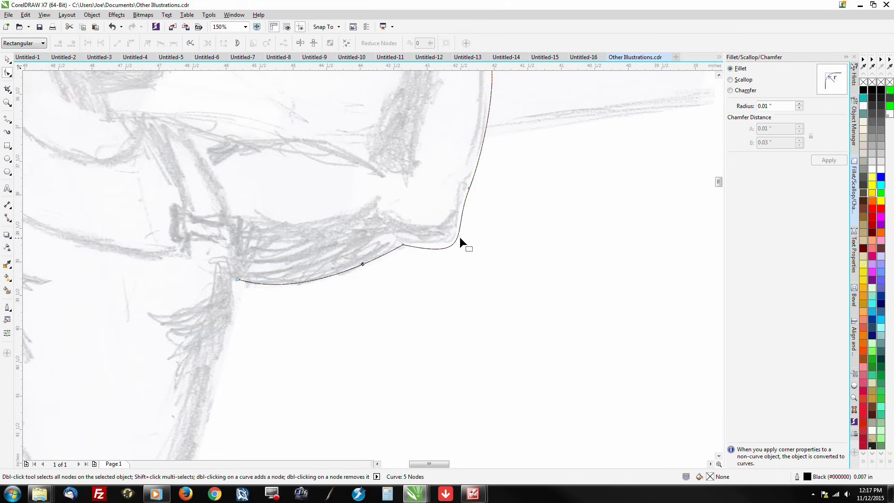
Simplify and reshape the traced curve around the elbow and up the outer forearm to match the sketch.
{"action": "left_click_drag", "start_coordinate": [474, 190], "coordinate": [459, 168]}
{"action": "scroll", "coordinate": [431, 271], "scroll_direction": "down", "scroll_amount": 1}
{"action": "scroll", "coordinate": [455, 261], "scroll_direction": "up", "scroll_amount": 1}
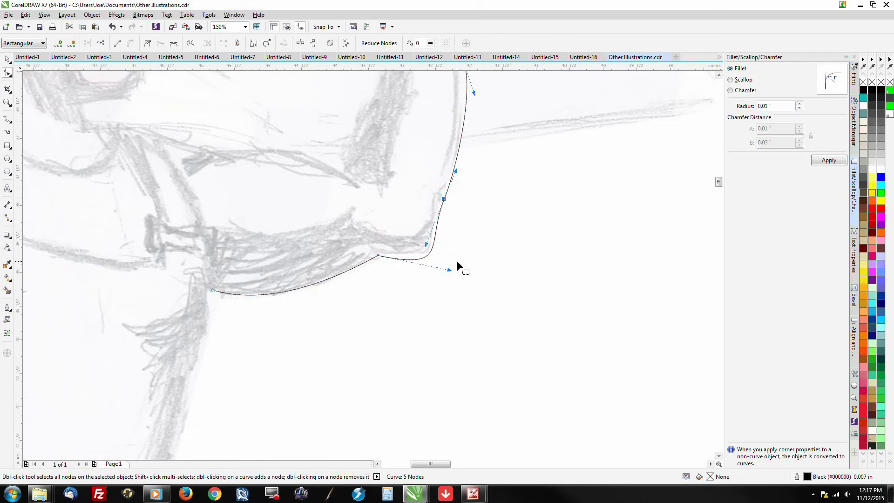
{"action": "left_click_drag", "start_coordinate": [451, 269], "coordinate": [447, 253]}
{"action": "left_click", "coordinate": [426, 245]}
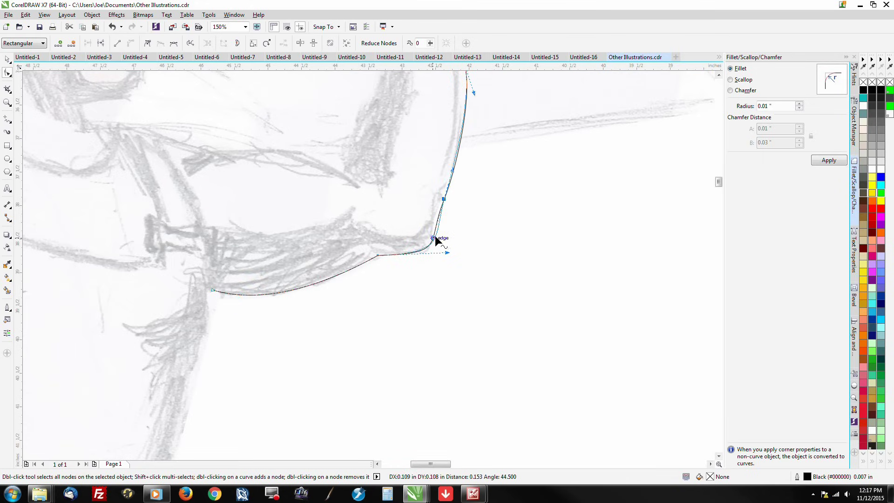
{"action": "scroll", "coordinate": [434, 255], "scroll_direction": "down", "scroll_amount": 2}
{"action": "scroll", "coordinate": [442, 169], "scroll_direction": "up", "scroll_amount": 2}
{"action": "left_click_drag", "start_coordinate": [447, 166], "coordinate": [439, 141]}
{"action": "scroll", "coordinate": [379, 287], "scroll_direction": "down", "scroll_amount": 2}
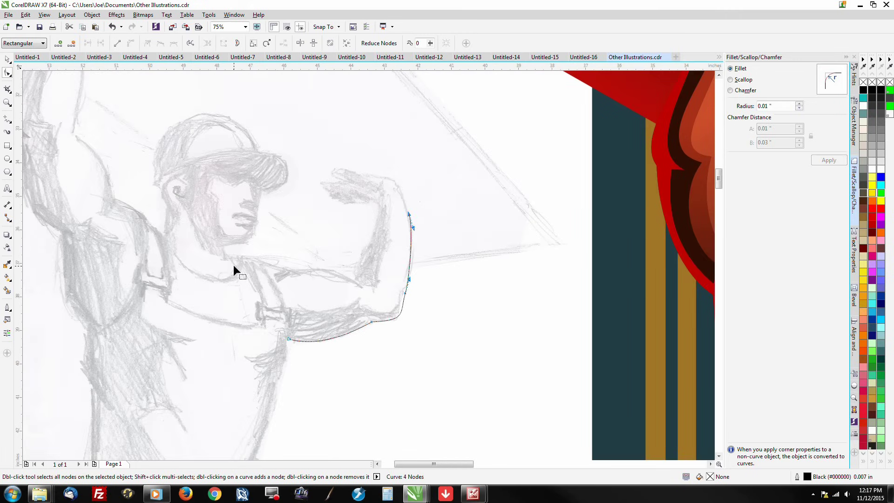
Compare the traced sketch with the finished worker illustration, and examine the poster's truck against its reference photo.
{"action": "scroll", "coordinate": [233, 265], "scroll_direction": "down", "scroll_amount": 2}
{"action": "scroll", "coordinate": [653, 340], "scroll_direction": "up", "scroll_amount": 2}
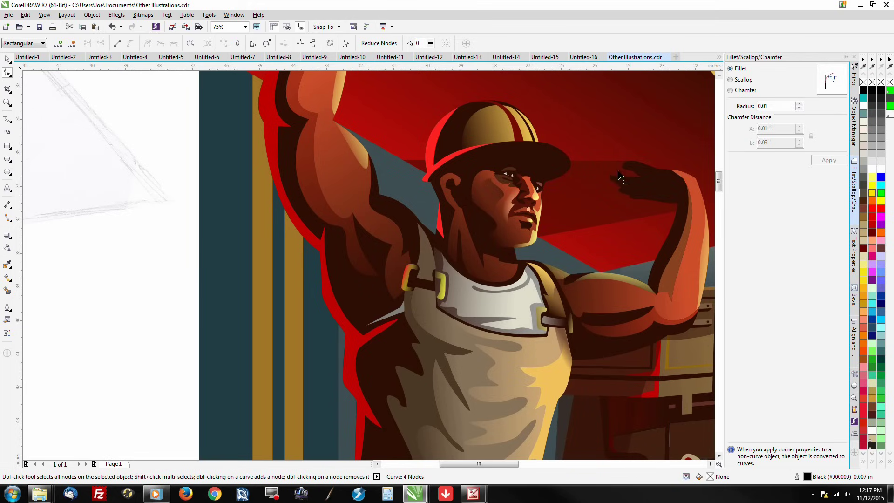
{"action": "scroll", "coordinate": [373, 264], "scroll_direction": "down", "scroll_amount": 2}
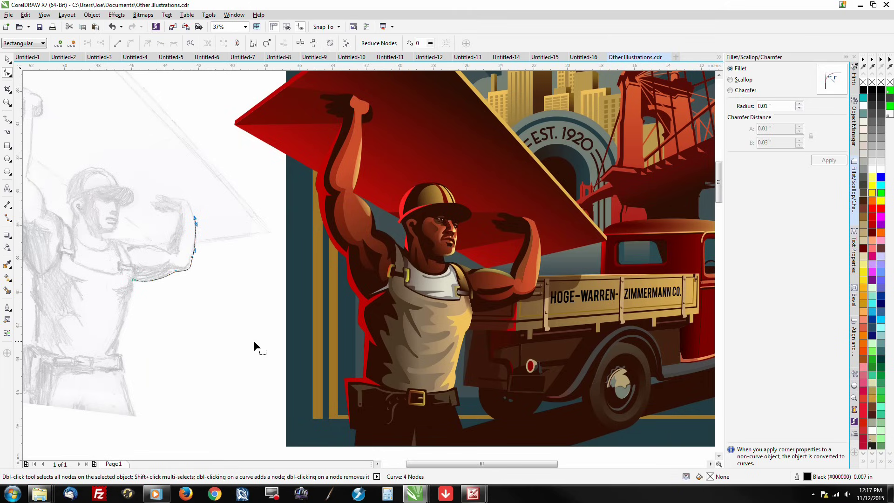
{"action": "scroll", "coordinate": [243, 347], "scroll_direction": "down", "scroll_amount": 2}
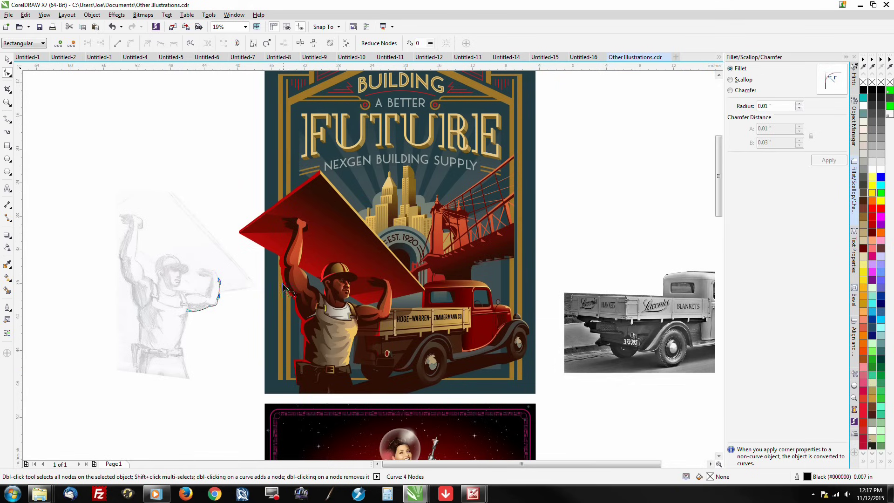
{"action": "left_click", "coordinate": [719, 75]}
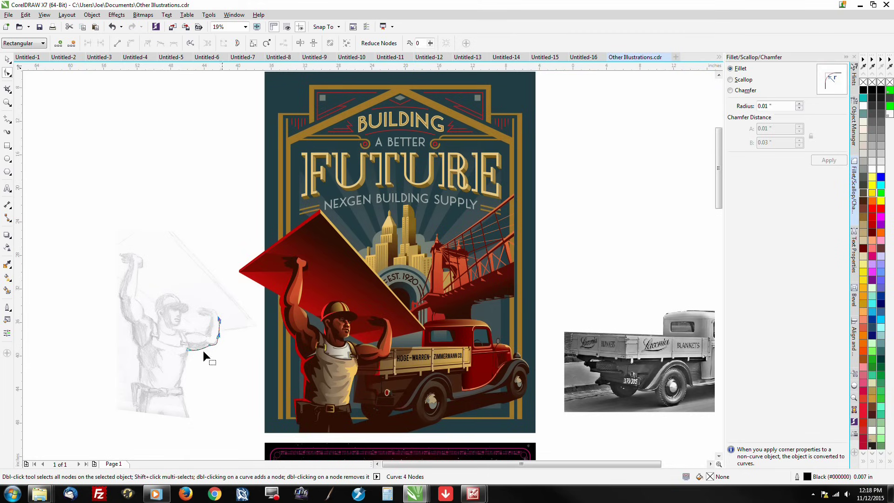
{"action": "left_click", "coordinate": [8, 102]}
{"action": "left_click_drag", "start_coordinate": [221, 190], "coordinate": [543, 432]}
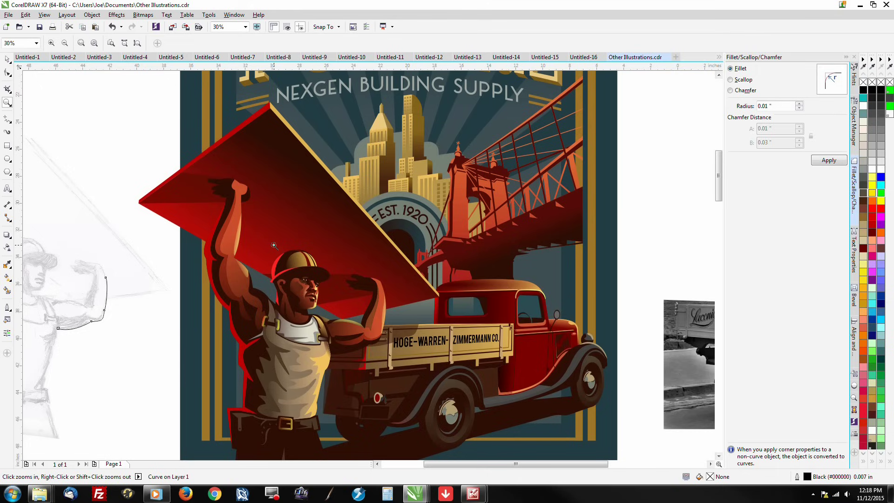
{"action": "left_click", "coordinate": [7, 59]}
{"action": "scroll", "coordinate": [257, 205], "scroll_direction": "down", "scroll_amount": 2}
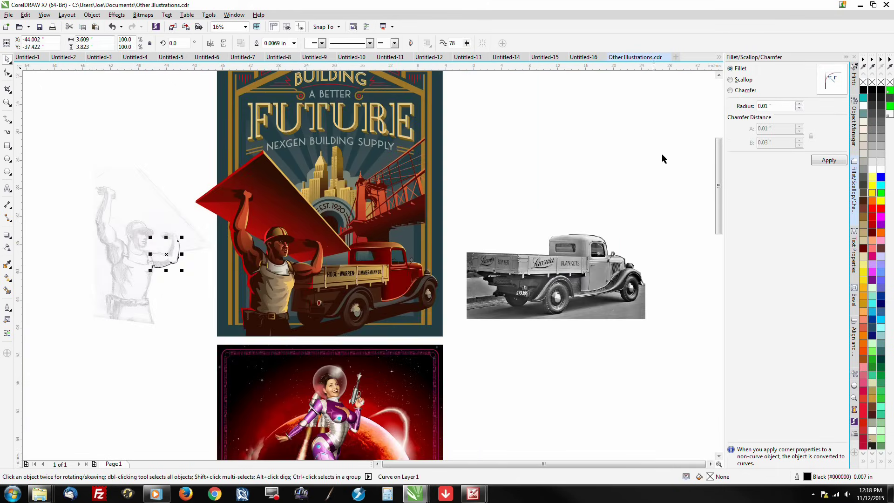
Turn the whole Building a Better Future poster group into line art with a black hairline outline and white fill.
{"action": "left_click", "coordinate": [718, 74]}
{"action": "left_click", "coordinate": [719, 74]}
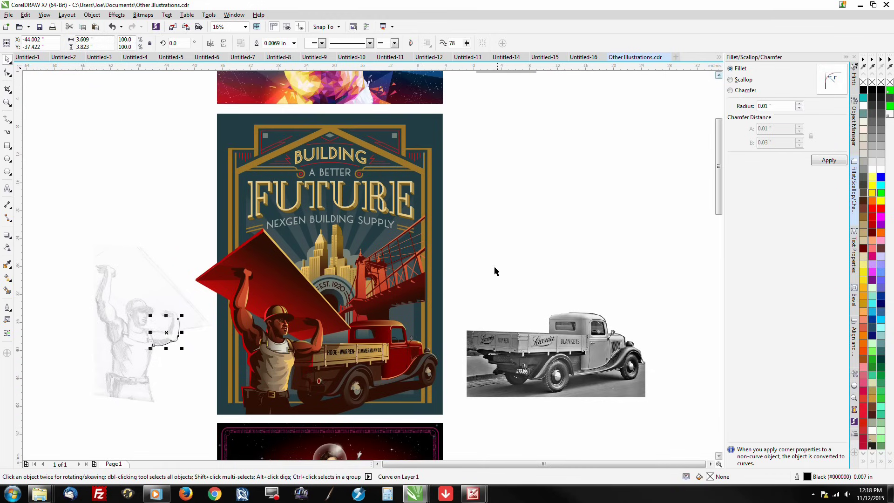
{"action": "left_click", "coordinate": [517, 388]}
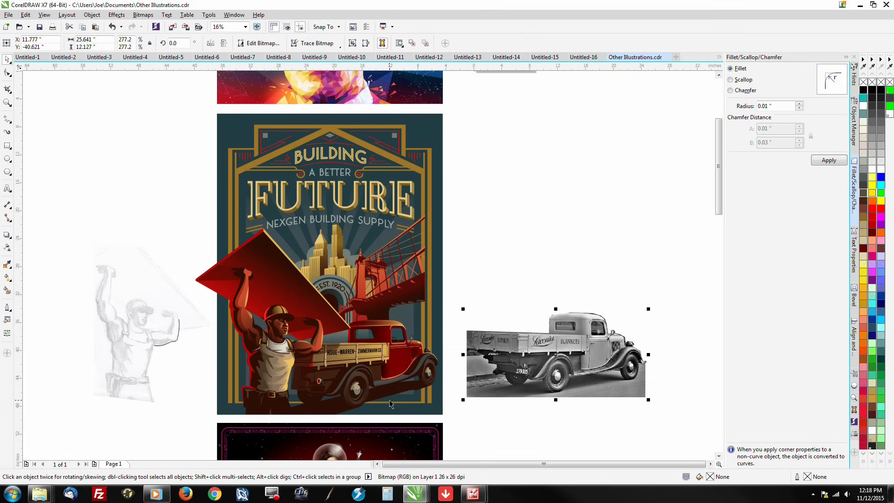
{"action": "left_click_drag", "start_coordinate": [451, 416], "coordinate": [184, 108]}
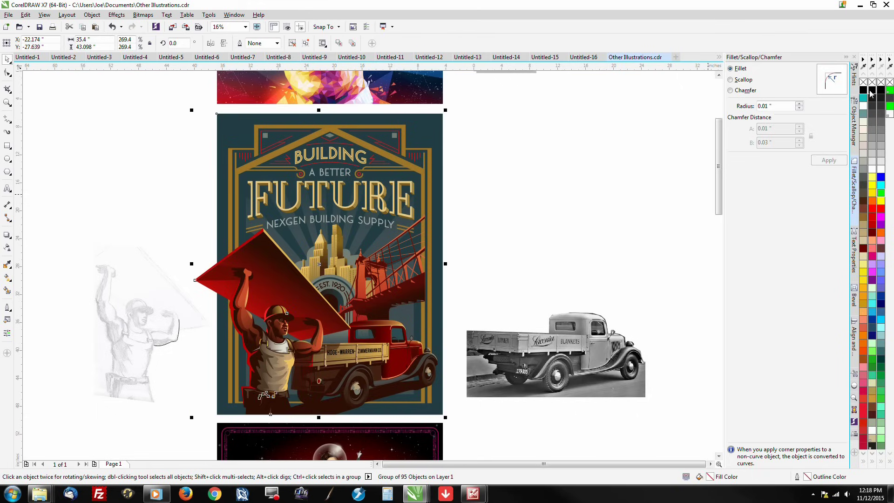
{"action": "right_click", "coordinate": [871, 93]}
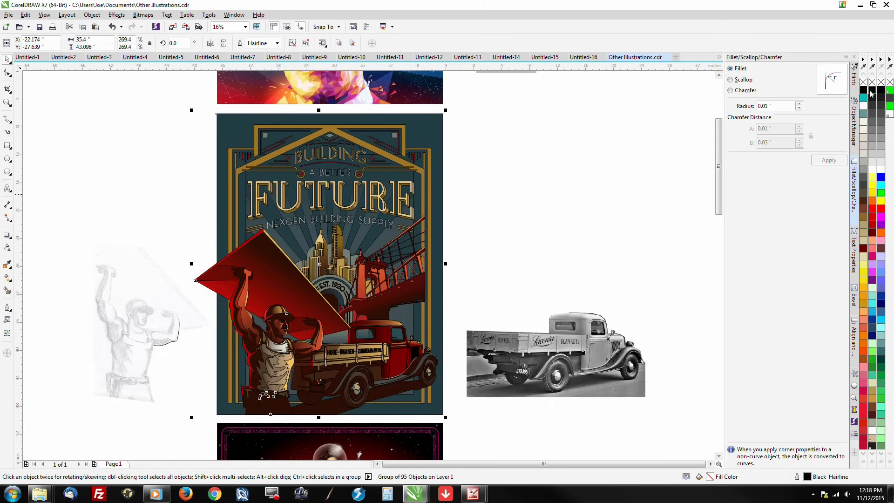
{"action": "left_click", "coordinate": [873, 169]}
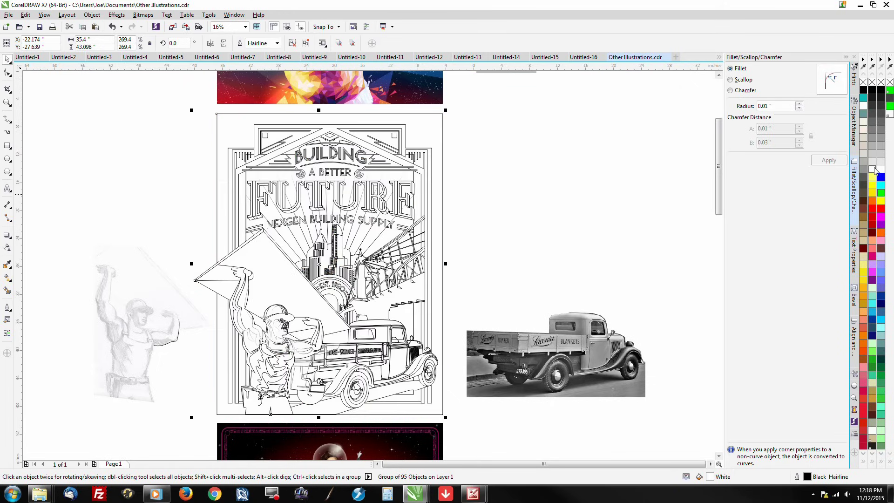
Examine the poster's line art around the worker, skyline and truck, and undo its white fill and black outline.
{"action": "scroll", "coordinate": [256, 344], "scroll_direction": "up", "scroll_amount": 5}
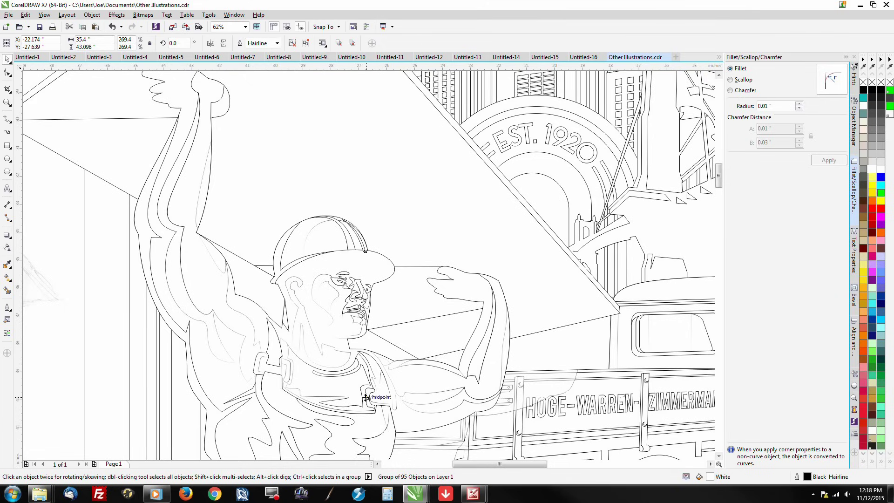
{"action": "scroll", "coordinate": [365, 396], "scroll_direction": "down", "scroll_amount": 3}
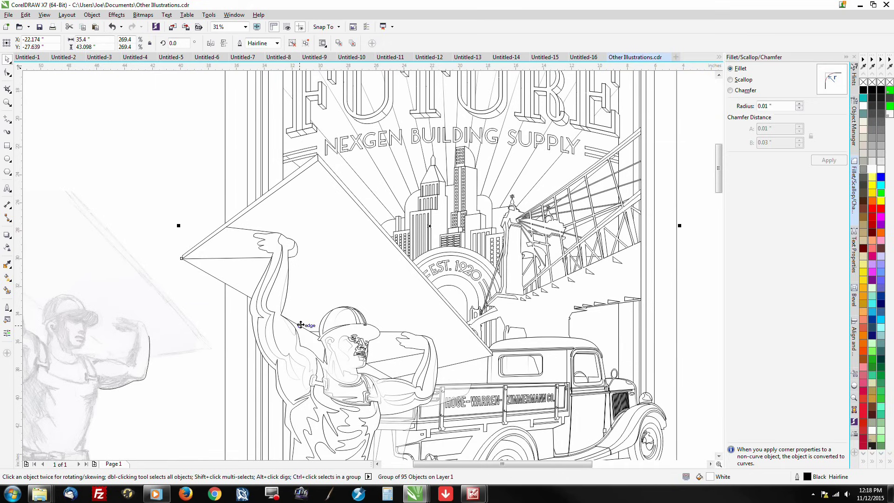
{"action": "scroll", "coordinate": [301, 324], "scroll_direction": "down", "scroll_amount": 3}
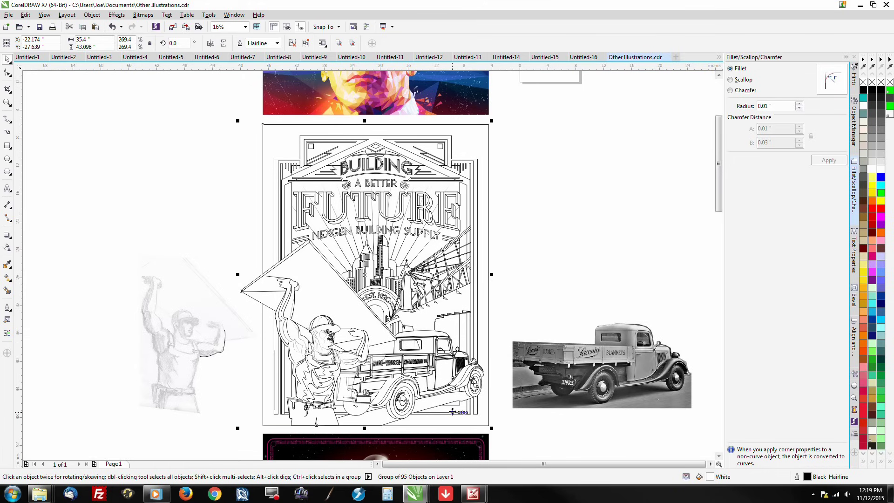
{"action": "scroll", "coordinate": [478, 397], "scroll_direction": "up", "scroll_amount": 2}
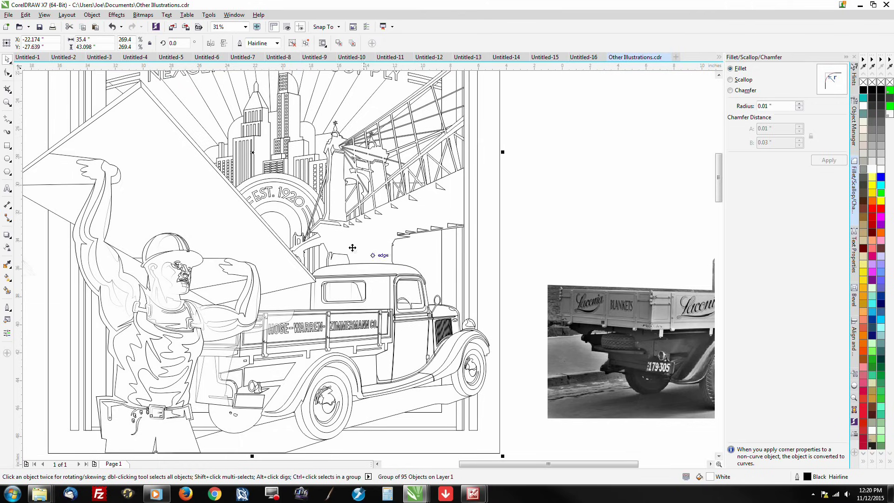
{"action": "scroll", "coordinate": [349, 236], "scroll_direction": "down", "scroll_amount": 1}
{"action": "scroll", "coordinate": [348, 236], "scroll_direction": "down", "scroll_amount": 3}
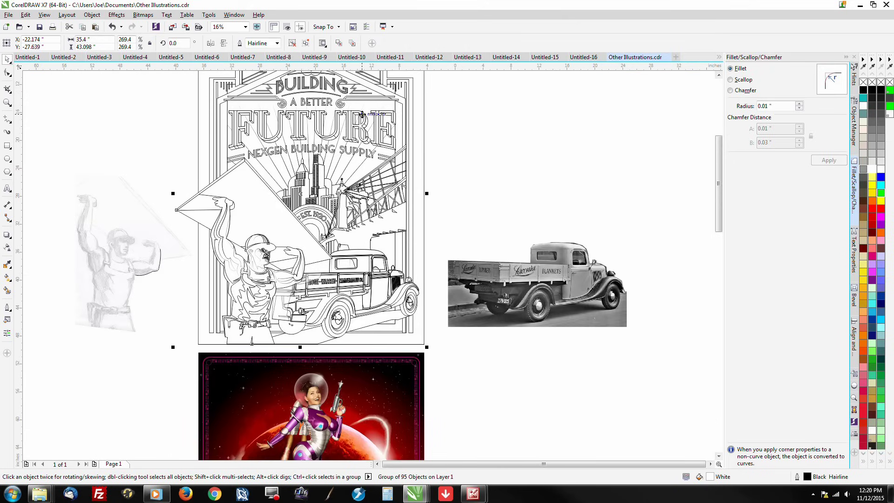
{"action": "scroll", "coordinate": [368, 140], "scroll_direction": "up", "scroll_amount": 3}
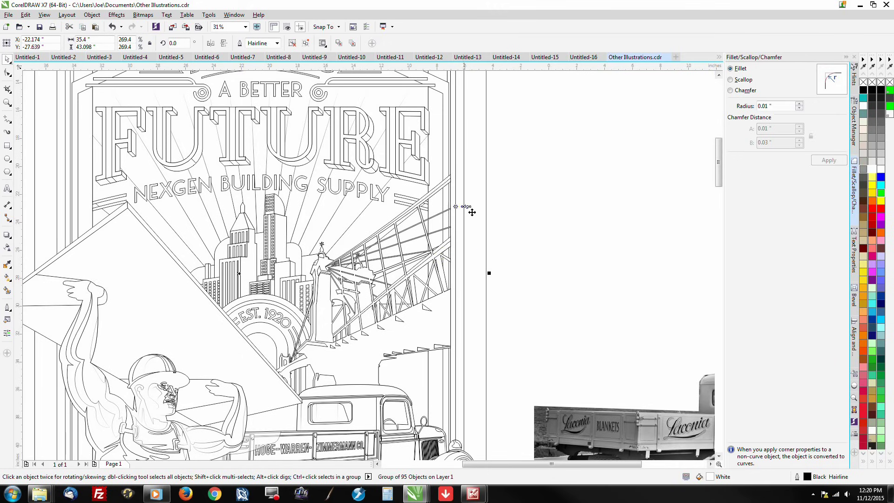
{"action": "scroll", "coordinate": [474, 212], "scroll_direction": "down", "scroll_amount": 2}
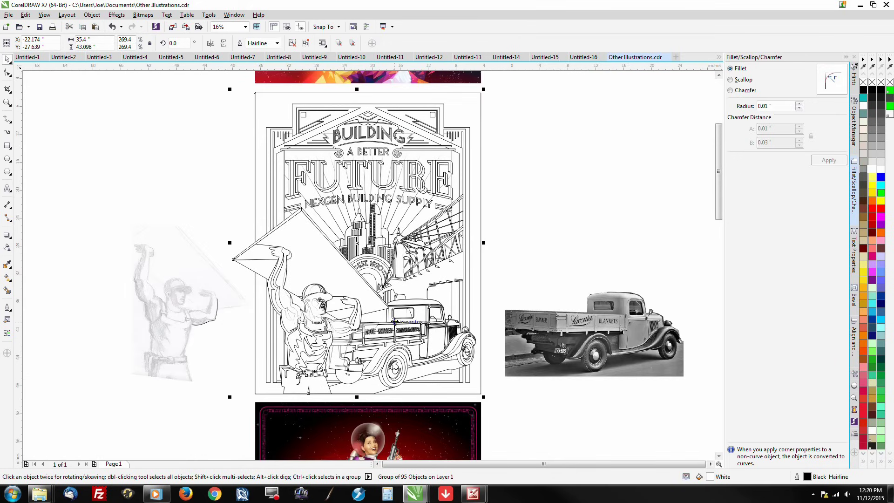
{"action": "key", "text": "ctrl+z"}
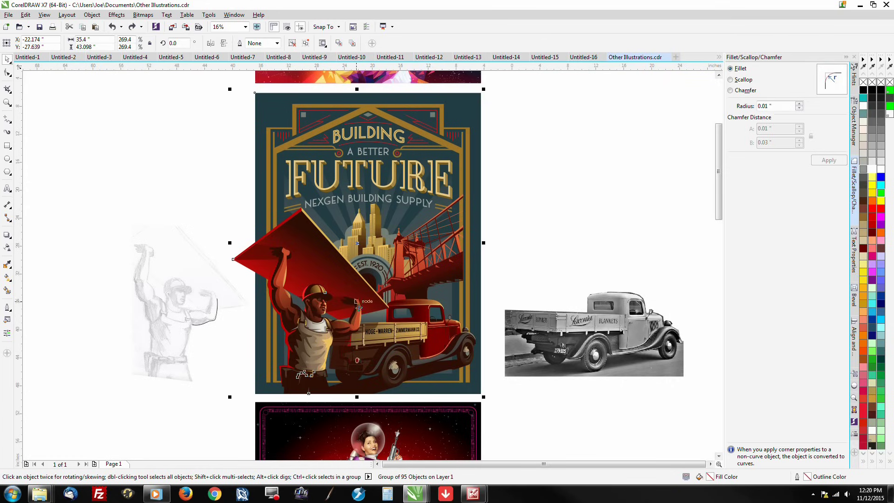
View the Blast Off Betty poster below and examine the woman's face inside the helmet up close.
{"action": "left_click", "coordinate": [719, 214]}
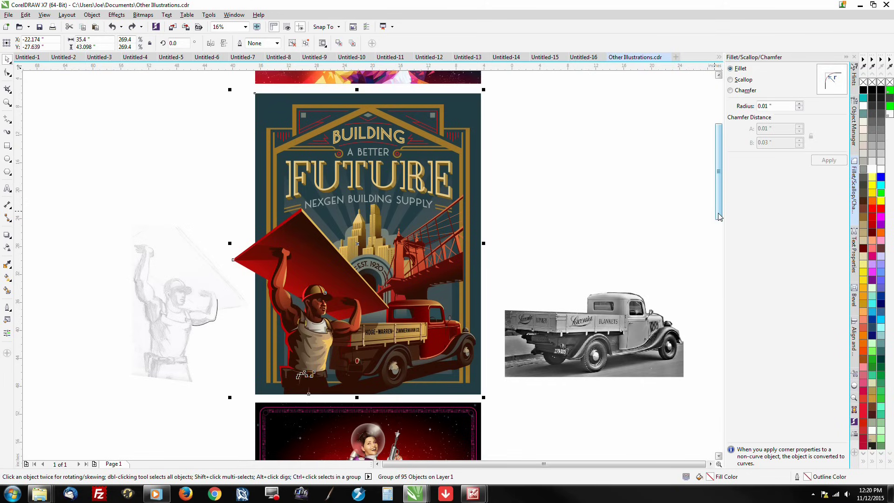
{"action": "left_click", "coordinate": [719, 456]}
{"action": "left_click", "coordinate": [718, 456]}
{"action": "left_click", "coordinate": [718, 457]}
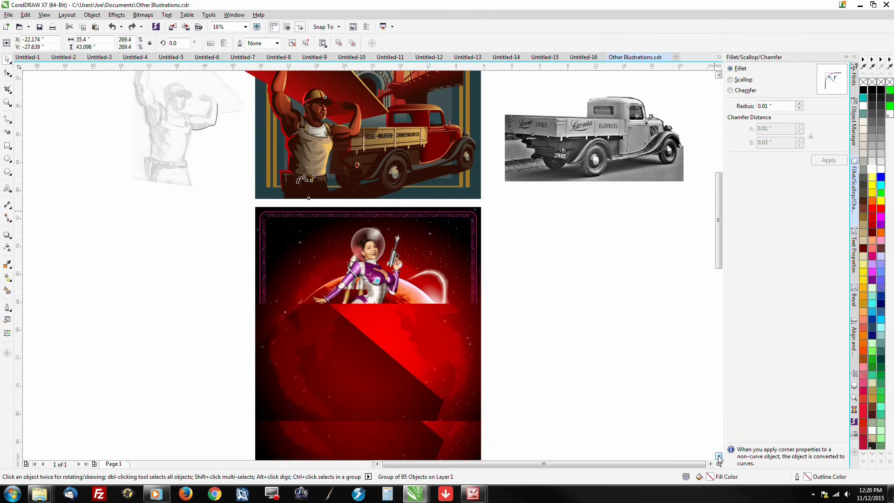
{"action": "left_click", "coordinate": [718, 456]}
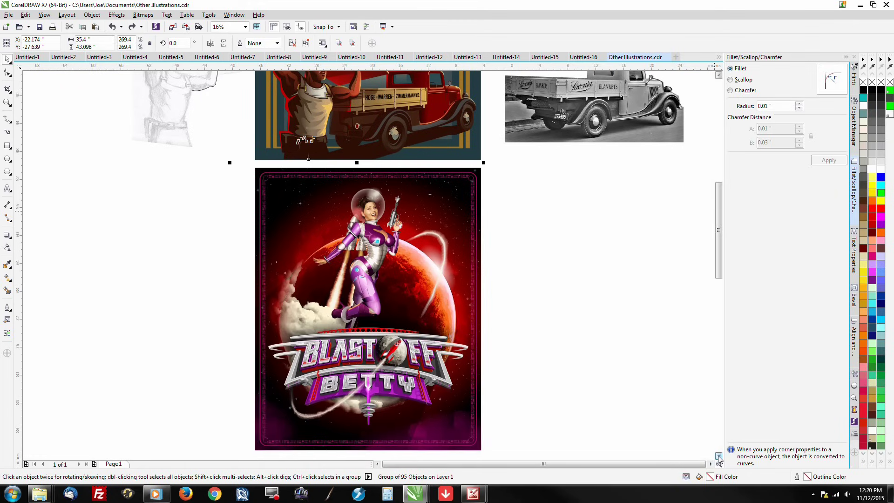
{"action": "left_click", "coordinate": [8, 102]}
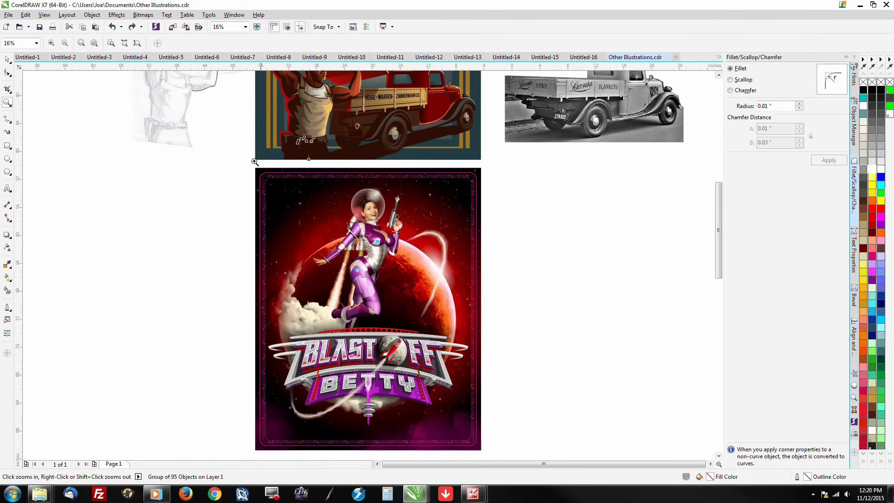
{"action": "left_click_drag", "start_coordinate": [244, 164], "coordinate": [489, 420]}
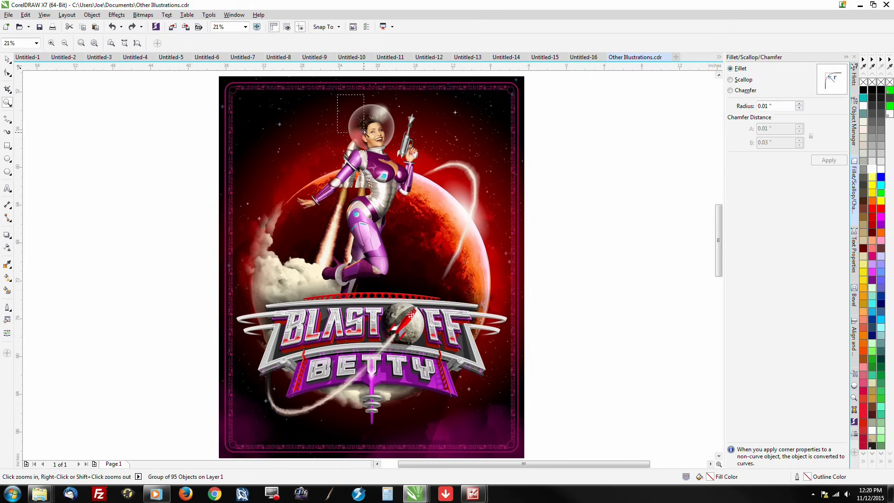
{"action": "left_click", "coordinate": [410, 158]}
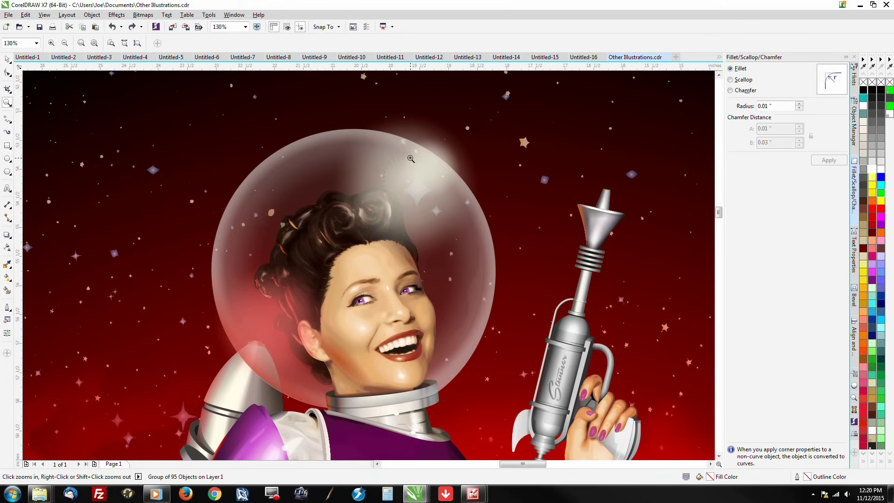
{"action": "left_click_drag", "start_coordinate": [215, 159], "coordinate": [508, 418]}
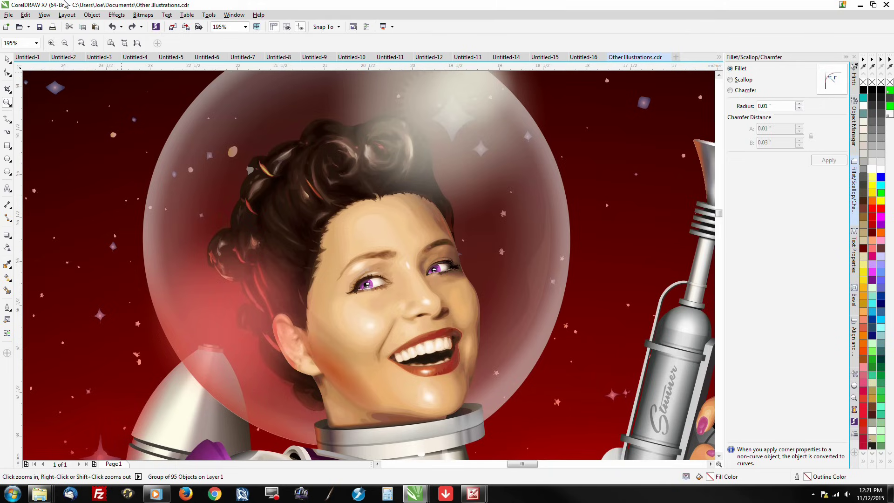
Inspect the vector shapes of the woman's face and hair in Wireframe view, and return to Enhanced view.
{"action": "left_click", "coordinate": [51, 15]}
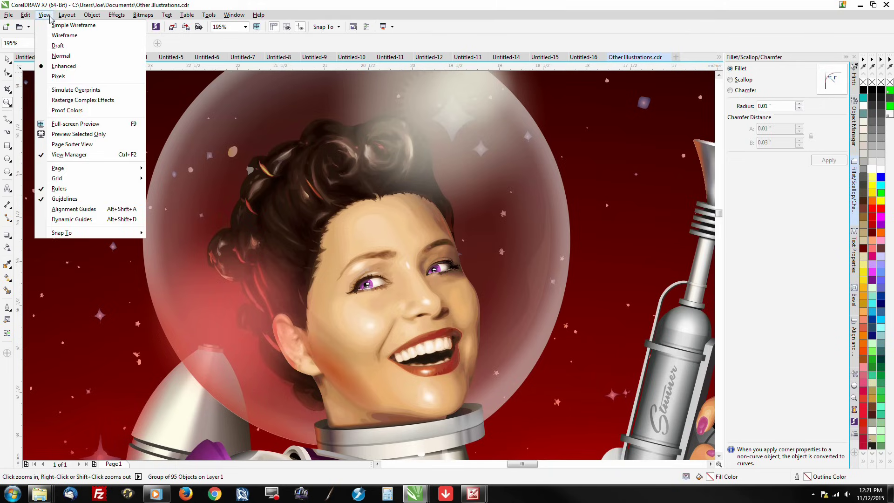
{"action": "left_click", "coordinate": [58, 35]}
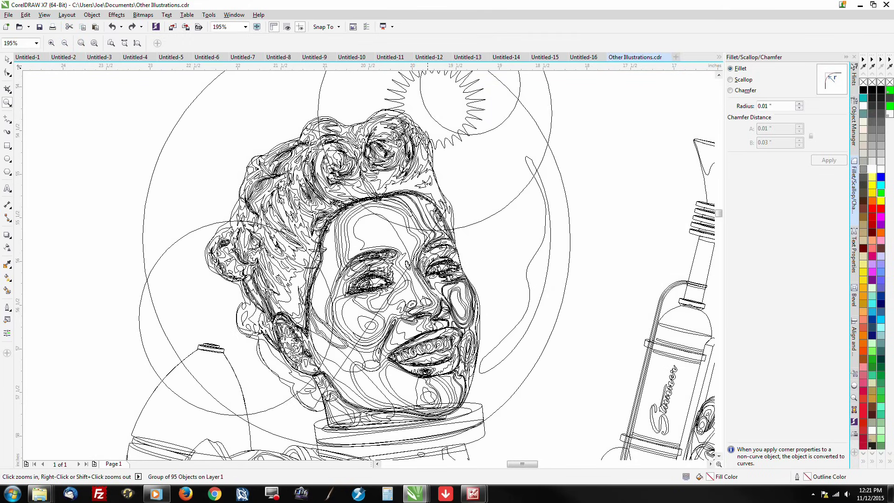
{"action": "left_click", "coordinate": [44, 14]}
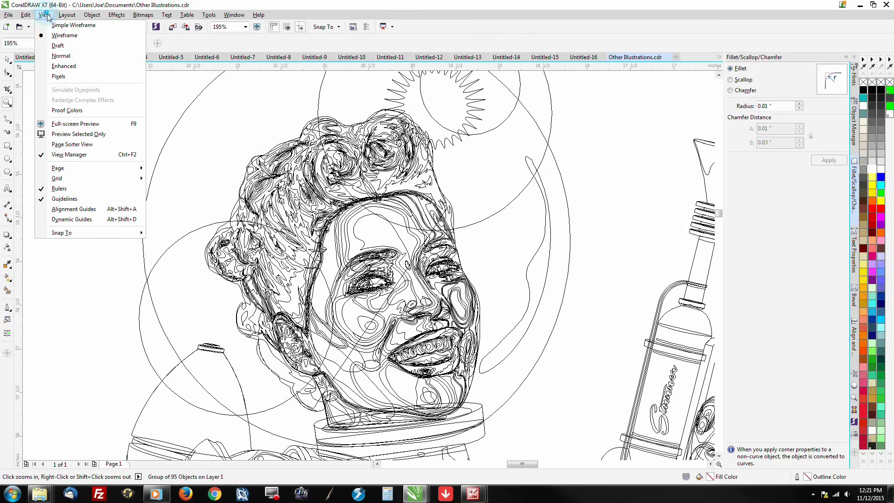
{"action": "left_click", "coordinate": [62, 66]}
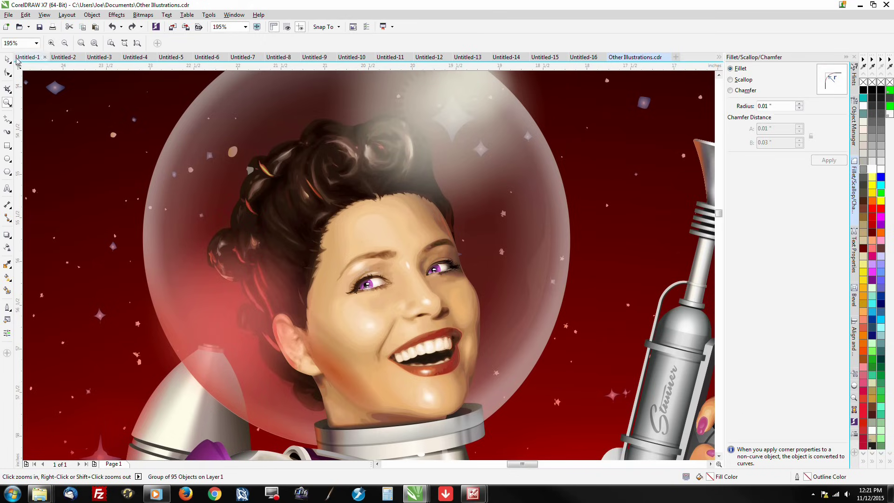
Select the woman's face group within the Blast Off Betty artwork and place a copy in the empty area left of the poster.
{"action": "left_click", "coordinate": [8, 58]}
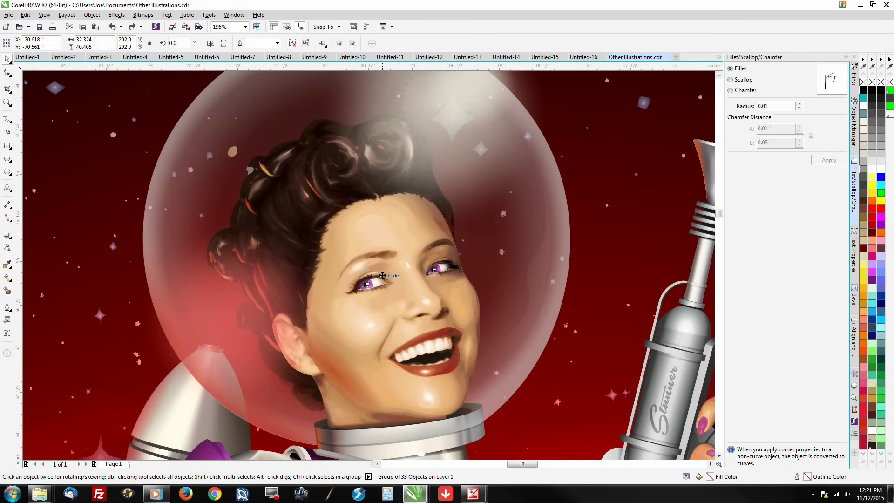
{"action": "scroll", "coordinate": [382, 275], "scroll_direction": "down", "scroll_amount": 3}
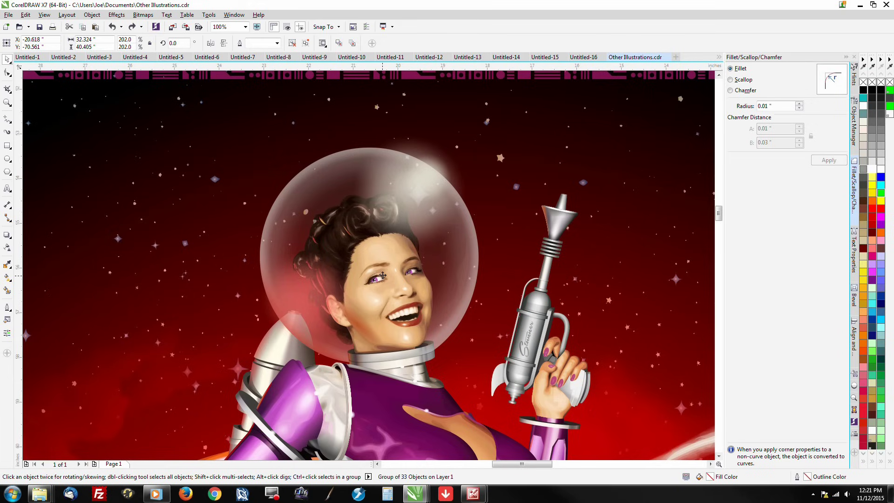
{"action": "left_click", "coordinate": [382, 275], "text": "ctrl"}
{"action": "left_click", "coordinate": [382, 276], "text": "ctrl"}
{"action": "left_click", "coordinate": [382, 275], "text": "ctrl"}
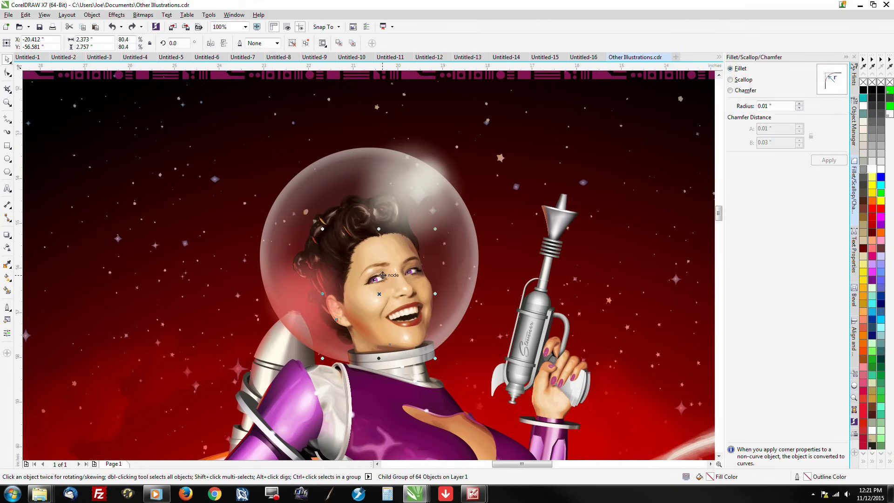
{"action": "left_click", "coordinate": [382, 275], "text": "ctrl"}
{"action": "scroll", "coordinate": [454, 260], "scroll_direction": "down", "scroll_amount": 2}
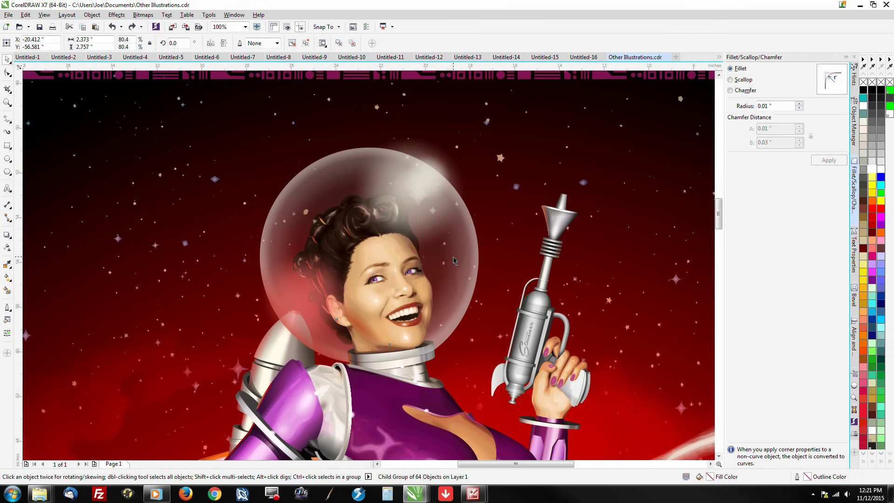
{"action": "left_click", "coordinate": [432, 272]}
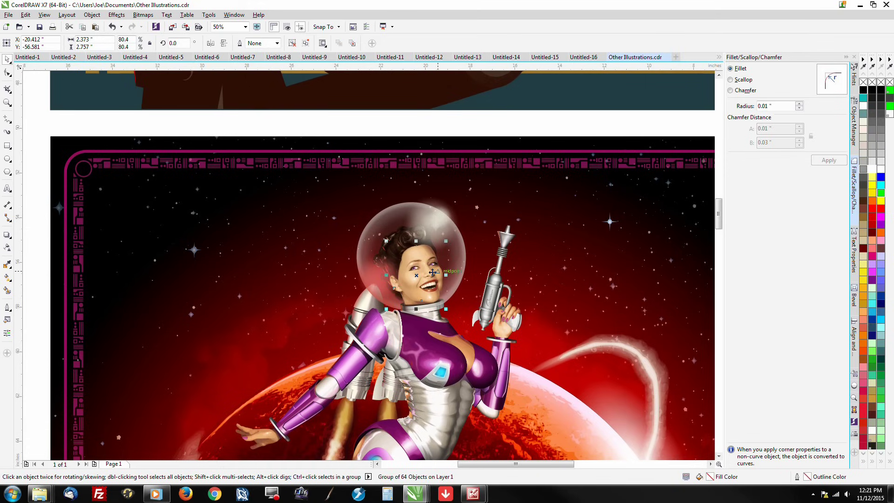
{"action": "scroll", "coordinate": [432, 272], "scroll_direction": "down", "scroll_amount": 2}
{"action": "left_click_drag", "start_coordinate": [432, 272], "coordinate": [132, 305]}
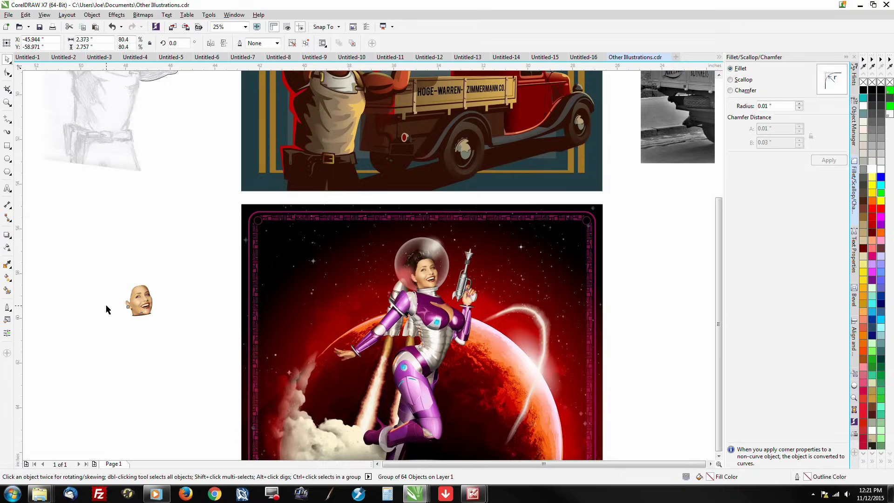
Ungroup the copied face and select the main skin group that covers its cheeks and forehead.
{"action": "scroll", "coordinate": [110, 310], "scroll_direction": "up", "scroll_amount": 2}
{"action": "scroll", "coordinate": [131, 309], "scroll_direction": "up", "scroll_amount": 1}
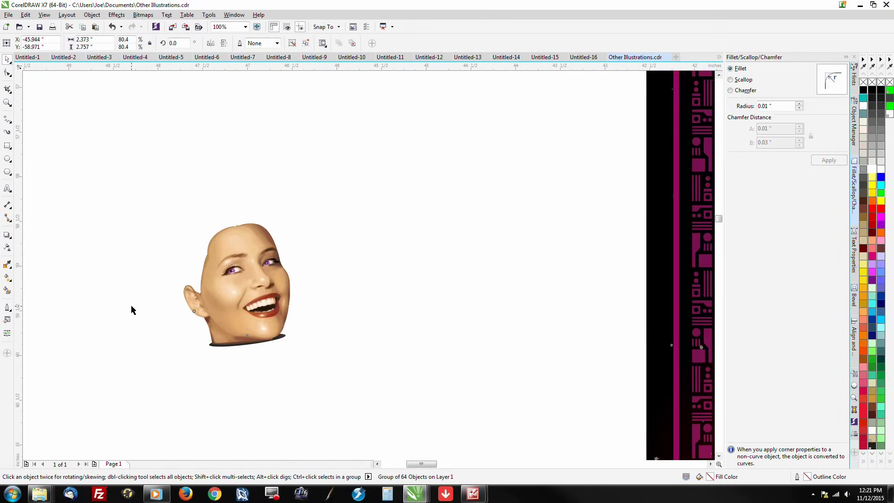
{"action": "left_click", "coordinate": [148, 336]}
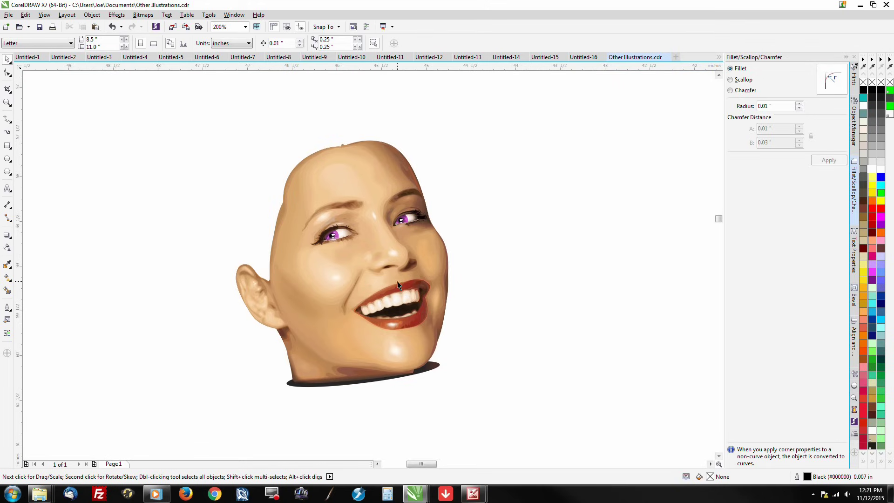
{"action": "left_click", "coordinate": [340, 275]}
{"action": "right_click", "coordinate": [340, 275]}
{"action": "left_click", "coordinate": [382, 73]}
{"action": "left_click", "coordinate": [328, 279]}
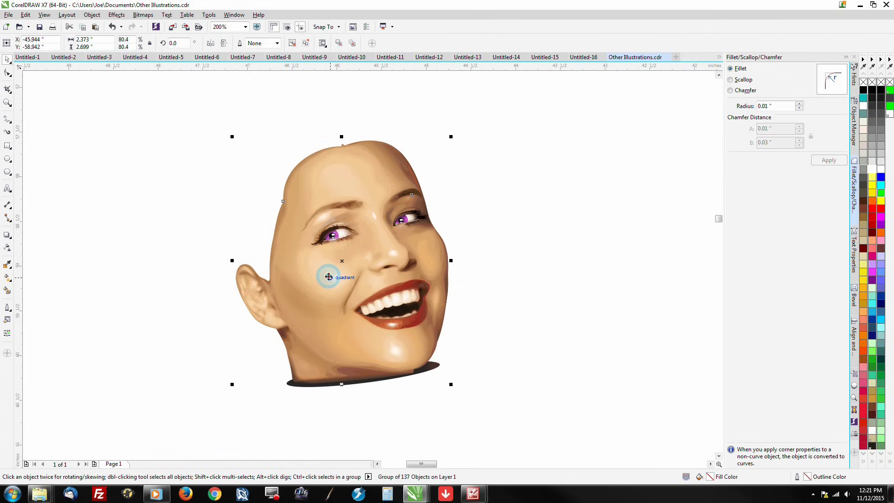
Undo the trial move of the main skin group, ungroup all of its nested objects, and clear the selection.
{"action": "left_click_drag", "start_coordinate": [327, 283], "coordinate": [262, 285]}
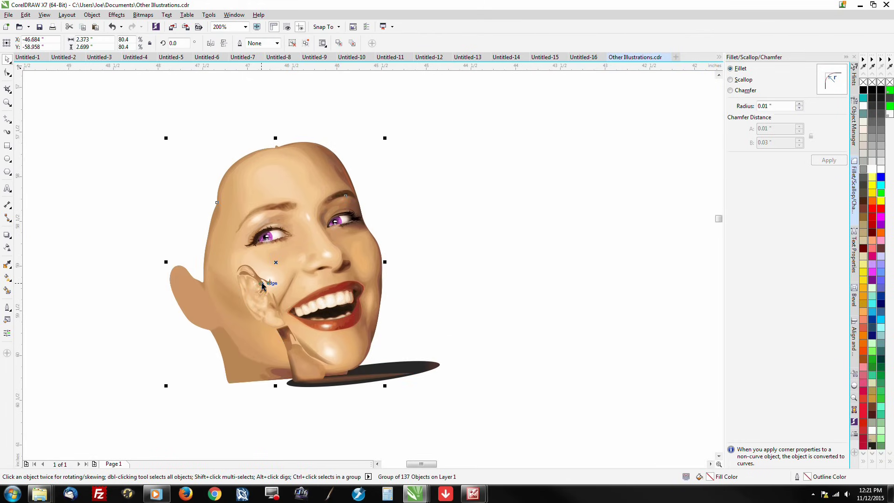
{"action": "key", "text": "ctrl+z"}
{"action": "right_click", "coordinate": [316, 275]}
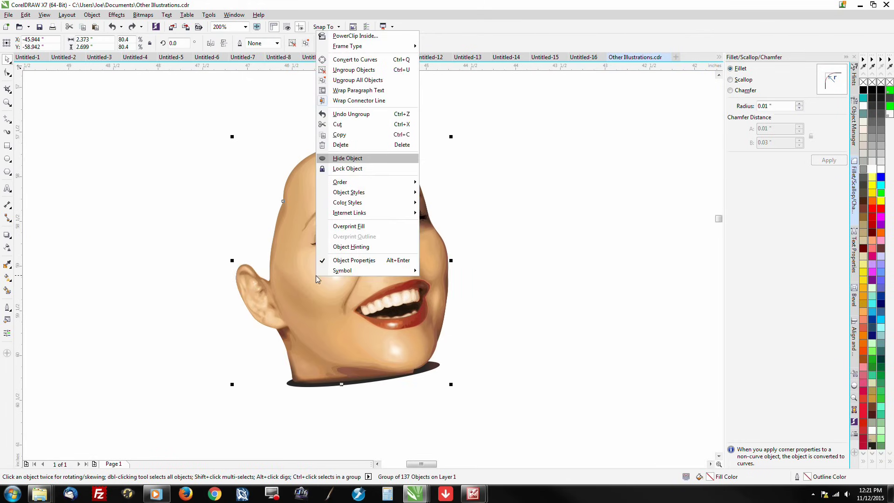
{"action": "left_click", "coordinate": [363, 78]}
{"action": "left_click", "coordinate": [528, 305]}
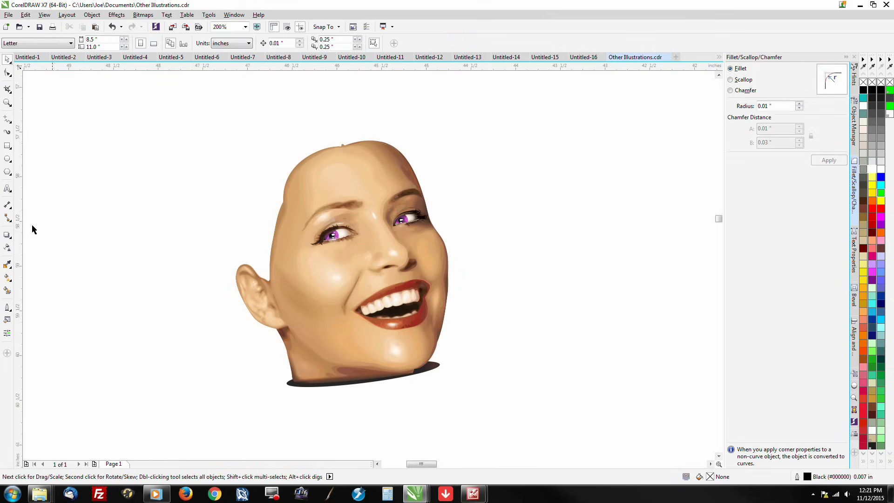
Draw a background rectangle about 5.97 by 3.76 inches around the copied face and fill it with duranodic brown.
{"action": "left_click", "coordinate": [8, 146]}
{"action": "left_click_drag", "start_coordinate": [98, 94], "coordinate": [631, 429]}
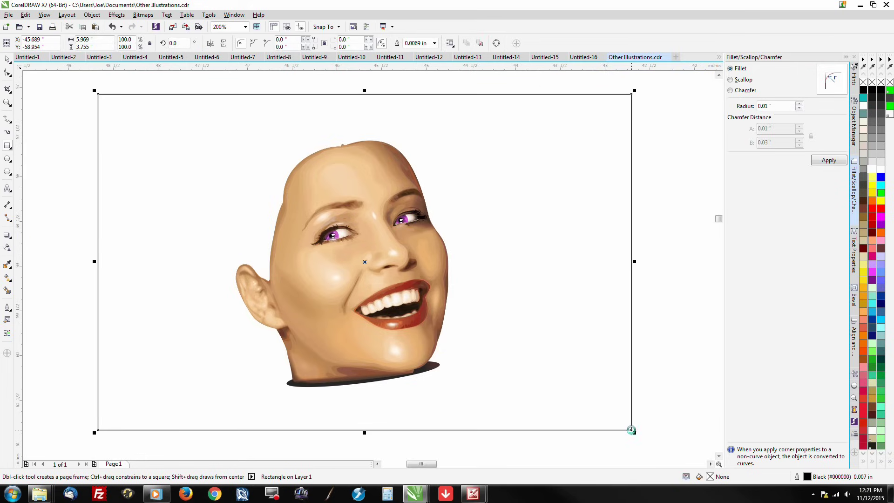
{"action": "left_click", "coordinate": [864, 193]}
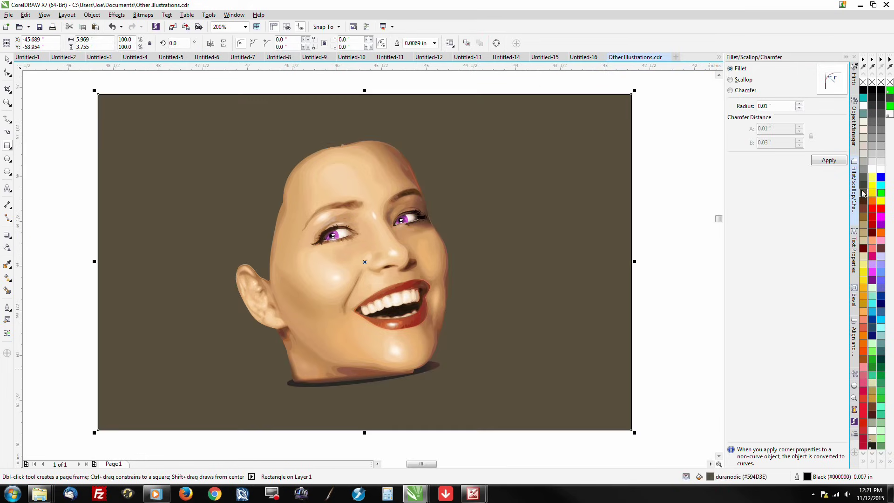
Lock the brown background rectangle so it stays fixed while the face shapes are handled.
{"action": "left_click", "coordinate": [8, 59]}
{"action": "right_click", "coordinate": [116, 152]}
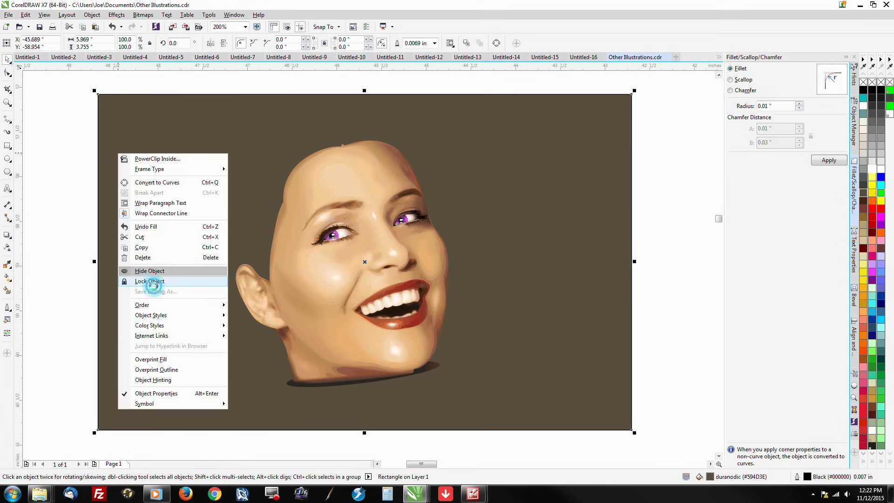
{"action": "left_click", "coordinate": [149, 281]}
{"action": "left_click", "coordinate": [67, 277]}
Move the large skin-tone shape spanning forehead, nose and cheek onto the brown background beside the face, and undo the move.
{"action": "left_click", "coordinate": [333, 278]}
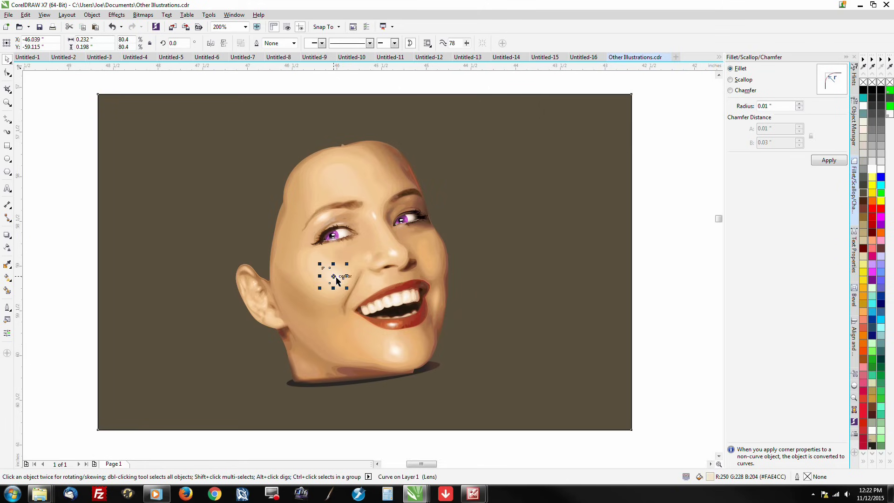
{"action": "left_click", "coordinate": [116, 284]}
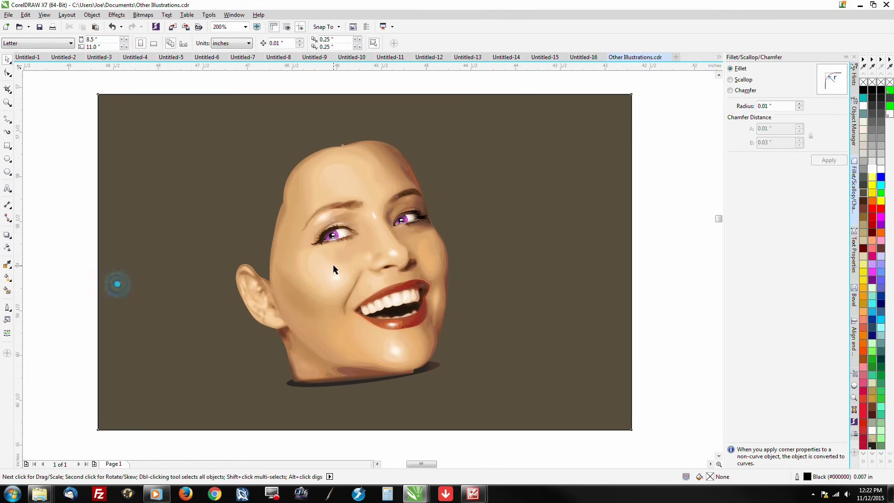
{"action": "scroll", "coordinate": [334, 264], "scroll_direction": "up", "scroll_amount": 2}
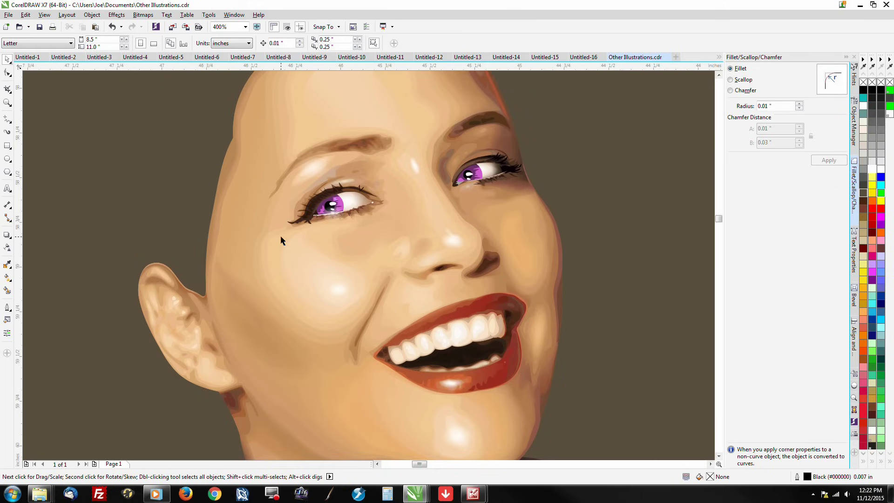
{"action": "left_click", "coordinate": [275, 292]}
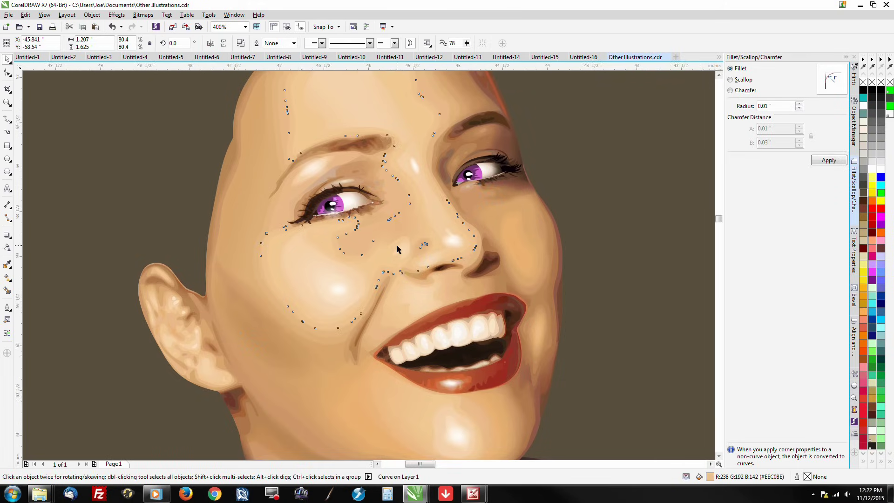
{"action": "scroll", "coordinate": [397, 238], "scroll_direction": "down", "scroll_amount": 1}
{"action": "left_click_drag", "start_coordinate": [381, 215], "coordinate": [195, 229]}
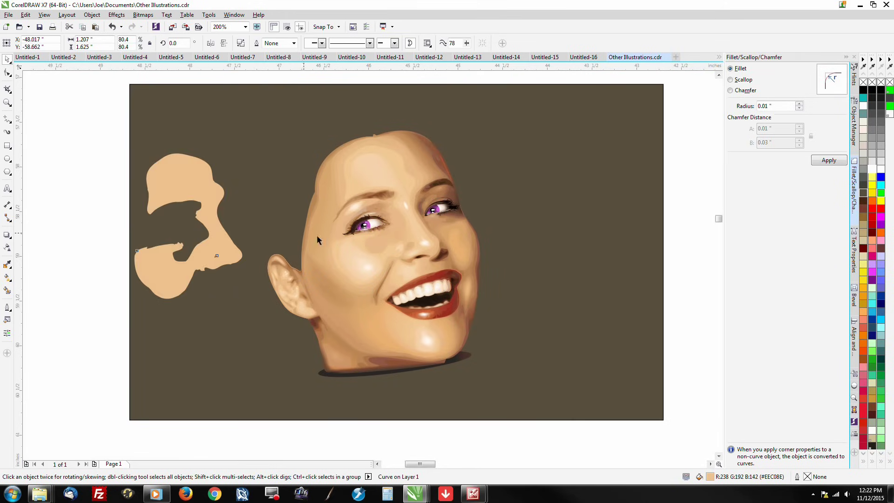
{"action": "key", "text": "ctrl+z"}
Move the translucent cheek highlight shape off the face onto the brown background above the ear.
{"action": "scroll", "coordinate": [357, 264], "scroll_direction": "up", "scroll_amount": 1}
{"action": "left_click_drag", "start_coordinate": [351, 267], "coordinate": [138, 214]}
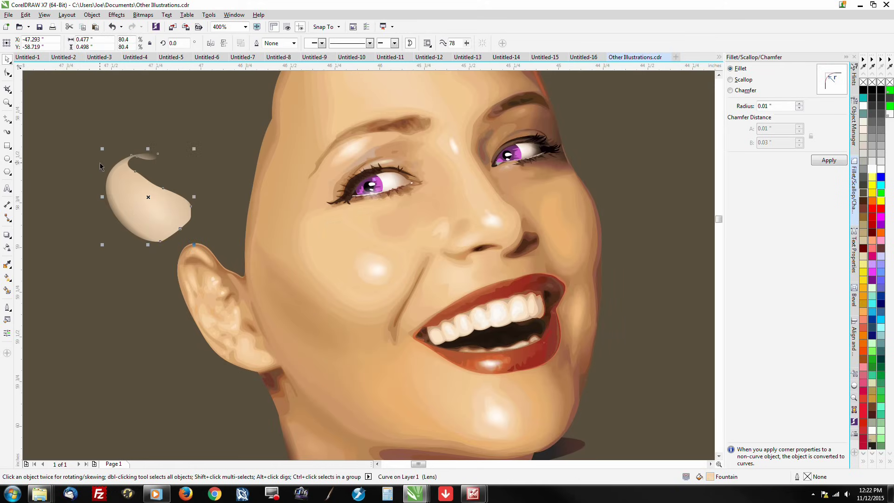
{"action": "key", "text": "ctrl+z"}
{"action": "left_click_drag", "start_coordinate": [336, 252], "coordinate": [83, 201]}
{"action": "scroll", "coordinate": [66, 176], "scroll_direction": "up", "scroll_amount": 1}
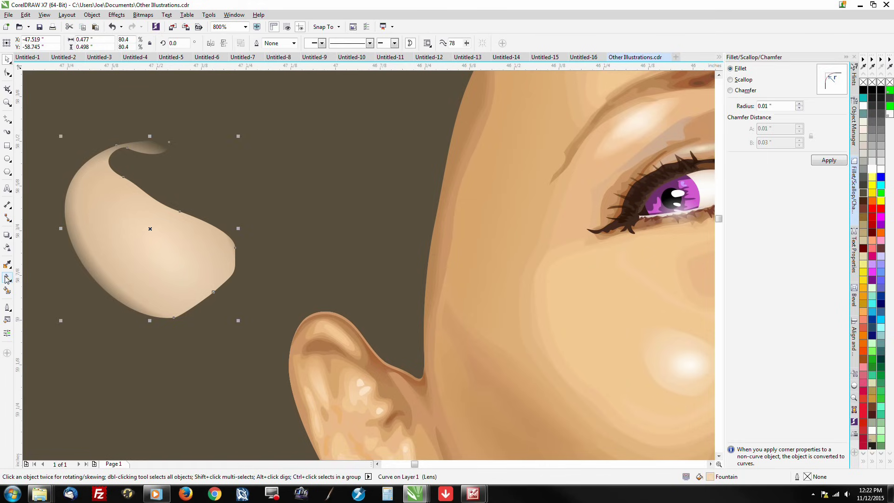
Shrink the elliptical fountain transparency on the cheek highlight shape and display its fountain fill handles.
{"action": "left_click", "coordinate": [6, 250]}
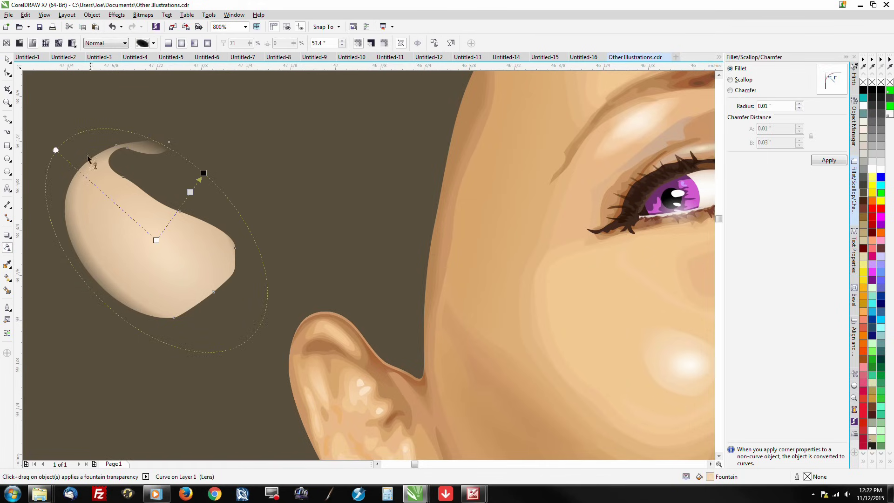
{"action": "left_click_drag", "start_coordinate": [56, 150], "coordinate": [72, 169]}
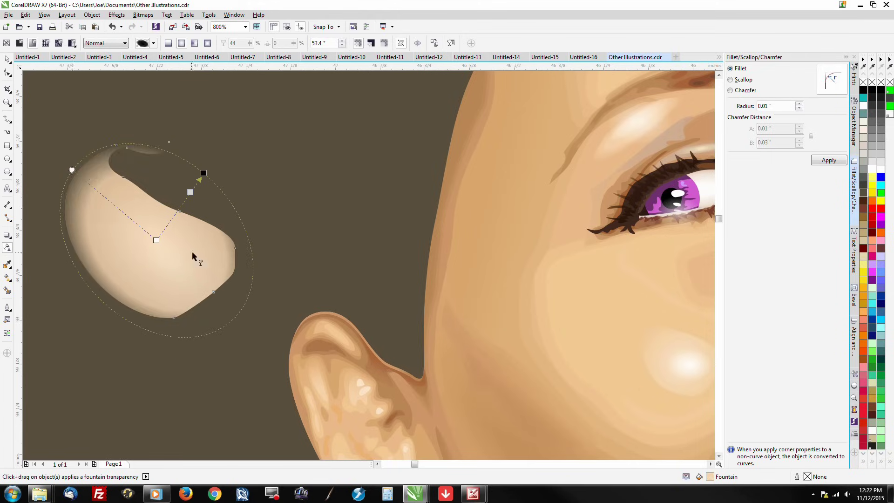
{"action": "left_click", "coordinate": [7, 278]}
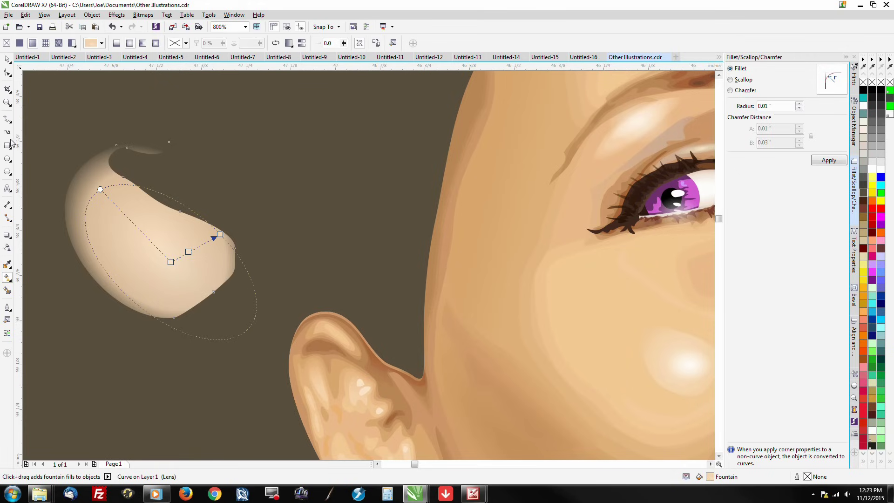
{"action": "left_click", "coordinate": [20, 56]}
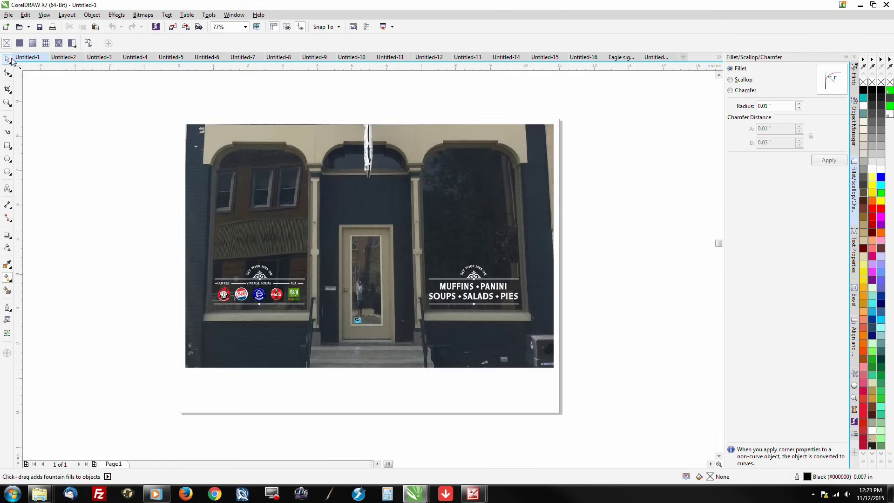
{"action": "left_click", "coordinate": [719, 57]}
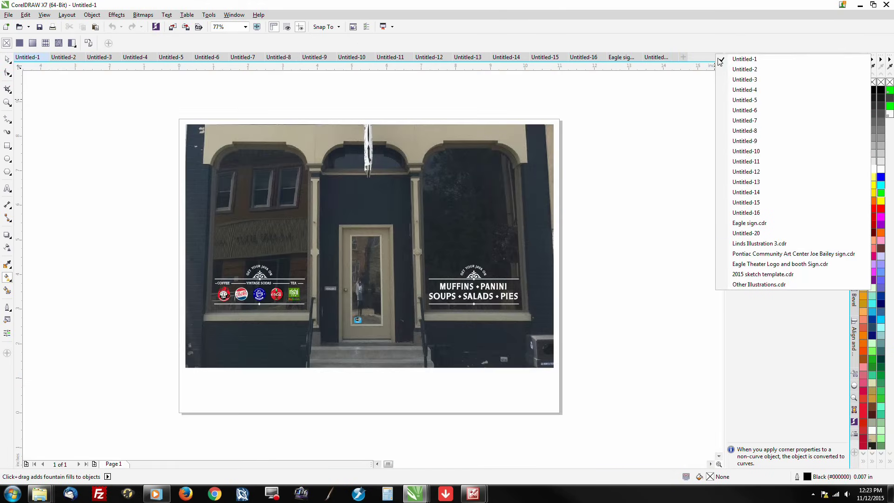
{"action": "left_click", "coordinate": [745, 284]}
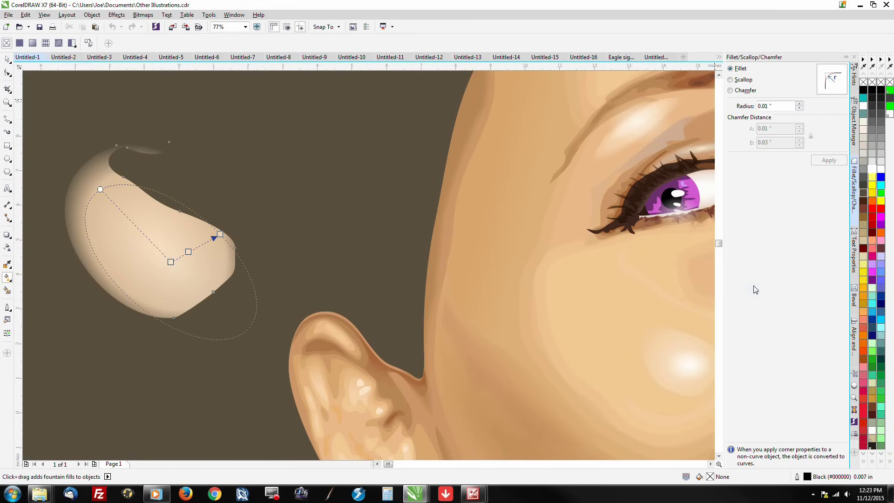
Undo the transparency changes and the move of the highlight shape to put it back on the cheek.
{"action": "left_click", "coordinate": [7, 60]}
{"action": "key", "text": "ctrl+z"}
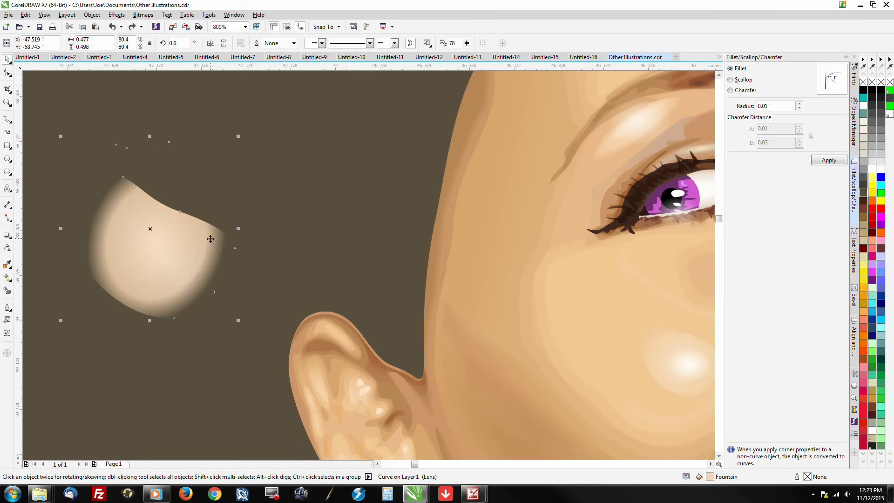
{"action": "scroll", "coordinate": [156, 230], "scroll_direction": "down", "scroll_amount": 1}
{"action": "key", "text": "ctrl+z"}
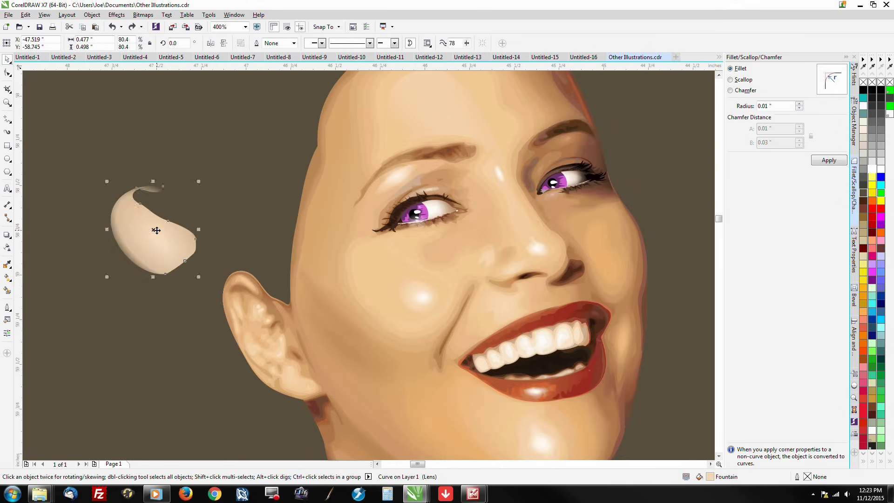
{"action": "scroll", "coordinate": [413, 302], "scroll_direction": "up", "scroll_amount": 1}
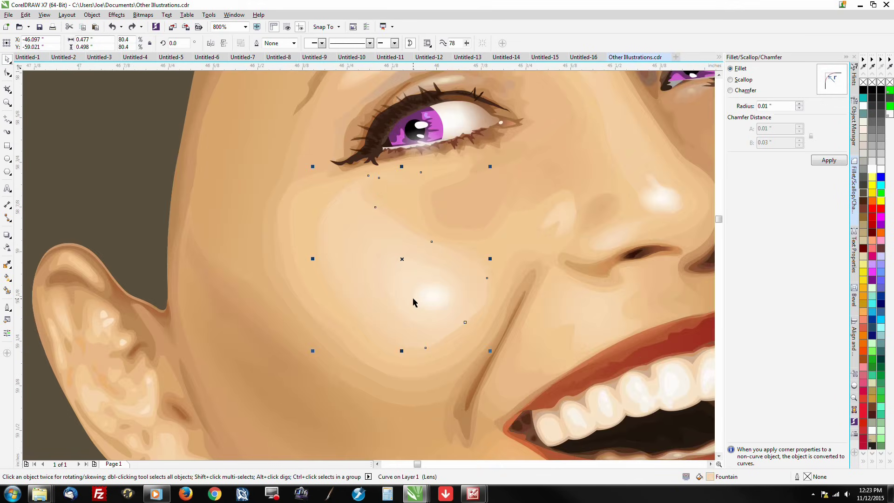
Try shifting the center of the cheek highlight's elliptical transparency and undo the change.
{"action": "left_click", "coordinate": [7, 250]}
{"action": "mouse_move", "coordinate": [405, 271]}
{"action": "left_mouse_down"}
{"action": "mouse_move", "coordinate": [329, 278]}
{"action": "mouse_move", "coordinate": [390, 265]}
{"action": "left_mouse_up"}
{"action": "key", "text": "ctrl+z"}
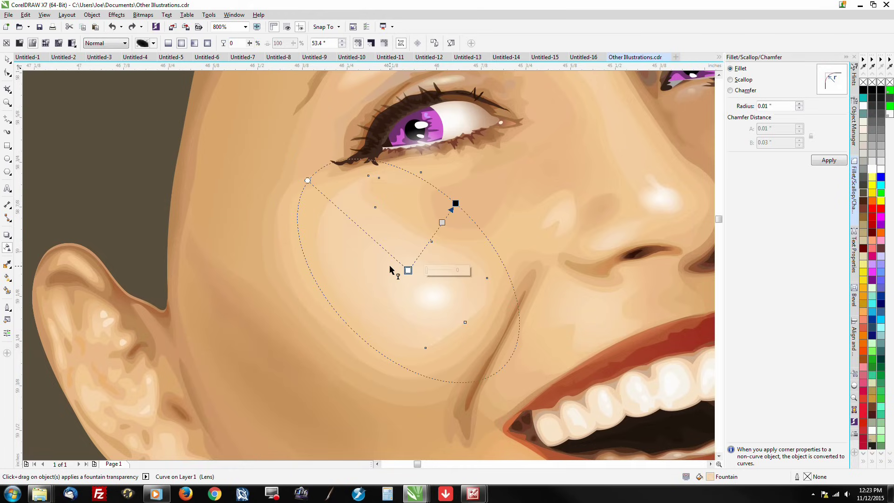
Set the outer color node of the cheek highlight's fountain fill to 100% transparency, undo it, and deselect the shape.
{"action": "left_click", "coordinate": [7, 277]}
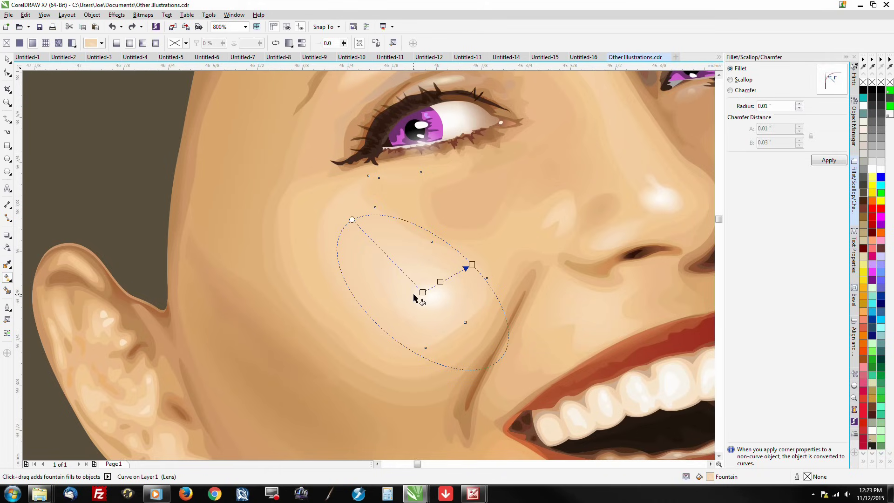
{"action": "left_click", "coordinate": [472, 264]}
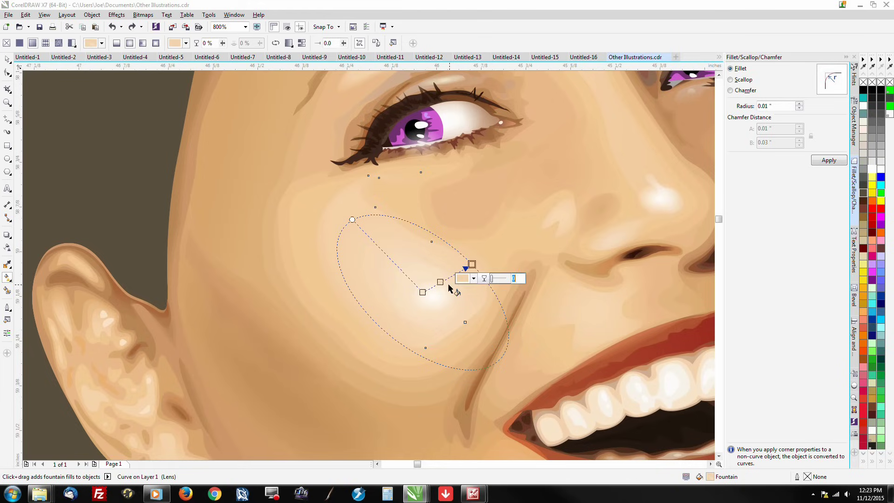
{"action": "mouse_move", "coordinate": [471, 264]}
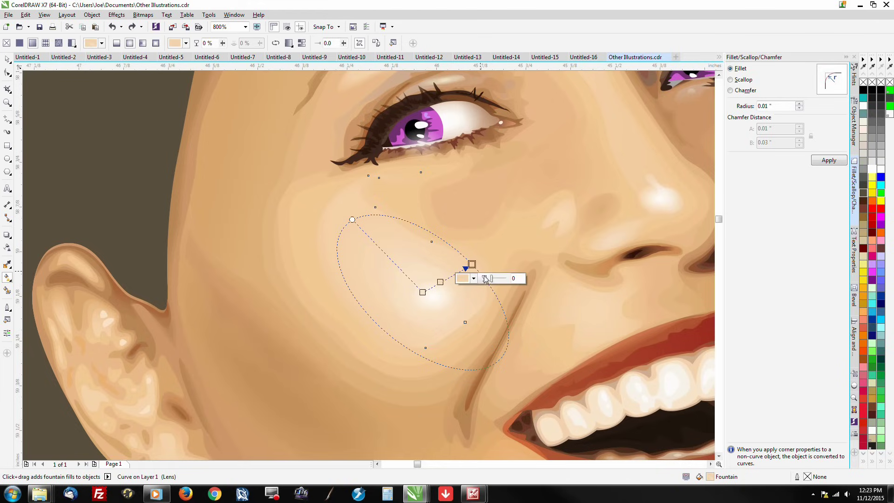
{"action": "left_click_drag", "start_coordinate": [490, 283], "coordinate": [531, 278]}
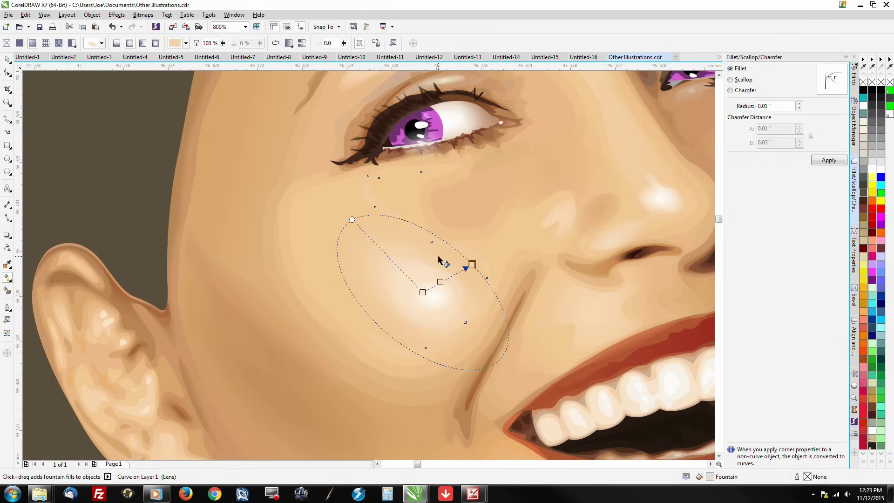
{"action": "left_click", "coordinate": [7, 60]}
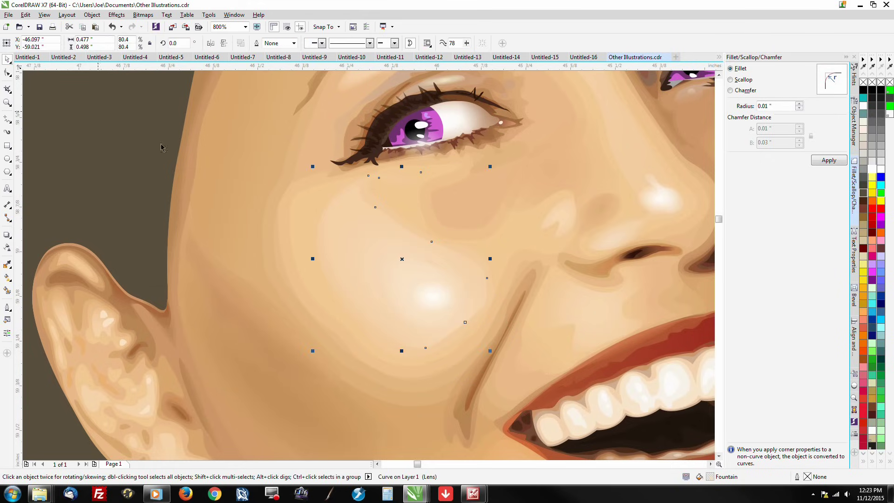
{"action": "scroll", "coordinate": [406, 240], "scroll_direction": "down", "scroll_amount": 1}
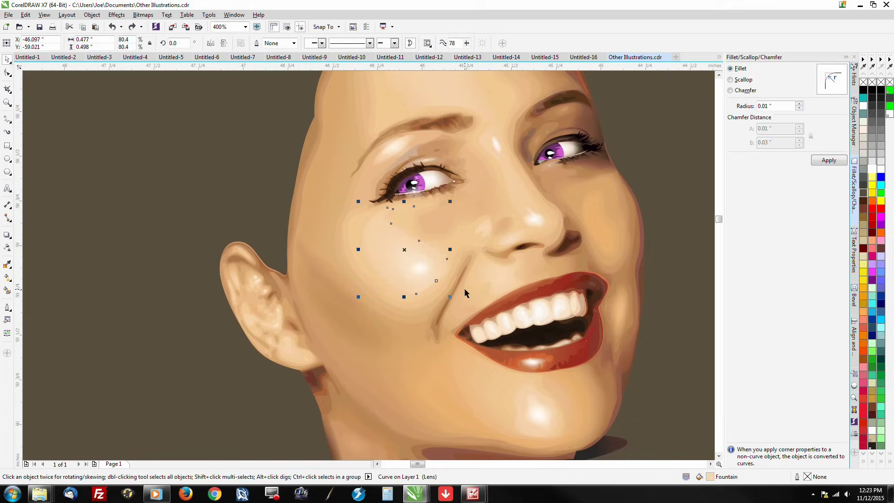
{"action": "left_click", "coordinate": [227, 186]}
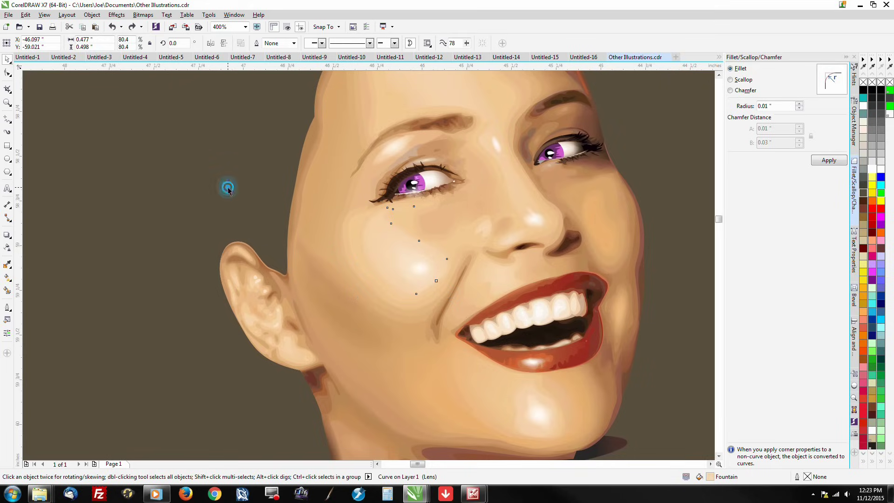
Draw a rectangle about 0.81 by 0.70 inches on the empty brown background and fill it with Fire Red.
{"action": "left_click", "coordinate": [7, 145]}
{"action": "scroll", "coordinate": [298, 256], "scroll_direction": "down", "scroll_amount": 1}
{"action": "scroll", "coordinate": [135, 154], "scroll_direction": "up", "scroll_amount": 2}
{"action": "left_click_drag", "start_coordinate": [109, 125], "coordinate": [400, 374]}
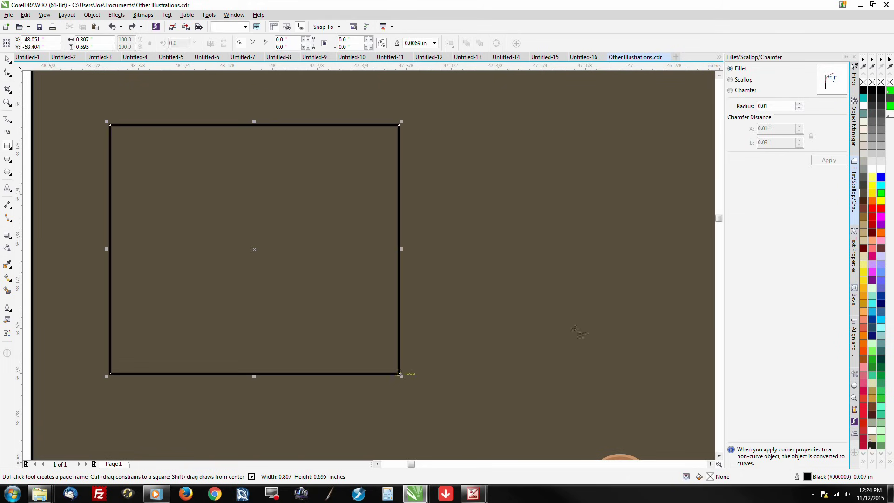
{"action": "left_click", "coordinate": [872, 217]}
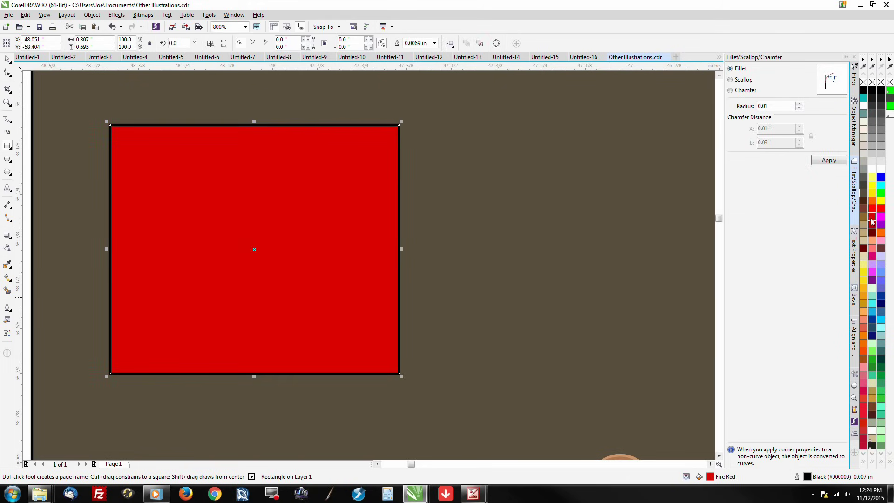
Apply a linear fountain transparency to the red rectangle, fading diagonally toward its upper-right corner at about 47°, and activate the Interactive Fill tool.
{"action": "left_click", "coordinate": [7, 248]}
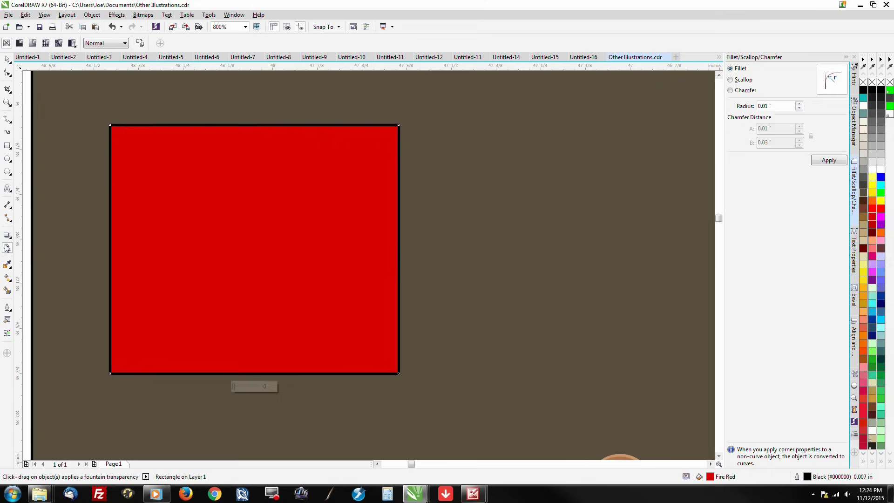
{"action": "left_click_drag", "start_coordinate": [186, 314], "coordinate": [358, 156]}
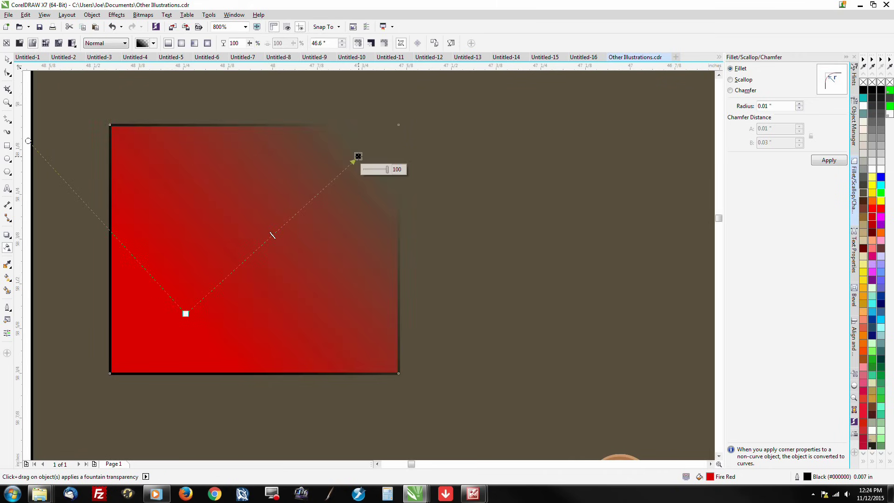
{"action": "left_click", "coordinate": [7, 280]}
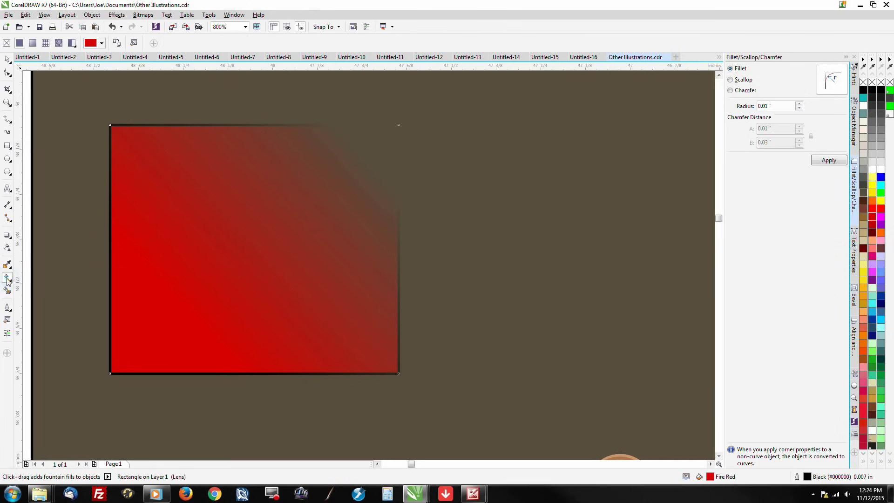
Apply a vertical linear fountain fill to the rectangle from red to white, and set its lower white node to 100% transparency.
{"action": "left_click_drag", "start_coordinate": [232, 161], "coordinate": [238, 365]}
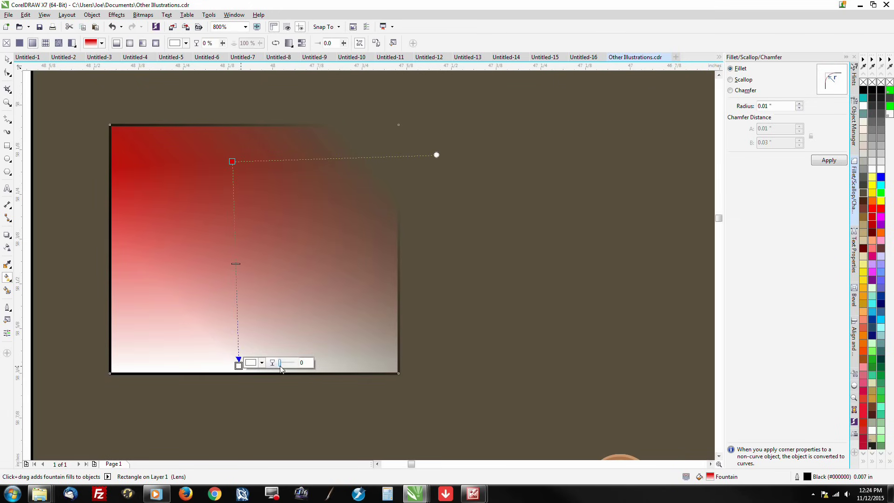
{"action": "left_click_drag", "start_coordinate": [280, 363], "coordinate": [298, 365]}
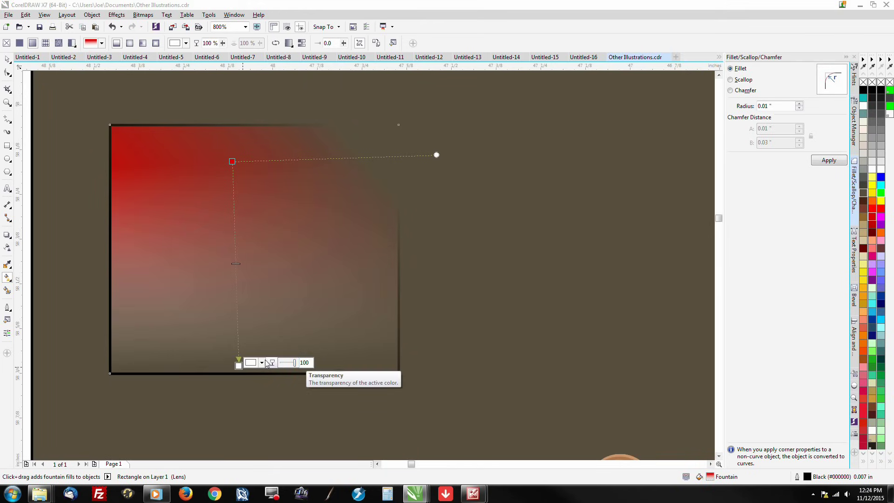
{"action": "left_click_drag", "start_coordinate": [237, 365], "coordinate": [235, 370]}
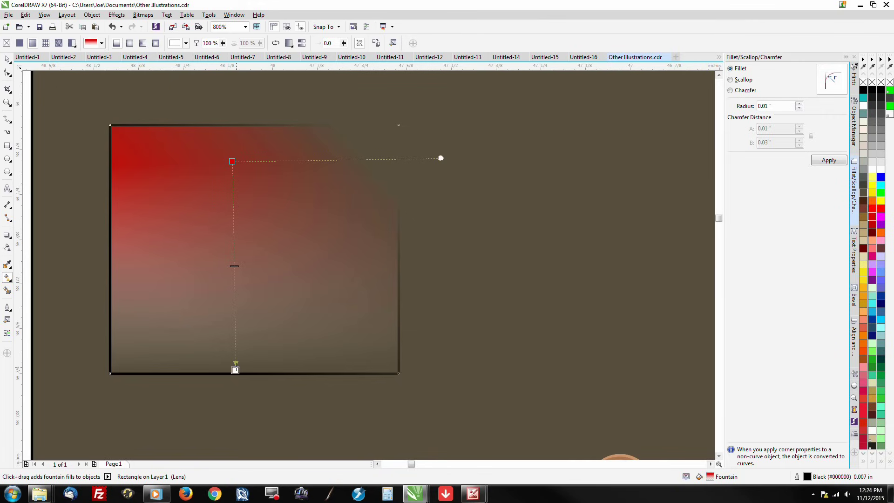
{"action": "left_click", "coordinate": [236, 369]}
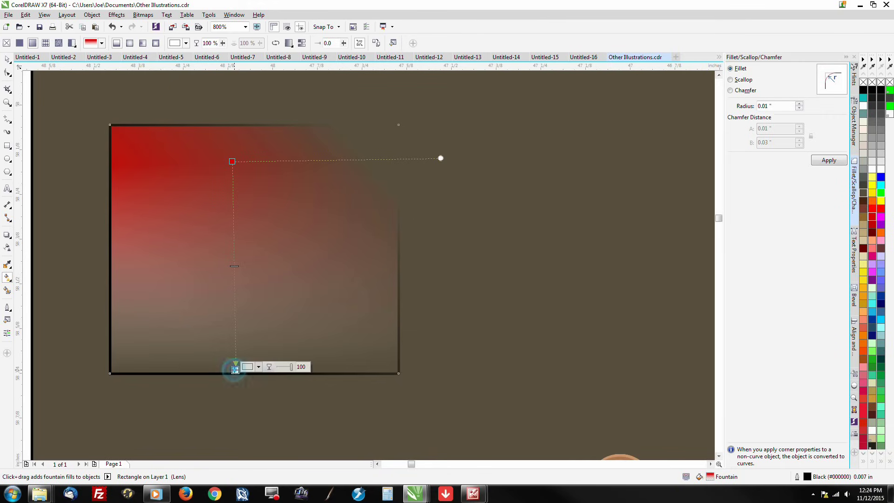
{"action": "left_click", "coordinate": [258, 367]}
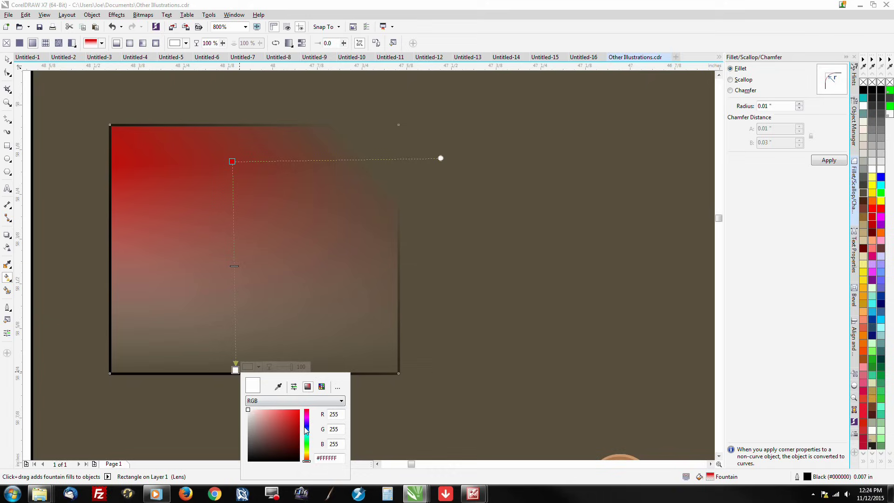
{"action": "left_click", "coordinate": [307, 427]}
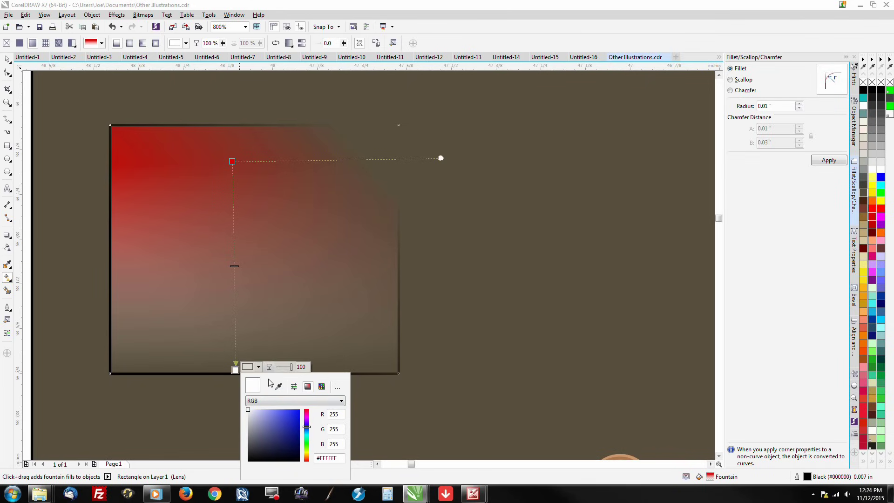
{"action": "key", "text": "Escape"}
{"action": "left_click_drag", "start_coordinate": [718, 219], "coordinate": [718, 220]}
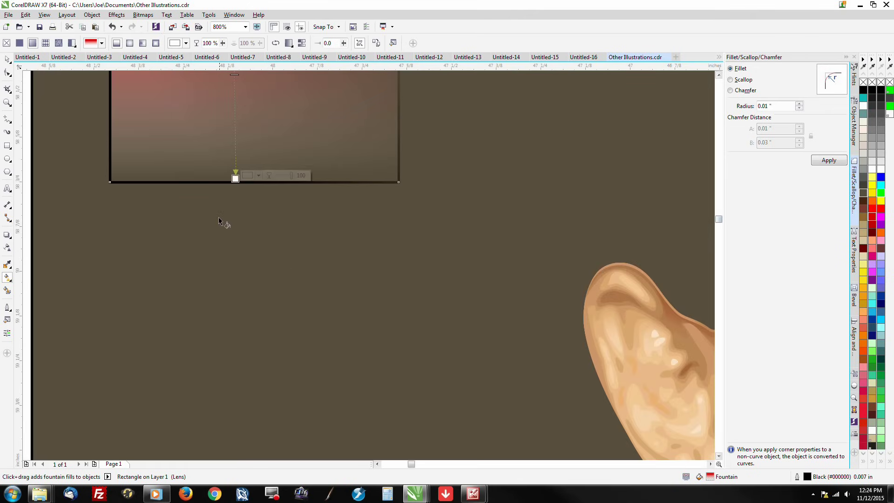
{"action": "left_click", "coordinate": [258, 176]}
{"action": "left_click", "coordinate": [307, 236]}
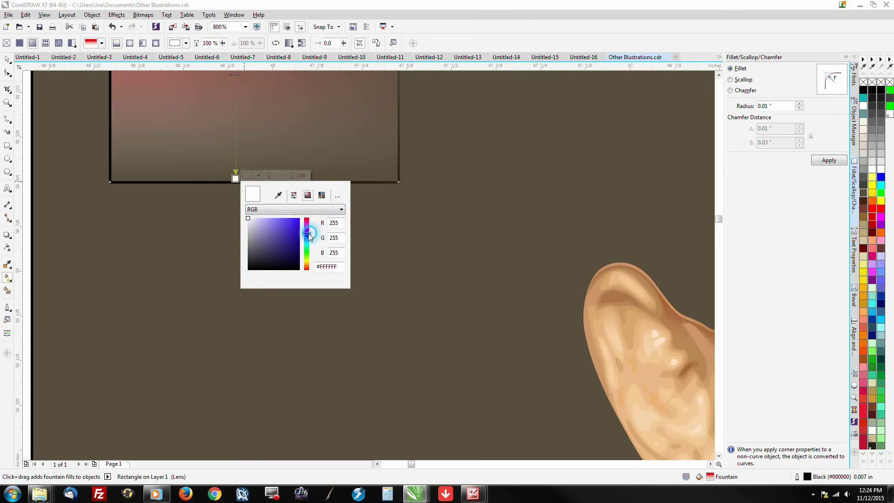
{"action": "key", "text": "Escape"}
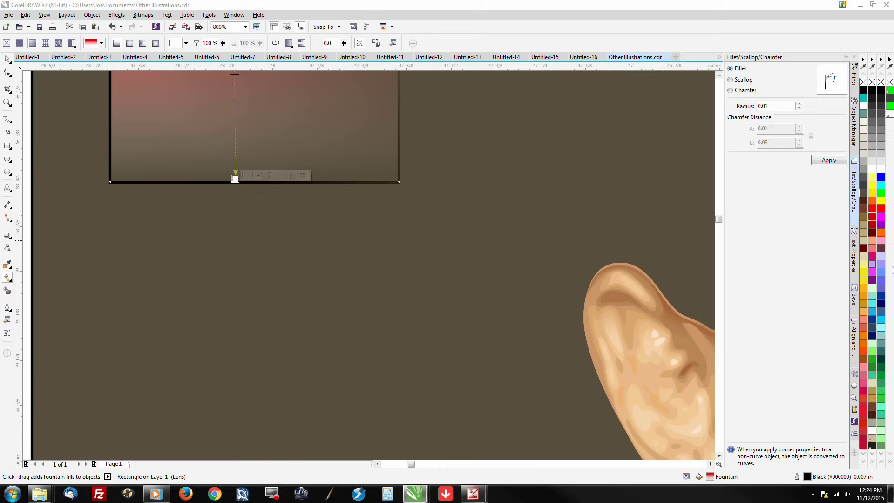
Recolor the fountain fill's lower node blue at 100% transparency and move it slightly up from the rectangle's lower edge.
{"action": "left_click", "coordinate": [880, 177]}
{"action": "scroll", "coordinate": [364, 368], "scroll_direction": "down", "scroll_amount": 2}
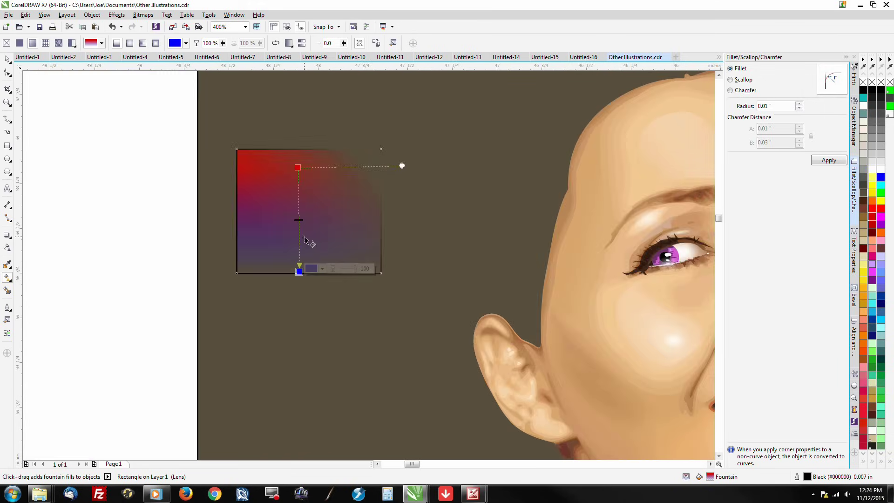
{"action": "scroll", "coordinate": [308, 239], "scroll_direction": "up", "scroll_amount": 2}
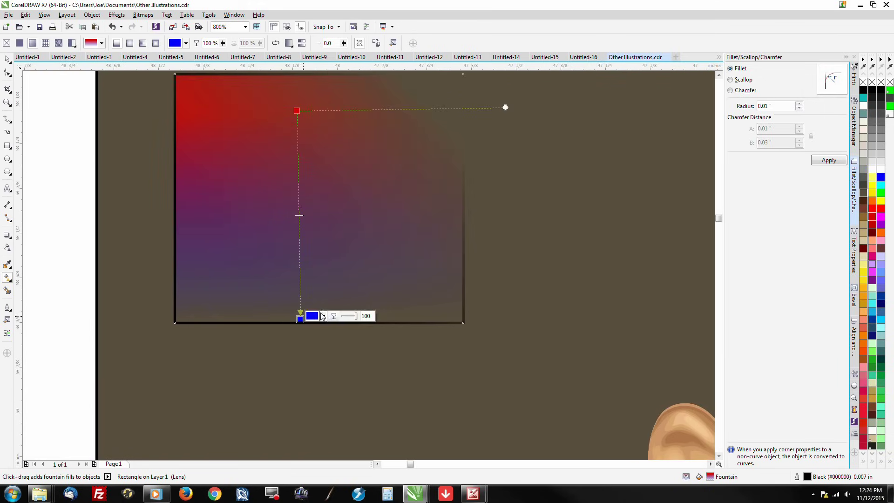
{"action": "left_click_drag", "start_coordinate": [357, 317], "coordinate": [374, 317]}
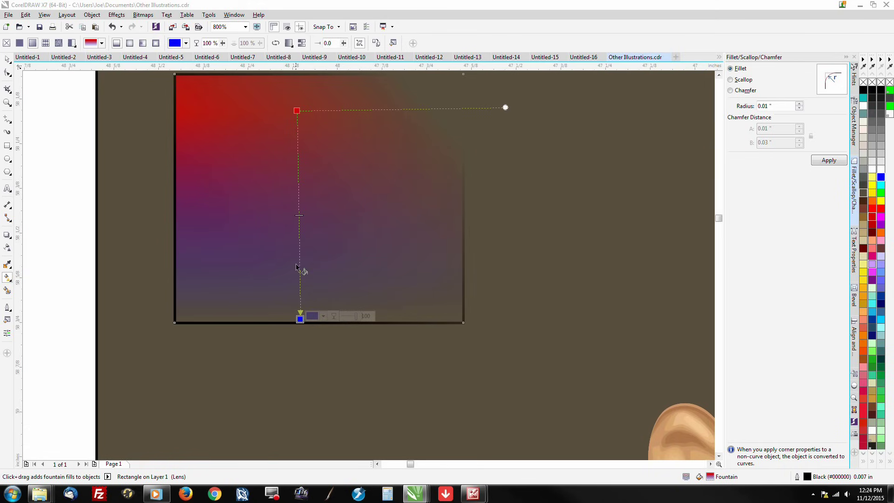
{"action": "mouse_move", "coordinate": [300, 319]}
{"action": "left_mouse_down"}
{"action": "mouse_move", "coordinate": [278, 313]}
{"action": "mouse_move", "coordinate": [303, 277]}
{"action": "mouse_move", "coordinate": [295, 304]}
{"action": "left_mouse_up"}
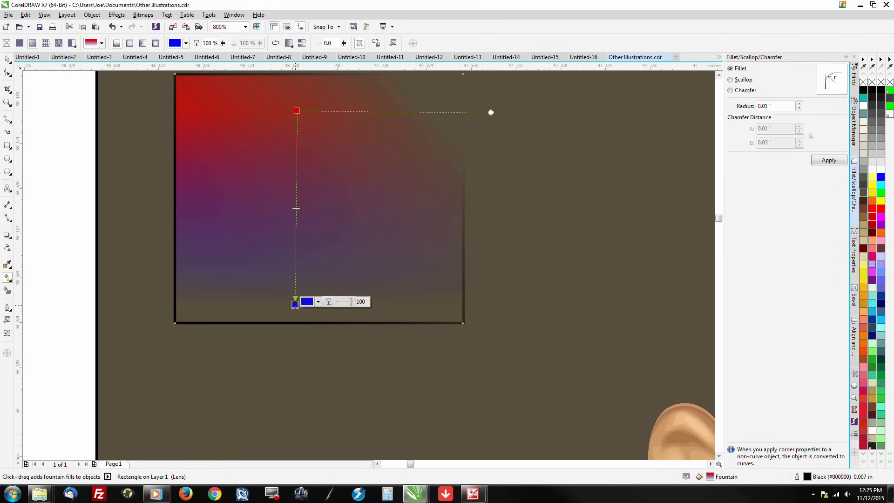
Redefine the rectangle's linear fountain transparency so it fades rightward across the shape at about 9.6°.
{"action": "left_click", "coordinate": [6, 59]}
{"action": "scroll", "coordinate": [123, 213], "scroll_direction": "down", "scroll_amount": 1}
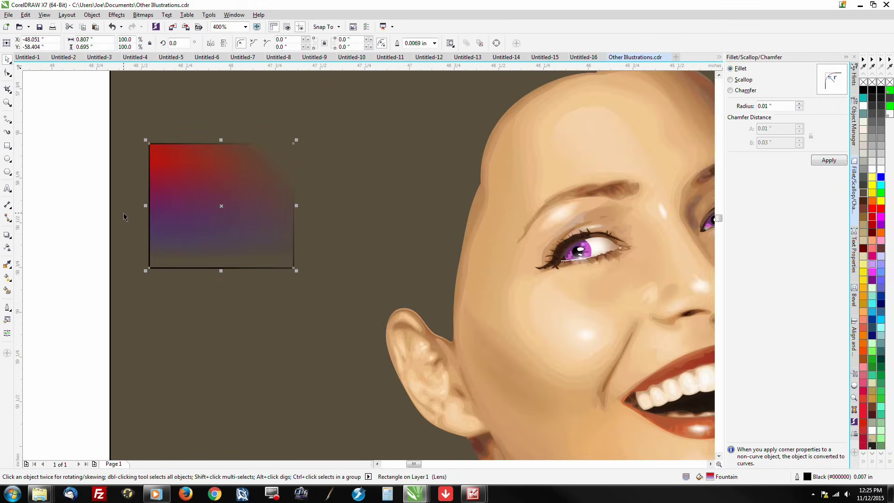
{"action": "left_click", "coordinate": [7, 248]}
{"action": "left_click_drag", "start_coordinate": [186, 238], "coordinate": [256, 227]}
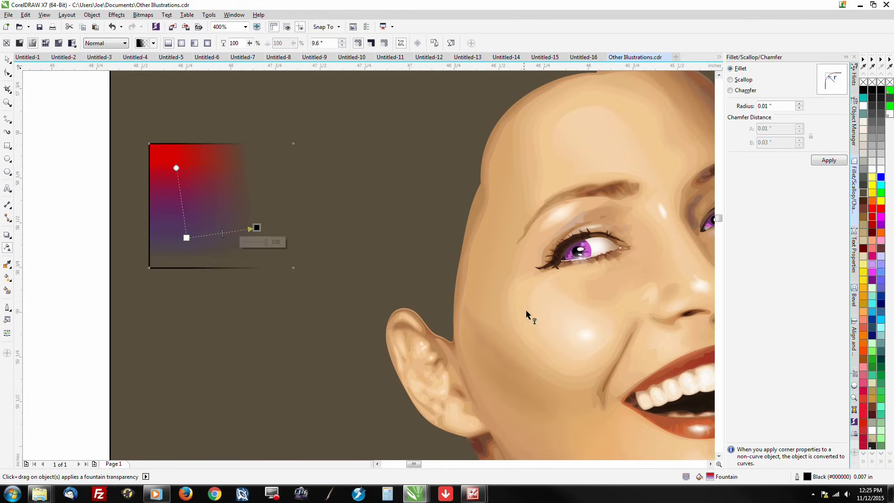
Delete the sample gradient rectangle from the brown background.
{"action": "left_click", "coordinate": [7, 59]}
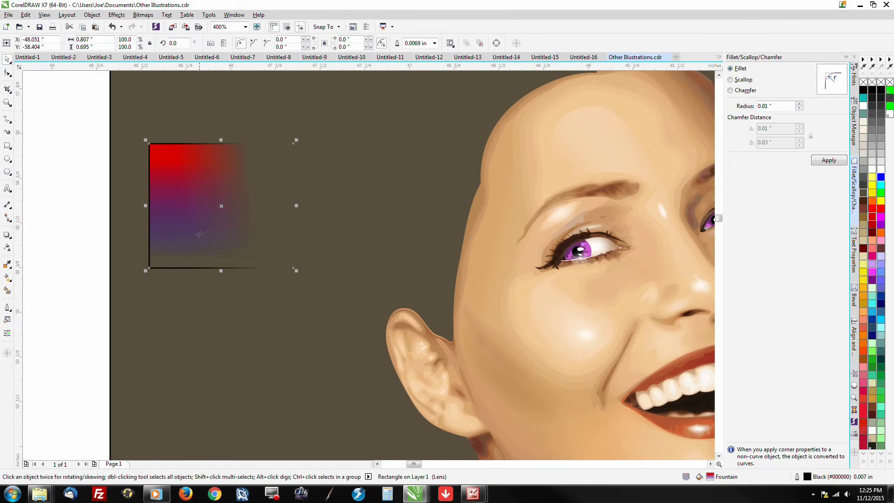
{"action": "scroll", "coordinate": [148, 292], "scroll_direction": "down", "scroll_amount": 1}
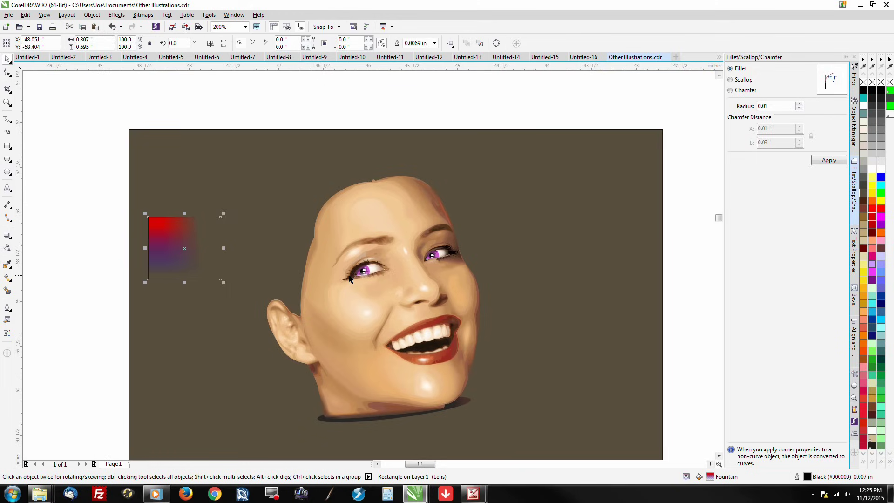
{"action": "key", "text": "Delete"}
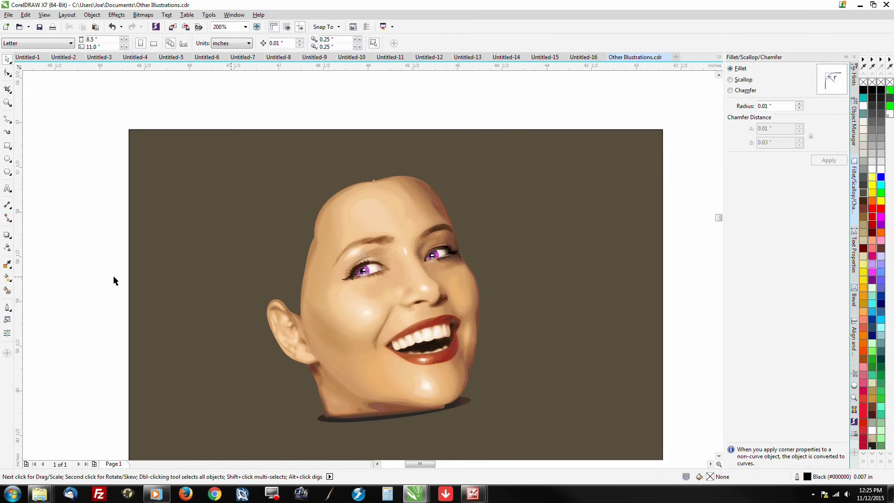
Switch to the Linds Illustration 3.cdr document and move the topmost portrait photo clear of the other images to copy it.
{"action": "left_click", "coordinate": [718, 59]}
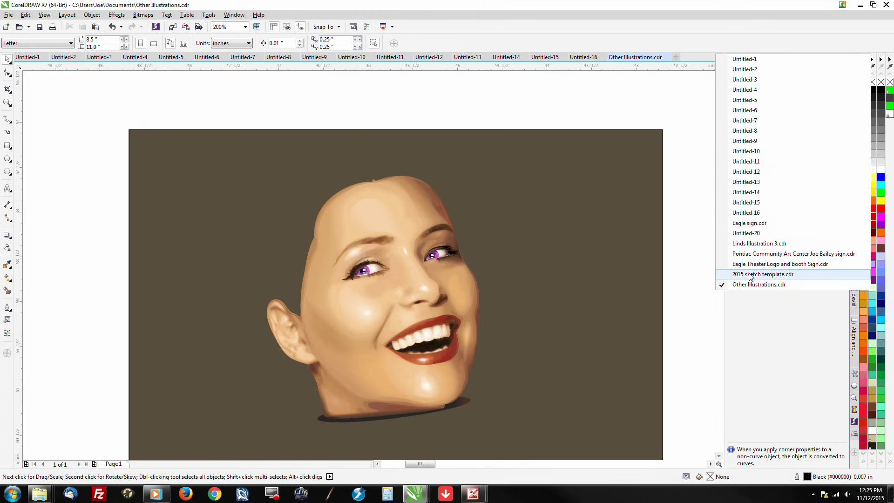
{"action": "left_click", "coordinate": [765, 244]}
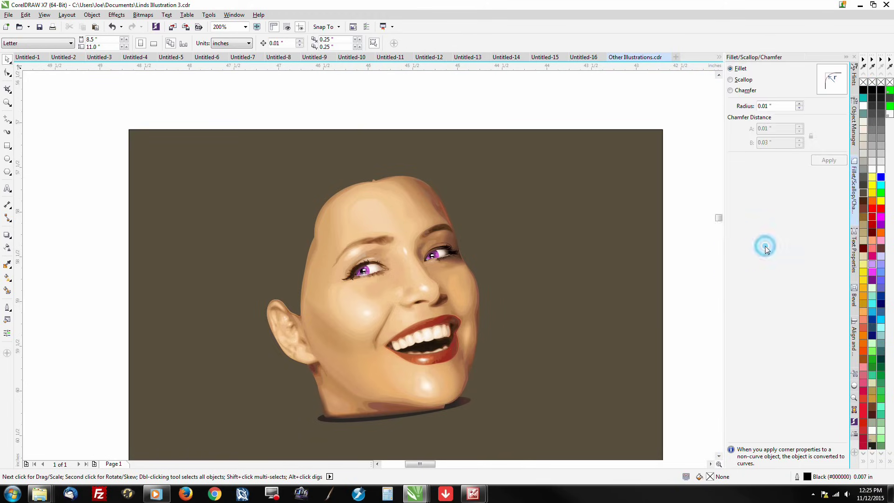
{"action": "scroll", "coordinate": [549, 300], "scroll_direction": "down", "scroll_amount": 4}
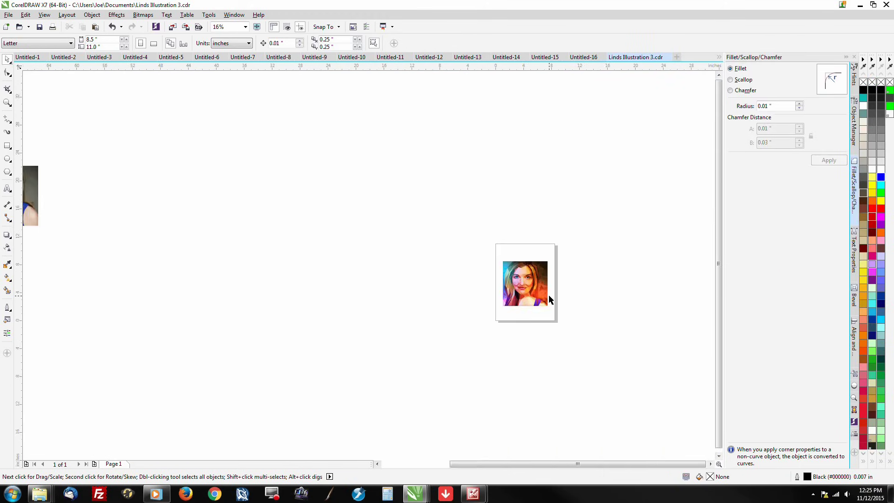
{"action": "scroll", "coordinate": [549, 301], "scroll_direction": "down", "scroll_amount": 2}
{"action": "left_click", "coordinate": [287, 251]}
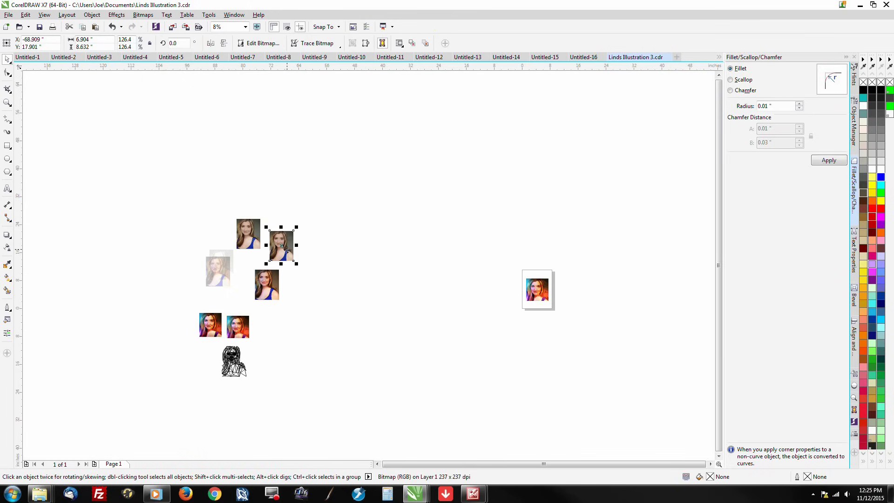
{"action": "left_click_drag", "start_coordinate": [265, 226], "coordinate": [340, 196]}
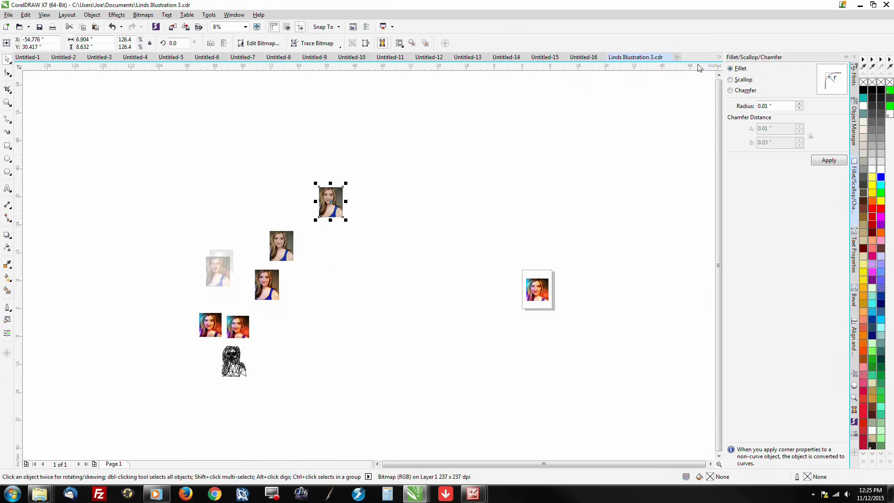
Paste the copied portrait photo into Other Illustrations.cdr and move it next to the small brown face artwork.
{"action": "left_click", "coordinate": [718, 57]}
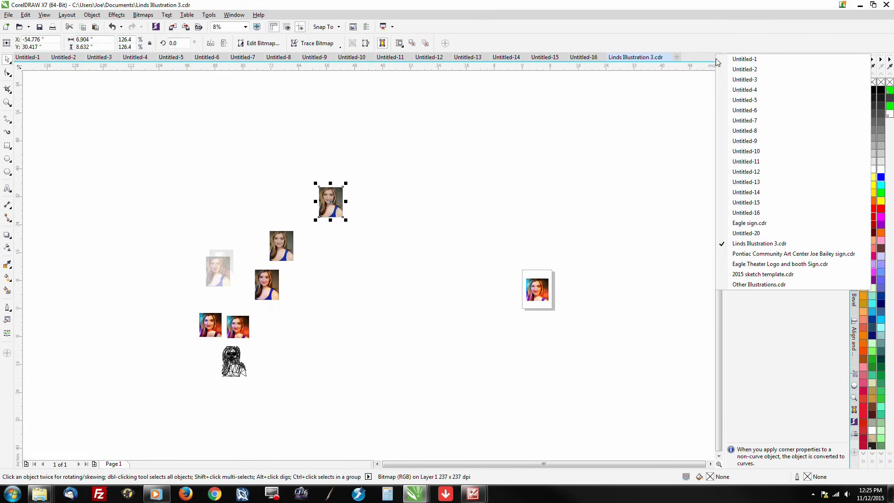
{"action": "left_click", "coordinate": [742, 285]}
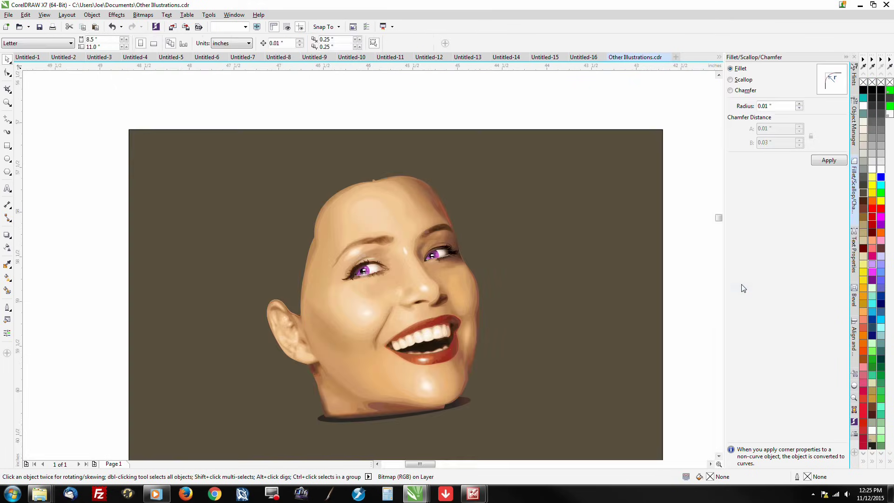
{"action": "scroll", "coordinate": [214, 242], "scroll_direction": "down", "scroll_amount": 2}
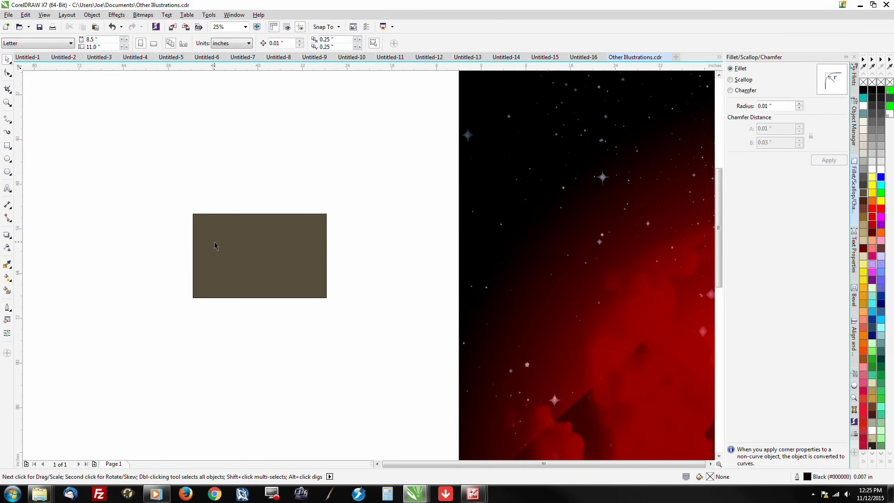
{"action": "scroll", "coordinate": [214, 245], "scroll_direction": "down", "scroll_amount": 1}
{"action": "left_click", "coordinate": [342, 289]}
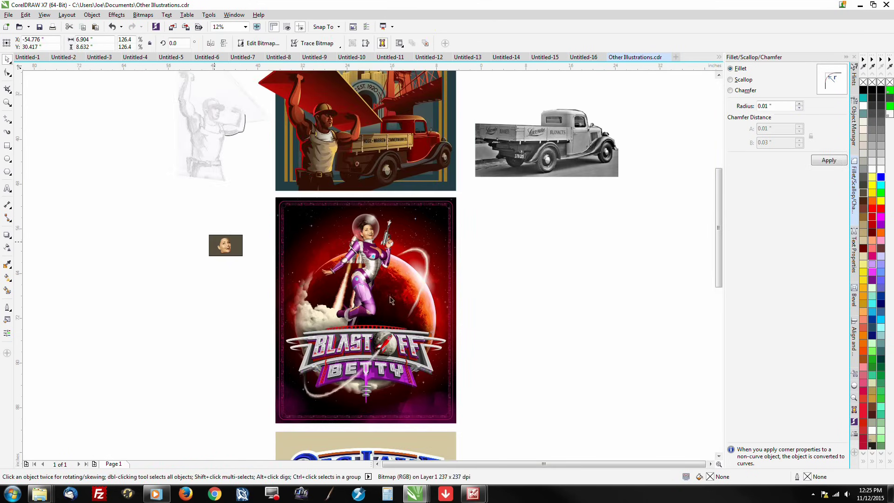
{"action": "scroll", "coordinate": [437, 304], "scroll_direction": "down", "scroll_amount": 1}
{"action": "scroll", "coordinate": [437, 303], "scroll_direction": "down", "scroll_amount": 1}
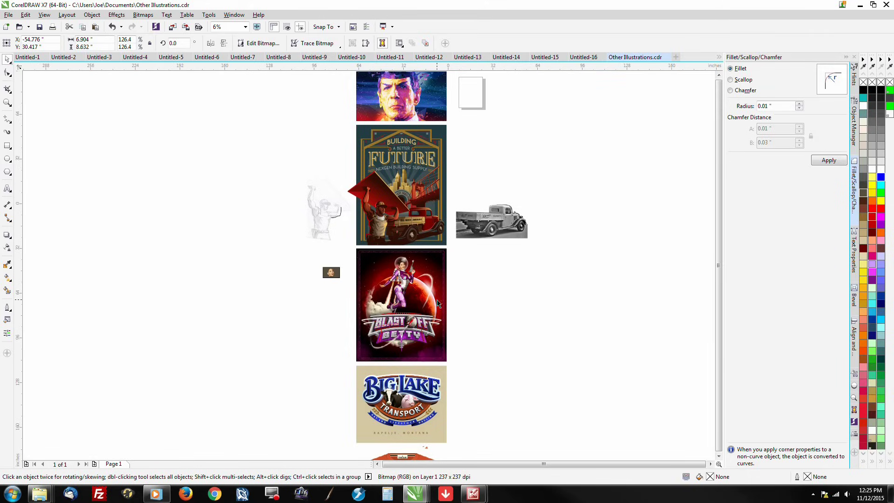
{"action": "scroll", "coordinate": [437, 304], "scroll_direction": "down", "scroll_amount": 1}
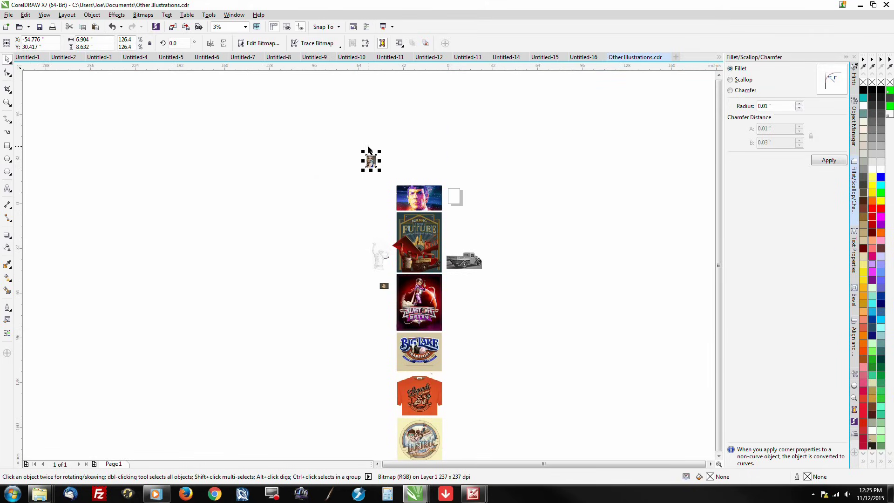
{"action": "left_click_drag", "start_coordinate": [371, 160], "coordinate": [374, 278]}
Scale the portrait photo to about 2.94 by 3.67 inches and place it over the brown background's left edge, beside the face.
{"action": "scroll", "coordinate": [375, 278], "scroll_direction": "up", "scroll_amount": 2}
{"action": "scroll", "coordinate": [405, 313], "scroll_direction": "up", "scroll_amount": 3}
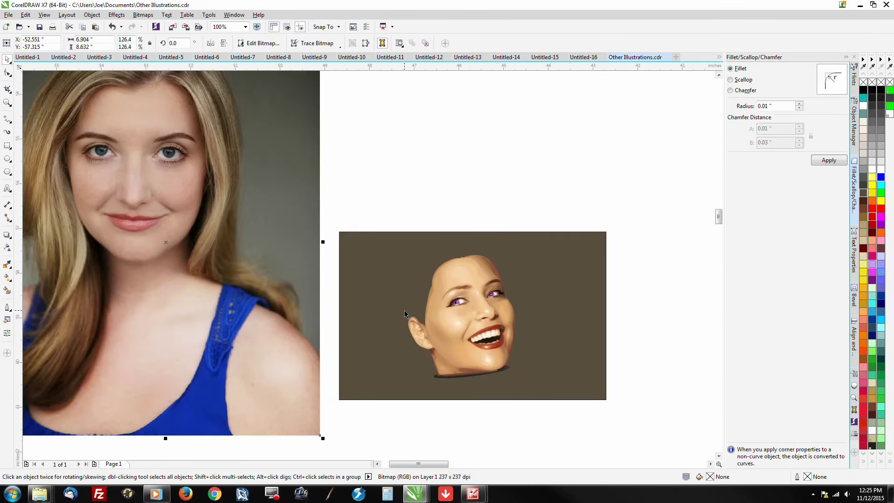
{"action": "left_click_drag", "start_coordinate": [323, 438], "coordinate": [224, 327]}
{"action": "left_click_drag", "start_coordinate": [186, 250], "coordinate": [354, 326]}
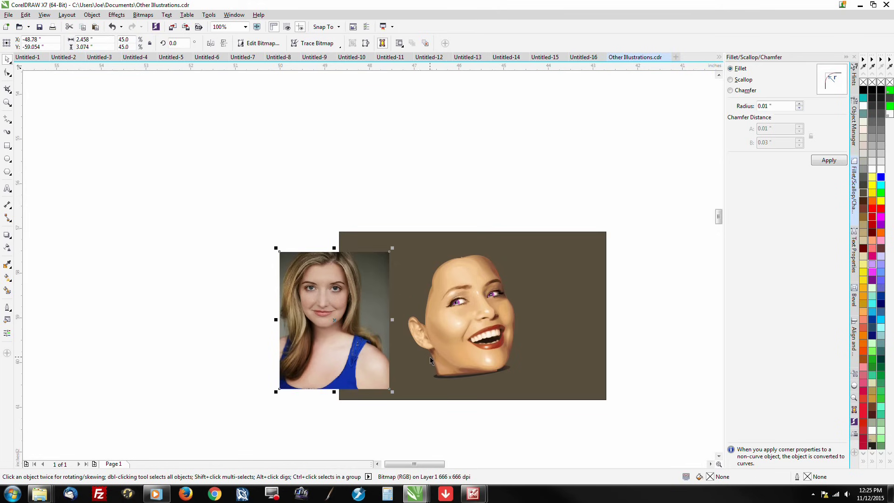
{"action": "scroll", "coordinate": [432, 361], "scroll_direction": "up", "scroll_amount": 1}
{"action": "left_click_drag", "start_coordinate": [352, 143], "coordinate": [373, 115]}
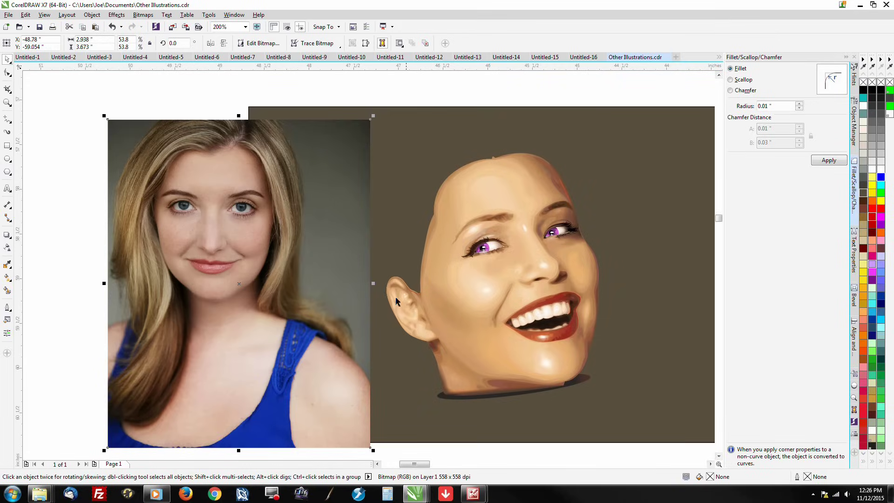
Try converting the portrait photo to a 72 dpi bitmap in Paletted (8-bit) color mode and undo the conversion.
{"action": "left_click", "coordinate": [143, 15]}
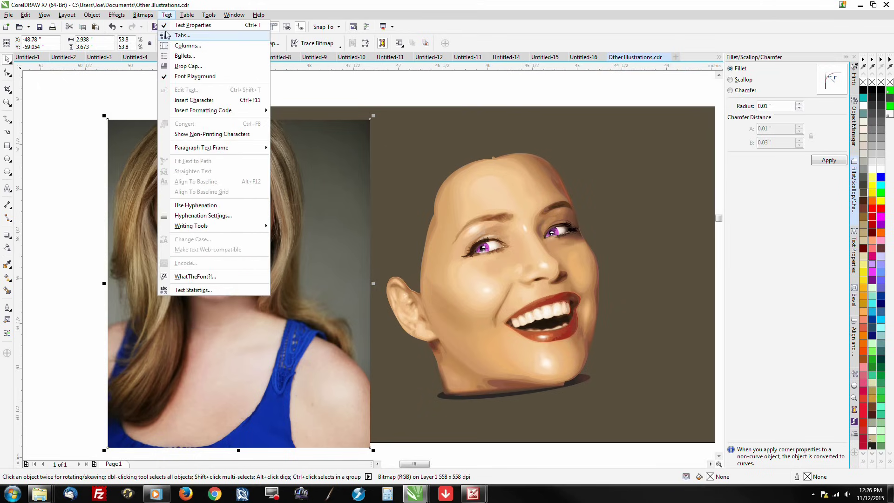
{"action": "left_click", "coordinate": [151, 26]}
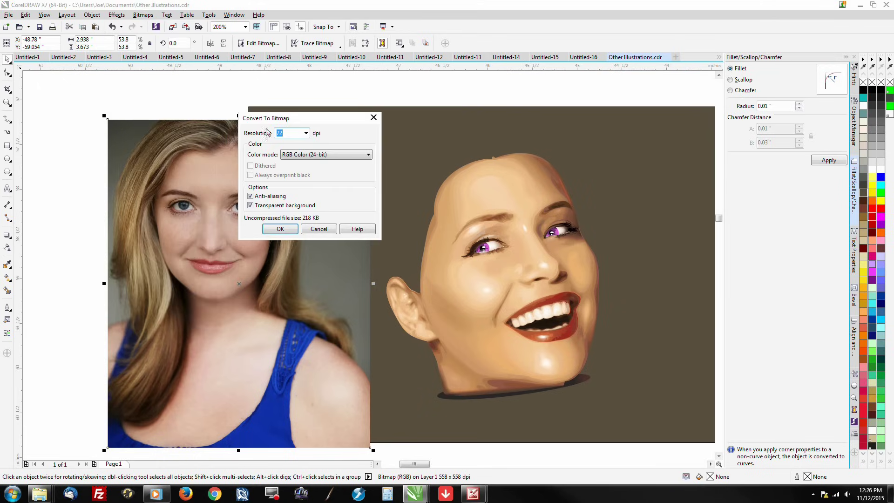
{"action": "left_click", "coordinate": [311, 155]}
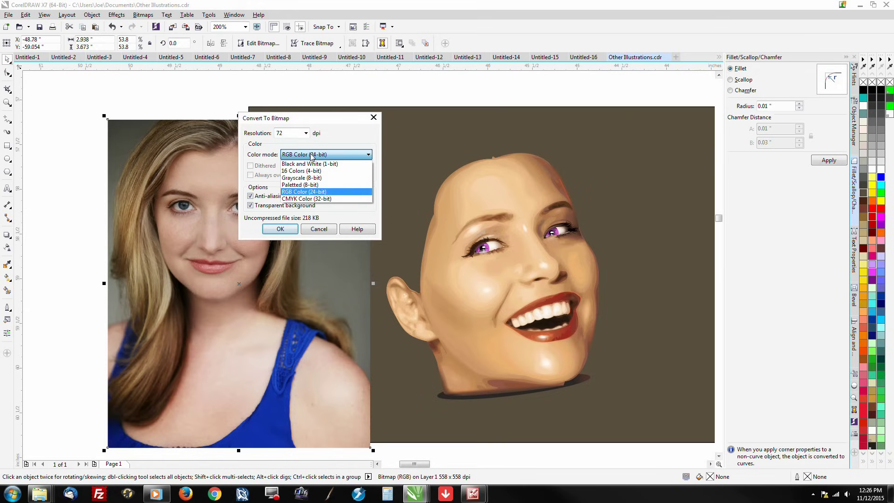
{"action": "left_click", "coordinate": [313, 186]}
{"action": "left_click", "coordinate": [280, 229]}
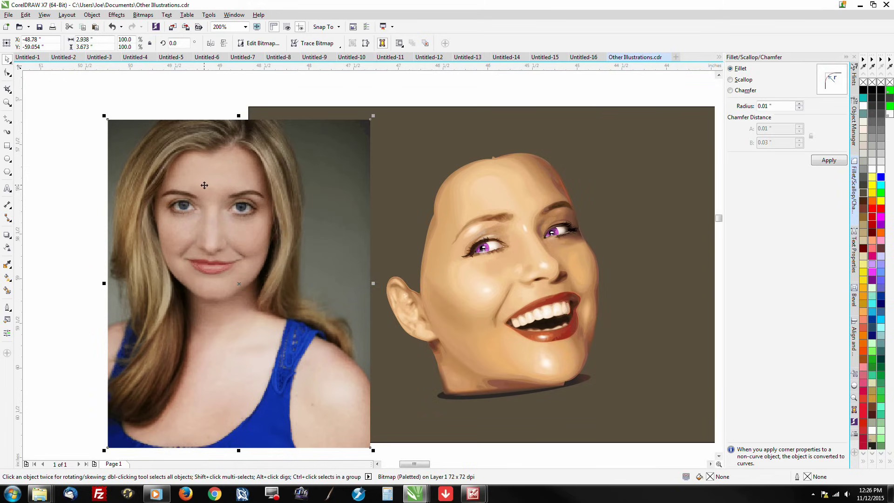
{"action": "key", "text": "ctrl+z"}
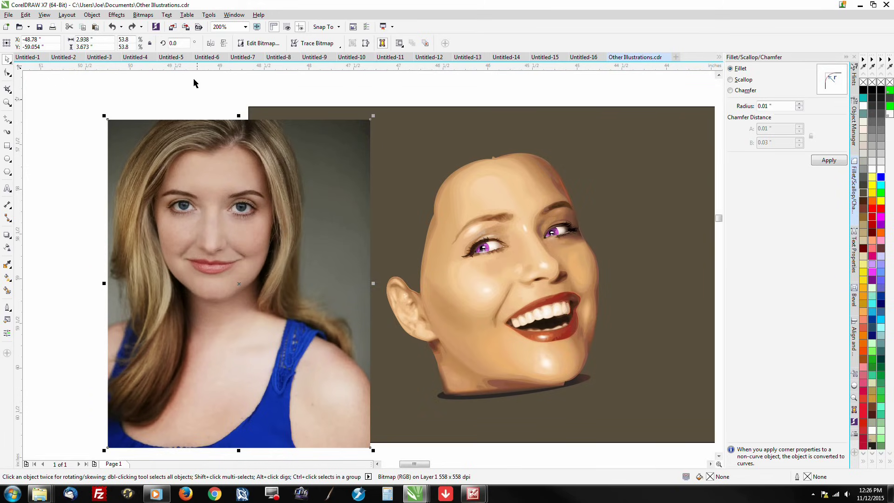
Try converting the portrait photo to a 300 dpi Paletted (8-bit) bitmap and inspect its skin and hair tones up close.
{"action": "left_click", "coordinate": [136, 13]}
{"action": "left_click", "coordinate": [180, 25]}
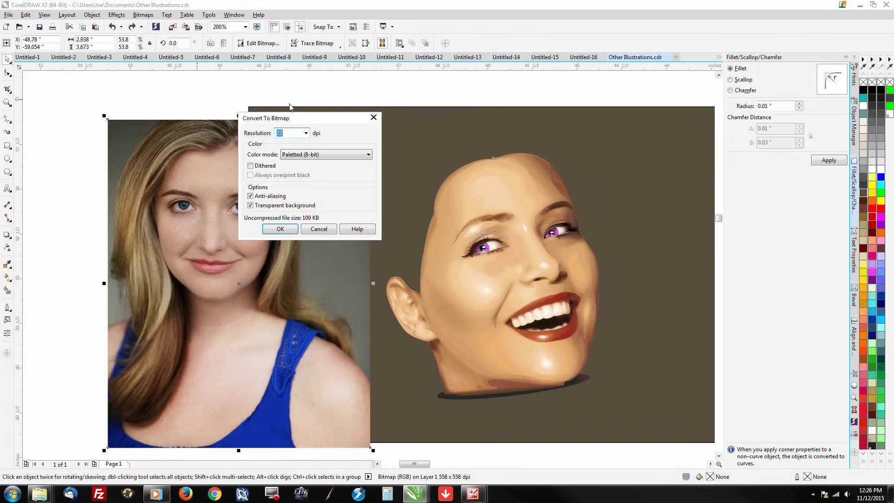
{"action": "left_click", "coordinate": [306, 133]}
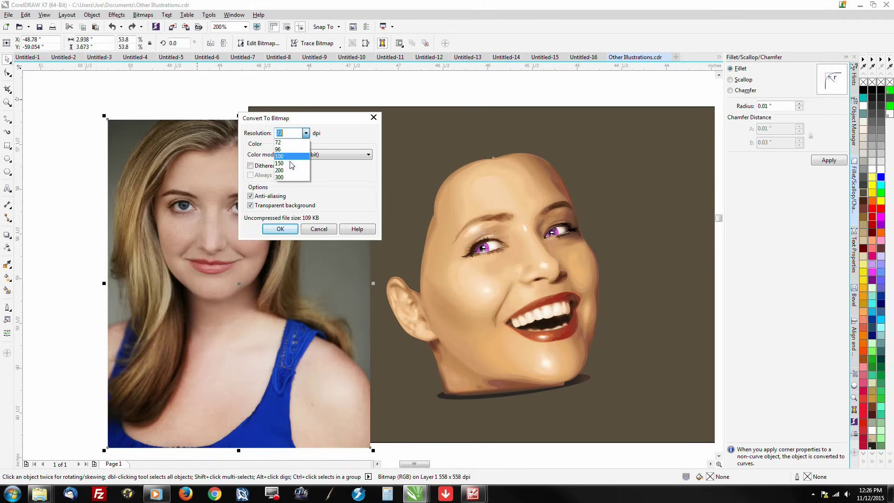
{"action": "left_click", "coordinate": [281, 184]}
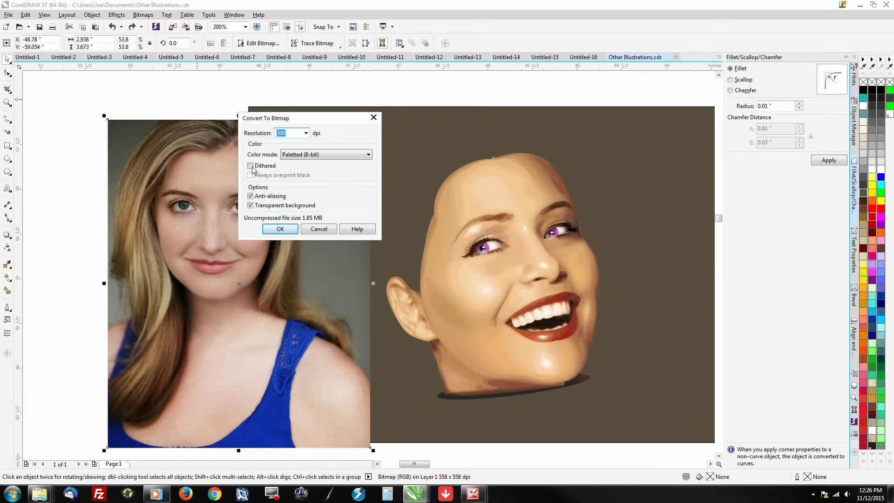
{"action": "left_click", "coordinate": [281, 229]}
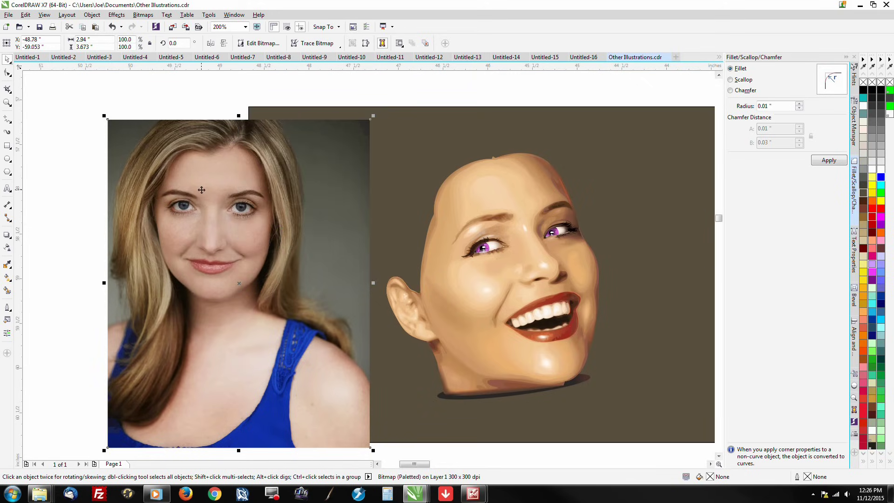
{"action": "scroll", "coordinate": [211, 174], "scroll_direction": "up", "scroll_amount": 2}
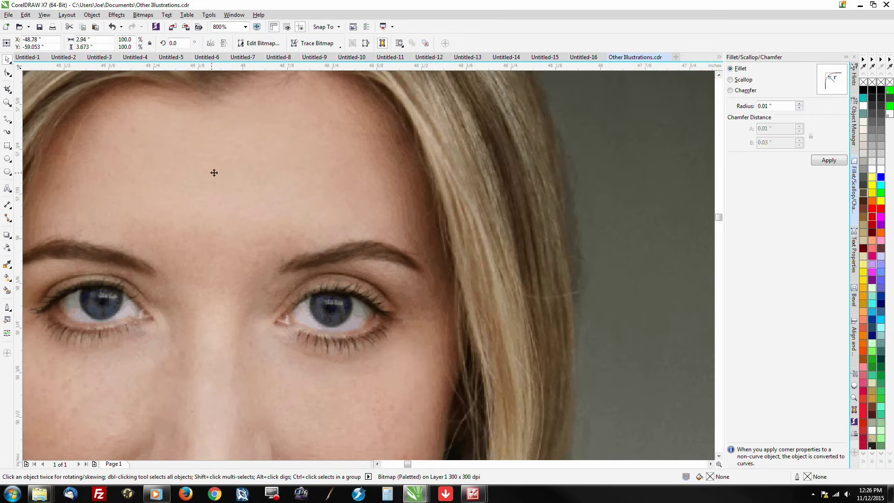
{"action": "scroll", "coordinate": [368, 115], "scroll_direction": "up", "scroll_amount": 2}
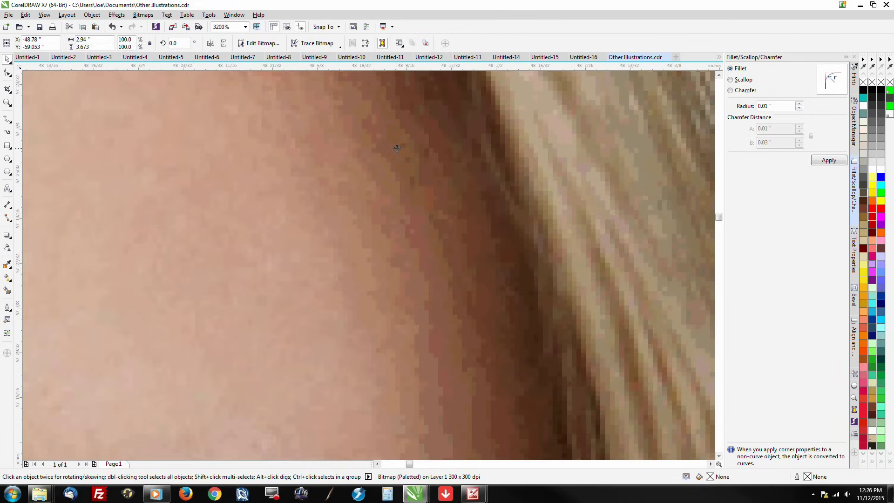
{"action": "scroll", "coordinate": [272, 150], "scroll_direction": "down", "scroll_amount": 1}
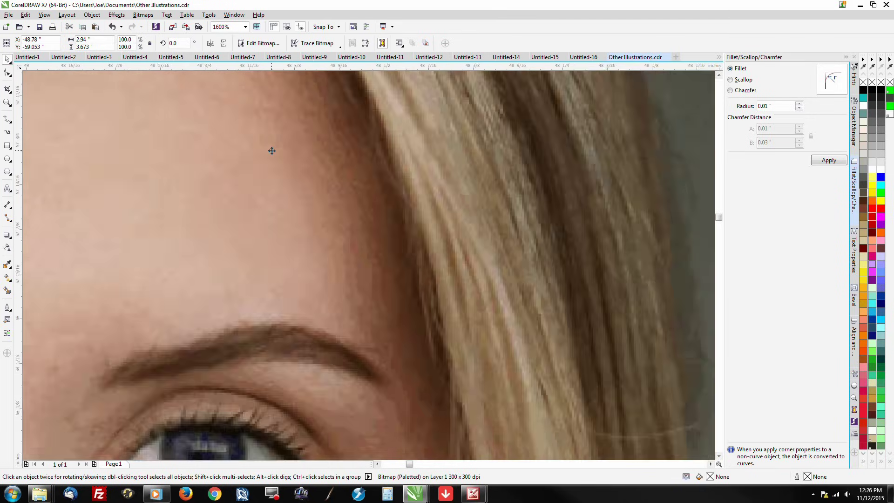
{"action": "scroll", "coordinate": [307, 174], "scroll_direction": "down", "scroll_amount": 1}
{"action": "scroll", "coordinate": [291, 174], "scroll_direction": "down", "scroll_amount": 1}
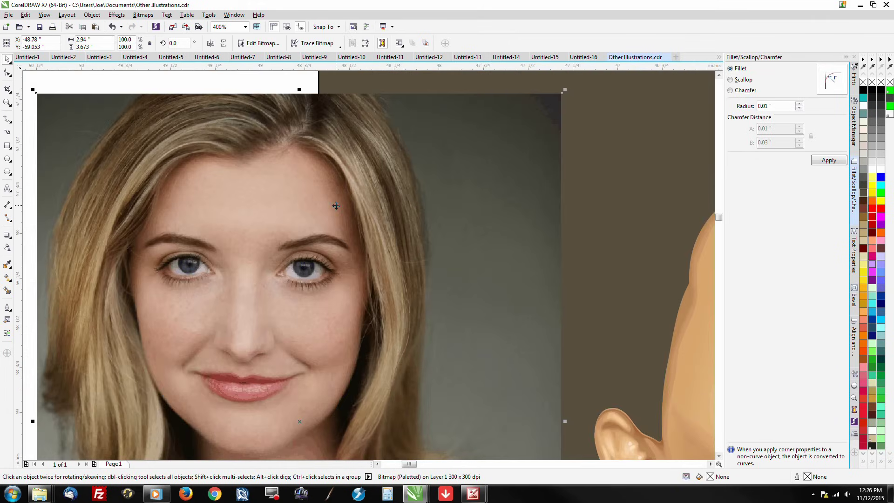
{"action": "left_click", "coordinate": [143, 15]}
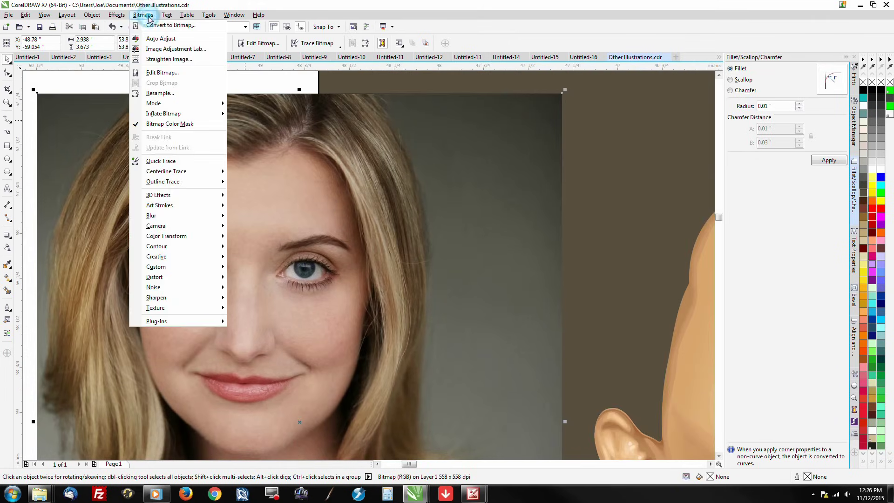
{"action": "left_click", "coordinate": [157, 26]}
{"action": "left_click", "coordinate": [319, 227]}
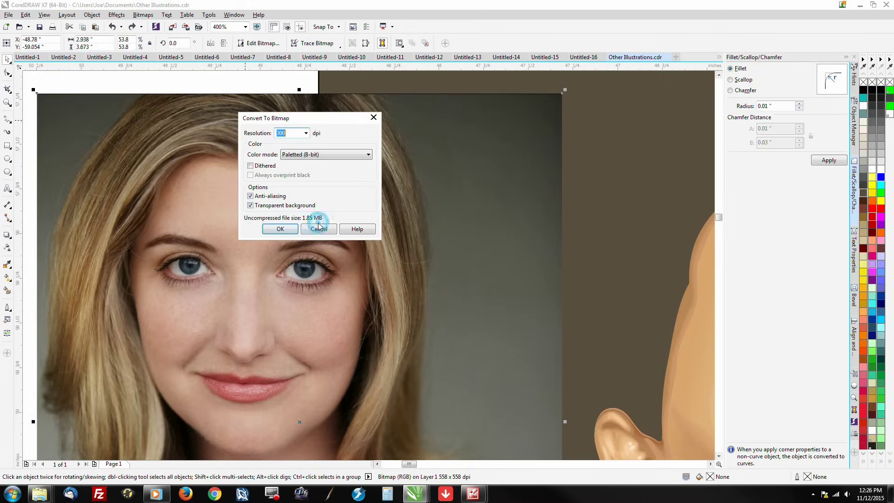
Adjust the portrait photo in the Image Adjustment Lab with brightness -20 and contrast 46.
{"action": "left_click", "coordinate": [147, 15]}
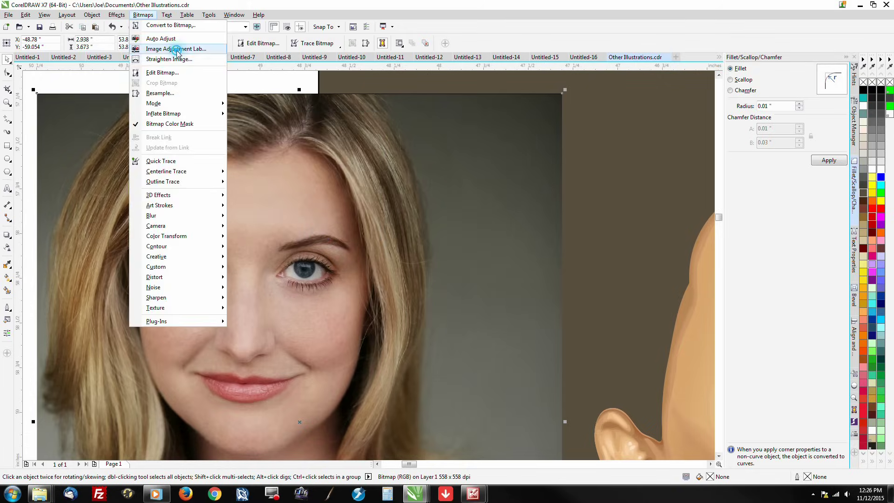
{"action": "left_click", "coordinate": [178, 48]}
{"action": "left_click_drag", "start_coordinate": [807, 123], "coordinate": [799, 107]}
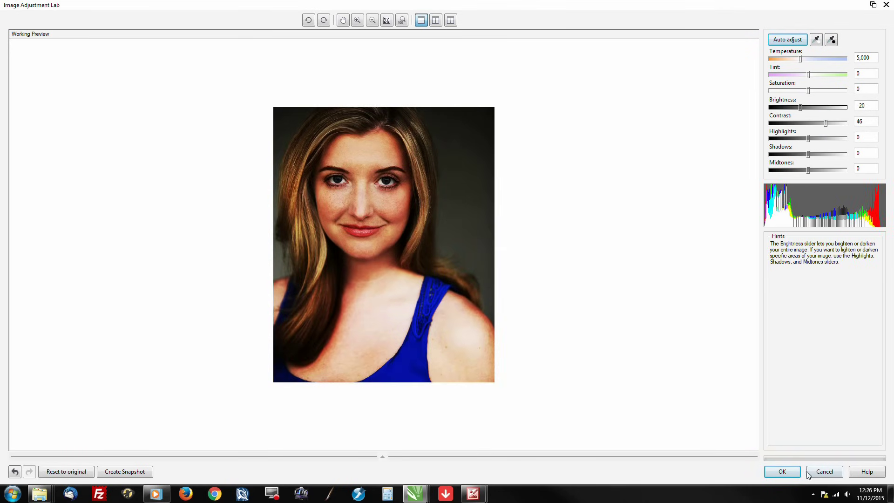
{"action": "left_click", "coordinate": [787, 470]}
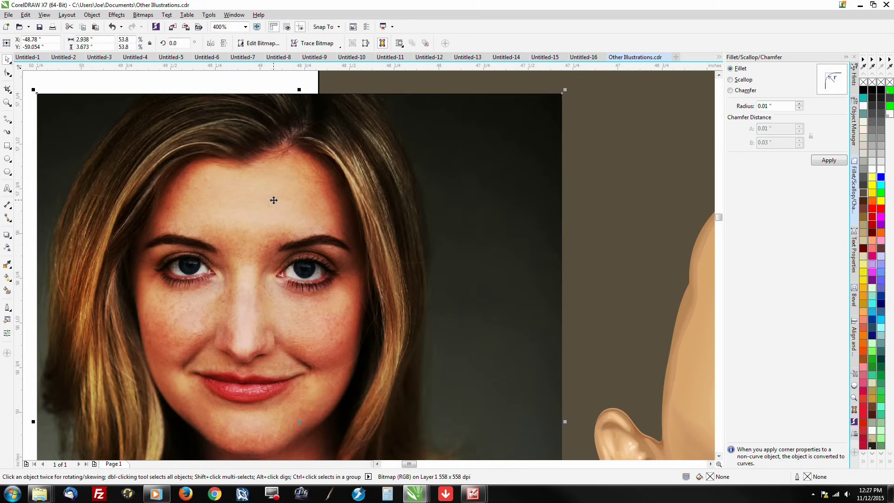
Convert the adjusted portrait photo to a 300 dpi Paletted (8-bit) bitmap and inspect the forehead's color areas.
{"action": "left_click", "coordinate": [149, 14]}
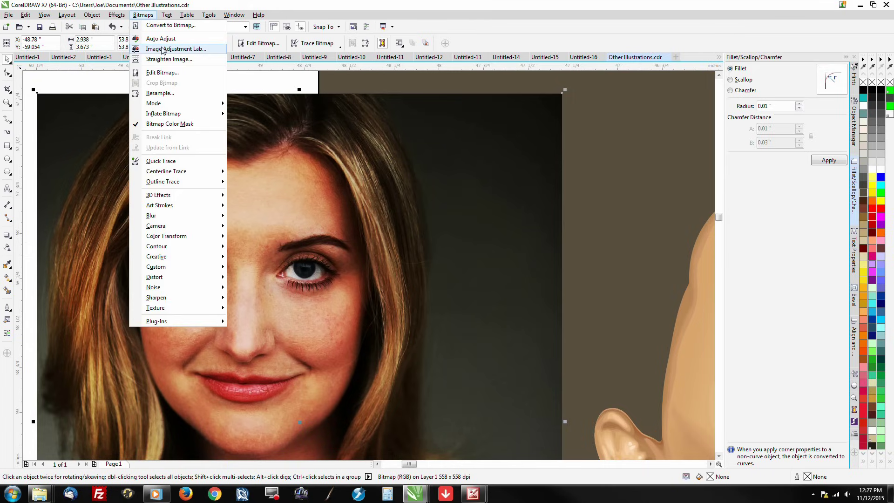
{"action": "left_click", "coordinate": [169, 25]}
{"action": "left_click", "coordinate": [316, 155]}
{"action": "left_click", "coordinate": [308, 186]}
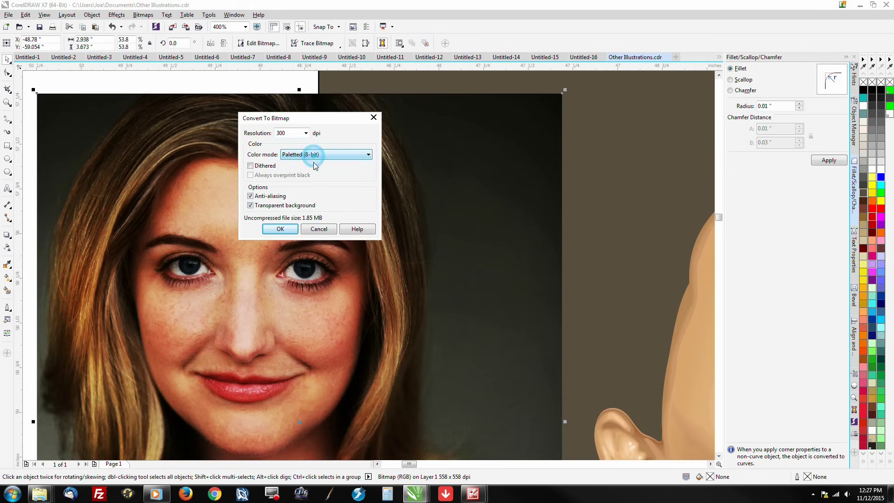
{"action": "left_click", "coordinate": [281, 229]}
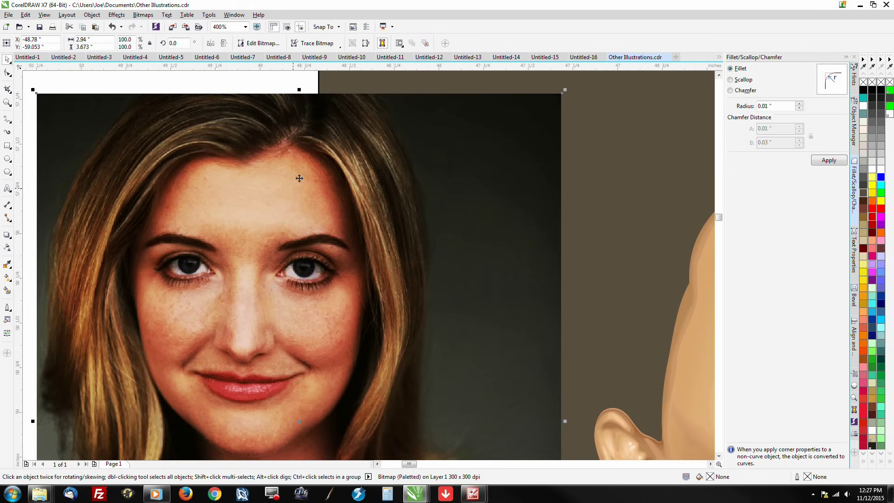
{"action": "scroll", "coordinate": [300, 179], "scroll_direction": "up", "scroll_amount": 3}
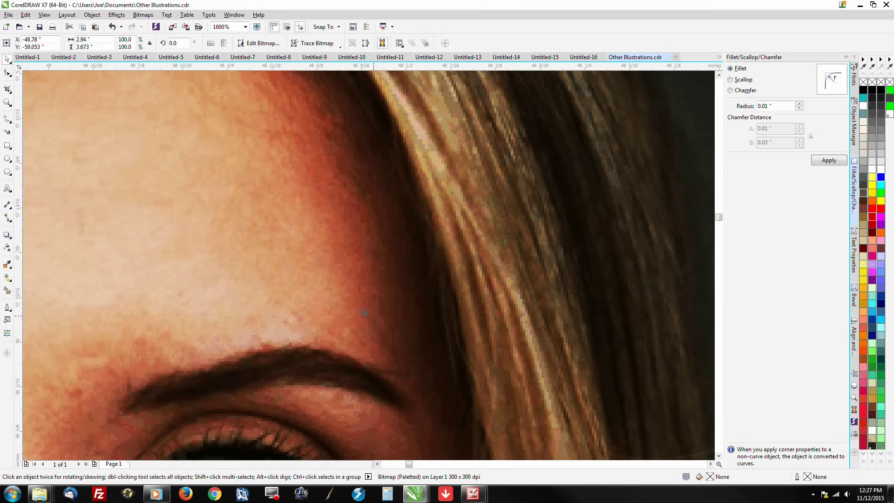
{"action": "scroll", "coordinate": [339, 266], "scroll_direction": "down", "scroll_amount": 2}
{"action": "scroll", "coordinate": [189, 210], "scroll_direction": "up", "scroll_amount": 2}
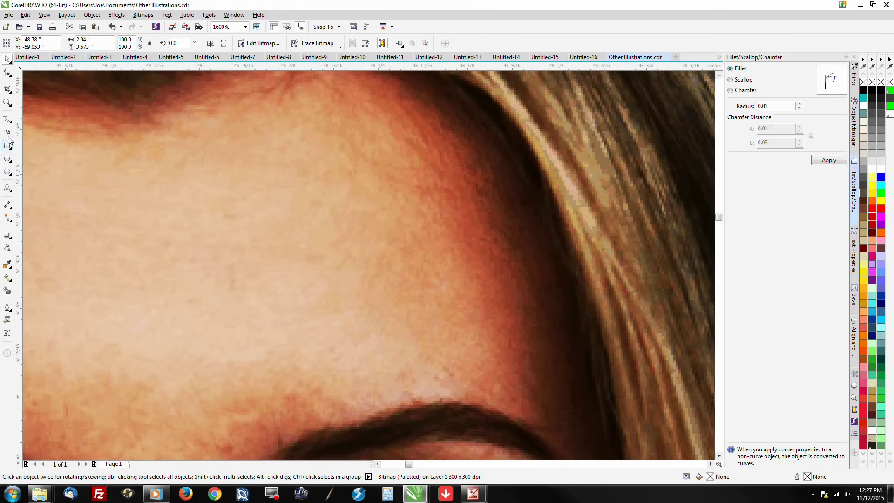
Try a short test stroke about 0.12 inches wide on the forehead with the Freehand tool and undo it.
{"action": "left_click", "coordinate": [8, 119]}
{"action": "left_click", "coordinate": [64, 289]}
{"action": "left_click_drag", "start_coordinate": [64, 289], "coordinate": [153, 278]}
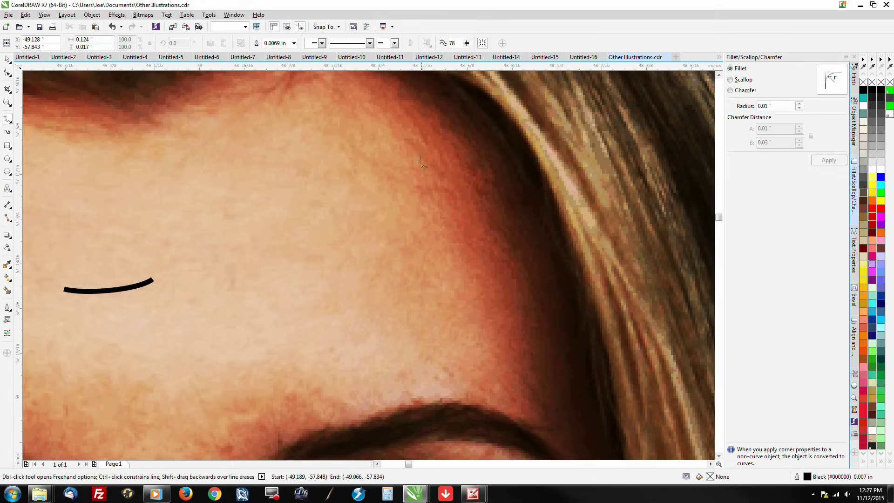
{"action": "key", "text": "ctrl+z"}
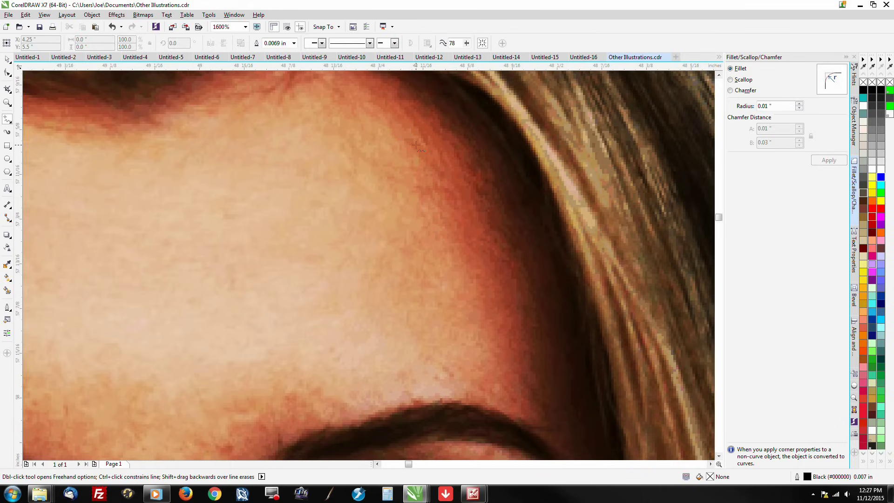
Trace the light forehead area with a closed freehand curve about 0.88 by 0.47 inches, between the hairline and eyebrows.
{"action": "left_click", "coordinate": [356, 96]}
{"action": "left_click_drag", "start_coordinate": [418, 158], "coordinate": [437, 187]}
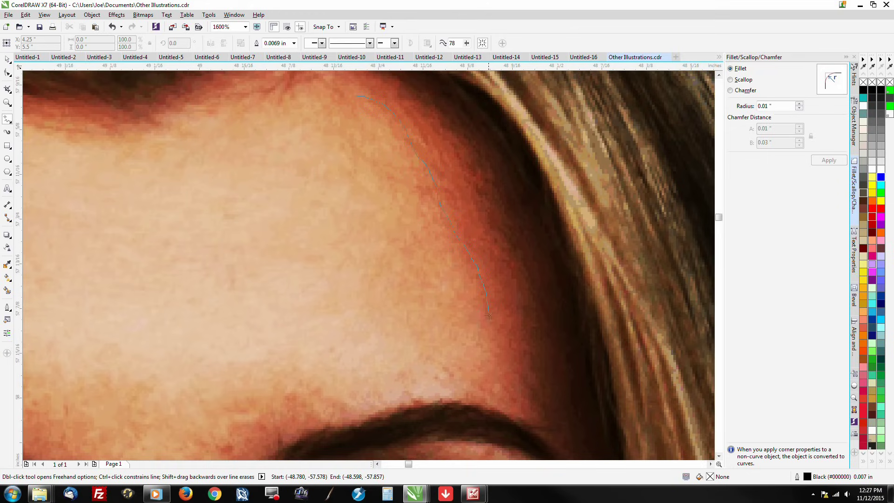
{"action": "mouse_move", "coordinate": [494, 359]}
{"action": "left_mouse_down"}
{"action": "mouse_move", "coordinate": [472, 379]}
{"action": "mouse_move", "coordinate": [459, 398]}
{"action": "left_mouse_up"}
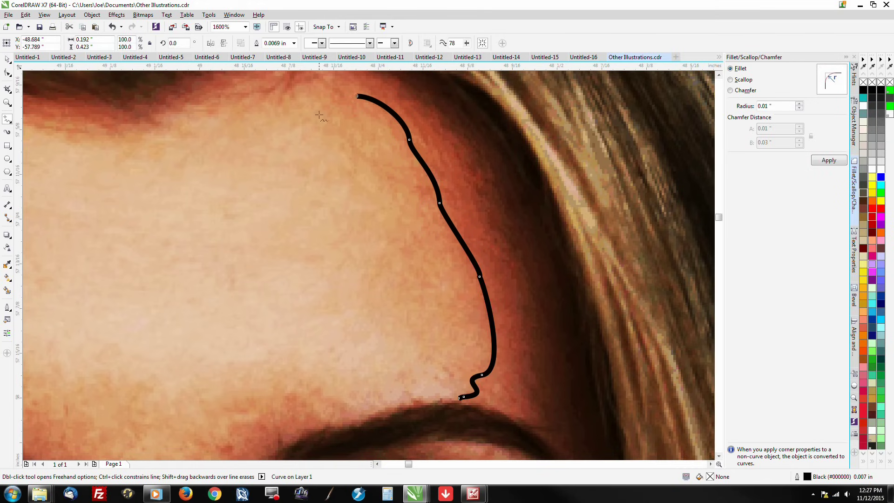
{"action": "scroll", "coordinate": [358, 103], "scroll_direction": "down", "scroll_amount": 2}
{"action": "mouse_move", "coordinate": [359, 104]}
{"action": "left_mouse_down"}
{"action": "mouse_move", "coordinate": [321, 104]}
{"action": "mouse_move", "coordinate": [238, 135]}
{"action": "mouse_move", "coordinate": [194, 121]}
{"action": "left_mouse_up"}
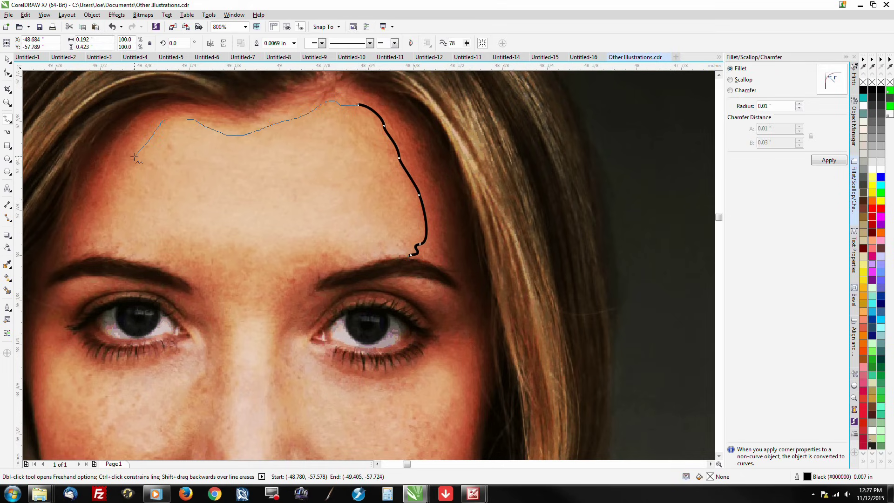
{"action": "mouse_move", "coordinate": [115, 230]}
{"action": "left_mouse_down"}
{"action": "mouse_move", "coordinate": [195, 239]}
{"action": "mouse_move", "coordinate": [214, 256]}
{"action": "mouse_move", "coordinate": [299, 267]}
{"action": "mouse_move", "coordinate": [368, 248]}
{"action": "mouse_move", "coordinate": [410, 256]}
{"action": "left_mouse_up"}
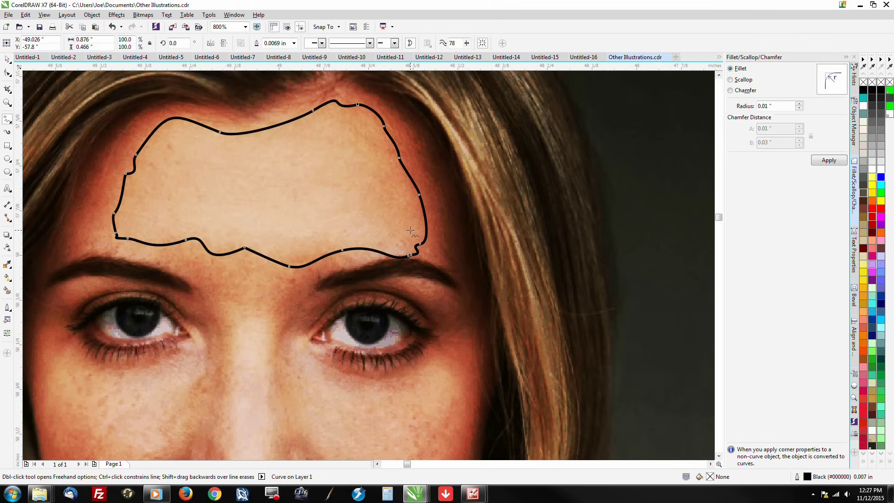
Display the drawing in Wireframe view and examine the contour shapes on the illustrated face's forehead beside the traced portrait.
{"action": "scroll", "coordinate": [393, 239], "scroll_direction": "down", "scroll_amount": 1}
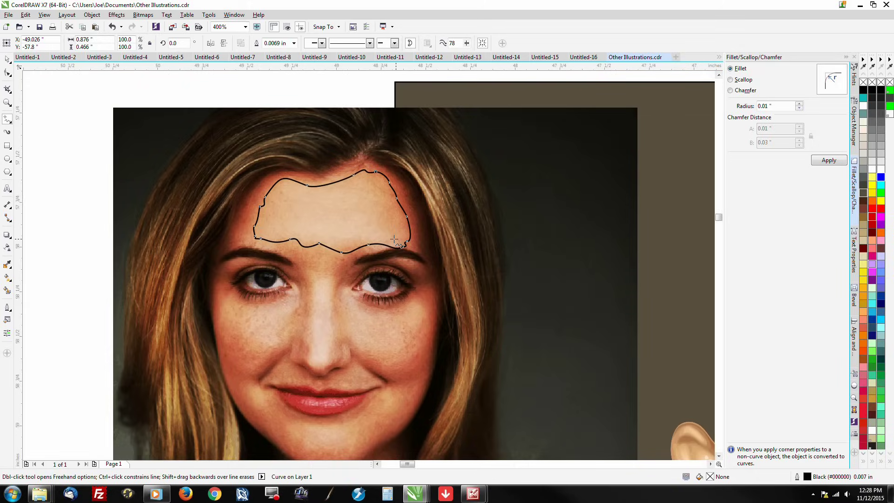
{"action": "scroll", "coordinate": [394, 239], "scroll_direction": "down", "scroll_amount": 2}
{"action": "scroll", "coordinate": [517, 205], "scroll_direction": "up", "scroll_amount": 2}
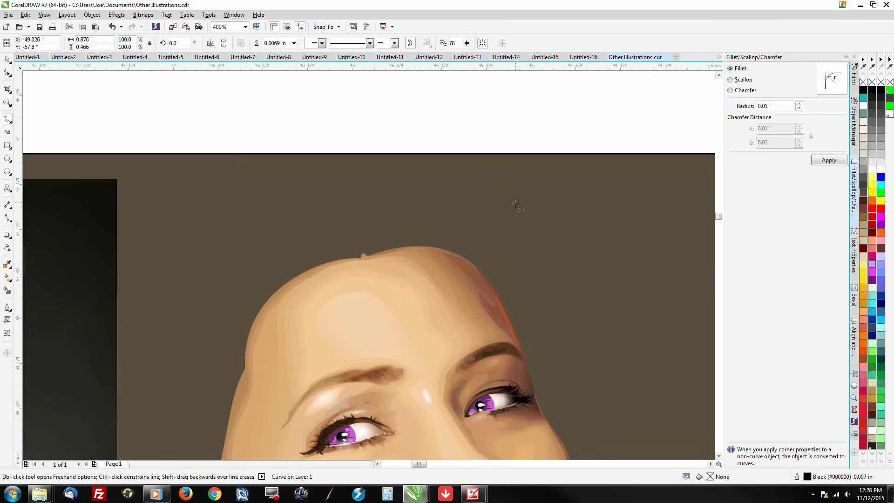
{"action": "left_click", "coordinate": [44, 15]}
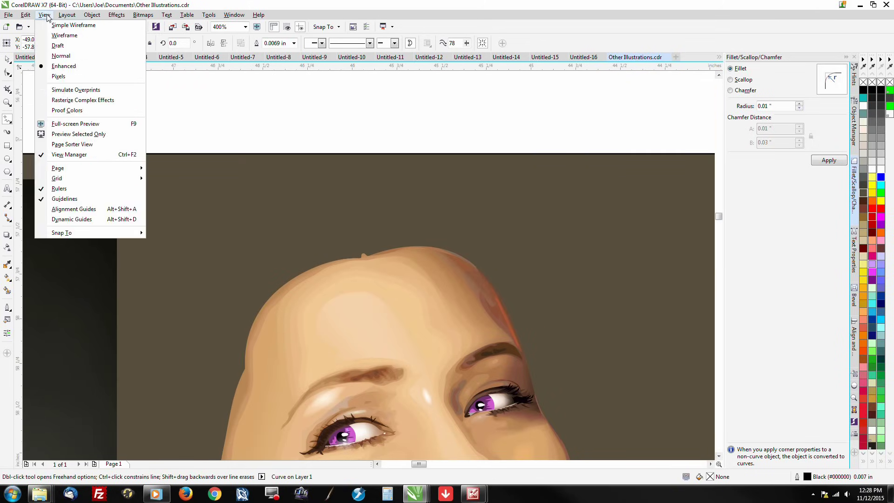
{"action": "left_click", "coordinate": [64, 38]}
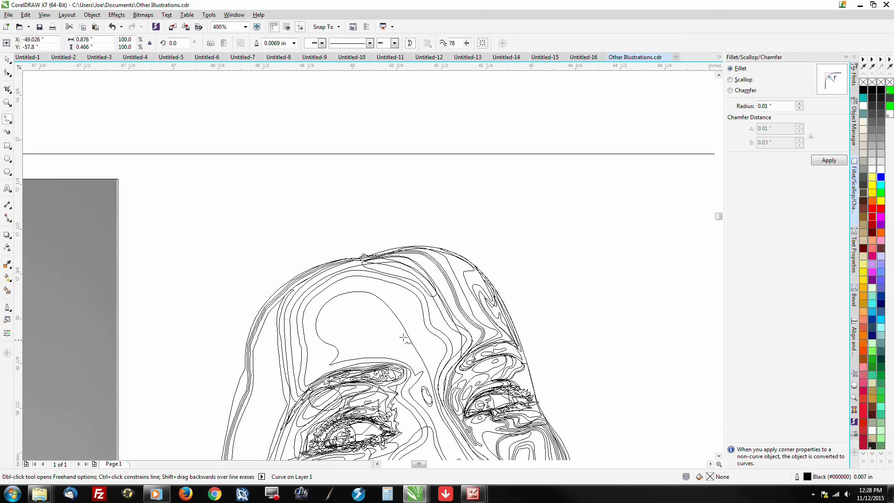
{"action": "scroll", "coordinate": [310, 338], "scroll_direction": "up", "scroll_amount": 2}
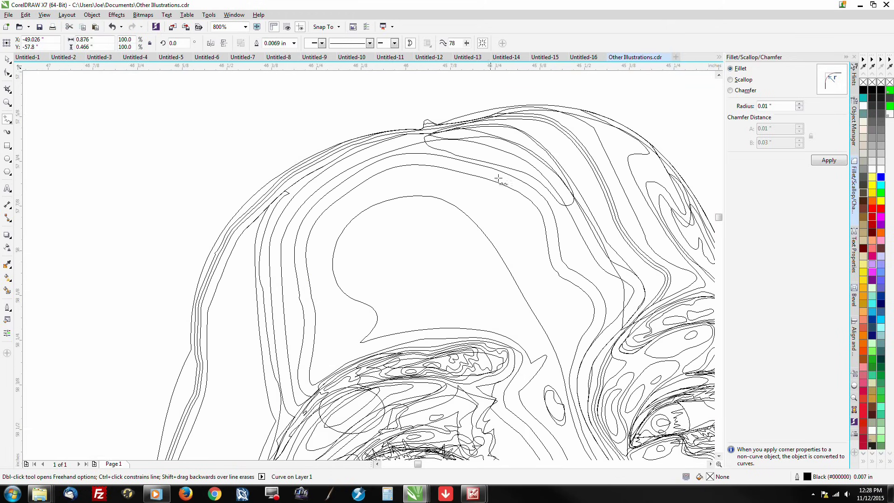
{"action": "scroll", "coordinate": [629, 304], "scroll_direction": "down", "scroll_amount": 2}
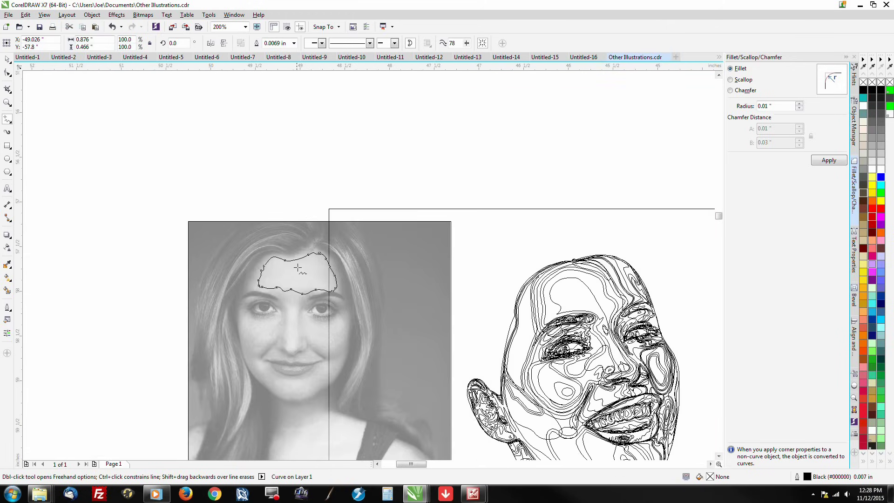
Compare the traced forehead curve with the forehead contours of the illustrated face's wireframe.
{"action": "scroll", "coordinate": [300, 268], "scroll_direction": "up", "scroll_amount": 2}
{"action": "scroll", "coordinate": [367, 280], "scroll_direction": "down", "scroll_amount": 1}
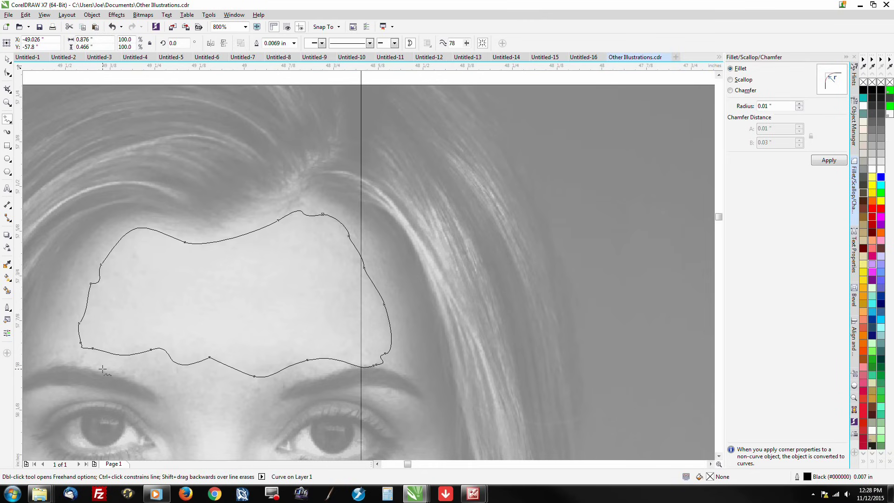
{"action": "scroll", "coordinate": [103, 364], "scroll_direction": "down", "scroll_amount": 2}
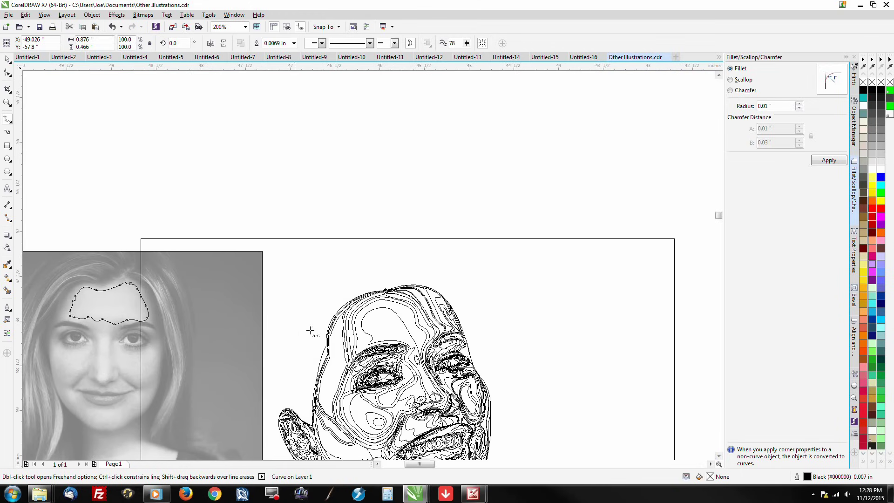
{"action": "scroll", "coordinate": [380, 331], "scroll_direction": "up", "scroll_amount": 3}
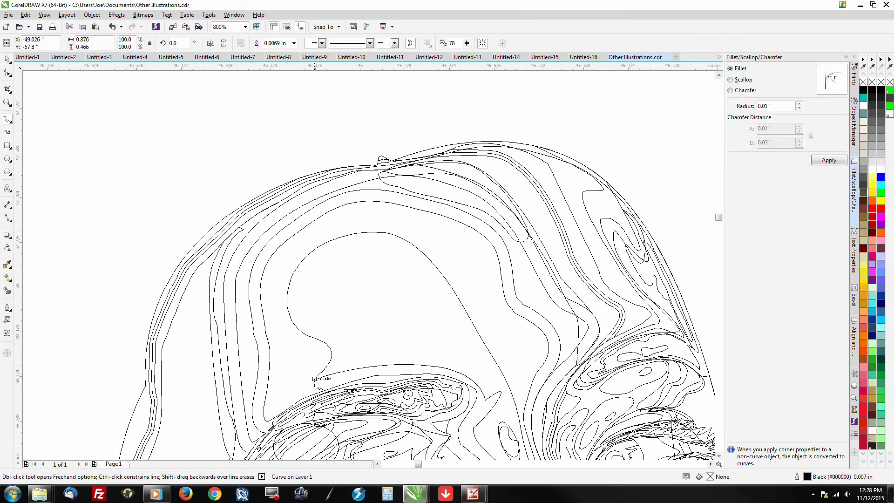
{"action": "scroll", "coordinate": [563, 285], "scroll_direction": "down", "scroll_amount": 3}
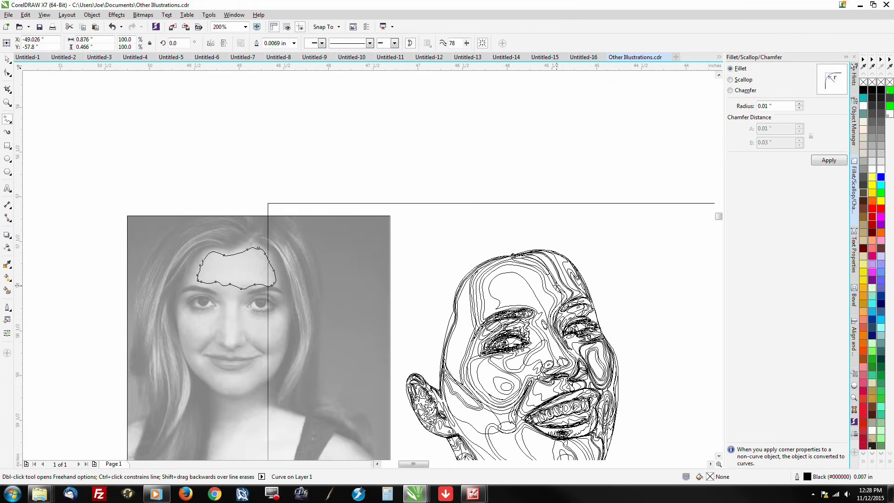
{"action": "scroll", "coordinate": [219, 230], "scroll_direction": "up", "scroll_amount": 1}
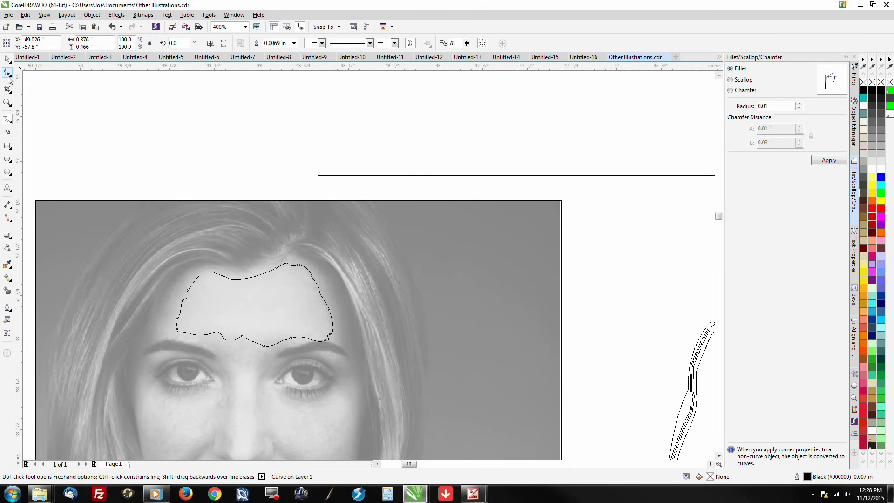
Smooth the bumps along the traced forehead curve's outline using the Smooth tool with a 0.3-inch nib size.
{"action": "scroll", "coordinate": [225, 367], "scroll_direction": "up", "scroll_amount": 1}
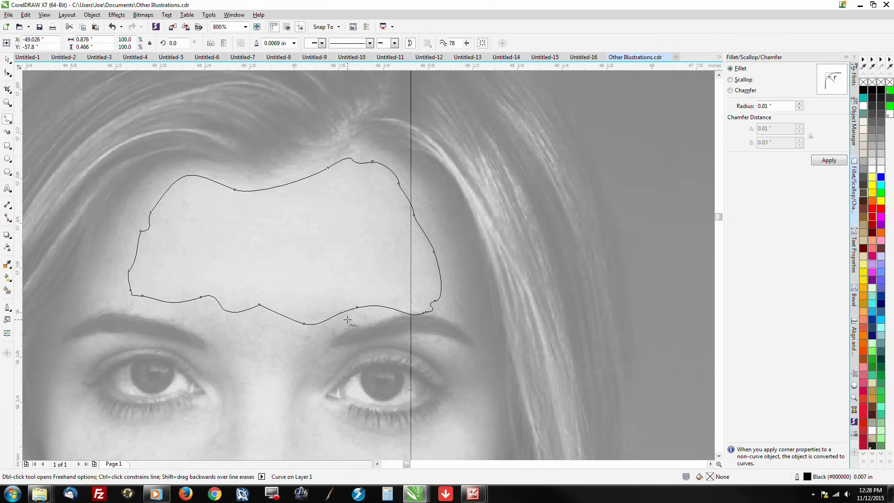
{"action": "left_click", "coordinate": [9, 80]}
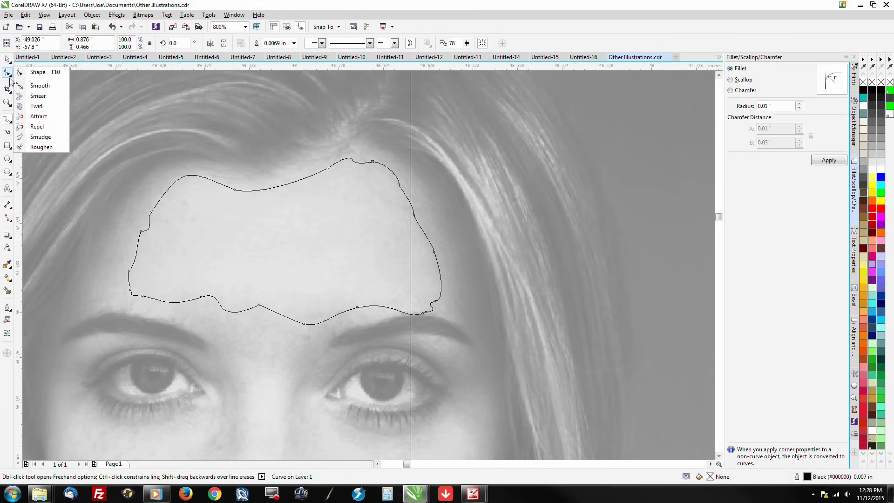
{"action": "left_click", "coordinate": [39, 85]}
{"action": "left_click_drag", "start_coordinate": [26, 43], "coordinate": [1, 45]}
{"action": "type", "text": "1"}
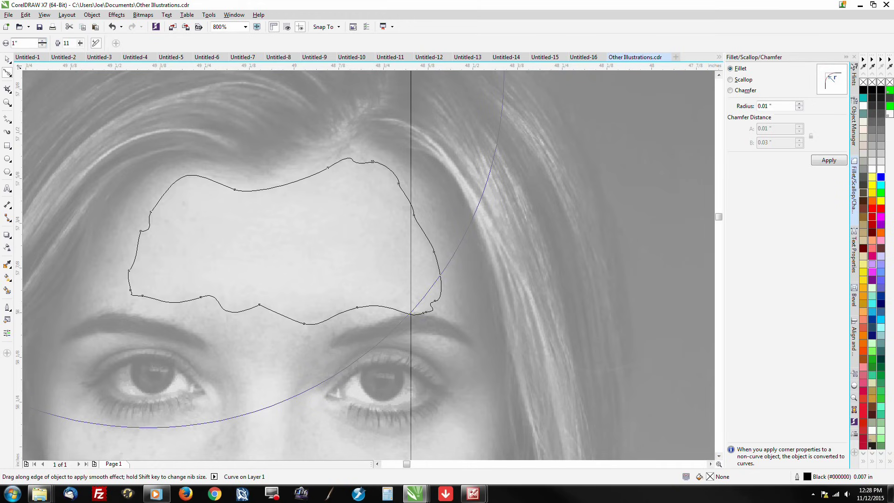
{"action": "key", "text": "Return"}
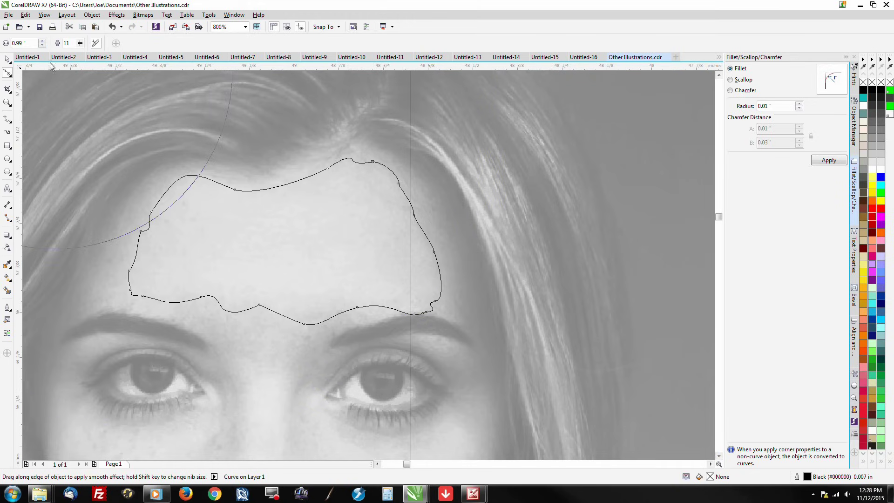
{"action": "double_click", "coordinate": [23, 42]}
{"action": "key", "text": "BackSpace"}
{"action": "type", "text": ".3"}
{"action": "key", "text": "Return"}
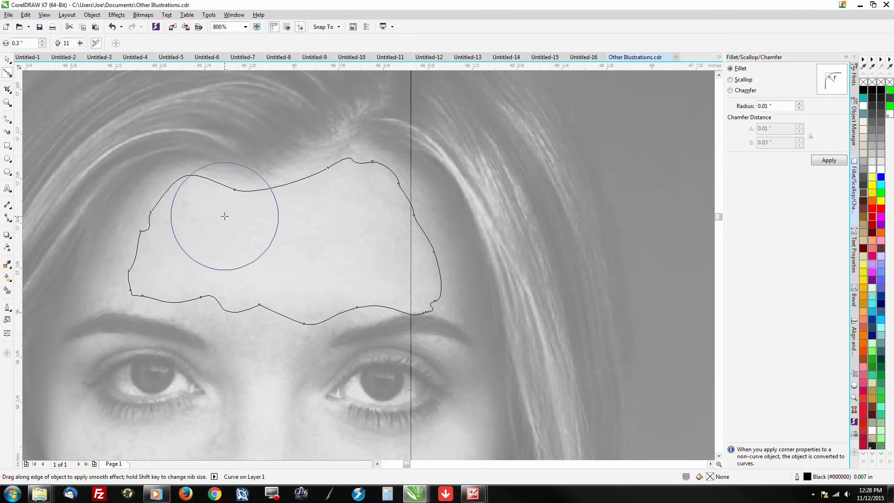
{"action": "mouse_move", "coordinate": [184, 195]}
{"action": "left_mouse_down"}
{"action": "mouse_move", "coordinate": [125, 266]}
{"action": "mouse_move", "coordinate": [154, 226]}
{"action": "mouse_move", "coordinate": [188, 265]}
{"action": "mouse_move", "coordinate": [167, 277]}
{"action": "mouse_move", "coordinate": [144, 273]}
{"action": "mouse_move", "coordinate": [140, 262]}
{"action": "mouse_move", "coordinate": [142, 277]}
{"action": "mouse_move", "coordinate": [255, 282]}
{"action": "mouse_move", "coordinate": [256, 323]}
{"action": "mouse_move", "coordinate": [216, 299]}
{"action": "mouse_move", "coordinate": [328, 323]}
{"action": "mouse_move", "coordinate": [416, 313]}
{"action": "mouse_move", "coordinate": [435, 297]}
{"action": "mouse_move", "coordinate": [411, 304]}
{"action": "mouse_move", "coordinate": [430, 301]}
{"action": "mouse_move", "coordinate": [411, 222]}
{"action": "mouse_move", "coordinate": [362, 194]}
{"action": "mouse_move", "coordinate": [365, 169]}
{"action": "mouse_move", "coordinate": [360, 185]}
{"action": "mouse_move", "coordinate": [263, 197]}
{"action": "mouse_move", "coordinate": [221, 175]}
{"action": "mouse_move", "coordinate": [145, 269]}
{"action": "mouse_move", "coordinate": [161, 285]}
{"action": "mouse_move", "coordinate": [287, 308]}
{"action": "mouse_move", "coordinate": [548, 308]}
{"action": "mouse_move", "coordinate": [499, 290]}
{"action": "mouse_move", "coordinate": [421, 308]}
{"action": "left_mouse_up"}
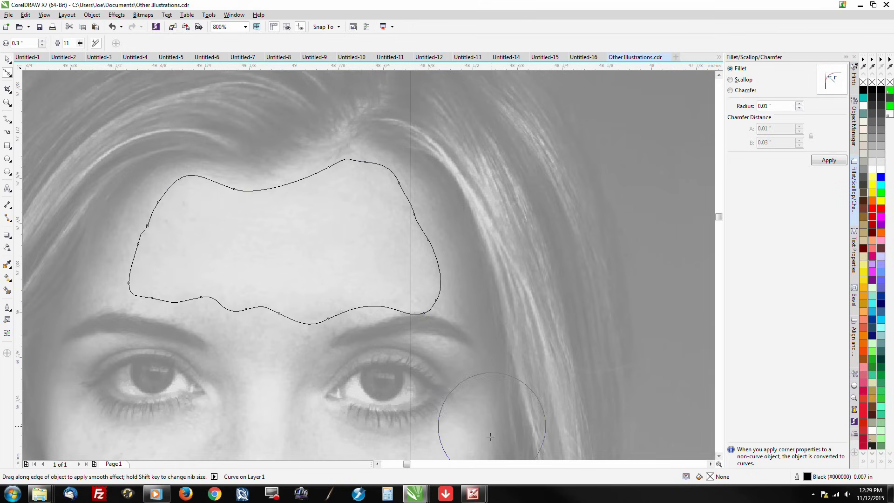
{"action": "mouse_move", "coordinate": [342, 162]}
{"action": "left_mouse_down"}
{"action": "mouse_move", "coordinate": [329, 175]}
{"action": "mouse_move", "coordinate": [356, 170]}
{"action": "mouse_move", "coordinate": [337, 163]}
{"action": "mouse_move", "coordinate": [379, 230]}
{"action": "mouse_move", "coordinate": [387, 295]}
{"action": "mouse_move", "coordinate": [275, 323]}
{"action": "mouse_move", "coordinate": [119, 283]}
{"action": "mouse_move", "coordinate": [194, 200]}
{"action": "left_mouse_up"}
Return the drawing to Enhanced view, check the smoothed forehead curve beside the illustrated face, and deselect the curve.
{"action": "left_click", "coordinate": [44, 15]}
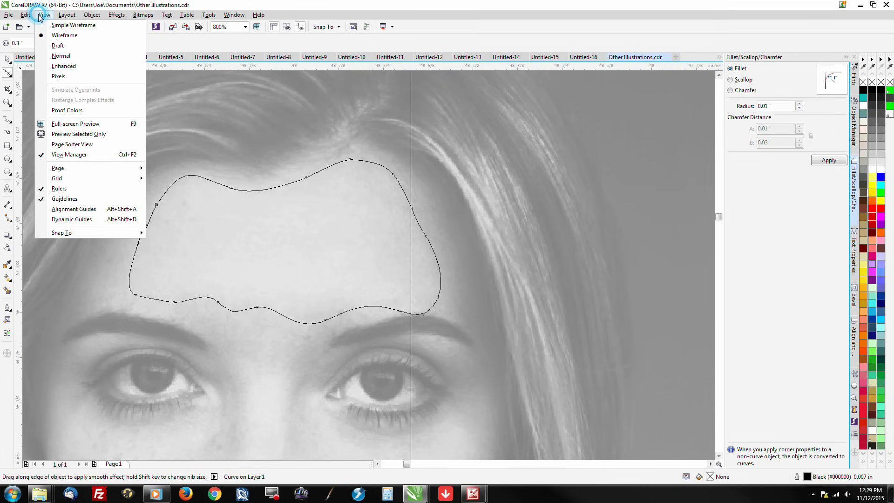
{"action": "left_click", "coordinate": [64, 66]}
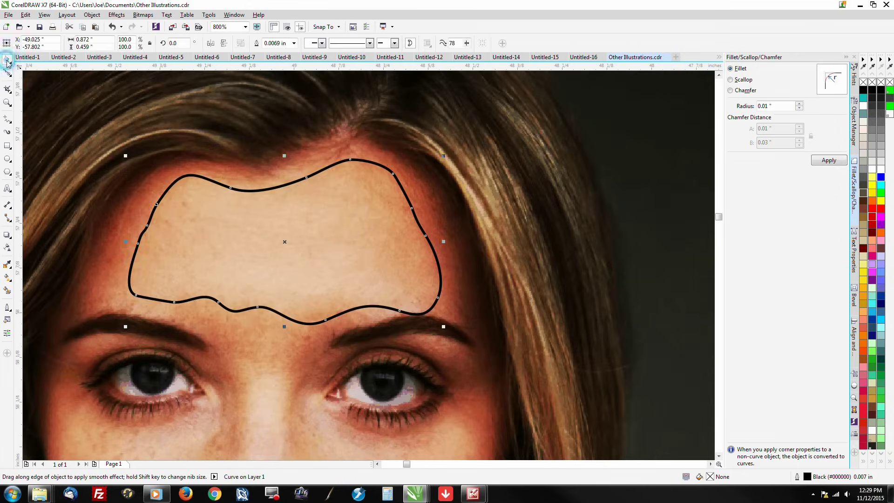
{"action": "left_click", "coordinate": [7, 60]}
{"action": "scroll", "coordinate": [328, 242], "scroll_direction": "down", "scroll_amount": 2}
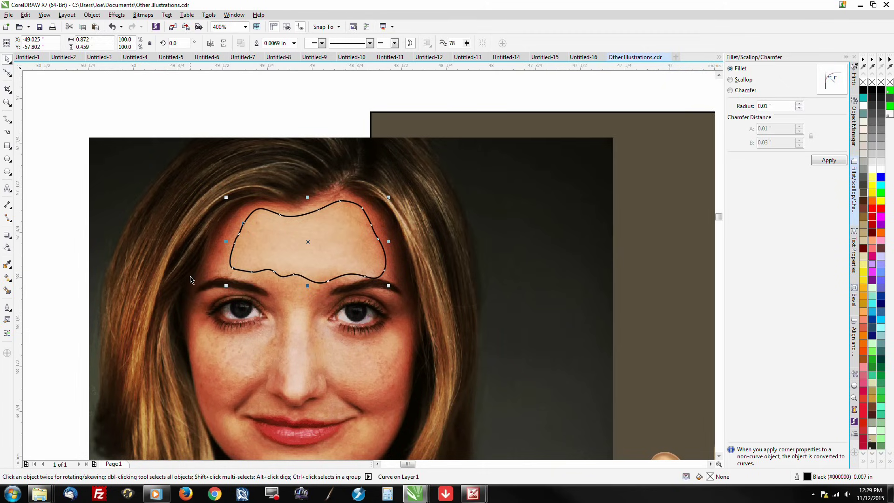
{"action": "scroll", "coordinate": [189, 279], "scroll_direction": "down", "scroll_amount": 2}
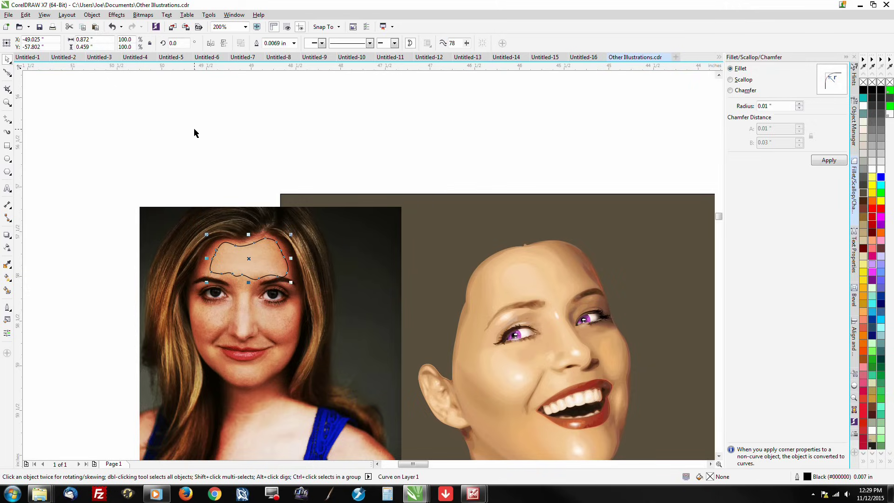
{"action": "scroll", "coordinate": [195, 134], "scroll_direction": "down", "scroll_amount": 2}
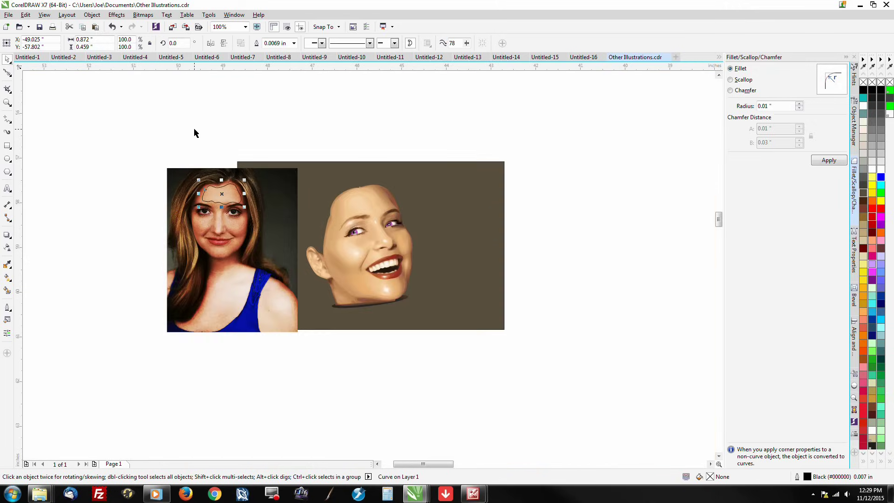
{"action": "left_click", "coordinate": [375, 367]}
{"action": "scroll", "coordinate": [148, 155], "scroll_direction": "down", "scroll_amount": 2}
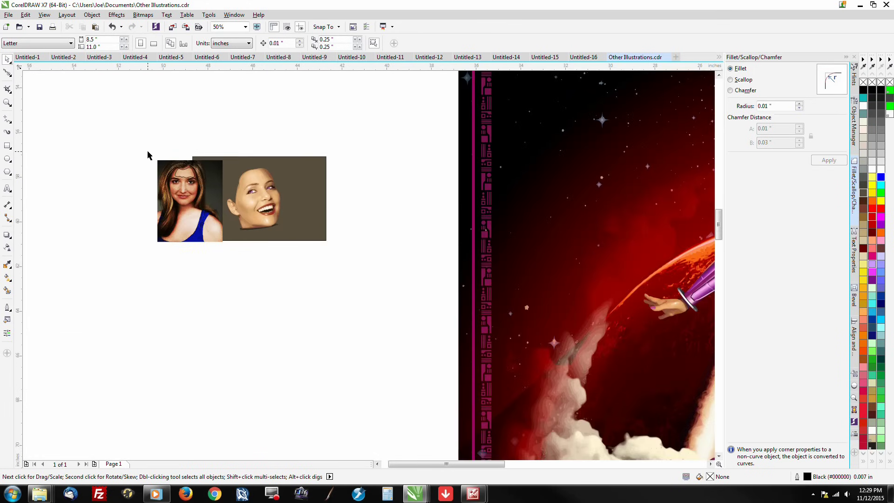
Examine the astronaut figure on the Blast Off Betty poster up close.
{"action": "scroll", "coordinate": [148, 152], "scroll_direction": "down", "scroll_amount": 1}
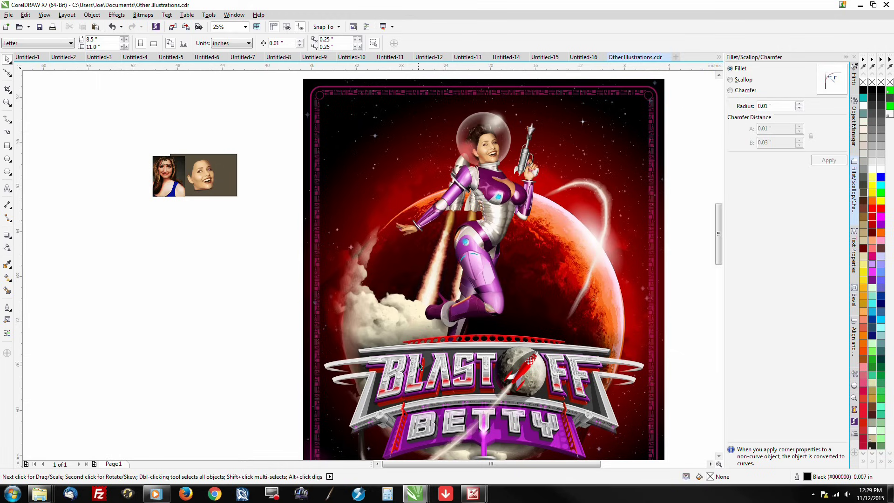
{"action": "left_click", "coordinate": [7, 103]}
{"action": "left_click_drag", "start_coordinate": [420, 112], "coordinate": [542, 326]}
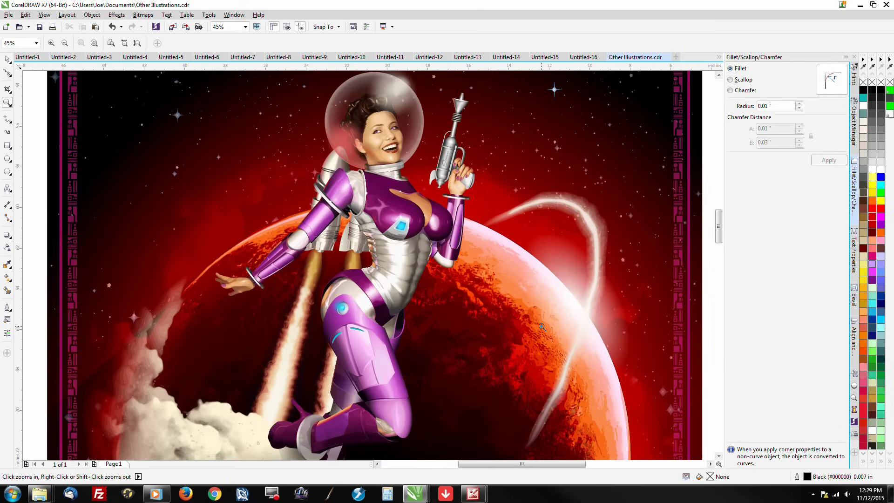
Examine the detailed BLAST OFF BETTY lettering and the rocket at the poster's lower half.
{"action": "left_click", "coordinate": [719, 271]}
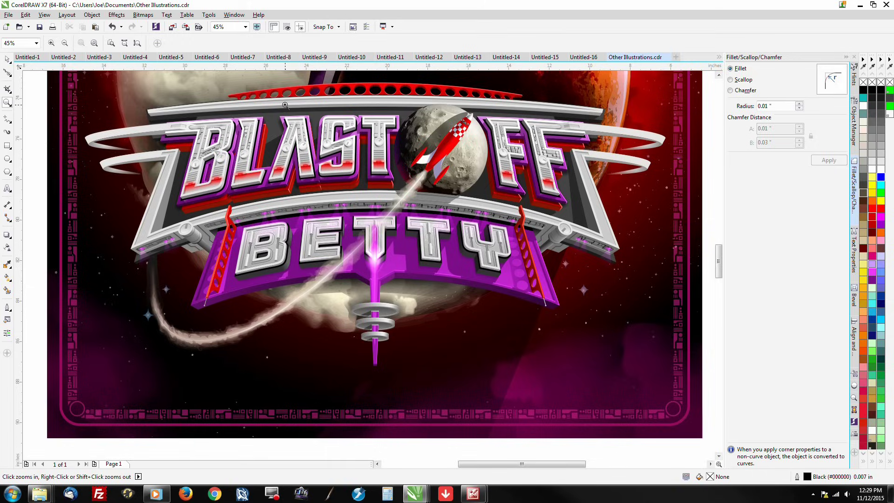
{"action": "left_click", "coordinate": [399, 253]}
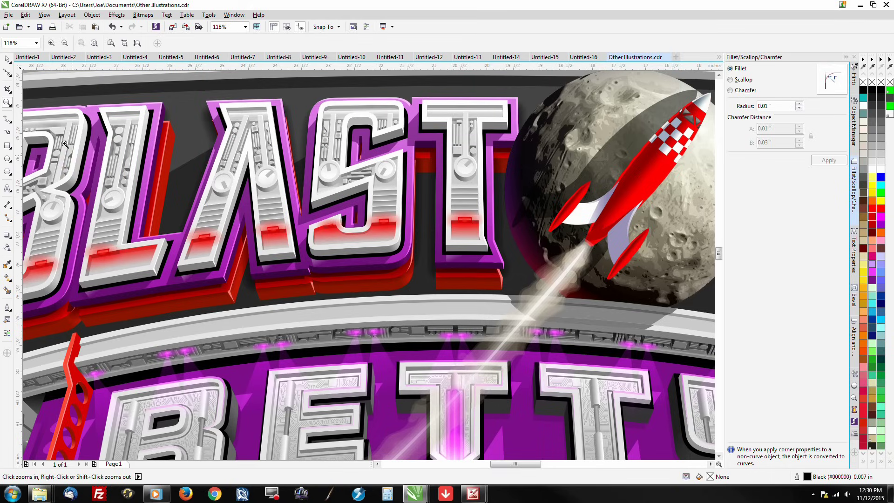
{"action": "left_click", "coordinate": [5, 58]}
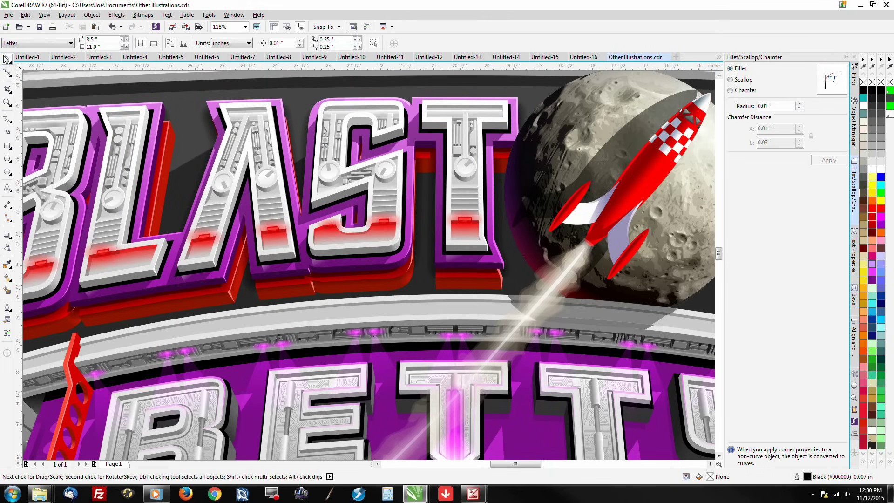
{"action": "scroll", "coordinate": [365, 256], "scroll_direction": "down", "scroll_amount": 1}
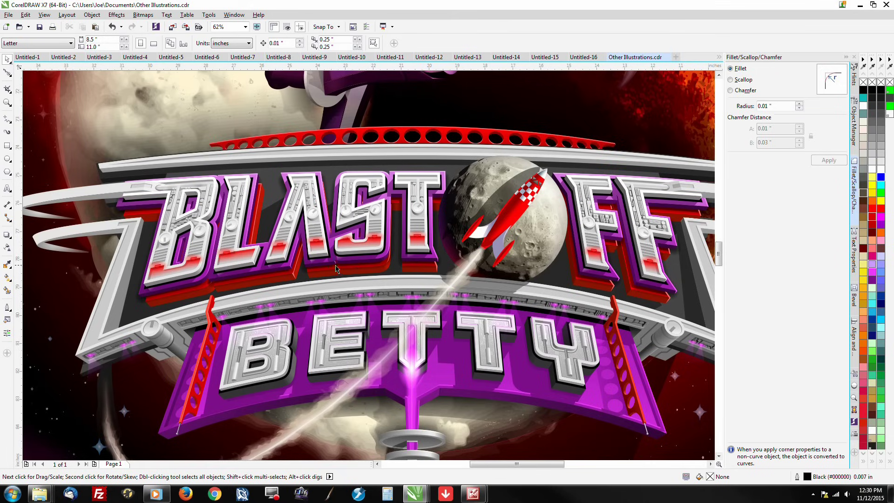
{"action": "scroll", "coordinate": [195, 255], "scroll_direction": "down", "scroll_amount": 1}
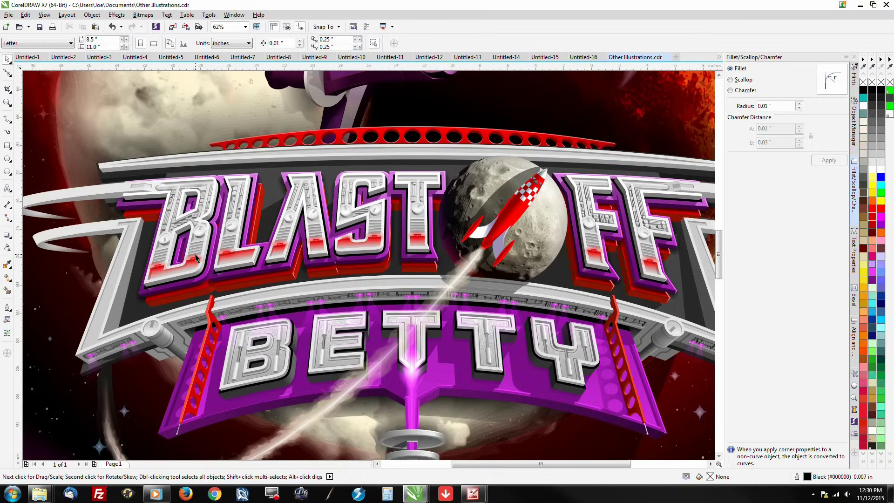
{"action": "scroll", "coordinate": [195, 254], "scroll_direction": "up", "scroll_amount": 1}
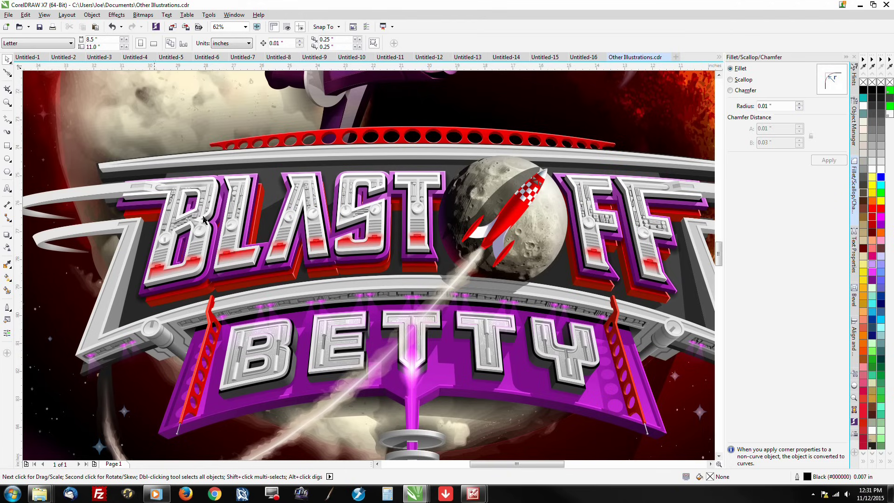
{"action": "scroll", "coordinate": [321, 276], "scroll_direction": "down", "scroll_amount": 1}
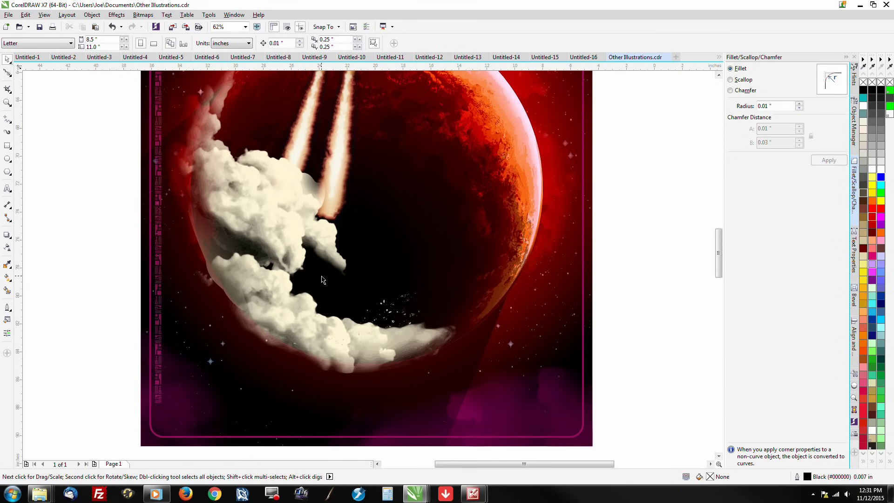
Examine the Big Lake Transport logo located below the Betty poster.
{"action": "scroll", "coordinate": [321, 279], "scroll_direction": "down", "scroll_amount": 1}
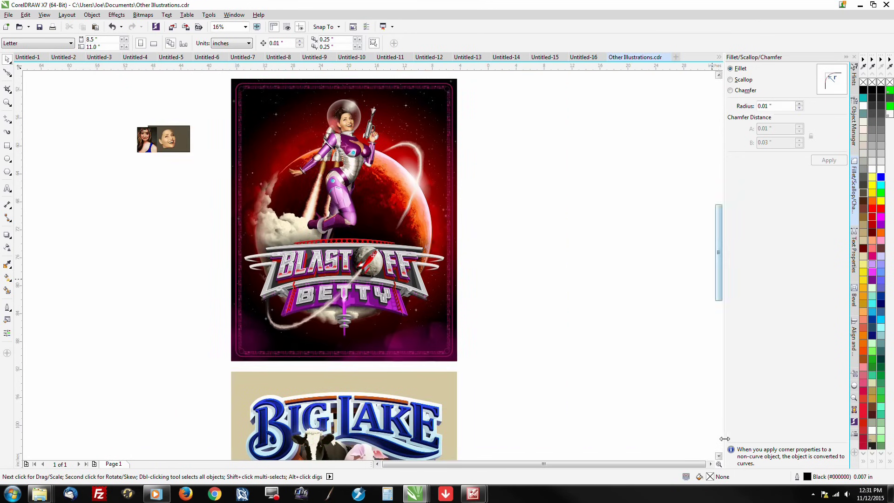
{"action": "left_click", "coordinate": [720, 456]}
{"action": "left_click", "coordinate": [719, 457]}
{"action": "left_click", "coordinate": [719, 457]}
{"action": "left_click", "coordinate": [719, 457]}
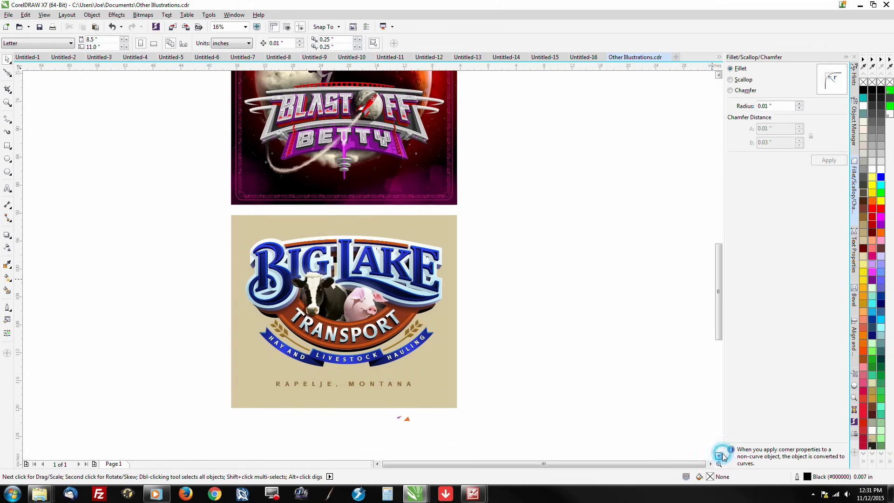
{"action": "left_click", "coordinate": [9, 103]}
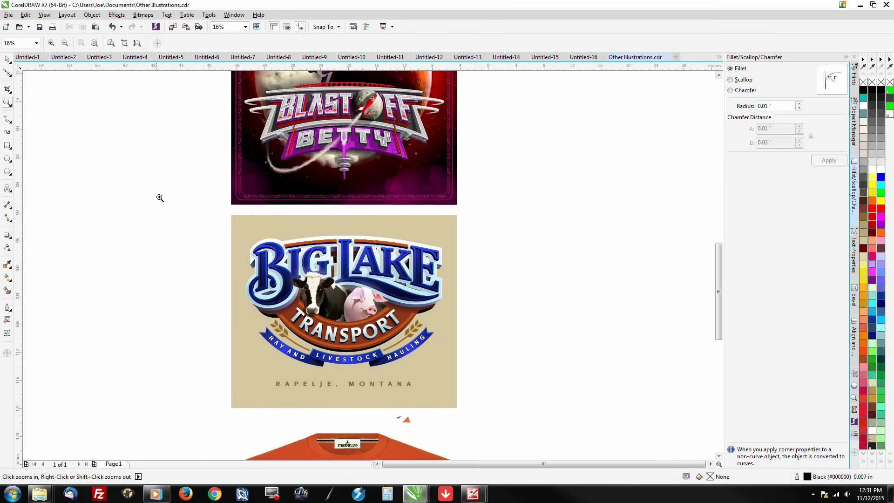
{"action": "left_click_drag", "start_coordinate": [223, 213], "coordinate": [390, 329]}
{"action": "left_click_drag", "start_coordinate": [455, 386], "coordinate": [465, 407]}
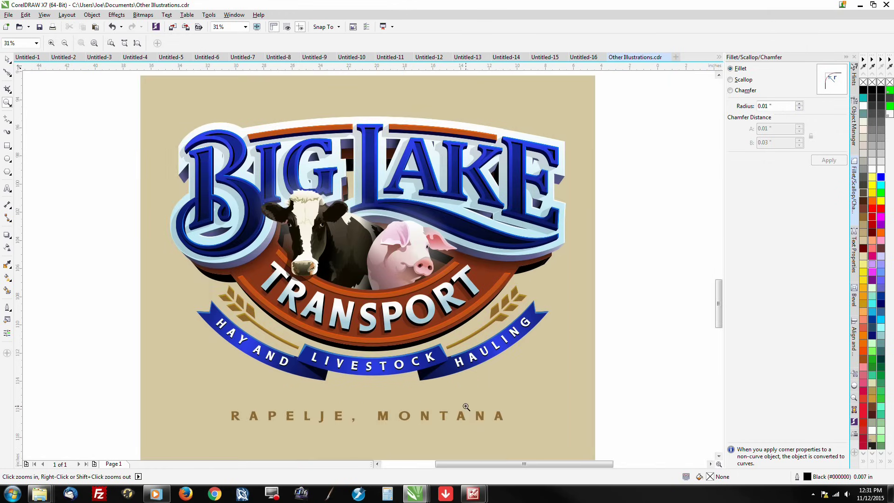
Inspect the logo's cow and pig shapes in Wireframe view and restore Enhanced view.
{"action": "left_click", "coordinate": [44, 14]}
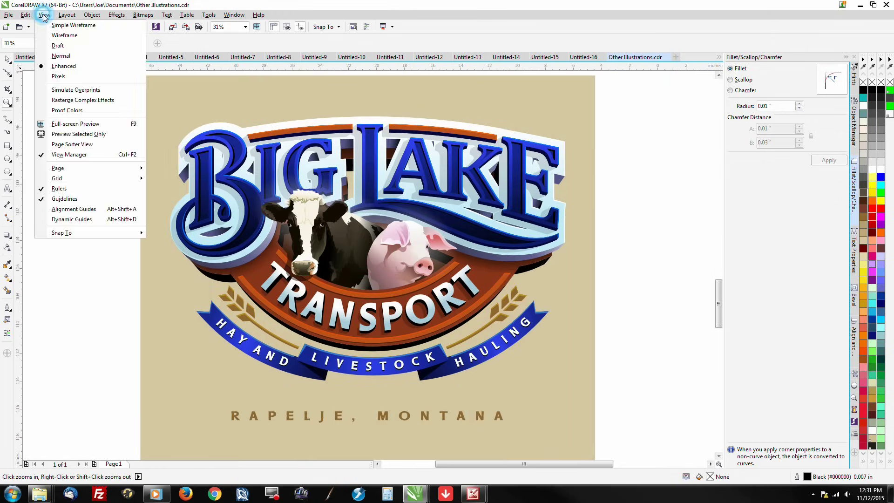
{"action": "left_click", "coordinate": [64, 35]}
{"action": "left_click", "coordinate": [344, 230]}
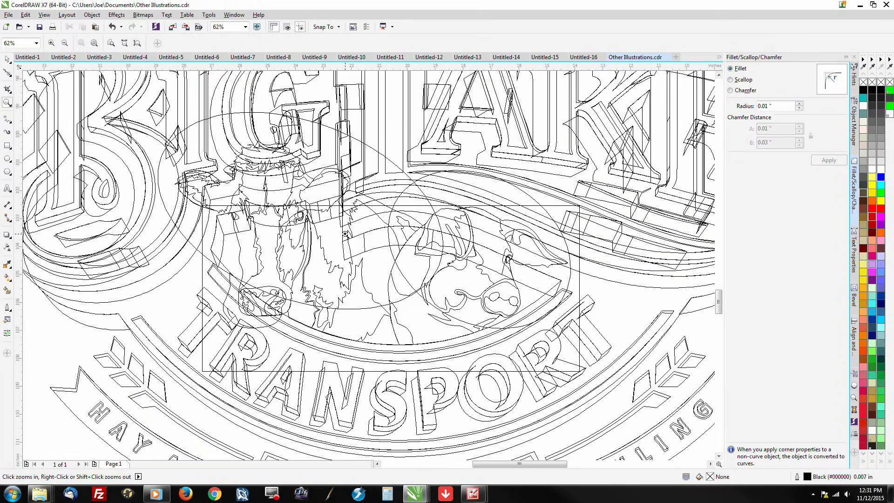
{"action": "left_click", "coordinate": [44, 14]}
{"action": "left_click", "coordinate": [55, 65]}
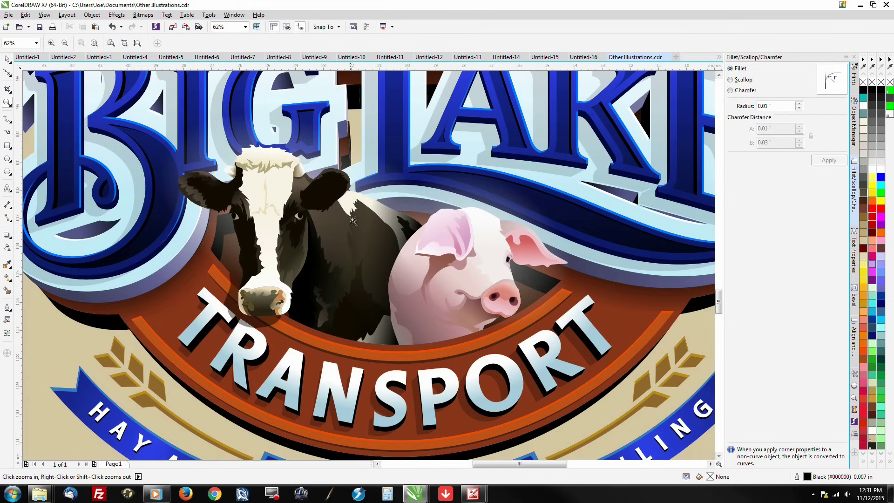
Examine the Legends On 2 Wheels T-shirt design below the Big Lake Transport logo, including the motorcycle rider.
{"action": "right_click", "coordinate": [417, 317]}
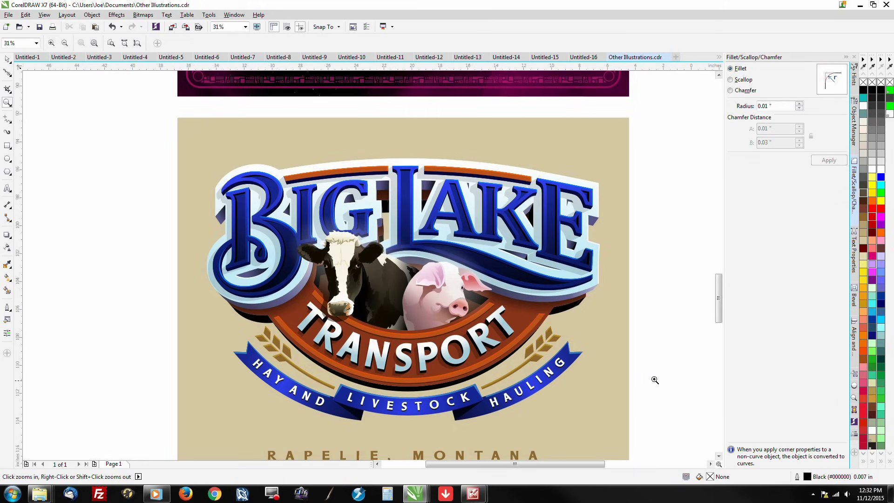
{"action": "left_click", "coordinate": [719, 456]}
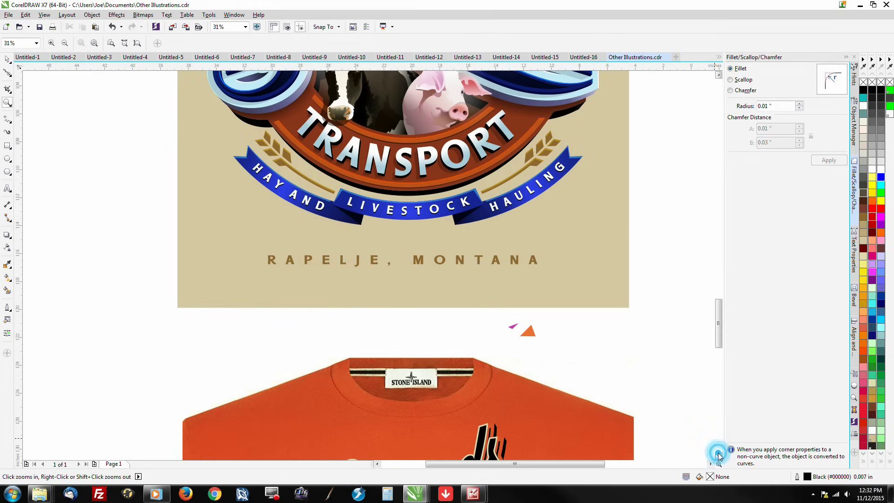
{"action": "left_click", "coordinate": [718, 456]}
{"action": "left_click", "coordinate": [719, 456]}
{"action": "left_click", "coordinate": [719, 457]}
{"action": "left_click", "coordinate": [719, 456]}
{"action": "left_click", "coordinate": [719, 456]}
{"action": "left_click", "coordinate": [718, 456]}
{"action": "left_click", "coordinate": [719, 457]}
{"action": "left_click", "coordinate": [719, 456]}
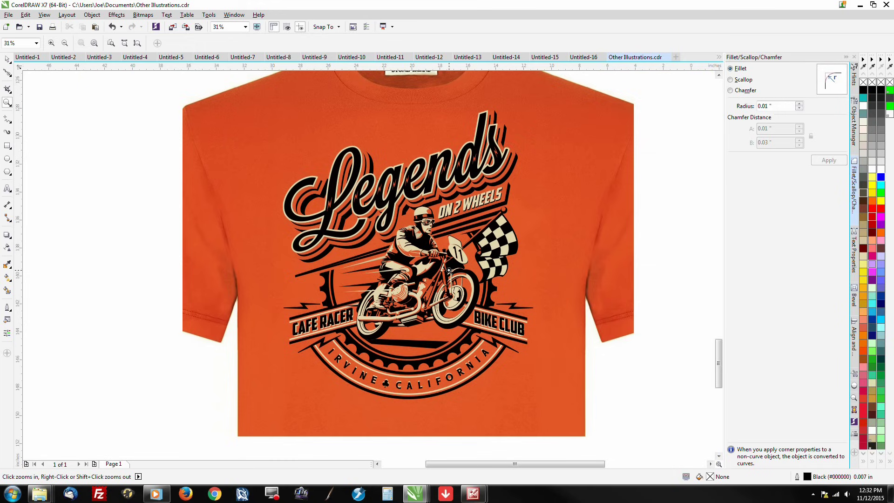
{"action": "left_click", "coordinate": [7, 59]}
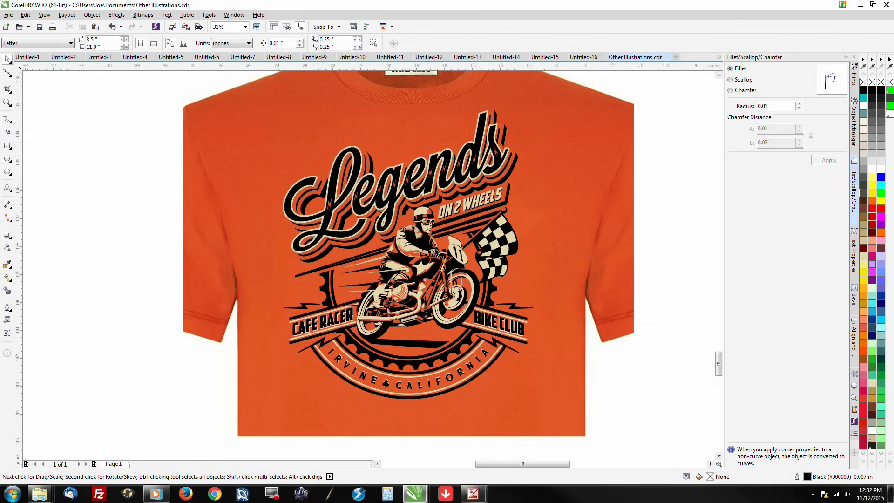
{"action": "scroll", "coordinate": [437, 253], "scroll_direction": "up", "scroll_amount": 5}
{"action": "scroll", "coordinate": [436, 252], "scroll_direction": "down", "scroll_amount": 3}
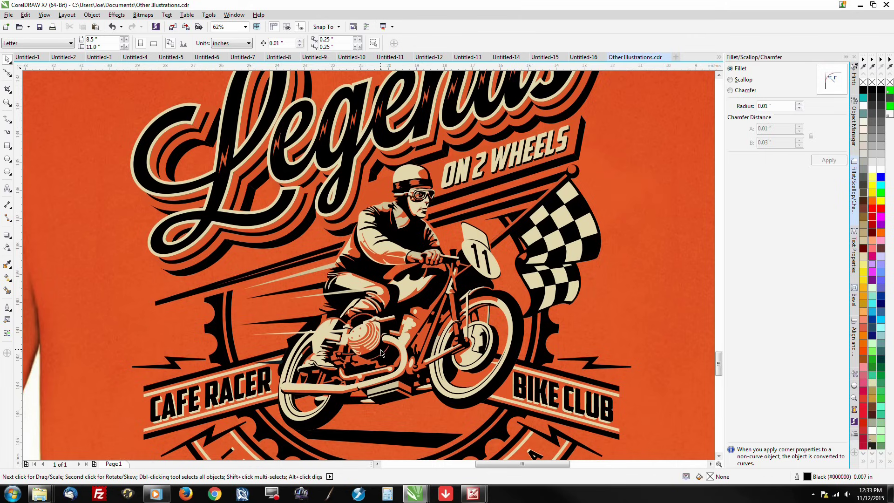
{"action": "left_click", "coordinate": [10, 74]}
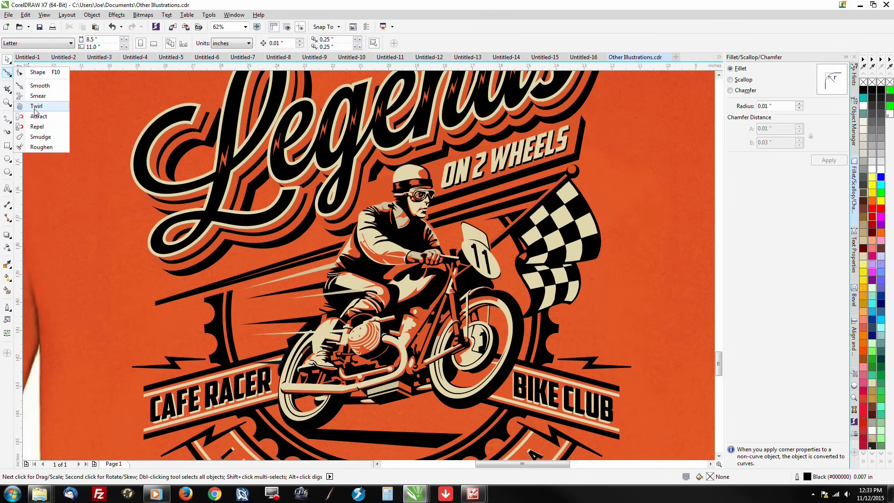
{"action": "left_click", "coordinate": [7, 120]}
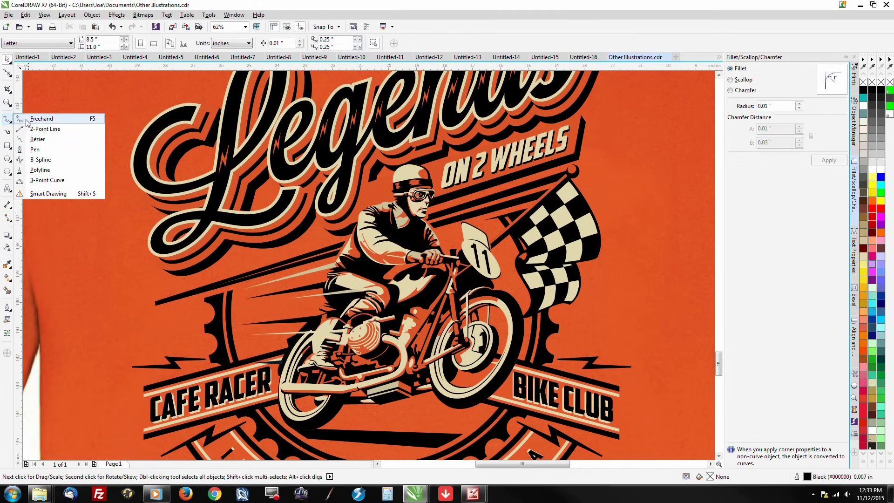
{"action": "left_click", "coordinate": [42, 118]}
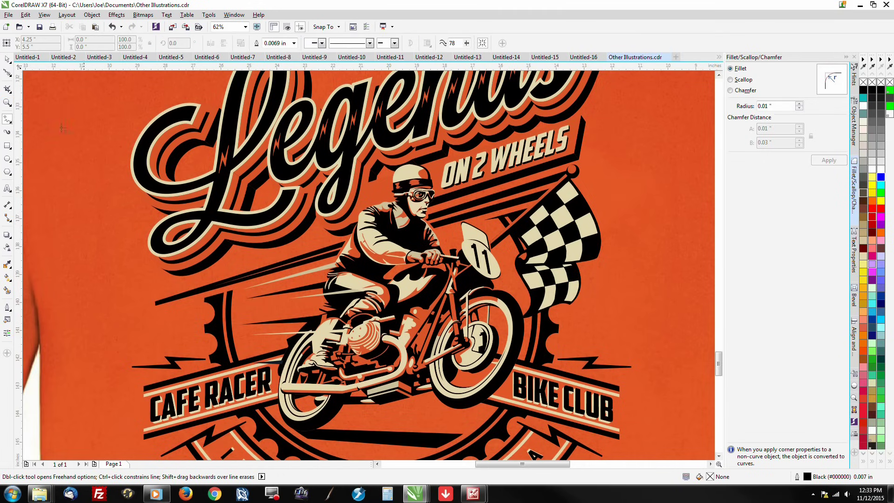
{"action": "left_click", "coordinate": [7, 59]}
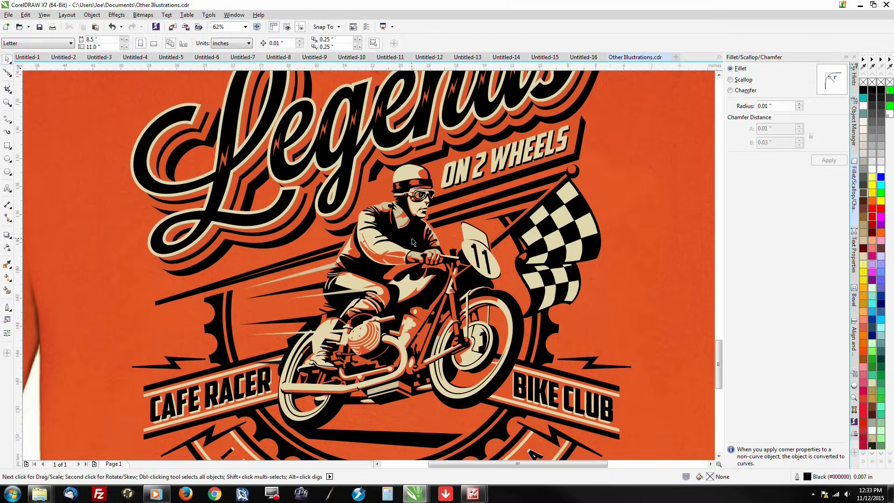
Move the colour portrait photo down to the empty area beside the Legends T-shirt.
{"action": "scroll", "coordinate": [412, 242], "scroll_direction": "down", "scroll_amount": 7}
{"action": "left_click", "coordinate": [718, 77]}
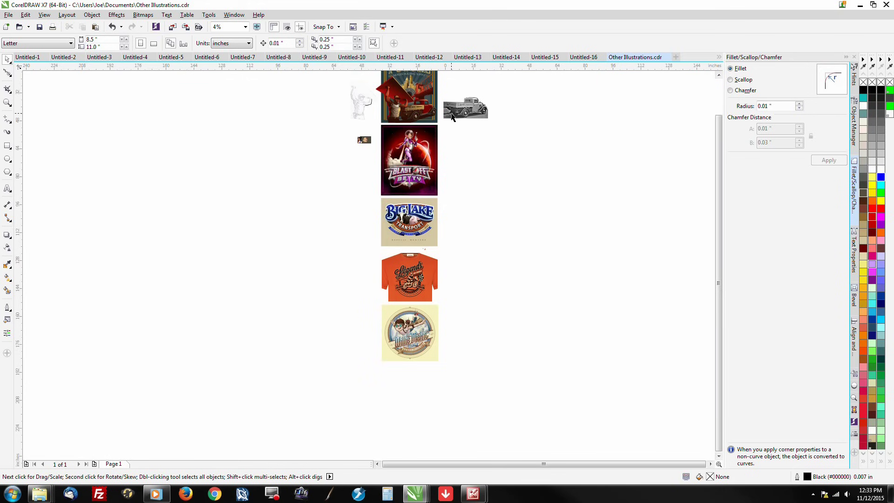
{"action": "left_click", "coordinate": [358, 141]}
{"action": "left_click_drag", "start_coordinate": [371, 290], "coordinate": [370, 270]}
{"action": "scroll", "coordinate": [373, 272], "scroll_direction": "up", "scroll_amount": 3}
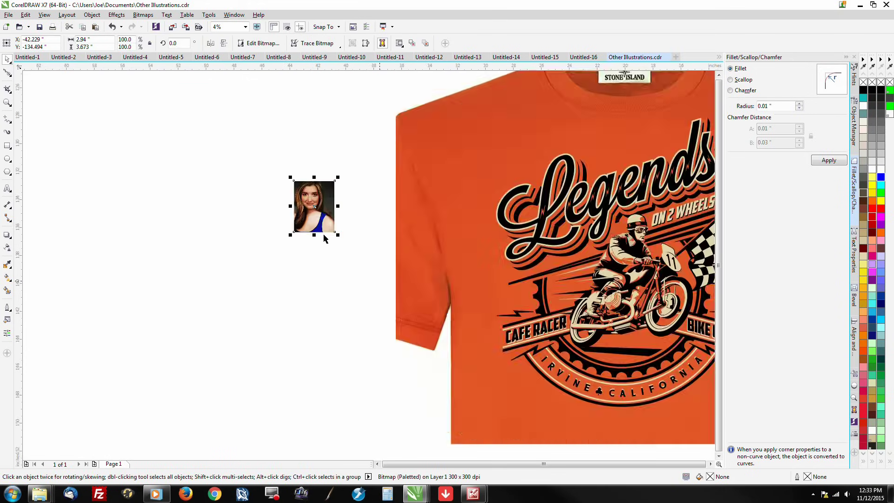
Duplicate the portrait photo and place the copy next to the original, on the T-shirt side.
{"action": "scroll", "coordinate": [308, 192], "scroll_direction": "up", "scroll_amount": 5}
{"action": "left_click_drag", "start_coordinate": [319, 219], "coordinate": [359, 273]}
{"action": "key", "text": "ctrl+d"}
Try to open the portrait copy in the Image Adjustment Lab.
{"action": "left_click", "coordinate": [143, 14]}
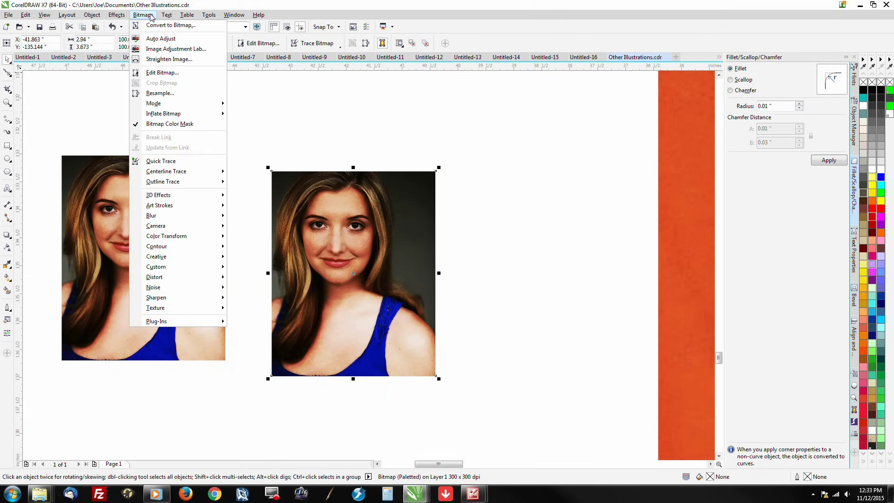
{"action": "left_click", "coordinate": [174, 57]}
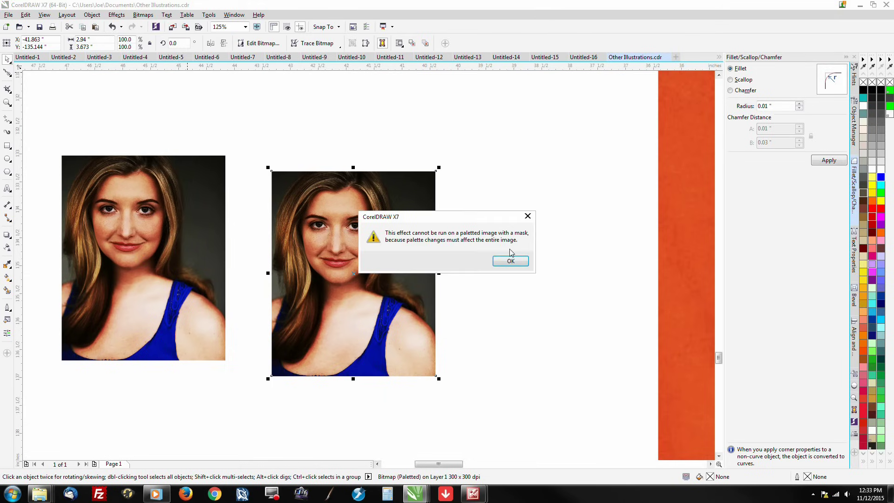
{"action": "left_click", "coordinate": [511, 261]}
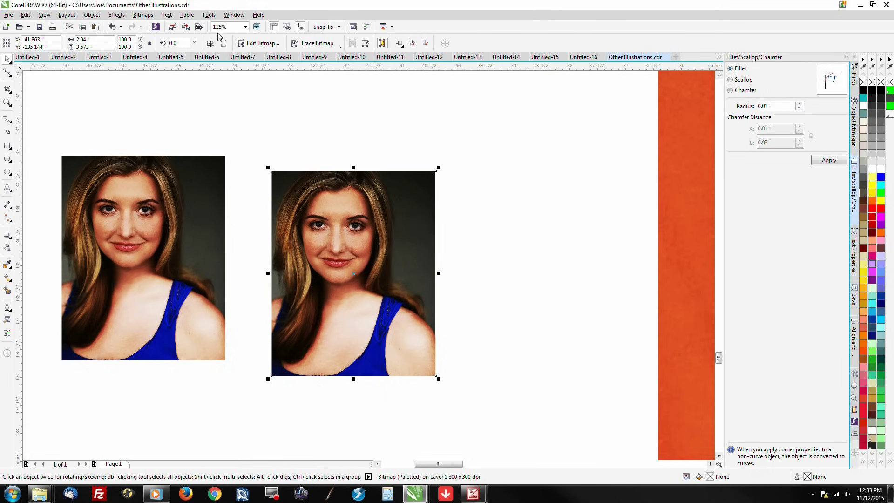
Convert the portrait copy to a 300 dpi bitmap in RGB Color (24-bit) mode.
{"action": "left_click", "coordinate": [148, 15]}
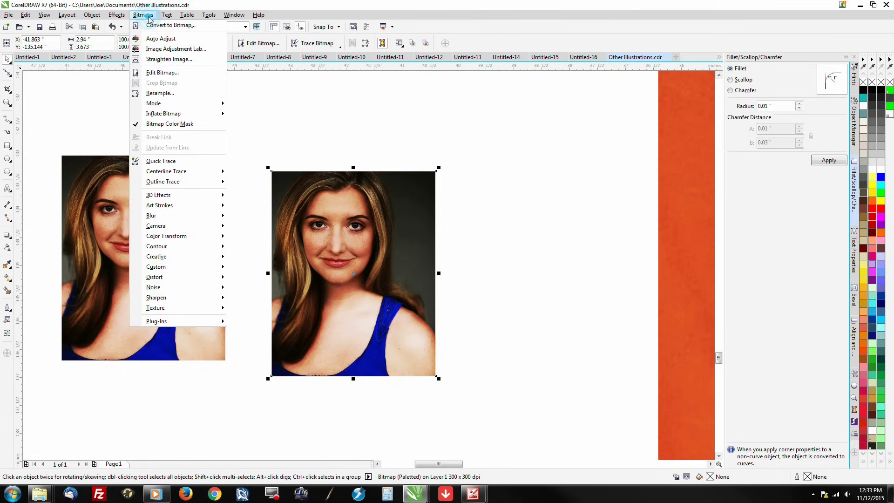
{"action": "left_click", "coordinate": [170, 25]}
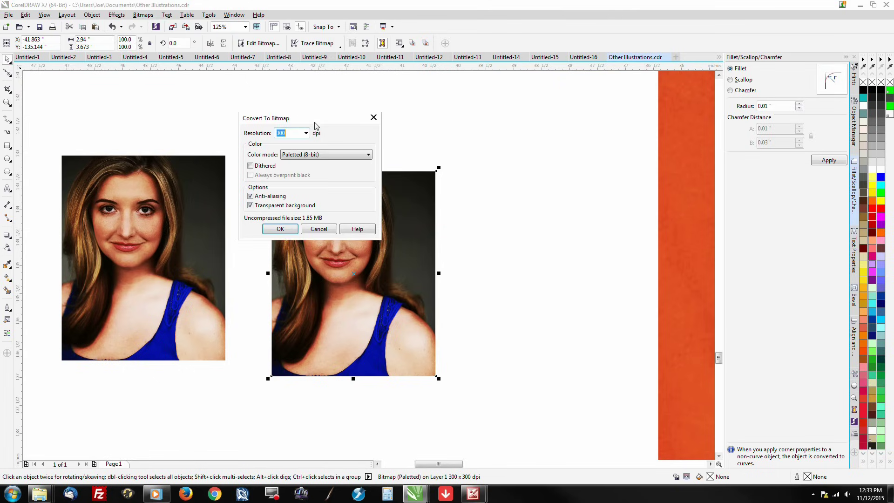
{"action": "left_click", "coordinate": [305, 155]}
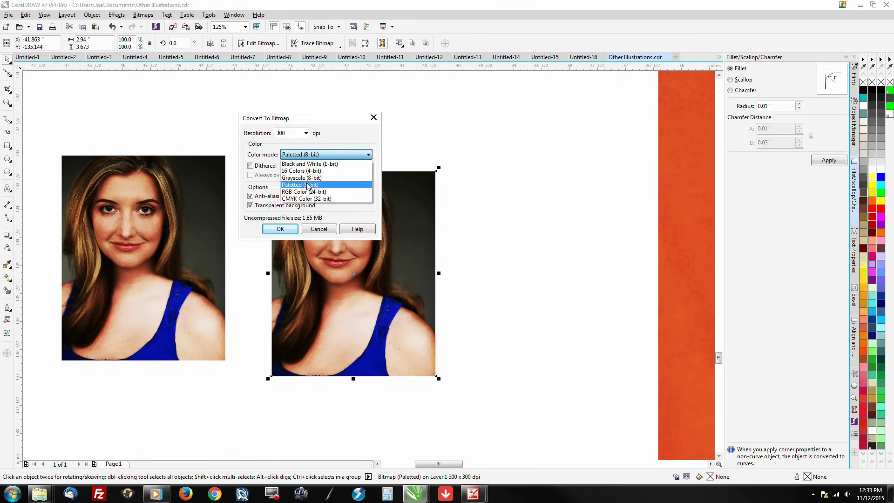
{"action": "left_click", "coordinate": [306, 191]}
{"action": "left_click", "coordinate": [277, 228]}
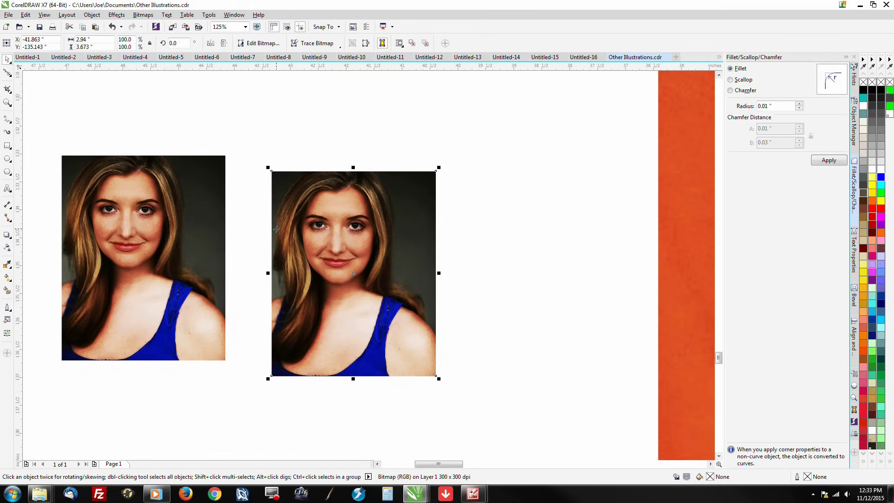
Turn the portrait copy into pure black and white in the Image Adjustment Lab with contrast 100 and saturation -100.
{"action": "left_click", "coordinate": [143, 15]}
{"action": "left_click", "coordinate": [162, 46]}
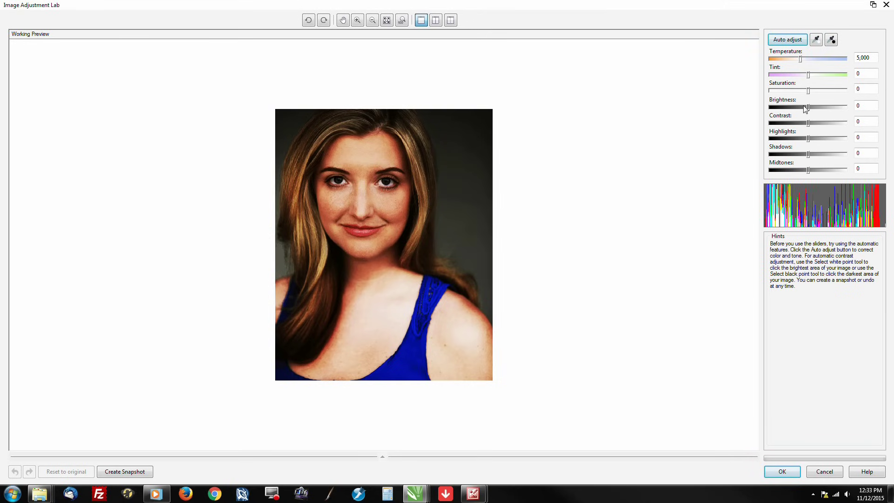
{"action": "left_click", "coordinate": [809, 124]}
{"action": "left_click_drag", "start_coordinate": [810, 126], "coordinate": [856, 123]}
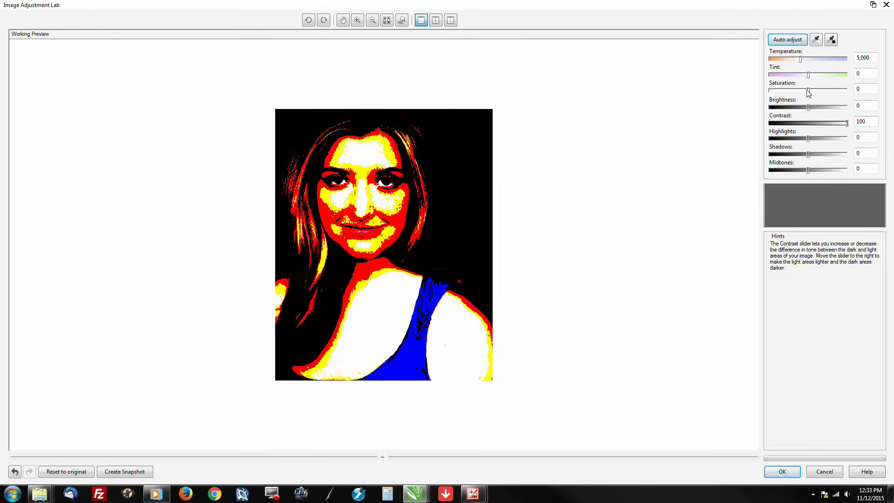
{"action": "left_click_drag", "start_coordinate": [808, 90], "coordinate": [728, 89]}
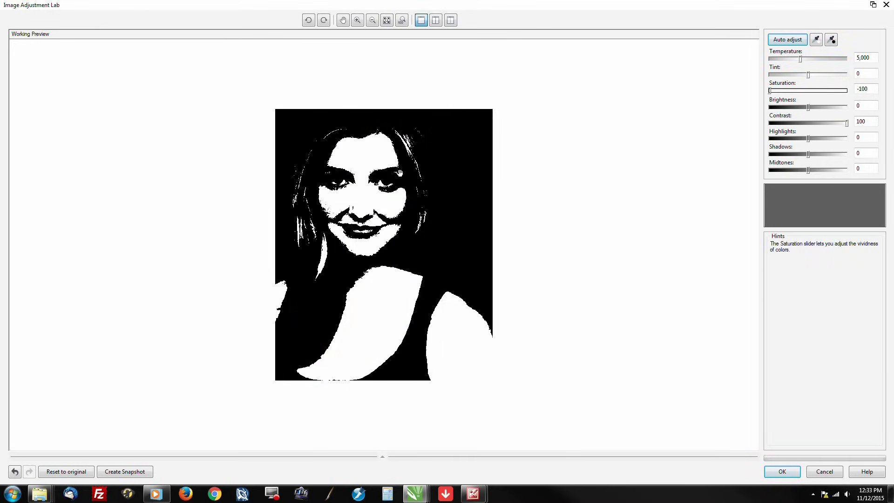
{"action": "left_click", "coordinate": [785, 470]}
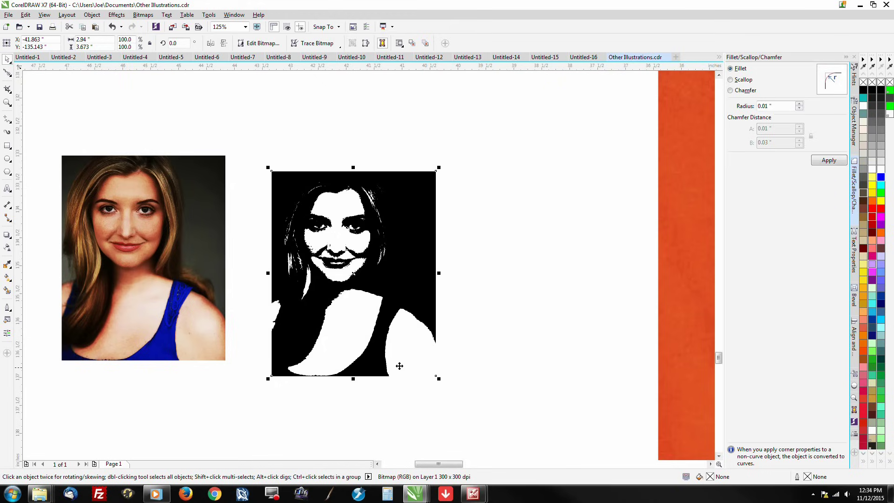
Reposition the black-and-white portrait in the empty space between the colour photo and the T-shirt.
{"action": "left_click_drag", "start_coordinate": [370, 363], "coordinate": [413, 351]}
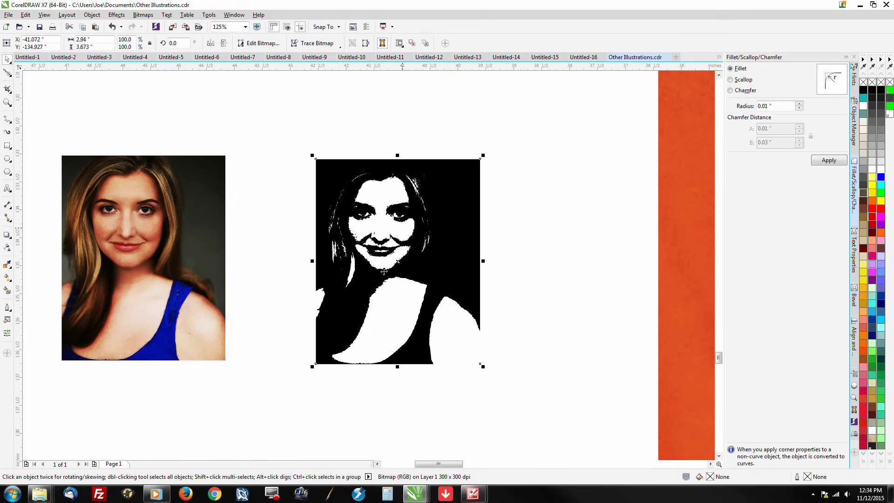
{"action": "left_click", "coordinate": [209, 321]}
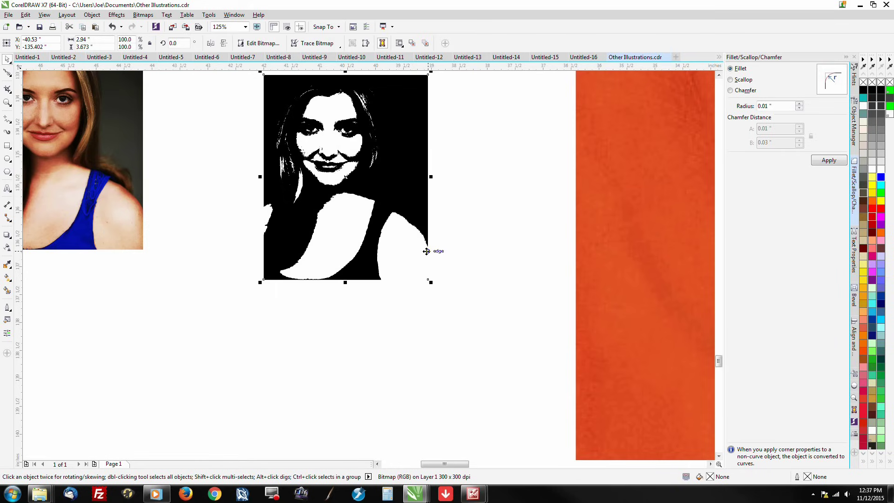
{"action": "left_click_drag", "start_coordinate": [359, 164], "coordinate": [325, 187]}
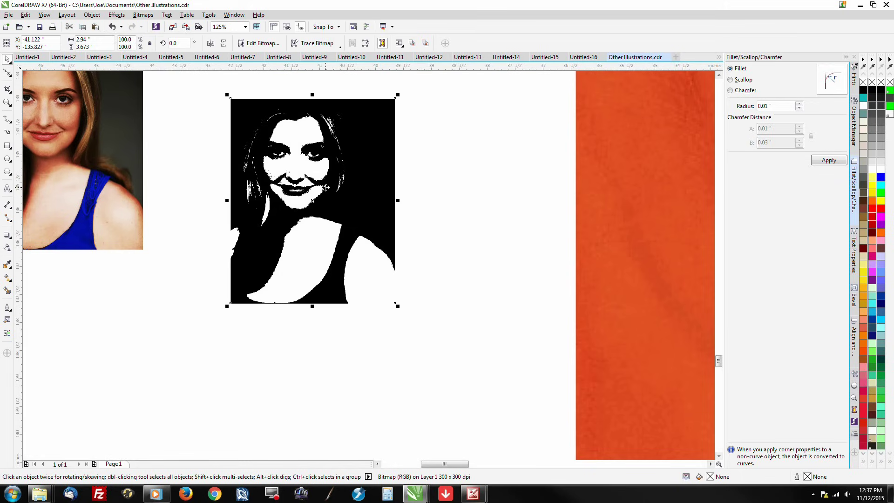
{"action": "left_click", "coordinate": [461, 206]}
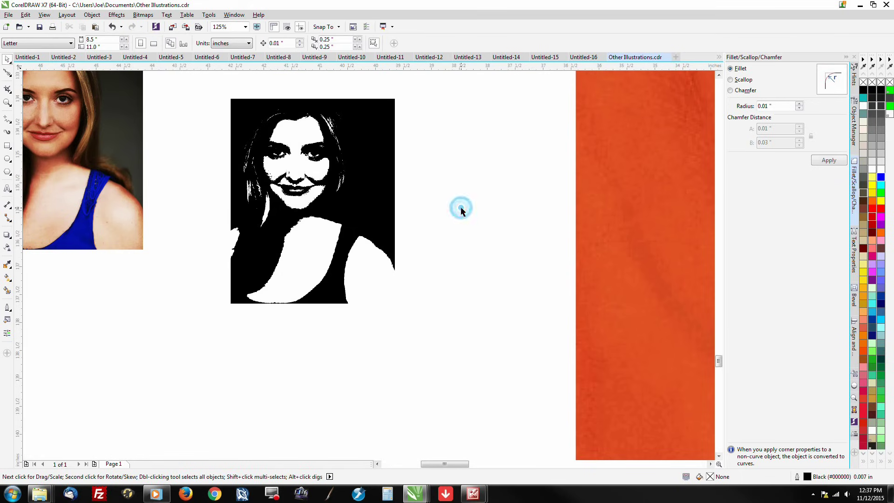
{"action": "left_click", "coordinate": [272, 209]}
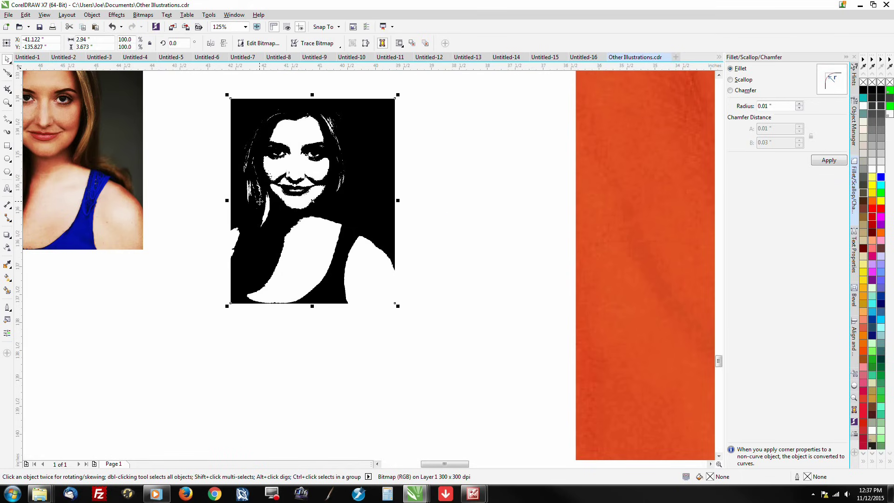
Compare the black-and-white portrait with the high-contrast motorcycle rider on the T-shirt.
{"action": "scroll", "coordinate": [259, 201], "scroll_direction": "down", "scroll_amount": 1}
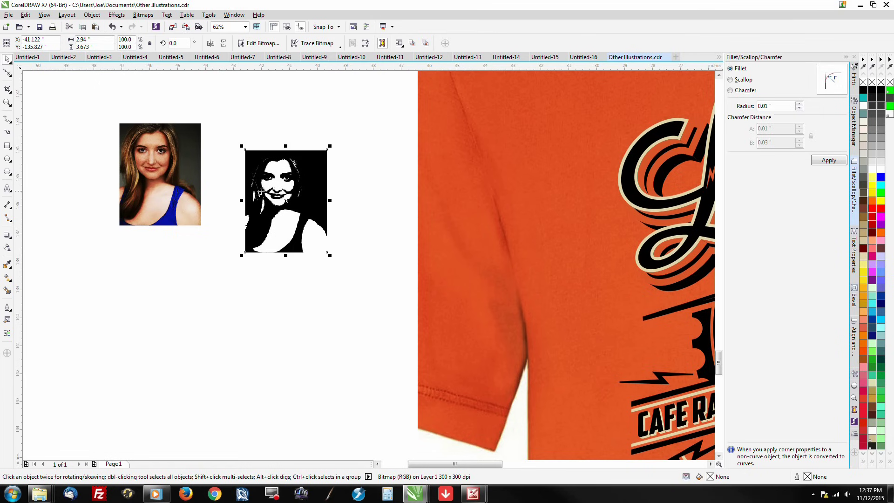
{"action": "scroll", "coordinate": [261, 191], "scroll_direction": "down", "scroll_amount": 1}
{"action": "scroll", "coordinate": [608, 241], "scroll_direction": "up", "scroll_amount": 1}
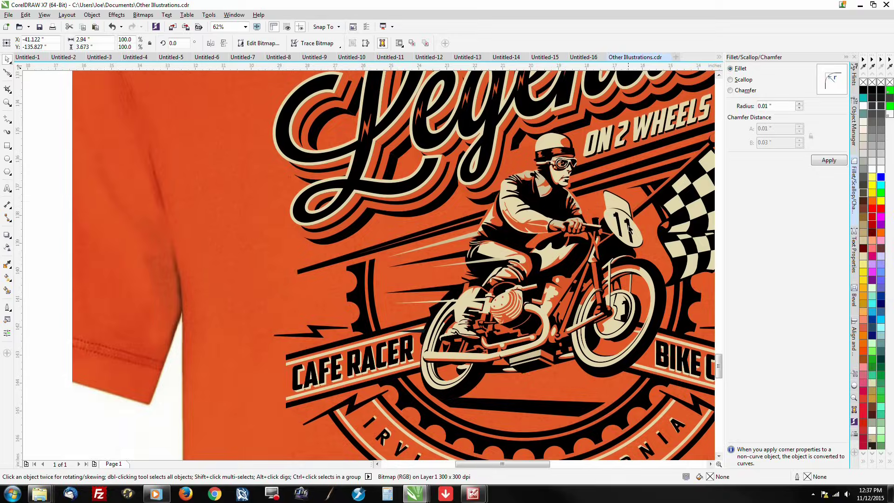
{"action": "scroll", "coordinate": [635, 257], "scroll_direction": "down", "scroll_amount": 1}
{"action": "scroll", "coordinate": [302, 199], "scroll_direction": "up", "scroll_amount": 1}
{"action": "scroll", "coordinate": [246, 200], "scroll_direction": "up", "scroll_amount": 1}
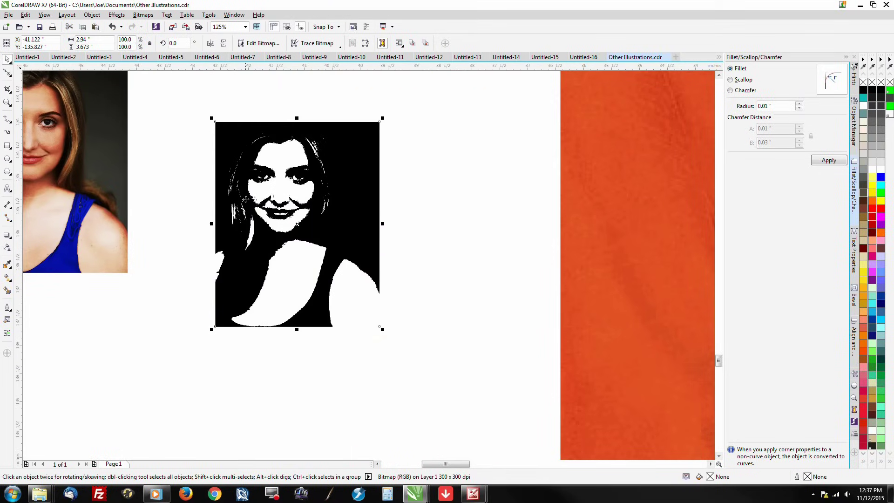
Copy the original colour portrait to a spot below it, beside the black-and-white version.
{"action": "left_click", "coordinate": [117, 220]}
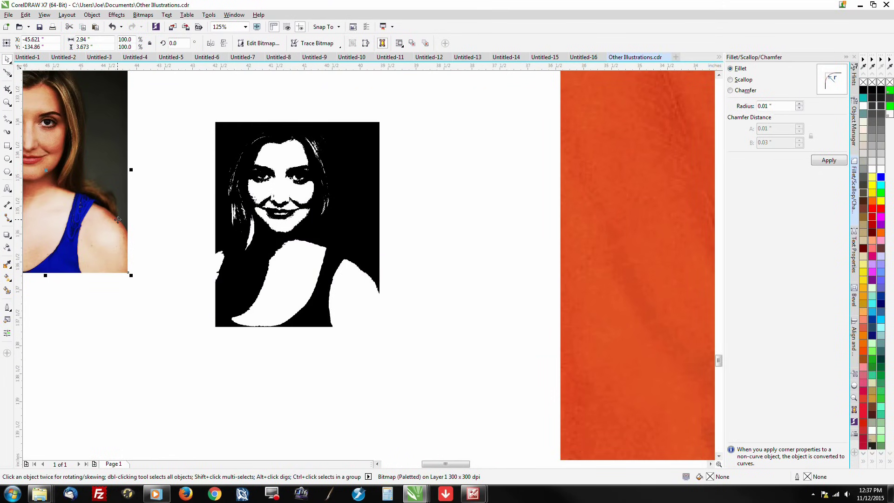
{"action": "left_click_drag", "start_coordinate": [86, 186], "coordinate": [163, 343]}
{"action": "right_click", "coordinate": [164, 342]}
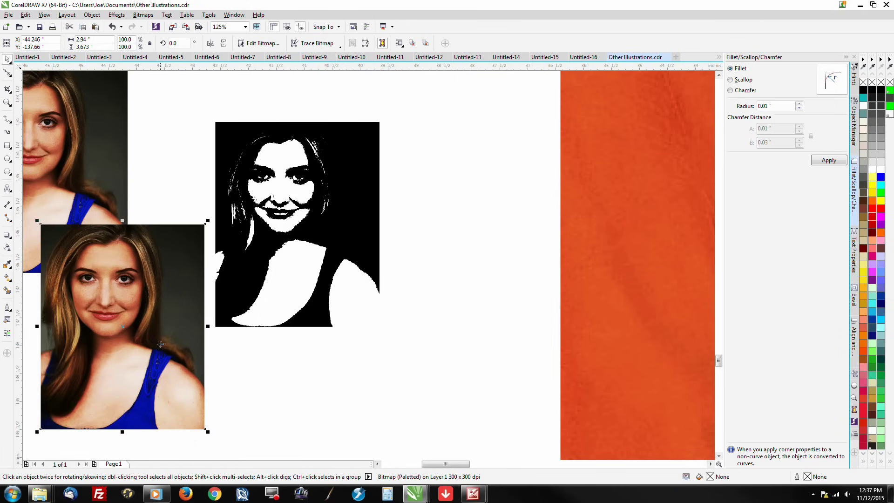
Try to apply an image adjustment to the new colour portrait copy.
{"action": "left_click", "coordinate": [143, 14]}
{"action": "left_click", "coordinate": [157, 41]}
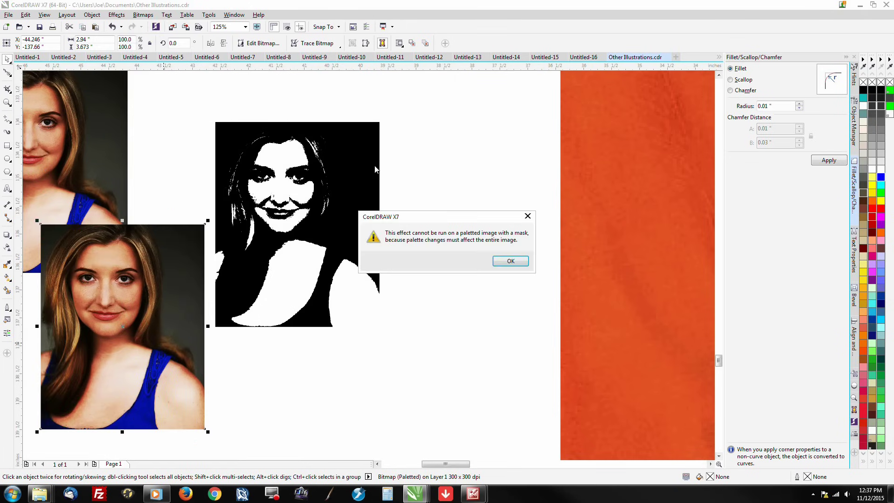
{"action": "left_click", "coordinate": [508, 261]}
Convert the new colour portrait copy with Convert to Bitmap.
{"action": "left_click", "coordinate": [143, 15]}
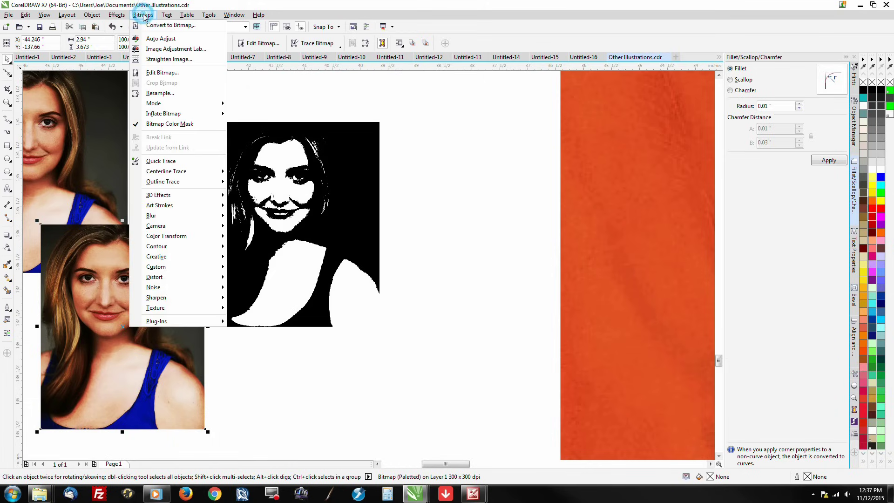
{"action": "left_click", "coordinate": [158, 25]}
{"action": "left_click", "coordinate": [293, 230]}
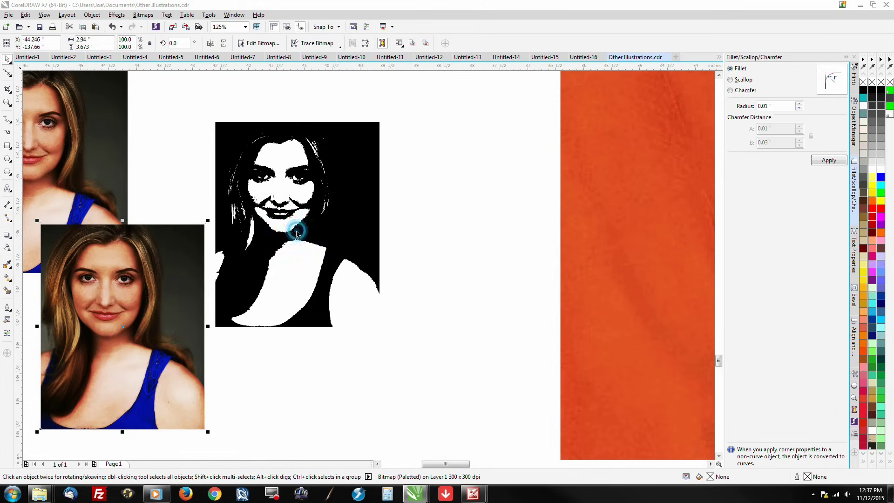
Move the converted colour portrait copy up about 1.2 inches, between the original and the black-and-white portrait.
{"action": "left_click", "coordinate": [143, 15]}
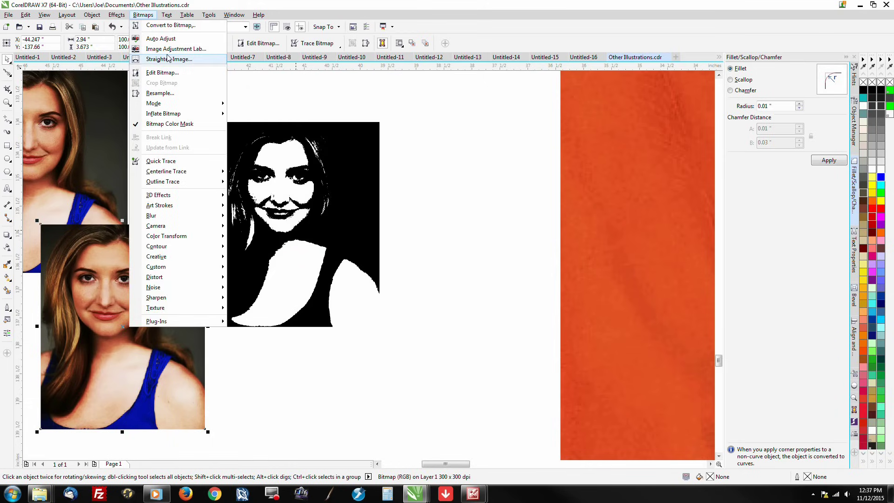
{"action": "left_click", "coordinate": [72, 343]}
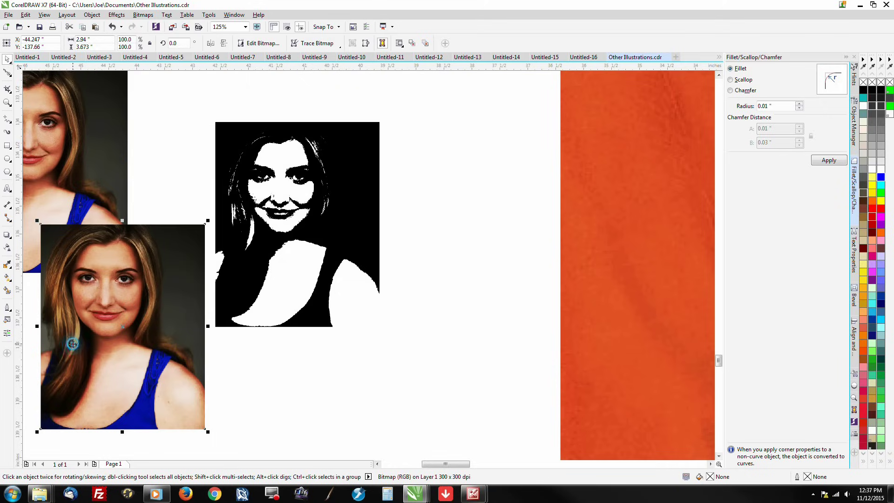
{"action": "left_click_drag", "start_coordinate": [94, 315], "coordinate": [95, 250]}
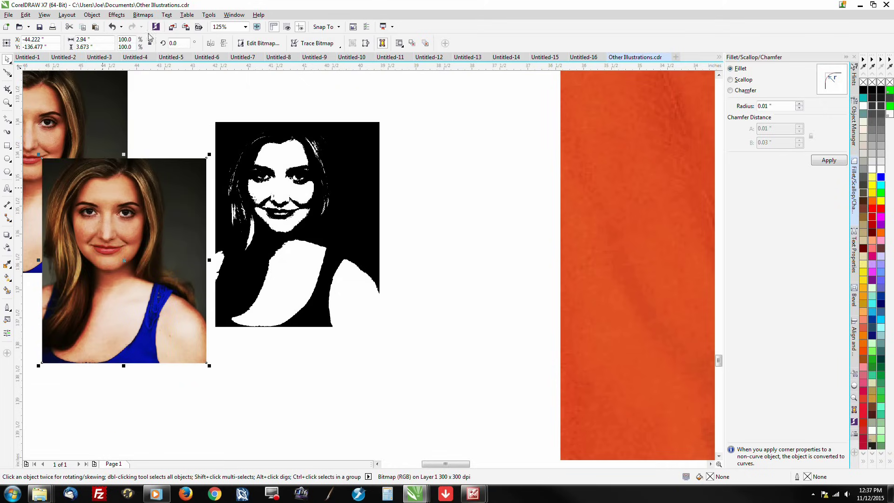
Try to adjust the original paletted colour portrait in the Image Adjustment Lab.
{"action": "left_click", "coordinate": [97, 103]}
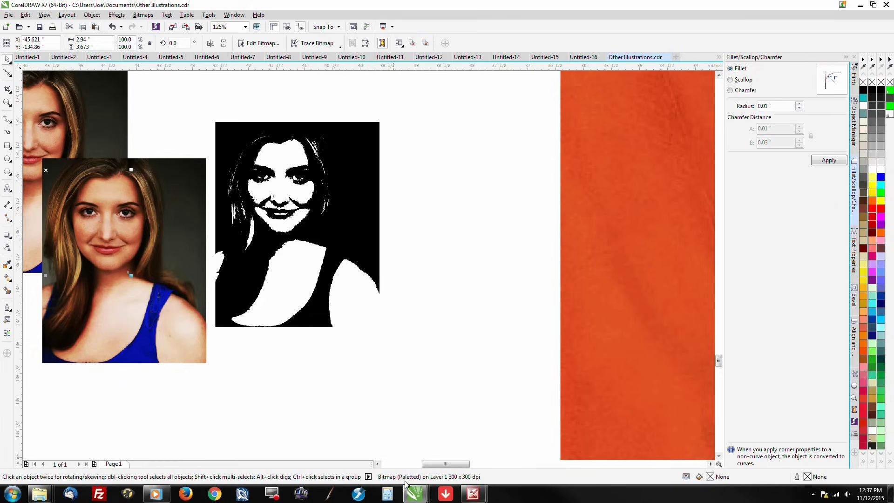
{"action": "left_click", "coordinate": [113, 110]}
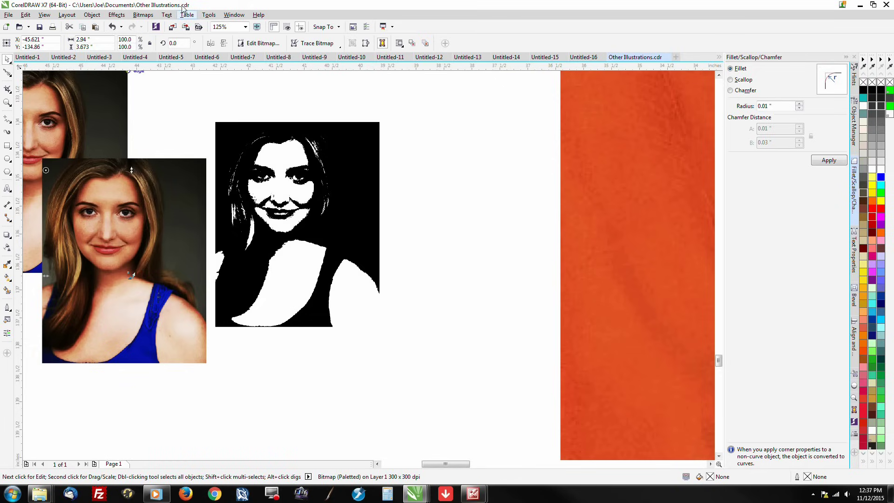
{"action": "left_click", "coordinate": [147, 15]}
{"action": "left_click", "coordinate": [161, 47]}
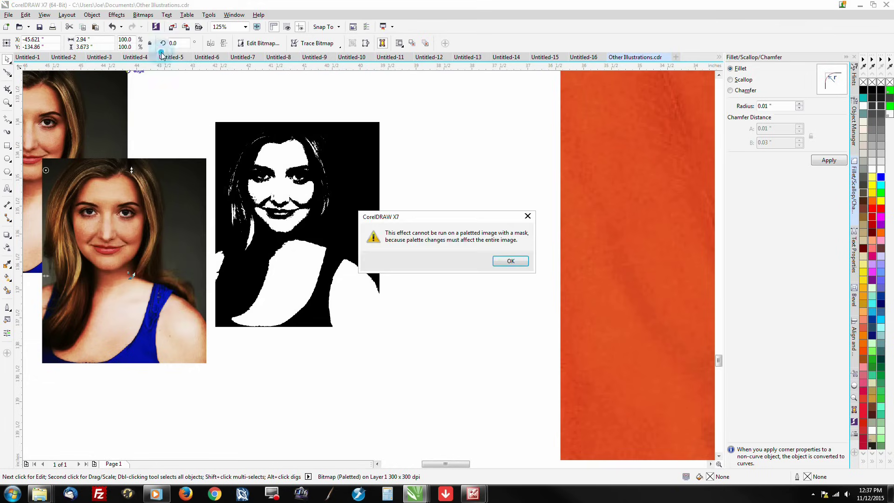
{"action": "left_click", "coordinate": [512, 257]}
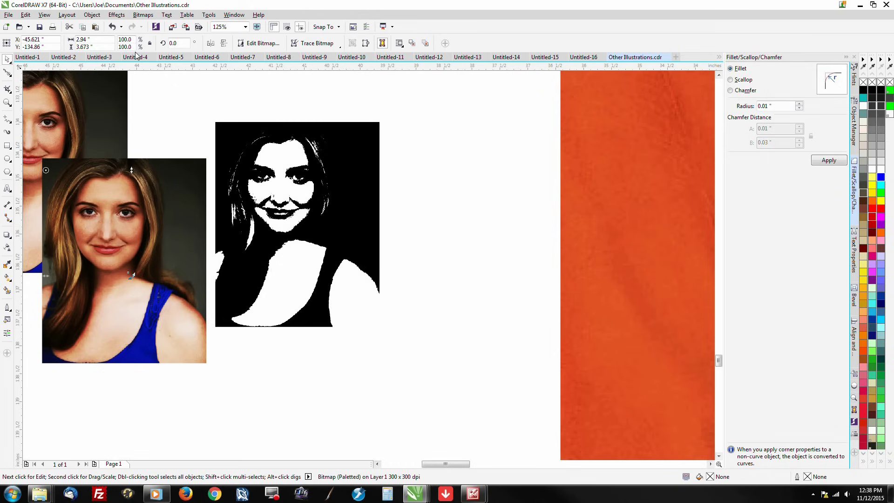
Turn the converted portrait copy black and white in the Image Adjustment Lab with contrast 100, saturation -100 and brightness 56.
{"action": "left_click", "coordinate": [146, 211]}
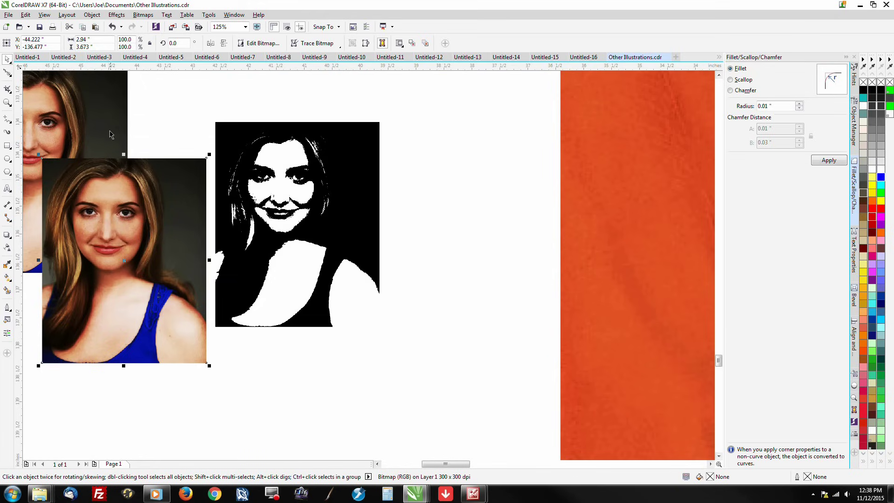
{"action": "left_click", "coordinate": [75, 131]}
{"action": "left_click", "coordinate": [142, 235]}
{"action": "left_click_drag", "start_coordinate": [167, 270], "coordinate": [179, 277]}
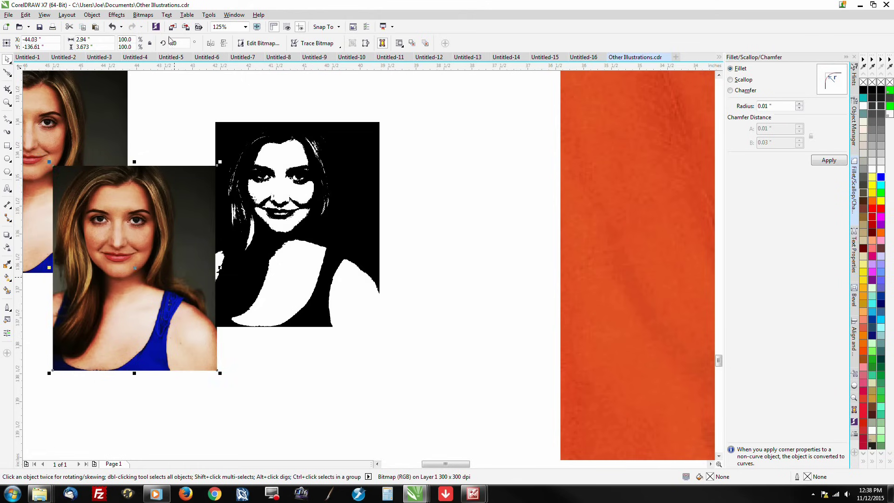
{"action": "left_click", "coordinate": [143, 15]}
{"action": "left_click", "coordinate": [165, 48]}
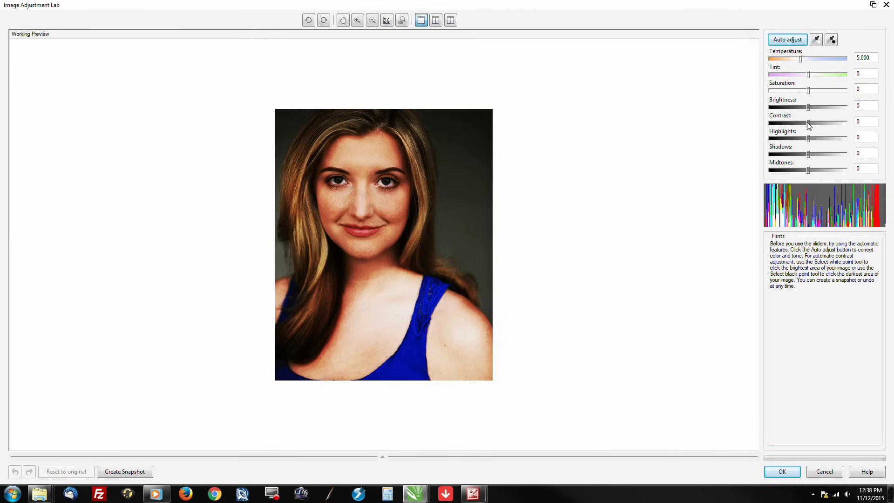
{"action": "left_click_drag", "start_coordinate": [809, 122], "coordinate": [846, 122]}
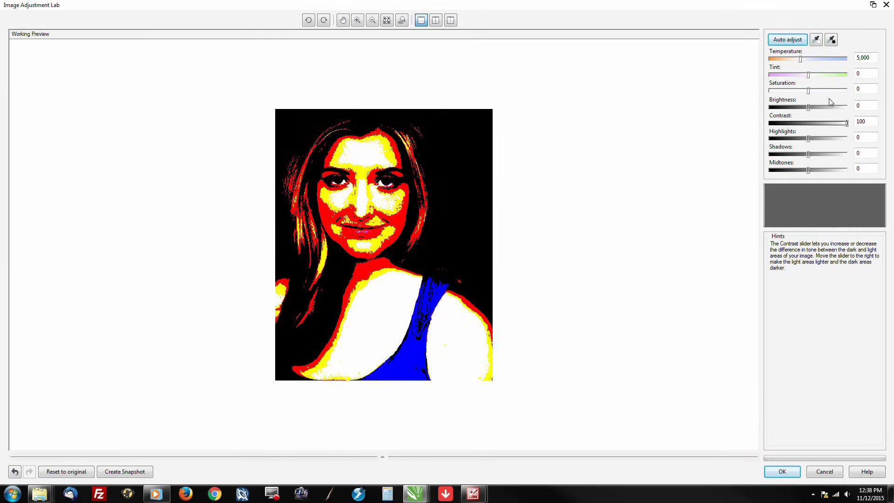
{"action": "left_click_drag", "start_coordinate": [808, 91], "coordinate": [747, 90]}
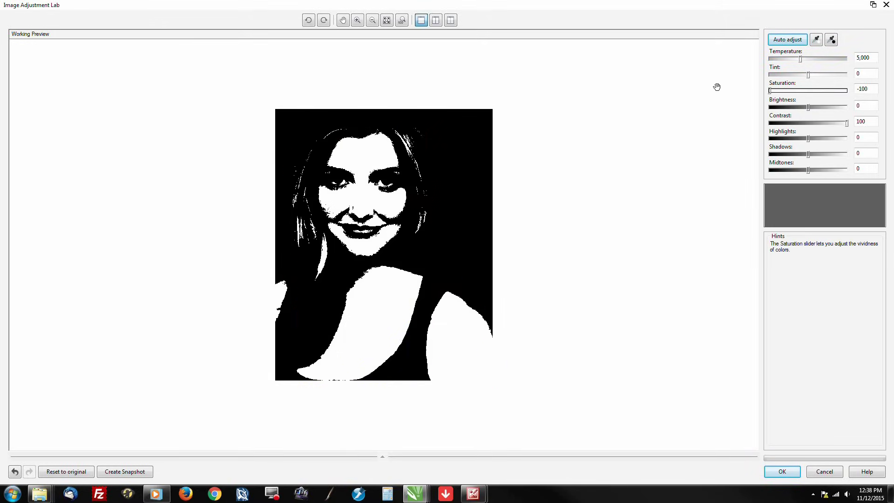
{"action": "left_click_drag", "start_coordinate": [822, 107], "coordinate": [831, 109]}
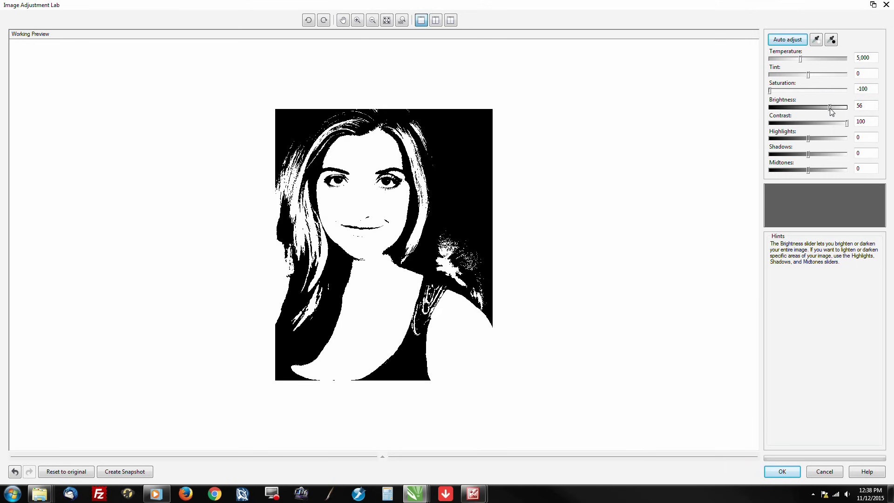
{"action": "left_click", "coordinate": [799, 471]}
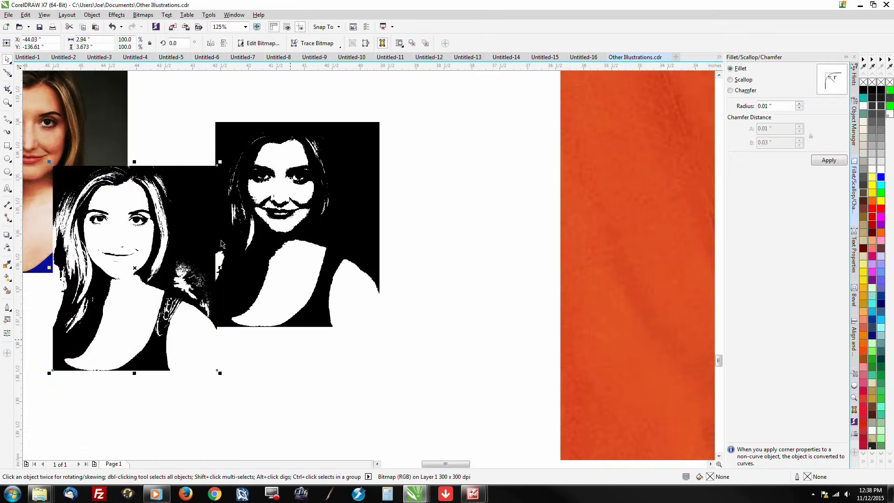
Stack the brighter black-and-white portrait exactly over the darker one and give both a uniform transparency of 61.
{"action": "left_click_drag", "start_coordinate": [220, 163], "coordinate": [380, 121]}
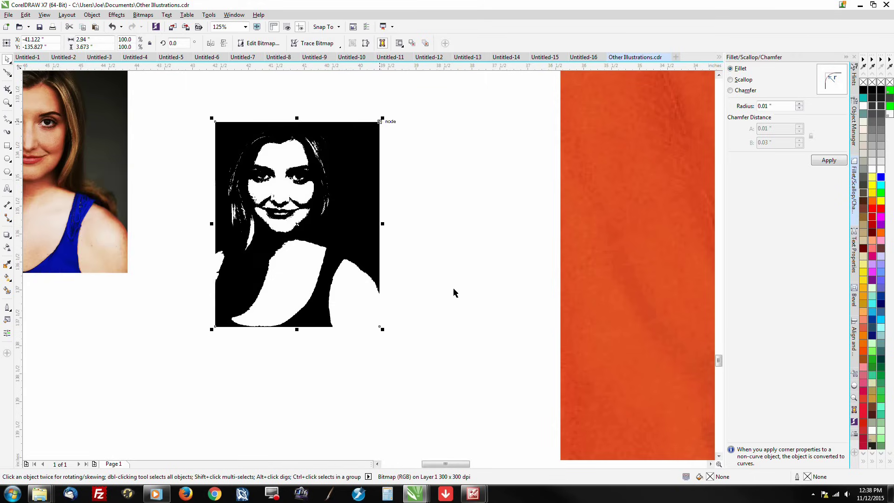
{"action": "left_click_drag", "start_coordinate": [484, 386], "coordinate": [178, 88]}
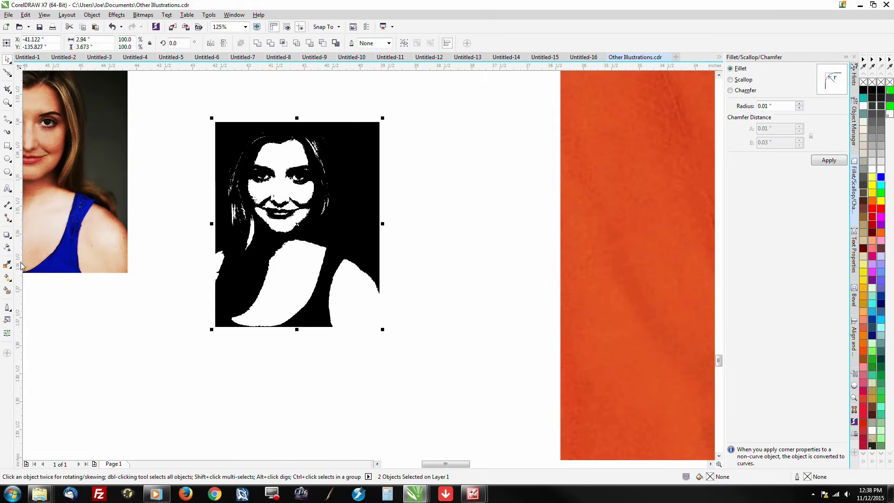
{"action": "left_click", "coordinate": [7, 247]}
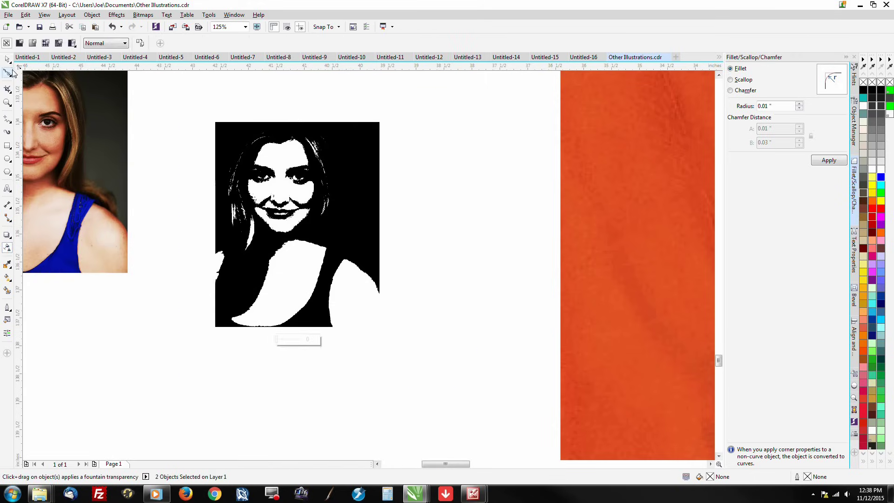
{"action": "left_click", "coordinate": [20, 45]}
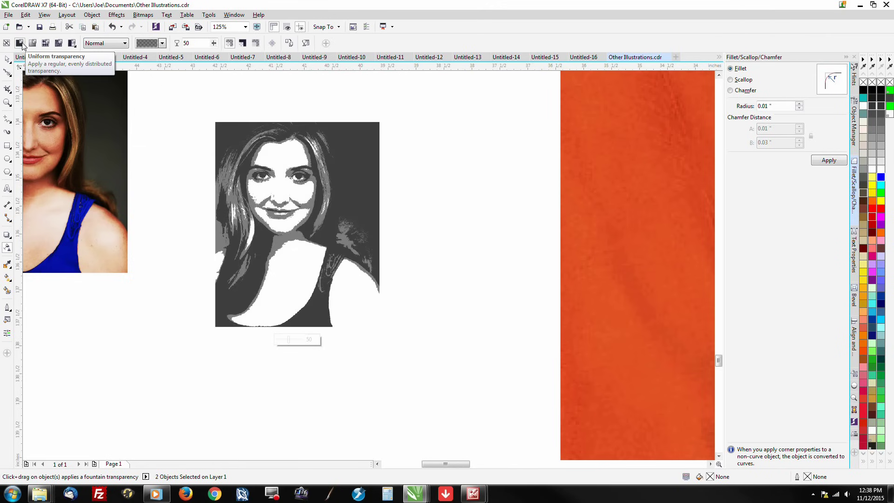
{"action": "left_click_drag", "start_coordinate": [215, 44], "coordinate": [221, 45]}
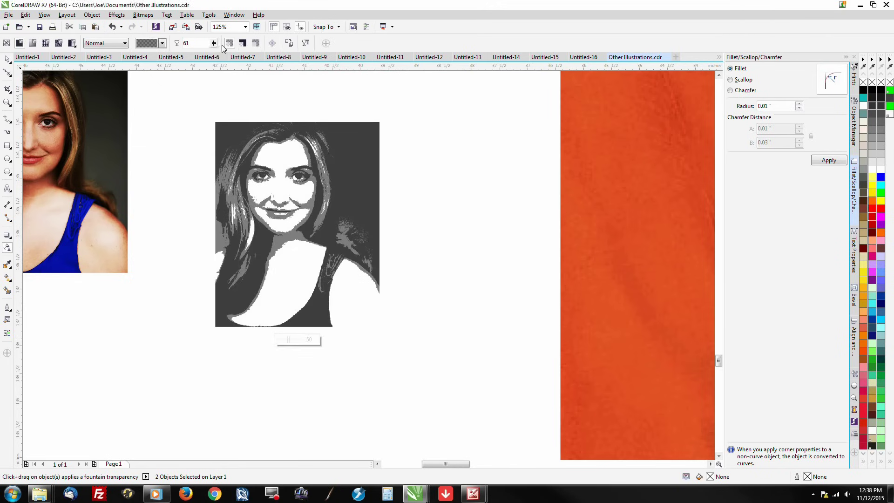
{"action": "left_click", "coordinate": [7, 59]}
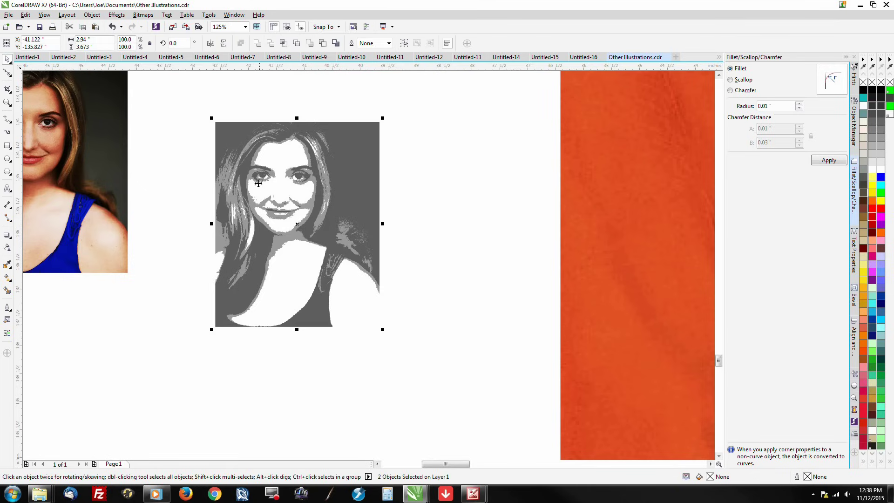
Group the two stacked portraits and place the group on the T-shirt design, above the CAFE RACER banner.
{"action": "left_click_drag", "start_coordinate": [180, 93], "coordinate": [449, 370]}
{"action": "key", "text": "ctrl+g"}
{"action": "scroll", "coordinate": [294, 242], "scroll_direction": "down", "scroll_amount": 4}
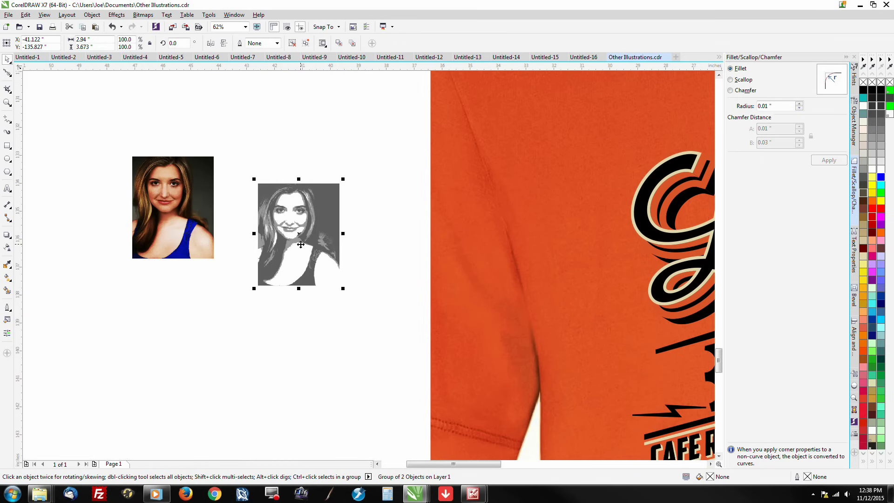
{"action": "left_click_drag", "start_coordinate": [294, 242], "coordinate": [516, 309]}
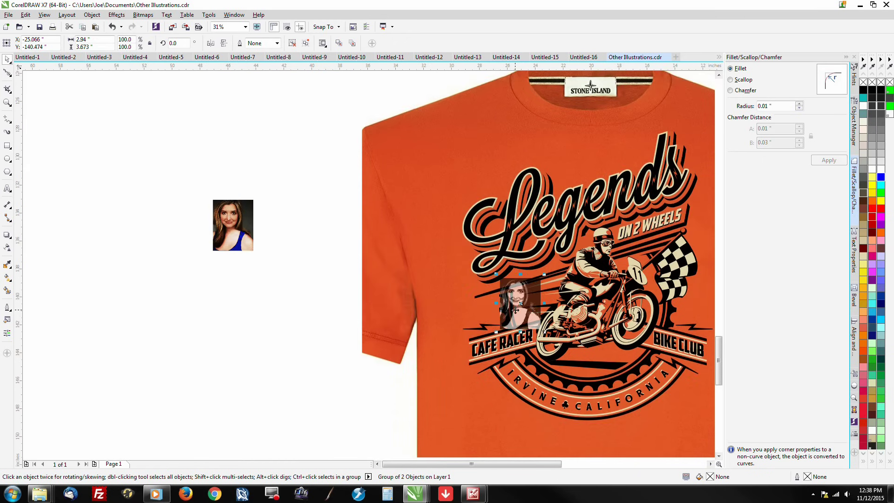
Trace the cheek highlight and lower lip edge with one continuous freehand curve about 0.57 by 0.23 inches.
{"action": "scroll", "coordinate": [580, 305], "scroll_direction": "up", "scroll_amount": 2}
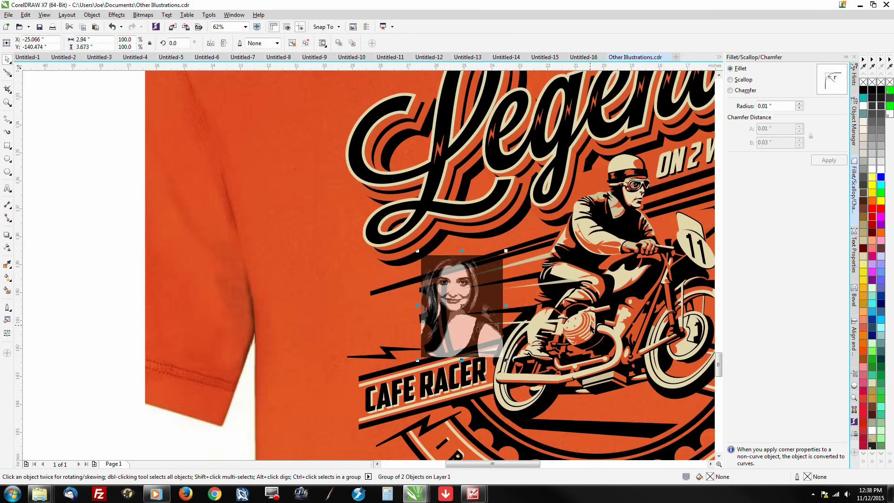
{"action": "scroll", "coordinate": [591, 328], "scroll_direction": "up", "scroll_amount": 2}
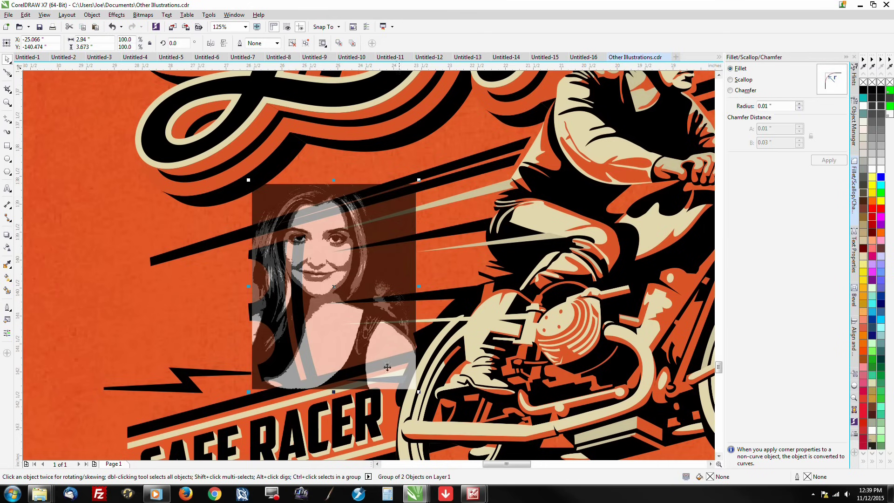
{"action": "scroll", "coordinate": [270, 354], "scroll_direction": "down", "scroll_amount": 2}
{"action": "scroll", "coordinate": [349, 335], "scroll_direction": "up", "scroll_amount": 2}
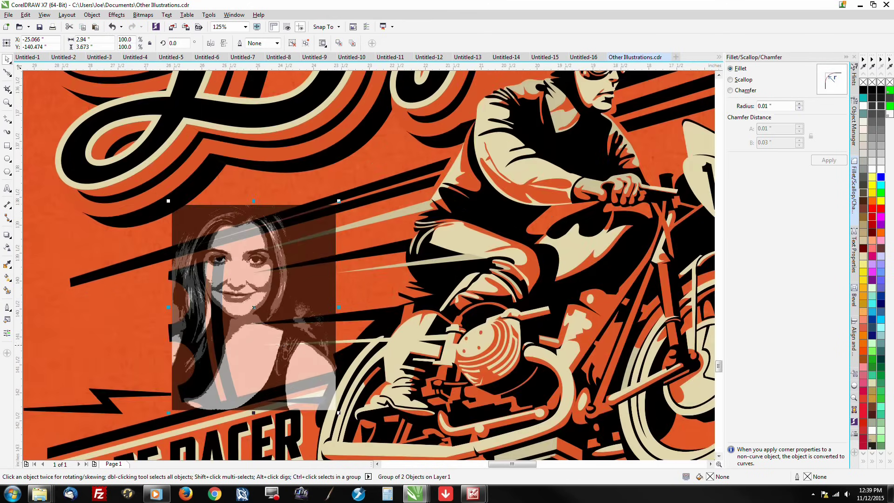
{"action": "scroll", "coordinate": [254, 305], "scroll_direction": "up", "scroll_amount": 1}
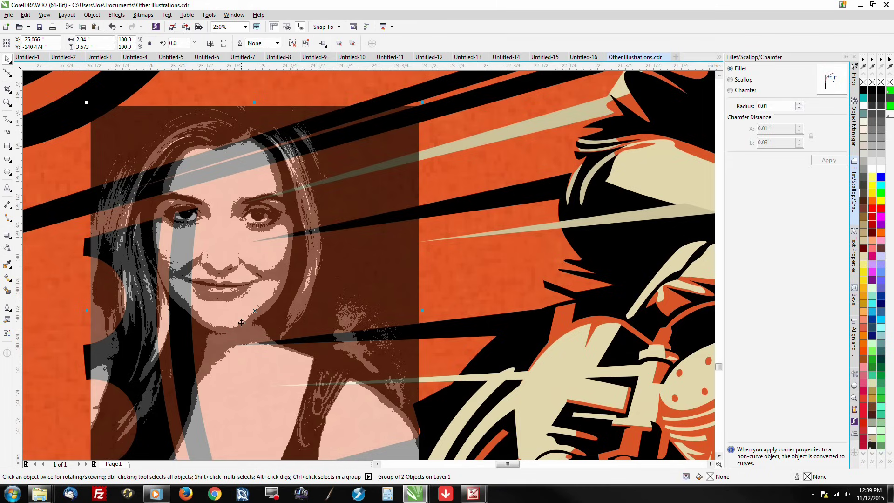
{"action": "scroll", "coordinate": [241, 323], "scroll_direction": "up", "scroll_amount": 1}
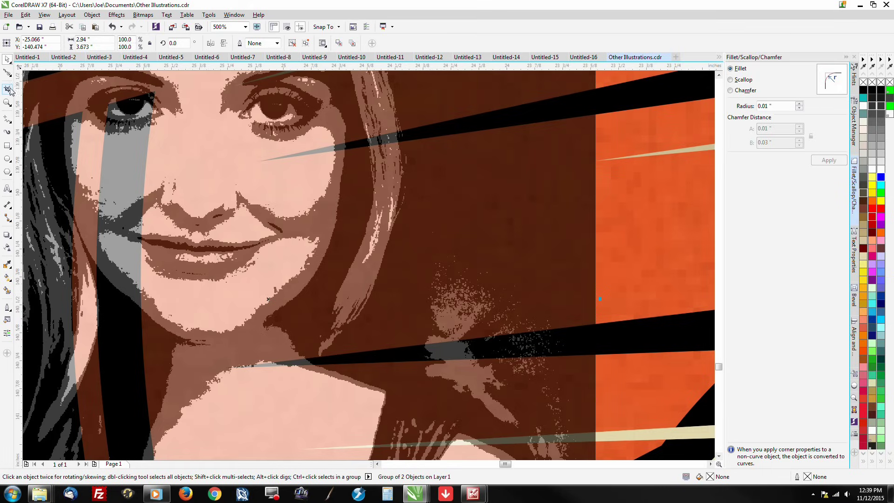
{"action": "left_click", "coordinate": [8, 120]}
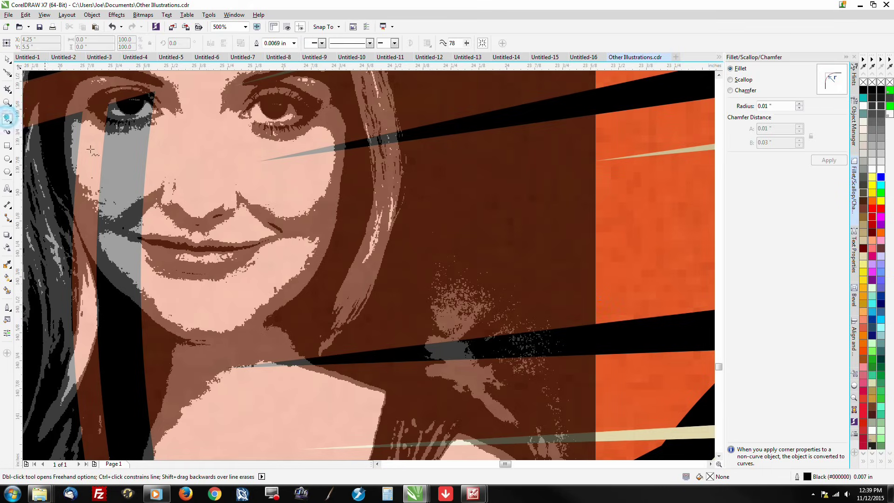
{"action": "scroll", "coordinate": [276, 236], "scroll_direction": "up", "scroll_amount": 1}
{"action": "mouse_move", "coordinate": [259, 234]}
{"action": "left_mouse_down"}
{"action": "mouse_move", "coordinate": [299, 233]}
{"action": "mouse_move", "coordinate": [309, 240]}
{"action": "mouse_move", "coordinate": [312, 268]}
{"action": "mouse_move", "coordinate": [294, 296]}
{"action": "mouse_move", "coordinate": [230, 335]}
{"action": "left_mouse_up"}
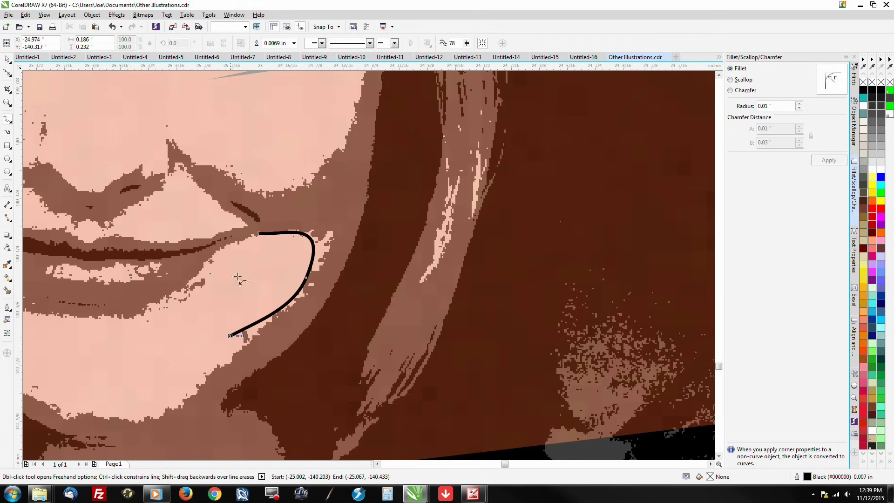
{"action": "mouse_move", "coordinate": [260, 233]}
{"action": "left_mouse_down"}
{"action": "mouse_move", "coordinate": [198, 266]}
{"action": "mouse_move", "coordinate": [170, 308]}
{"action": "mouse_move", "coordinate": [59, 319]}
{"action": "left_mouse_up"}
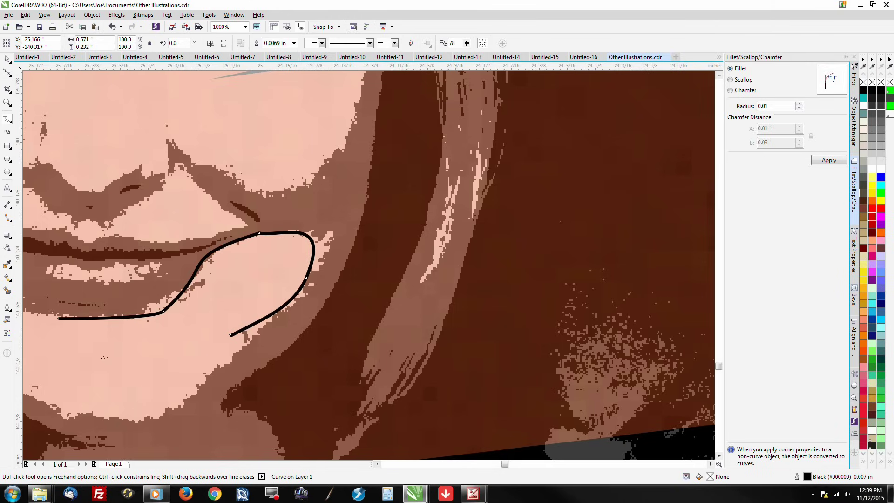
Delete the extra node where the traced curve bends beneath the corner of the mouth, using the Shape tool.
{"action": "scroll", "coordinate": [308, 335], "scroll_direction": "down", "scroll_amount": 1}
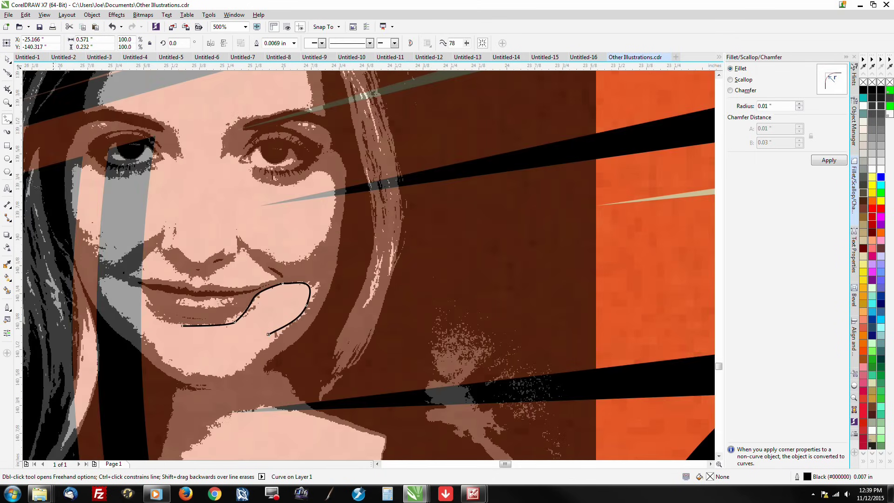
{"action": "left_click", "coordinate": [7, 73]}
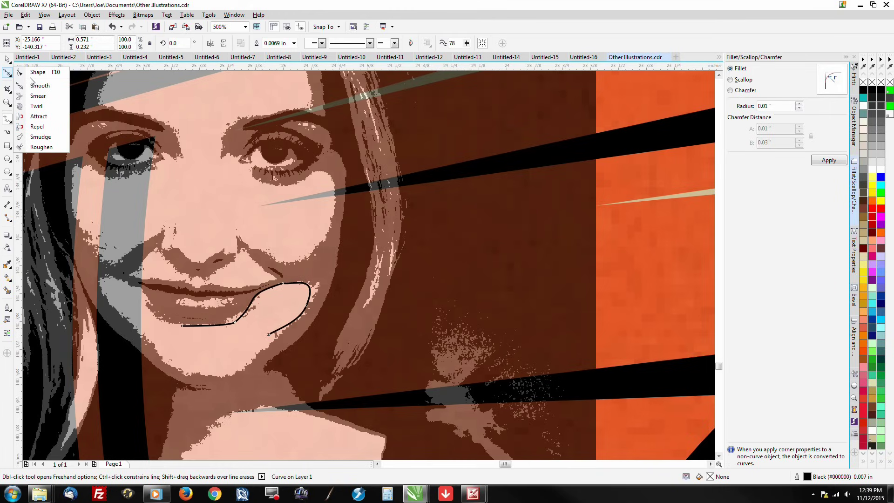
{"action": "left_click", "coordinate": [38, 73]}
{"action": "left_click_drag", "start_coordinate": [252, 334], "coordinate": [228, 315]}
{"action": "key", "text": "Delete"}
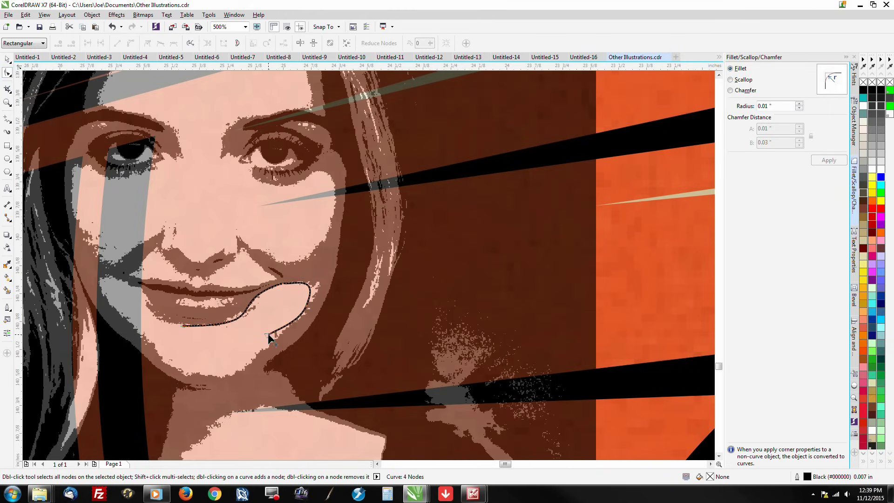
{"action": "scroll", "coordinate": [157, 314], "scroll_direction": "down", "scroll_amount": 1}
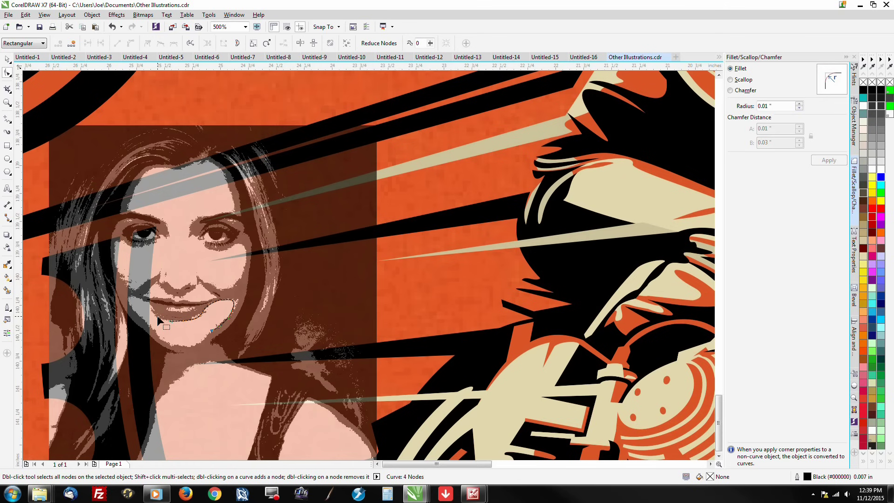
{"action": "scroll", "coordinate": [157, 314], "scroll_direction": "down", "scroll_amount": 3}
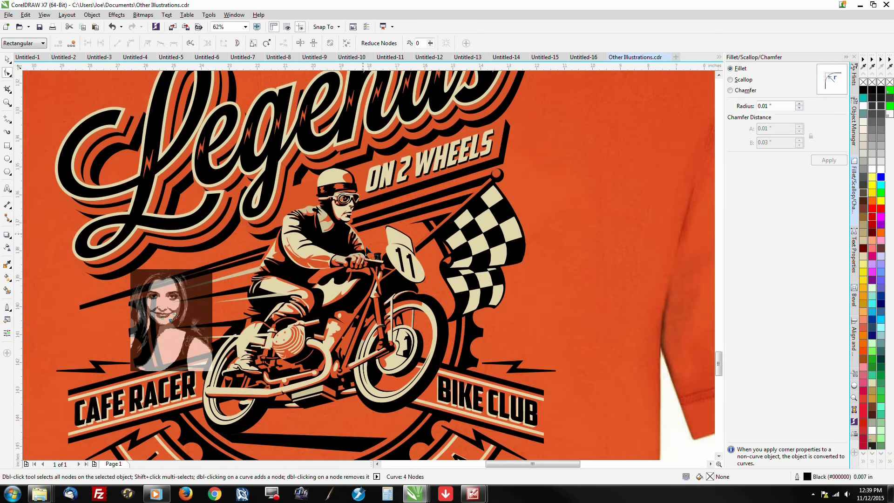
Delete the transparent portrait group lying over the T-shirt design above the CAFE RACER banner.
{"action": "left_click", "coordinate": [7, 59]}
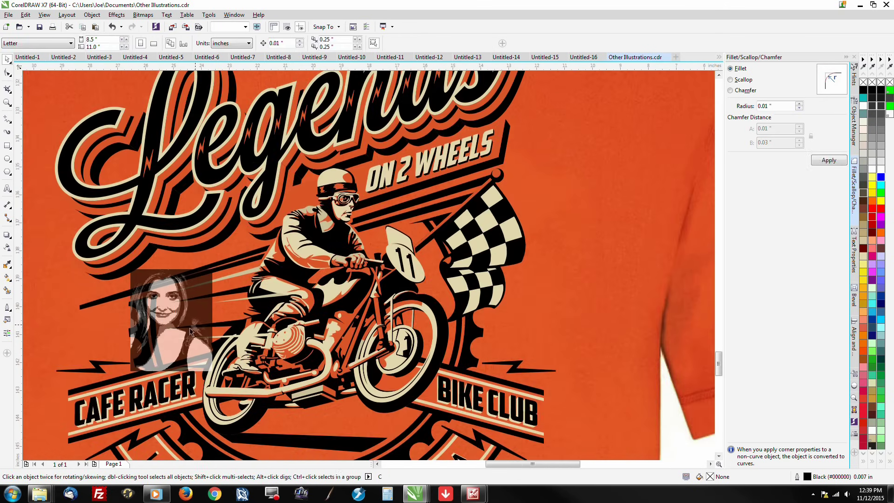
{"action": "left_click", "coordinate": [180, 331]}
{"action": "key", "text": "Delete"}
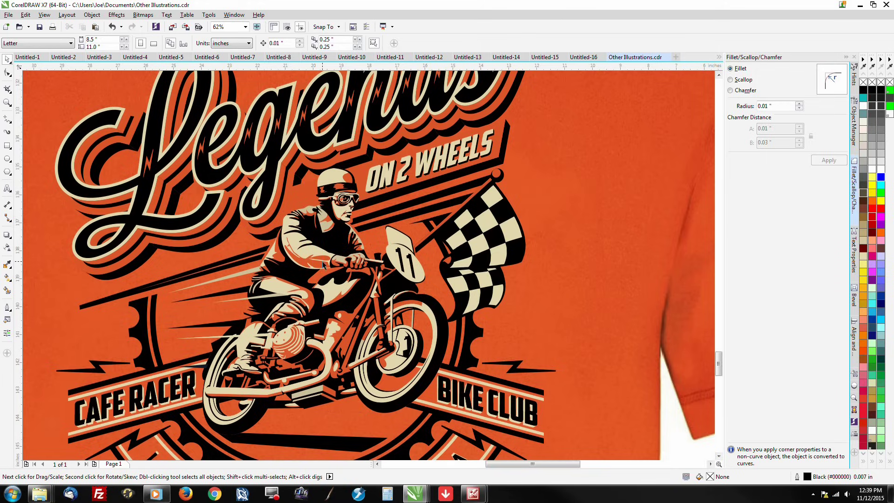
Examine the Willie Makit and the Betty Donts illustration below the T-shirt up close.
{"action": "scroll", "coordinate": [323, 264], "scroll_direction": "down", "scroll_amount": 2}
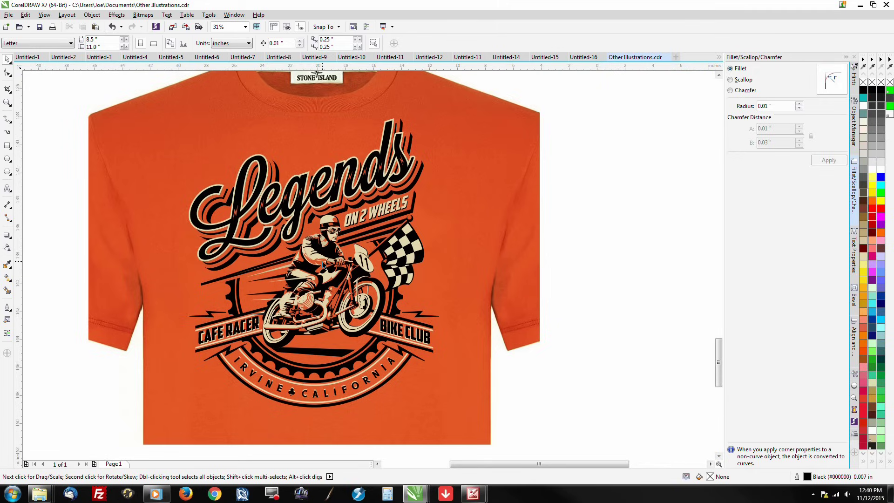
{"action": "scroll", "coordinate": [323, 264], "scroll_direction": "down", "scroll_amount": 2}
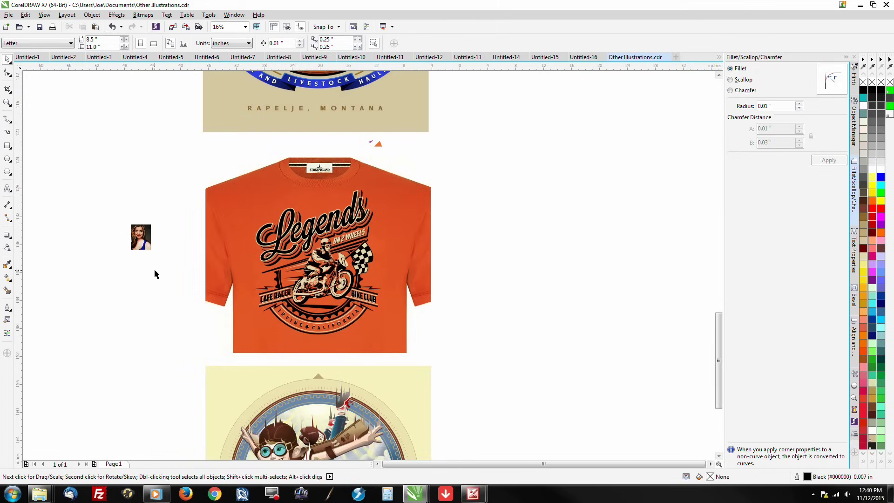
{"action": "left_click", "coordinate": [718, 456]}
{"action": "left_click", "coordinate": [718, 455]}
{"action": "left_click", "coordinate": [718, 456]}
{"action": "left_click", "coordinate": [717, 456]}
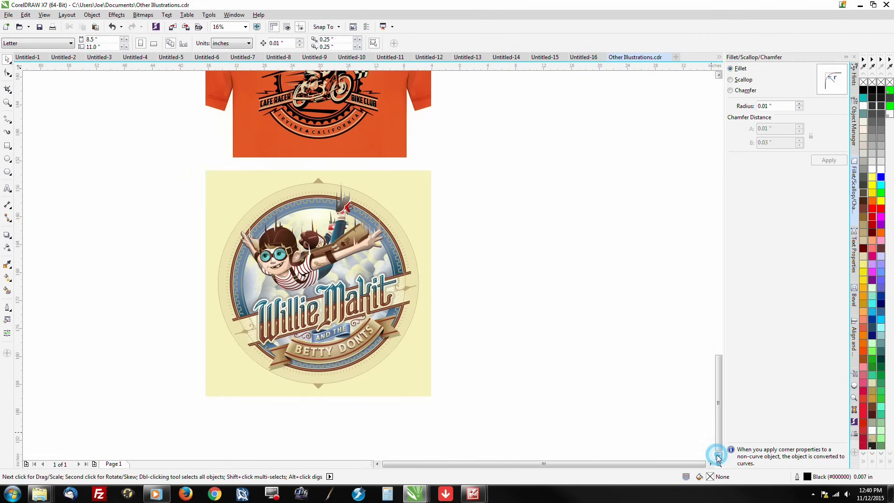
{"action": "left_click", "coordinate": [8, 102]}
{"action": "left_click_drag", "start_coordinate": [206, 169], "coordinate": [427, 365]}
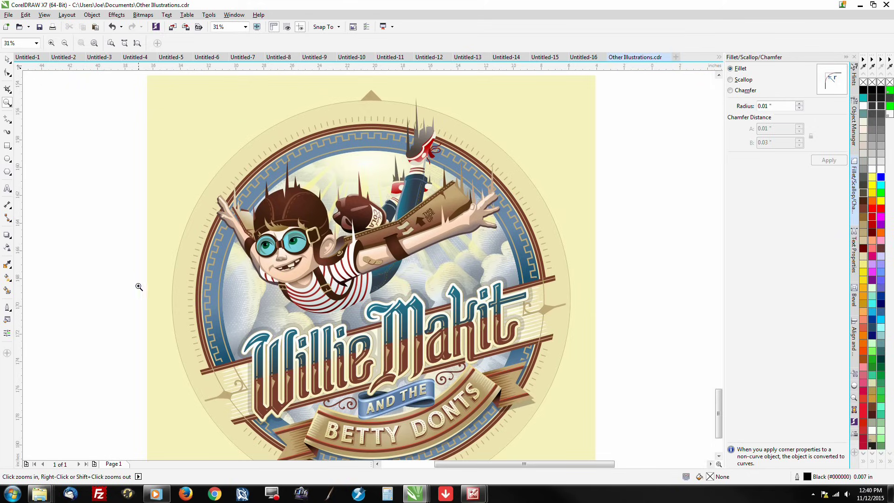
Delete the small portrait photo beside the orange Legends T-shirt.
{"action": "scroll", "coordinate": [212, 354], "scroll_direction": "down", "scroll_amount": 1}
{"action": "scroll", "coordinate": [378, 362], "scroll_direction": "down", "scroll_amount": 1}
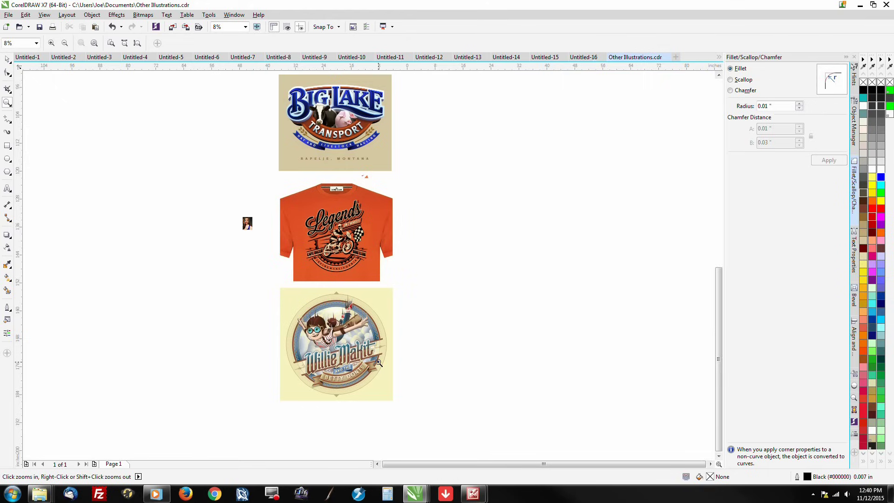
{"action": "scroll", "coordinate": [378, 362], "scroll_direction": "down", "scroll_amount": 1}
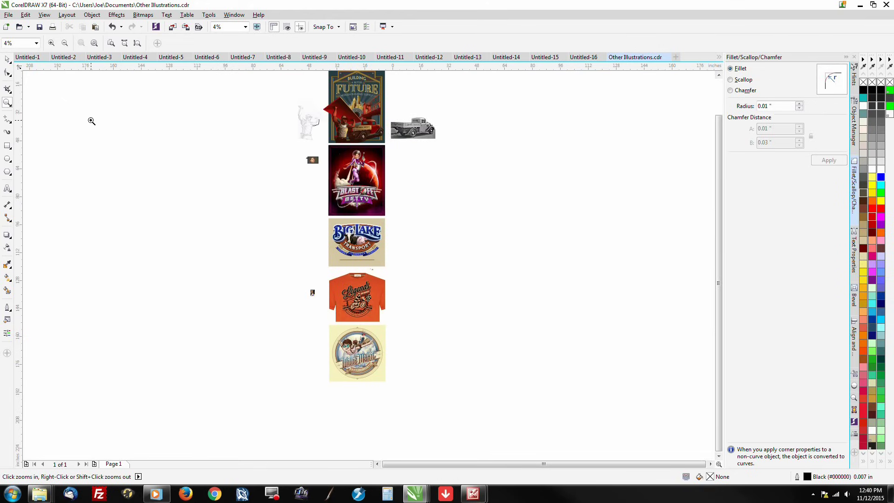
{"action": "left_click", "coordinate": [7, 59]}
{"action": "left_click_drag", "start_coordinate": [293, 331], "coordinate": [317, 281]}
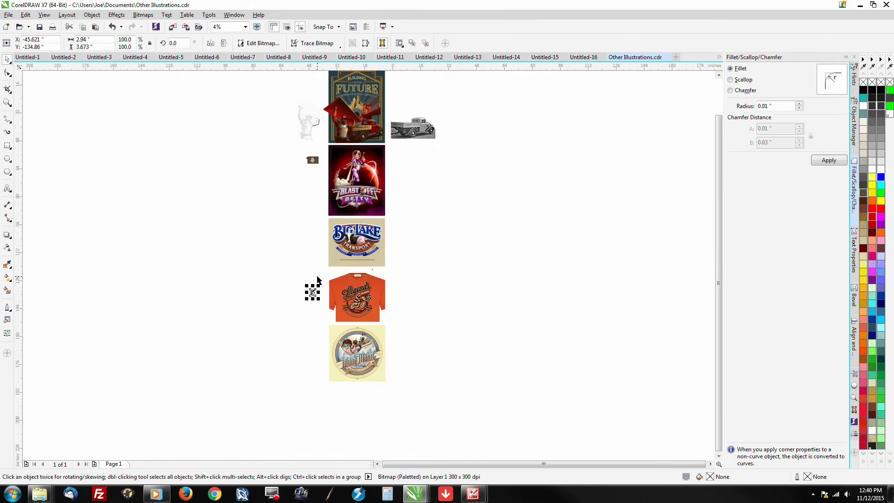
{"action": "key", "text": "Delete"}
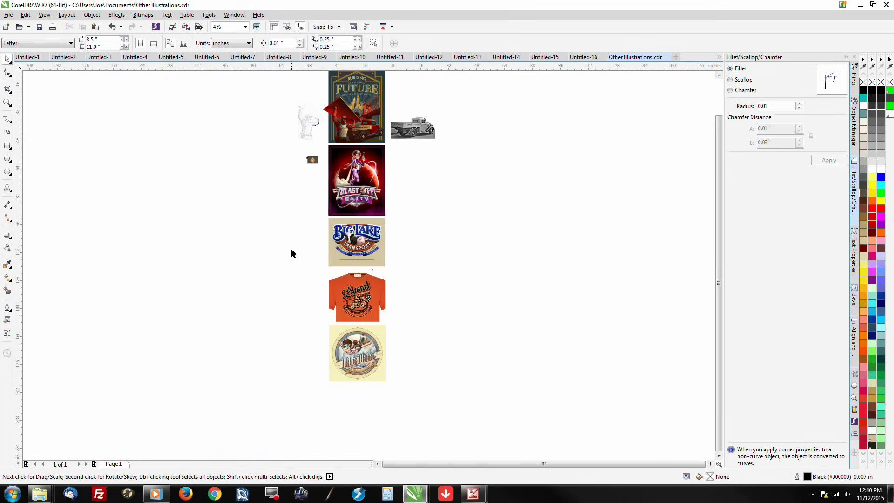
Look over the illustrations at the upper end of the artwork column.
{"action": "left_click", "coordinate": [719, 74]}
{"action": "left_click", "coordinate": [719, 75]}
{"action": "left_click", "coordinate": [718, 75]}
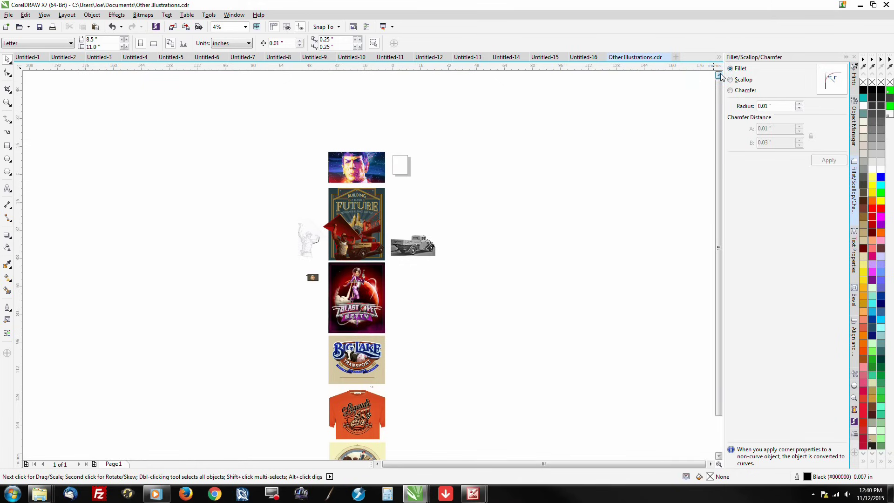